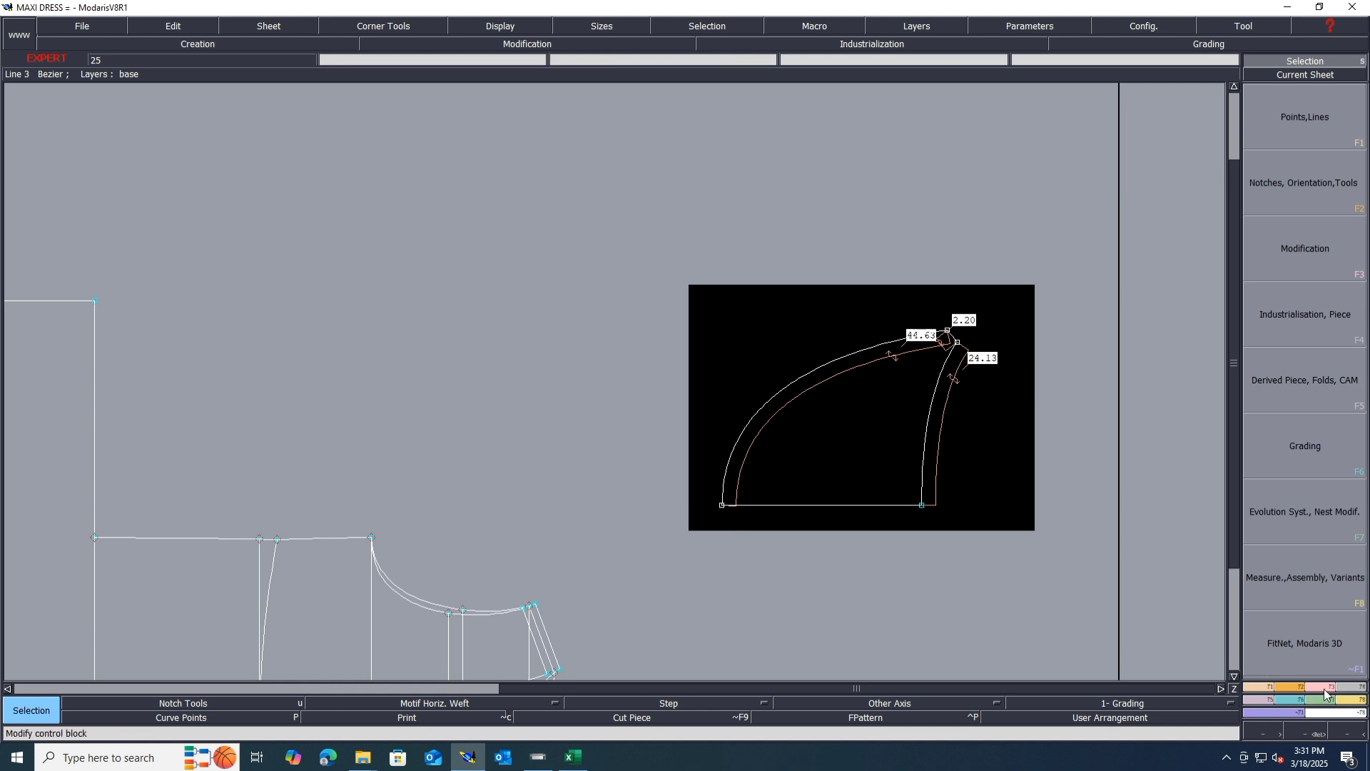
Move the two upper tip points of the curved pattern piece with a shift of 0 cm in X and 2 cm in Y
key("F3")
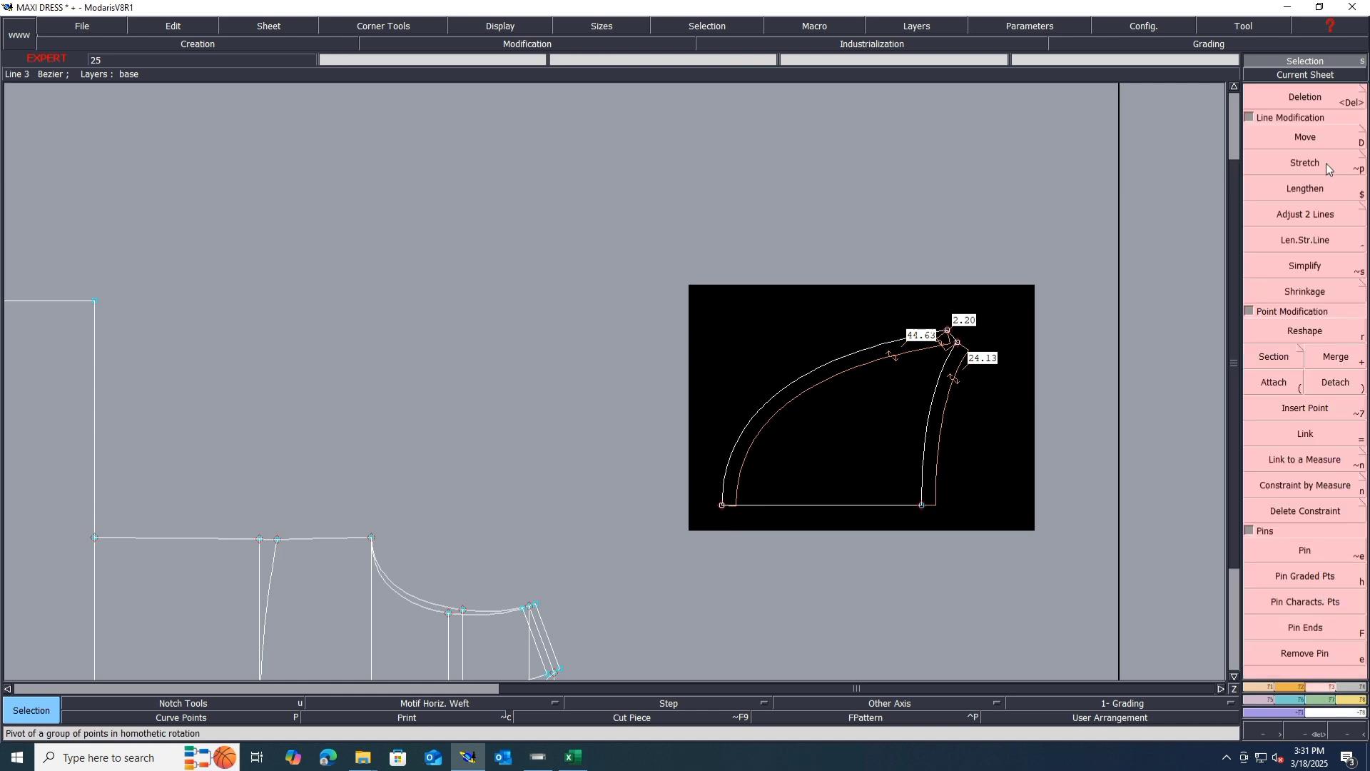
left_click(1320, 138)
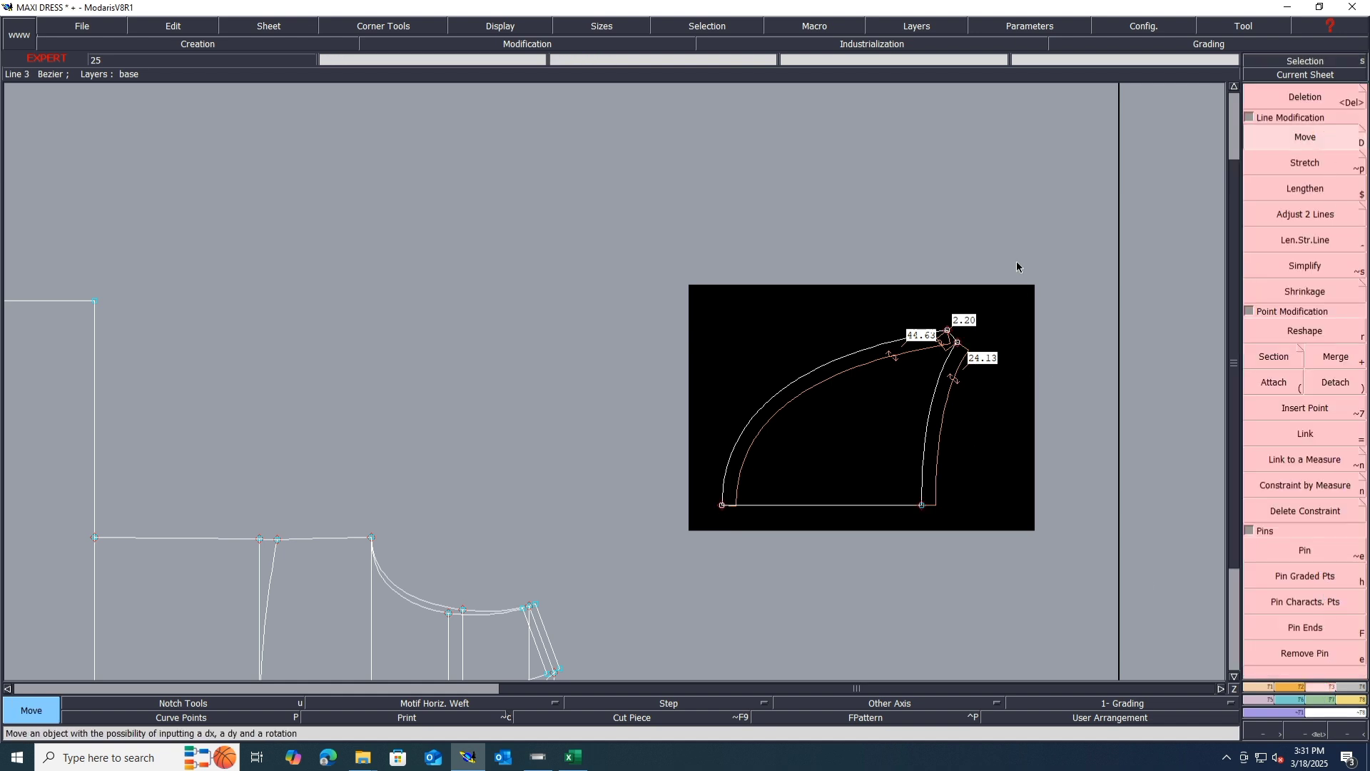
left_click(958, 343)
type("0")
key("Tab")
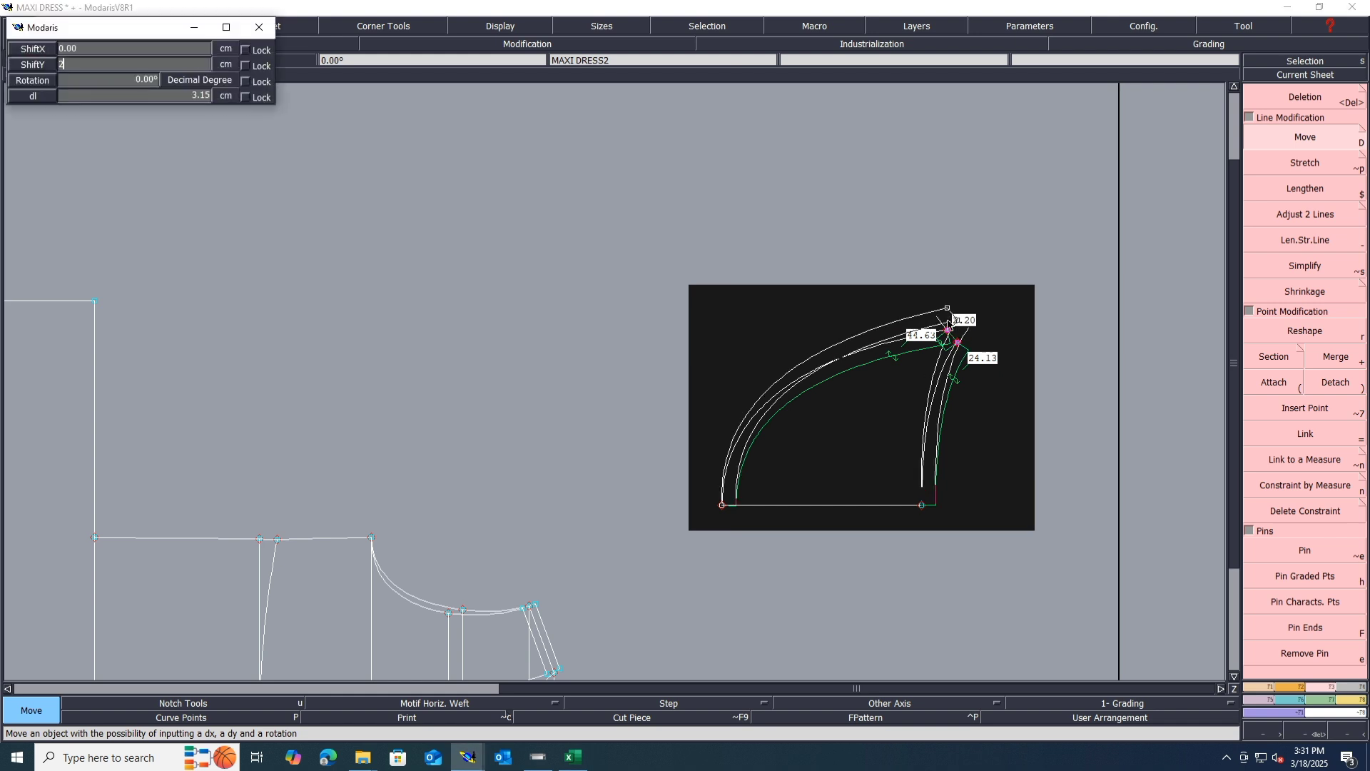
type("2")
key("Return")
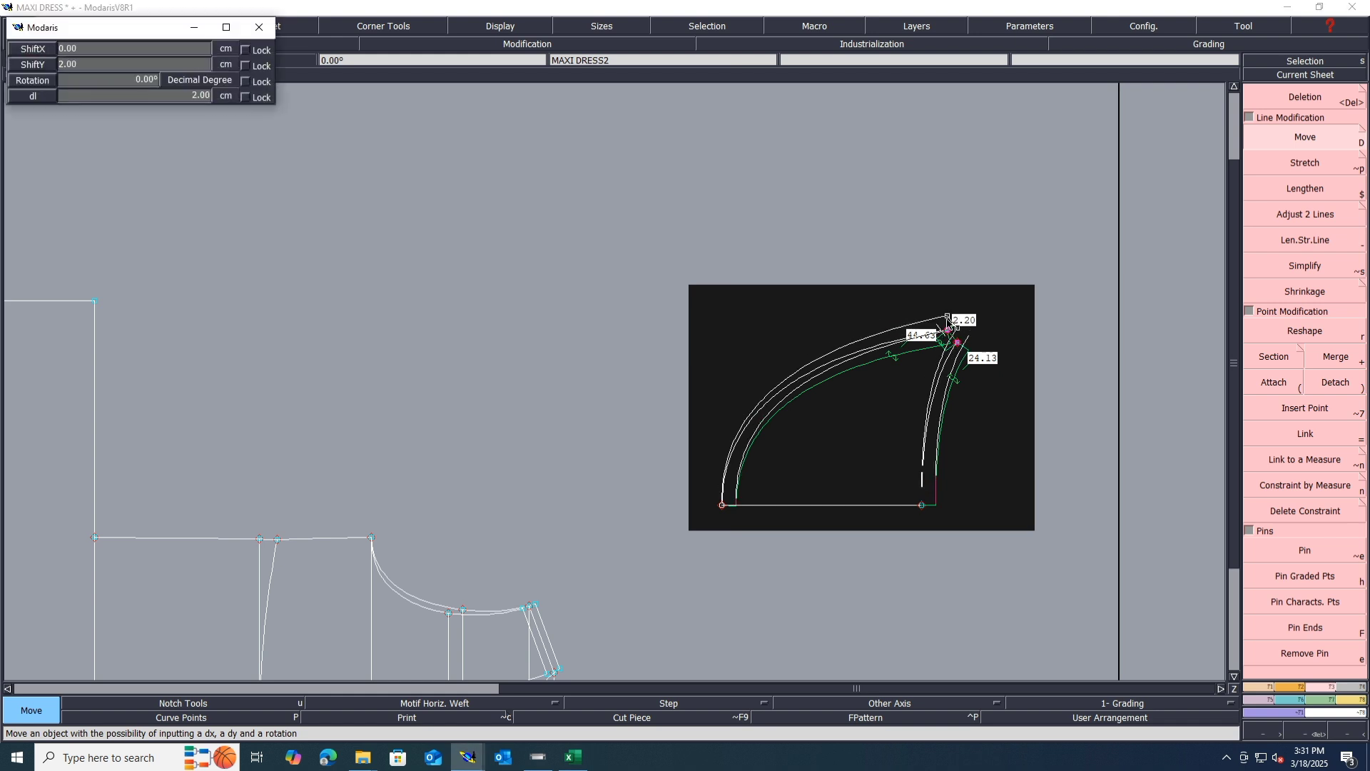
left_click(1009, 337)
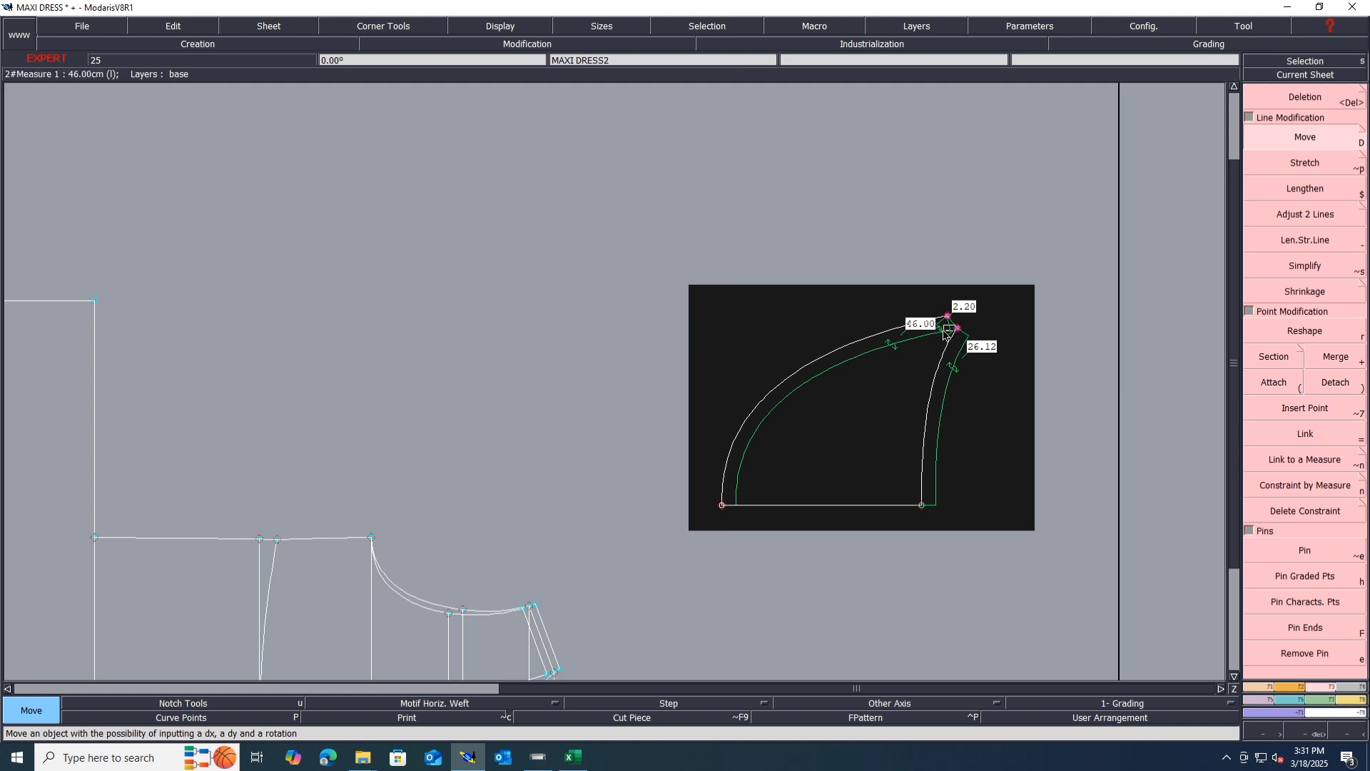
Reselect the piece's two tip points and shift them another 2 cm in Y, keeping X at 0
left_click(1019, 271)
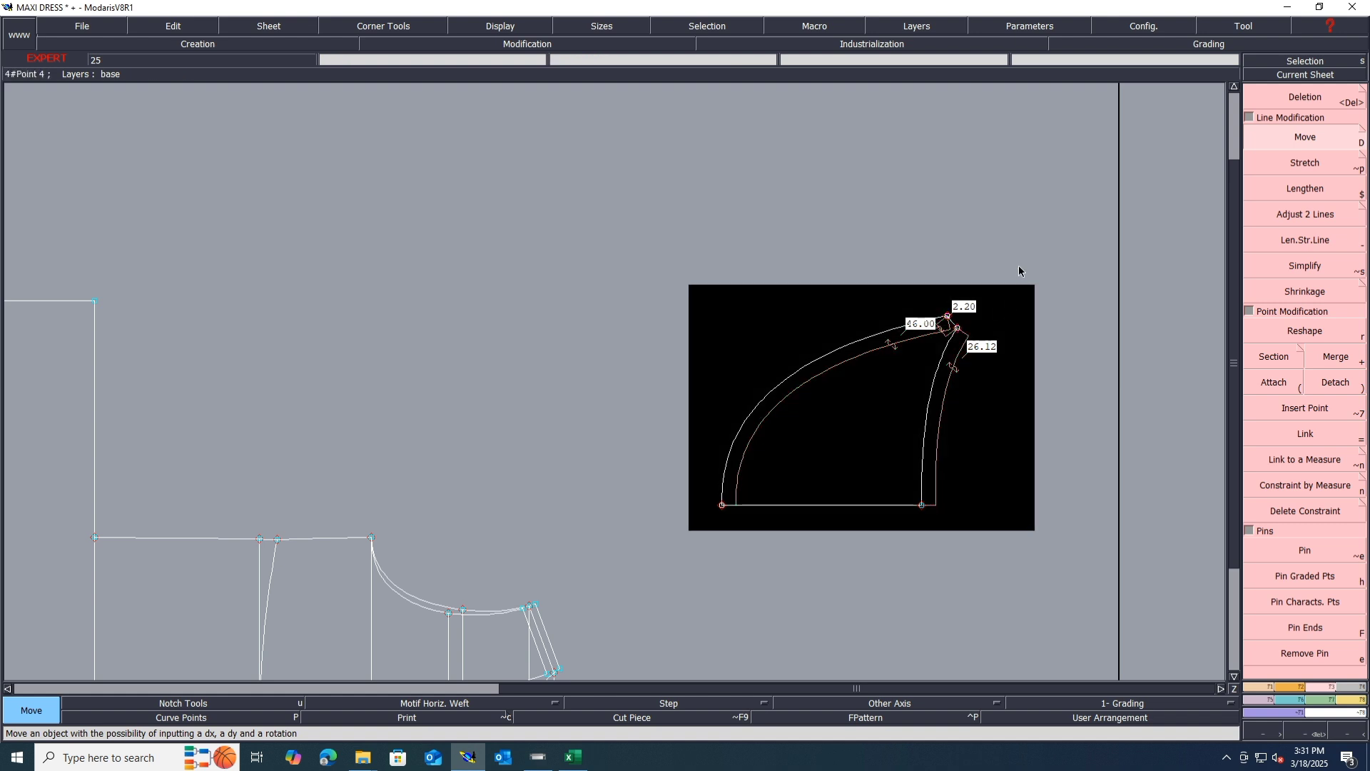
left_click_drag(1025, 269, 876, 387)
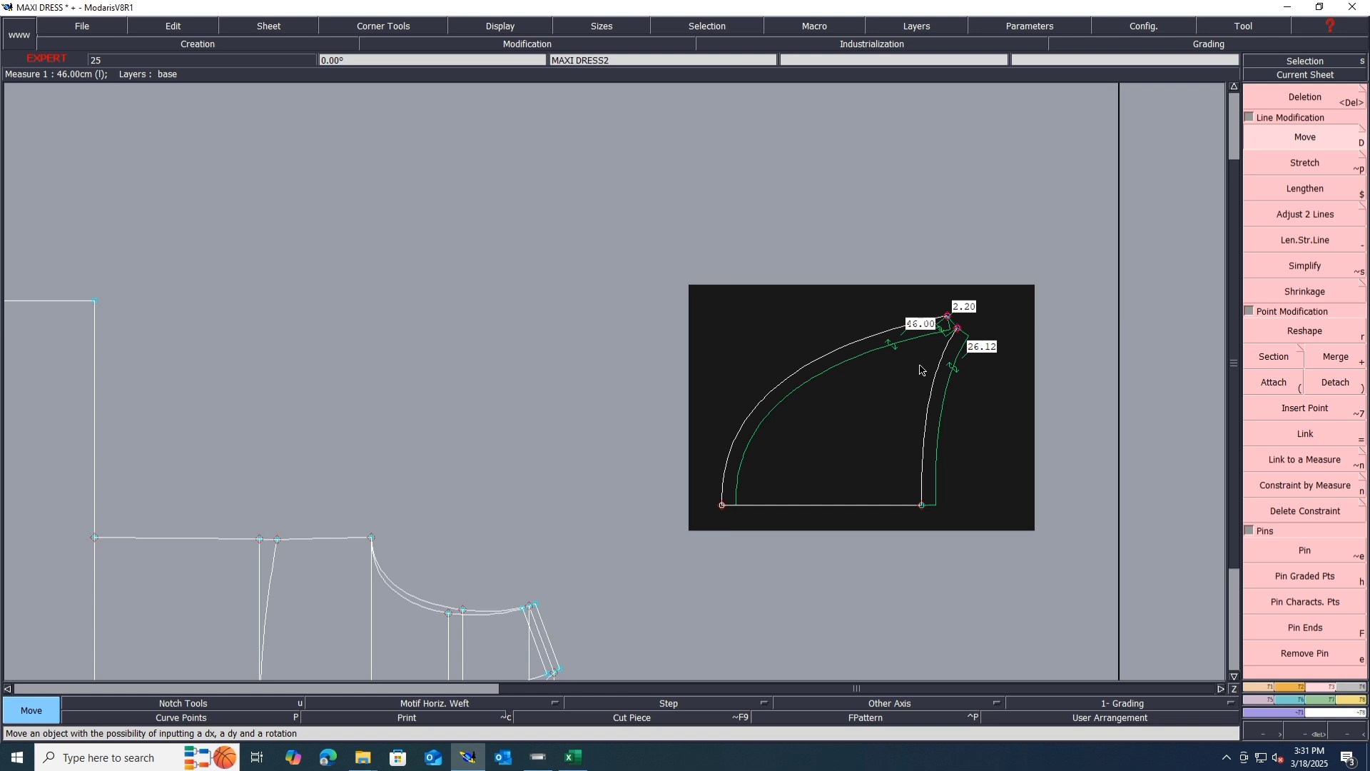
left_click(961, 334)
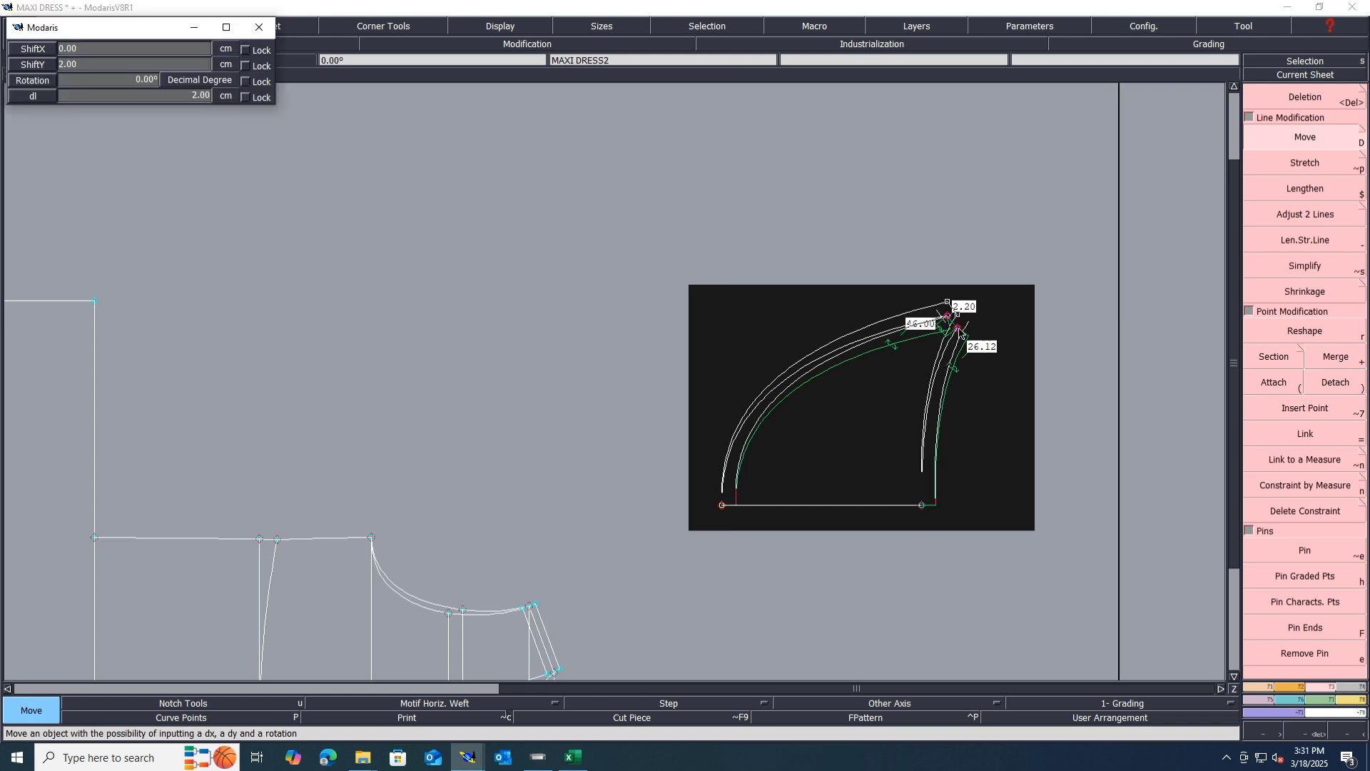
left_click(962, 320)
left_click(999, 308)
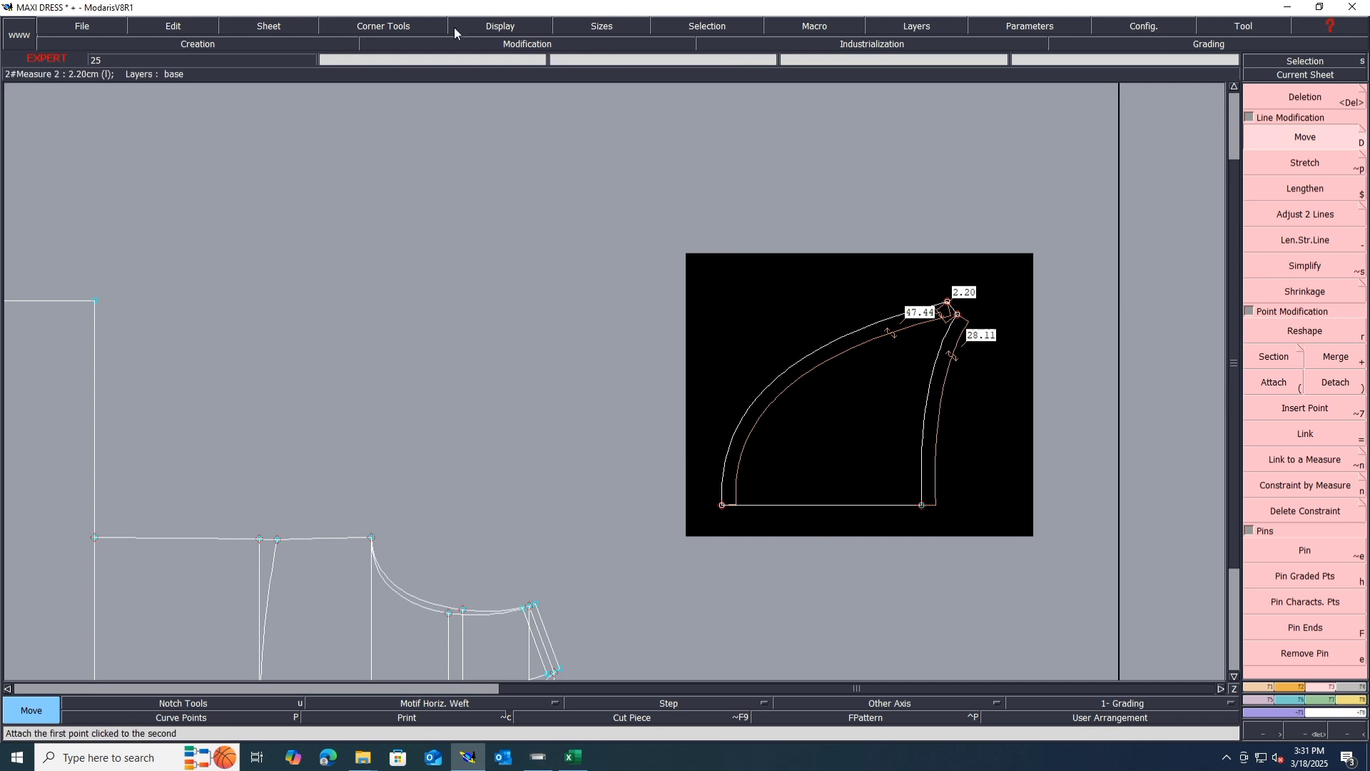
Show the curve handles and reshape the long outer curve at both ends to a length of about 45.98 cm
left_click(502, 32)
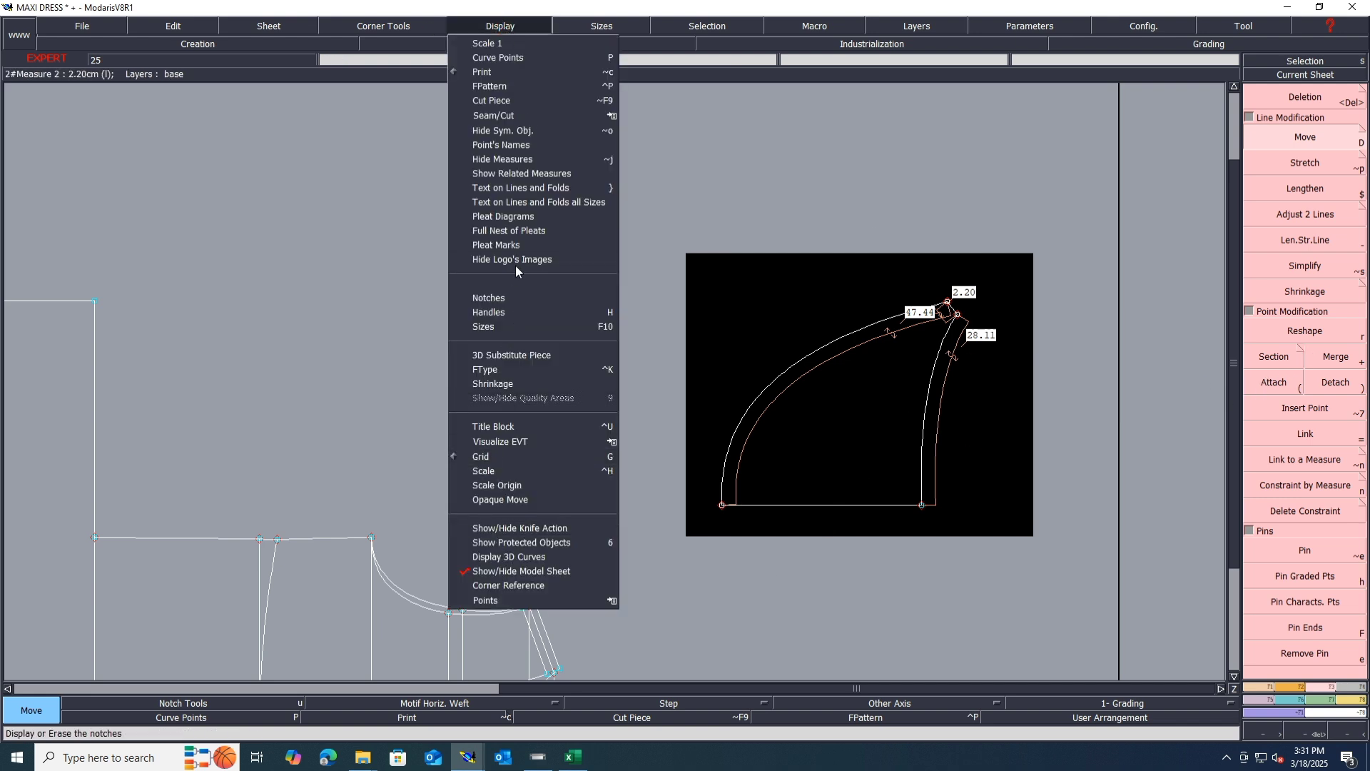
left_click(508, 314)
scroll(979, 443, "up", 3)
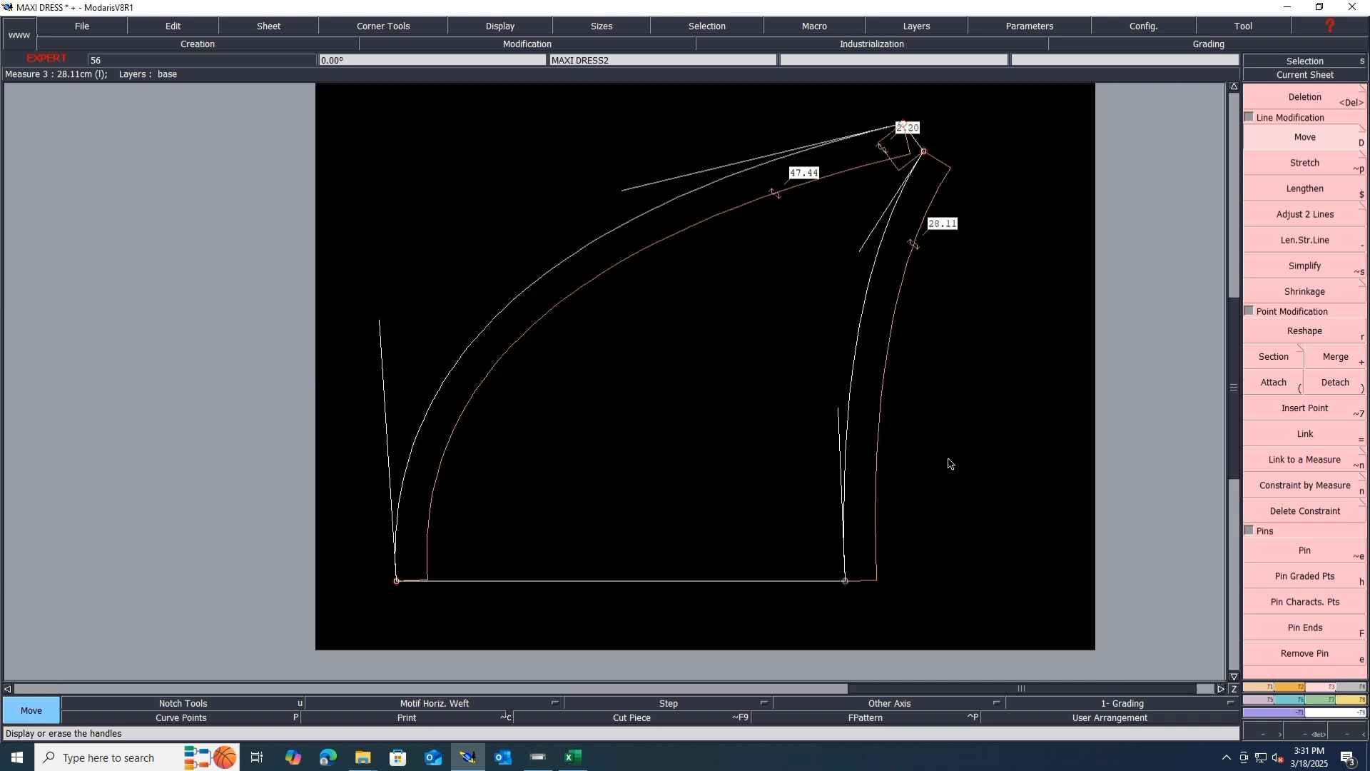
left_click(1295, 332)
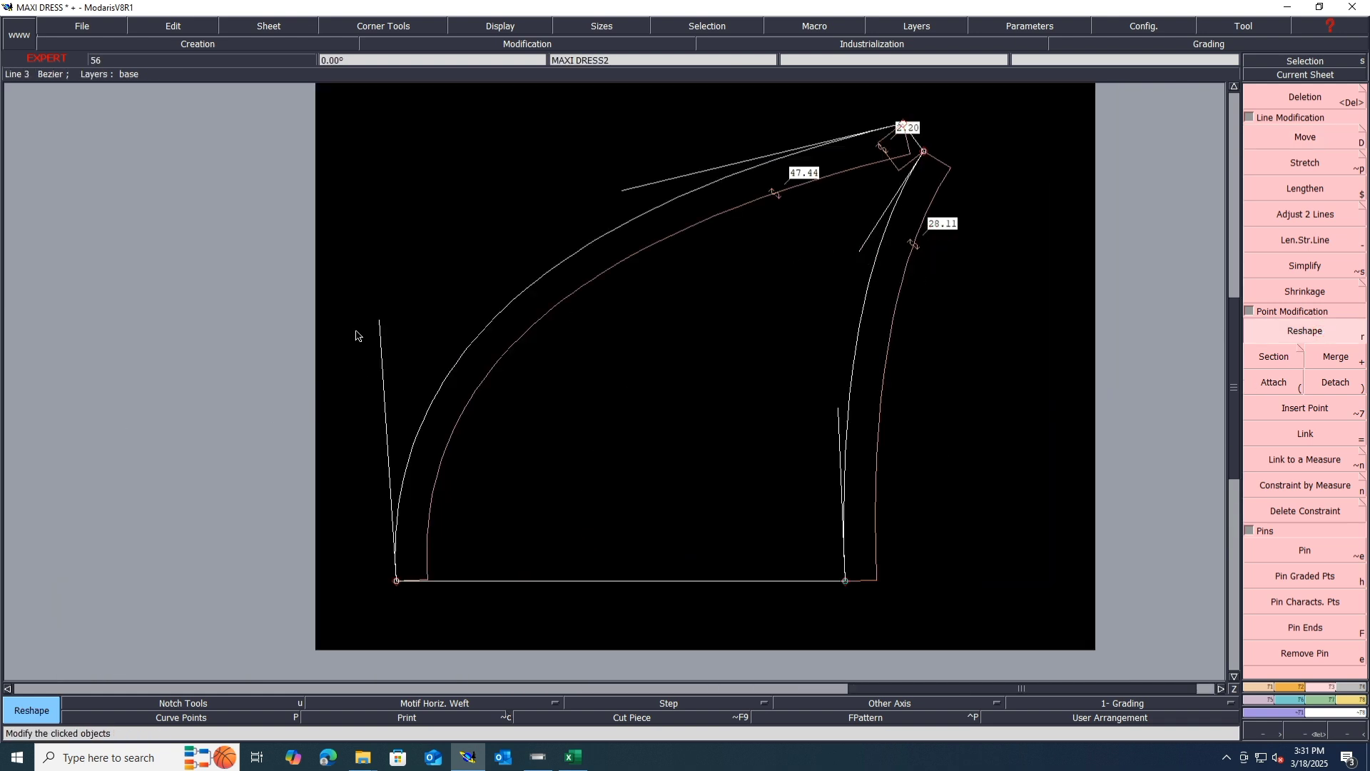
mouse_move(380, 326)
left_mouse_down()
mouse_move(401, 345)
mouse_move(393, 397)
left_mouse_up()
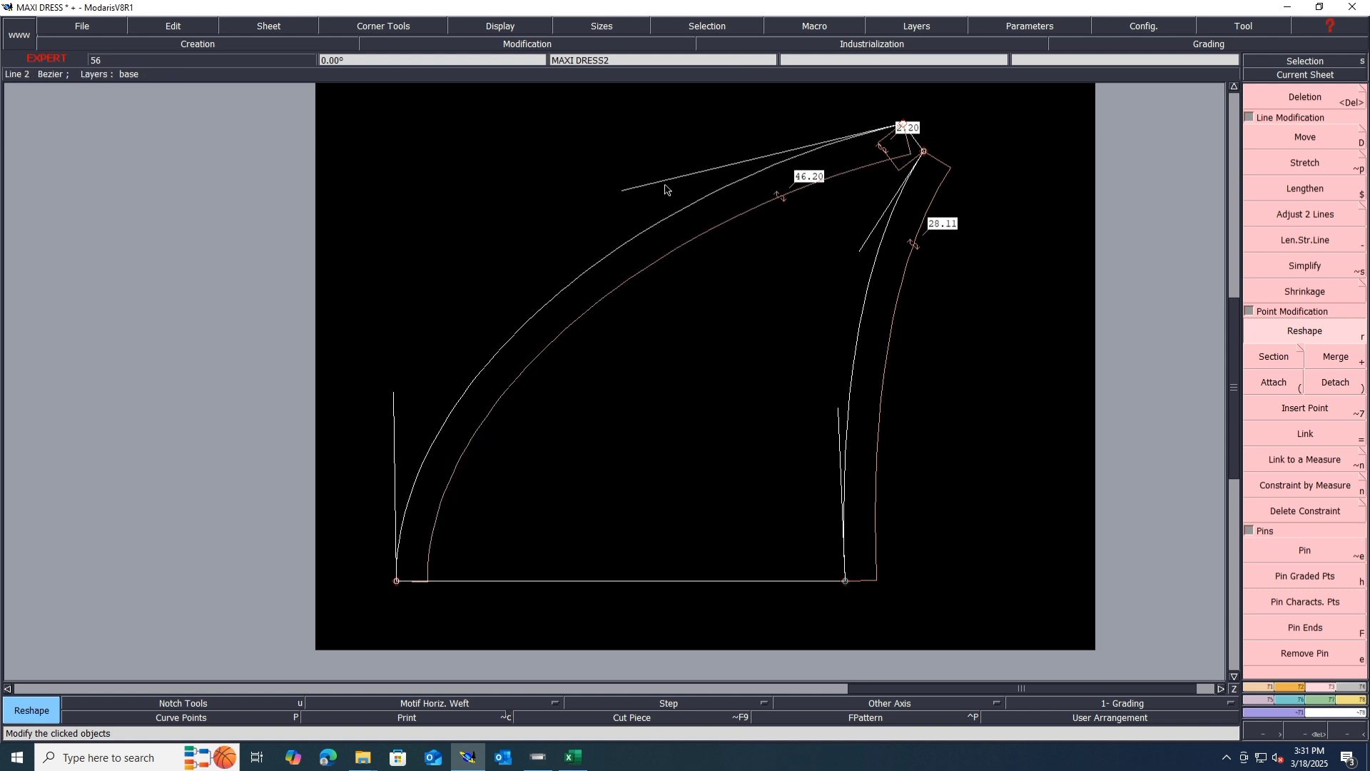
left_click_drag(622, 191, 610, 220)
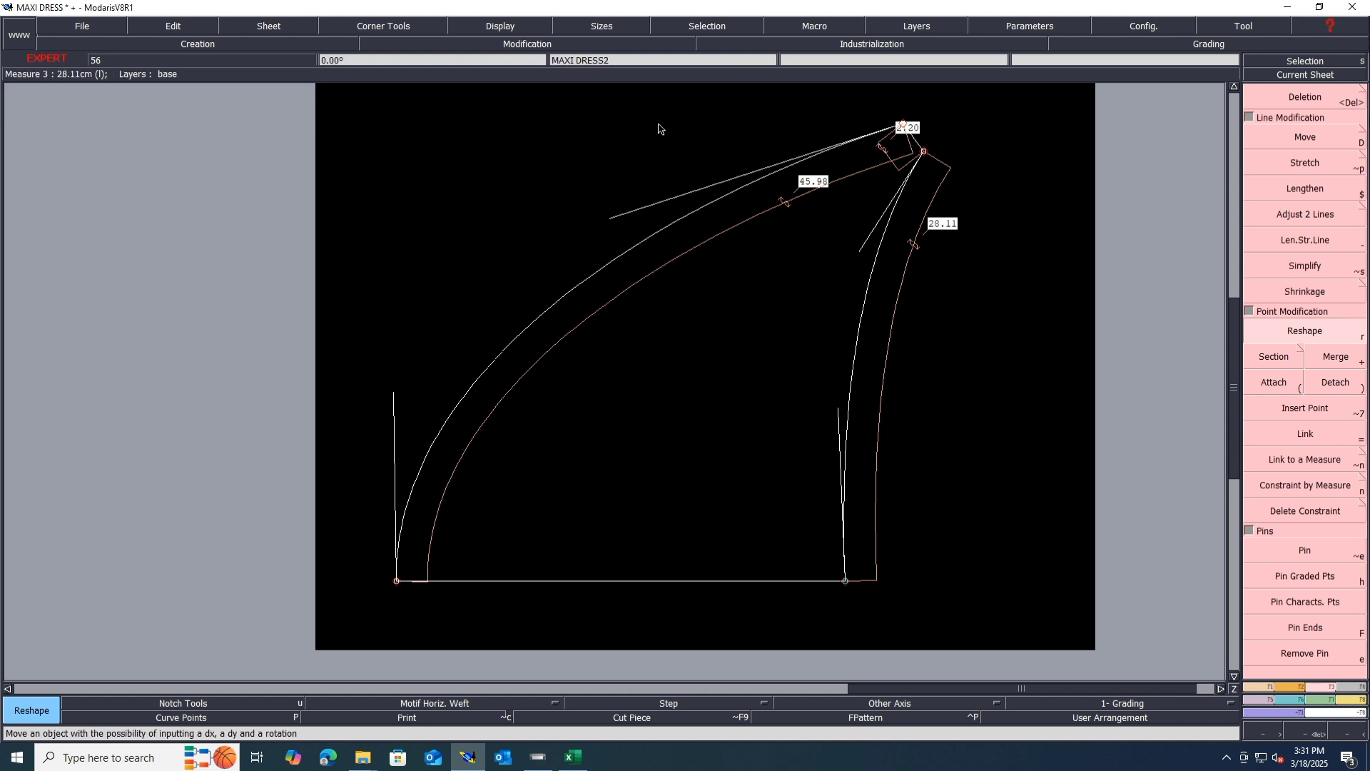
left_click_drag(975, 114, 860, 204)
key("d")
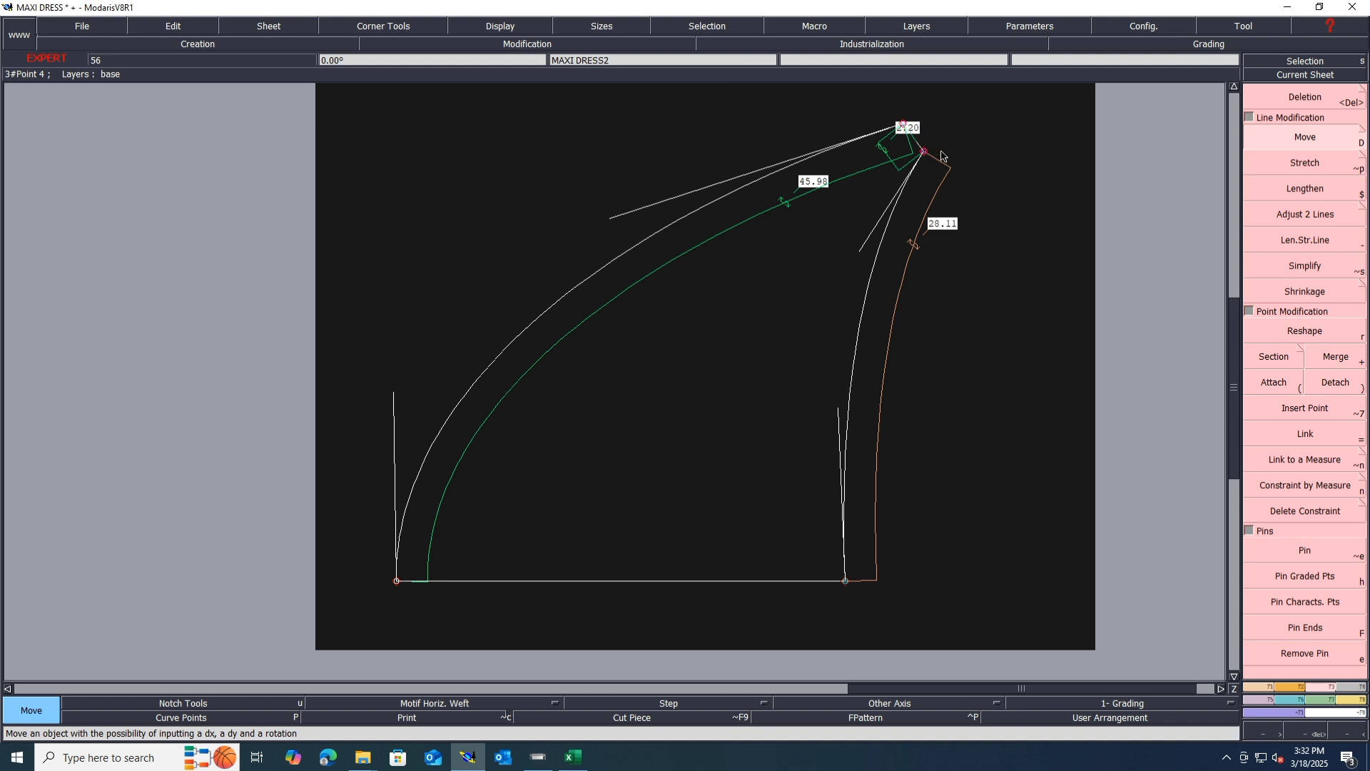
key("Escape")
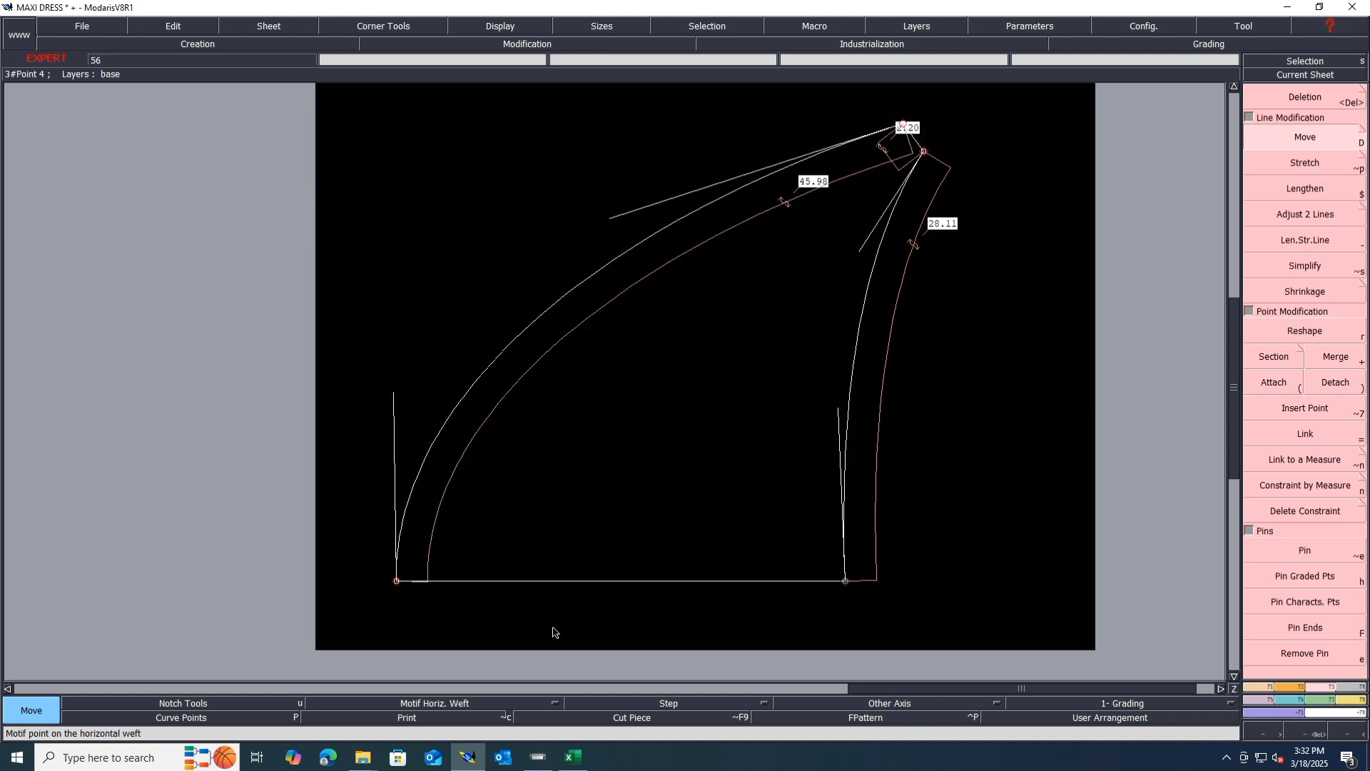
Save the MAXI DRESS model and continue past the anomaly dialog
key("ctrl+s")
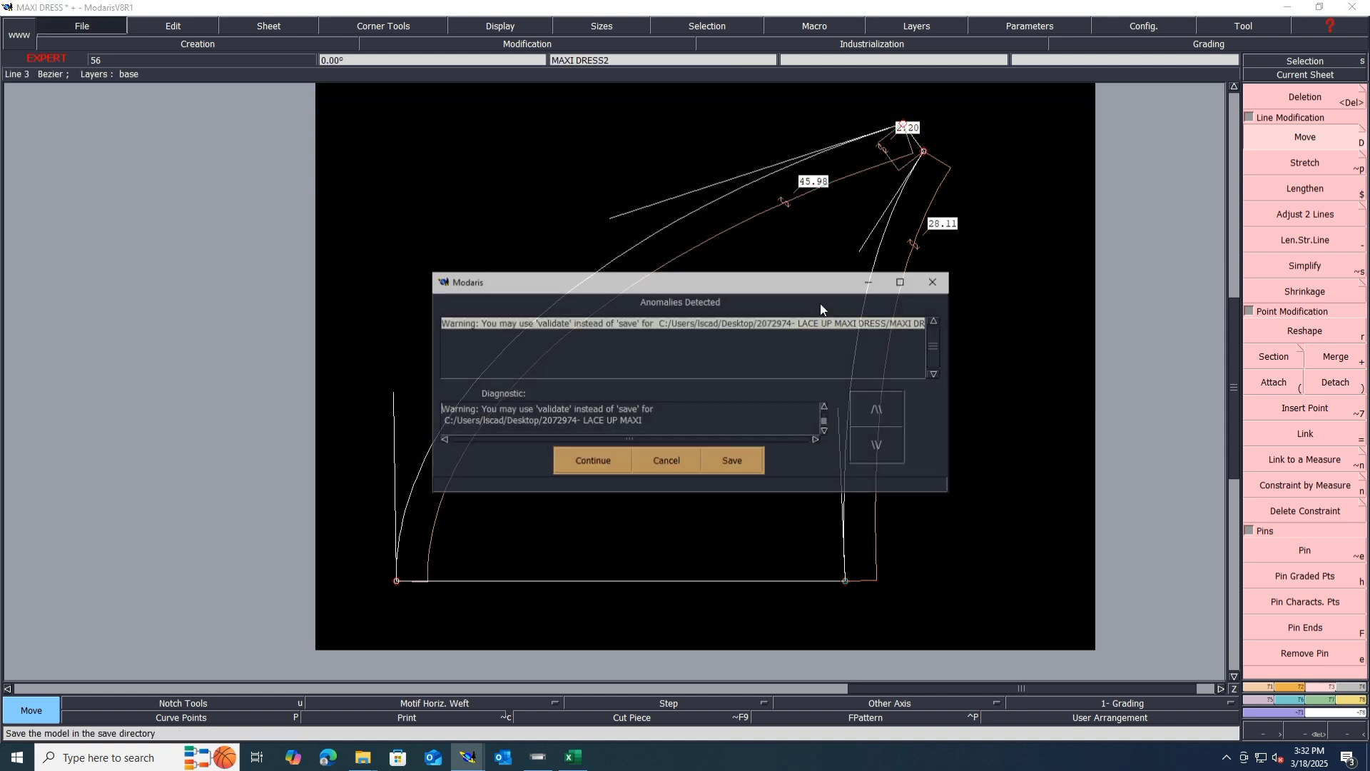
left_click(608, 465)
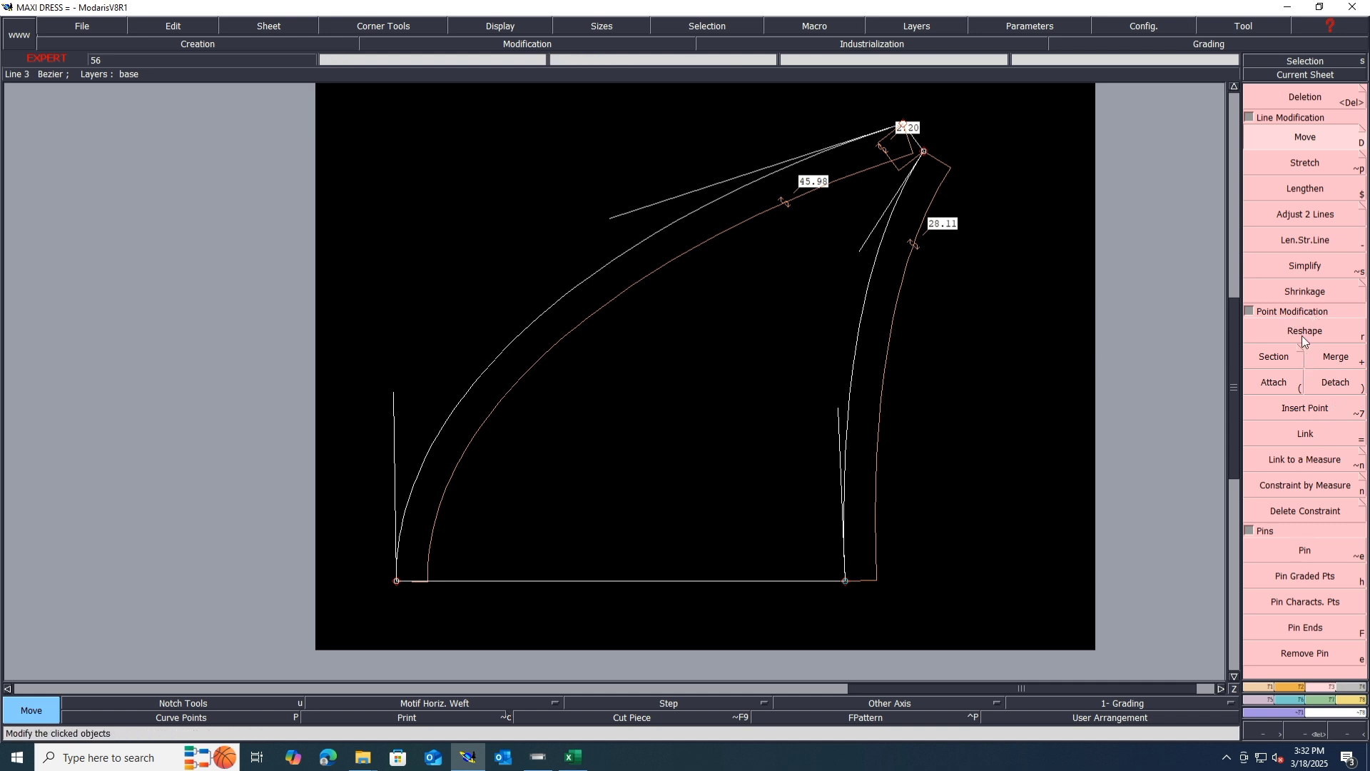
Try to create a symmetry axis on the piece's short tip edge and symmetrize the long outer curve, then undo both
left_click(1264, 688)
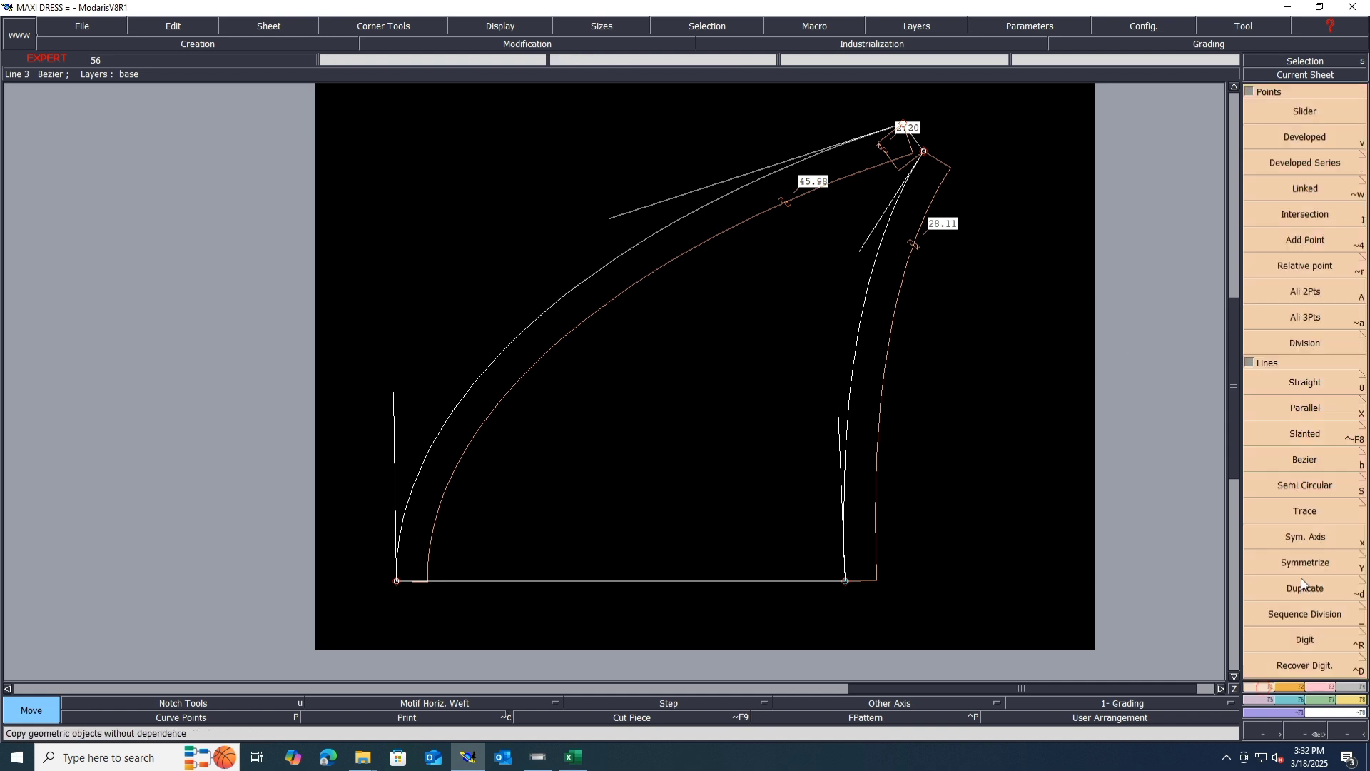
left_click(1320, 546)
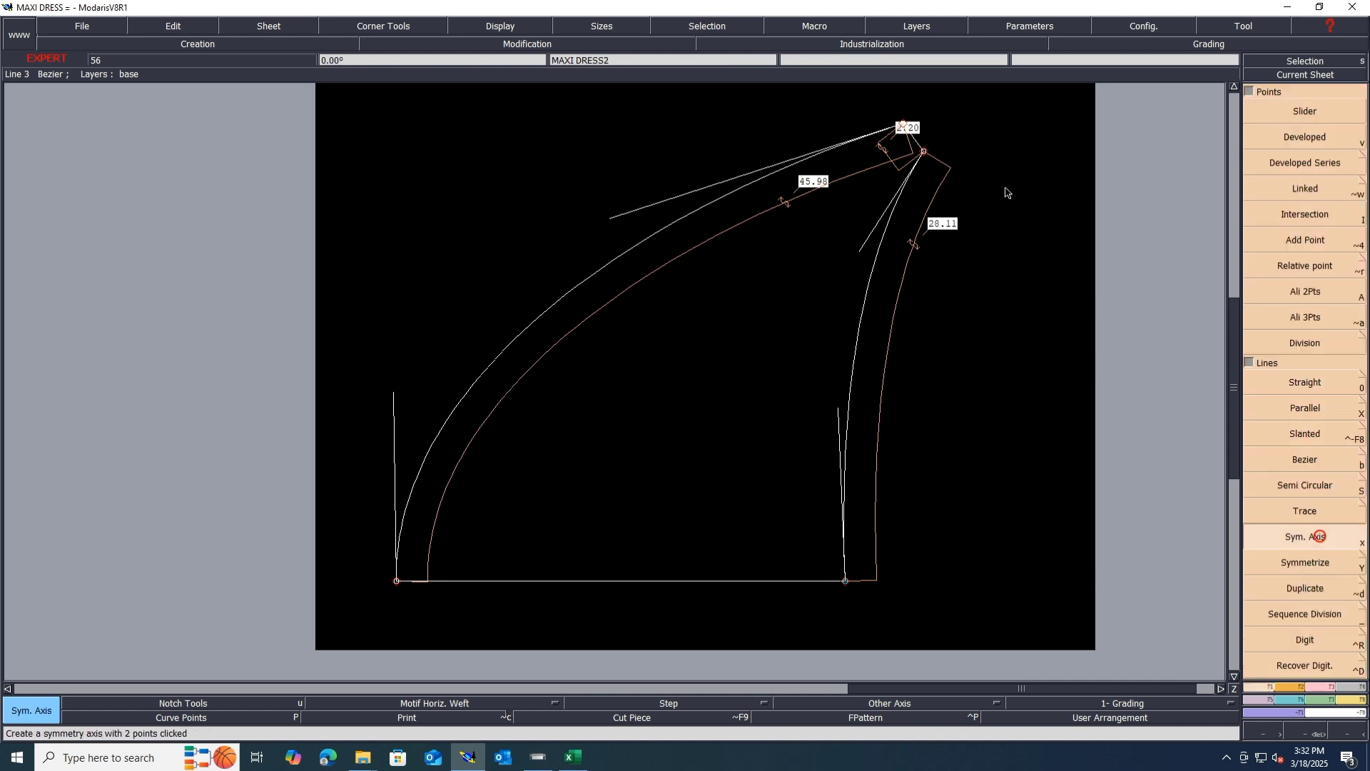
left_click(918, 143)
left_click(1299, 564)
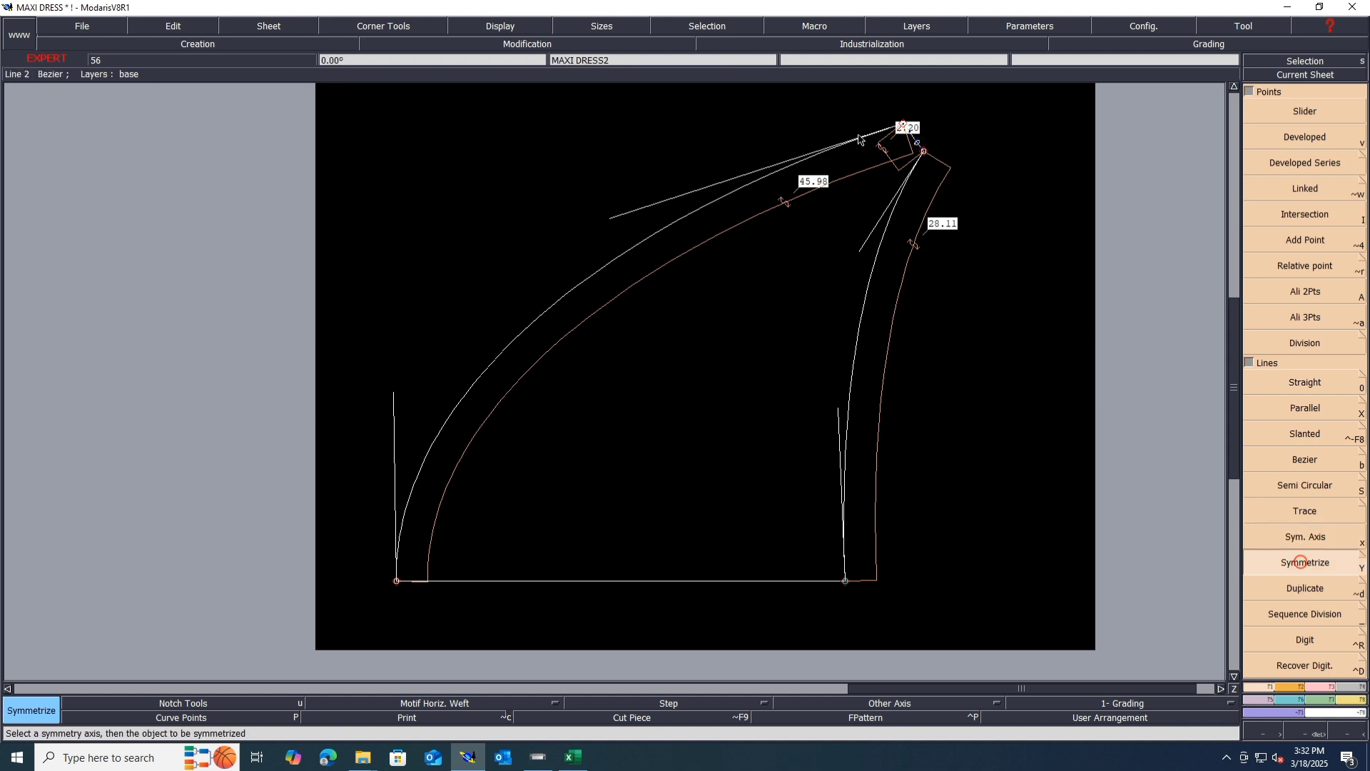
left_click(810, 163)
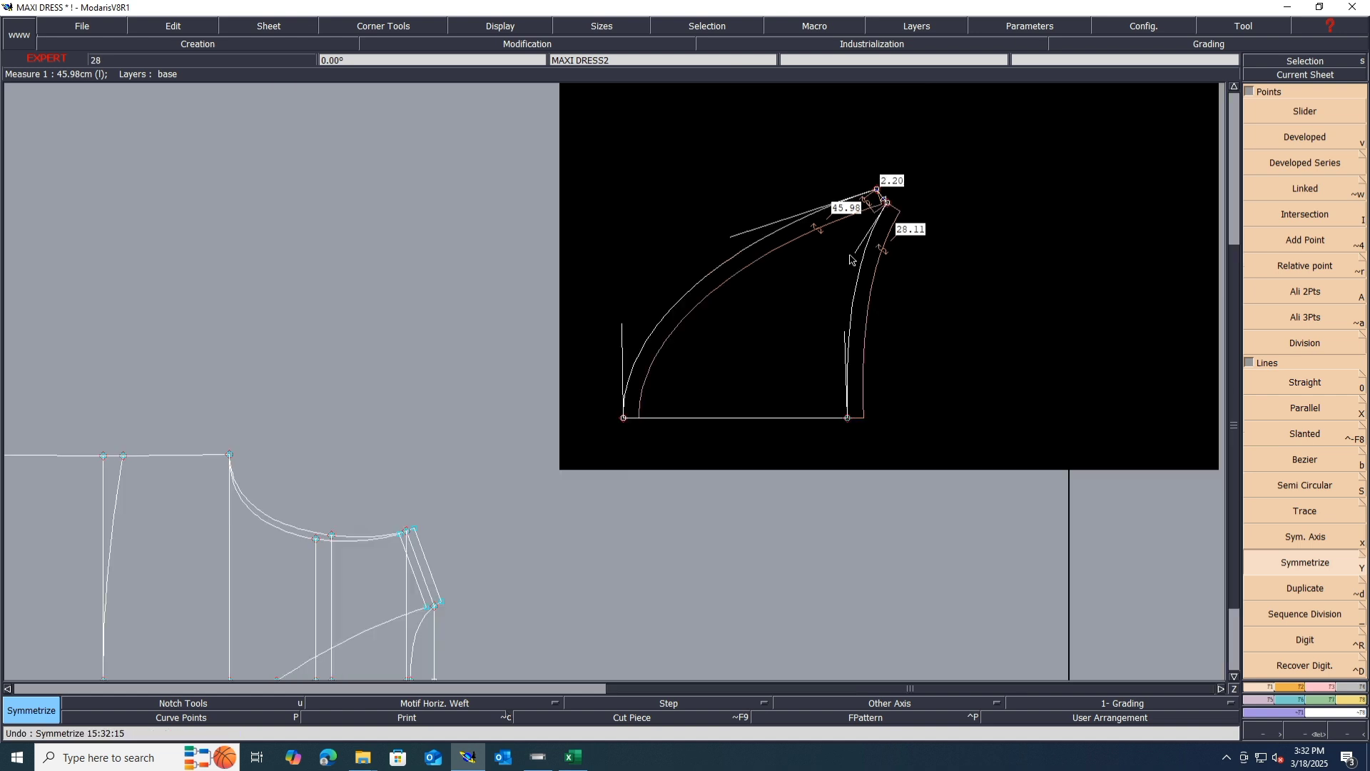
key("ctrl+z")
Move the outer curve's tip point with a shift of 0.5 cm in X and 0 cm in Y
scroll(920, 211, "up", 3)
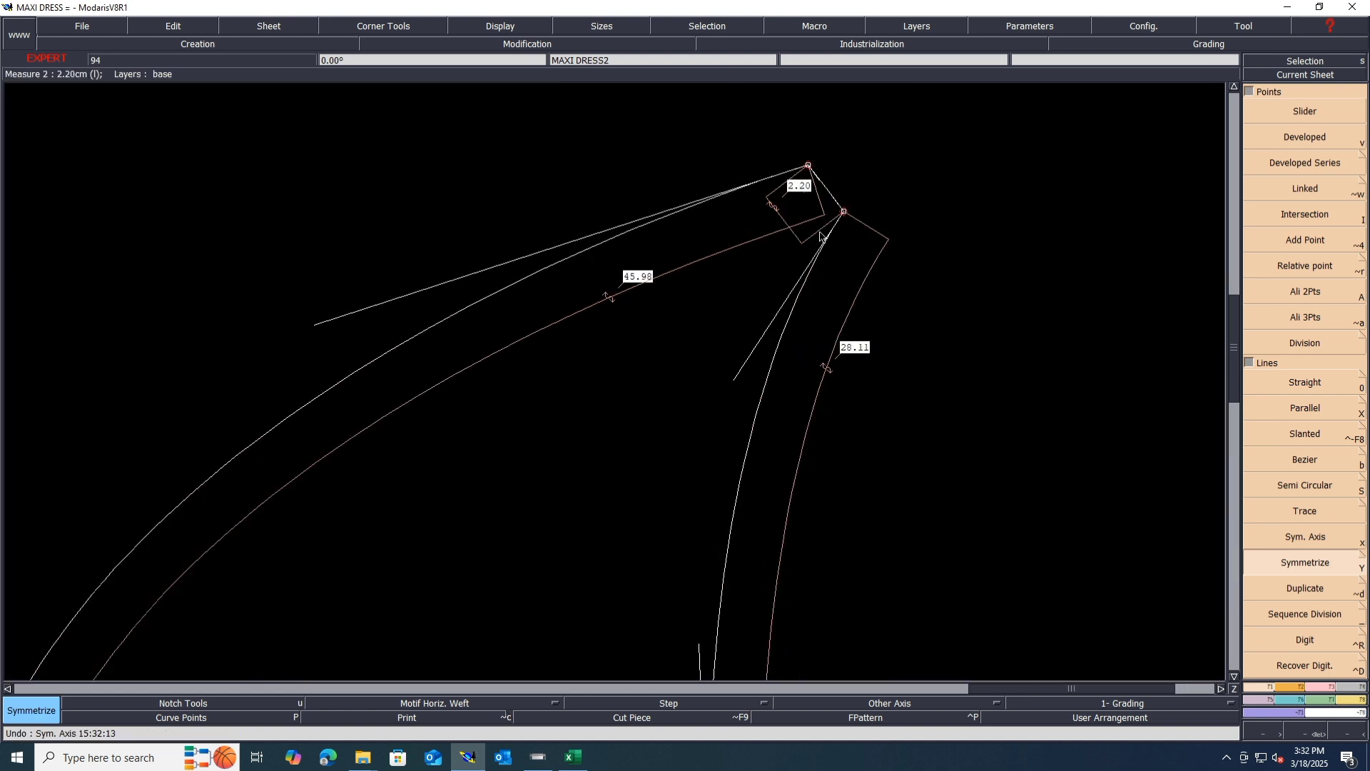
left_click(1323, 688)
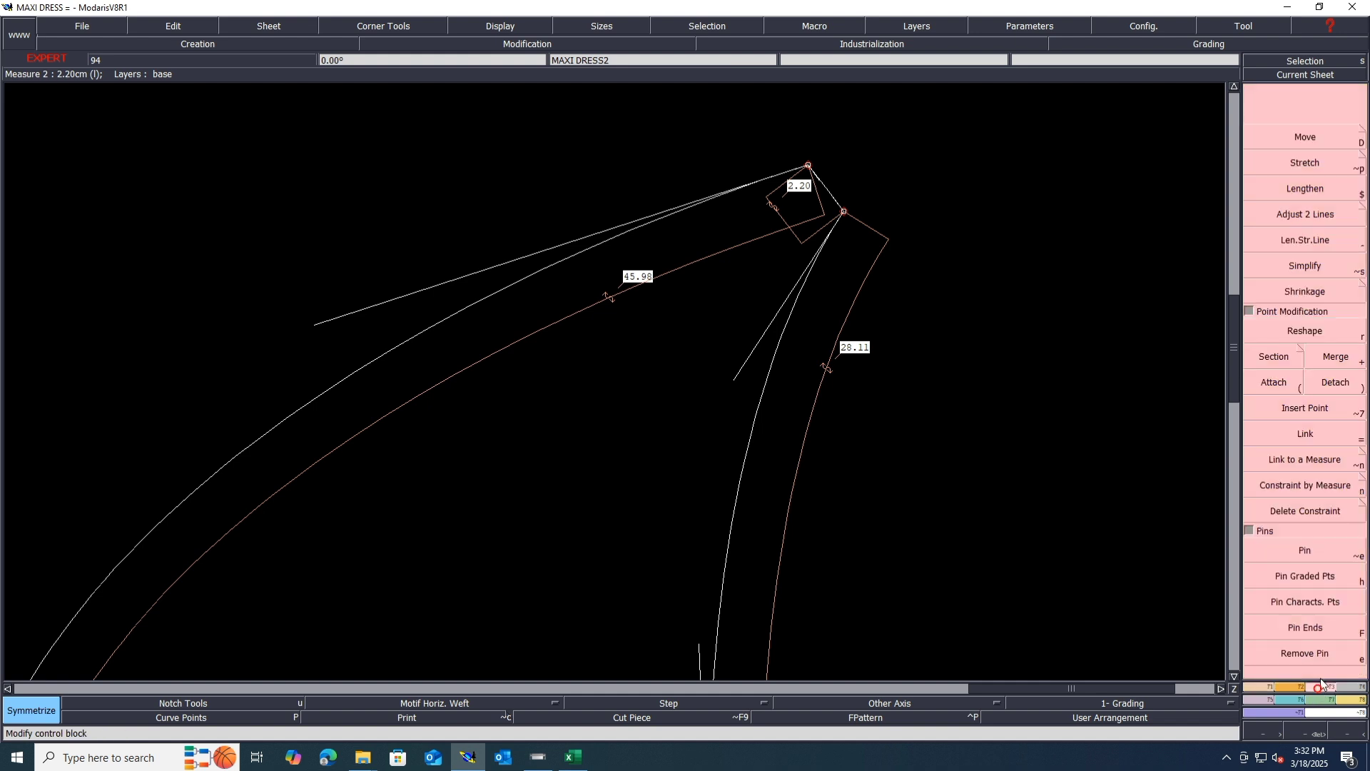
left_click(1305, 140)
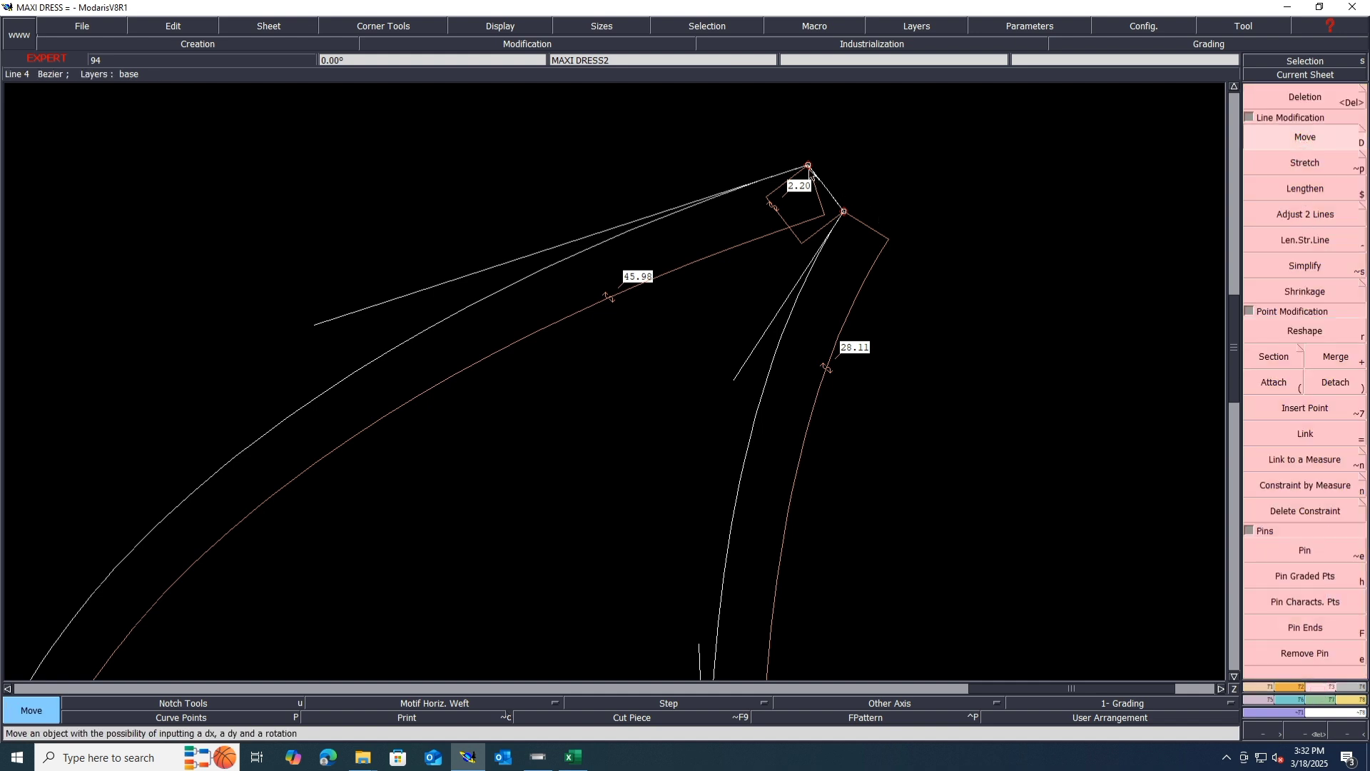
left_click(809, 165)
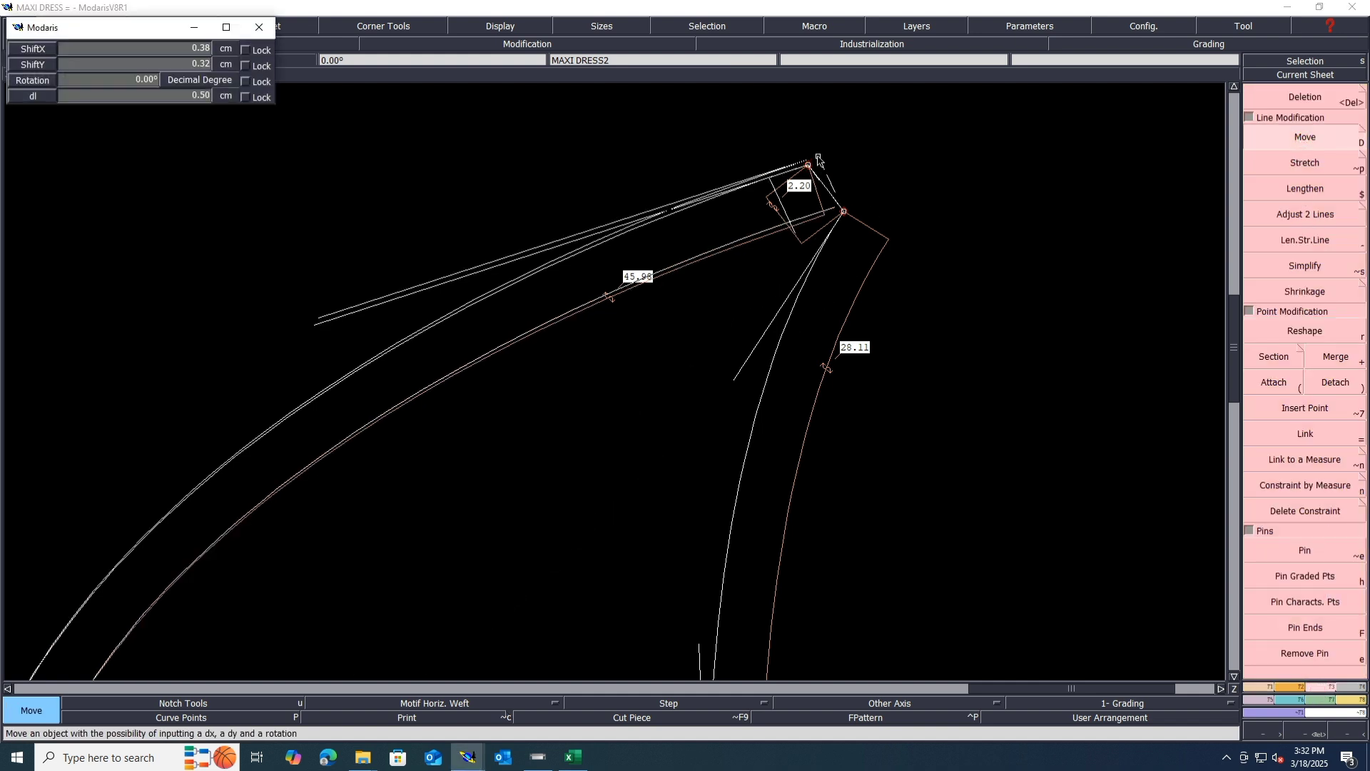
type(".5")
key("Down")
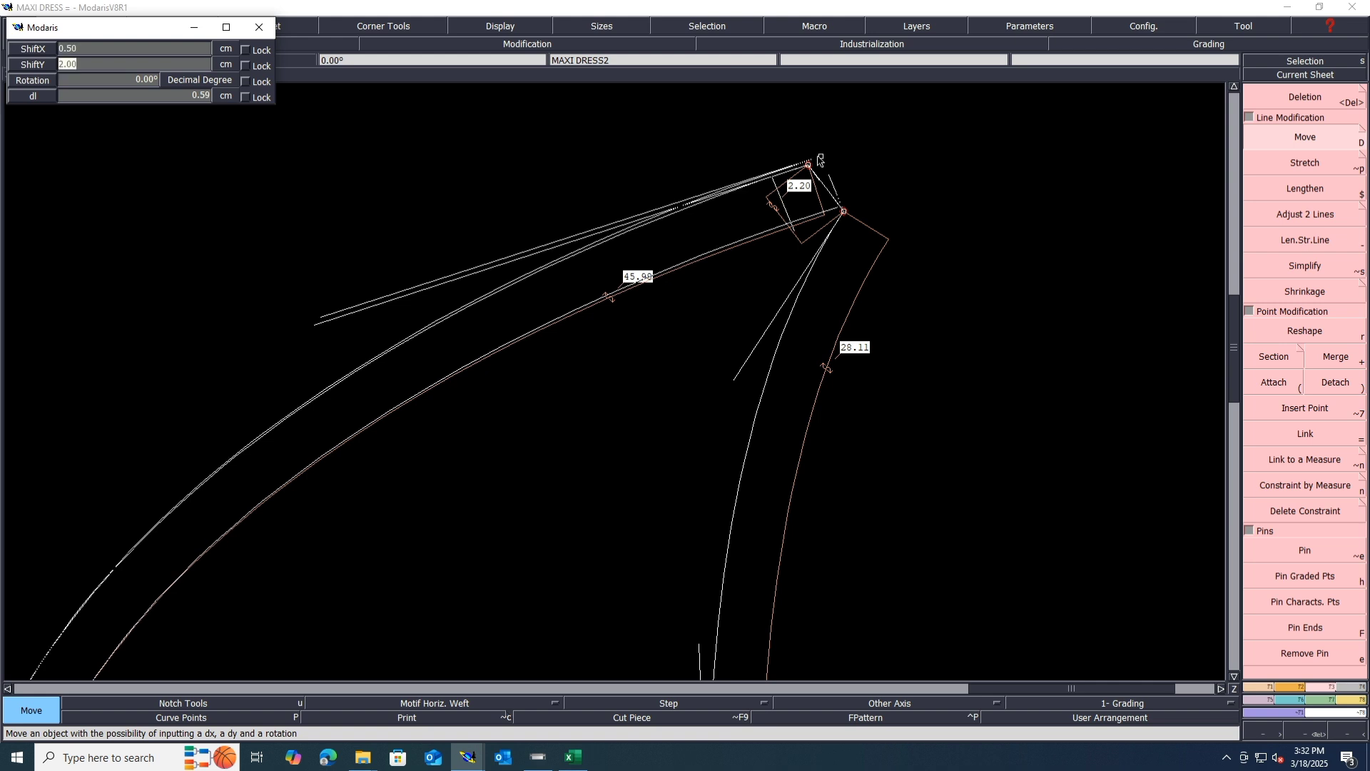
type("0")
key("Return")
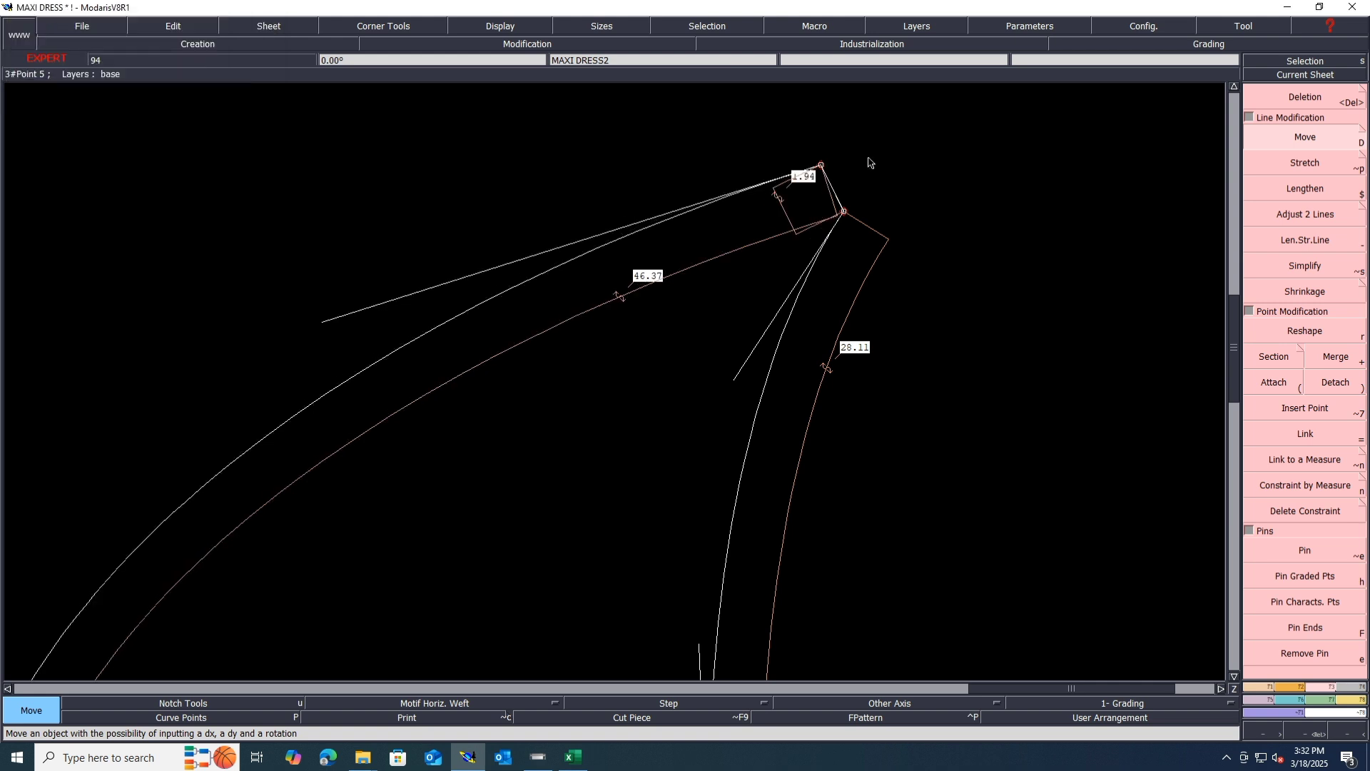
scroll(870, 163, "down", 1)
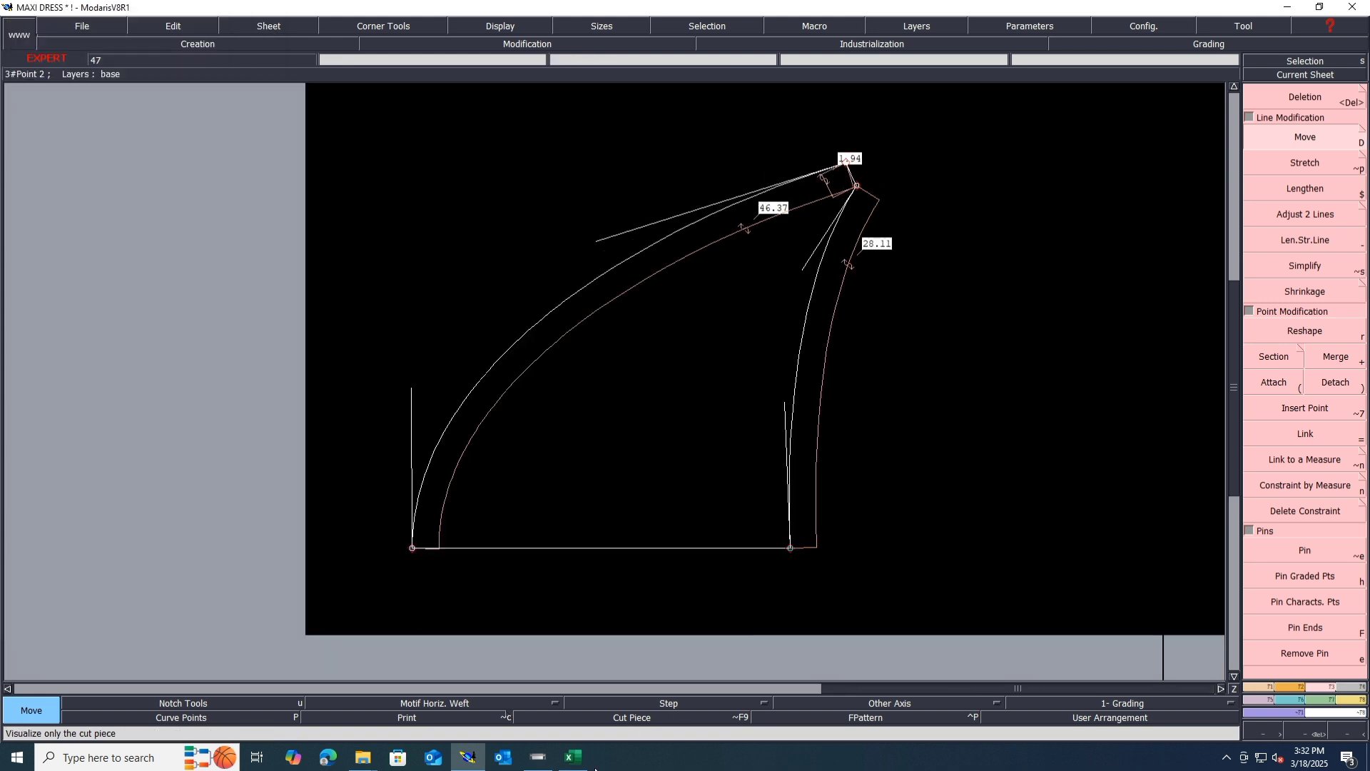
Switch to the LACE UP MAXI DRESS workbook in Excel, review the DESIGN sheet and open the ROCK SPEC 8-20 measurements
left_click(573, 756)
scroll(786, 601, "down", 6)
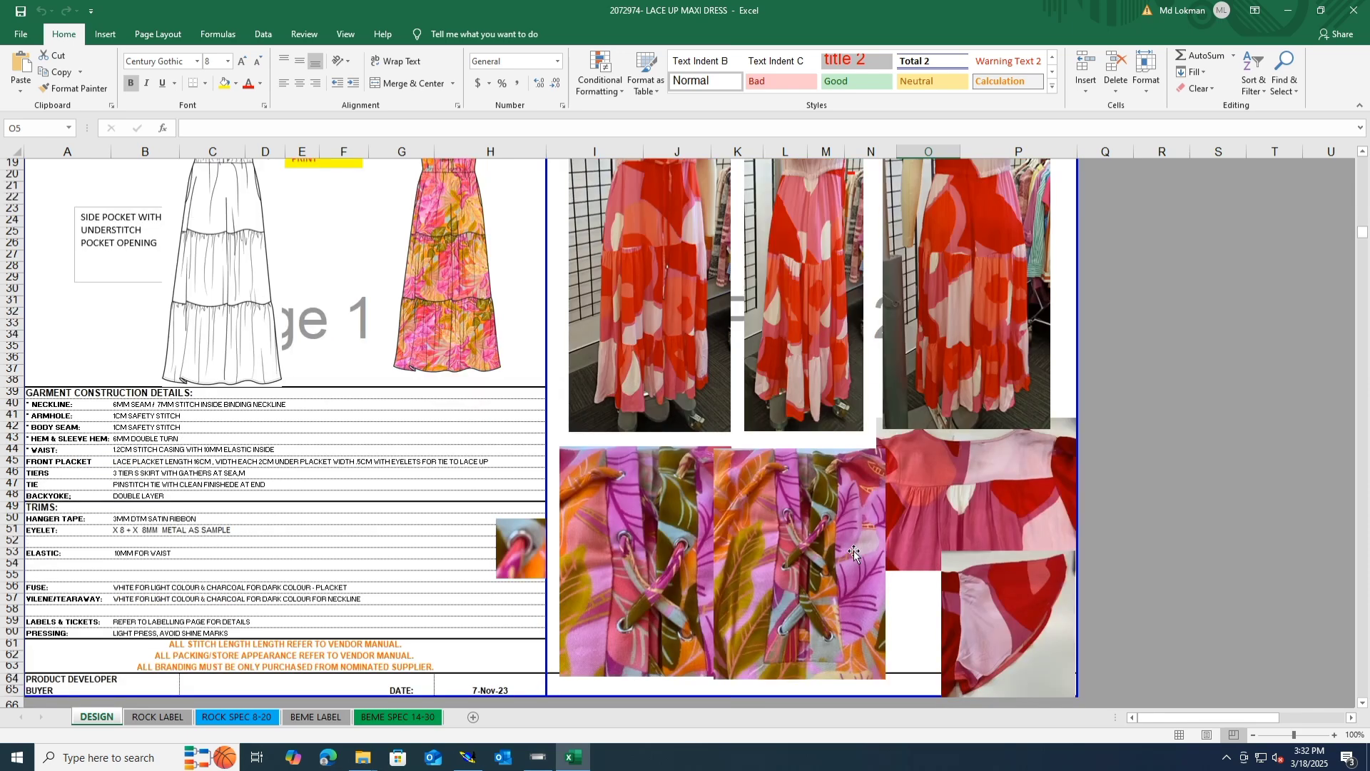
scroll(877, 571, "down", 4)
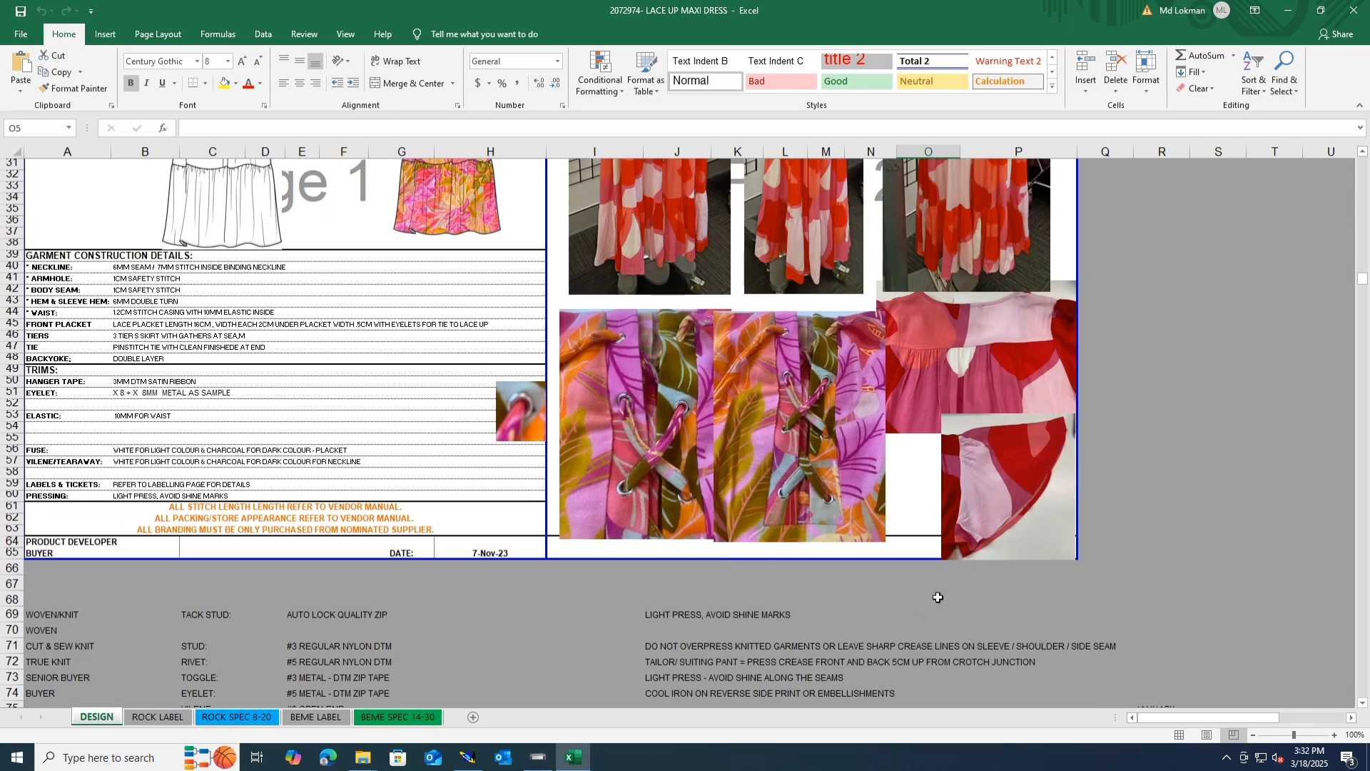
scroll(941, 592, "up", 10)
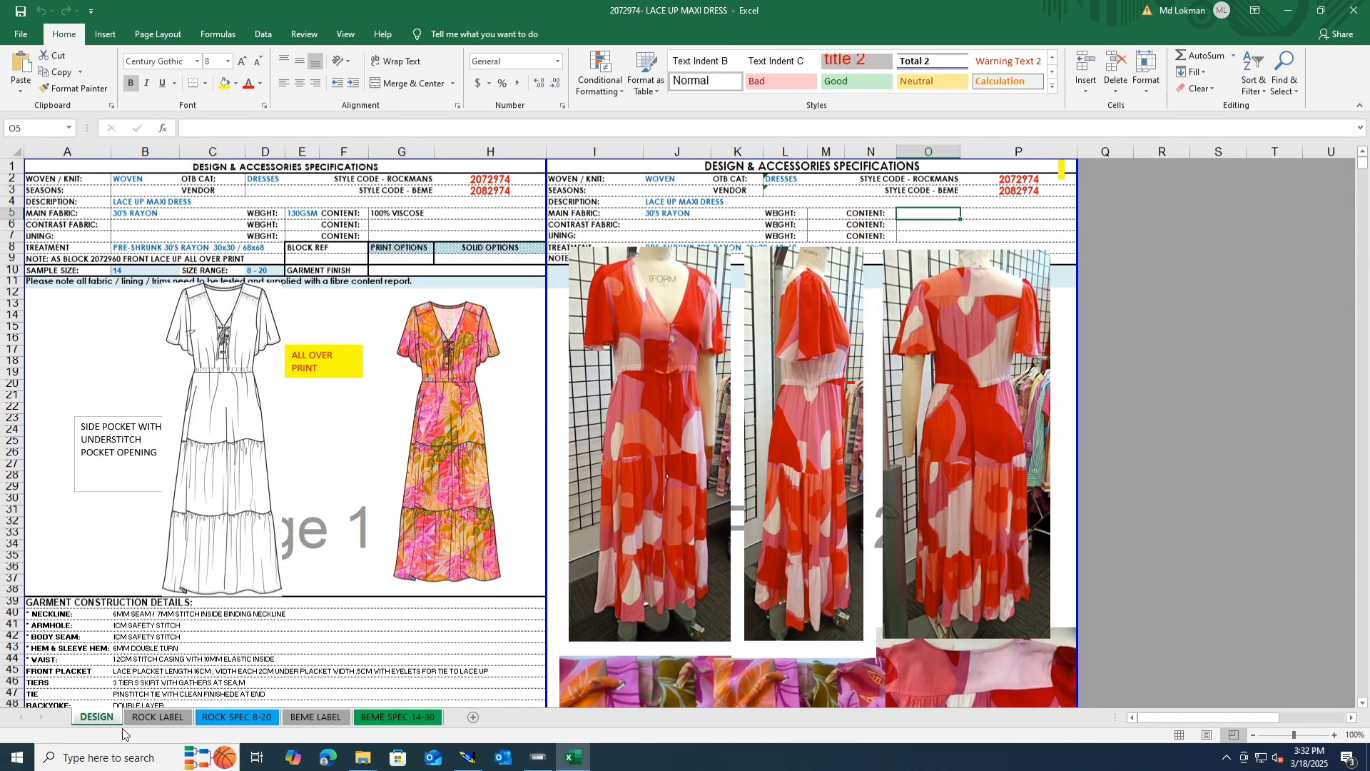
left_click(230, 718)
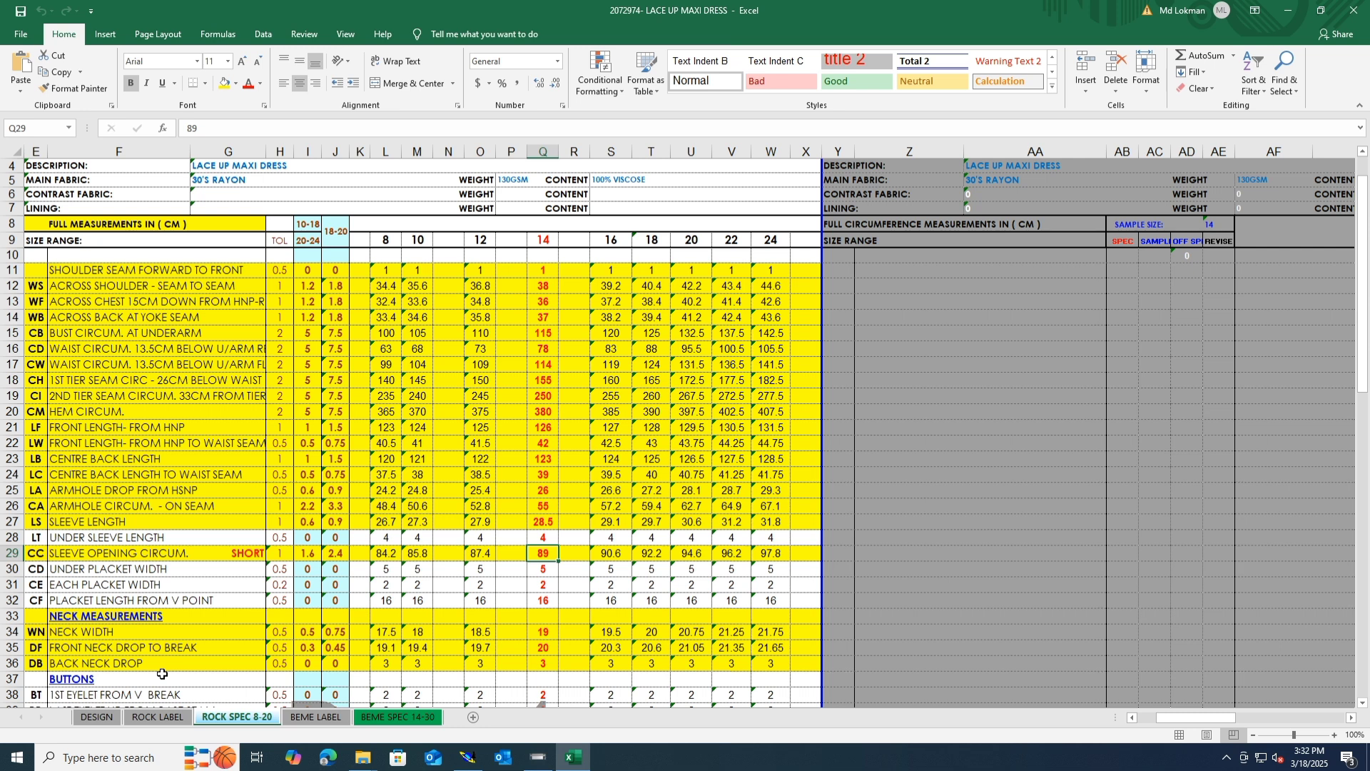
left_click(1226, 757)
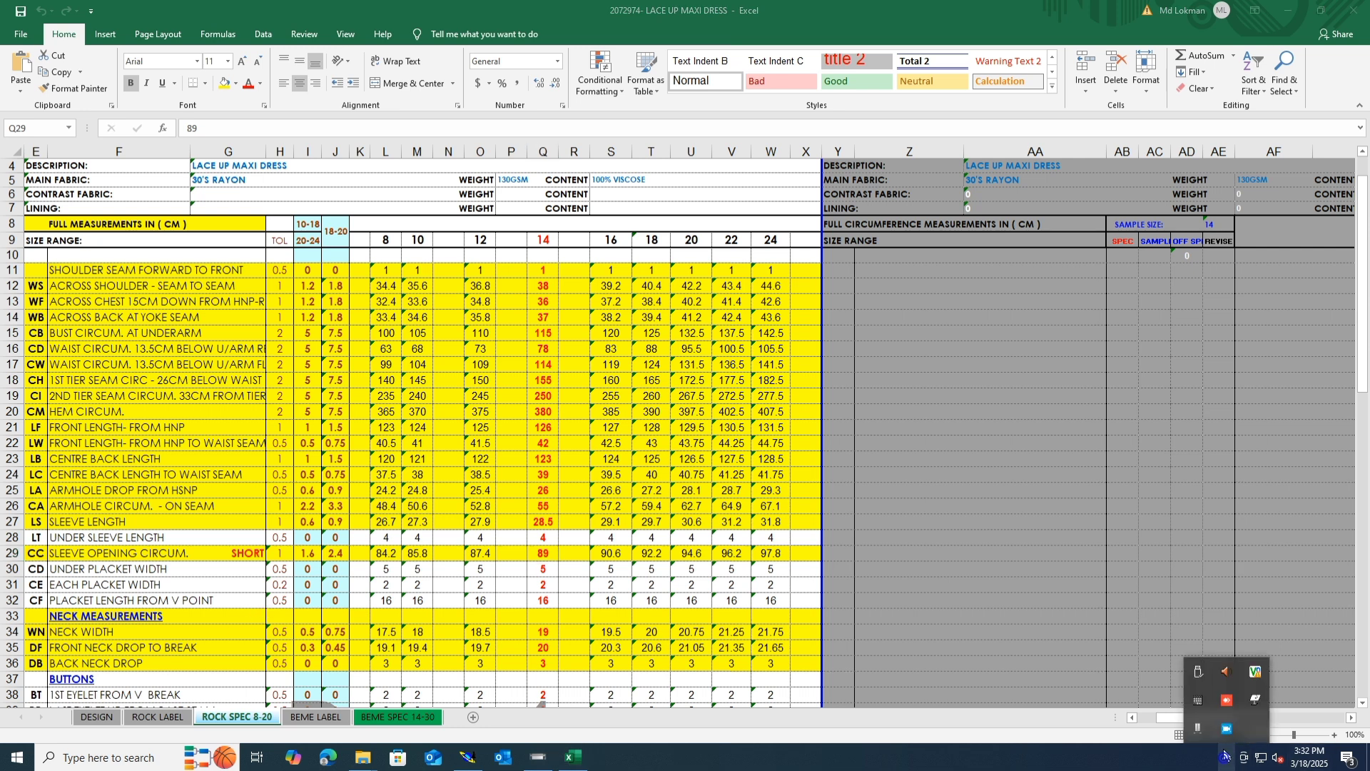
left_click(1227, 729)
left_click(383, 645)
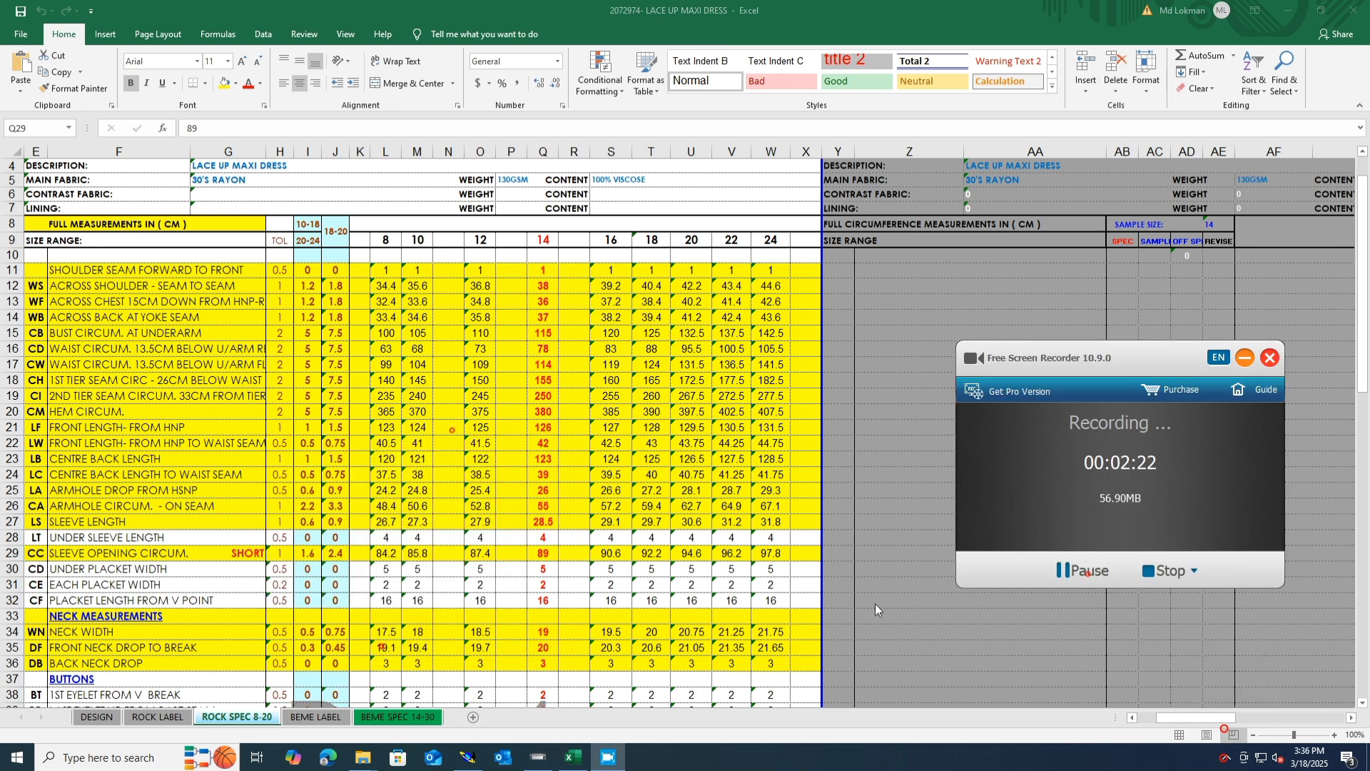
Highlight the UNDER SLEEVE LENGTH row in yellow on the ROCK SPEC 8-20 sheet and switch back to Modaris
left_click(1246, 359)
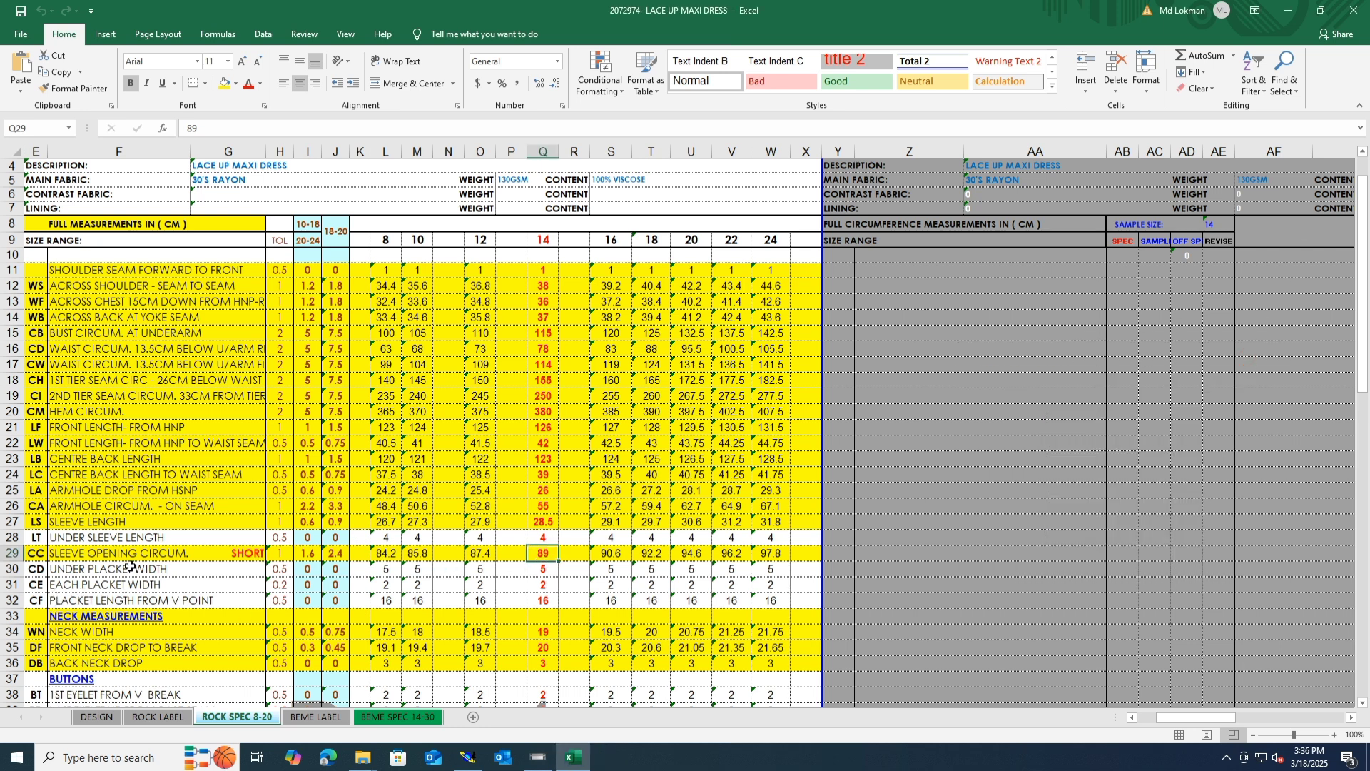
left_click(12, 538)
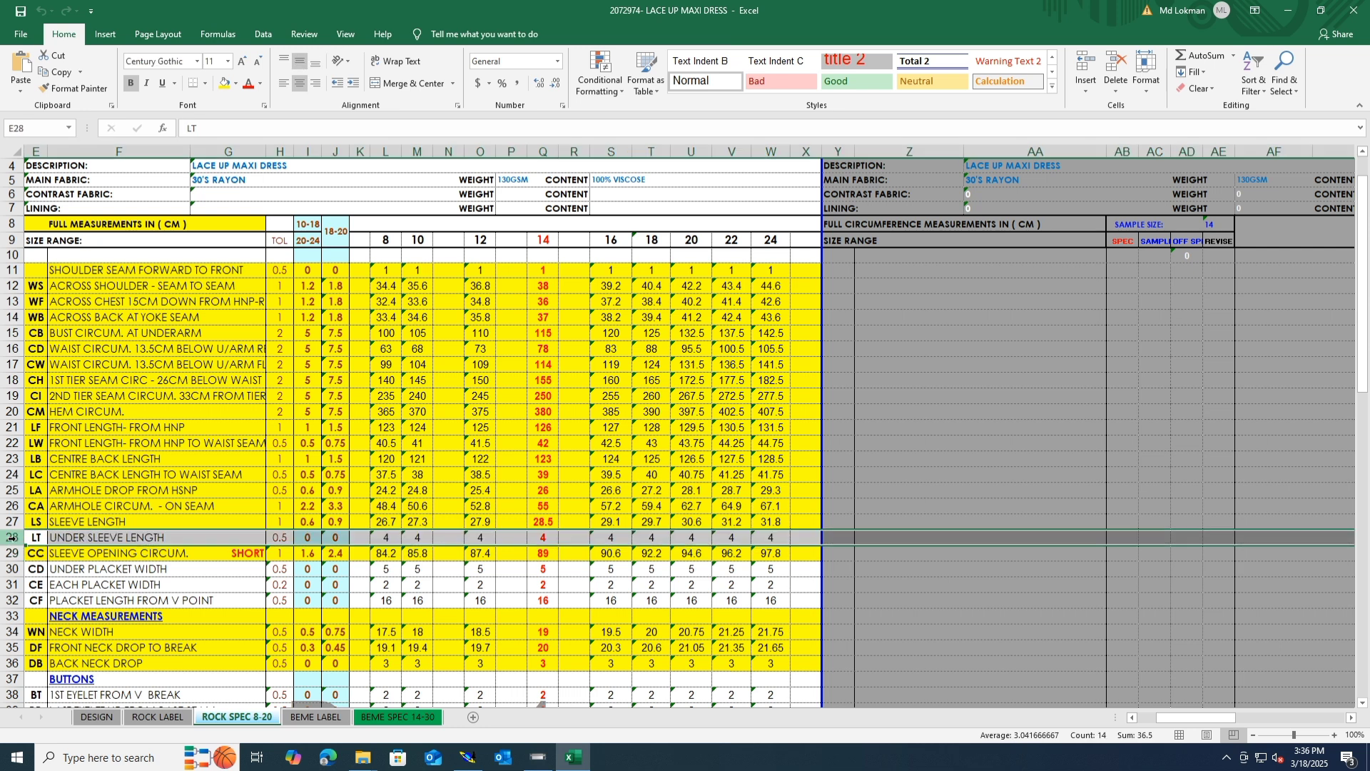
left_click(225, 83)
left_click(473, 761)
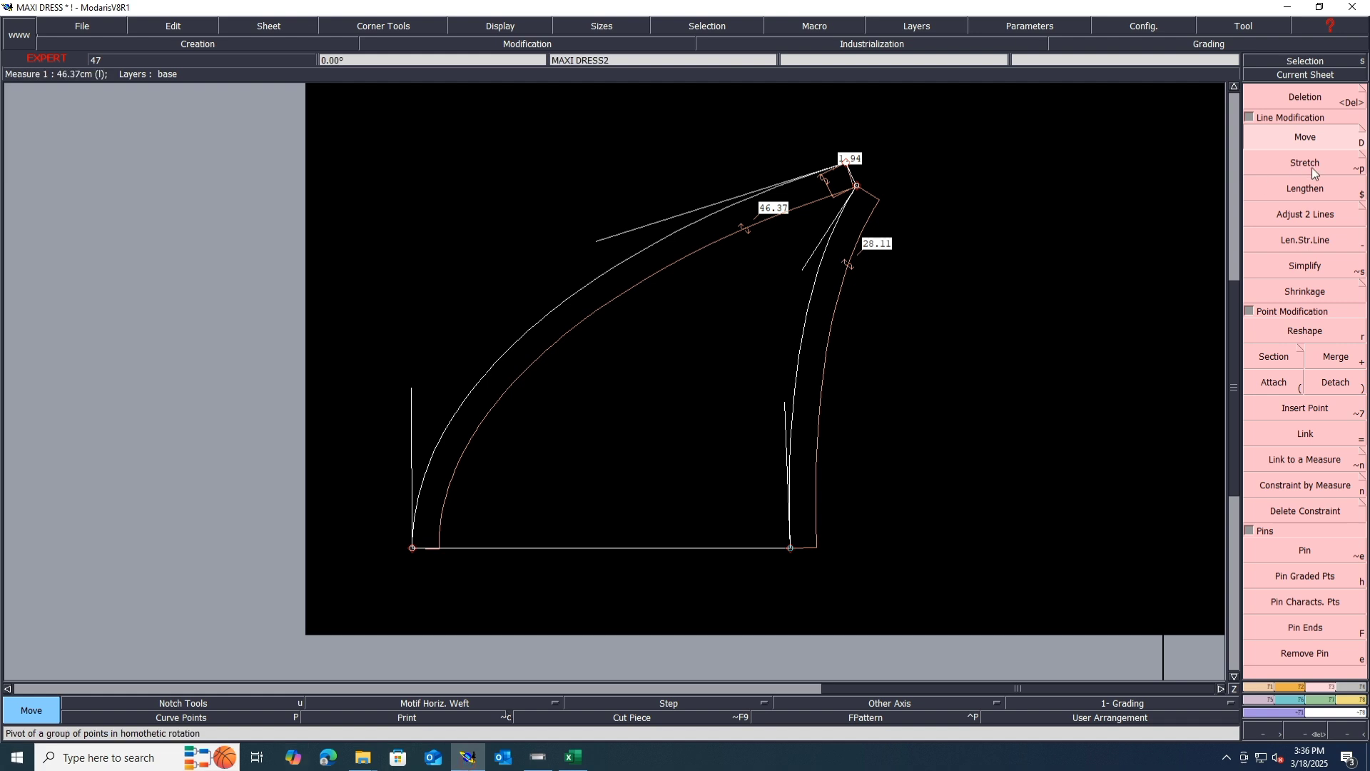
Move the outer curve's tip point with a shift of -2 cm in X and 0 cm in Y
left_click(845, 164)
type("-4.00")
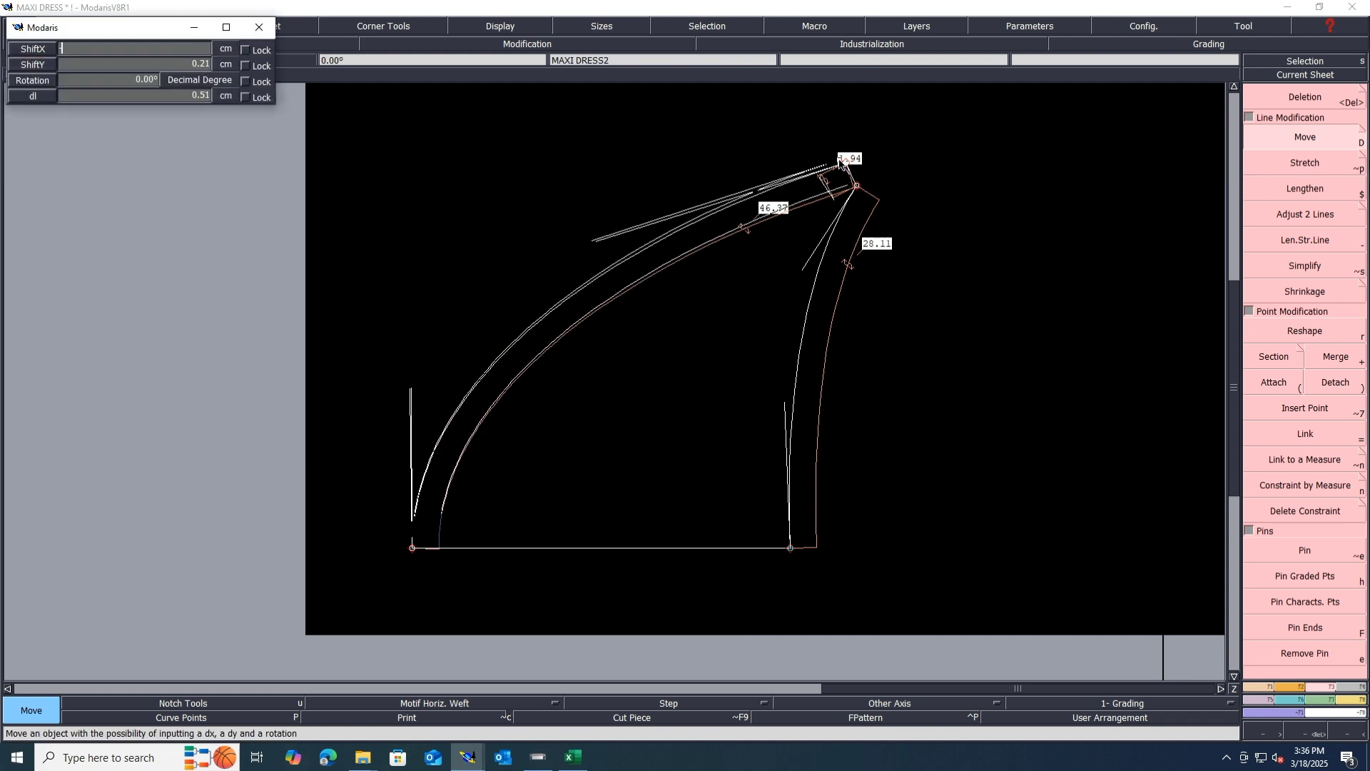
key("Tab")
type("0")
key("Return")
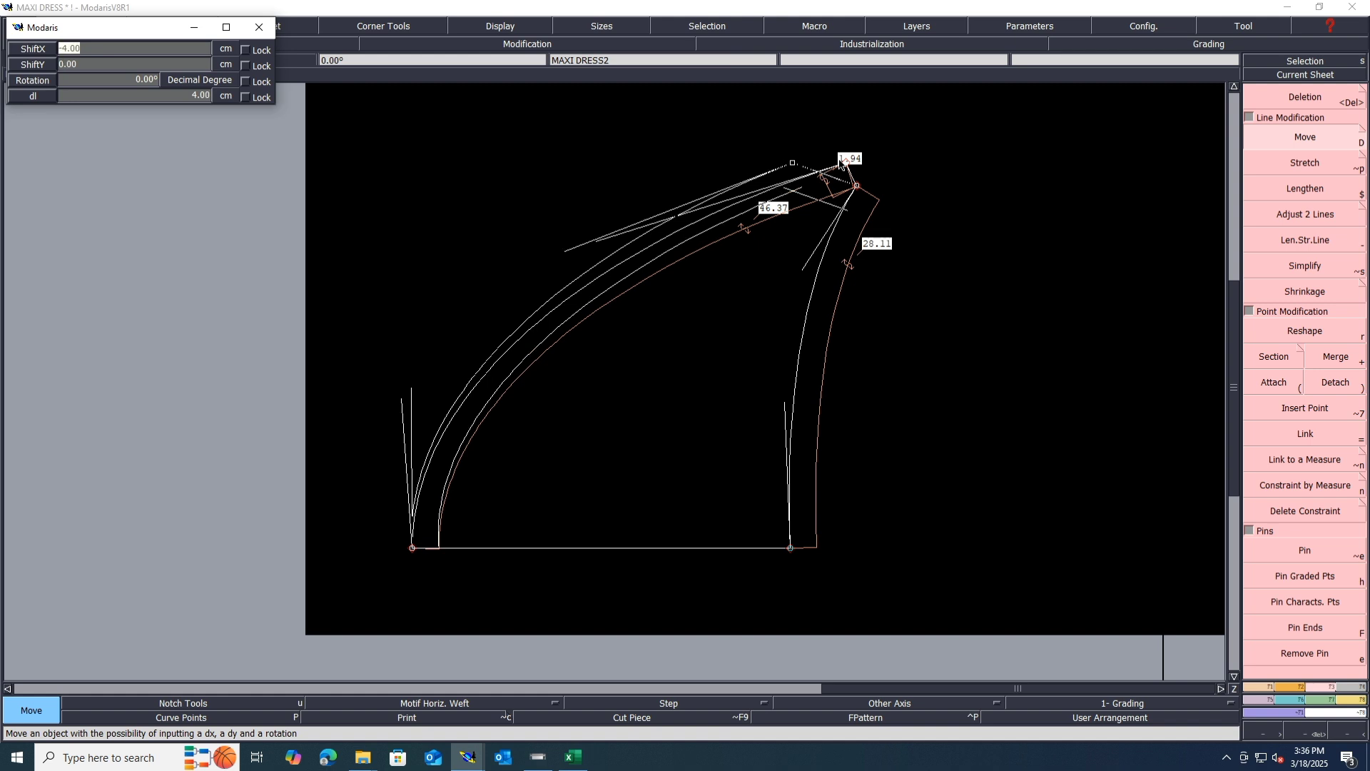
type("-2")
key("Return")
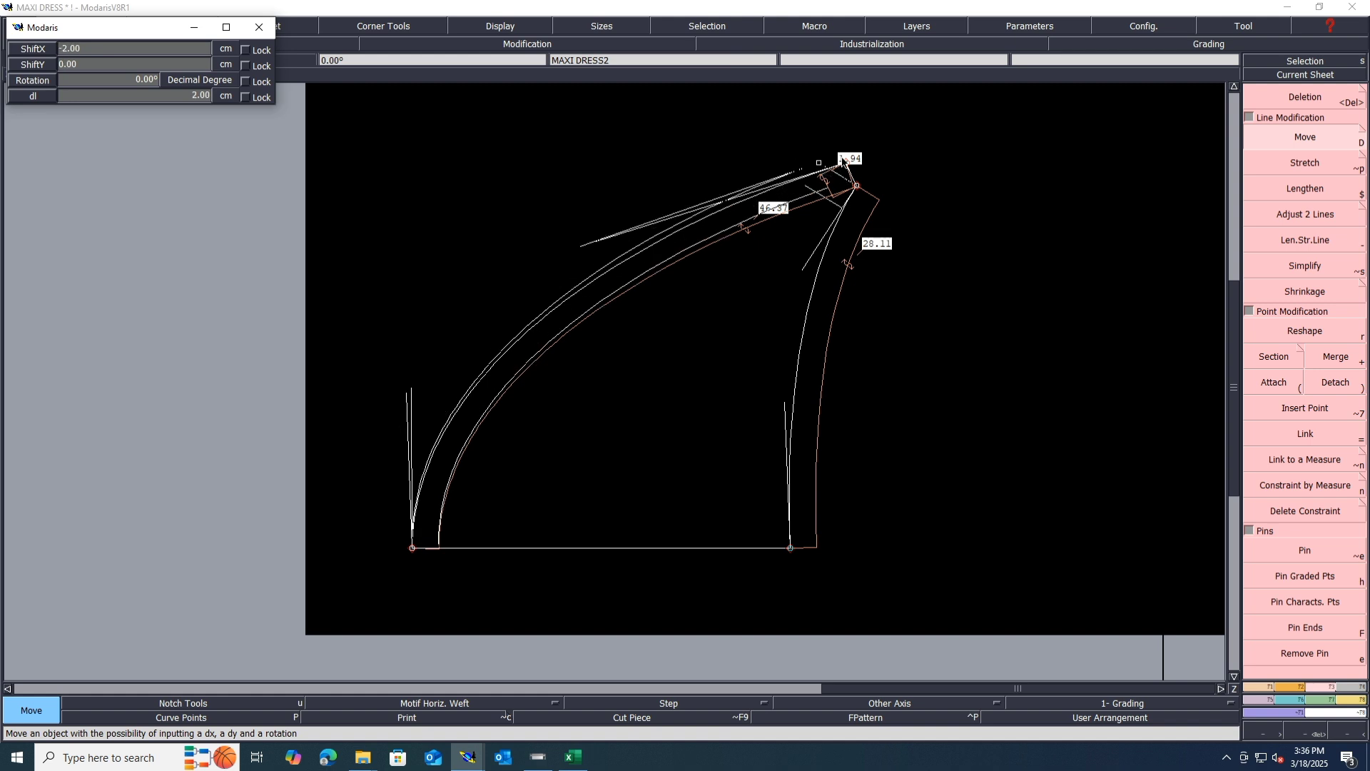
key("Return")
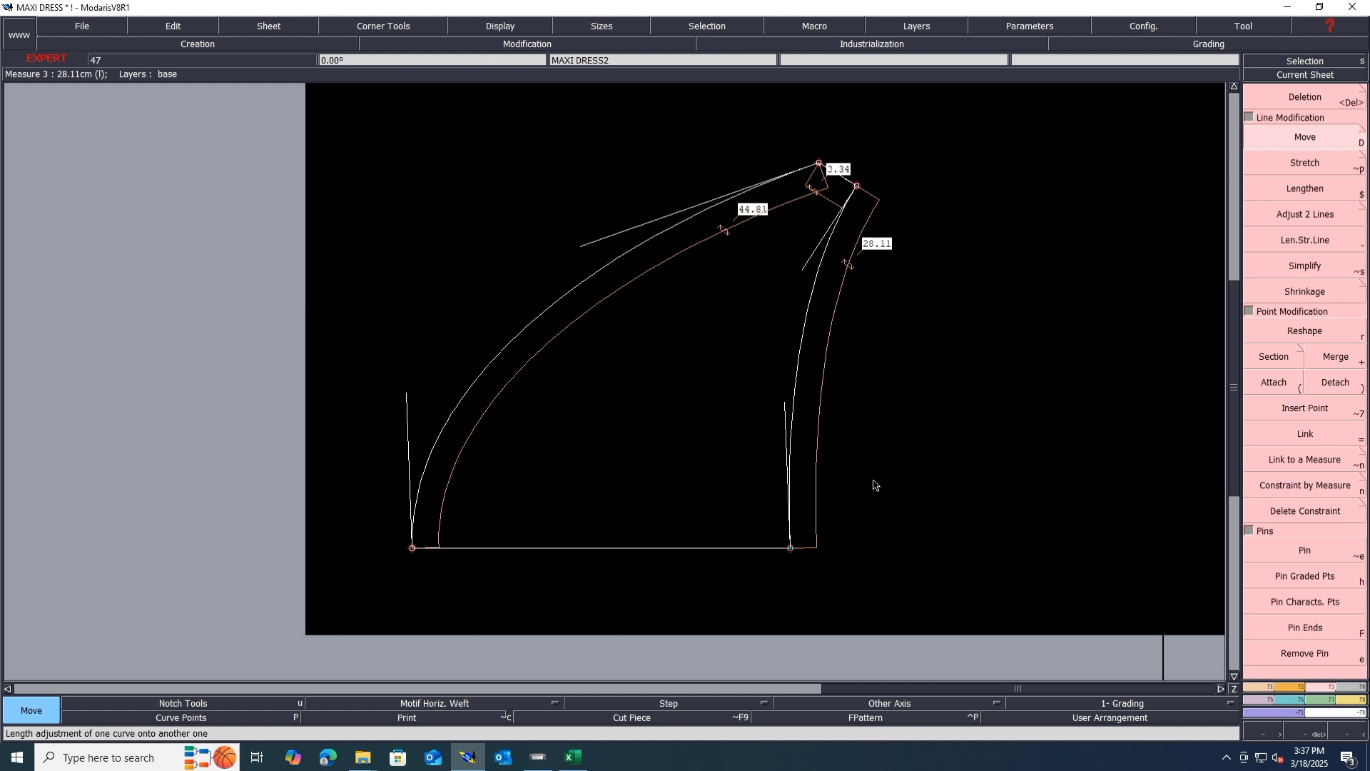
Try to move both tip points upward together to lengthen the two curves, and undo the move
left_click_drag(912, 133, 701, 289)
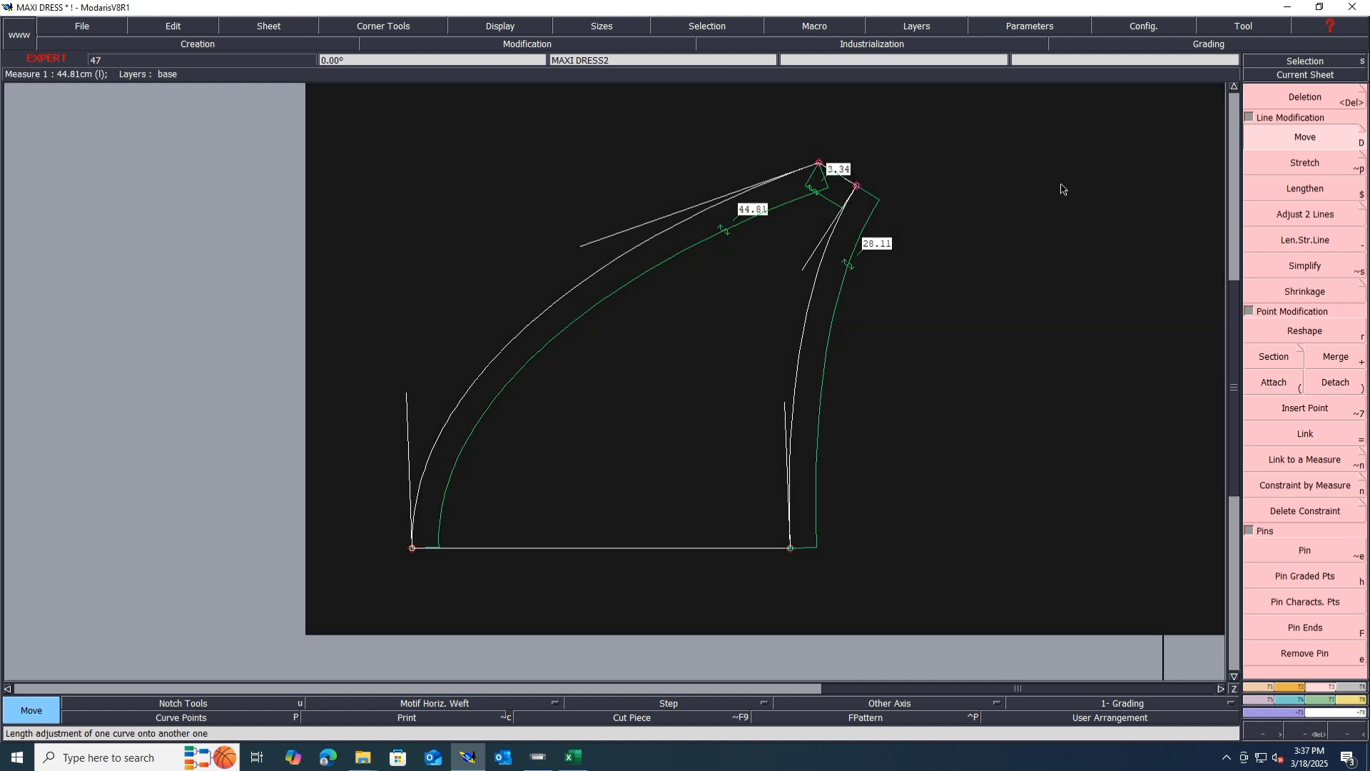
left_click(859, 188)
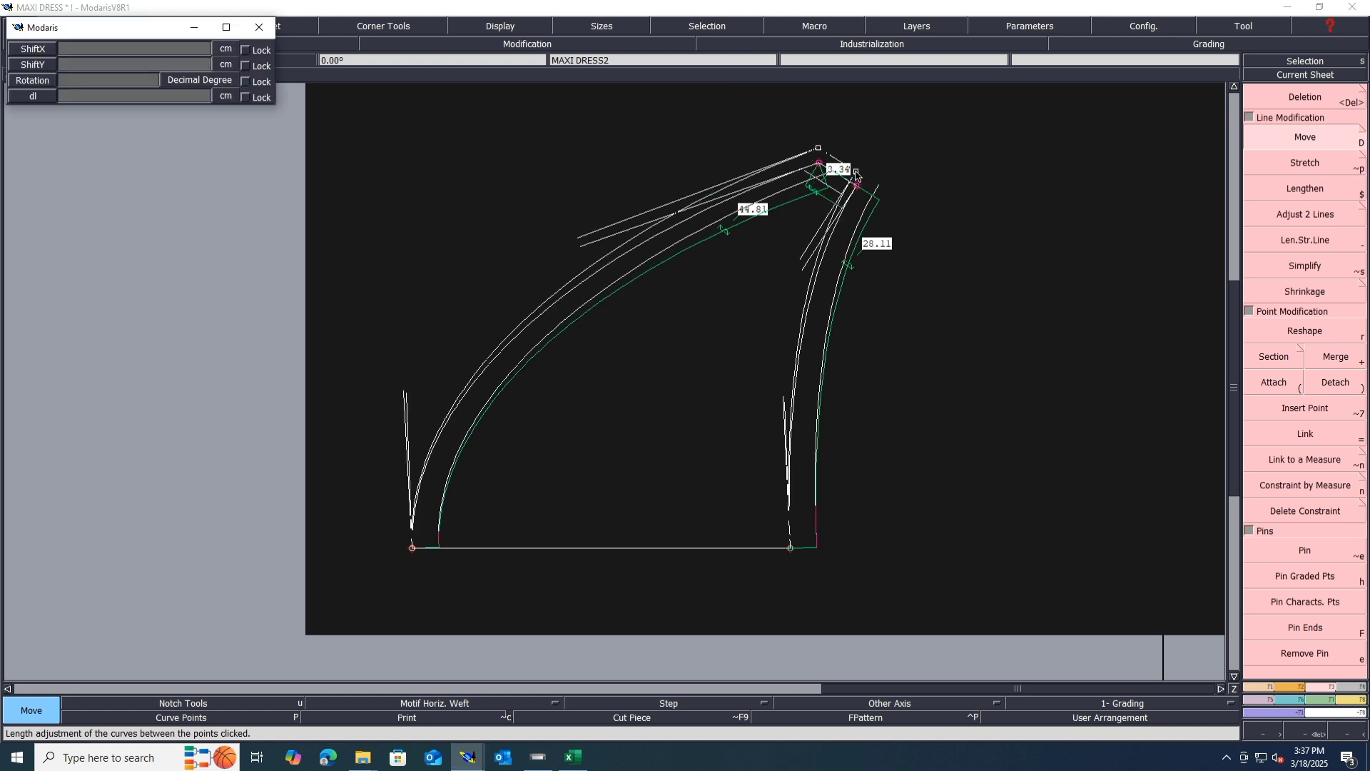
left_click(853, 171)
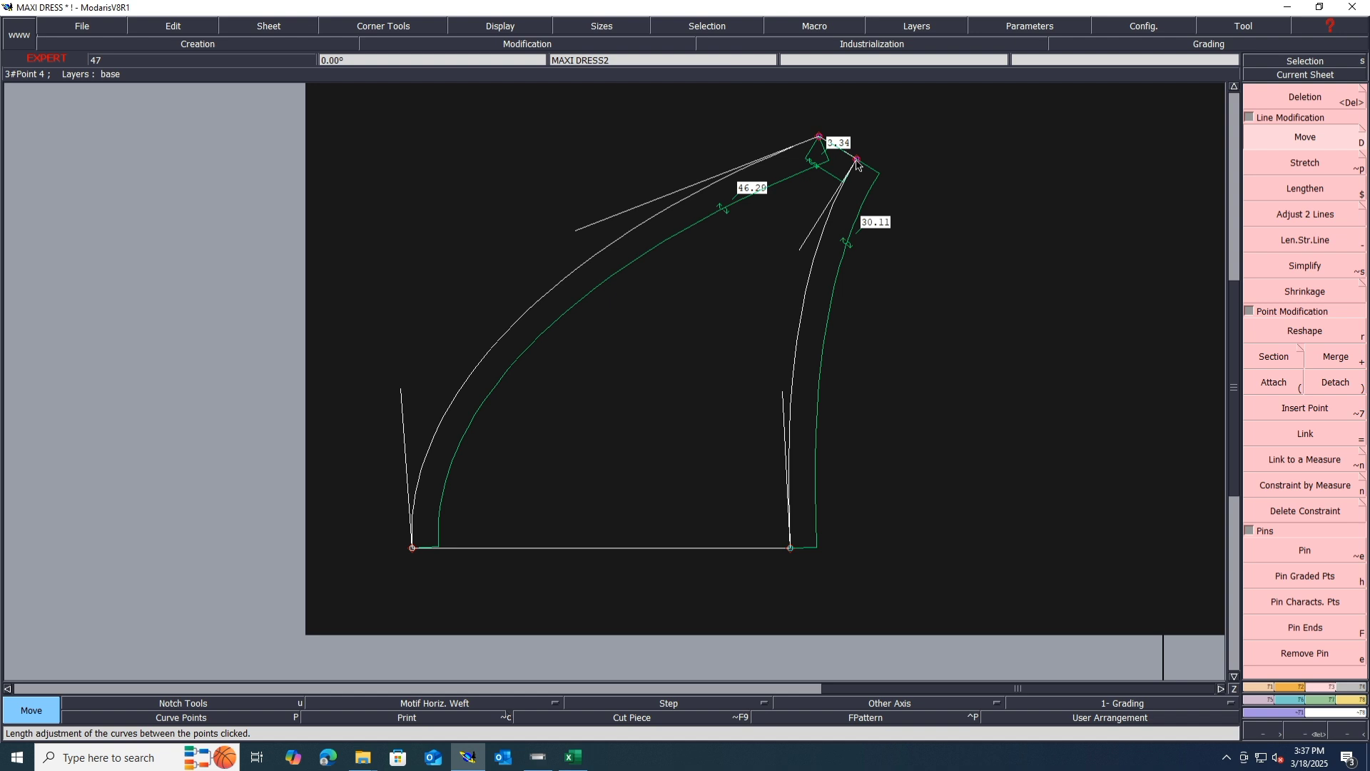
key("ctrl+z")
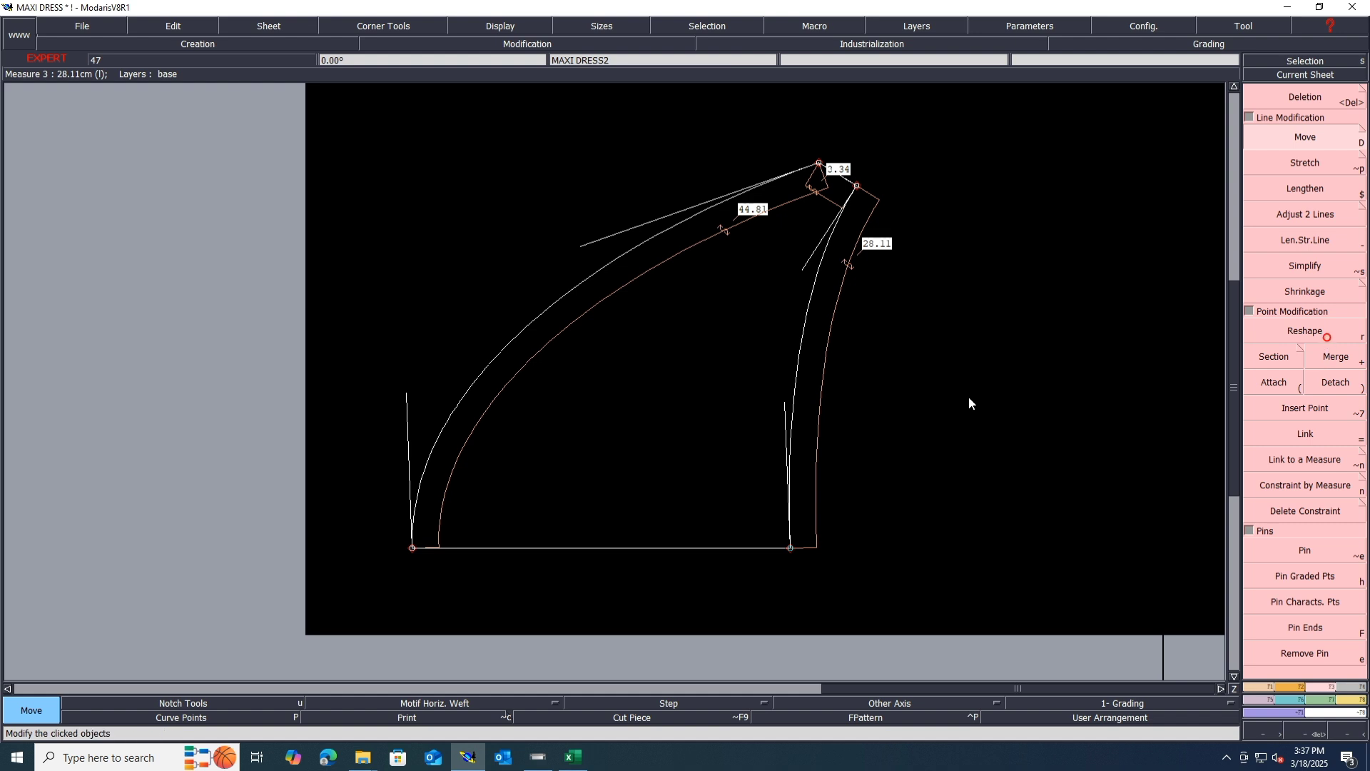
Reshape the inner curve by adjusting the tangent handles at its base and at its tip
key("r")
left_click(787, 405)
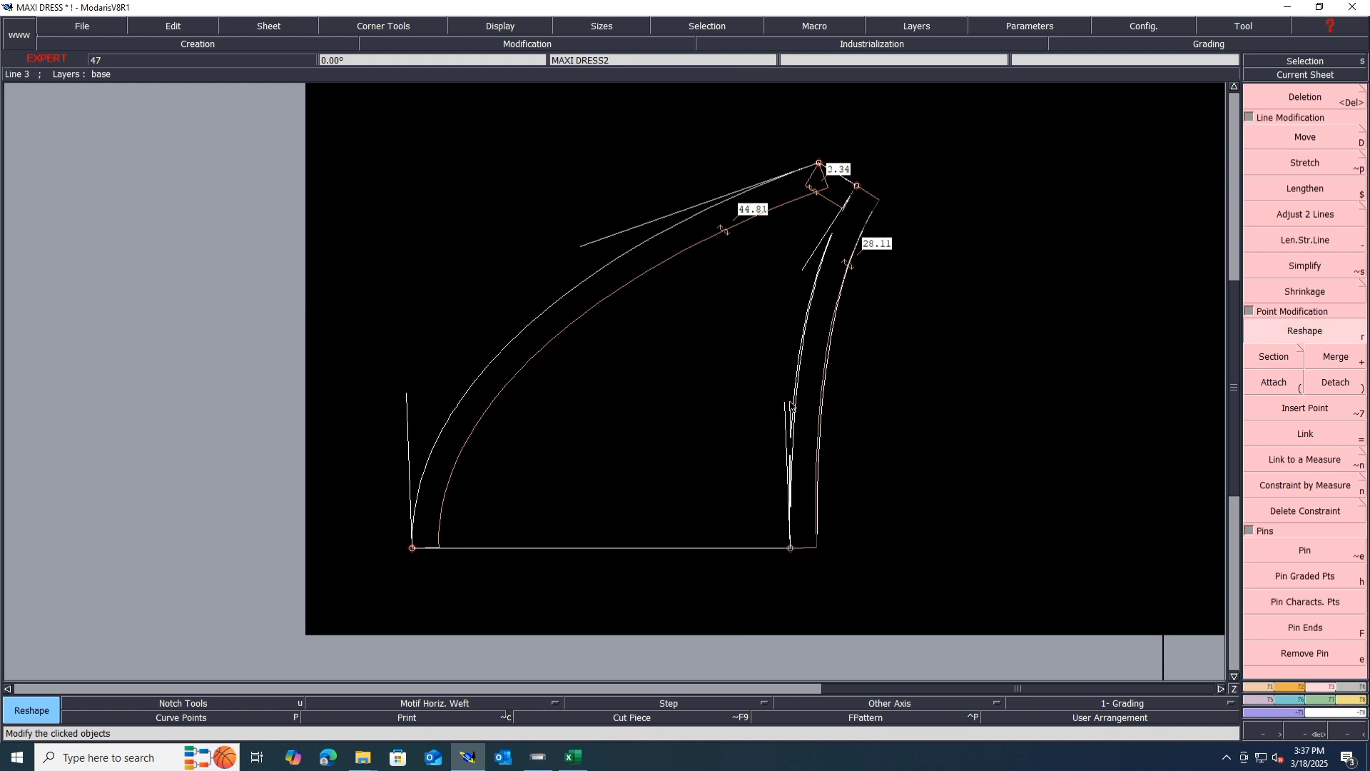
left_click_drag(804, 268, 796, 275)
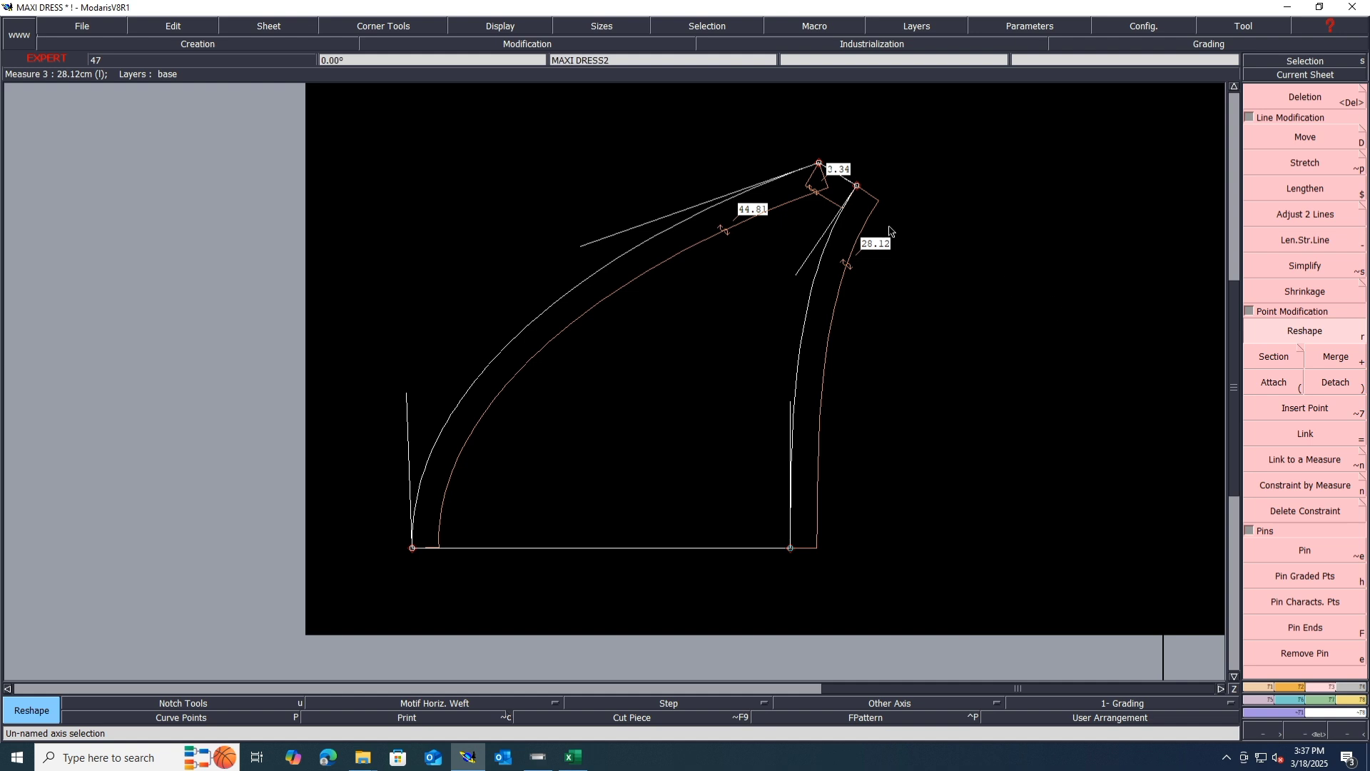
Move the inner curve's tip point by -0.5 cm in Y and the outer curve's tip point by 0.5 cm in Y
left_click(1277, 145)
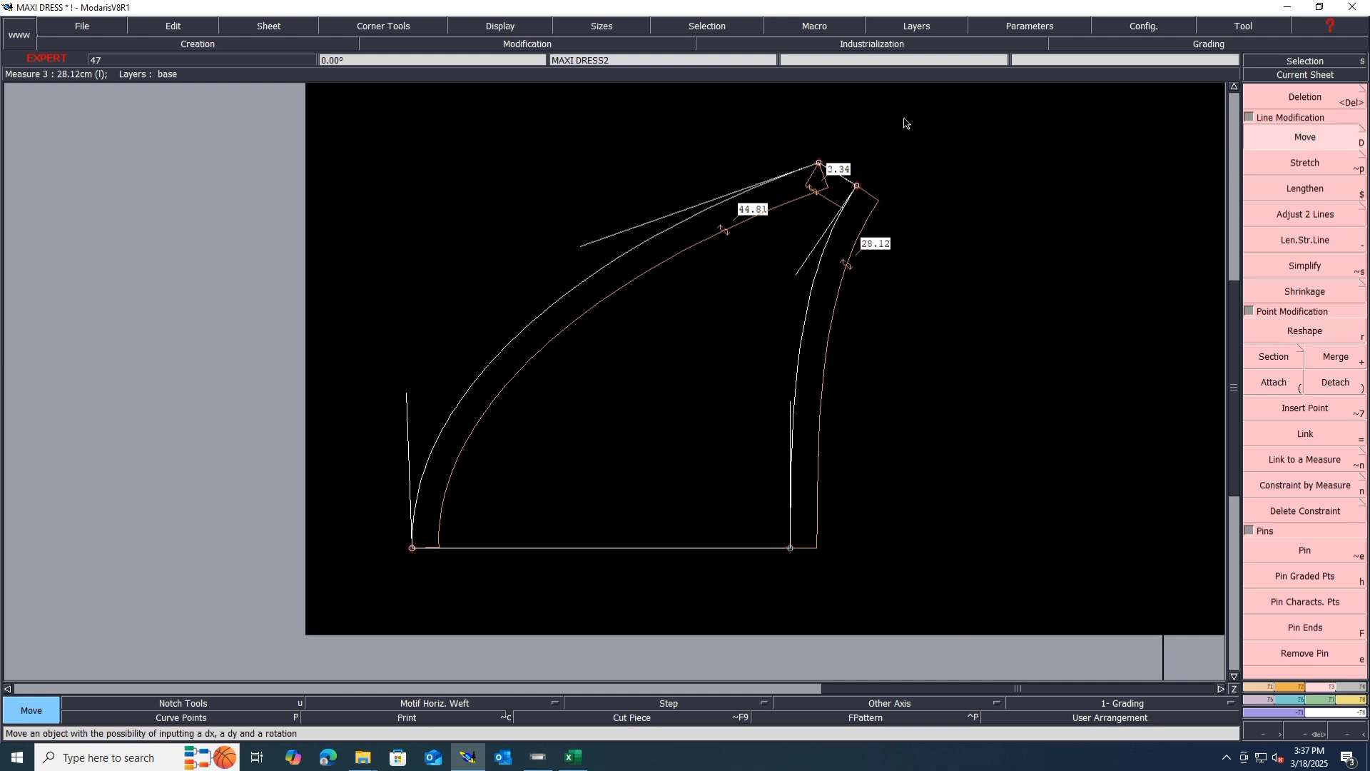
left_click_drag(905, 122, 854, 207)
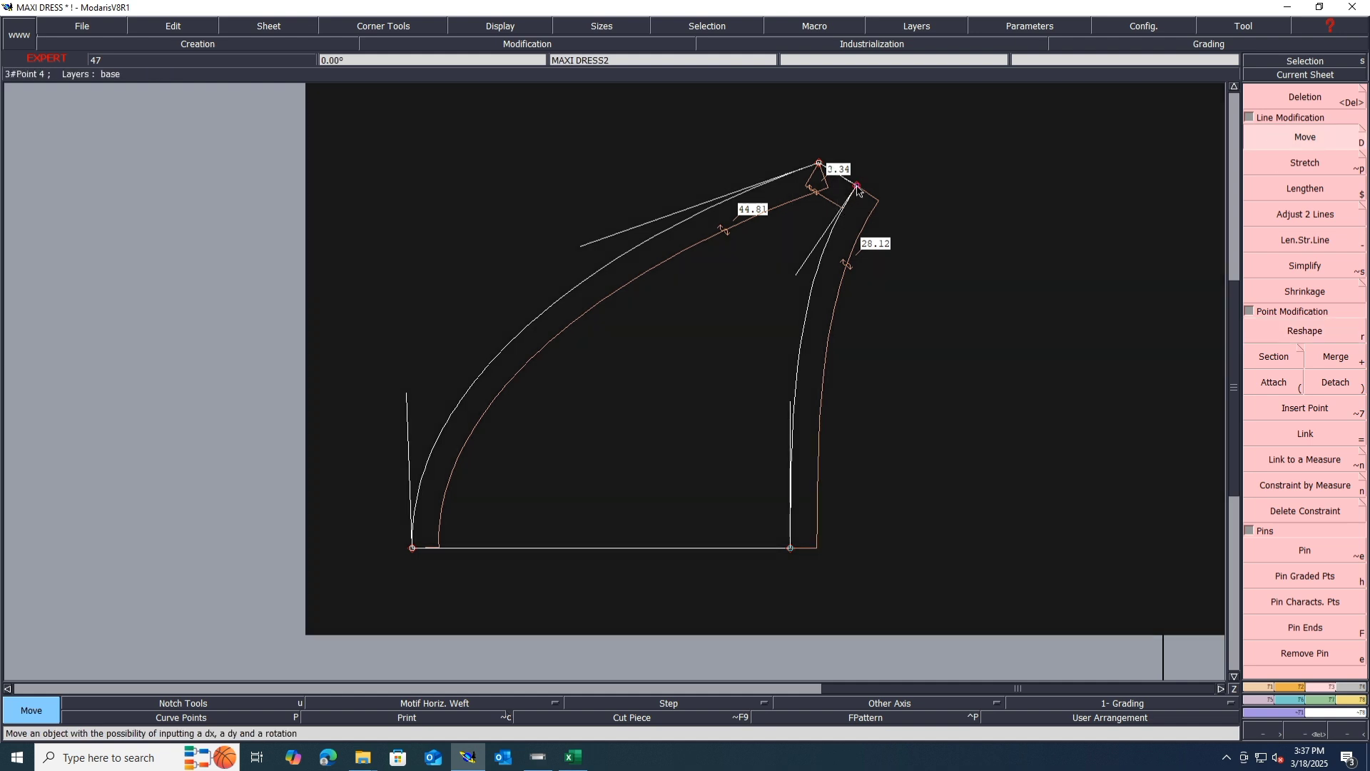
left_click(857, 187)
type("-")
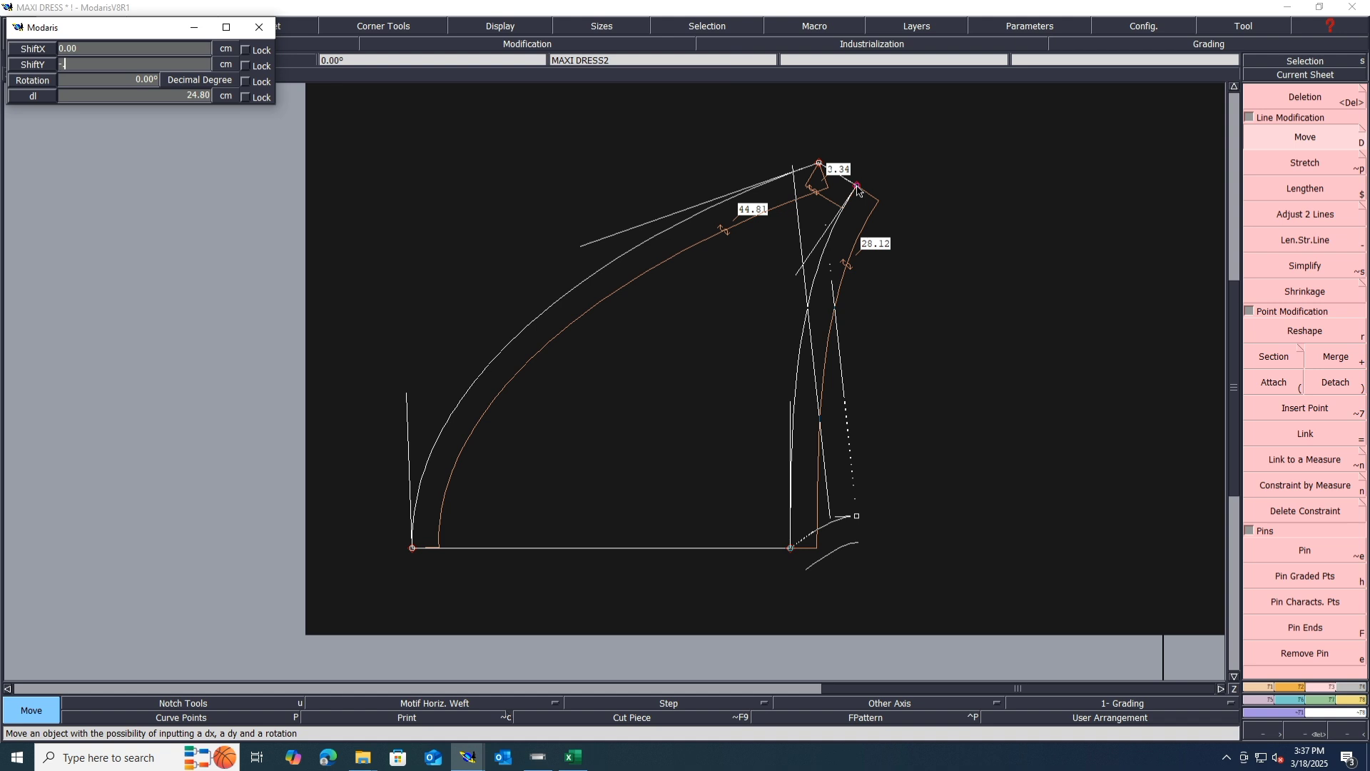
type("0.5")
key("Return")
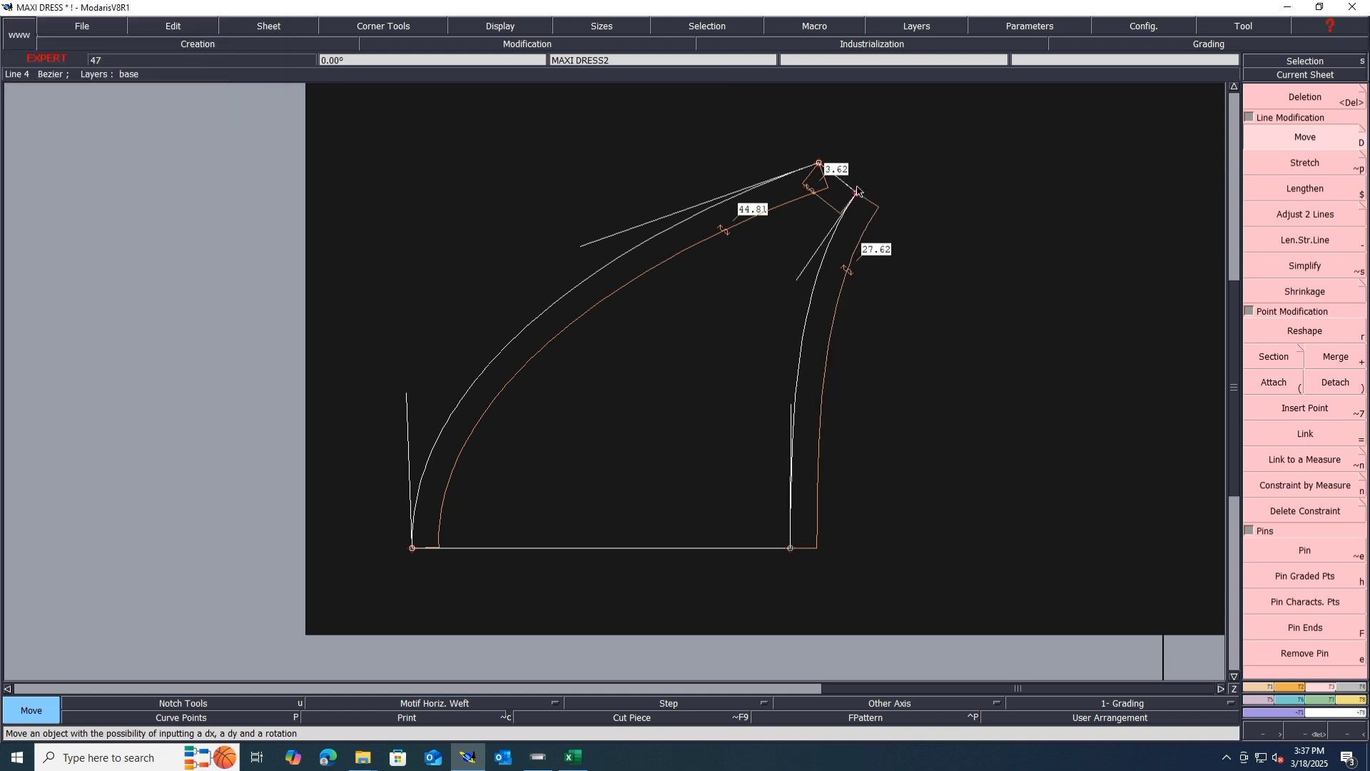
left_click(818, 165)
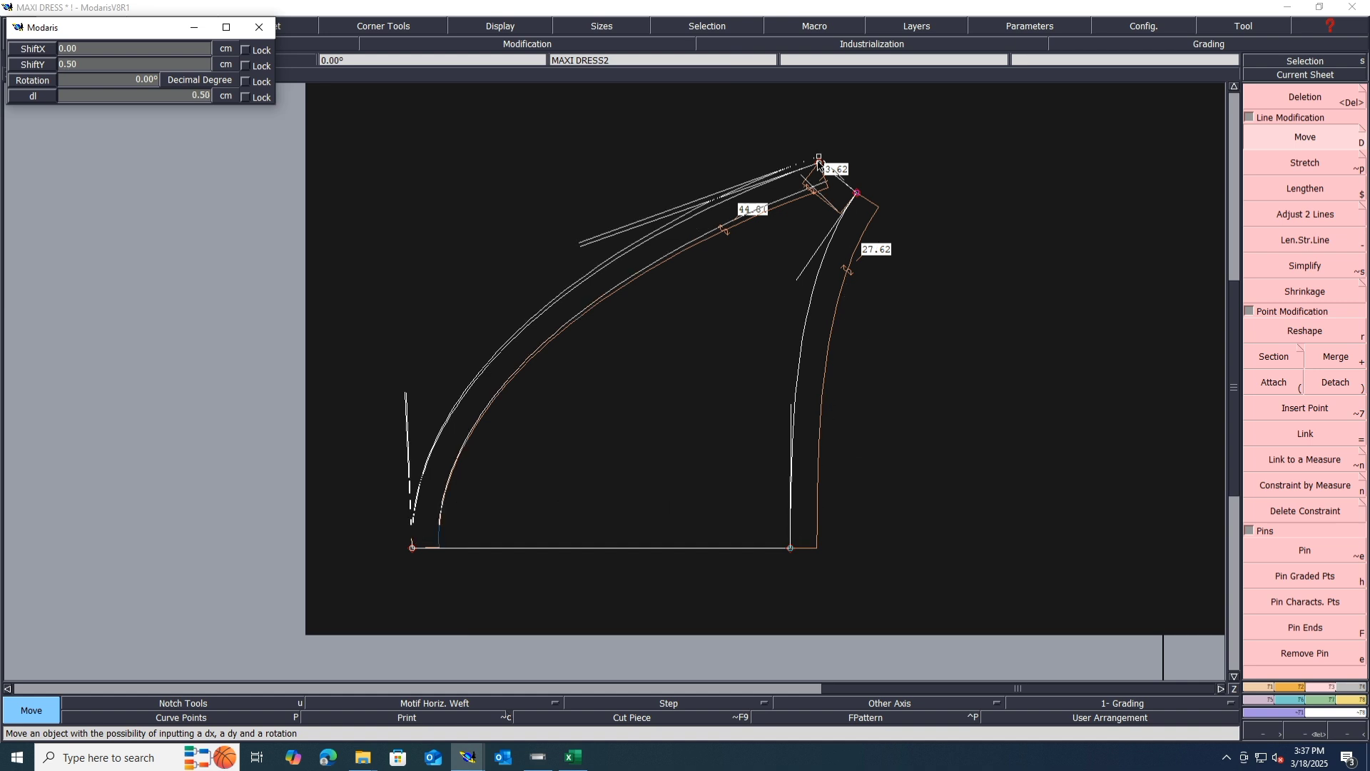
key("Return")
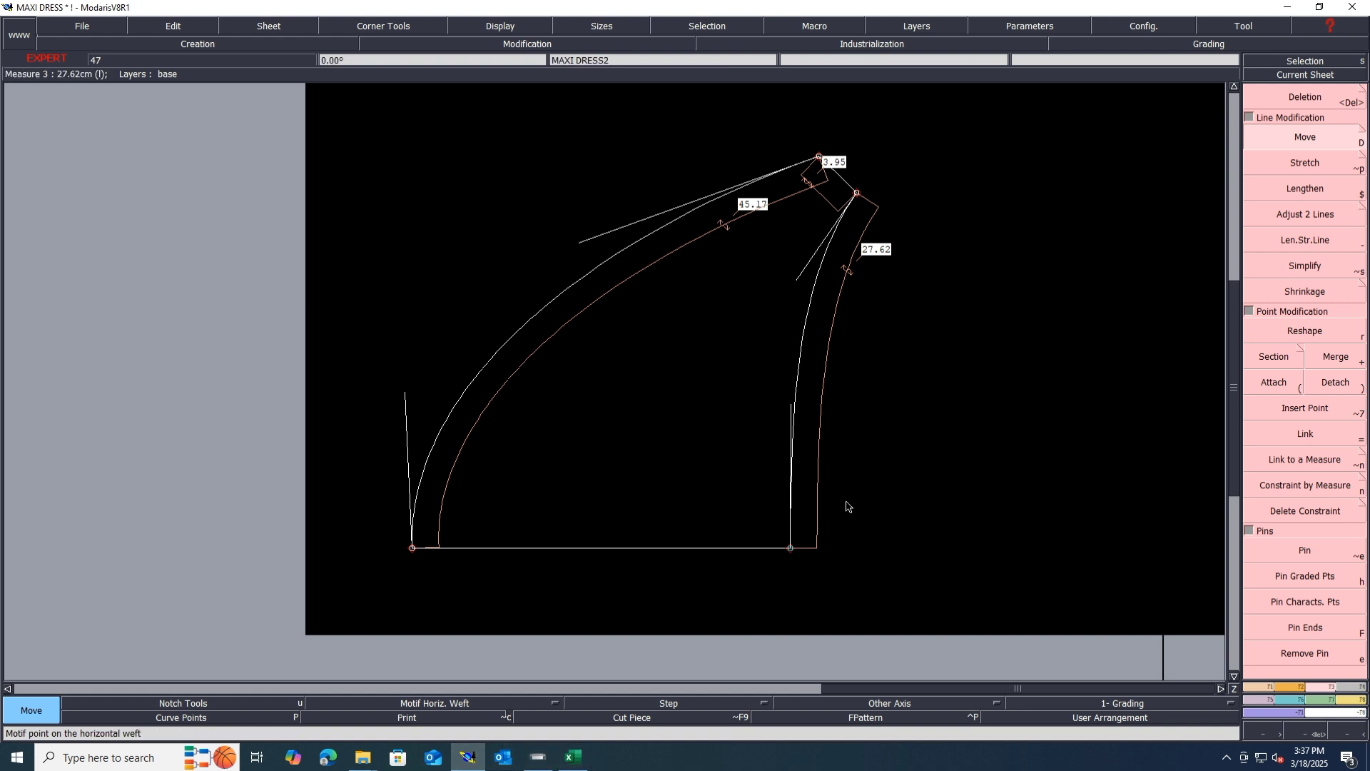
Measure the lengths of both armhole curves on the MAXI DRESS bodice from underarm to shoulder and accumulate them
scroll(847, 502, "down", 6)
scroll(587, 594, "up", 7)
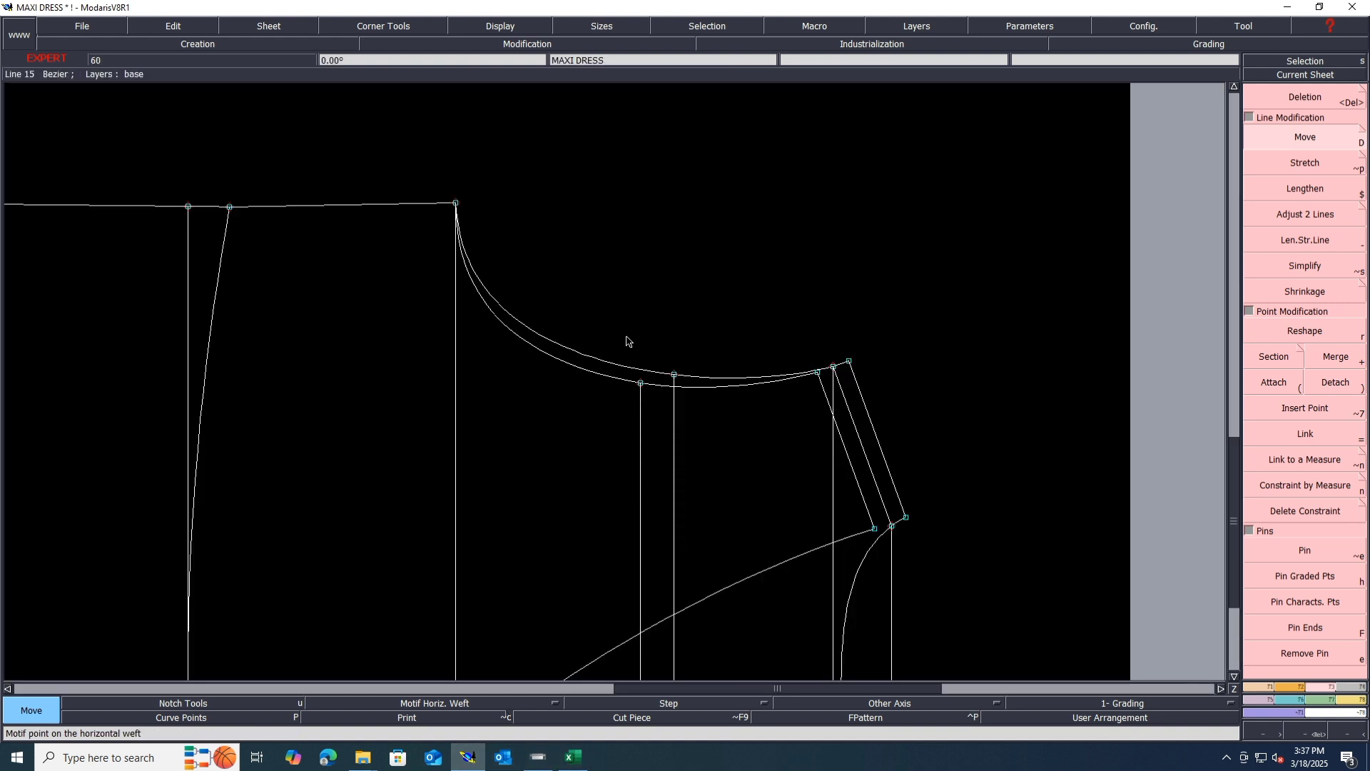
key("l")
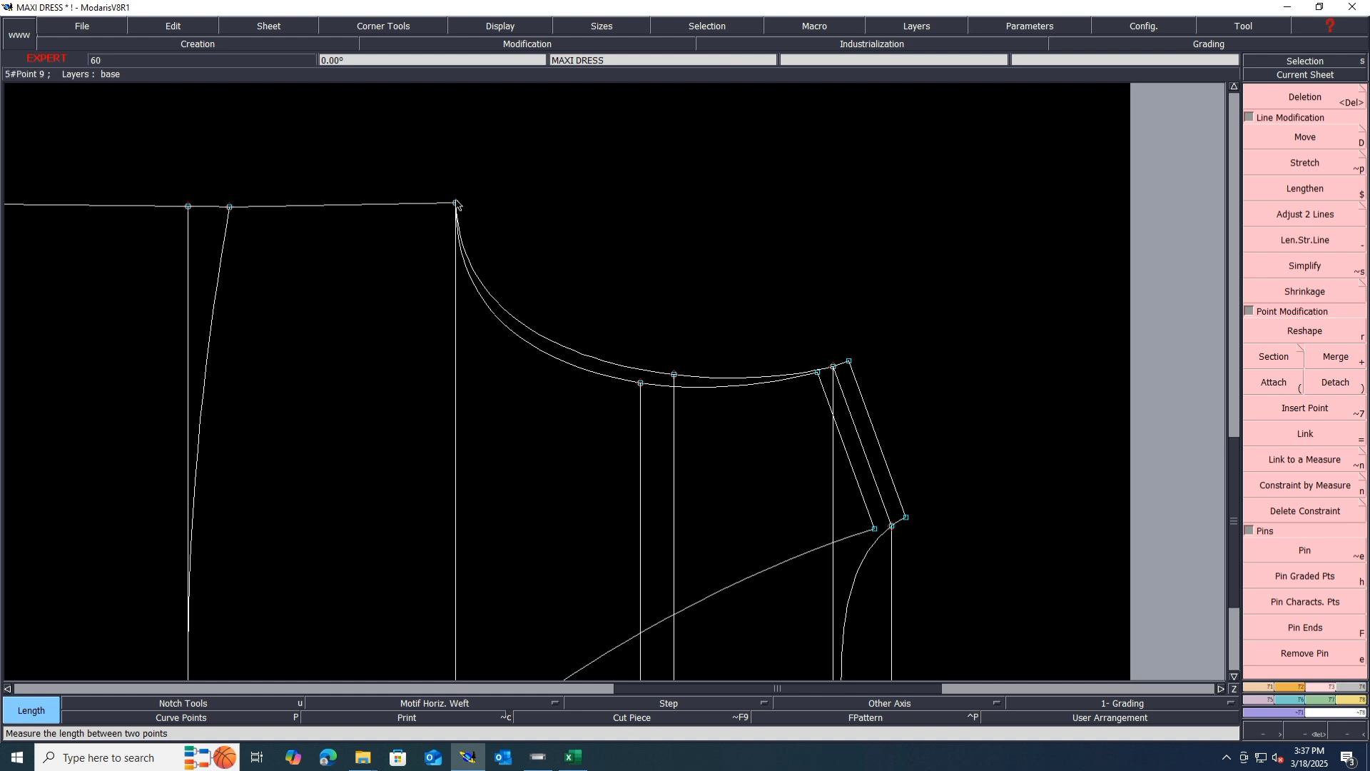
left_click(457, 204)
left_click(849, 361)
left_click(849, 361)
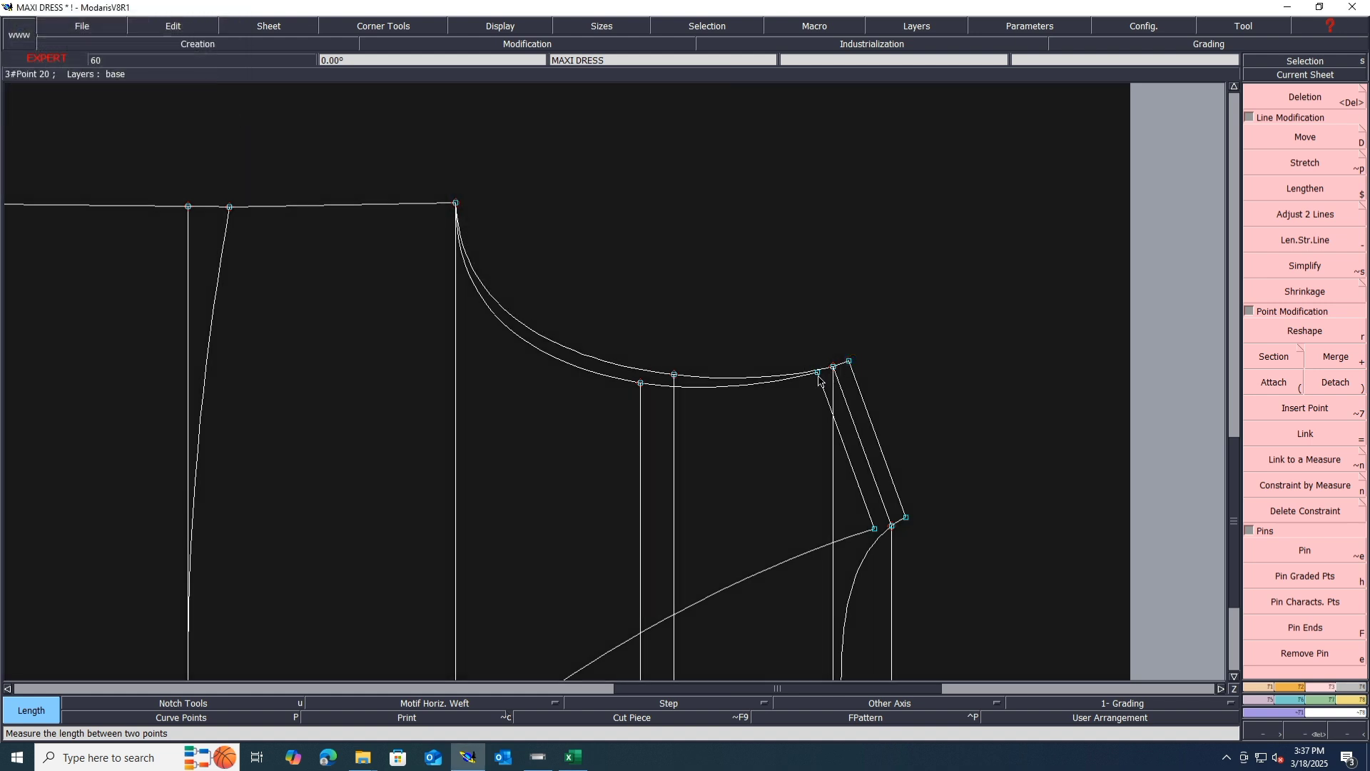
left_click(456, 204)
right_click(457, 206)
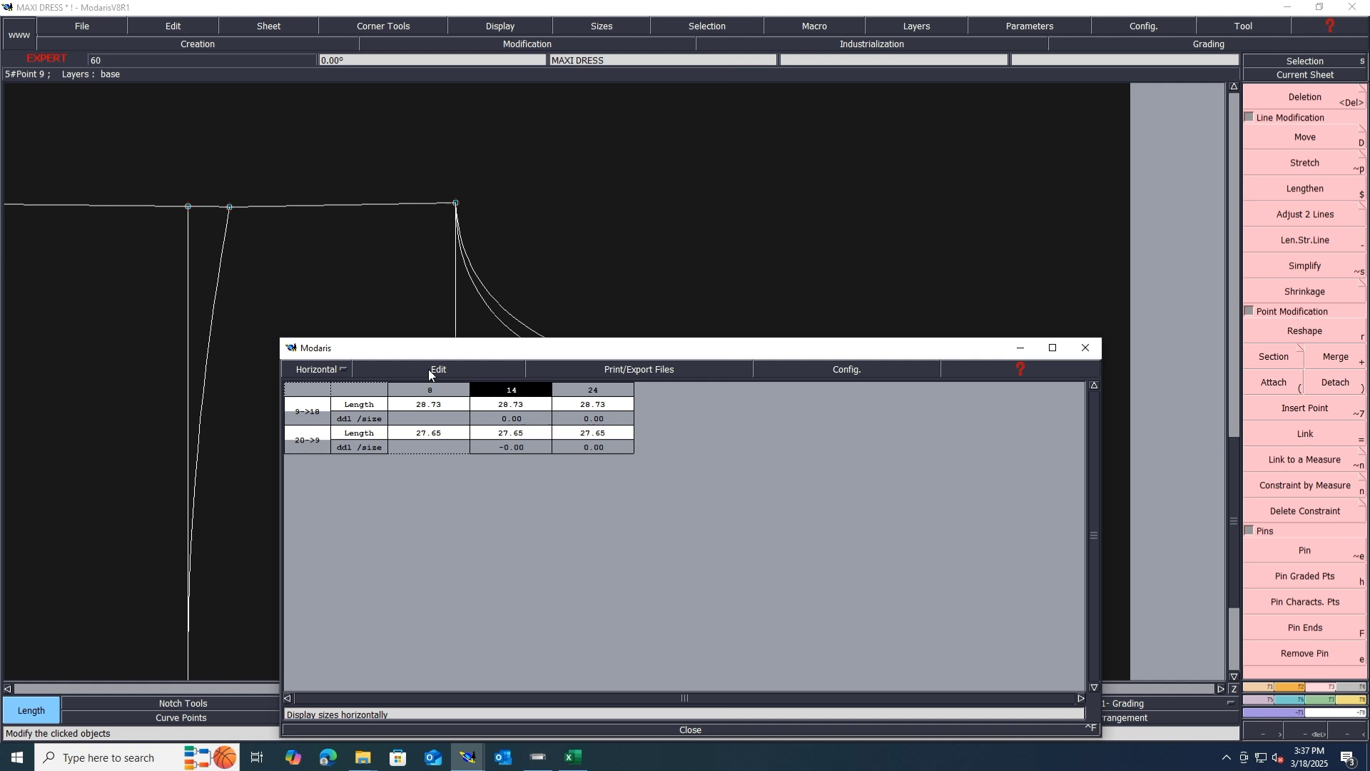
left_click(429, 370)
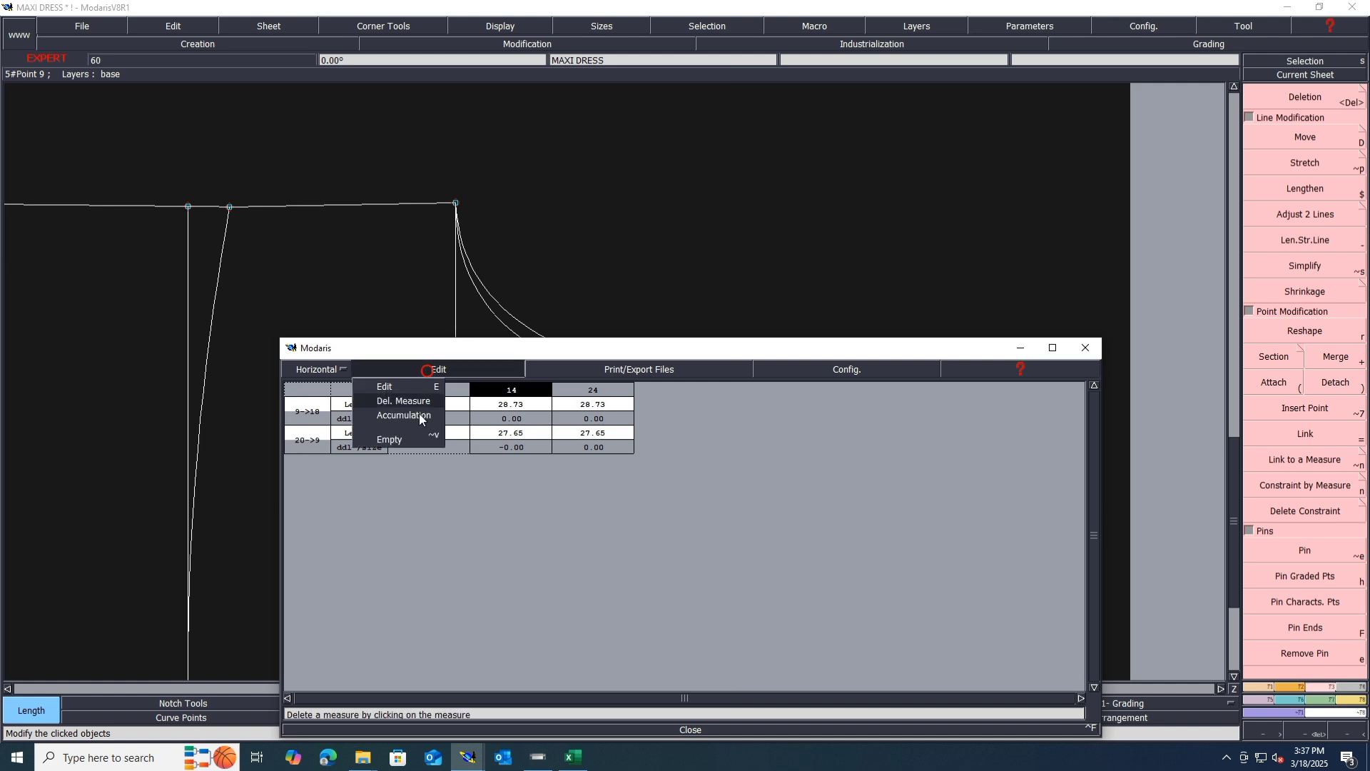
left_click(401, 415)
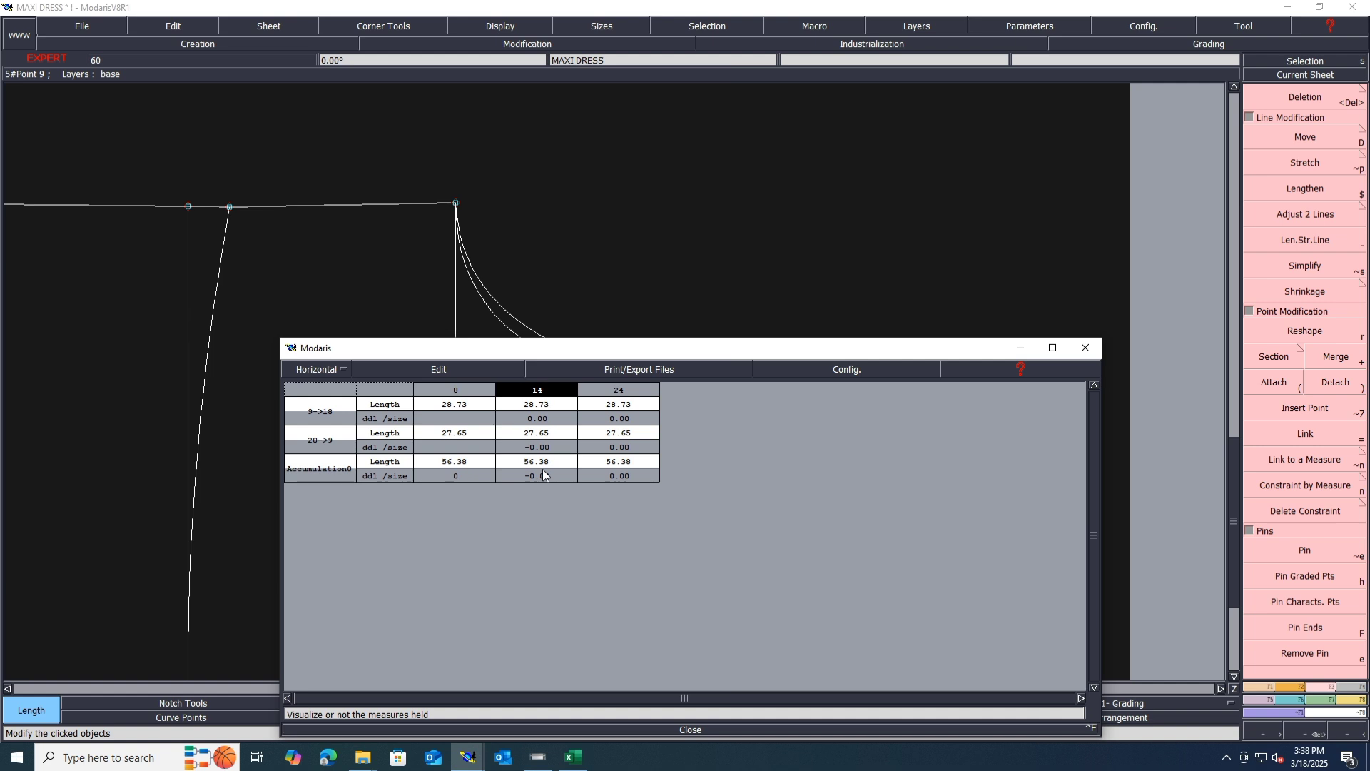
Empty the measurement table, move its window clear of the armhole, and measure and accumulate both armhole curves again
left_click(414, 365)
left_click(414, 439)
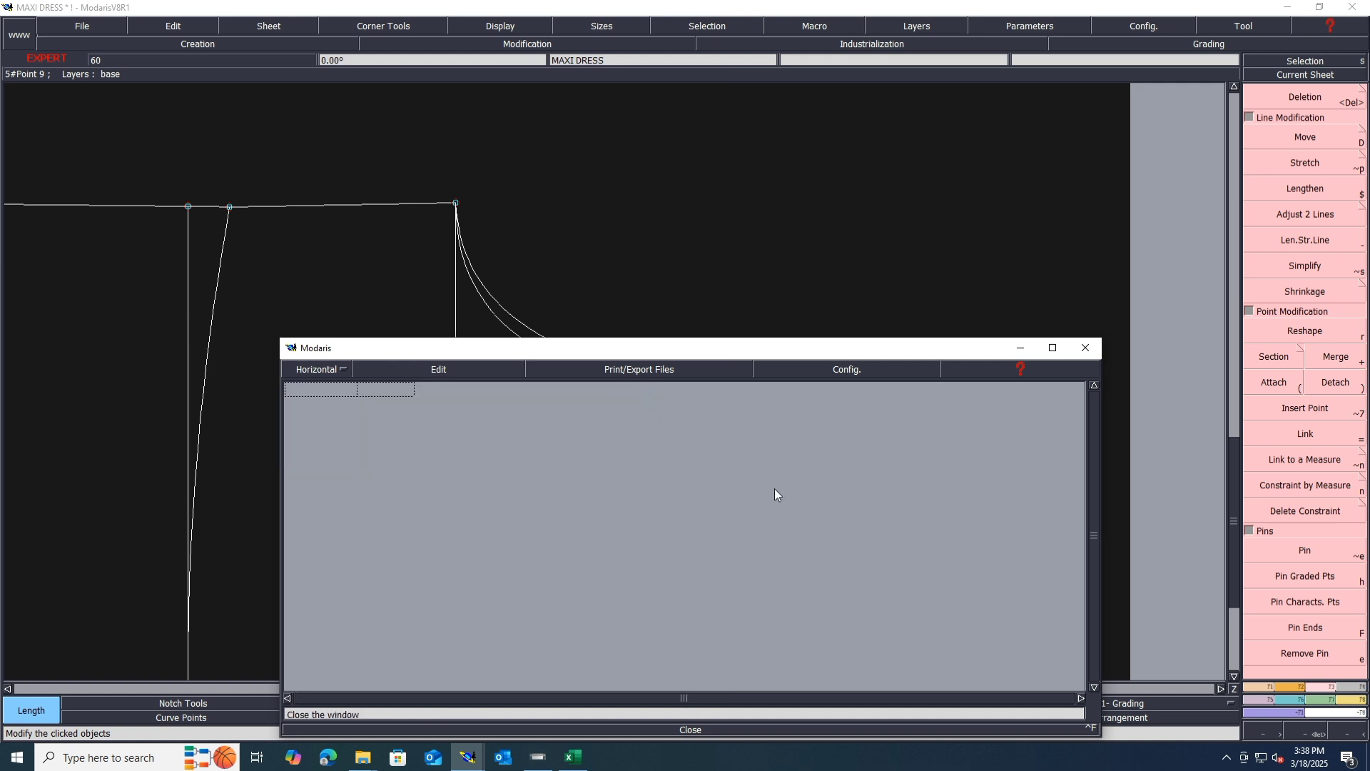
left_click_drag(823, 350, 776, 608)
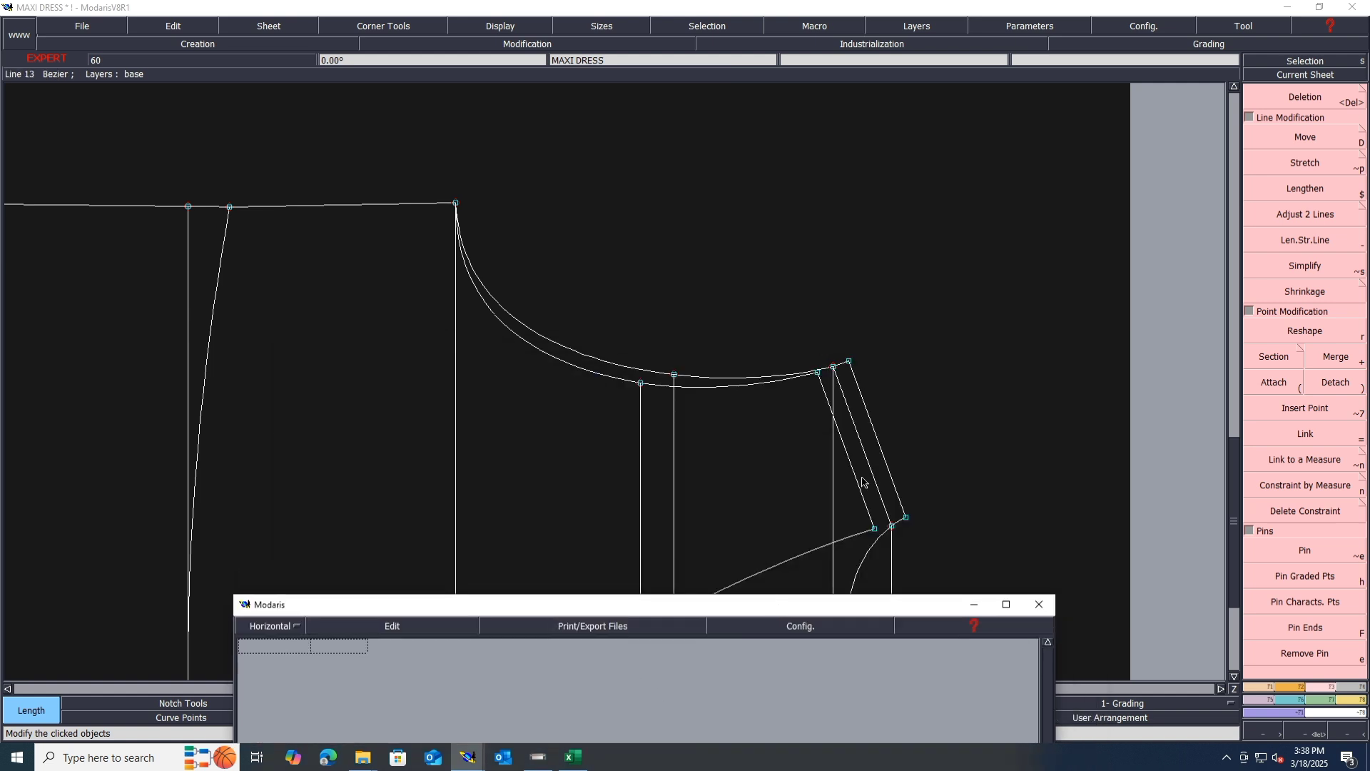
left_click(849, 361)
left_click(456, 204)
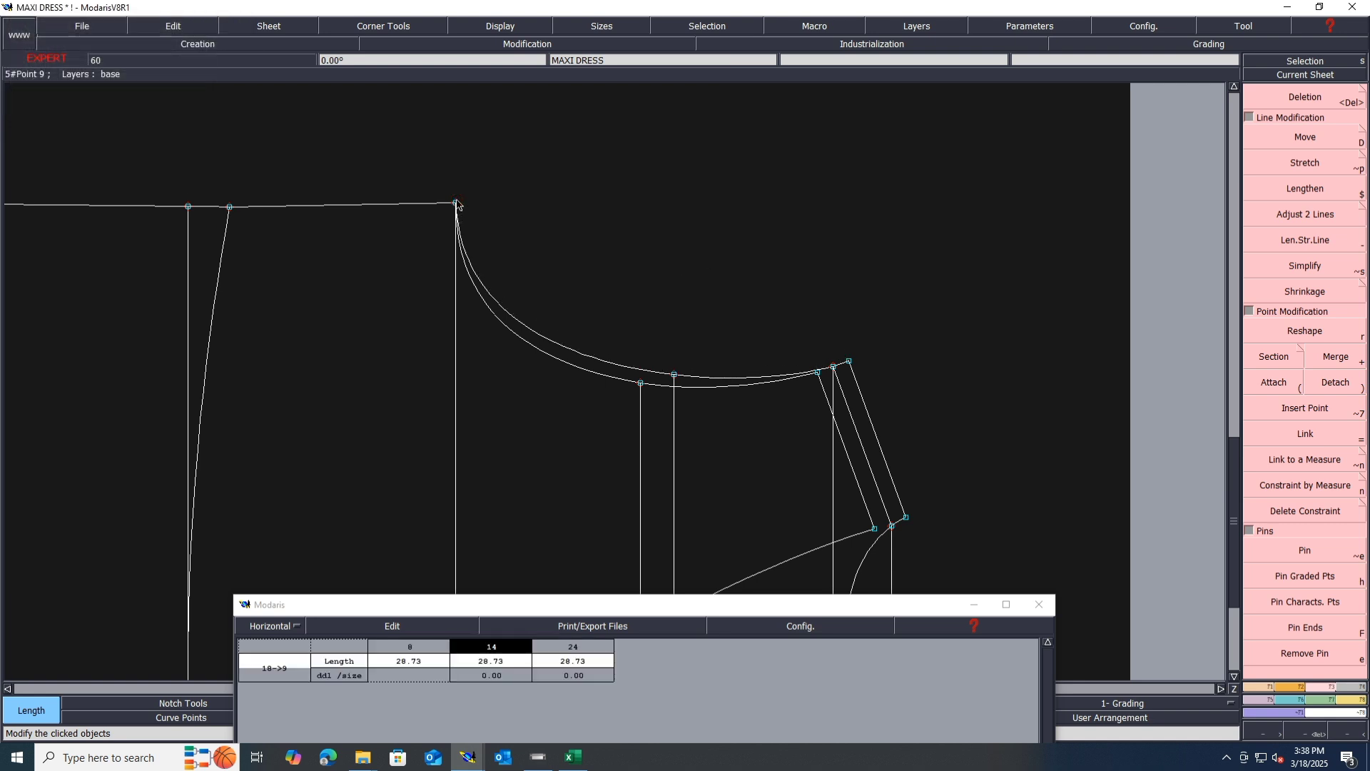
left_click(817, 373)
left_click(366, 627)
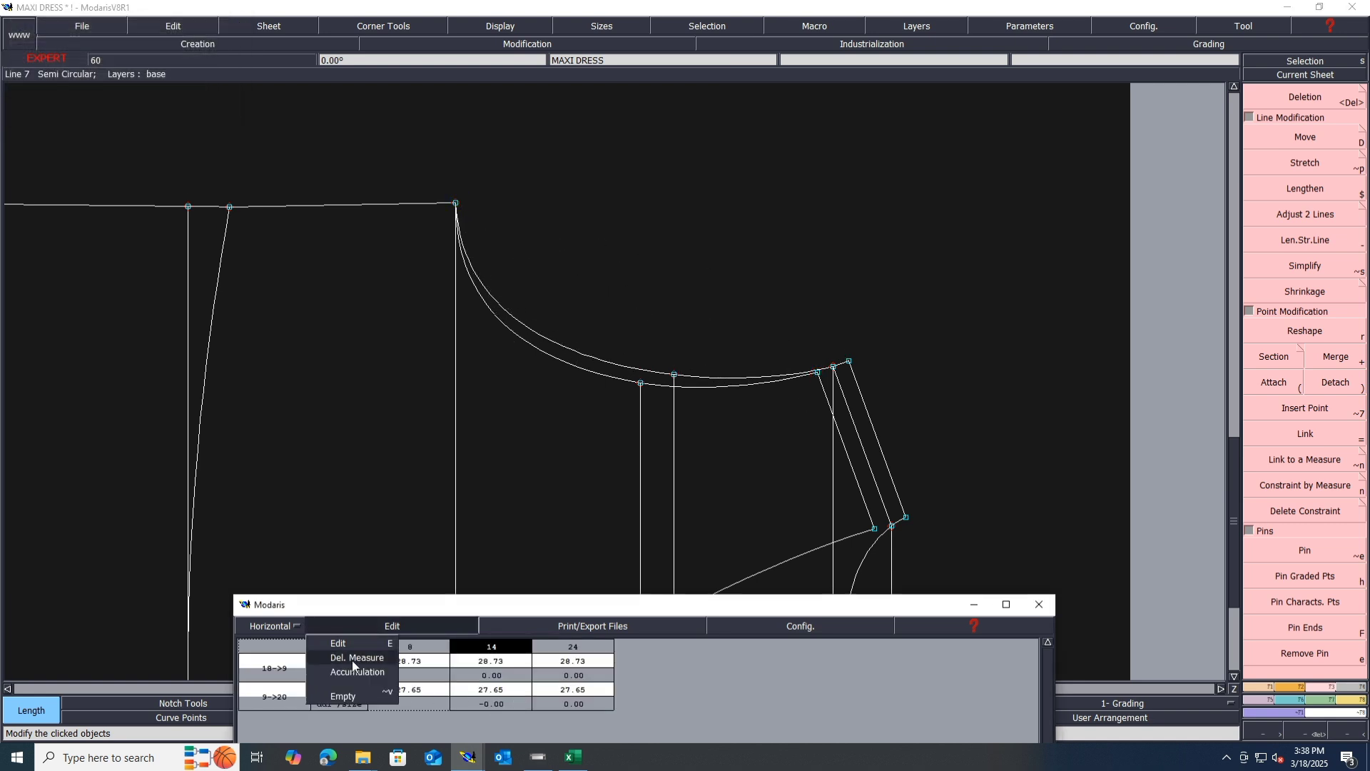
left_click(348, 671)
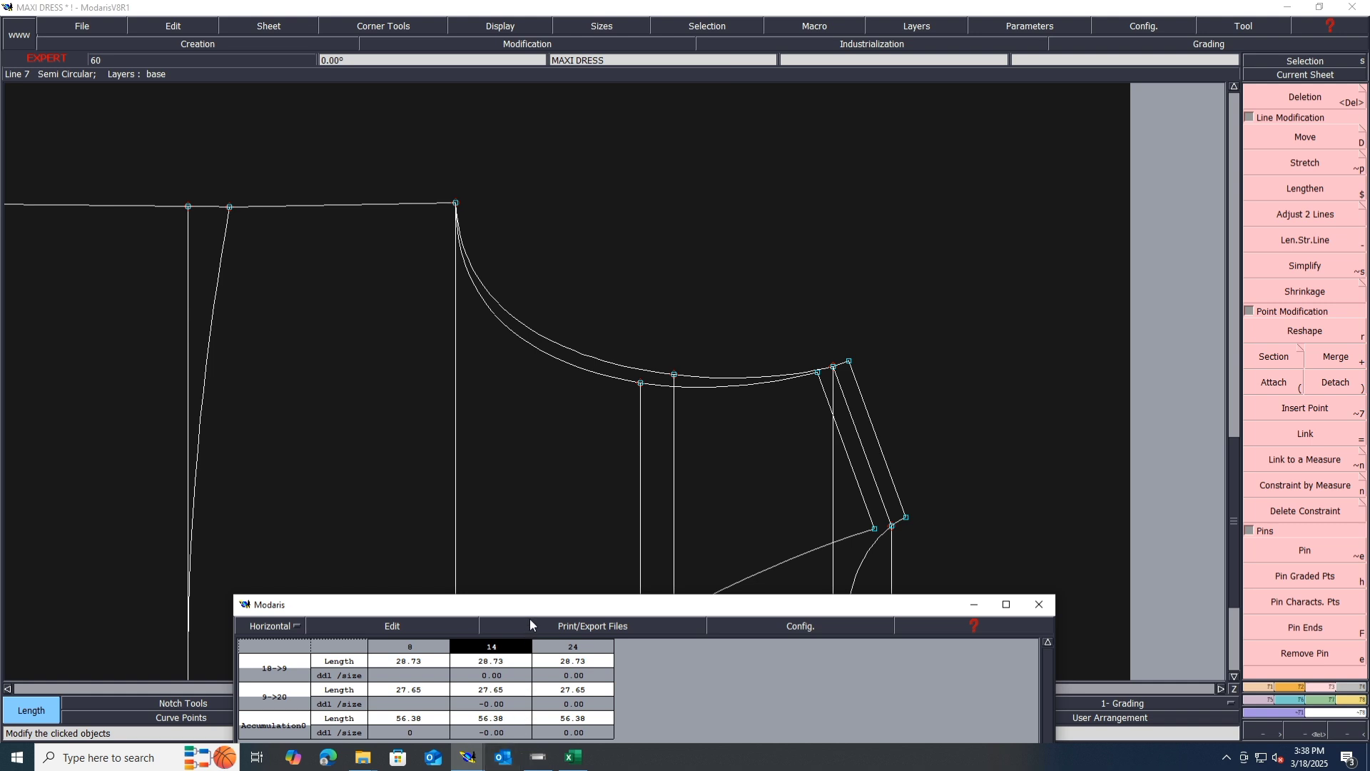
Empty the measurement table again and minimize its window
left_click_drag(530, 605, 541, 417)
left_click(365, 439)
left_click(371, 504)
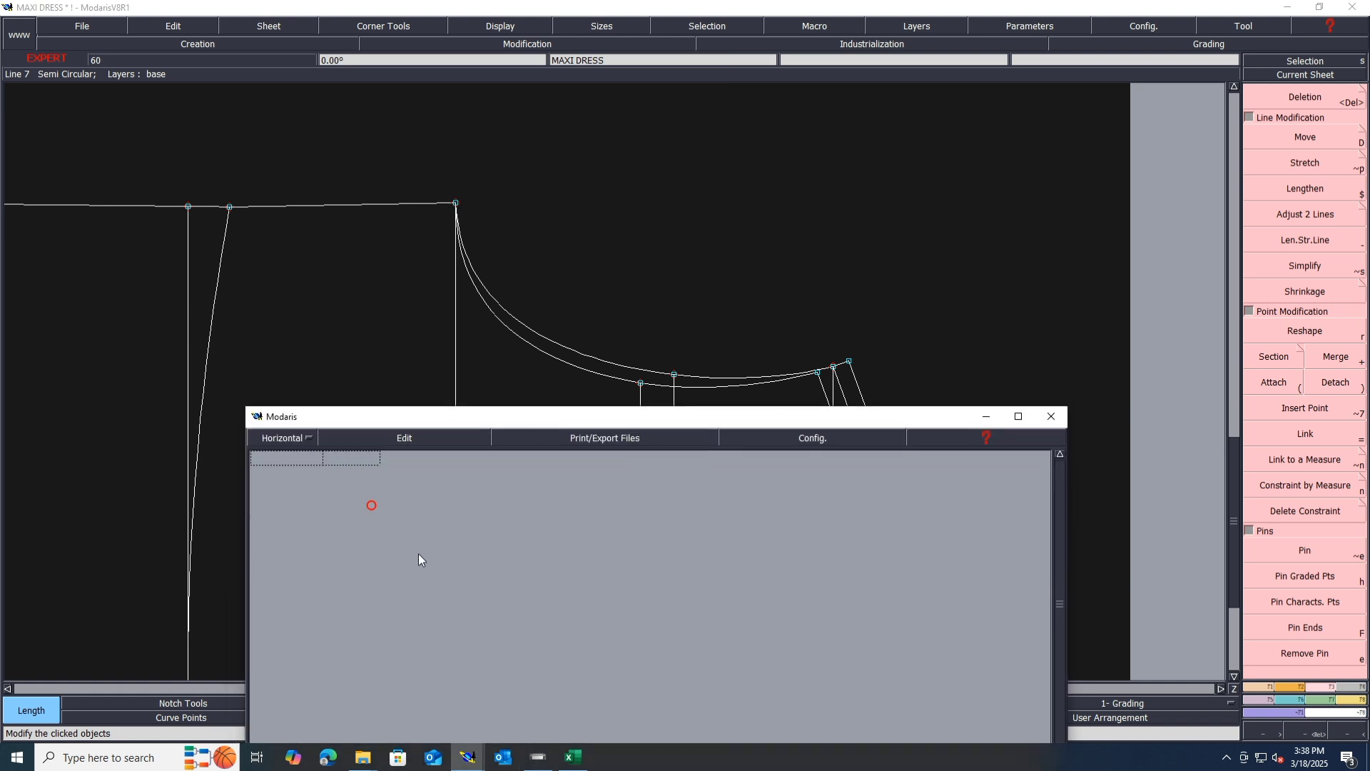
left_click(987, 419)
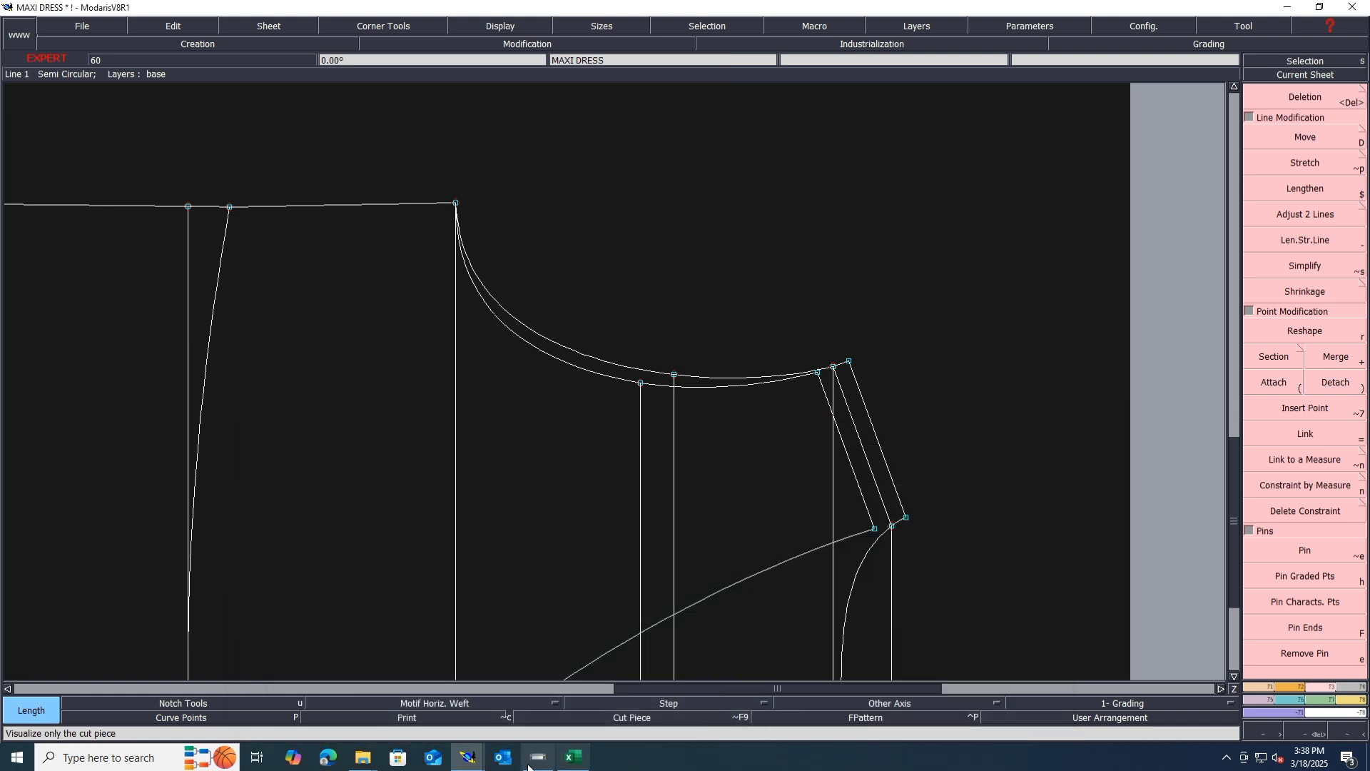
On the MAXI DRESS2 sleeve sheet, move both tip points together by -0.3 cm in X and 0.5 cm in Y
left_click(485, 756)
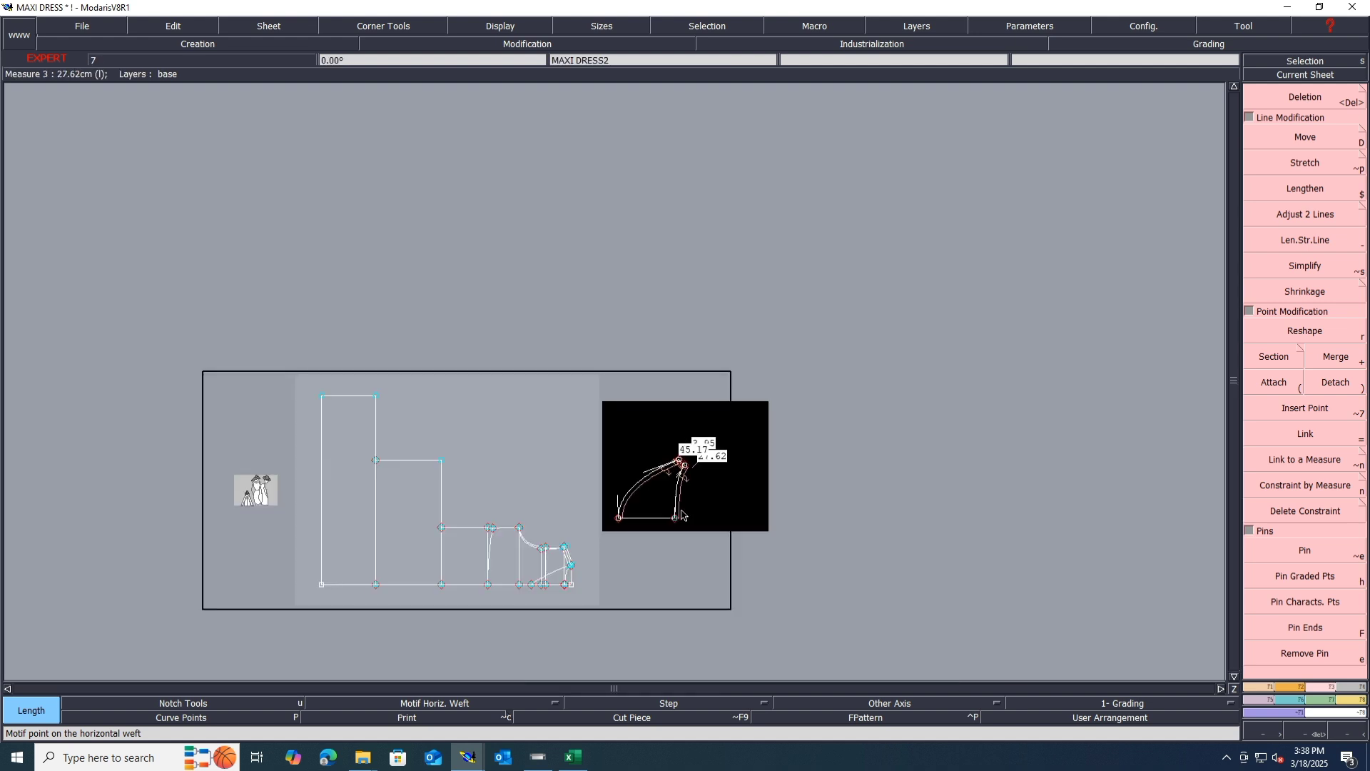
left_click(682, 514)
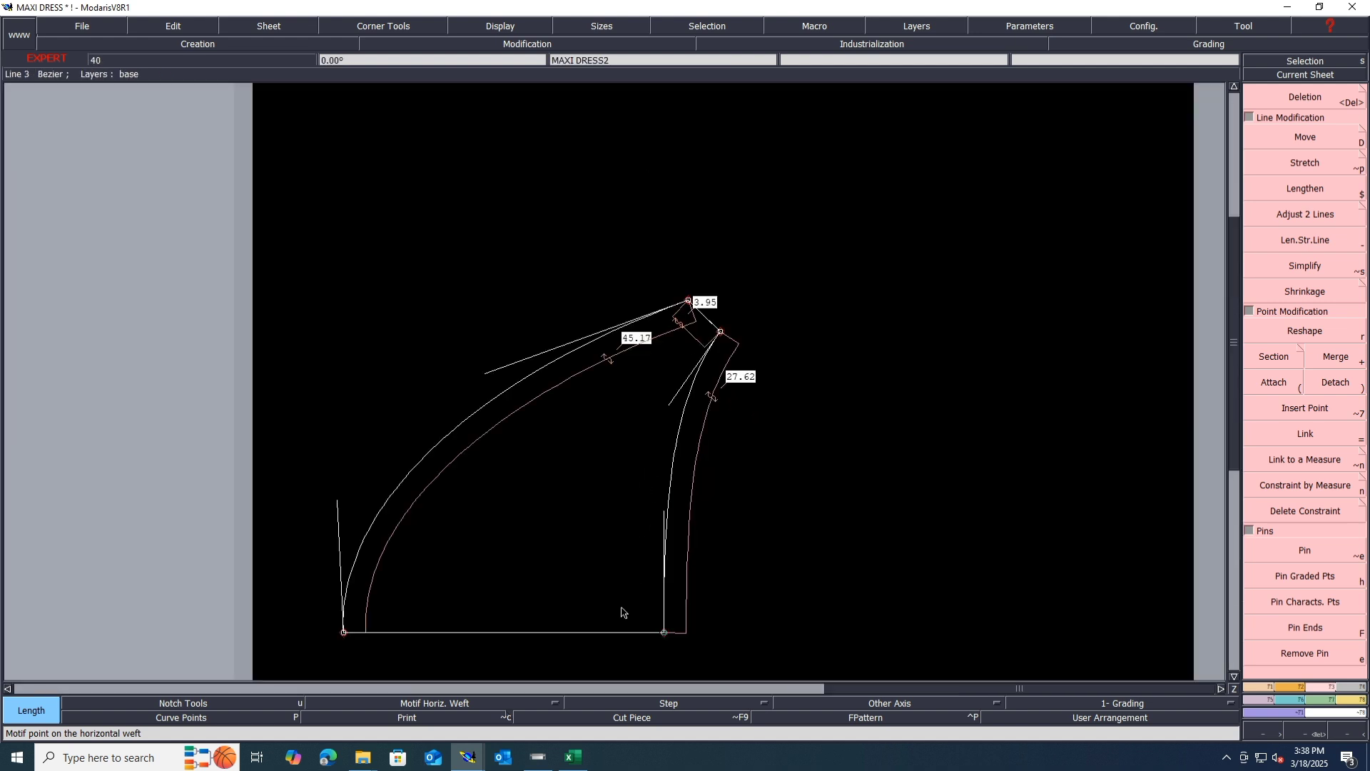
scroll(622, 607, "up", 1)
left_click(1269, 142)
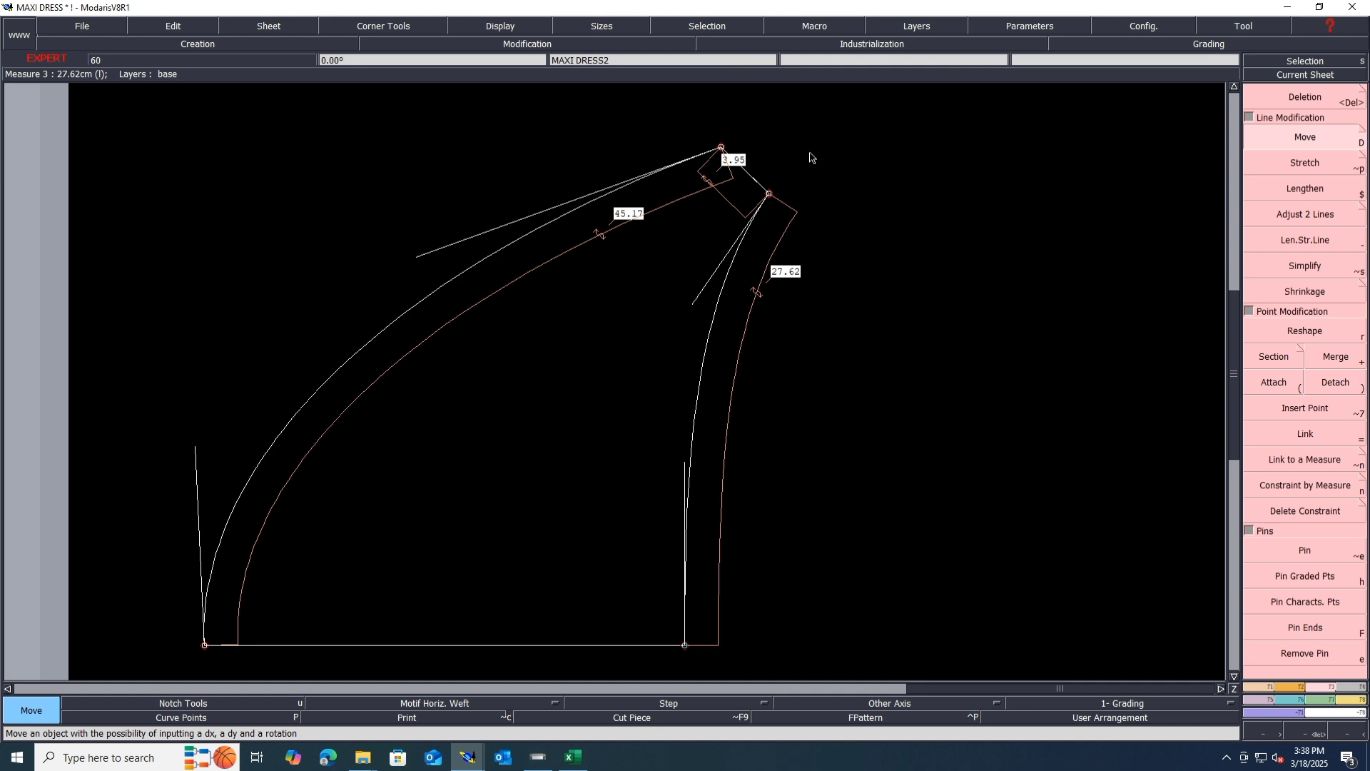
mouse_move(810, 153)
left_mouse_down()
mouse_move(664, 236)
mouse_move(805, 130)
left_mouse_up()
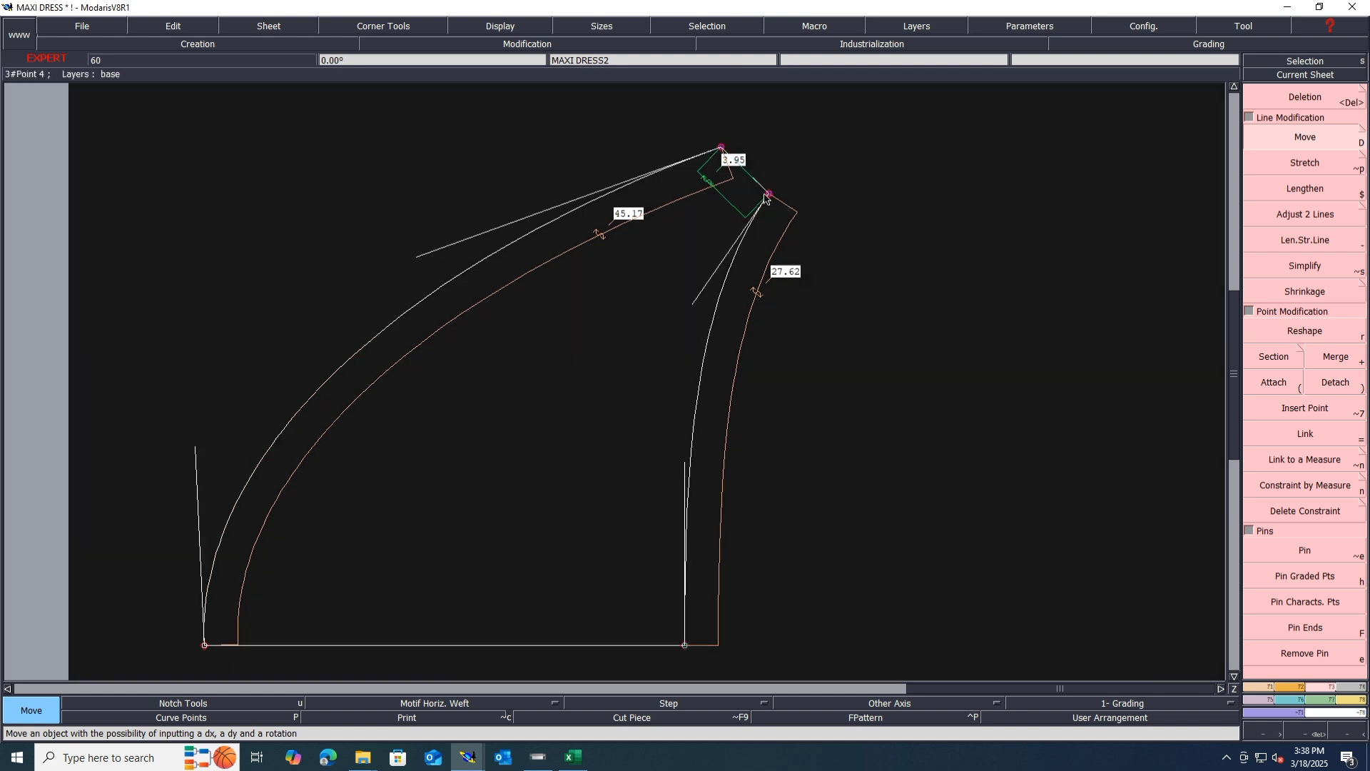
left_click(768, 194)
key("Tab")
type(".5")
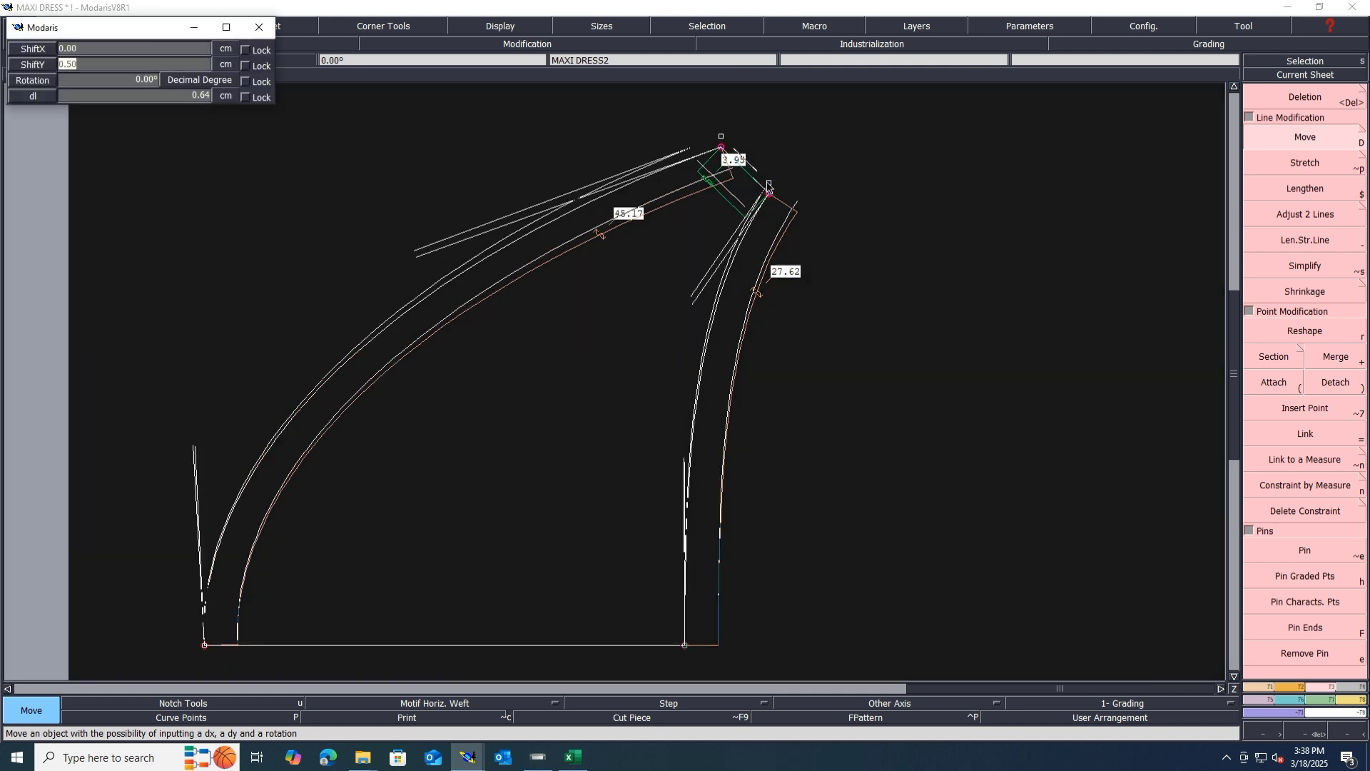
key("Tab")
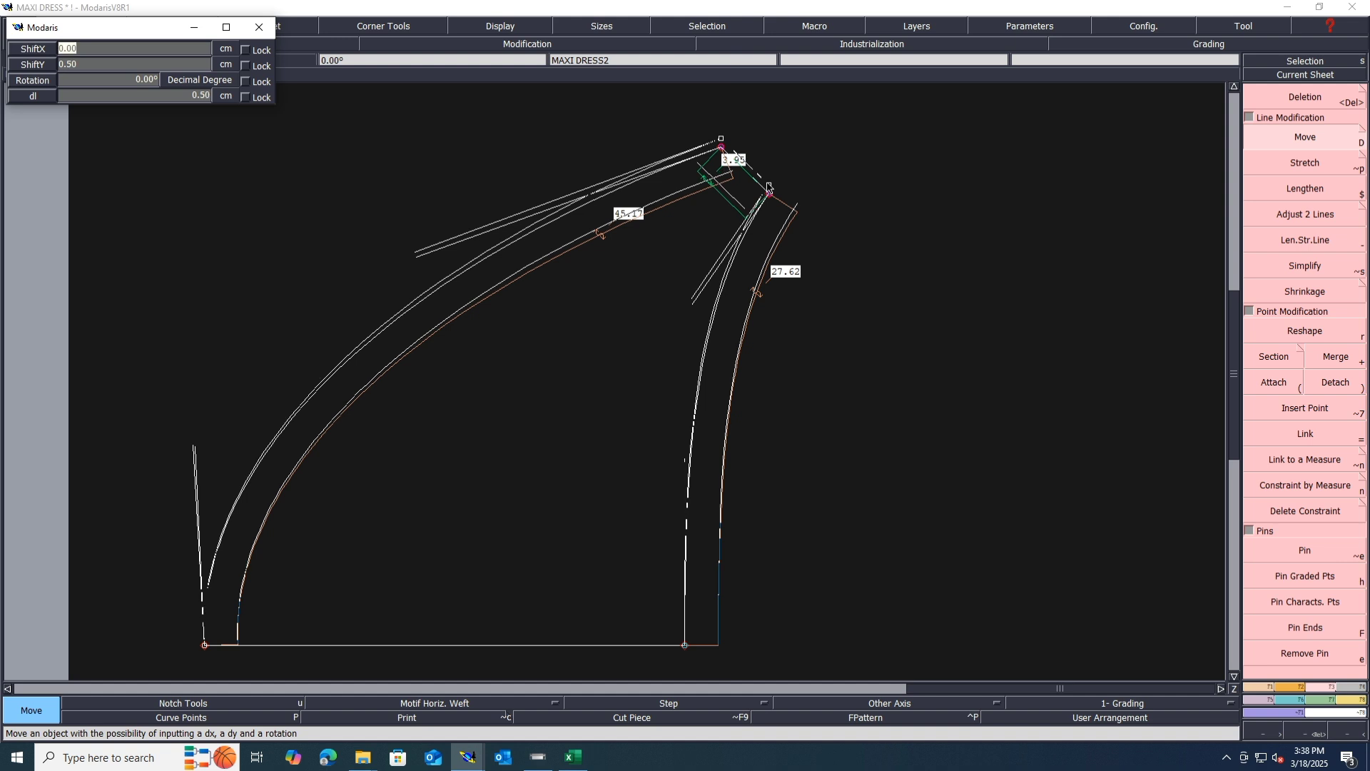
type("-0.3")
key("Return")
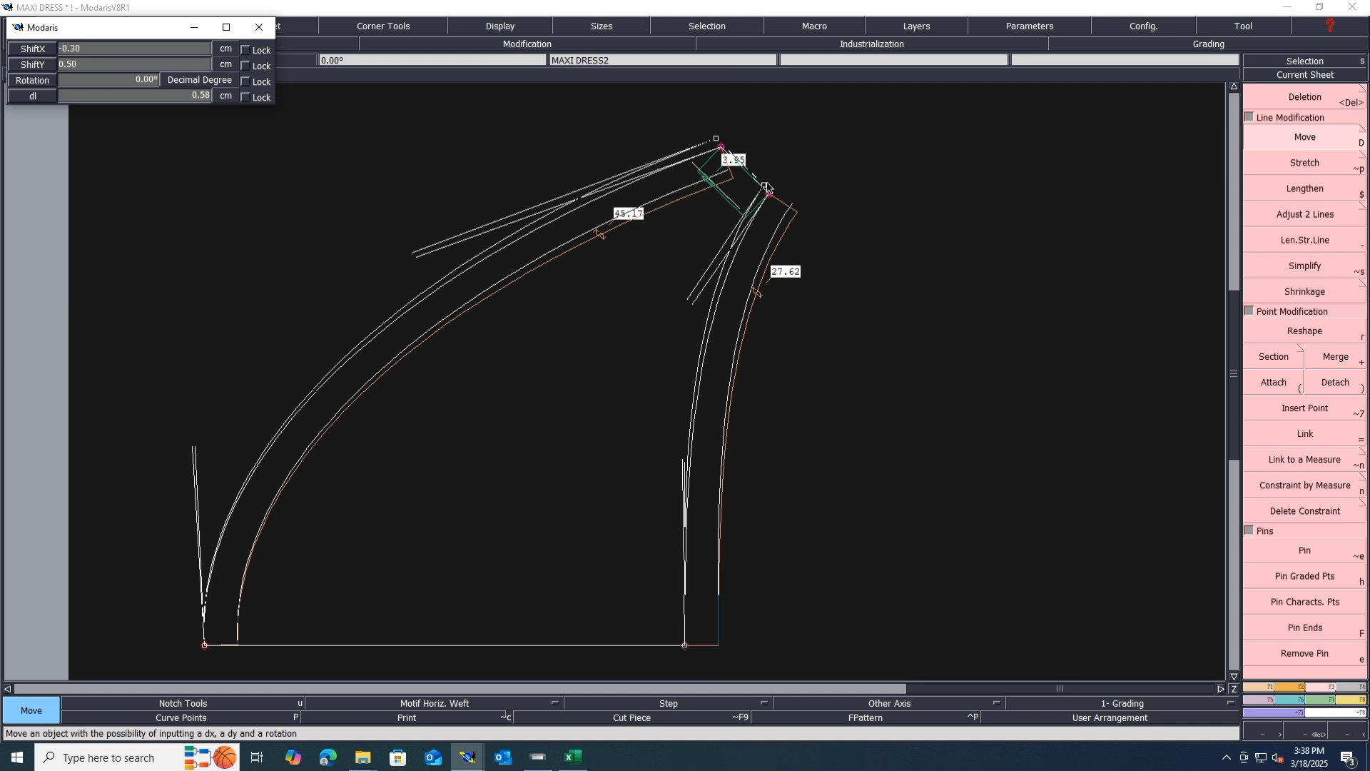
left_click(767, 188)
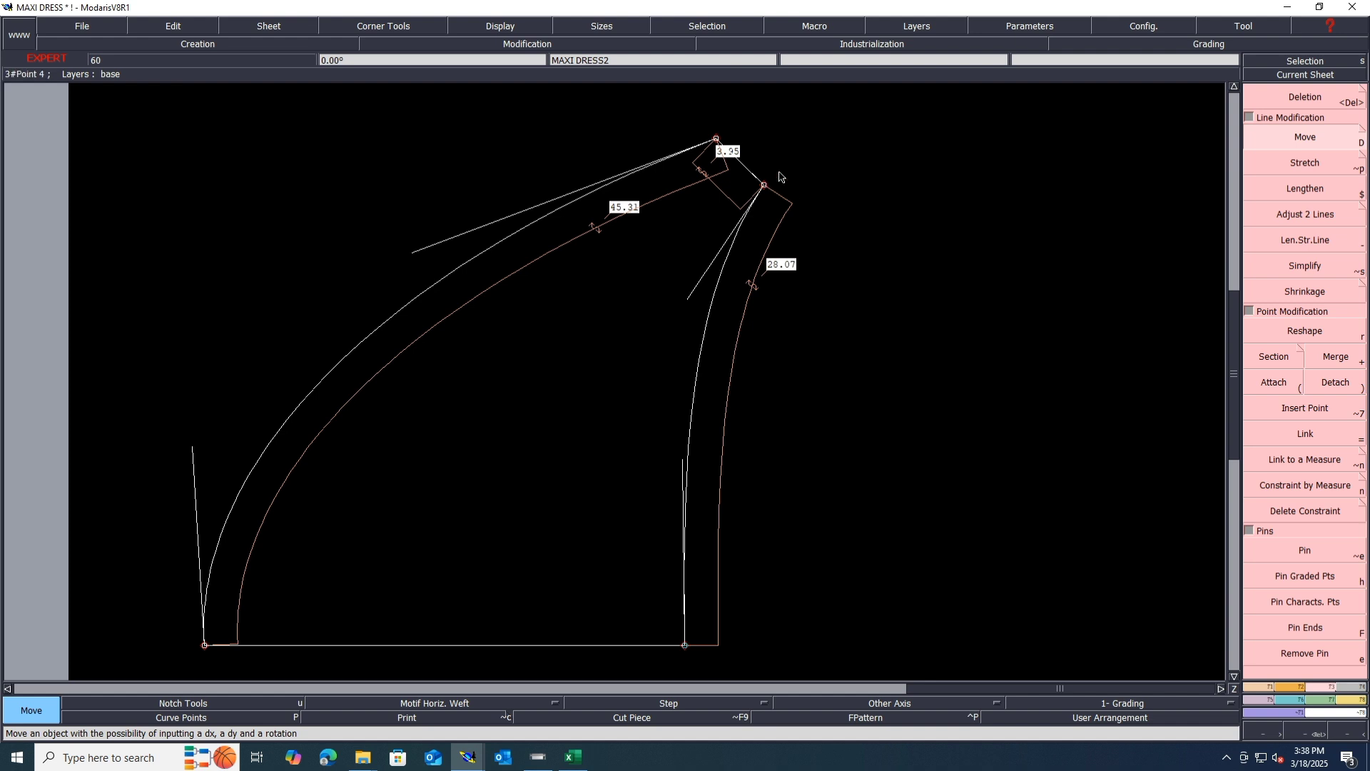
Reshape the sleeve's inner curve to about 28.24 cm and its outer curve to about 44.79 cm using their tangent handles
key("r")
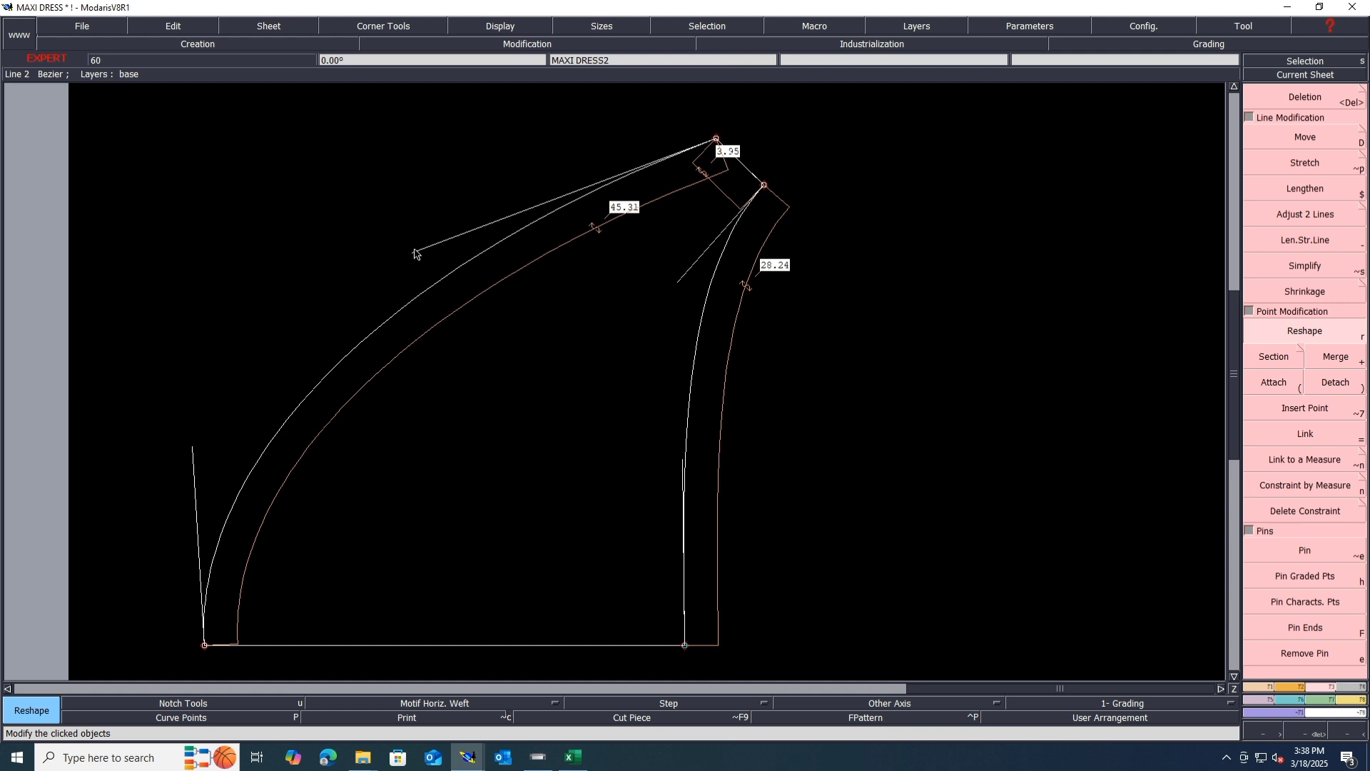
left_click_drag(414, 252, 442, 250)
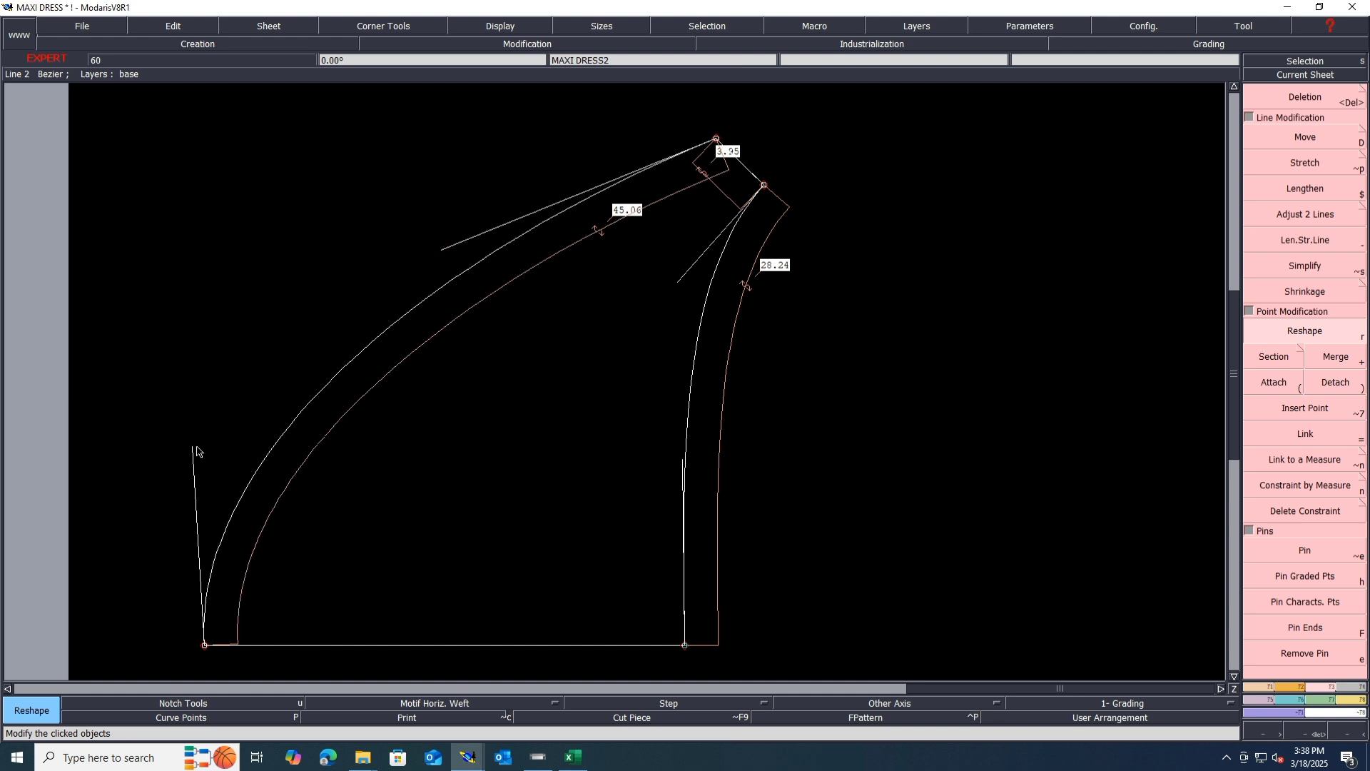
left_click_drag(192, 448, 202, 461)
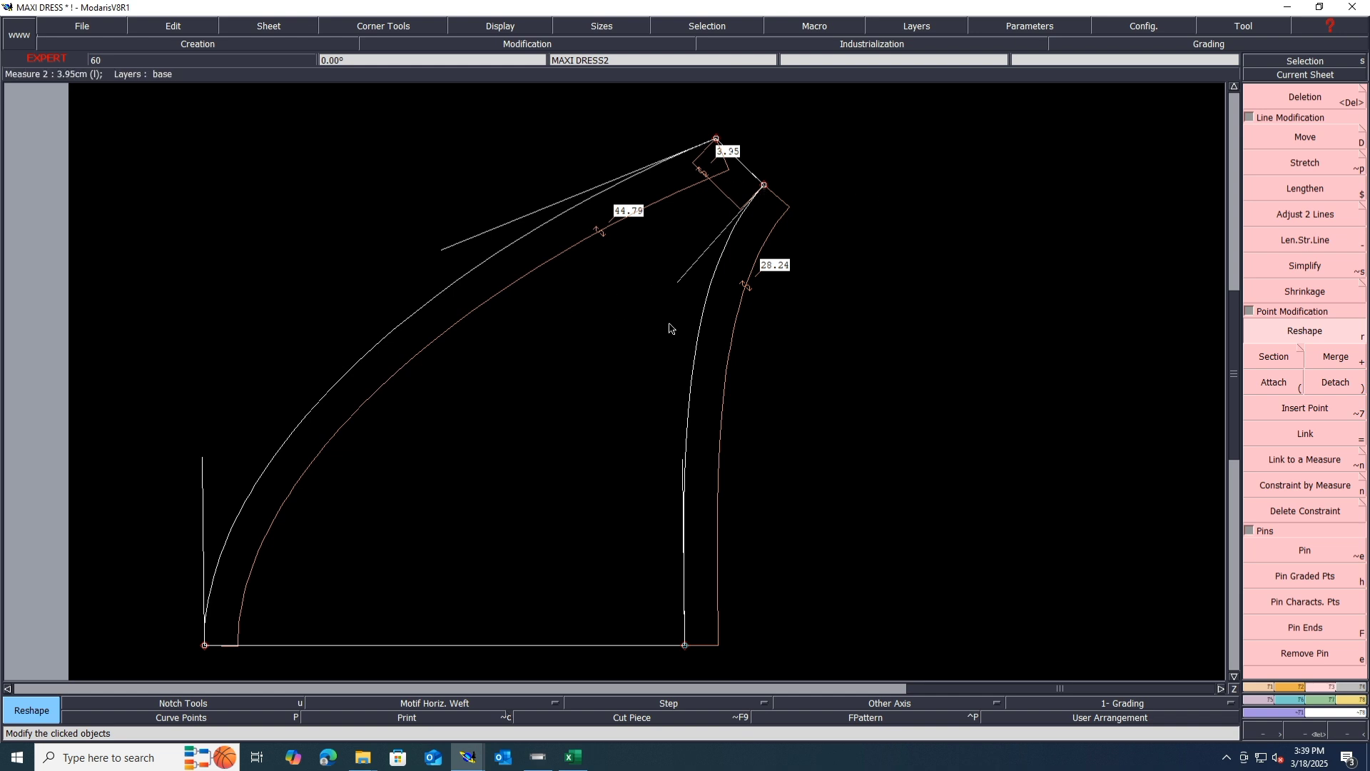
Try to mirror both sleeve curves about a symmetry axis through the middle of the short tip edge
left_click(1254, 687)
left_click(1312, 544)
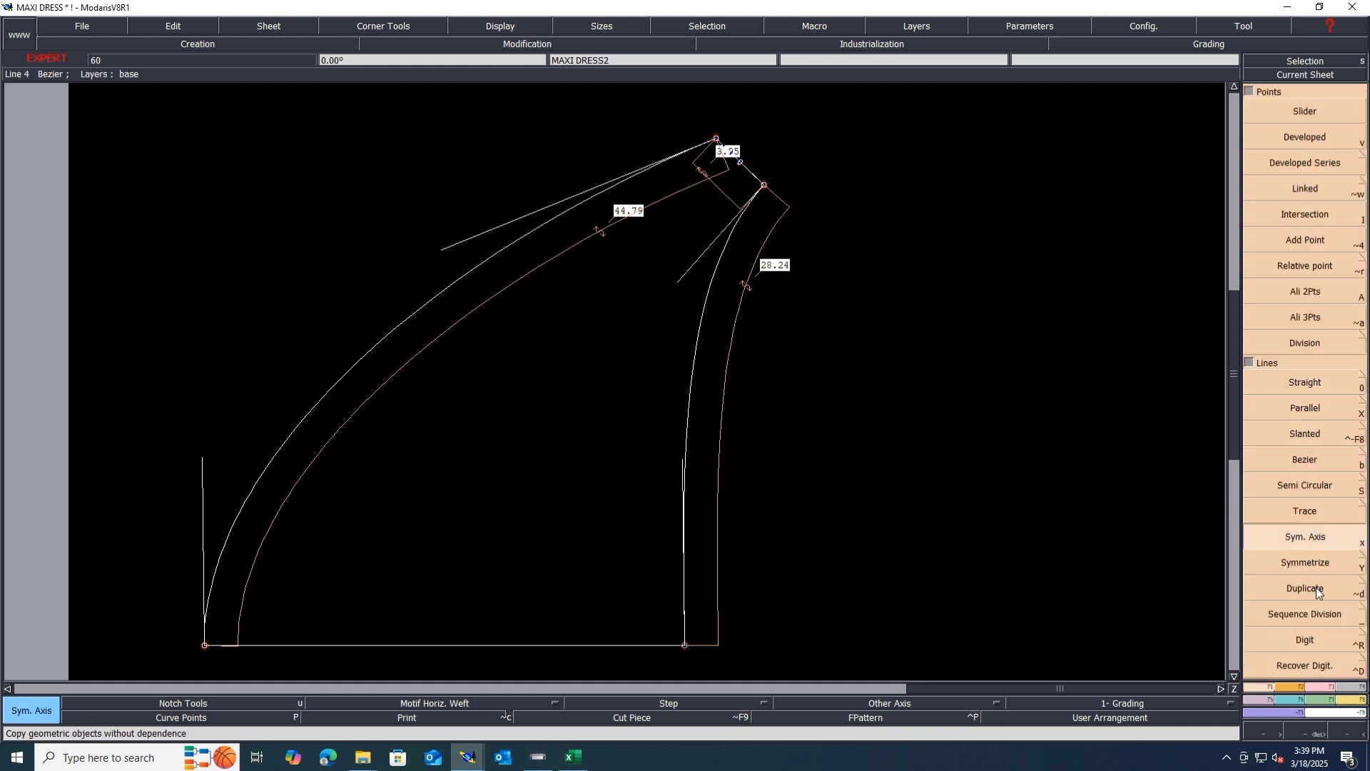
left_click(1301, 562)
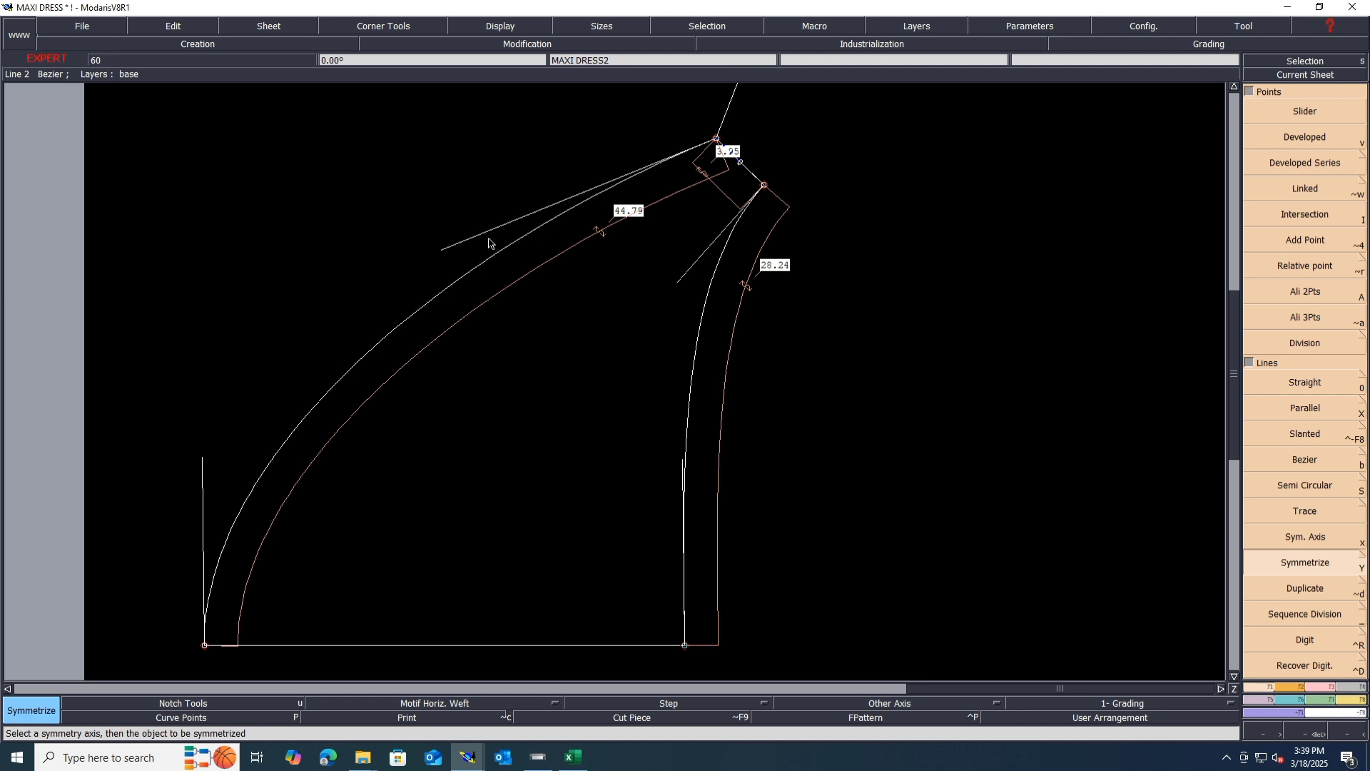
left_click(723, 264)
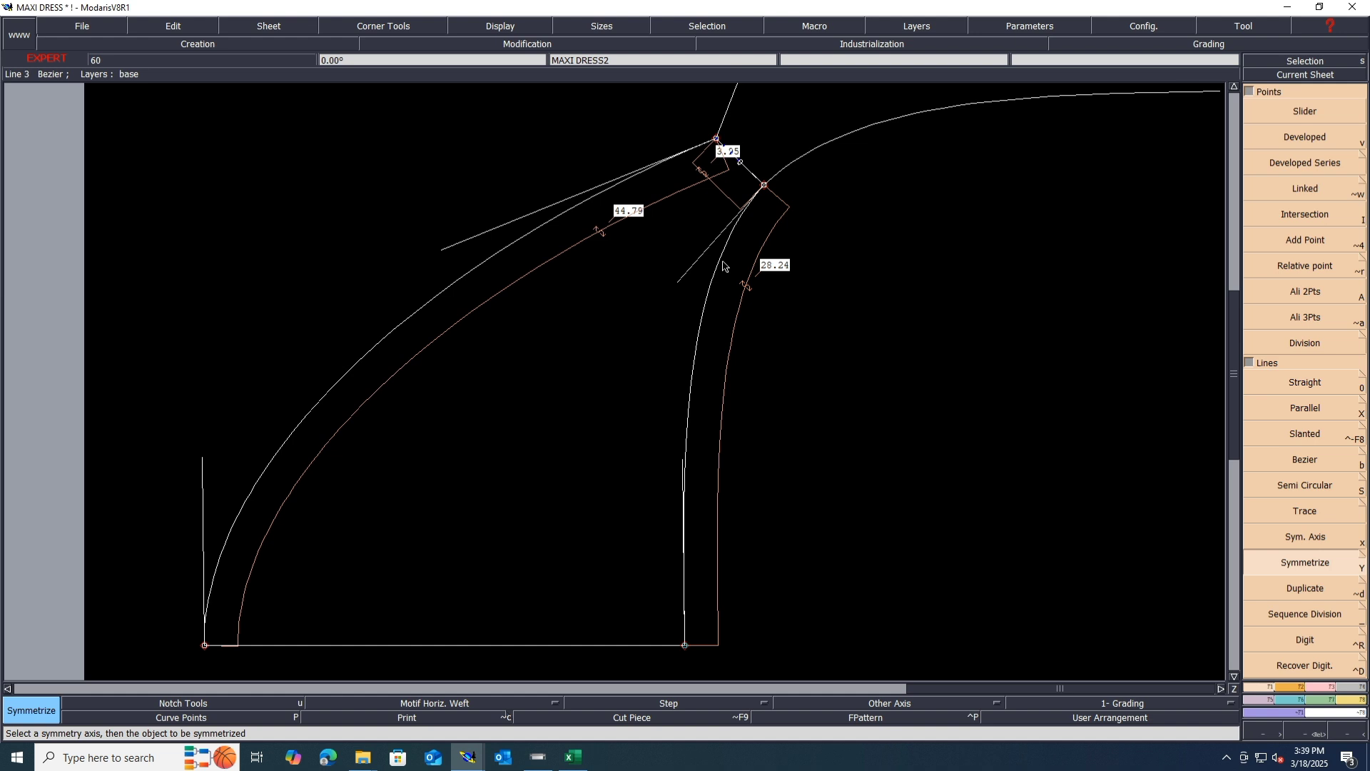
key("ctrl+z")
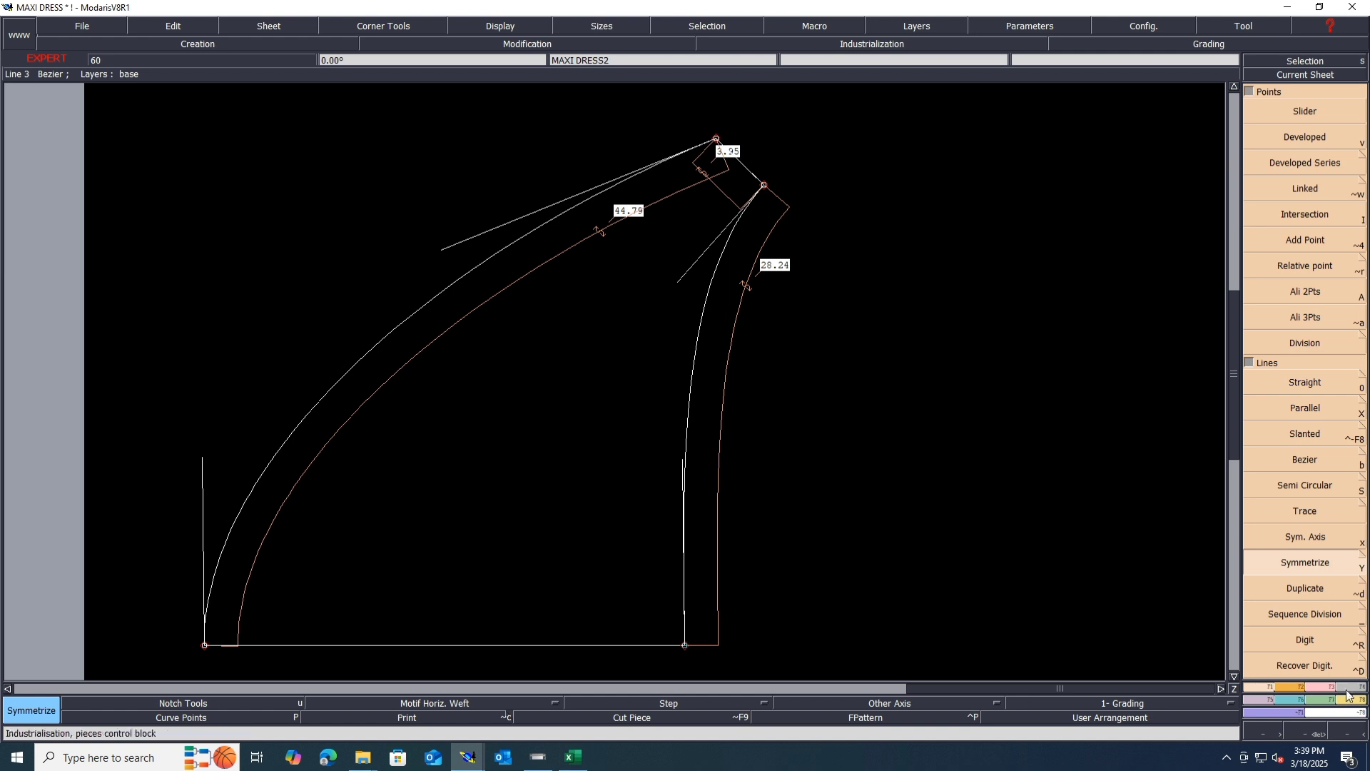
Move the outer curve's tip point outward so the curve is about 46.24 cm and the tip edge about 4.06 cm long
left_click(1324, 686)
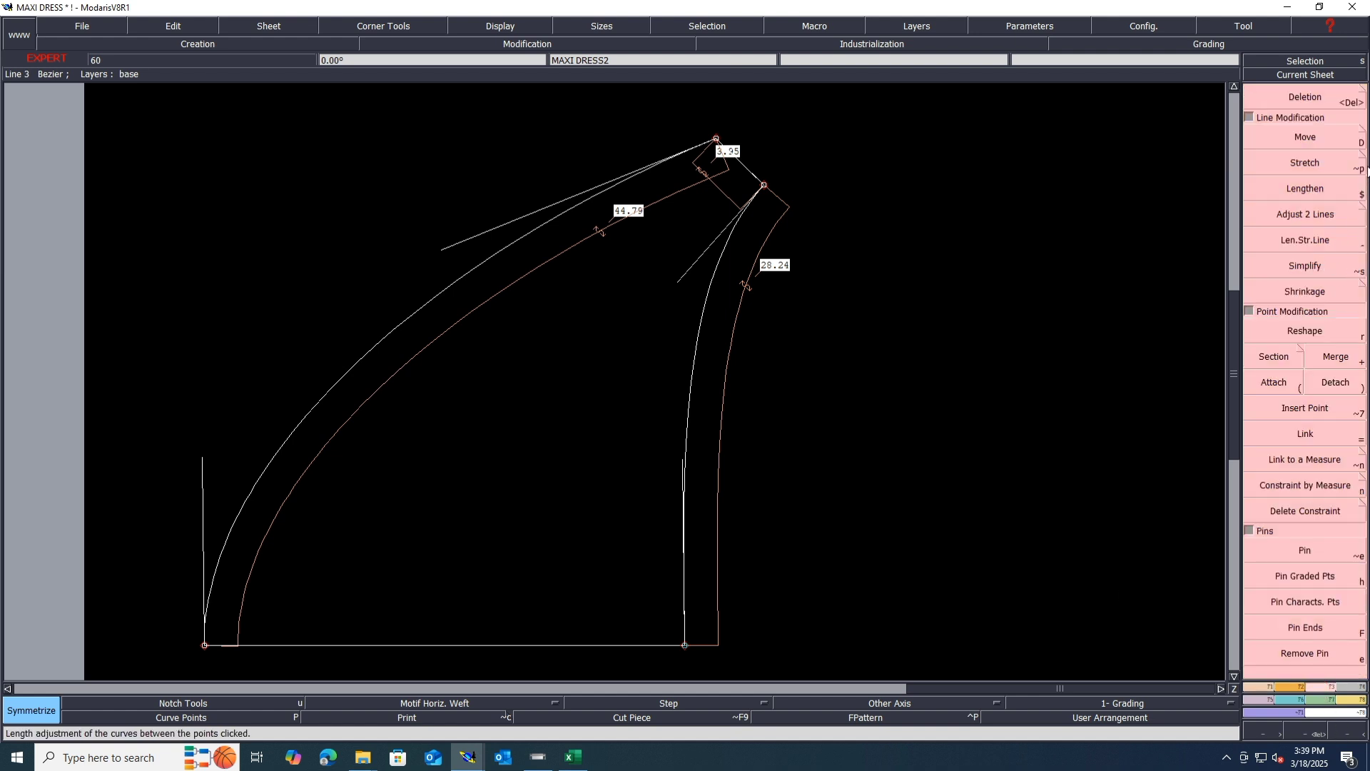
left_click(1306, 137)
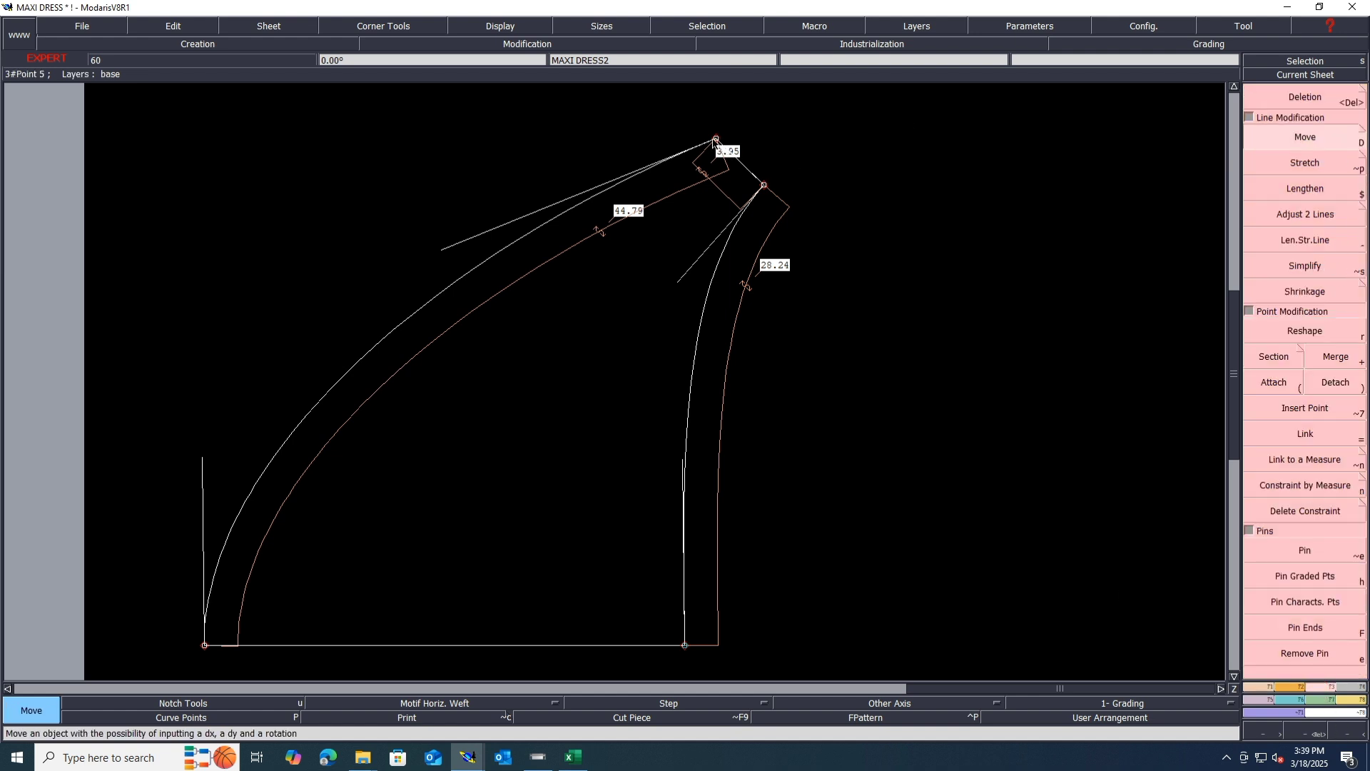
left_click_drag(715, 139, 677, 237)
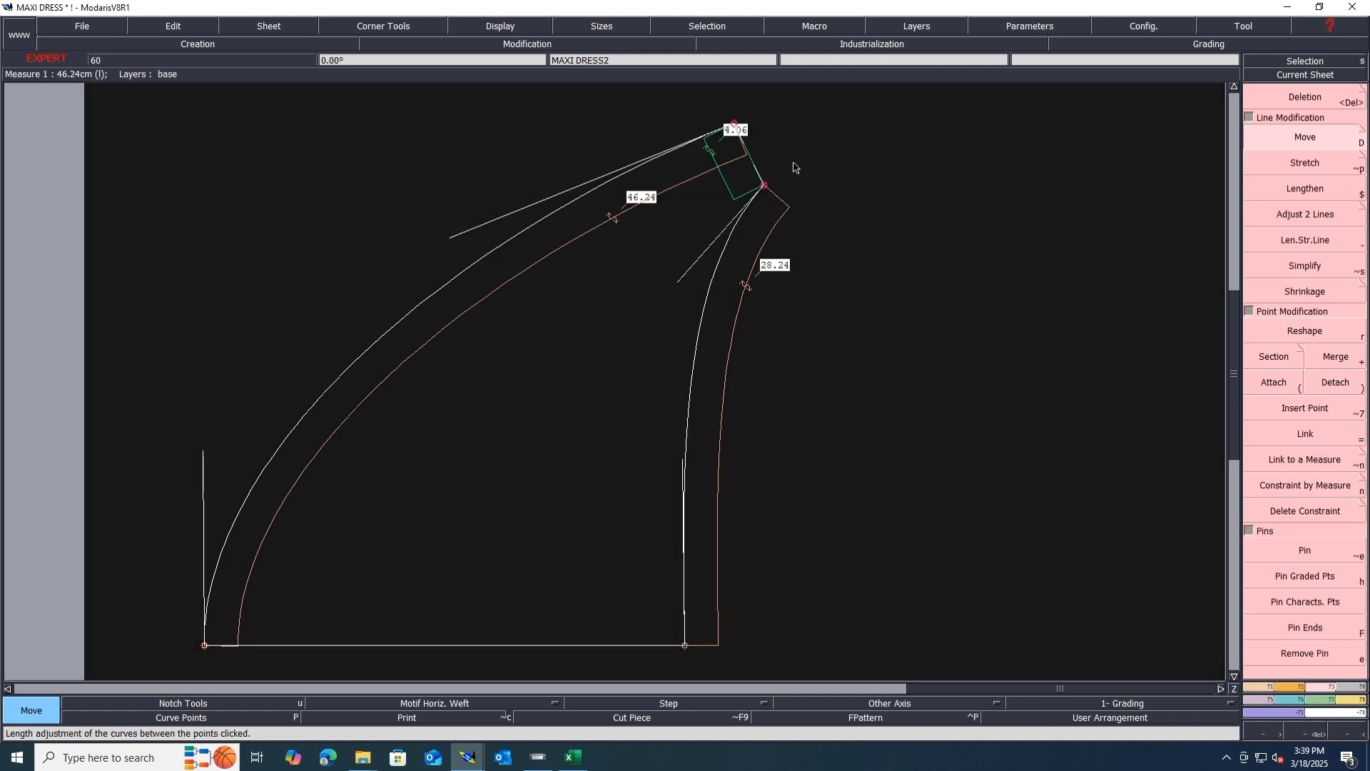
Move both sleeve tip points together by -0.5 cm in X and 0.5 cm in Y
left_click_drag(807, 99, 672, 215)
left_click(763, 189)
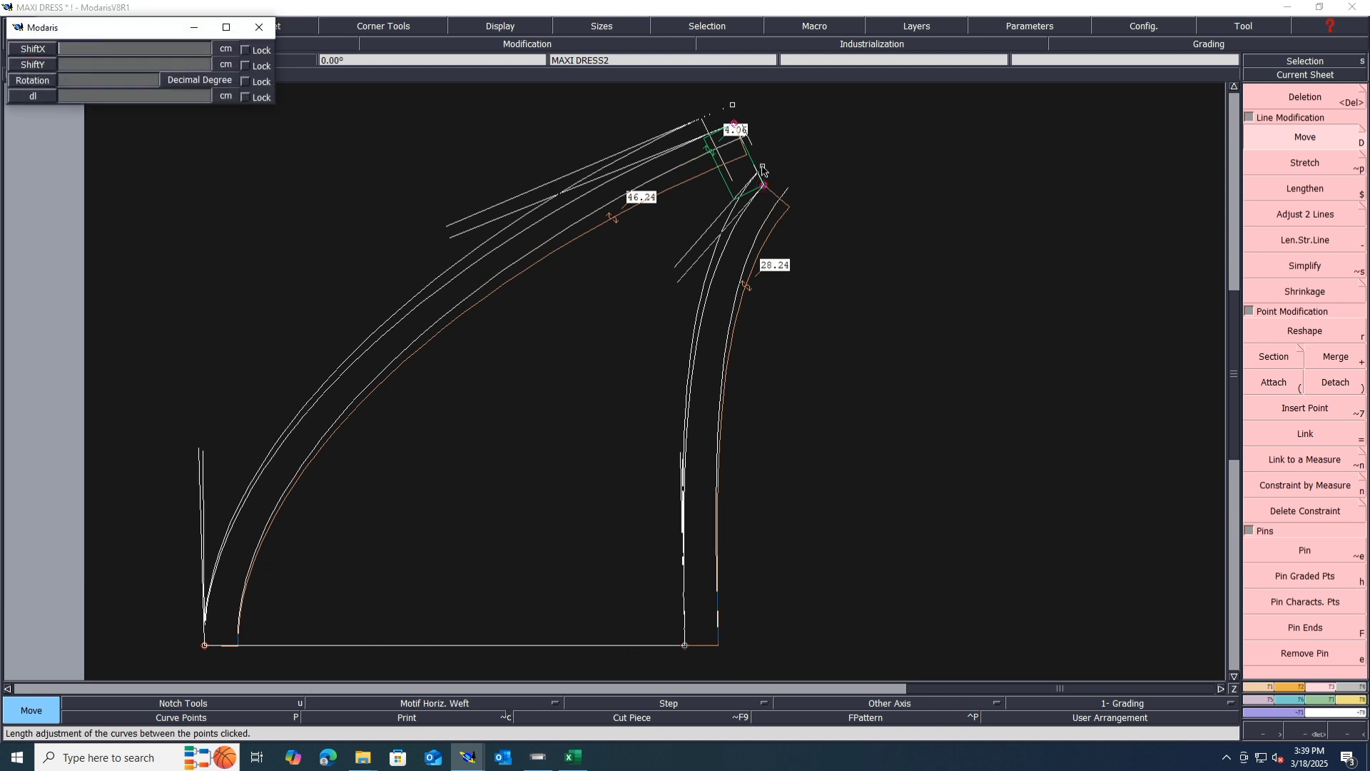
key("Tab")
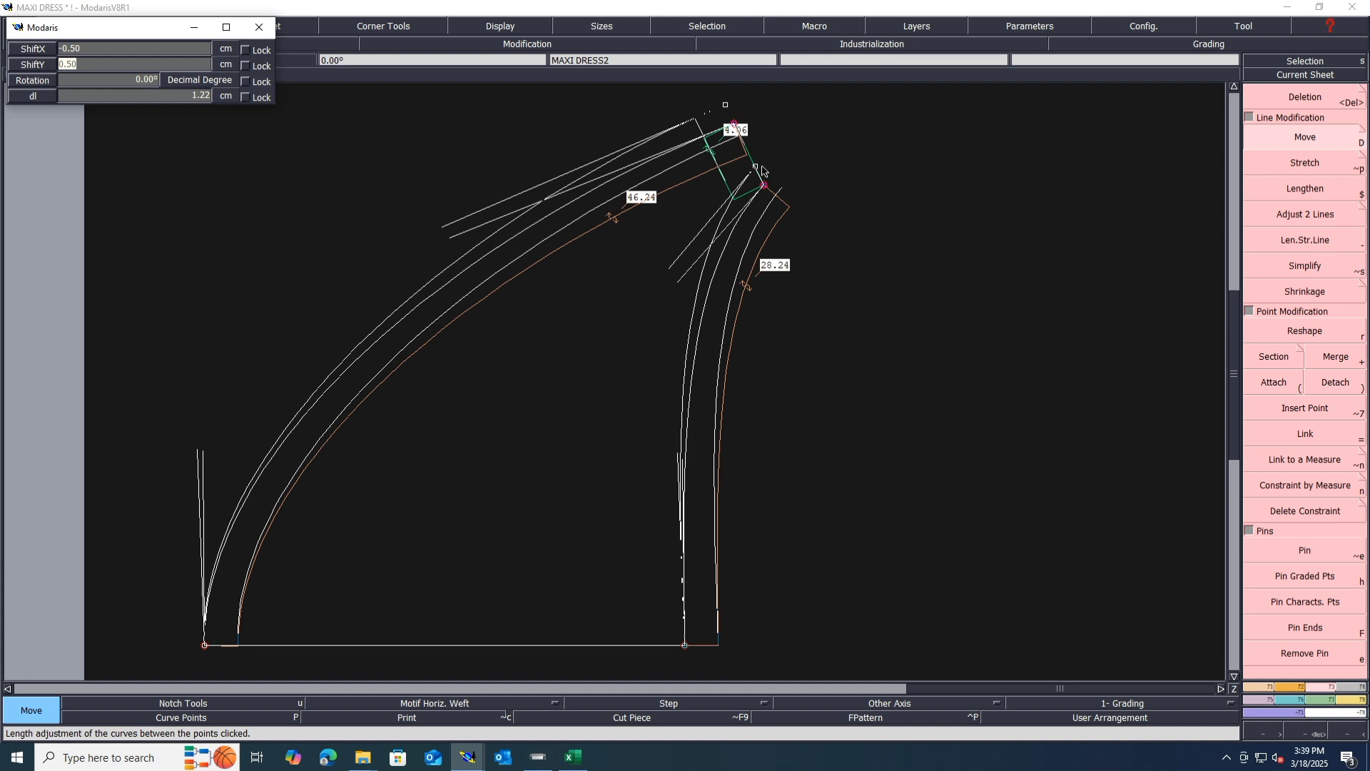
type(".5")
key("Return")
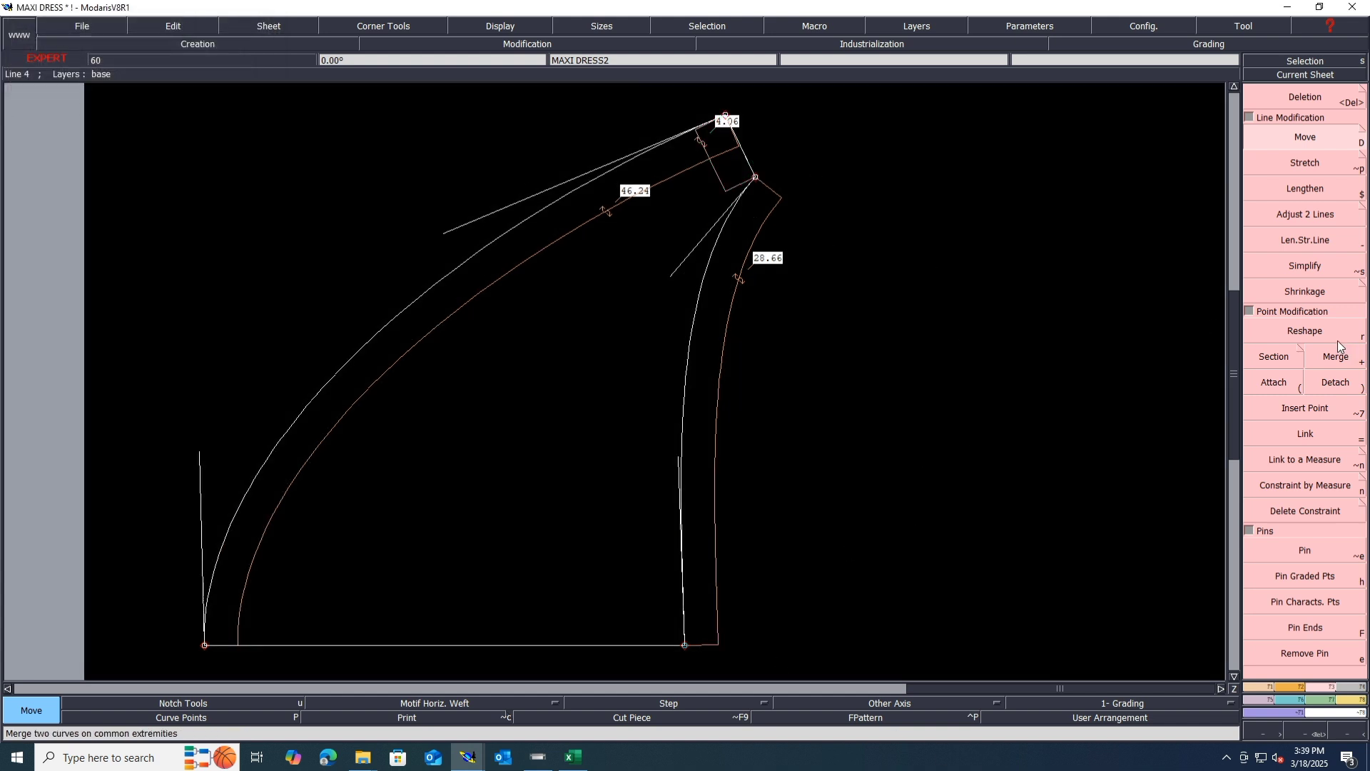
Reshape the sleeve's inner curve to about 28.79 cm and its outer curve to about 46.44 cm using their tangent handles
left_click(1304, 331)
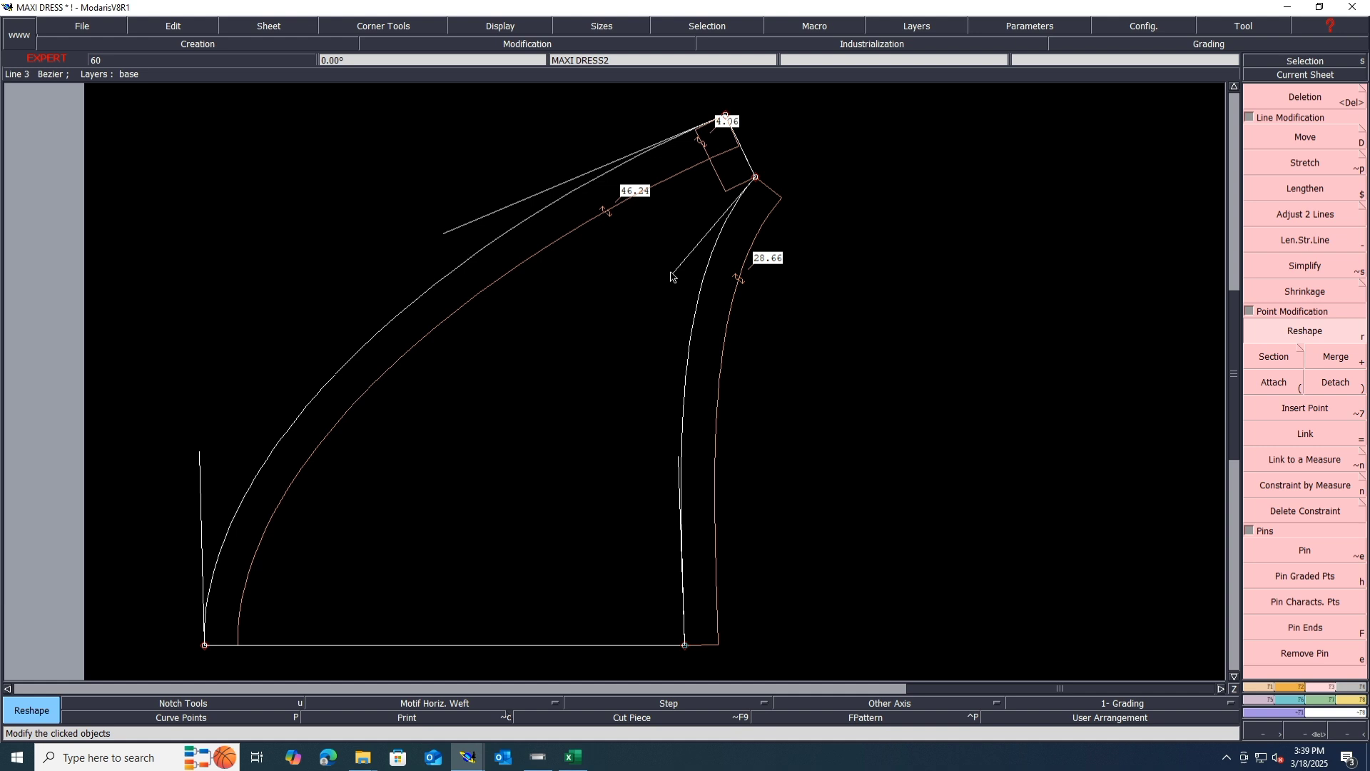
left_click_drag(677, 466, 669, 243)
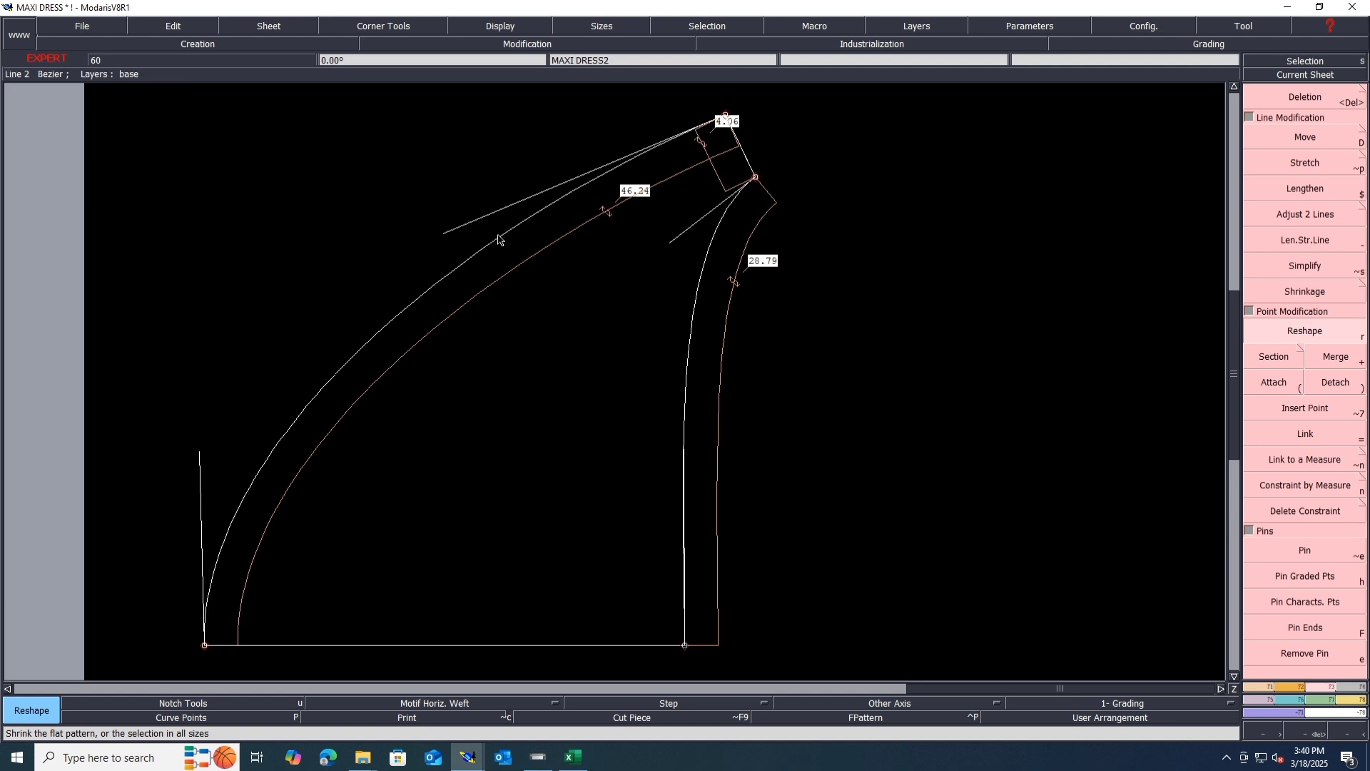
left_click_drag(447, 232, 423, 234)
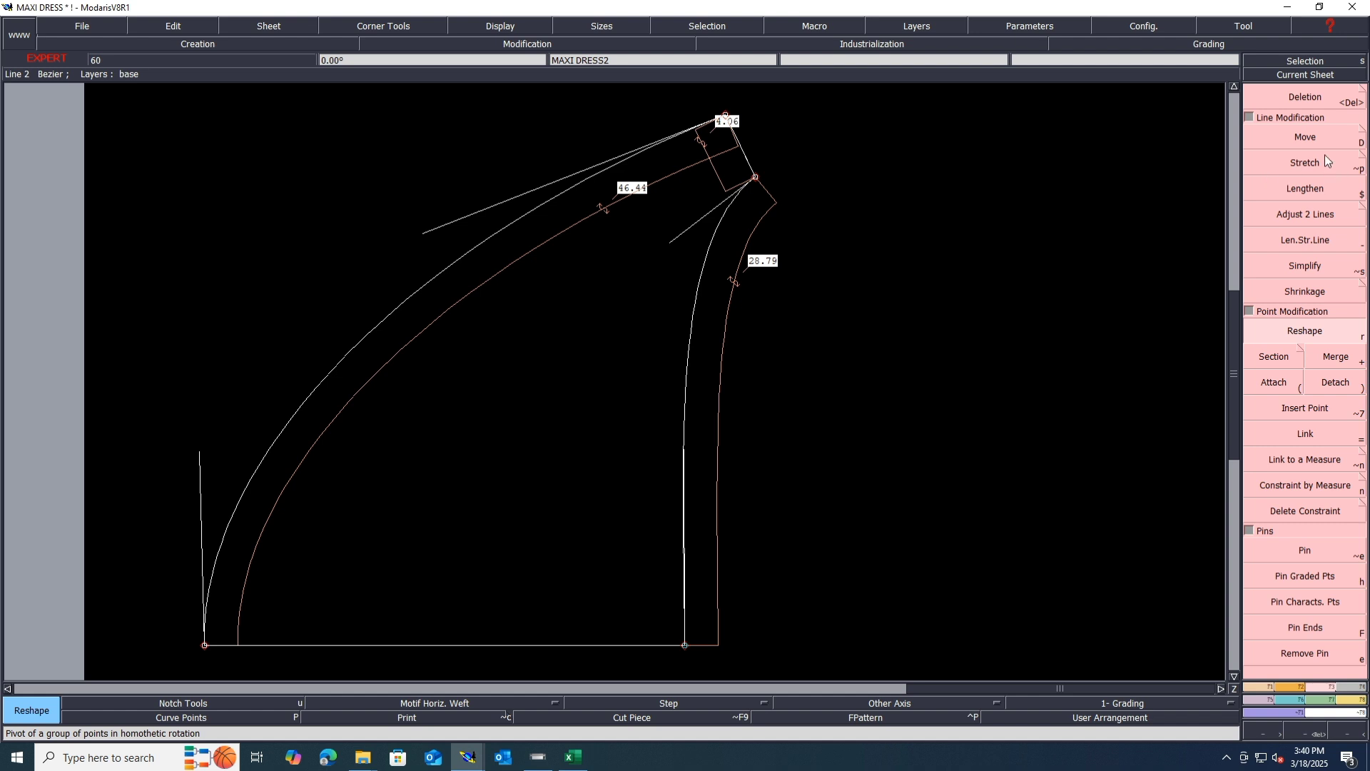
Move both sleeve tip points together by 0 cm in X and -0.5 cm in Y
key("shift+d")
left_click(755, 177)
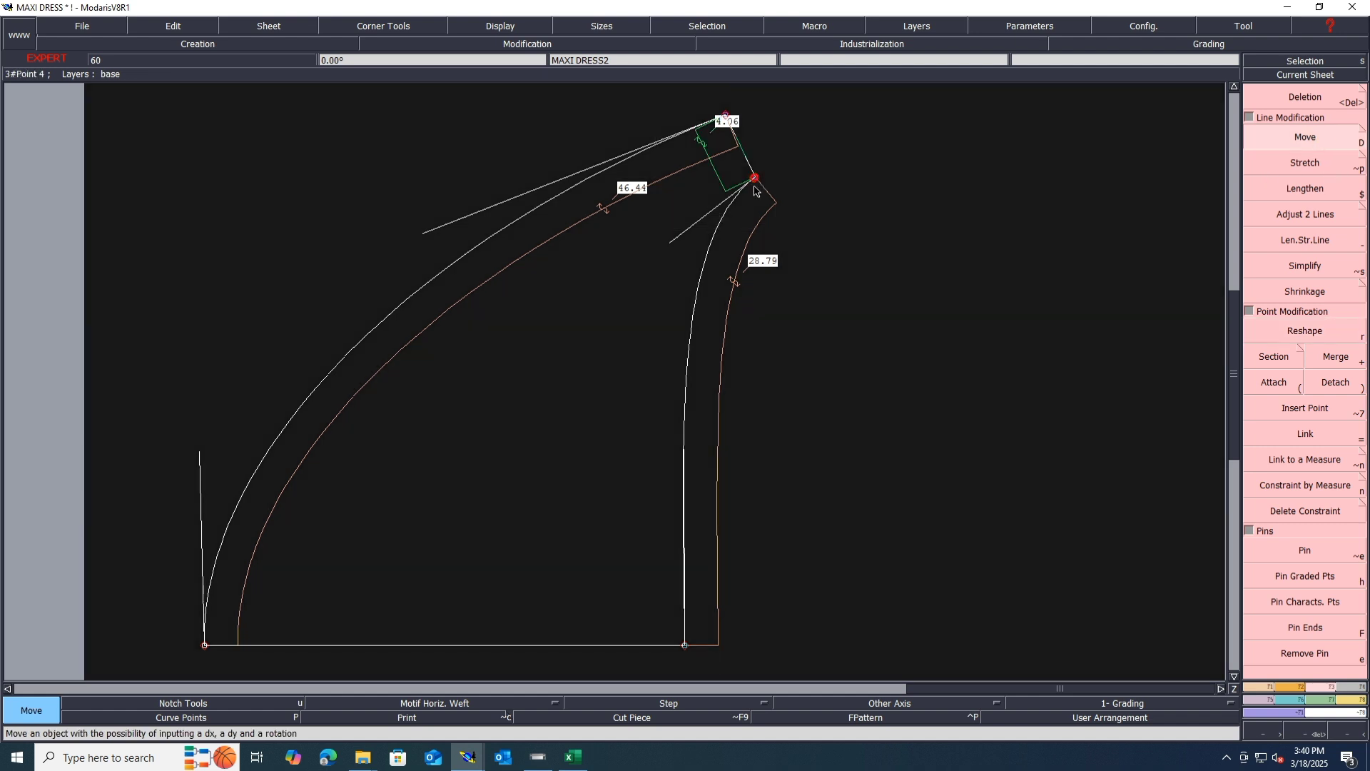
left_click(757, 192)
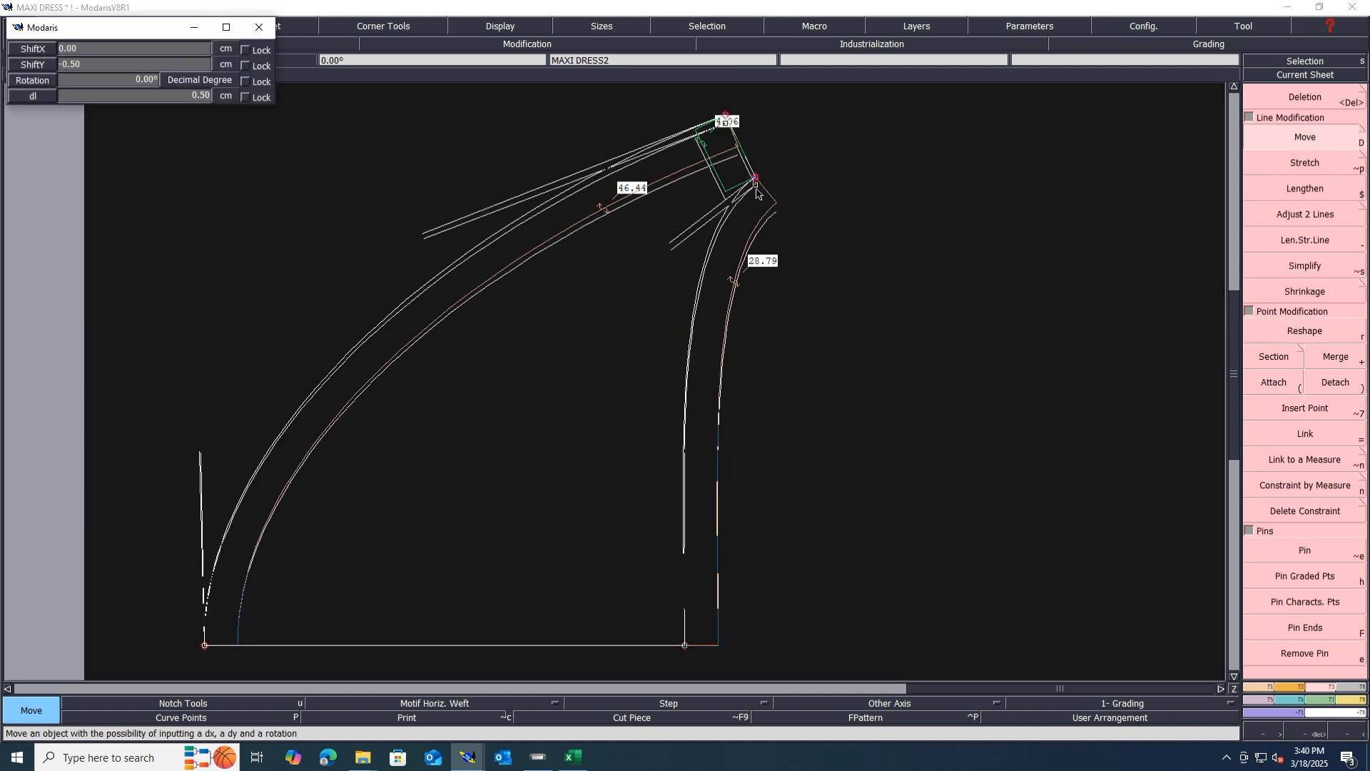
key("Return")
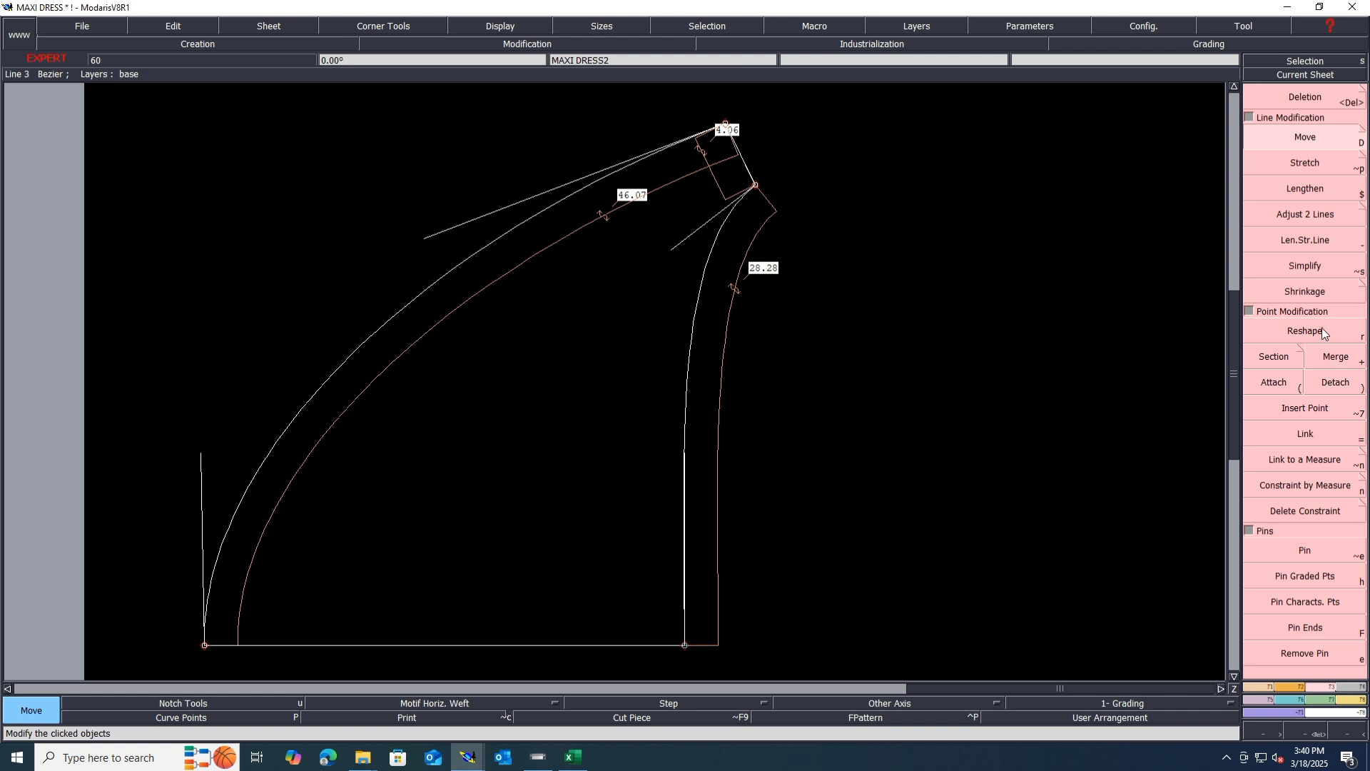
Reshape the outer sleeve curve with its lower and upper tangent handles until it is about 46.02 cm long
key("r")
left_click(201, 455)
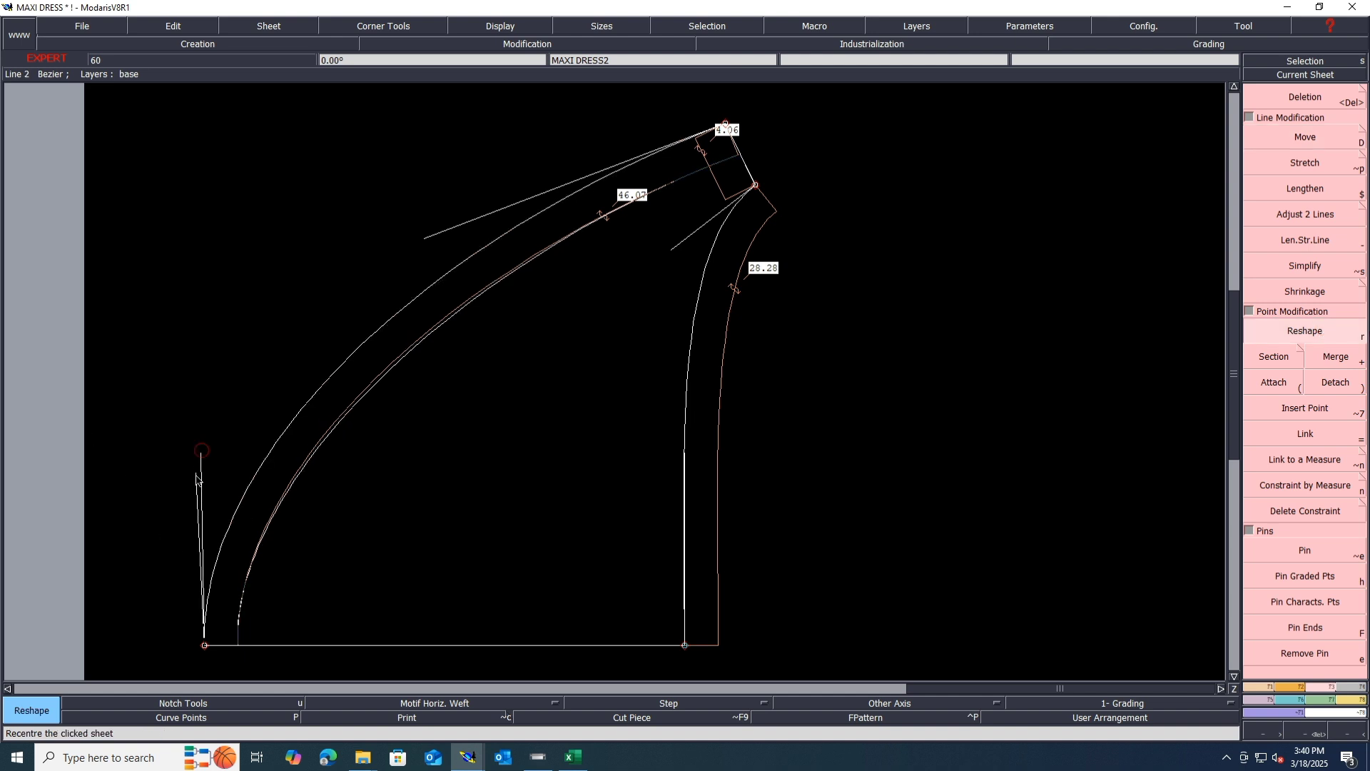
left_click(198, 488)
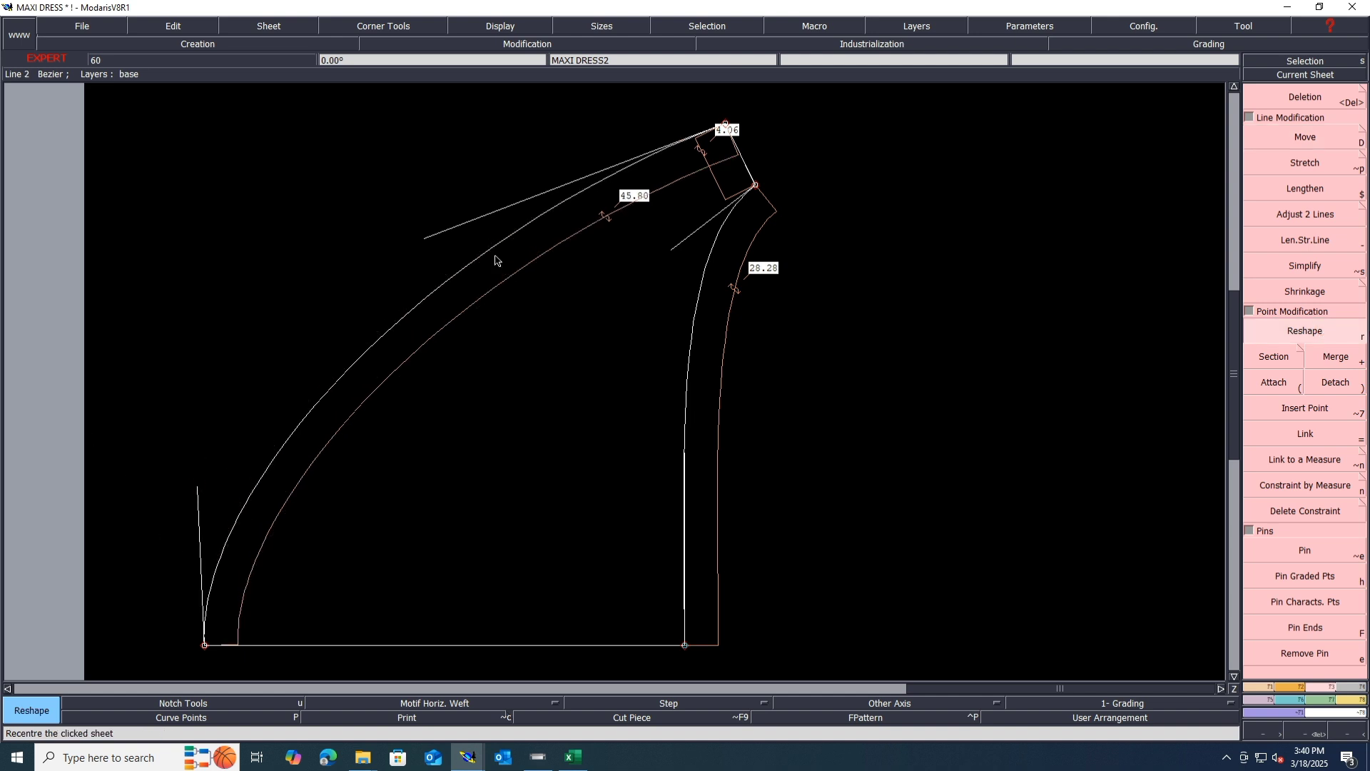
left_click(430, 237)
left_click(369, 280)
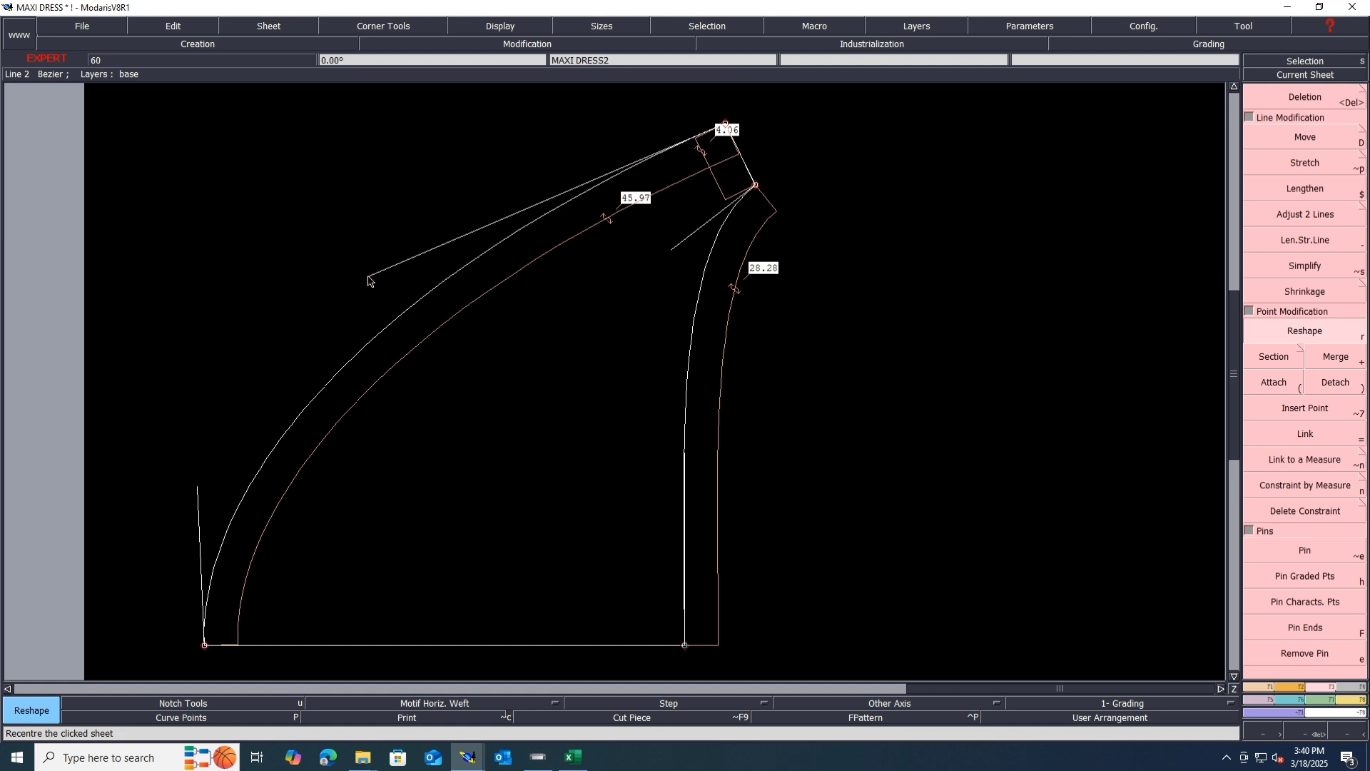
left_click(369, 280)
left_click(361, 288)
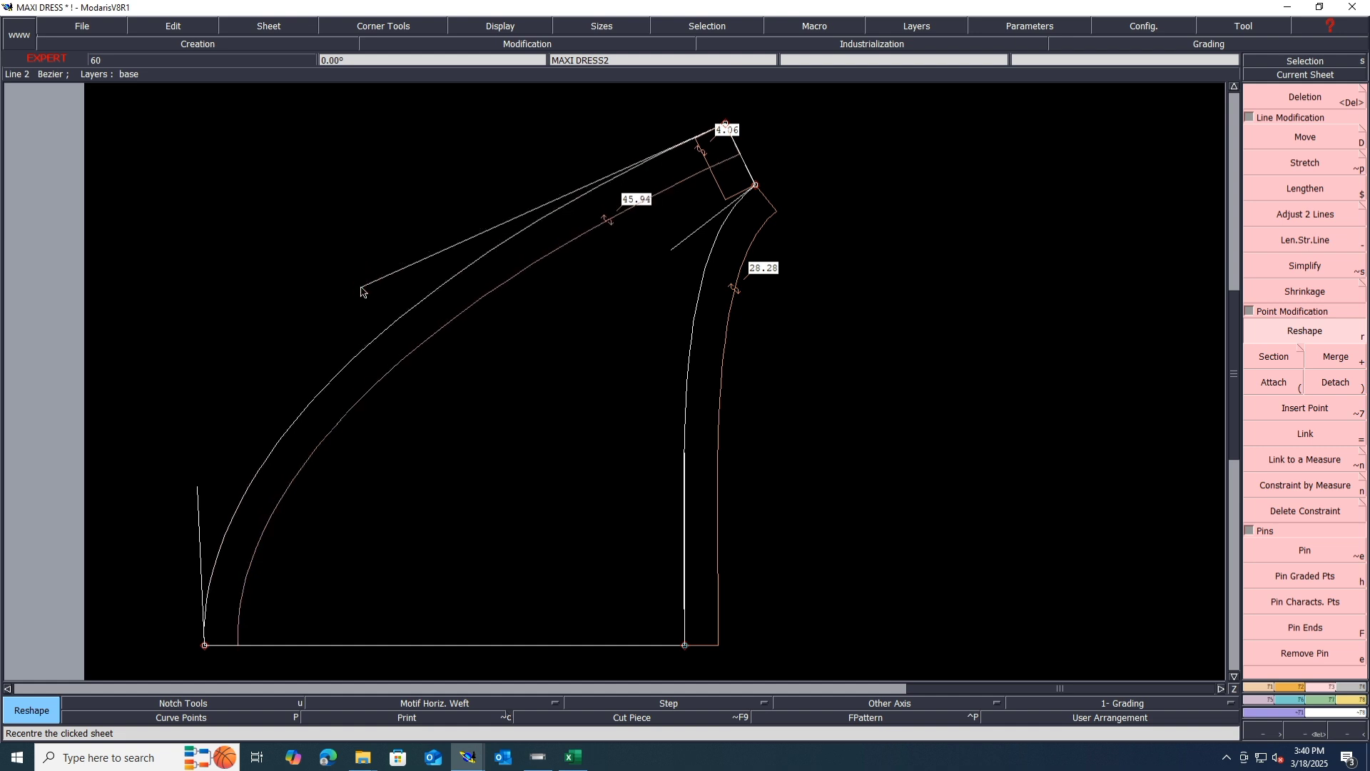
left_click(362, 288)
left_click(355, 295)
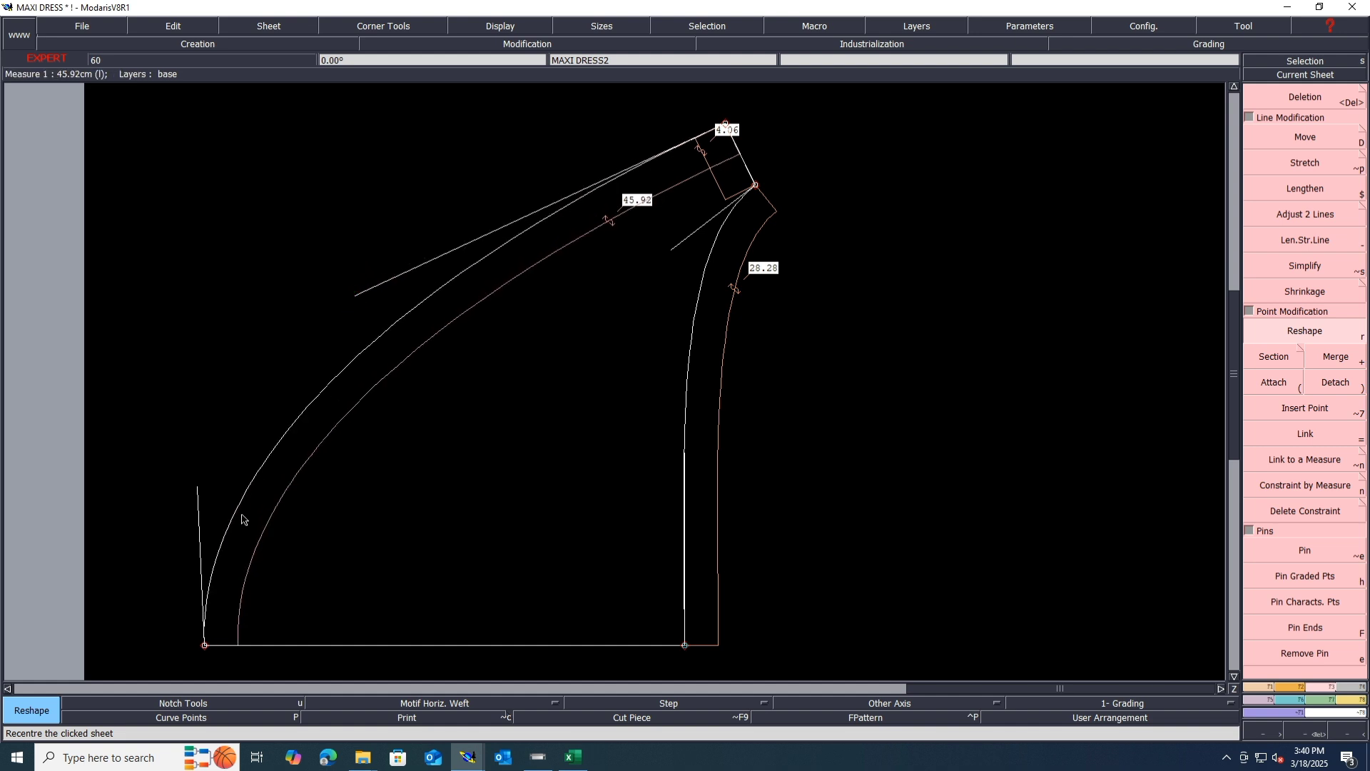
left_click(198, 490)
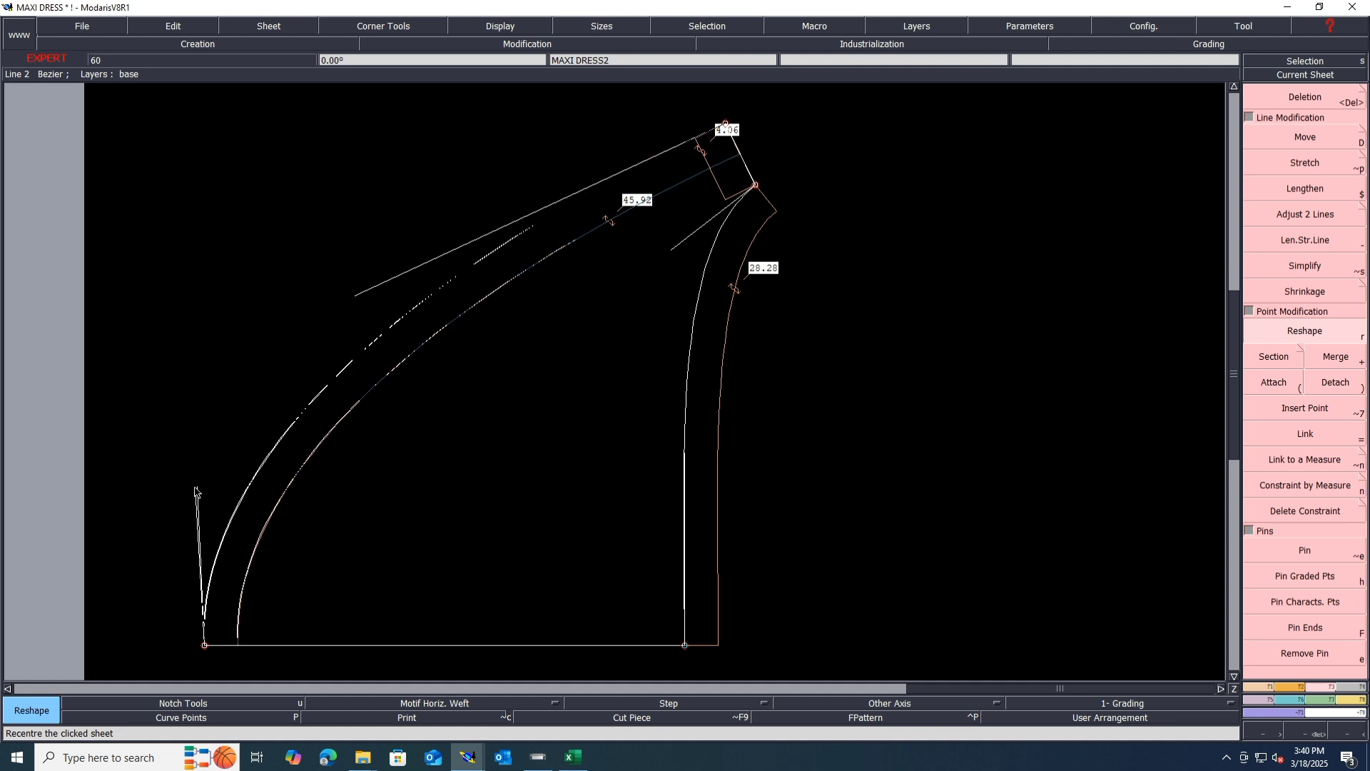
left_click(195, 489)
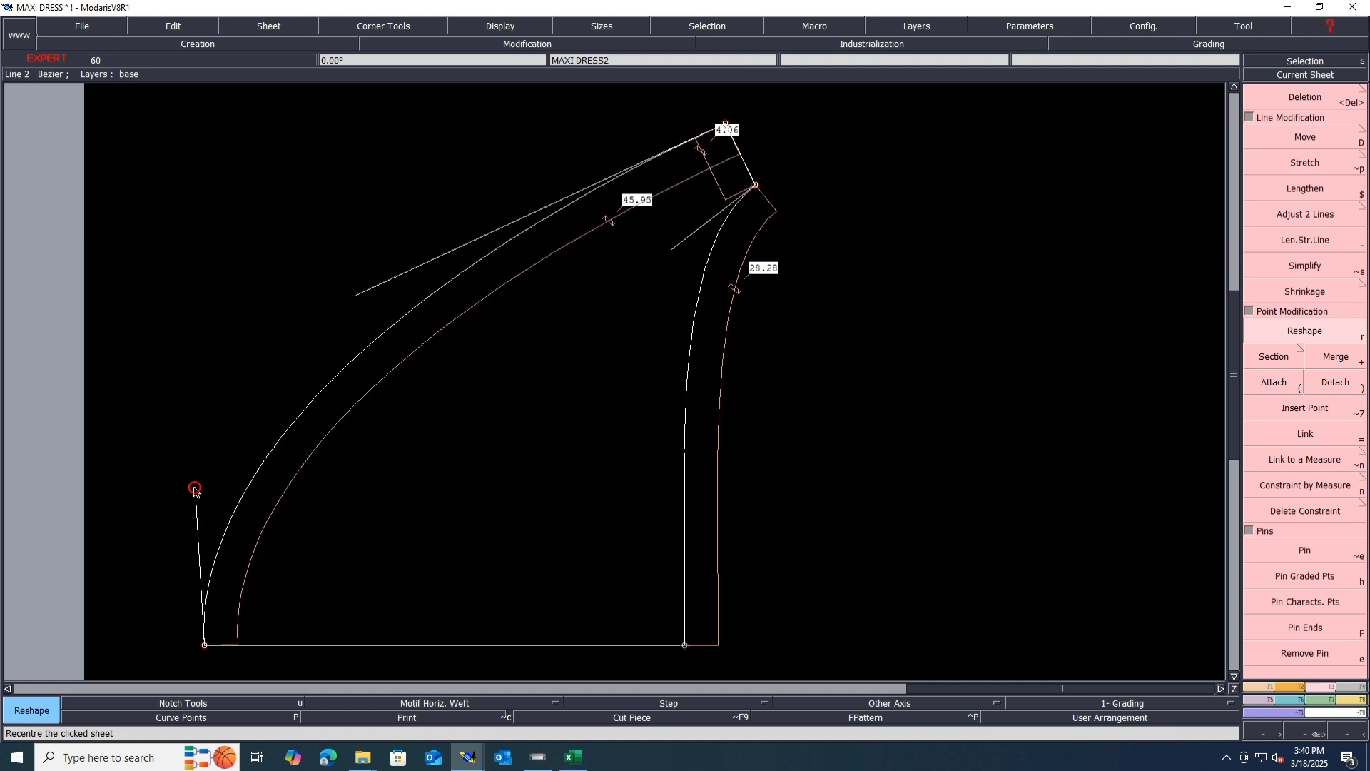
left_click(195, 490)
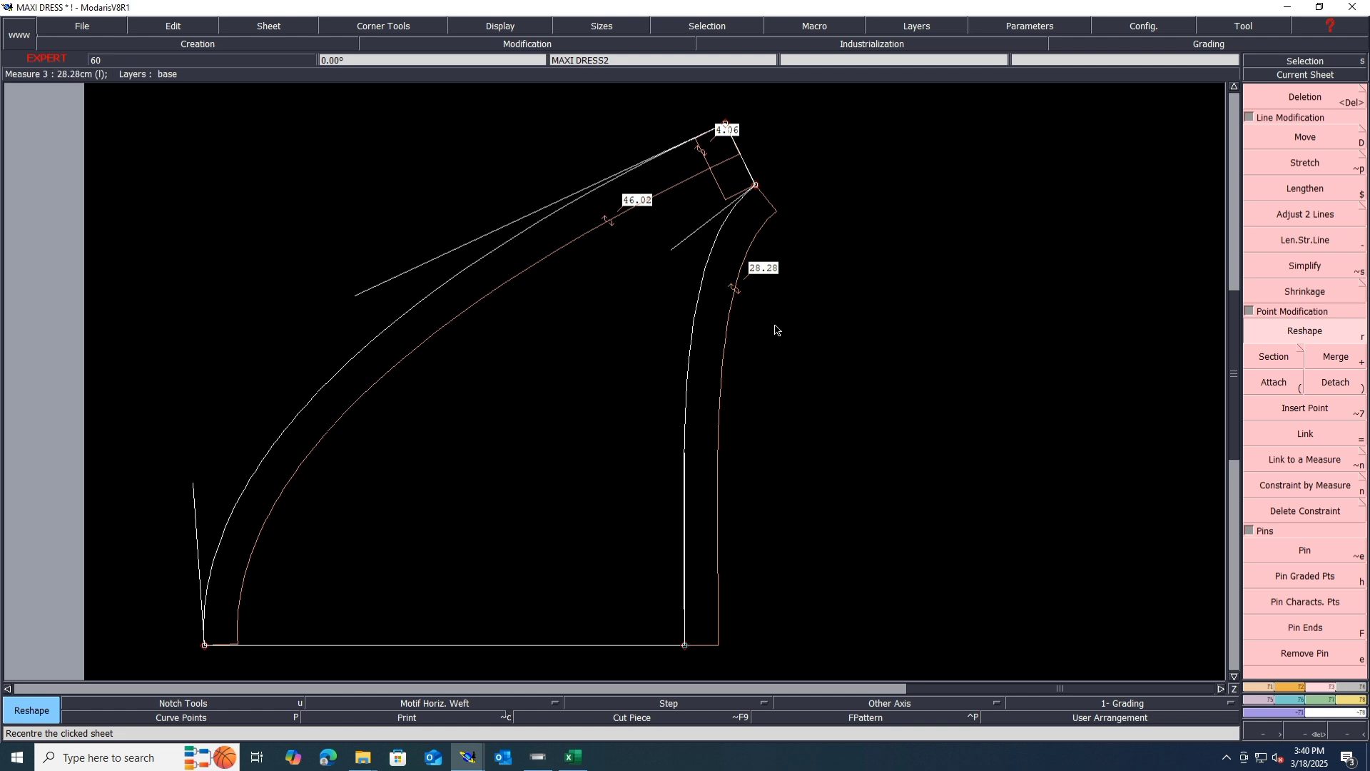
Reshape the sleeve's inner curve to about 28.36 cm with its upper tangent handle
left_click(670, 239)
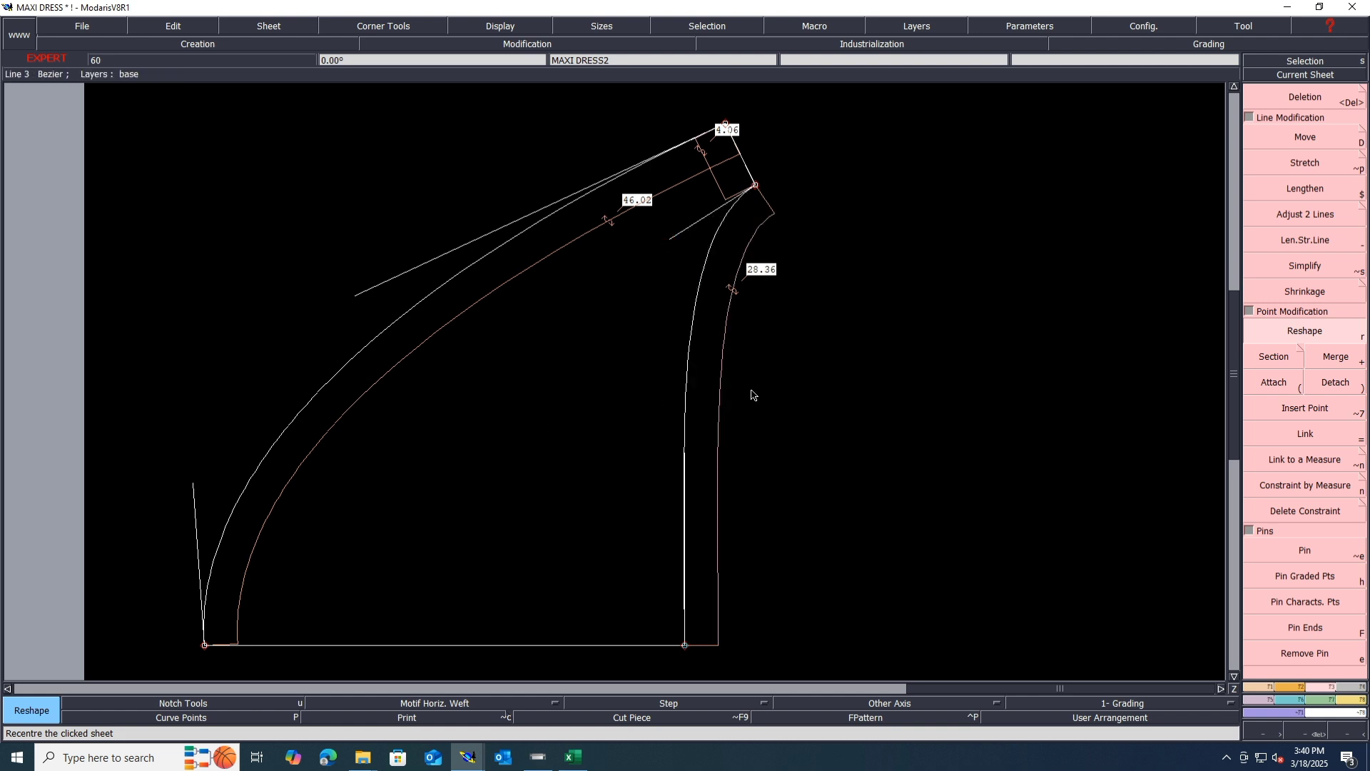
Mirror the sleeve's inner and outer curves across a symmetry axis on the short tip edge
left_click(1267, 689)
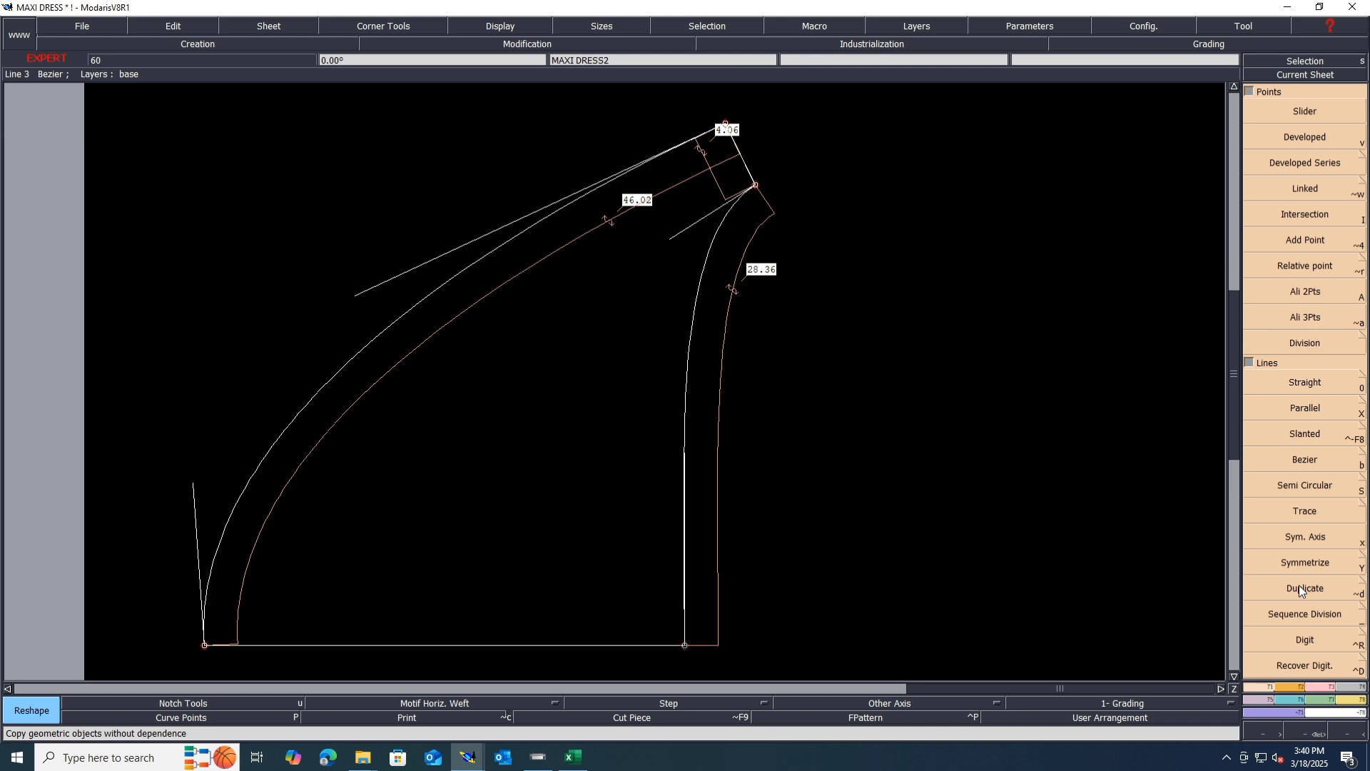
left_click(1312, 544)
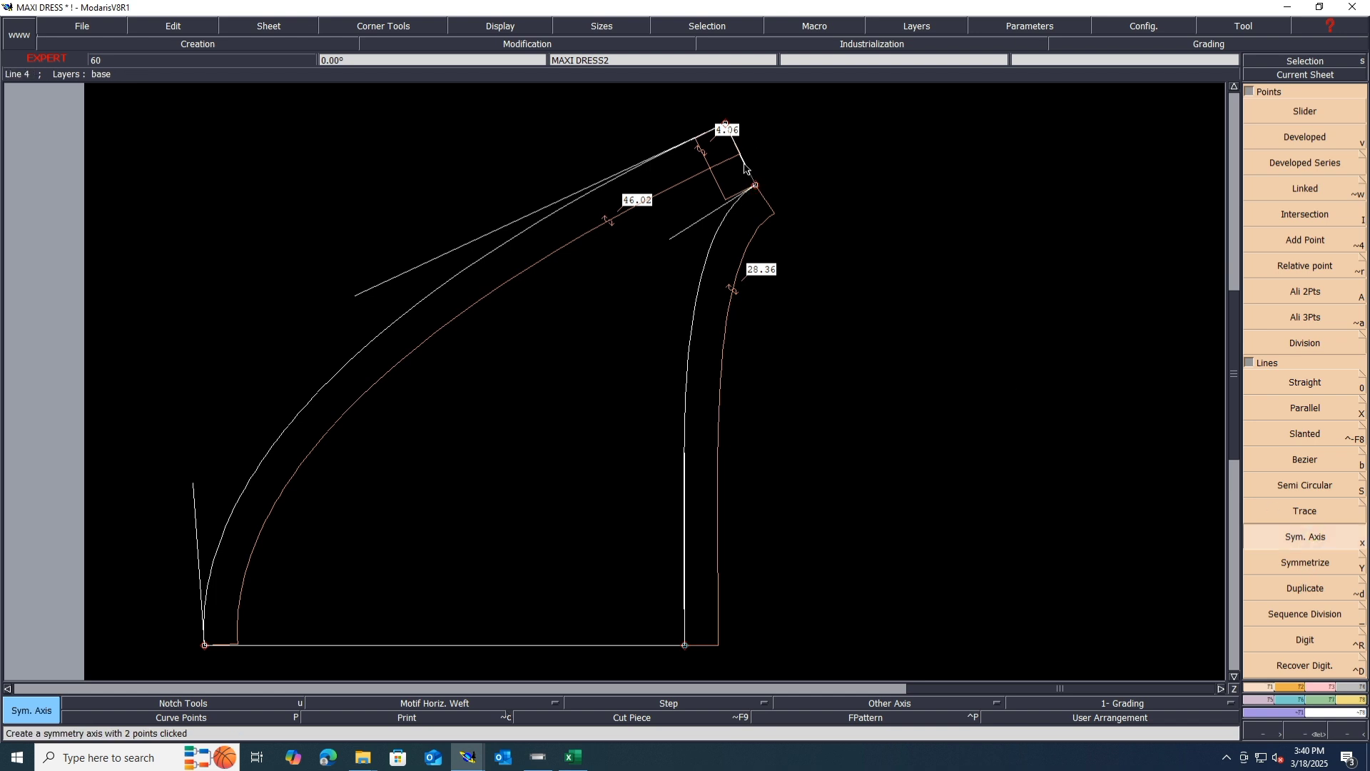
left_click(745, 168)
left_click(1313, 562)
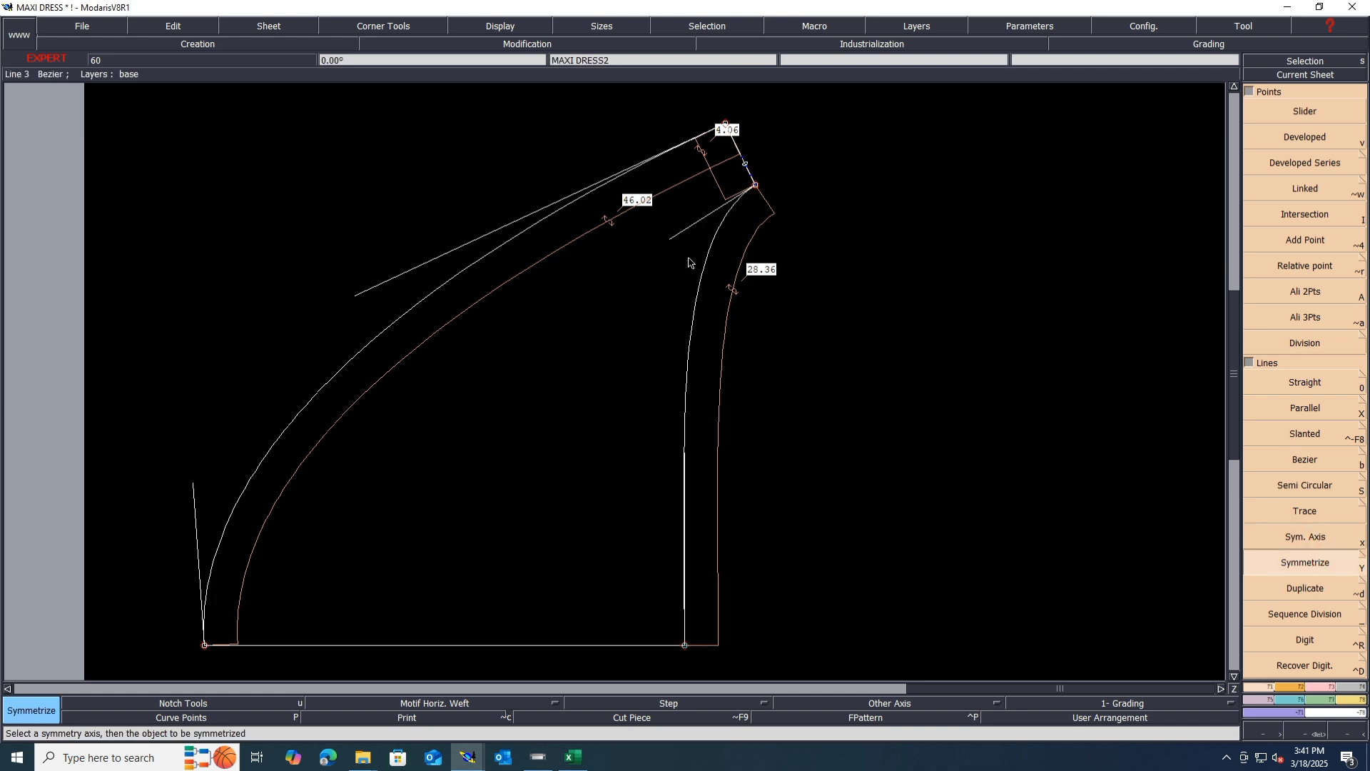
left_click(707, 261)
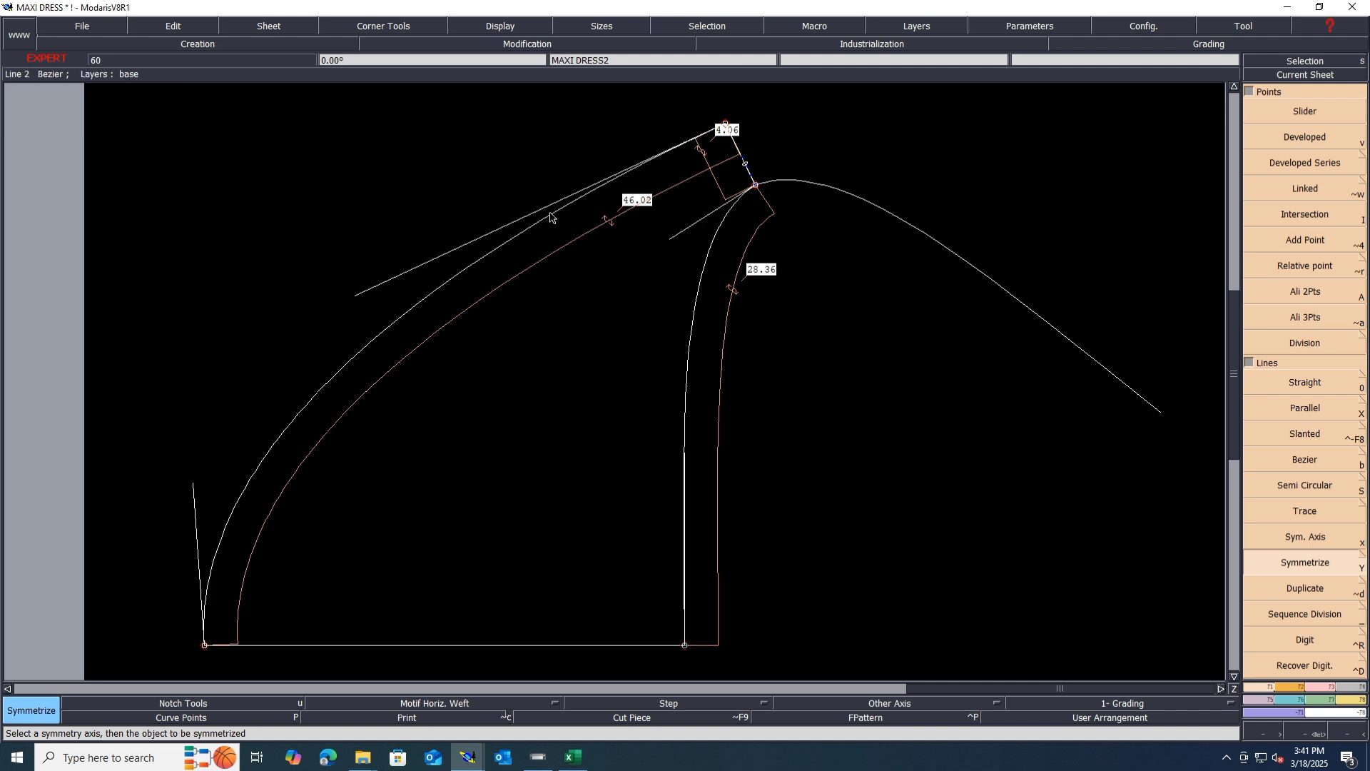
Check how smoothly the mirrored curves continue across the sleeve tip, and remove the mirrored copies with their axis
scroll(622, 257, "up", 2)
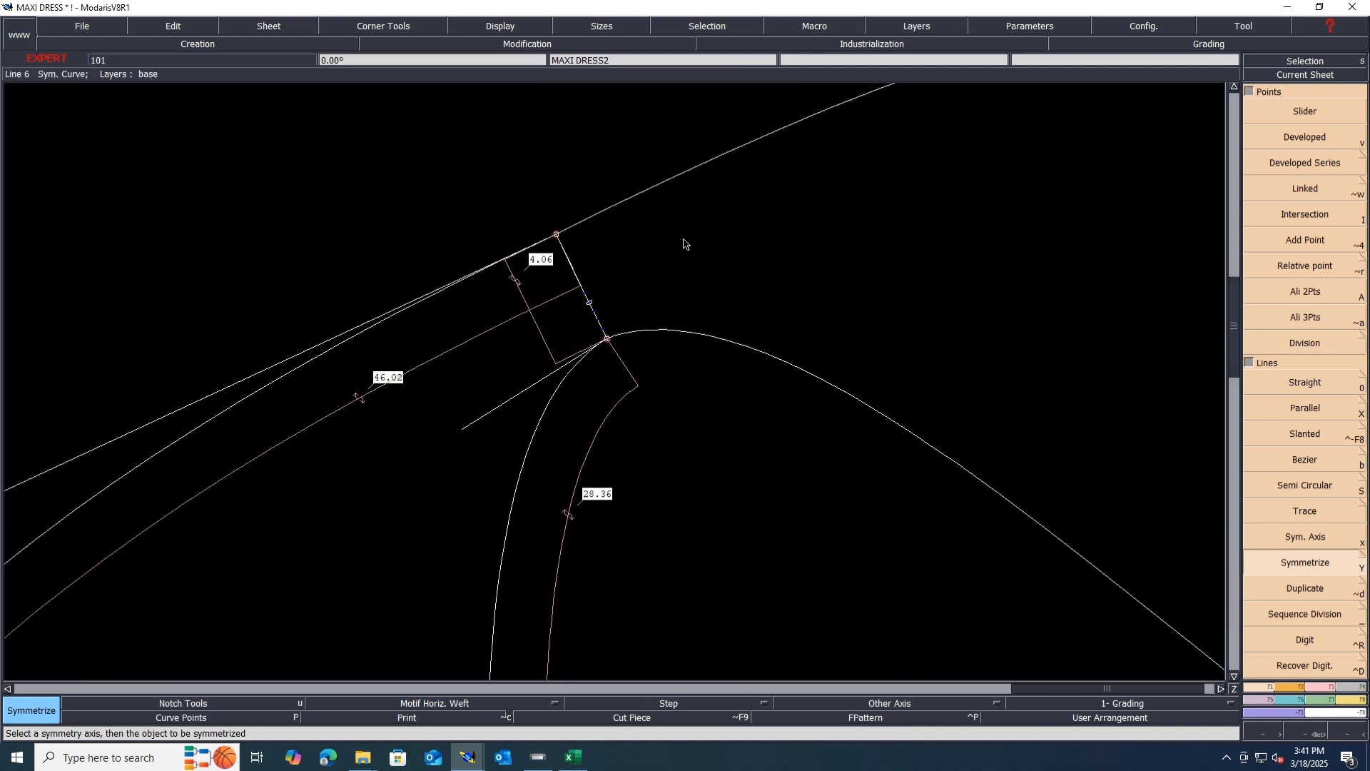
scroll(684, 244, "up", 2)
scroll(684, 244, "down", 3)
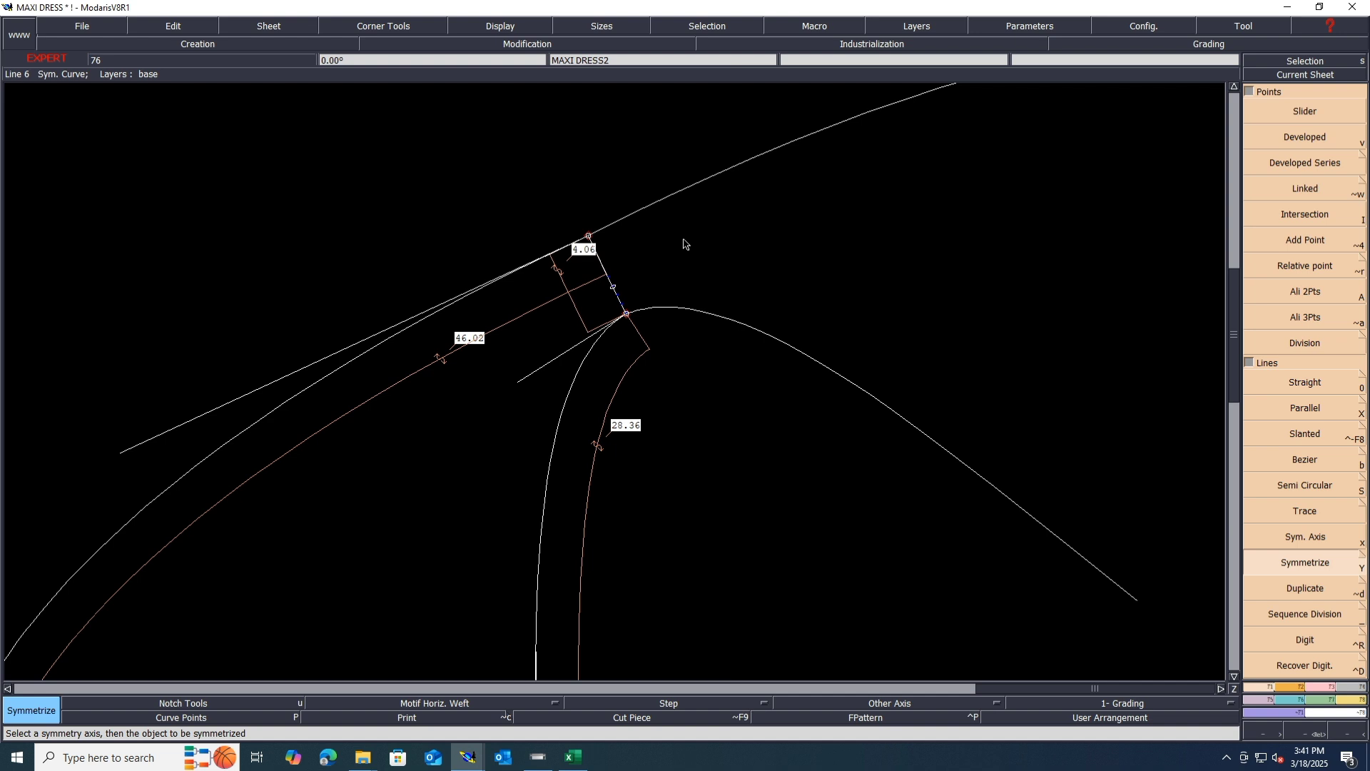
scroll(631, 244, "down", 1)
scroll(615, 352, "up", 3)
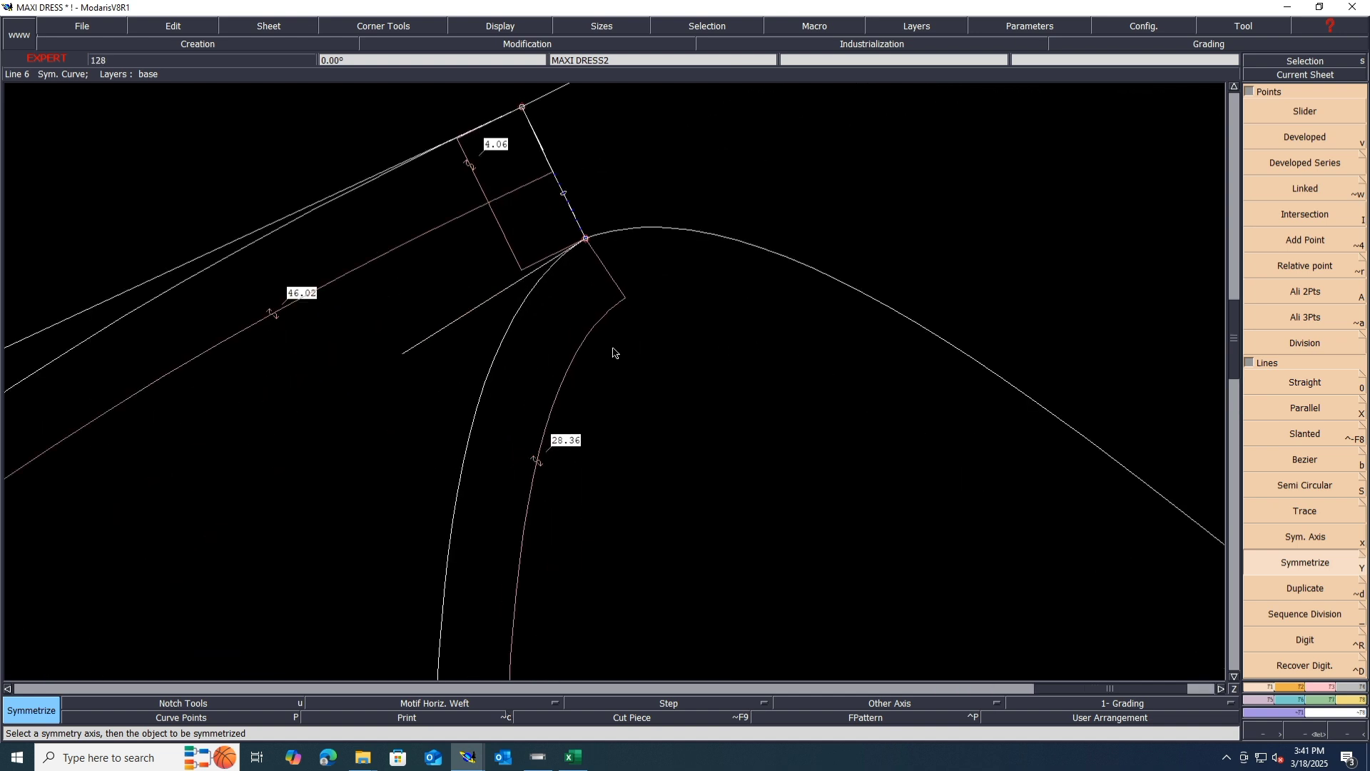
scroll(645, 309, "down", 4)
left_click(637, 302)
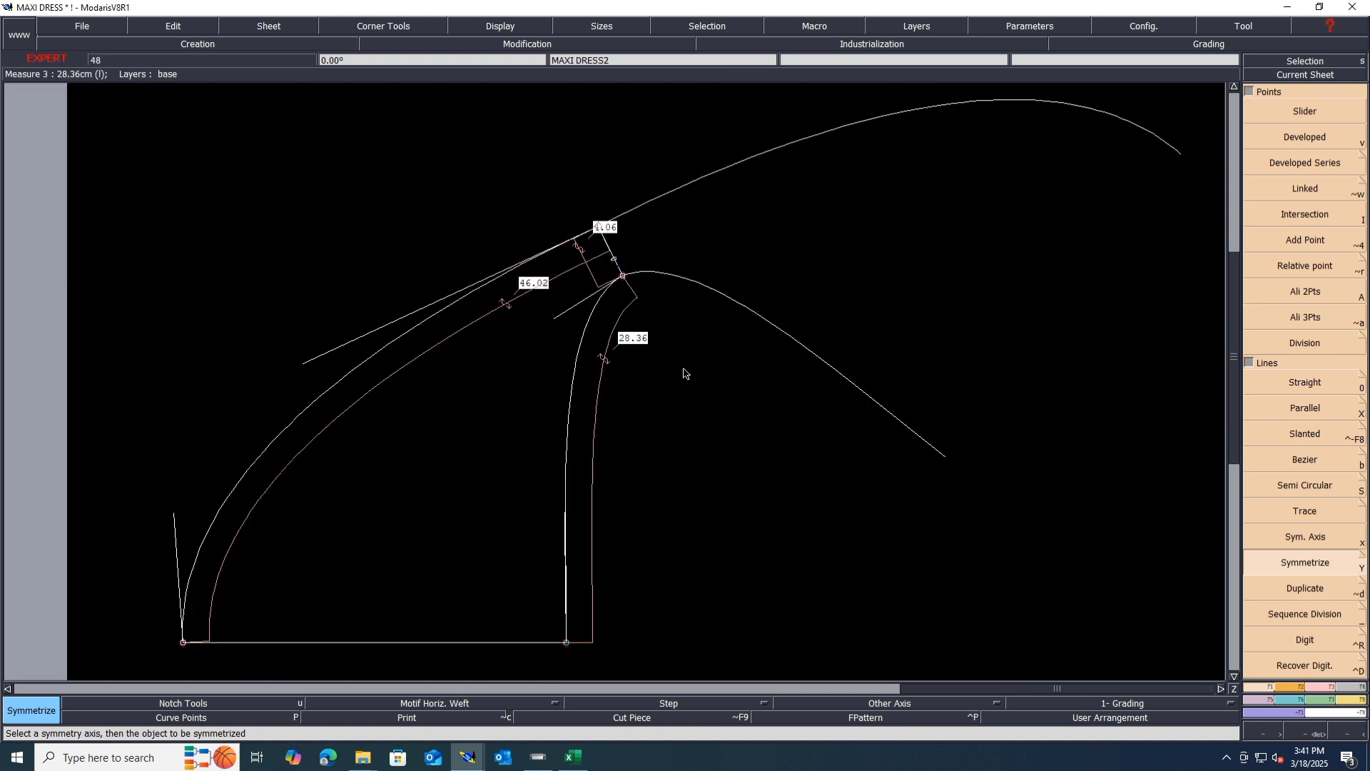
right_click(685, 373)
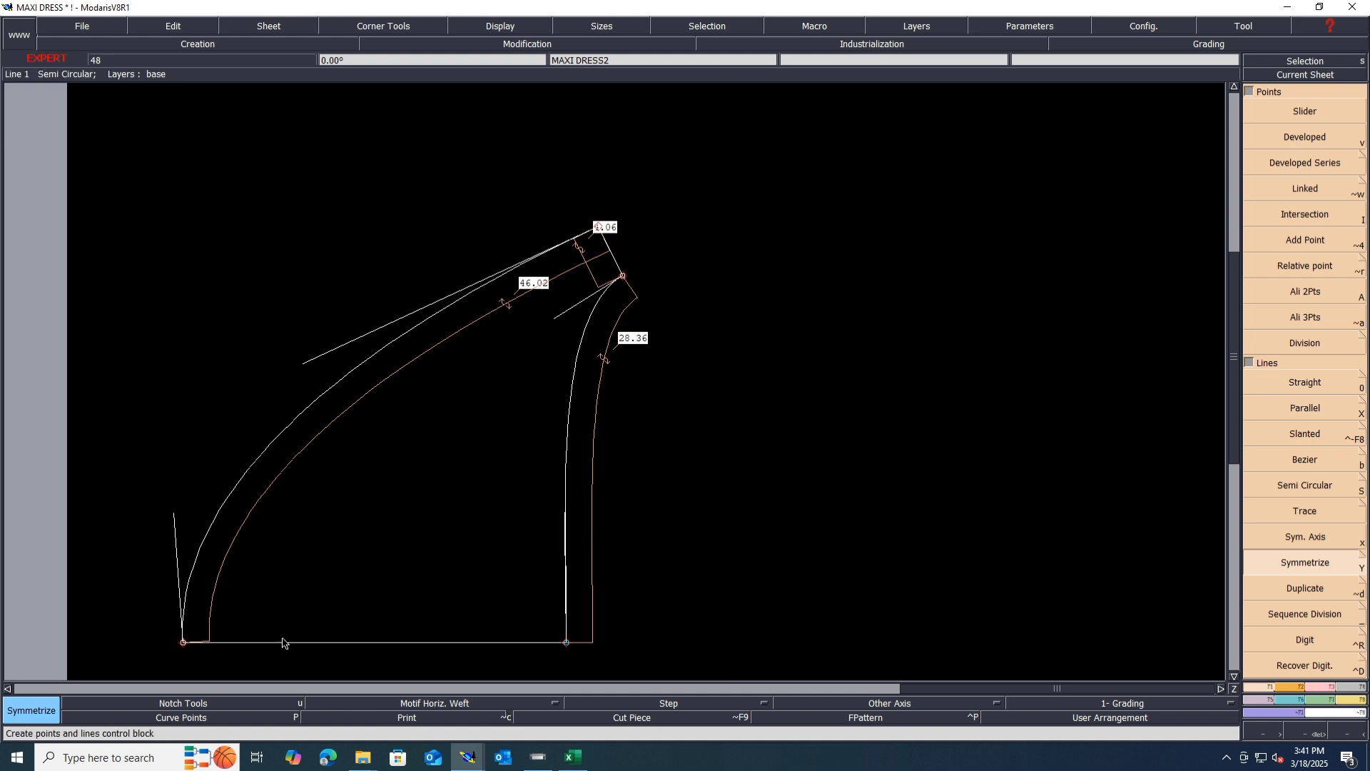
Save the dress model, continuing past the anomaly warnings
key("ctrl+s")
left_click(593, 461)
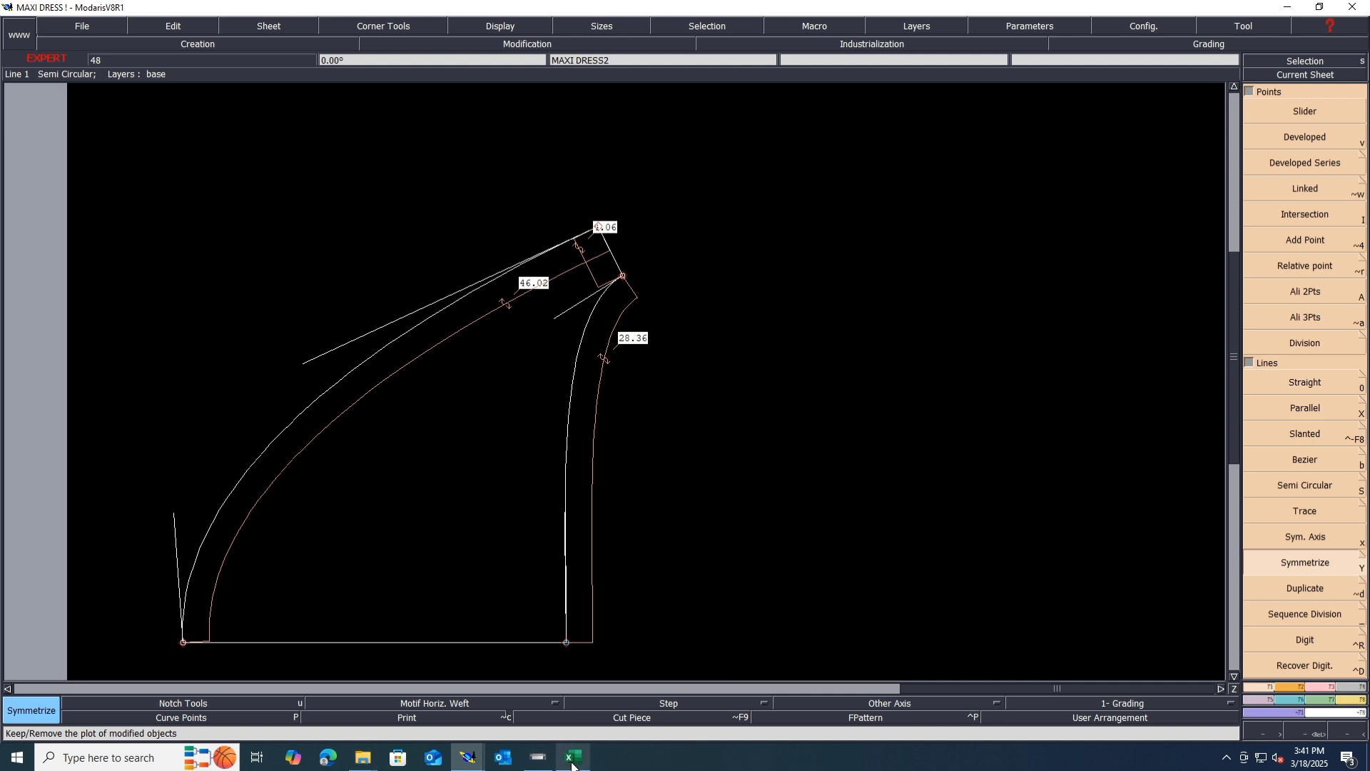
Move the three armhole-side shoulder points of the bodice together by -0.25 cm in X
scroll(761, 520, "down", 1)
scroll(787, 562, "down", 1)
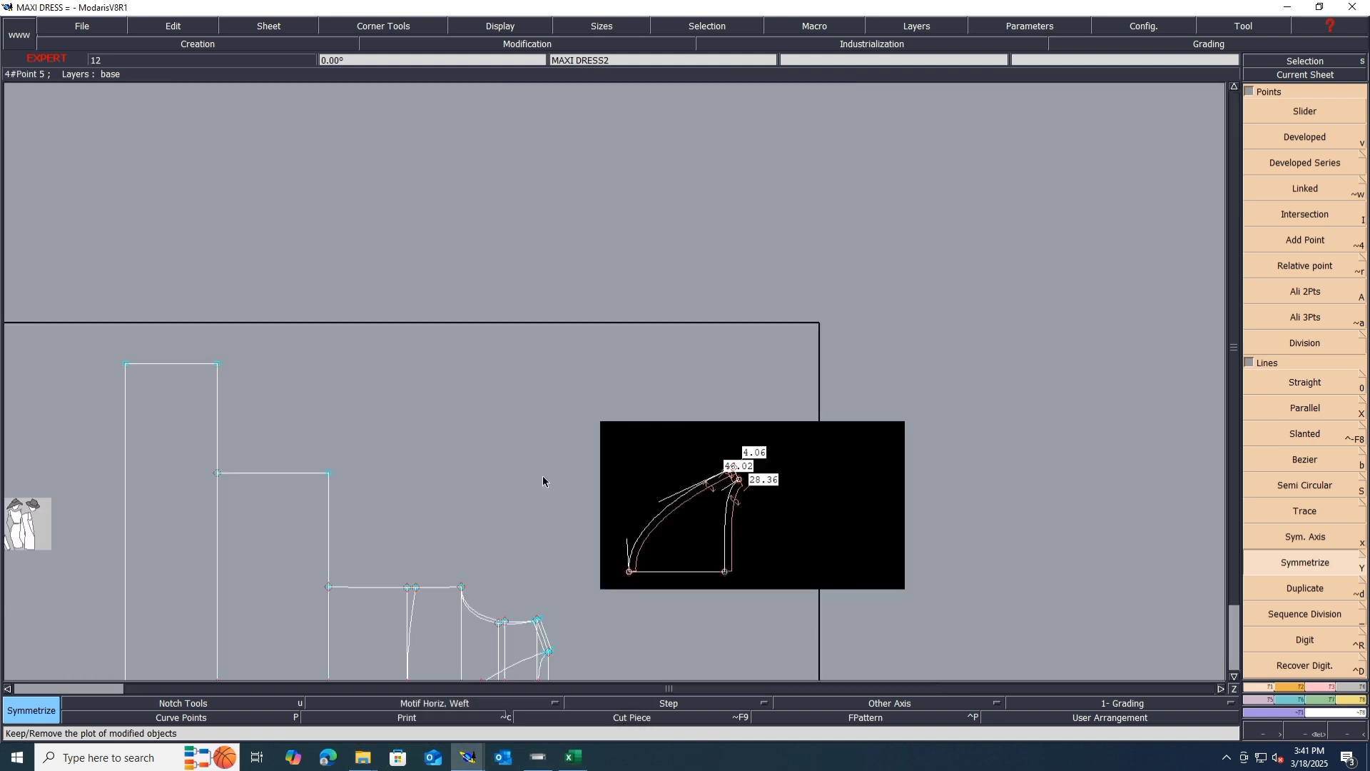
scroll(434, 640, "up", 1)
scroll(434, 639, "up", 2)
scroll(579, 385, "down", 1)
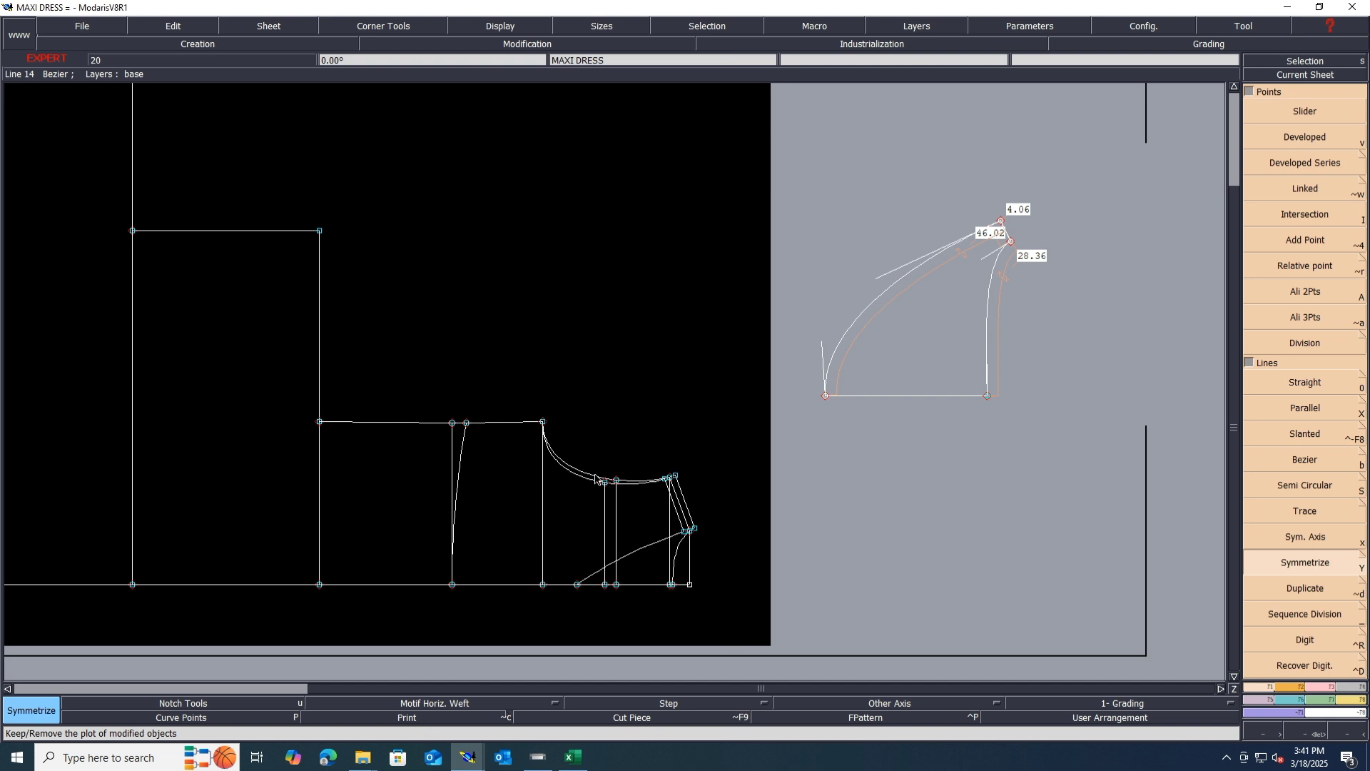
scroll(599, 530, "up", 1)
scroll(594, 589, "up", 1)
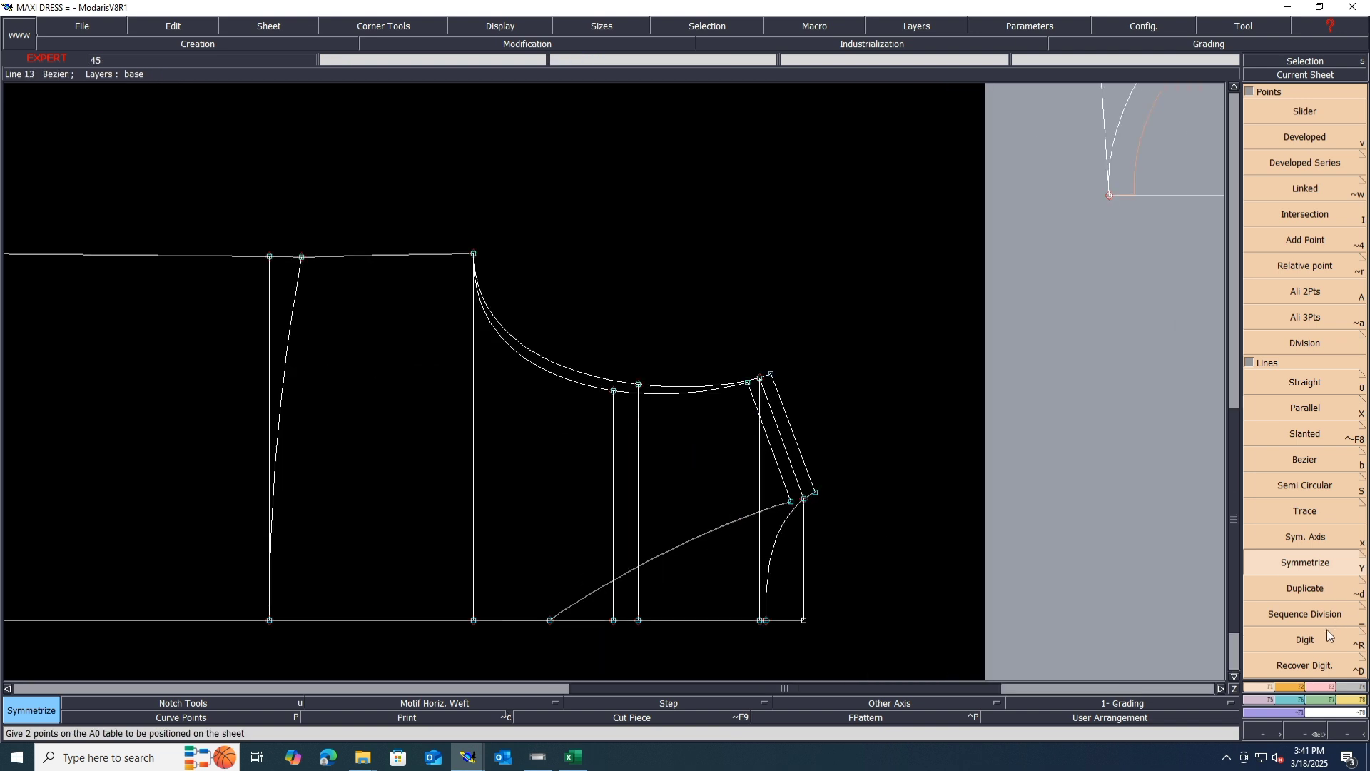
left_click(1313, 687)
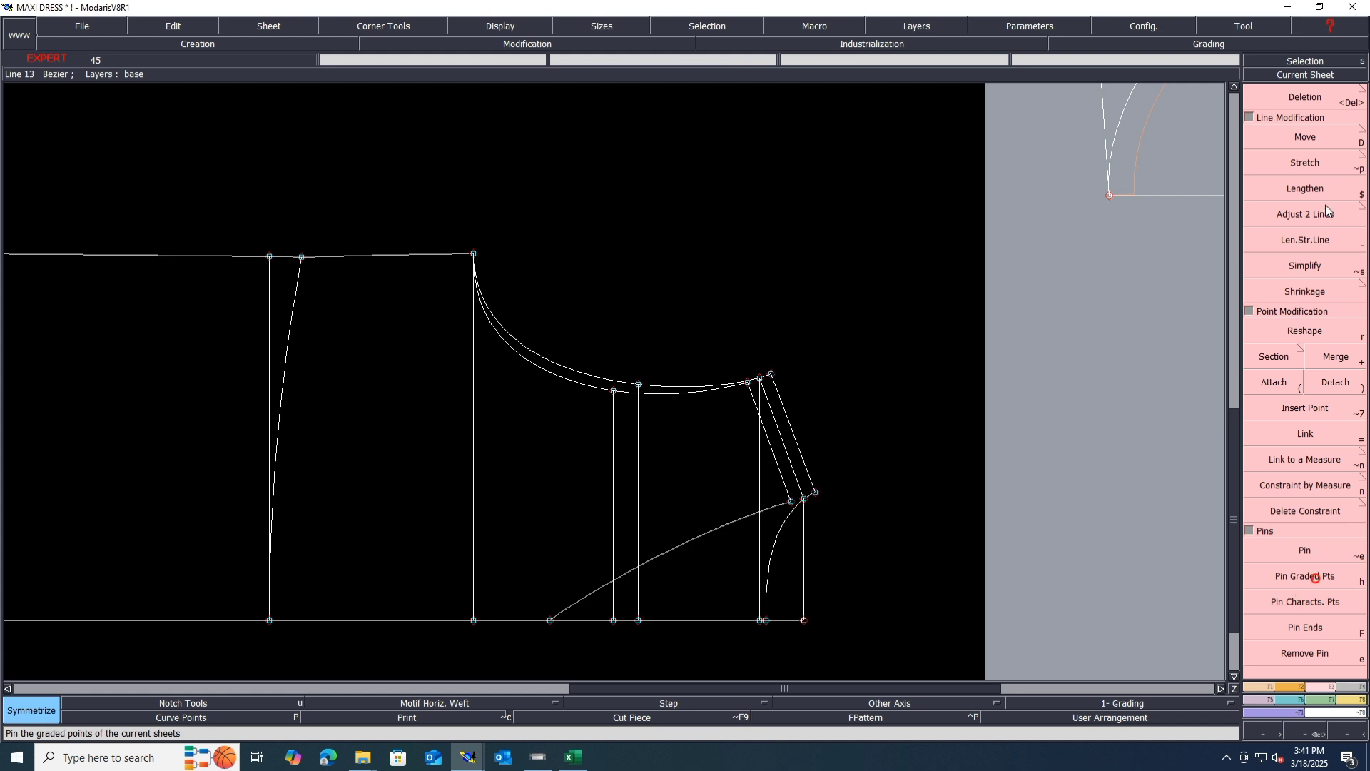
left_click(1301, 137)
left_click_drag(797, 402, 729, 331)
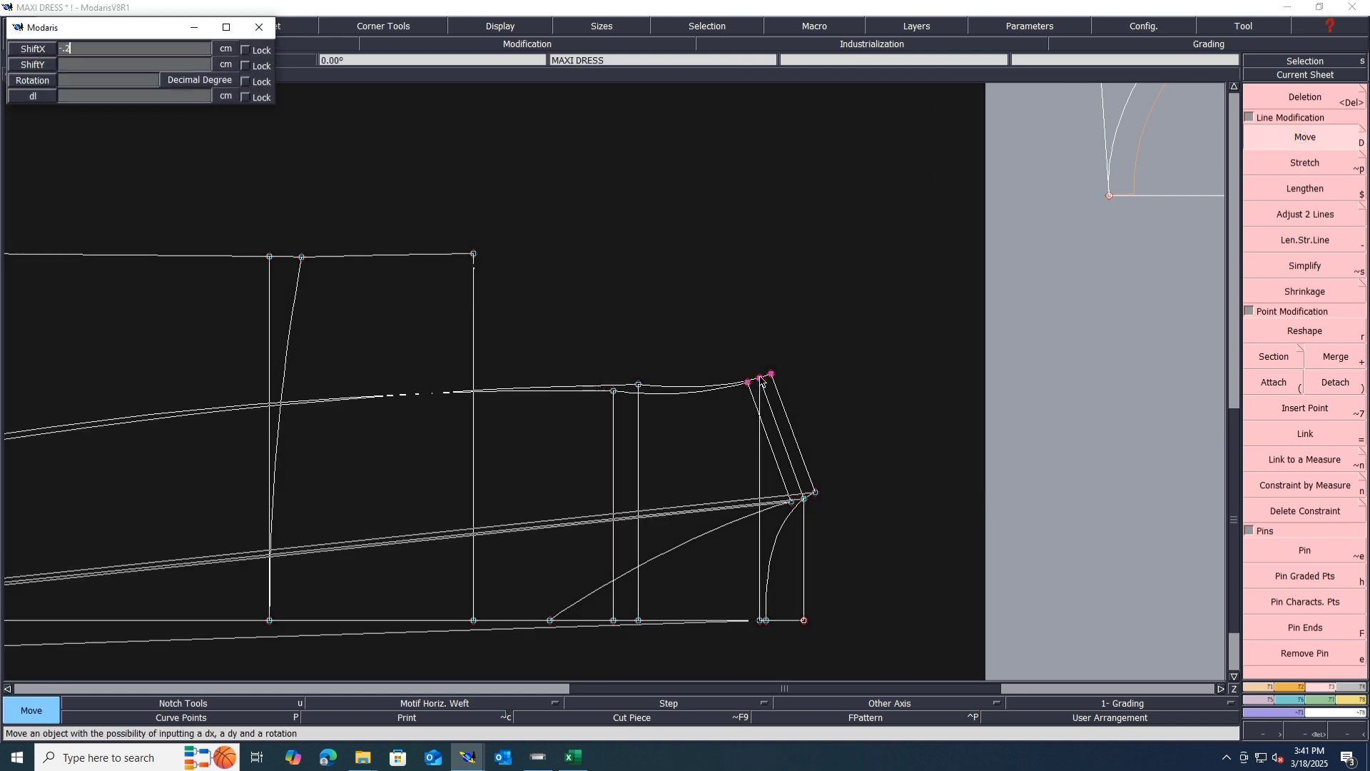
type("5")
key("Return")
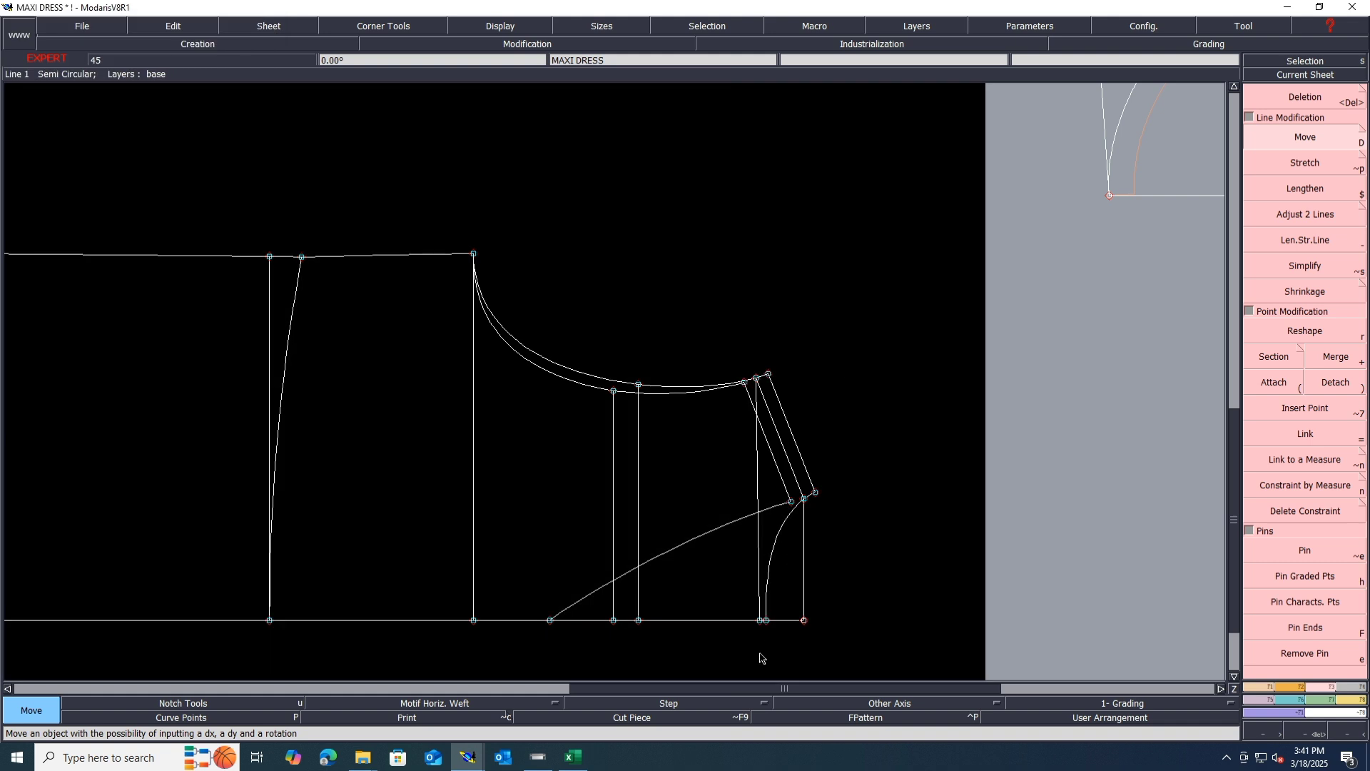
Align the foot of the vertical guide line with the moved middle shoulder point, and save the model despite the warnings
key("8")
left_click(756, 377)
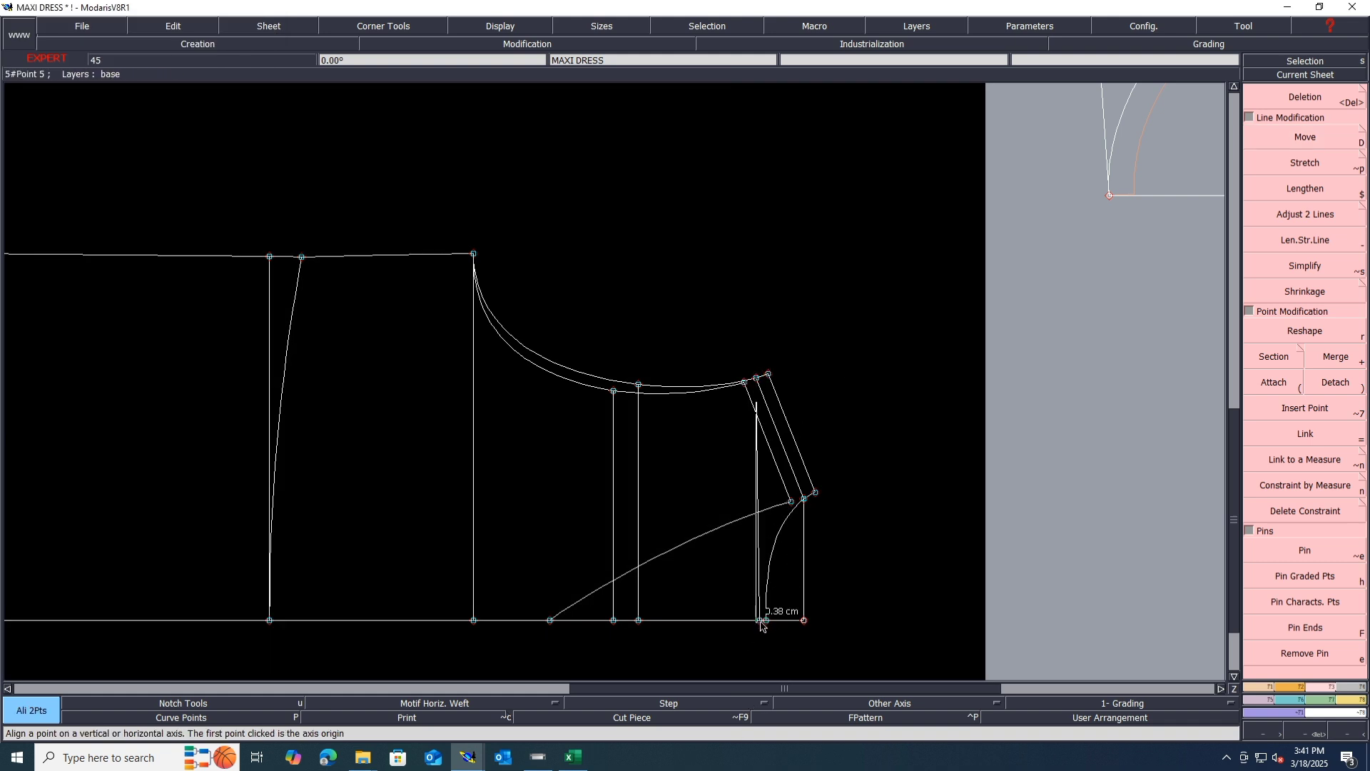
left_click(760, 621)
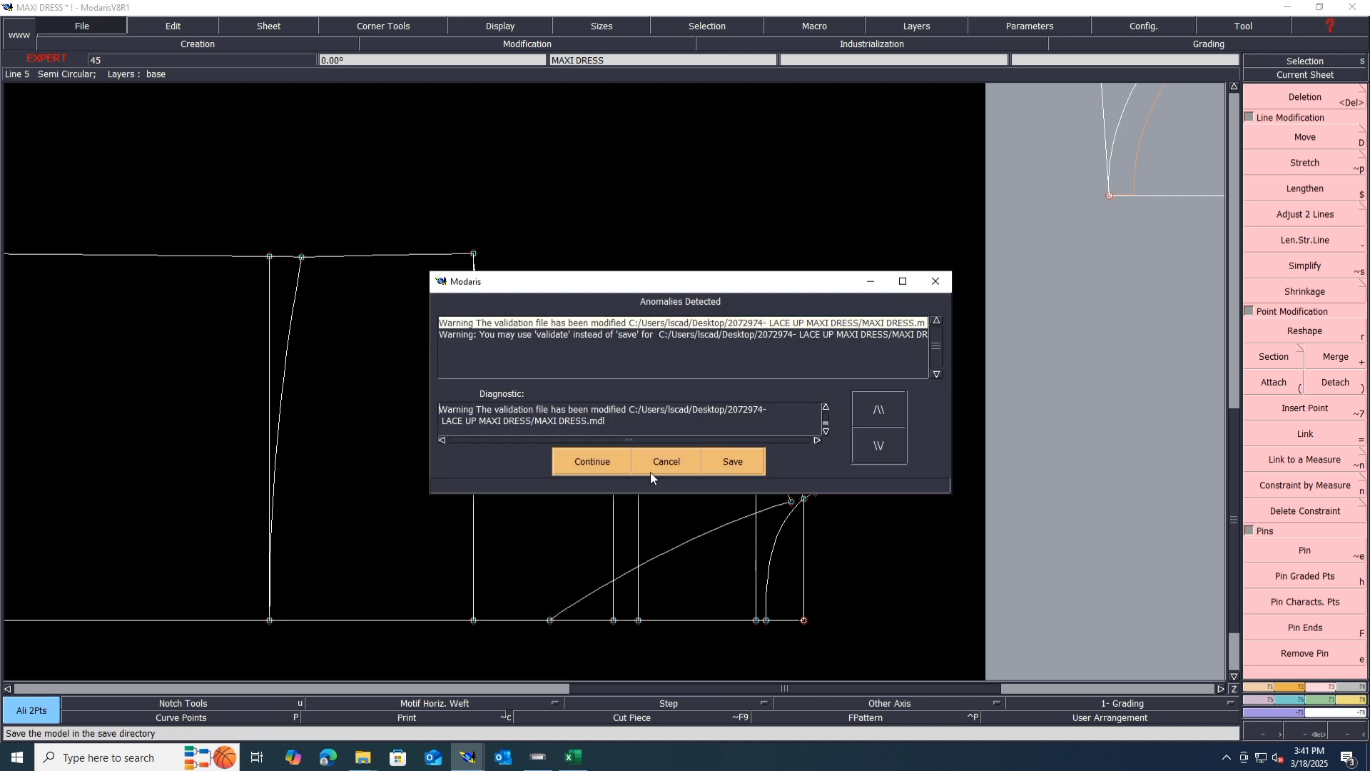
left_click(593, 459)
Reshape both bodice armhole curves with their tangent handles at the underarm point and the mid-armhole points
scroll(584, 346, "up", 2)
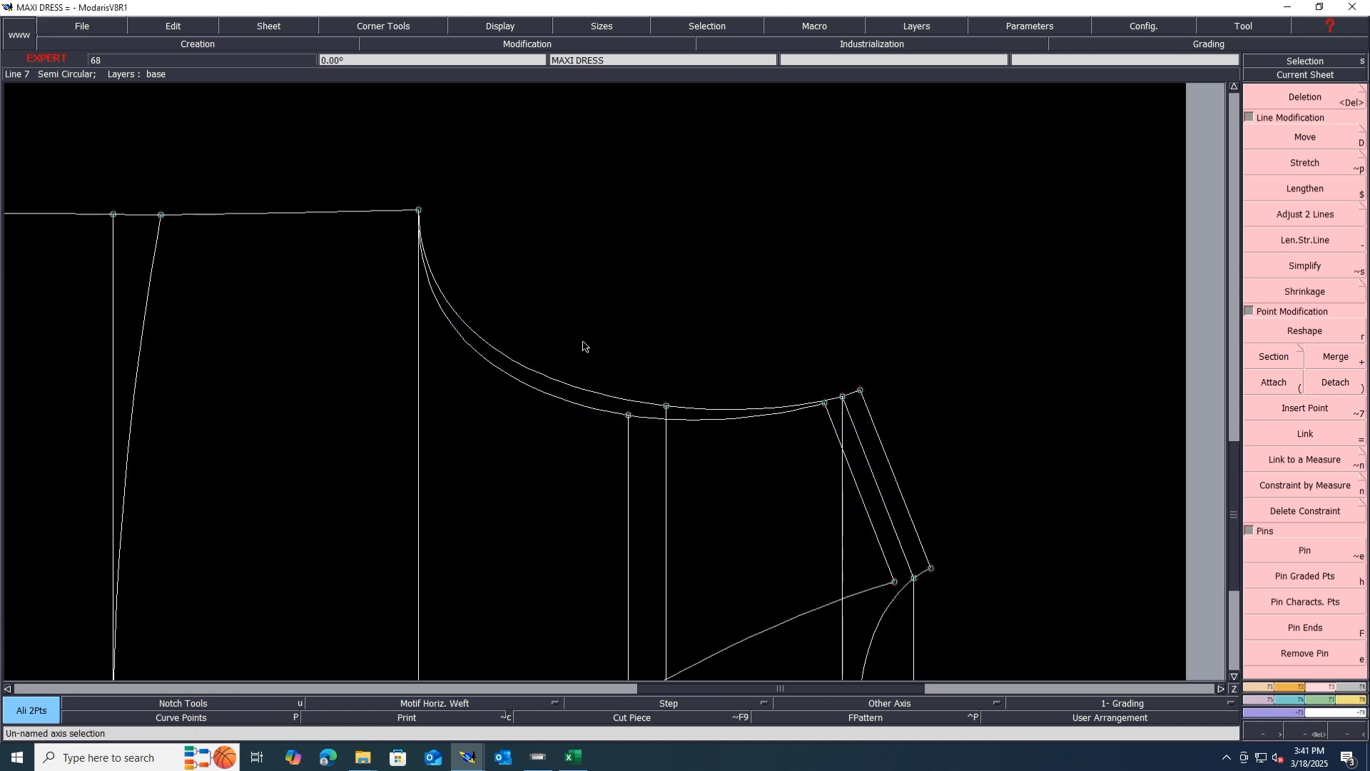
scroll(584, 346, "up", 2)
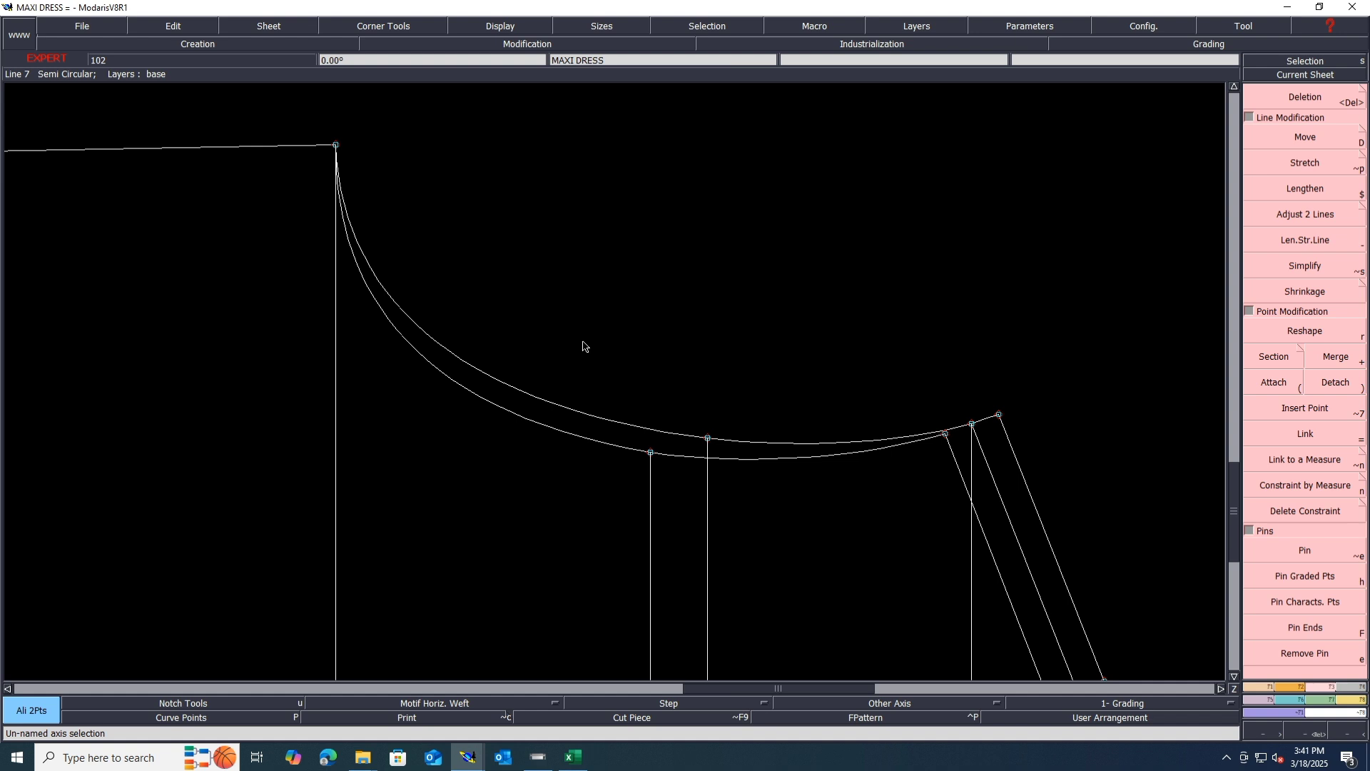
key("r")
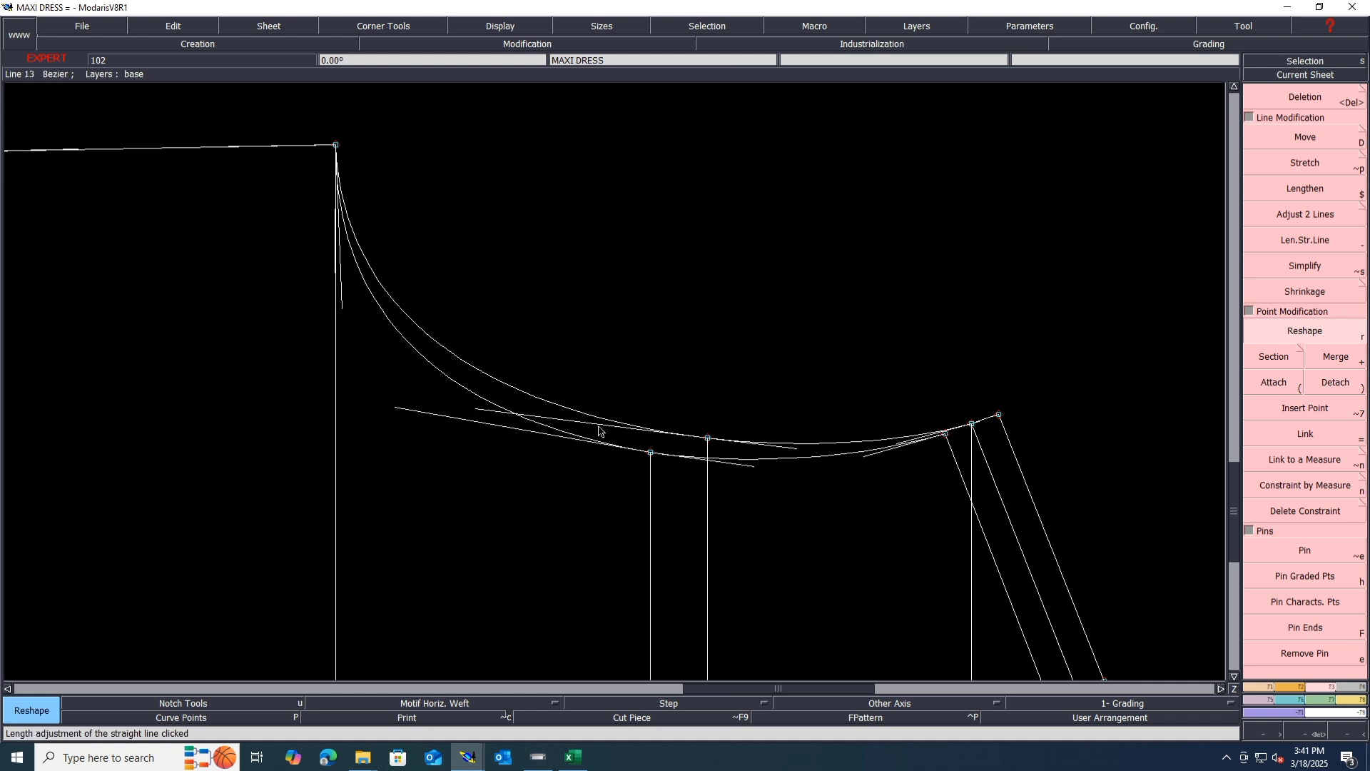
left_click(342, 308)
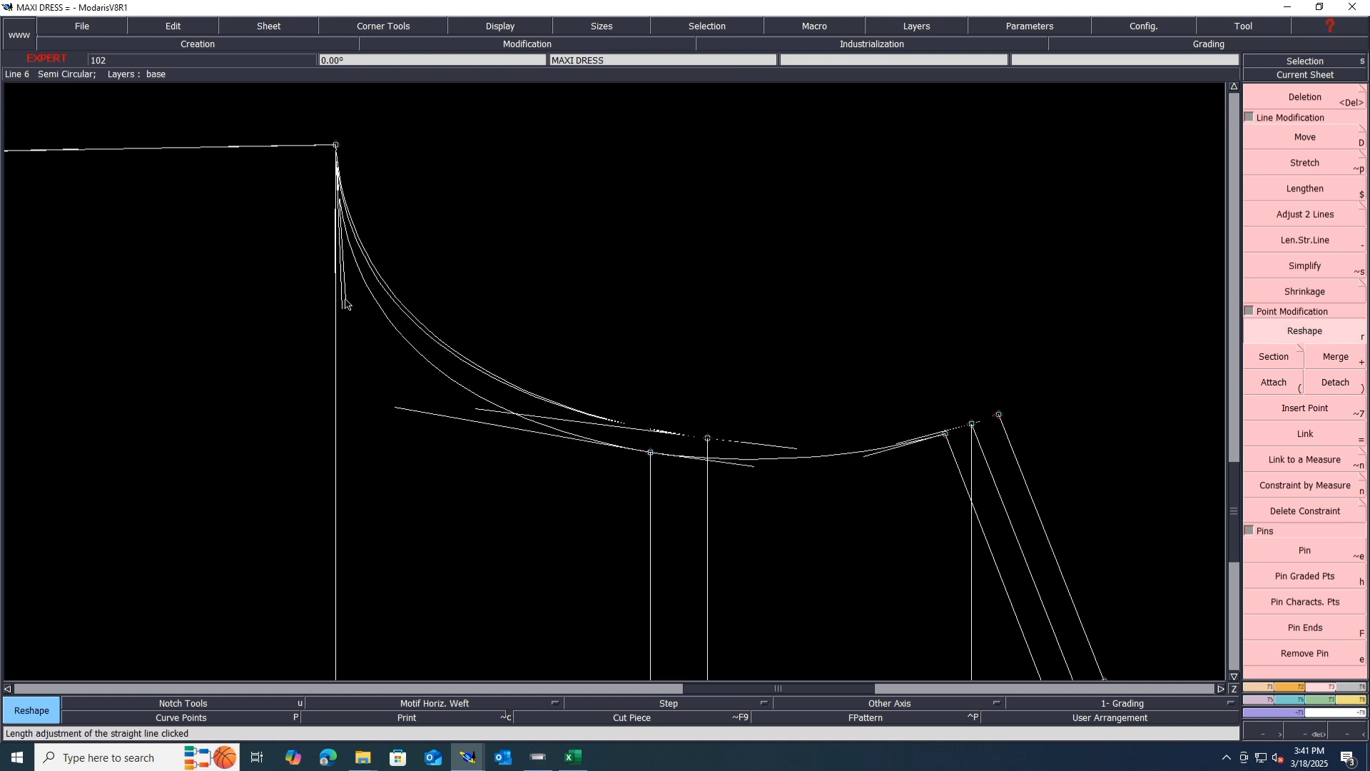
left_click(348, 299)
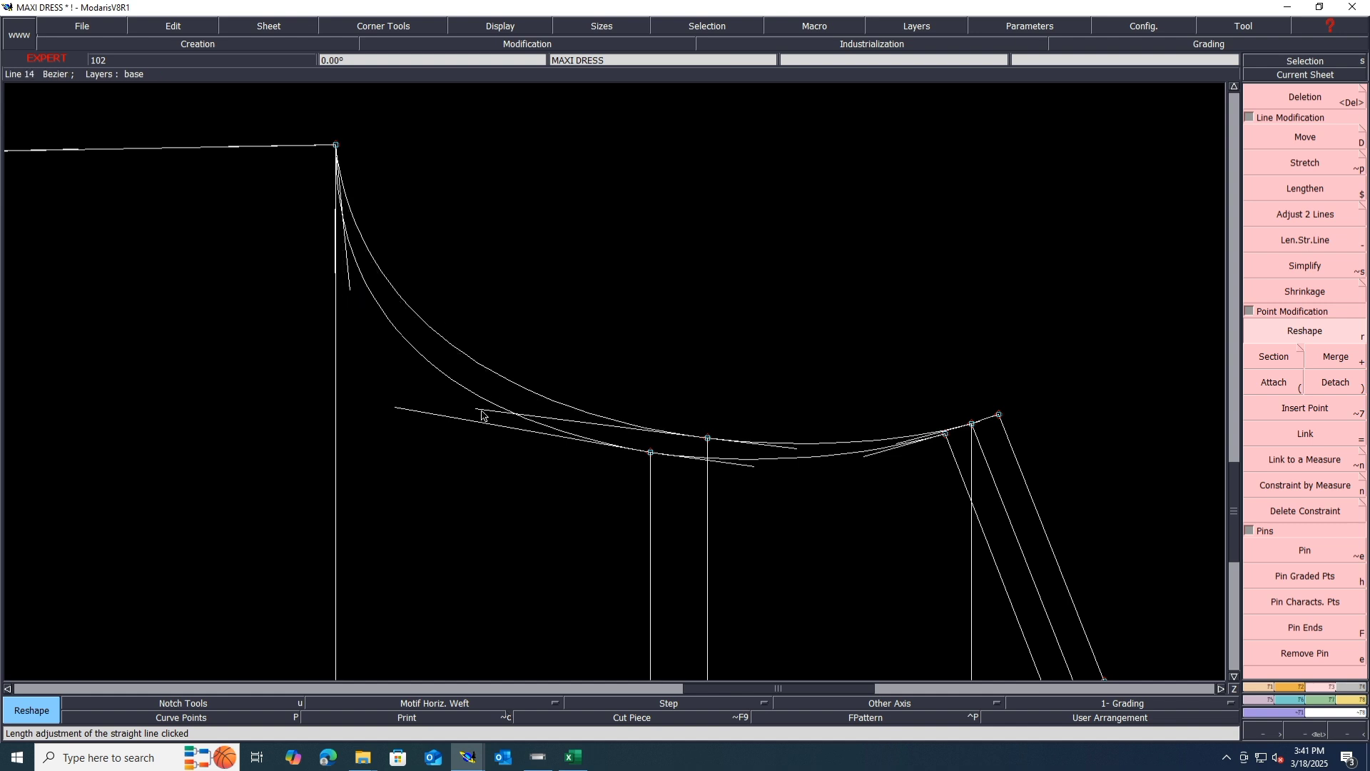
left_click(397, 408)
left_click(414, 409)
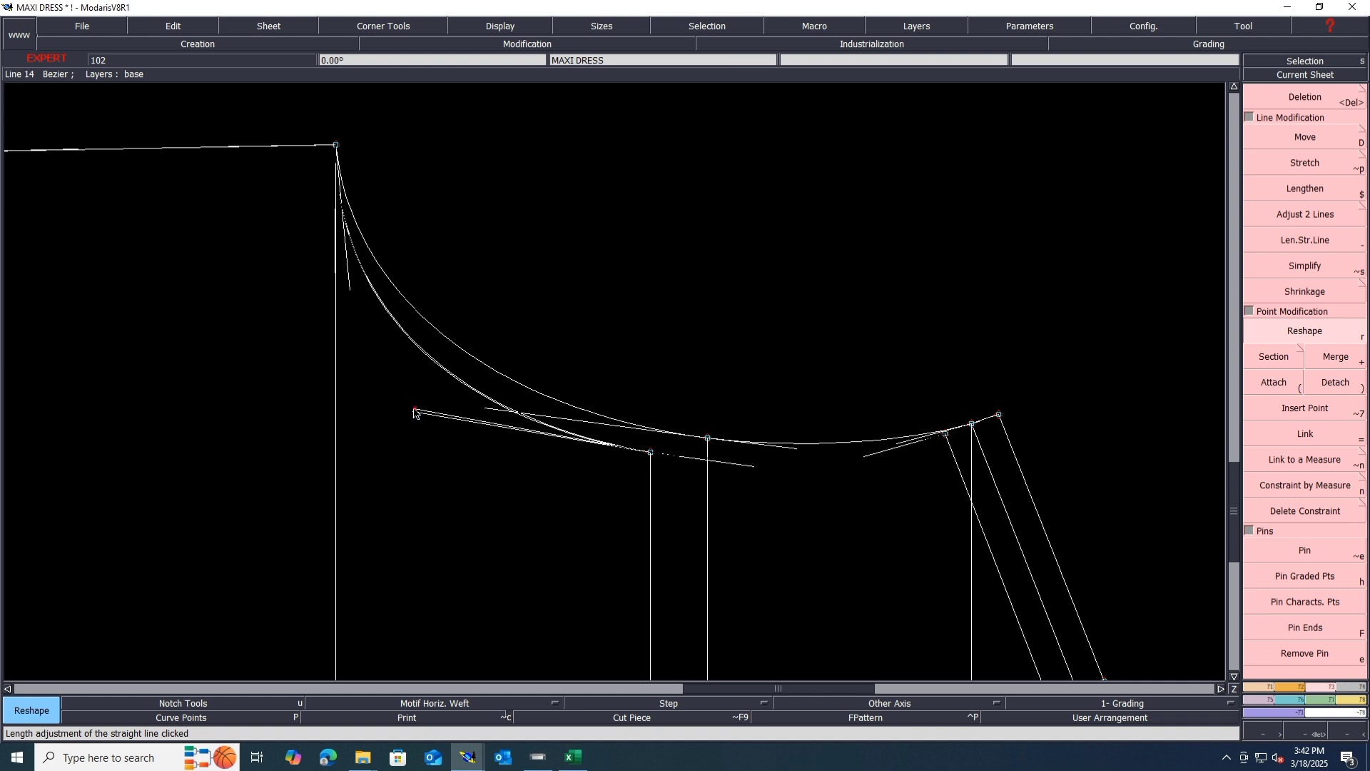
left_click(349, 287)
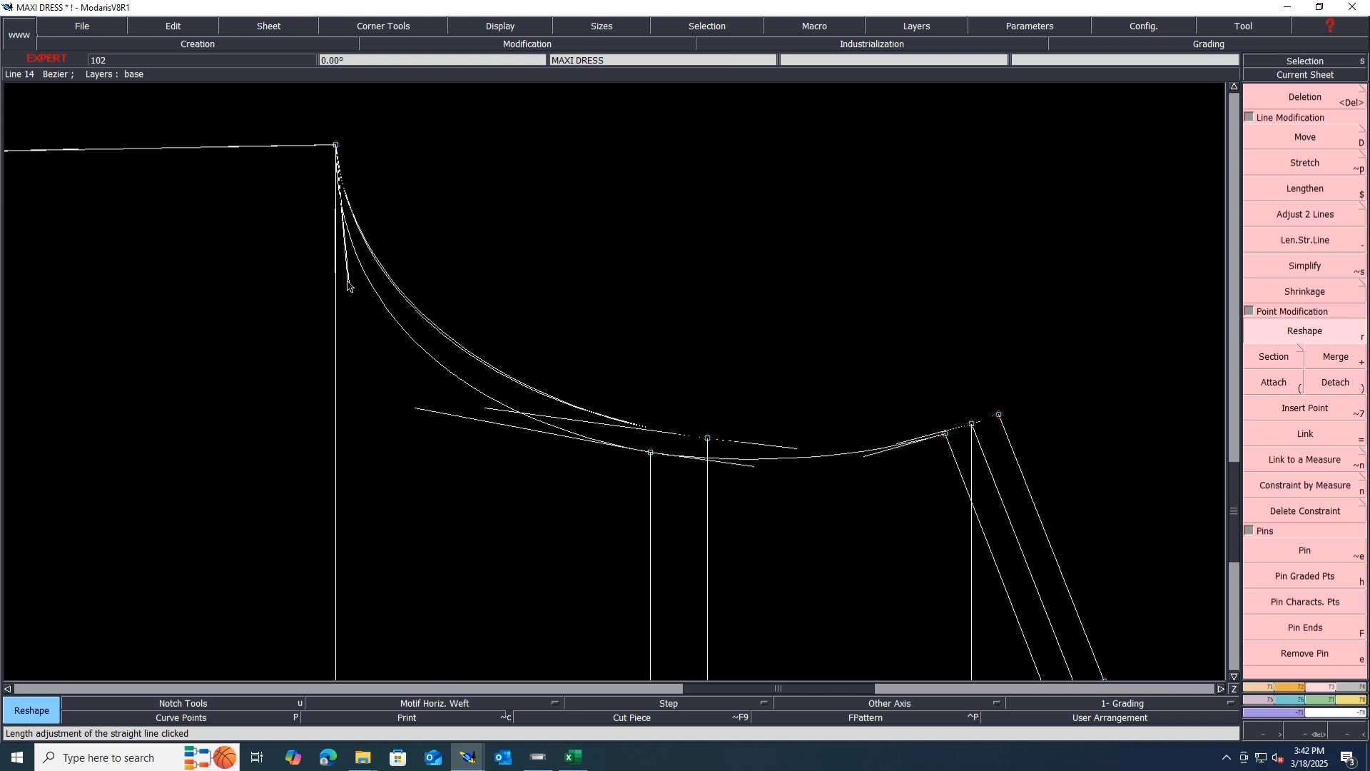
left_click(349, 283)
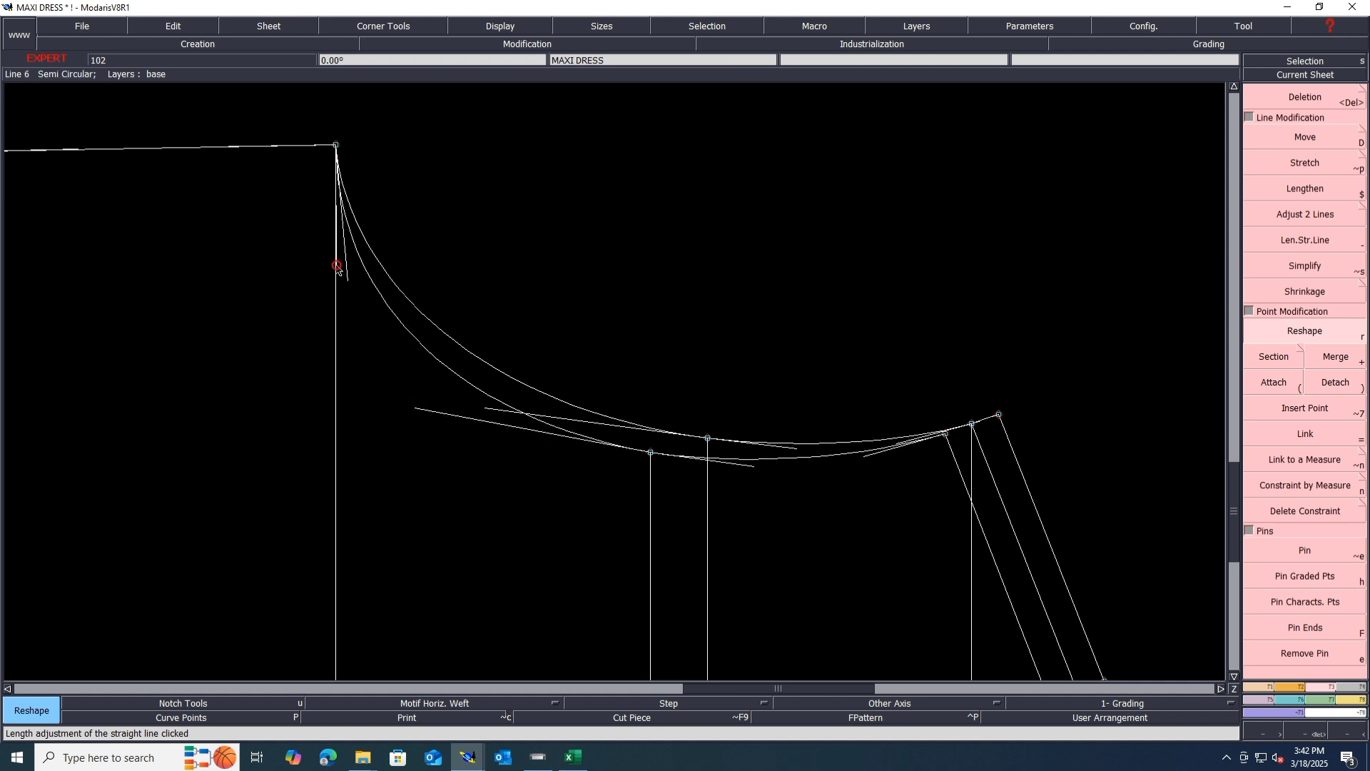
Save the reshaped armhole to the model, continuing past the anomaly warnings
scroll(516, 298, "down", 3)
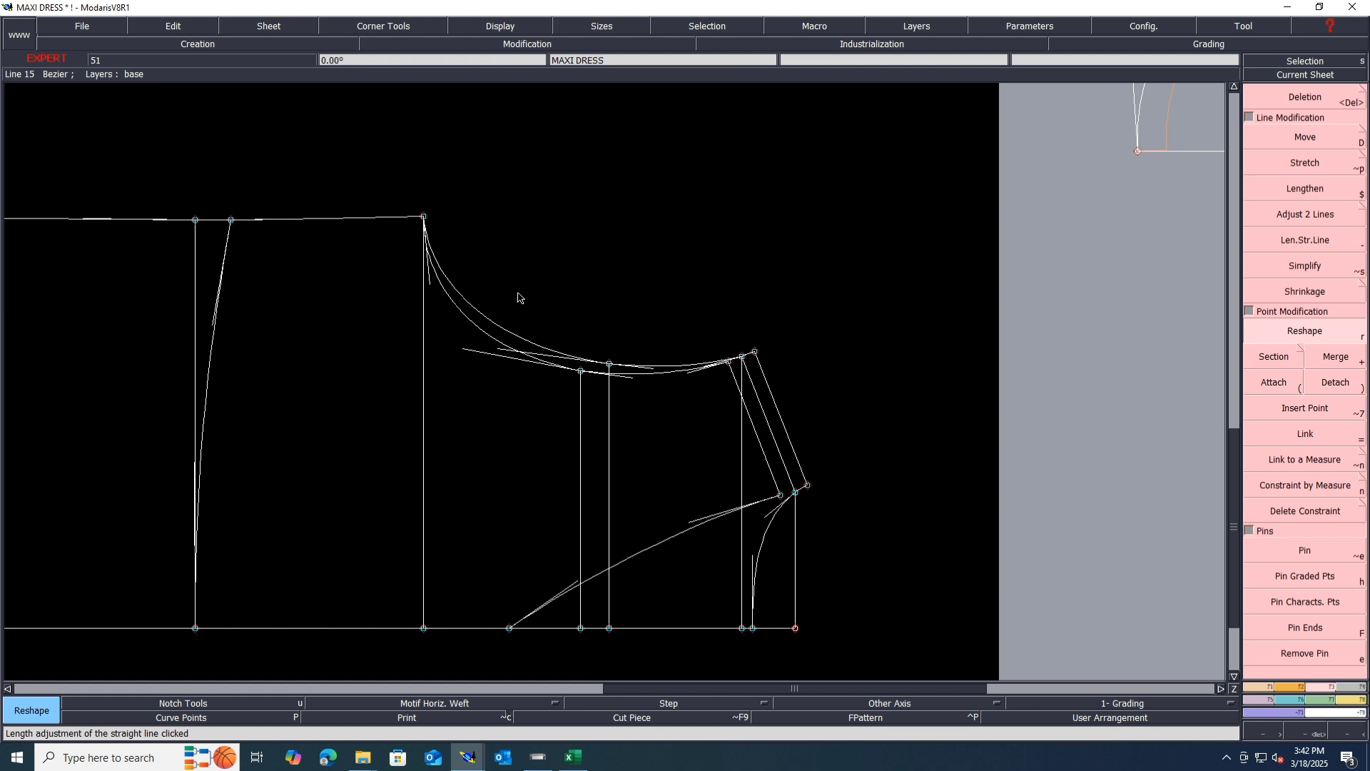
key("ctrl+s")
left_click(593, 461)
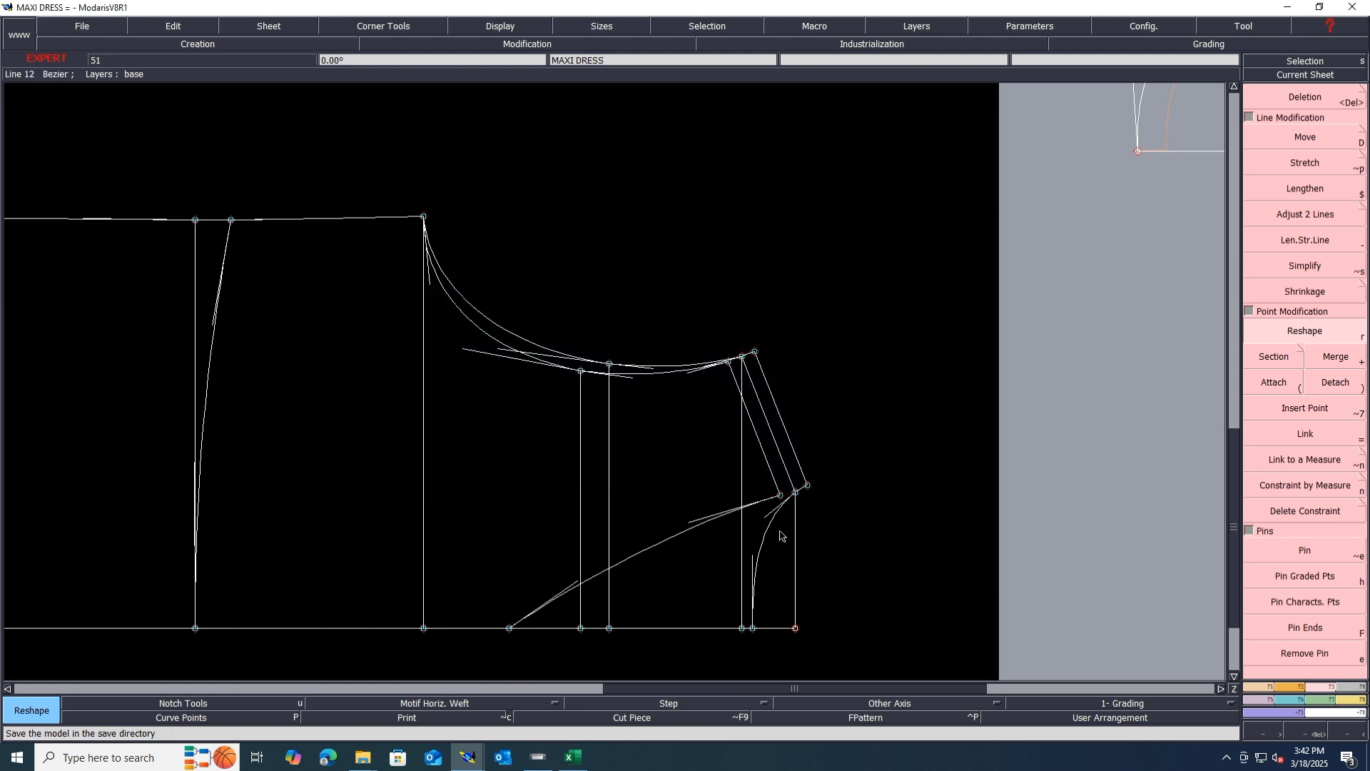
key("l")
left_click(796, 493)
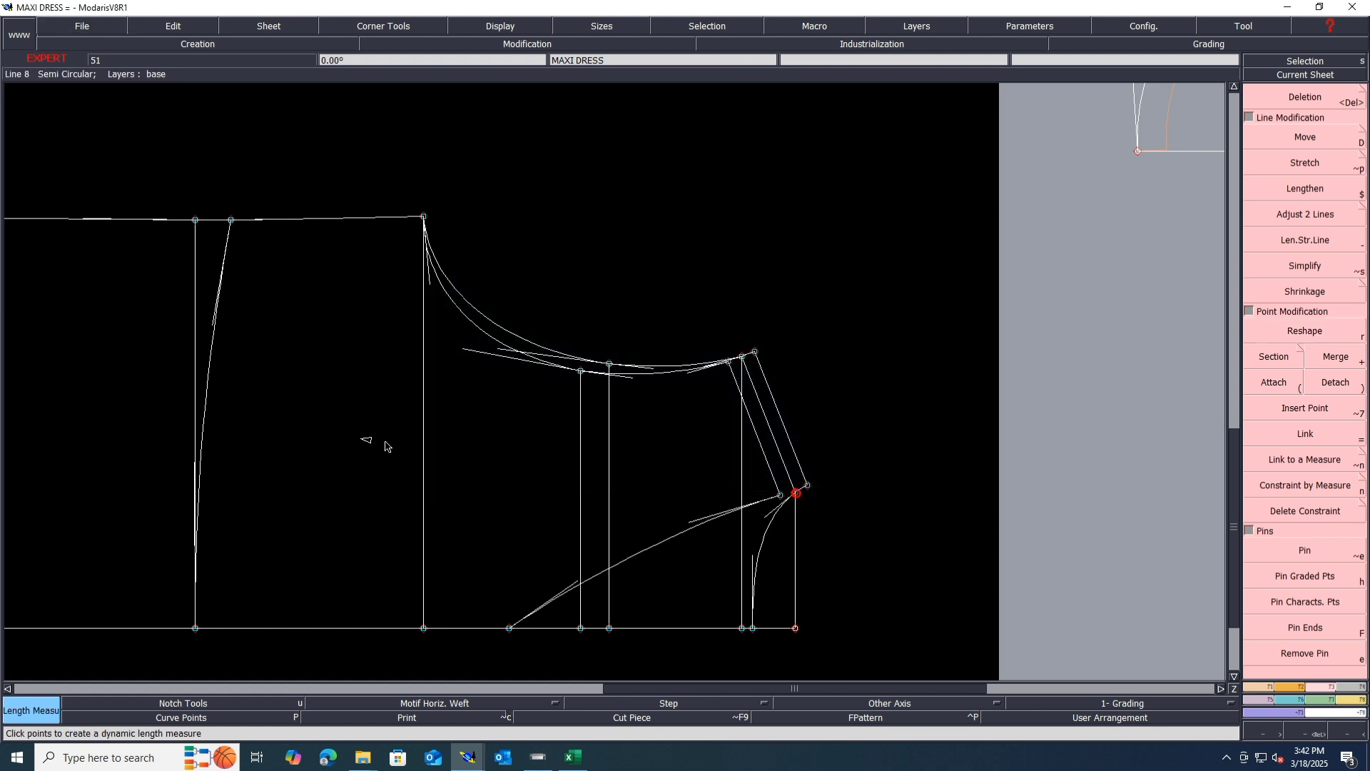
left_click(423, 494)
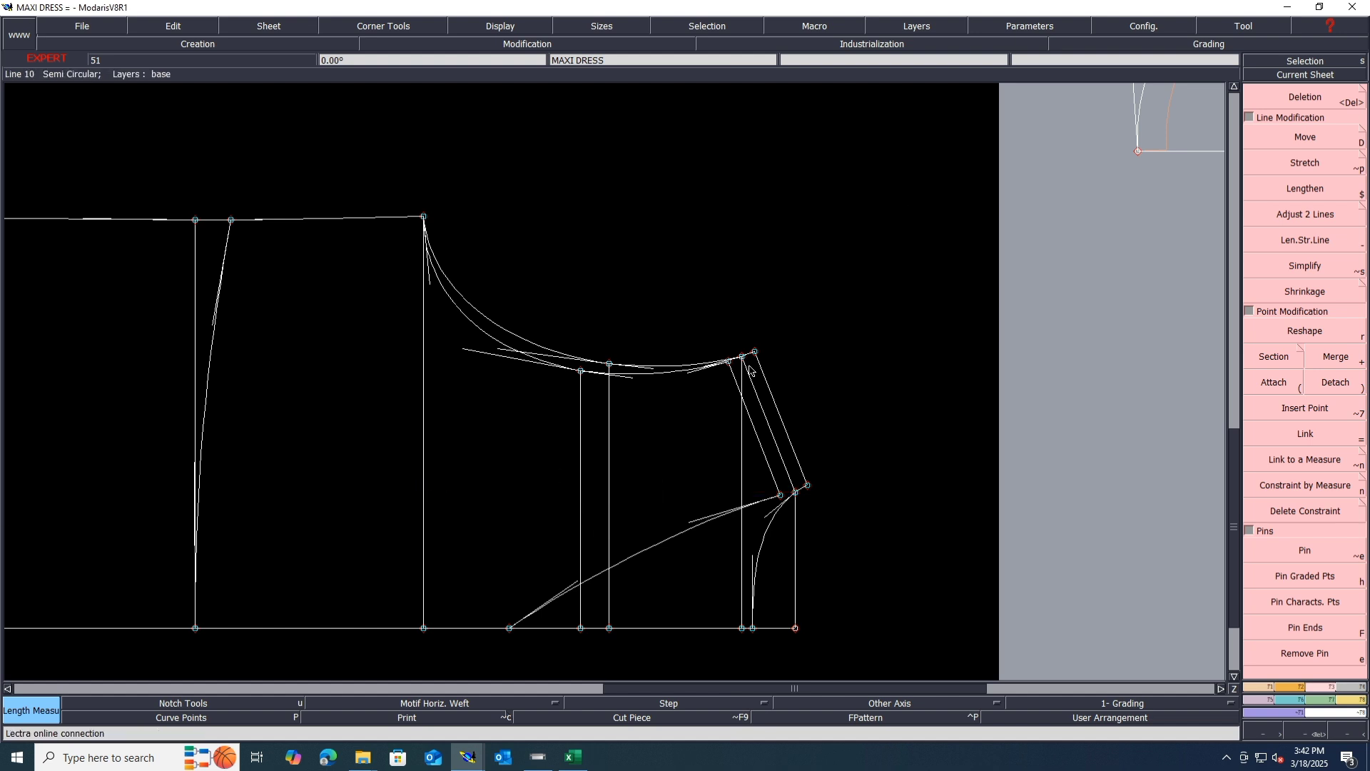
Create a symmetry axis on the middle shoulder line and mirror the lower armhole curve across it
right_click(1263, 606)
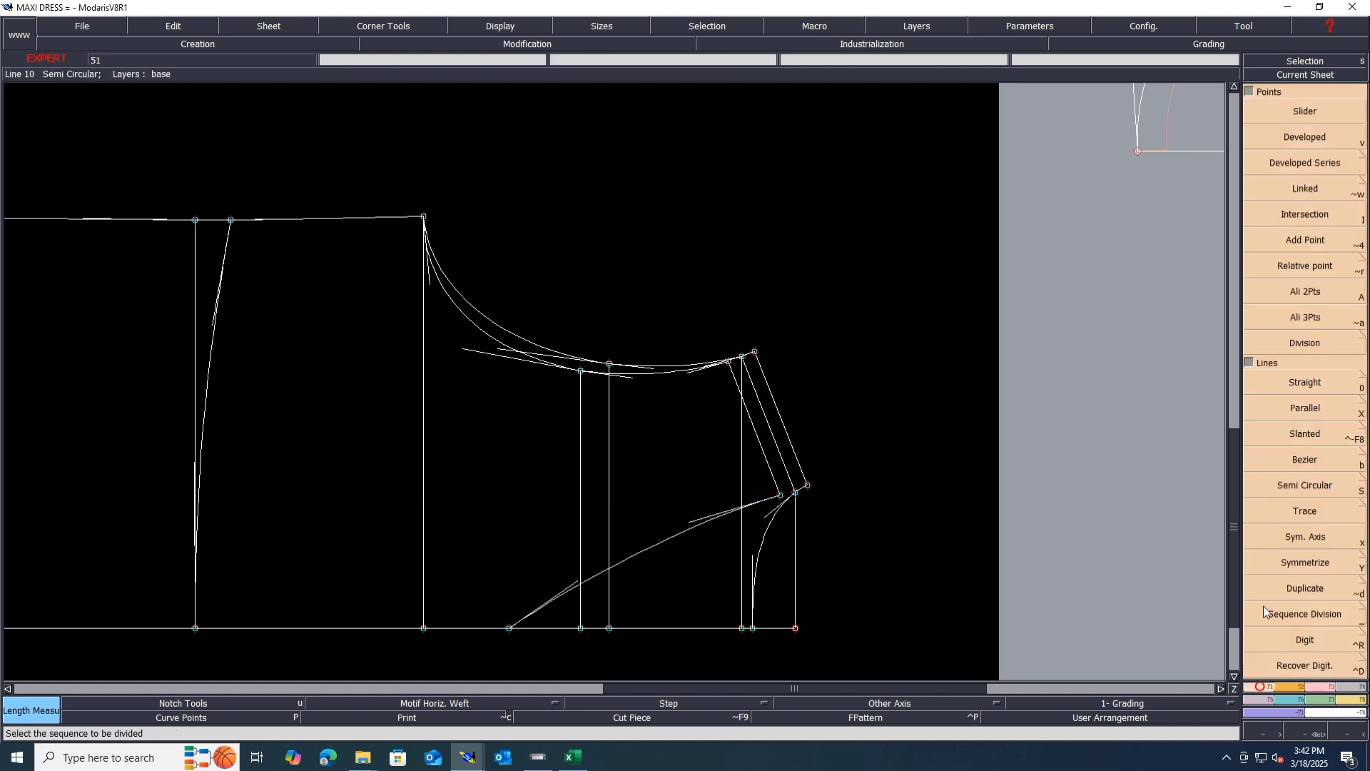
left_click(1305, 537)
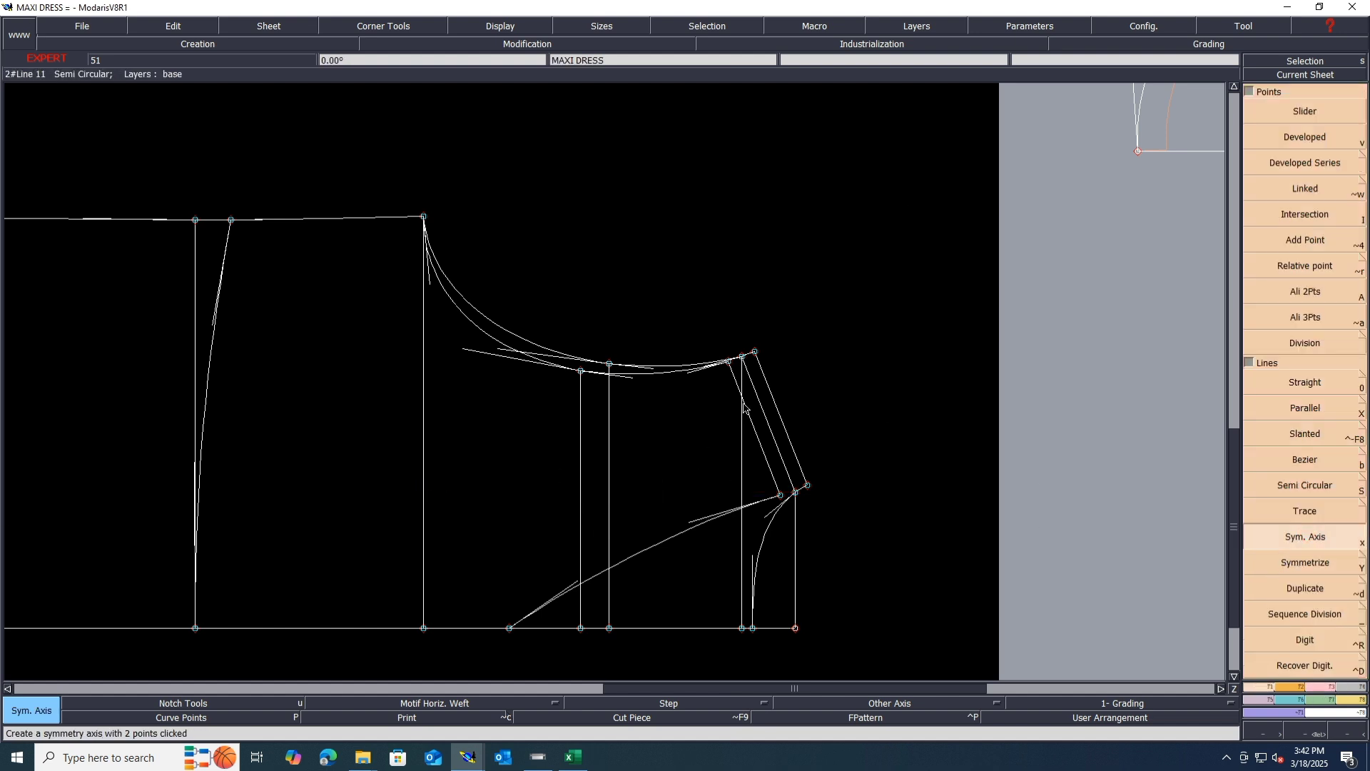
left_click(743, 357)
key("shift+y")
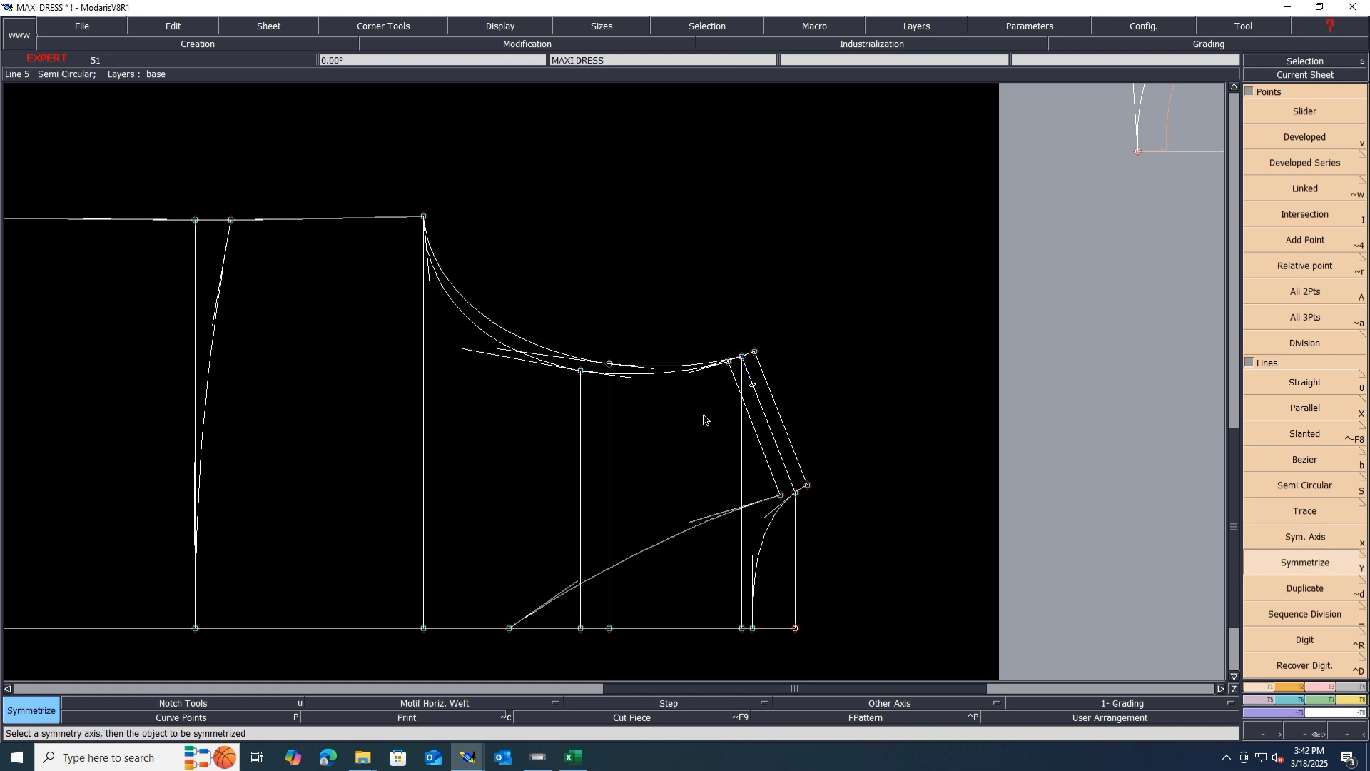
left_click(661, 377)
scroll(785, 353, "up", 2)
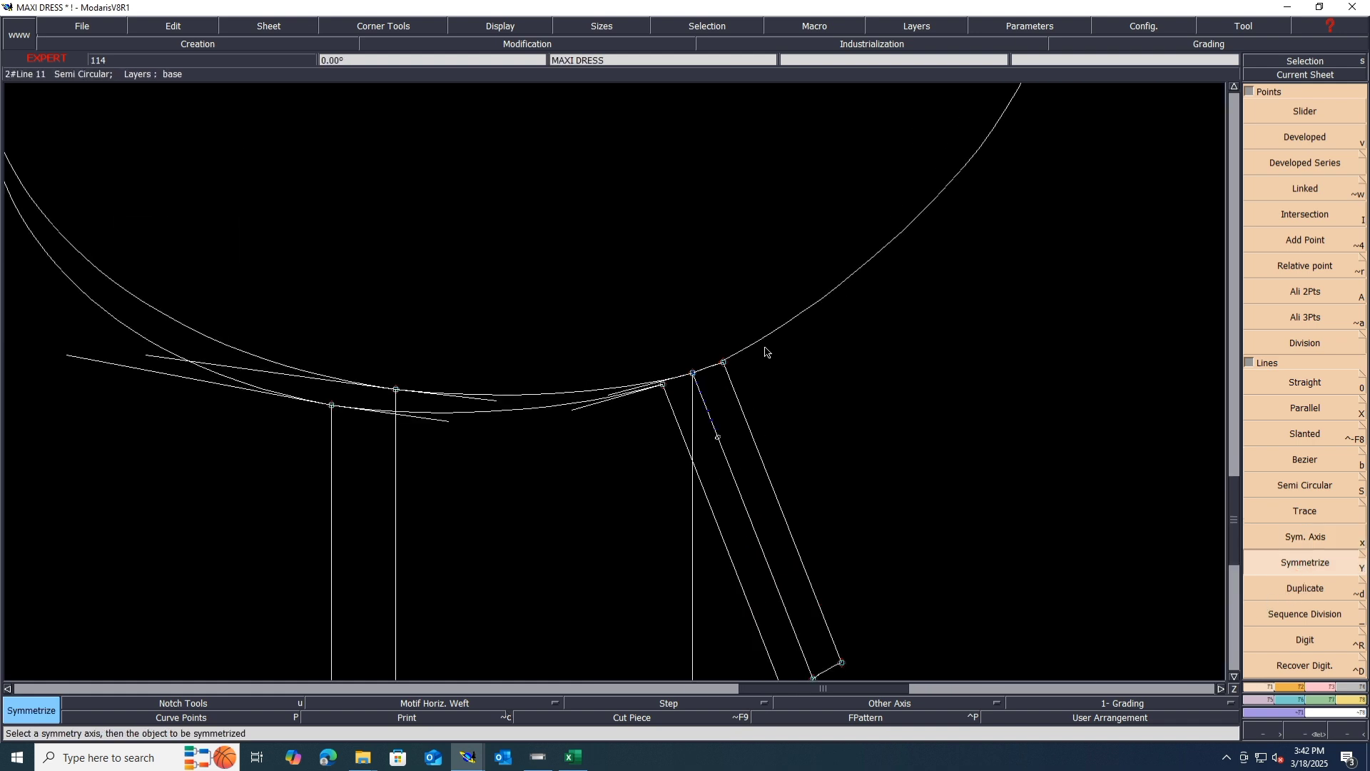
Reshape the lower shoulder point by moving it down about 0.04 cm at the armhole end
scroll(688, 368, "up", 3)
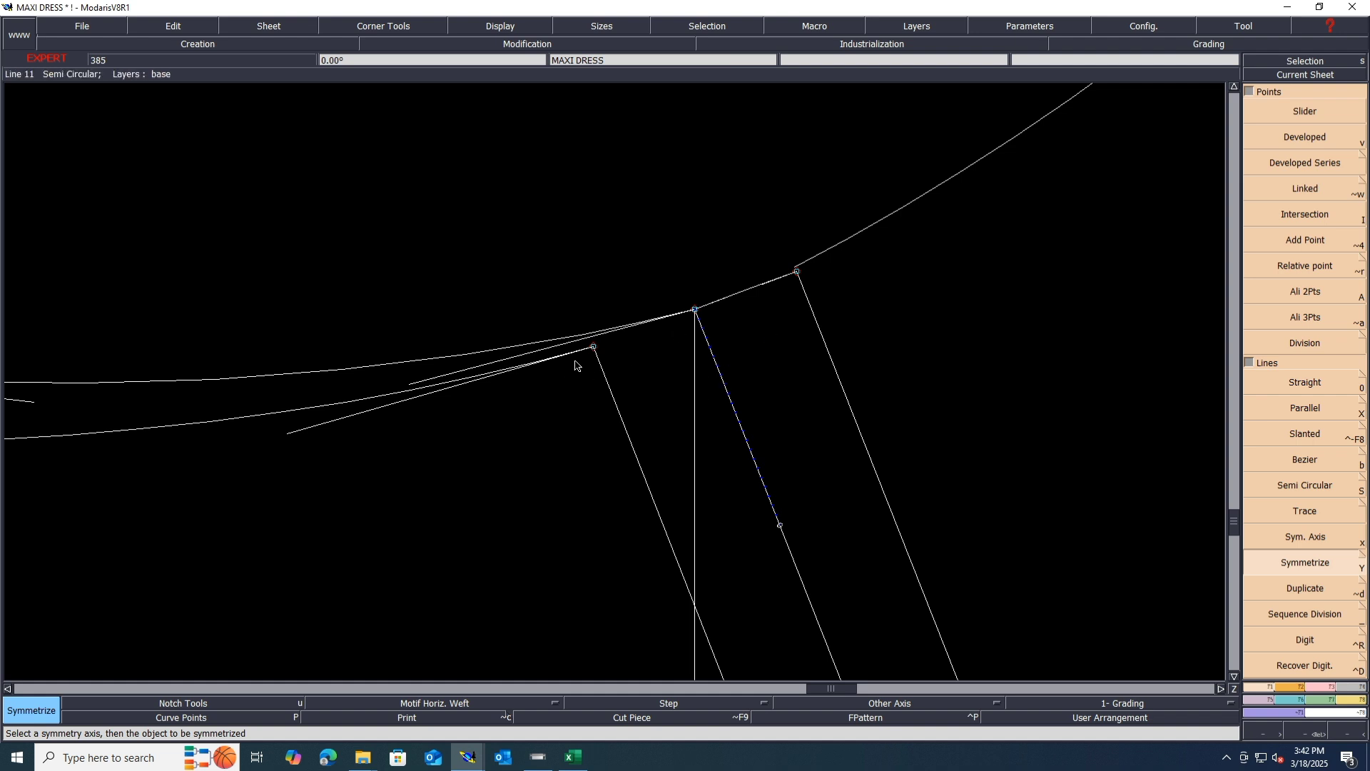
key("Escape")
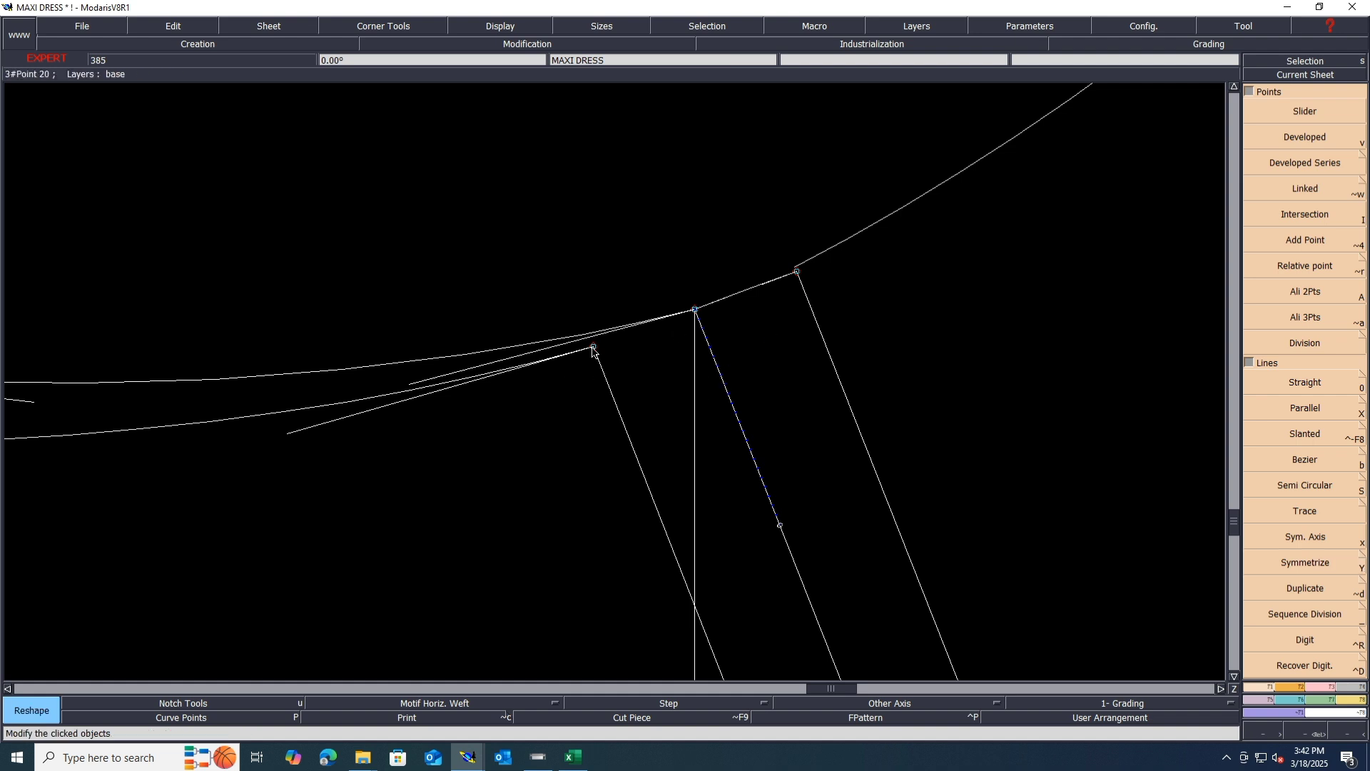
left_click(594, 349)
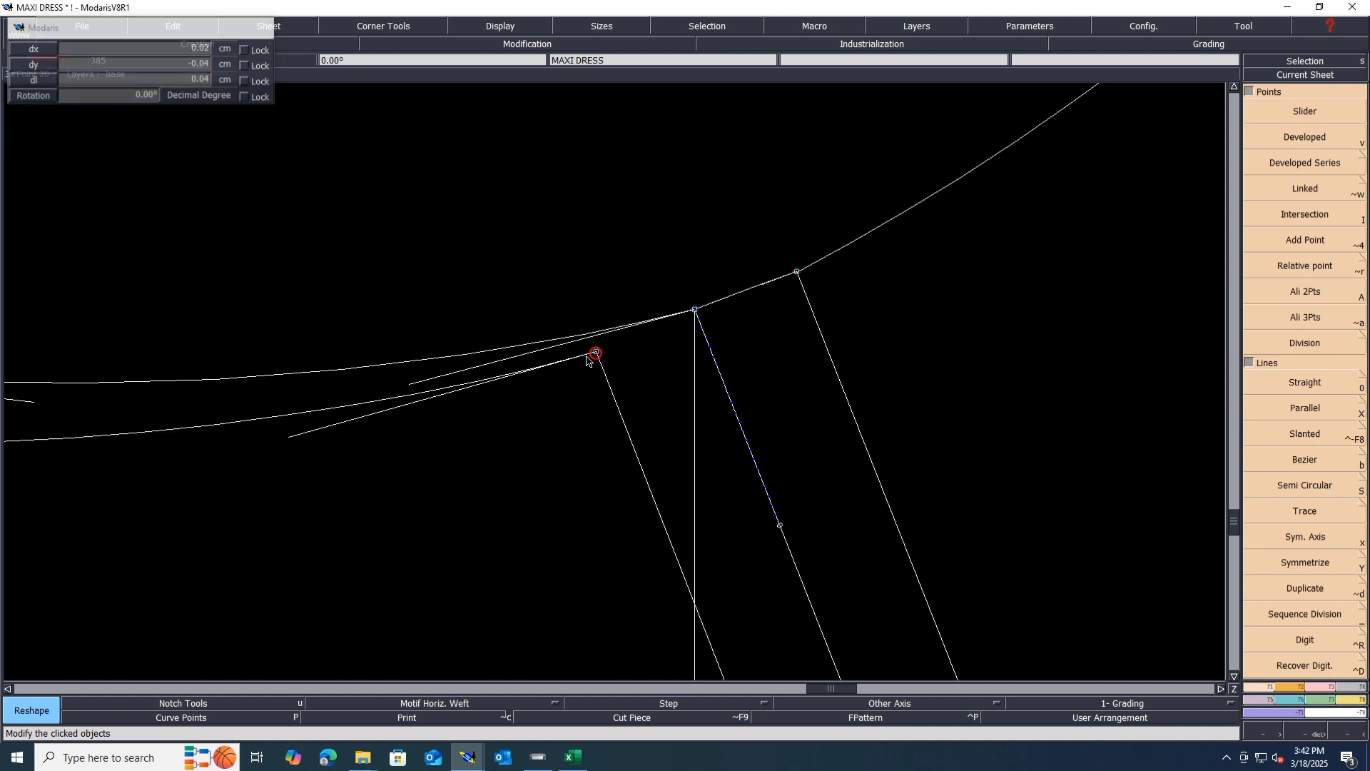
left_click(596, 352)
scroll(770, 289, "up", 1)
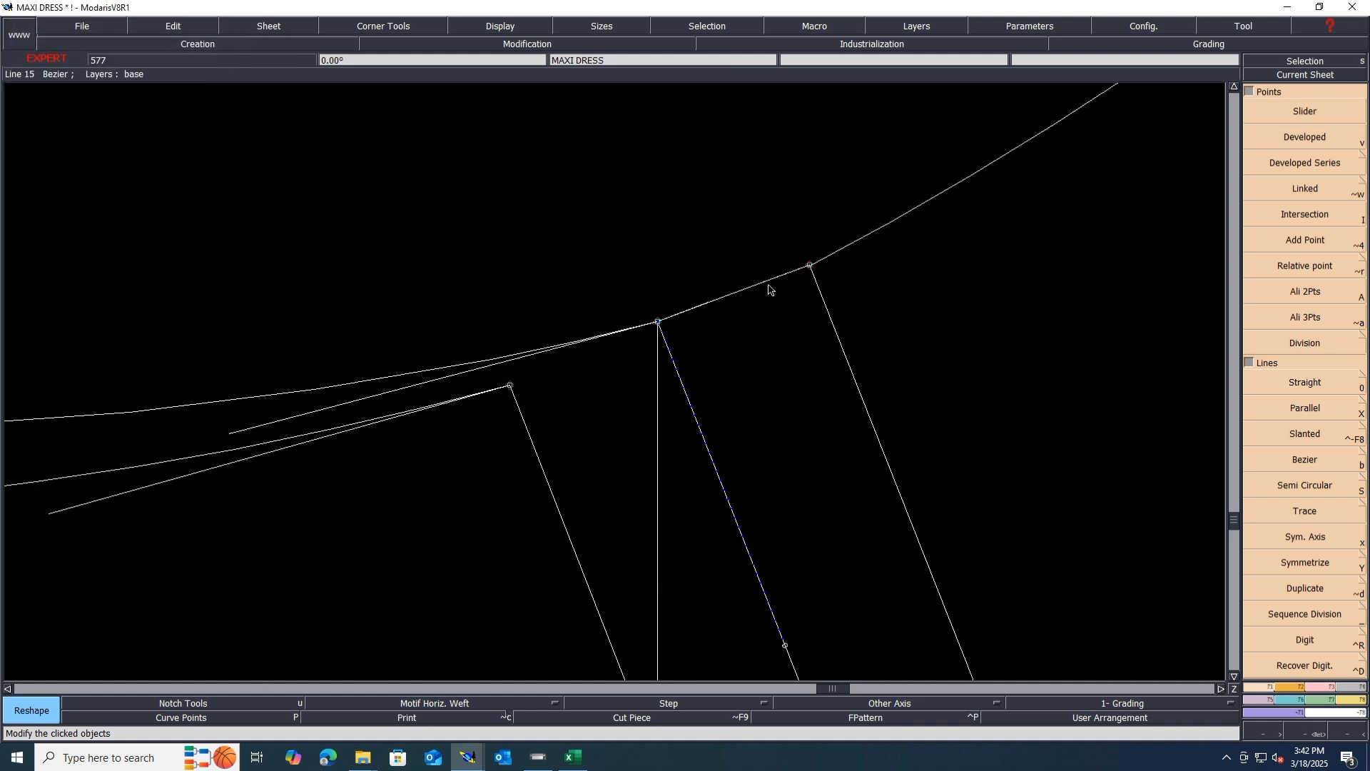
Reshape the short armhole segment between the middle and upper shoulder points with its tangent handles so it flows into the mirrored curve
left_click(756, 288)
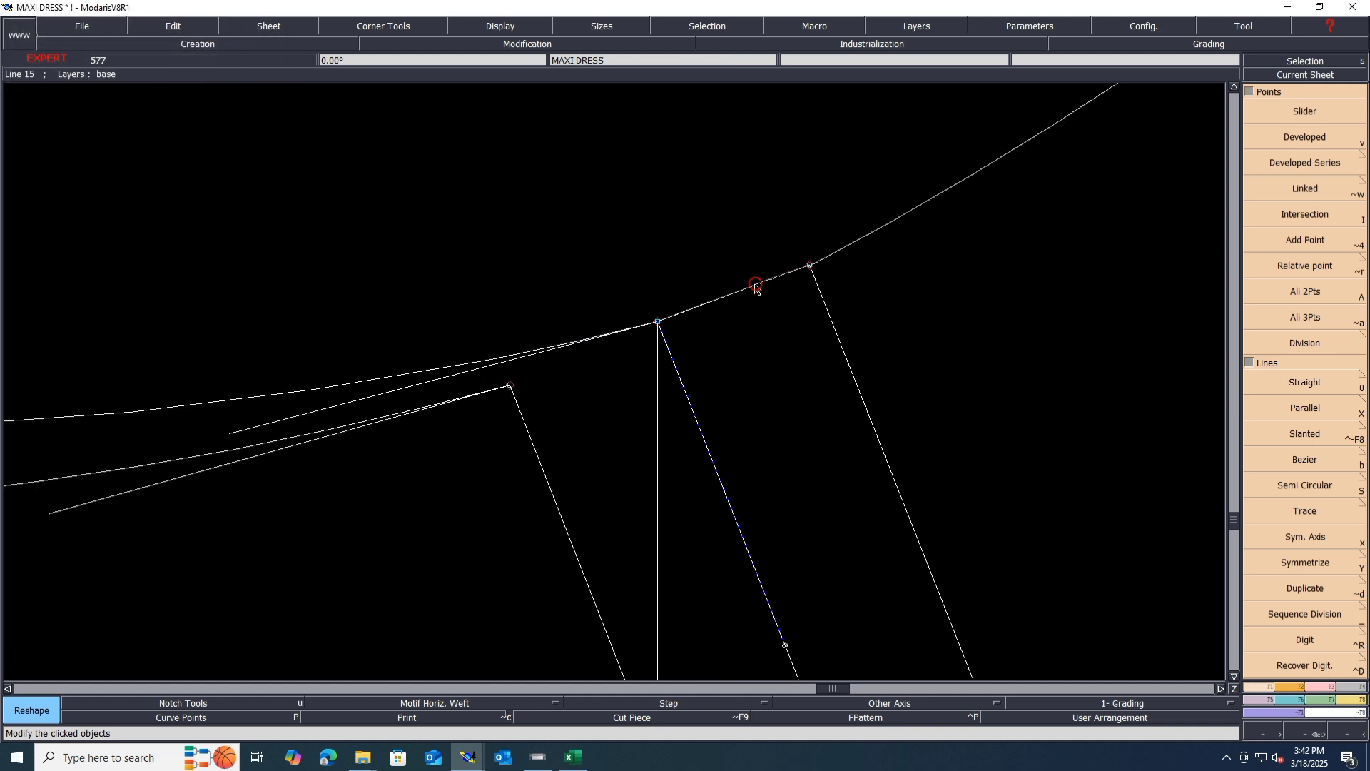
left_click(715, 303)
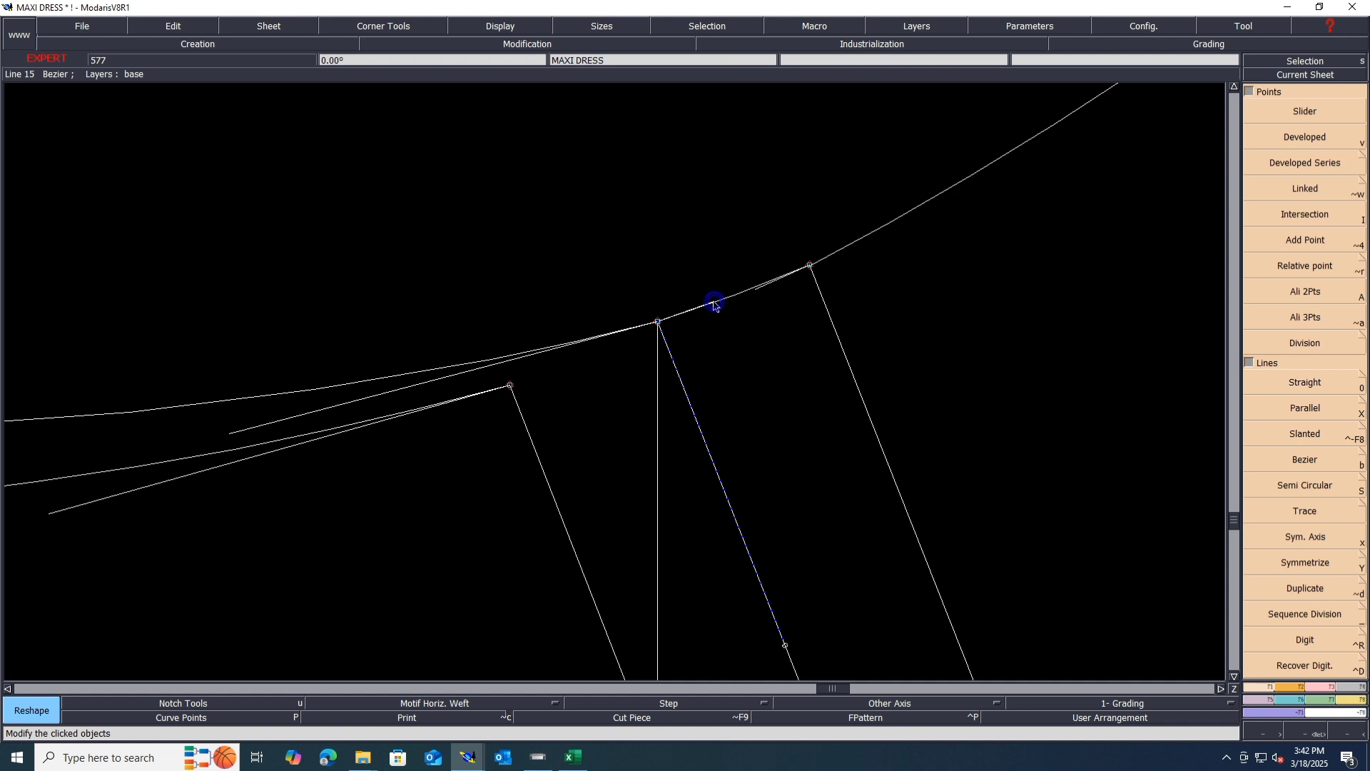
scroll(640, 275, "down", 8)
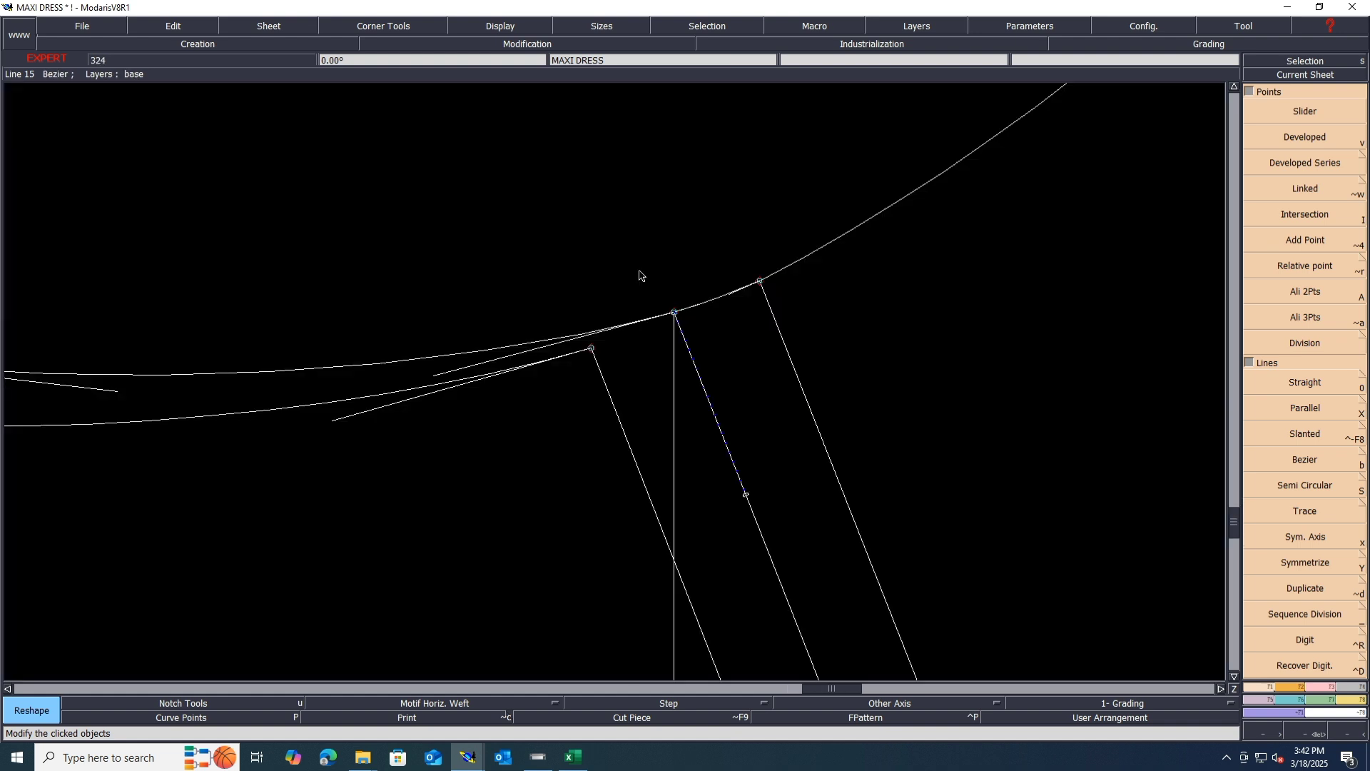
Try mirroring the lower neckline curve across the shoulder symmetry axis, and undo the mirrored copy
scroll(590, 275, "up", 4)
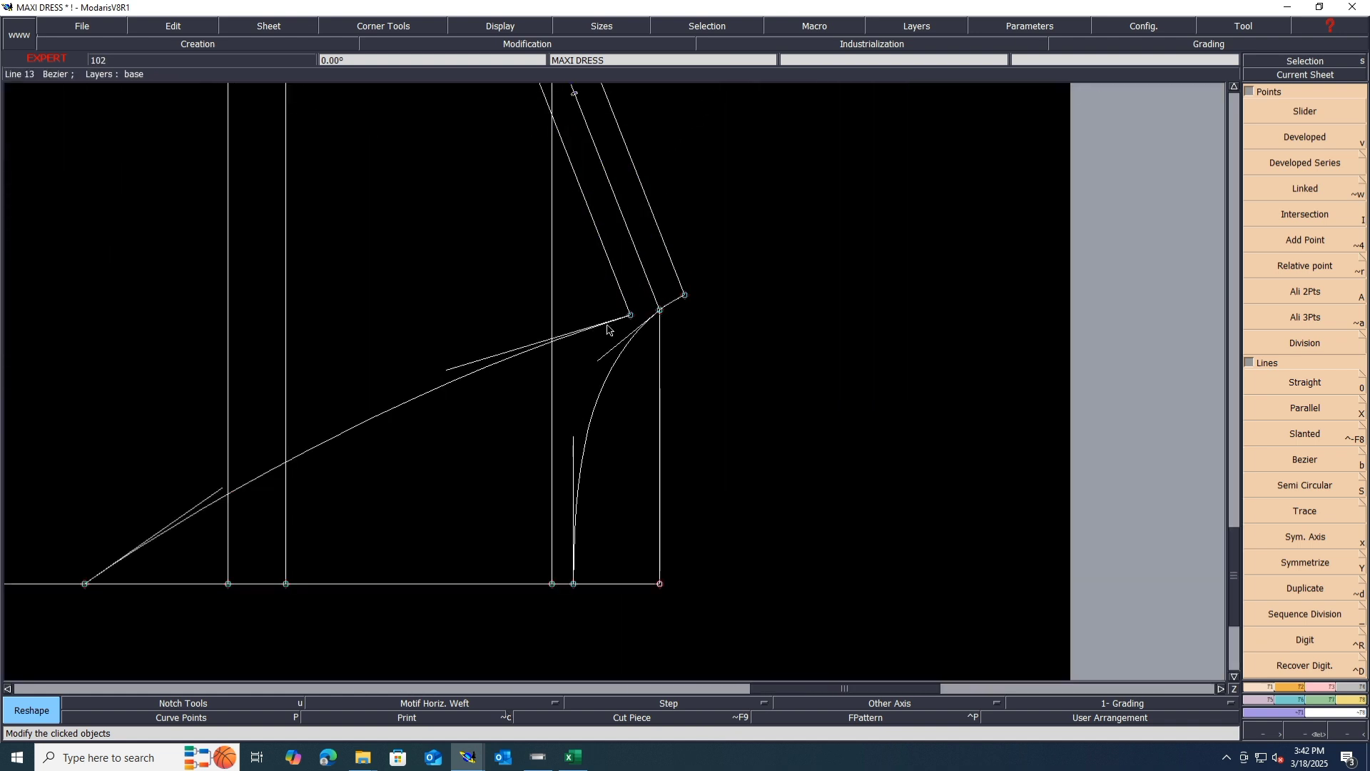
key("shift+y")
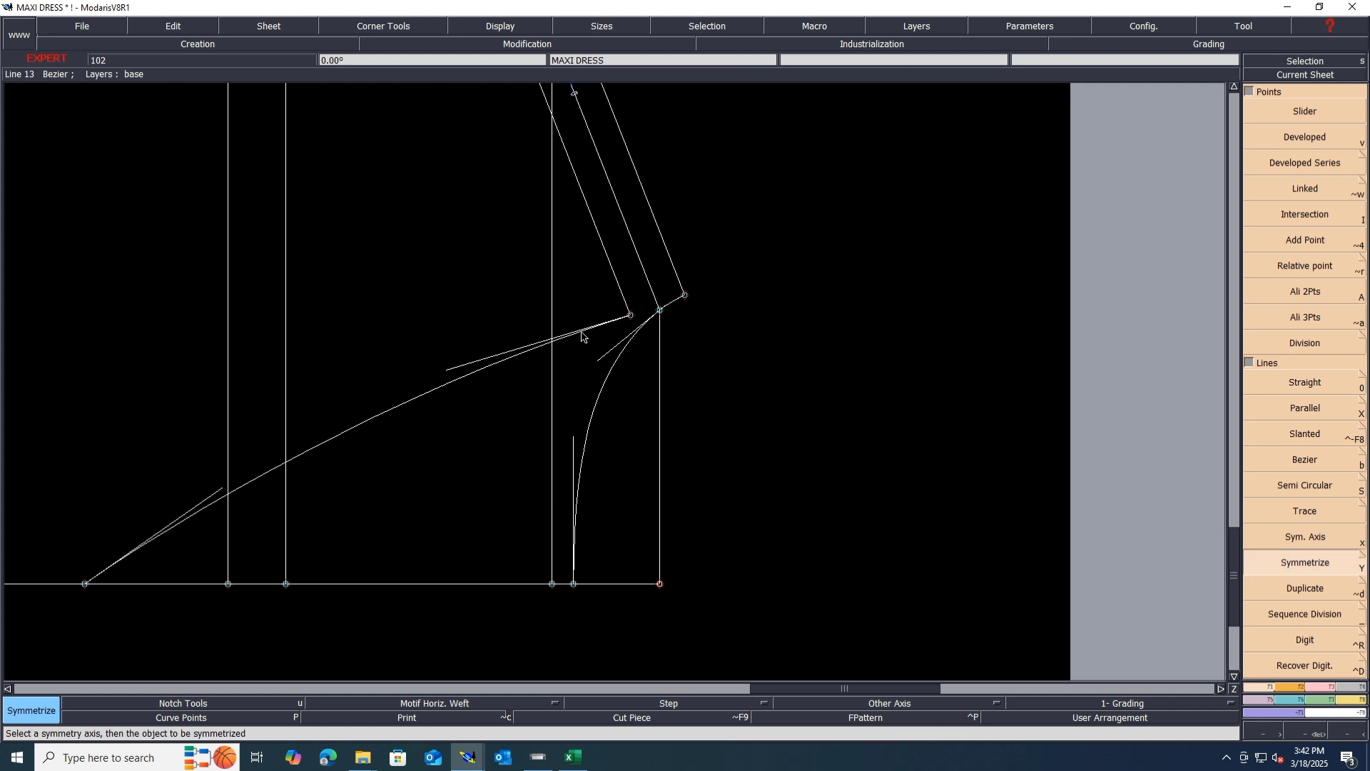
scroll(783, 340, "down", 2)
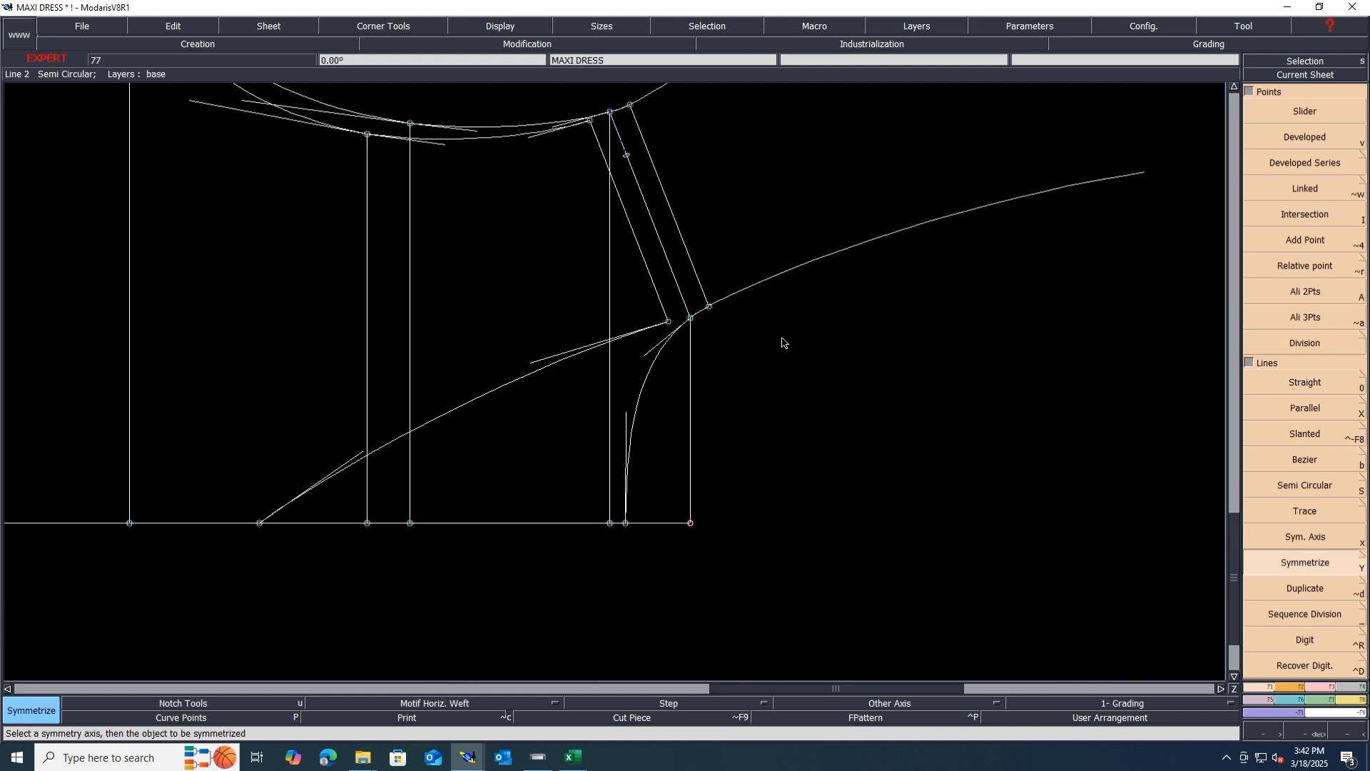
key("ctrl+z")
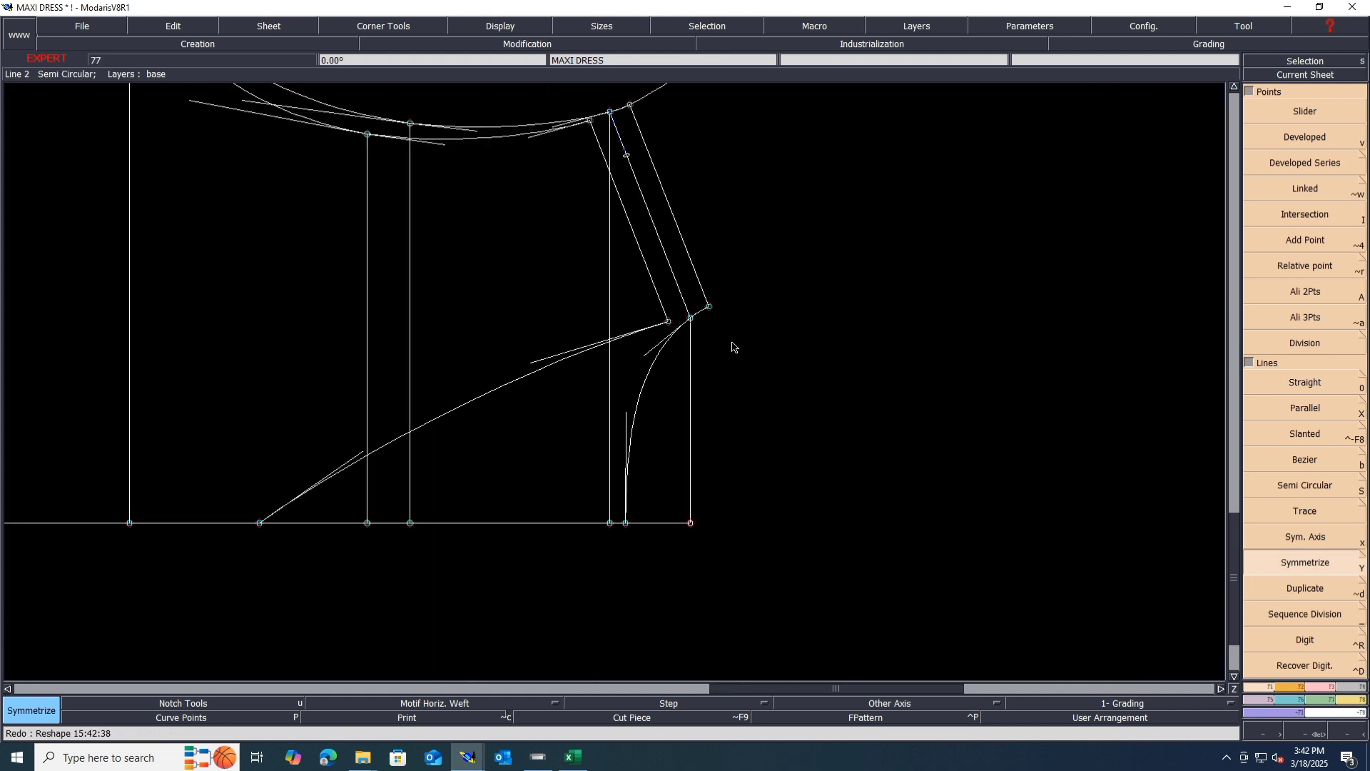
Try to remove the mirrored armhole curve and the symmetry axis with the Erase tool, and undo the erasures
scroll(721, 408, "down", 3)
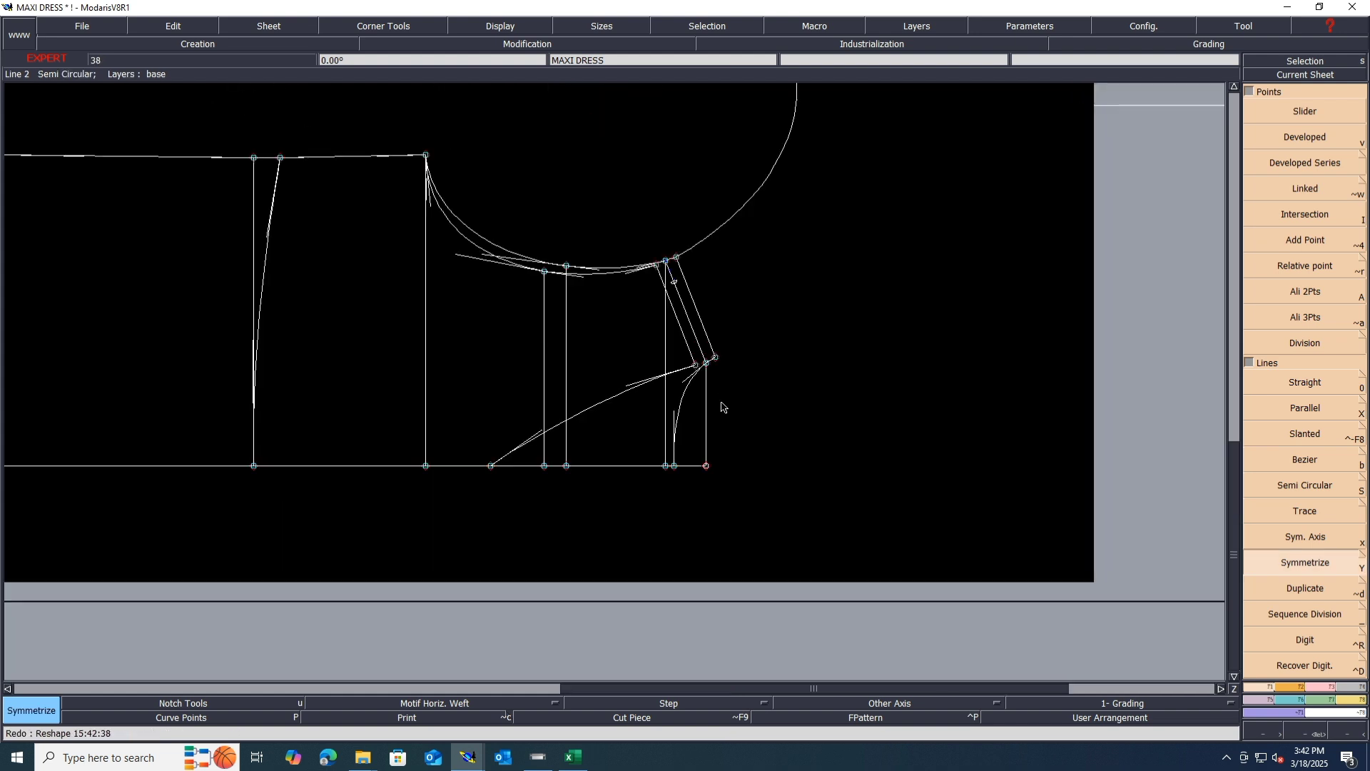
key("Delete")
left_click(727, 221)
scroll(683, 266, "up", 6)
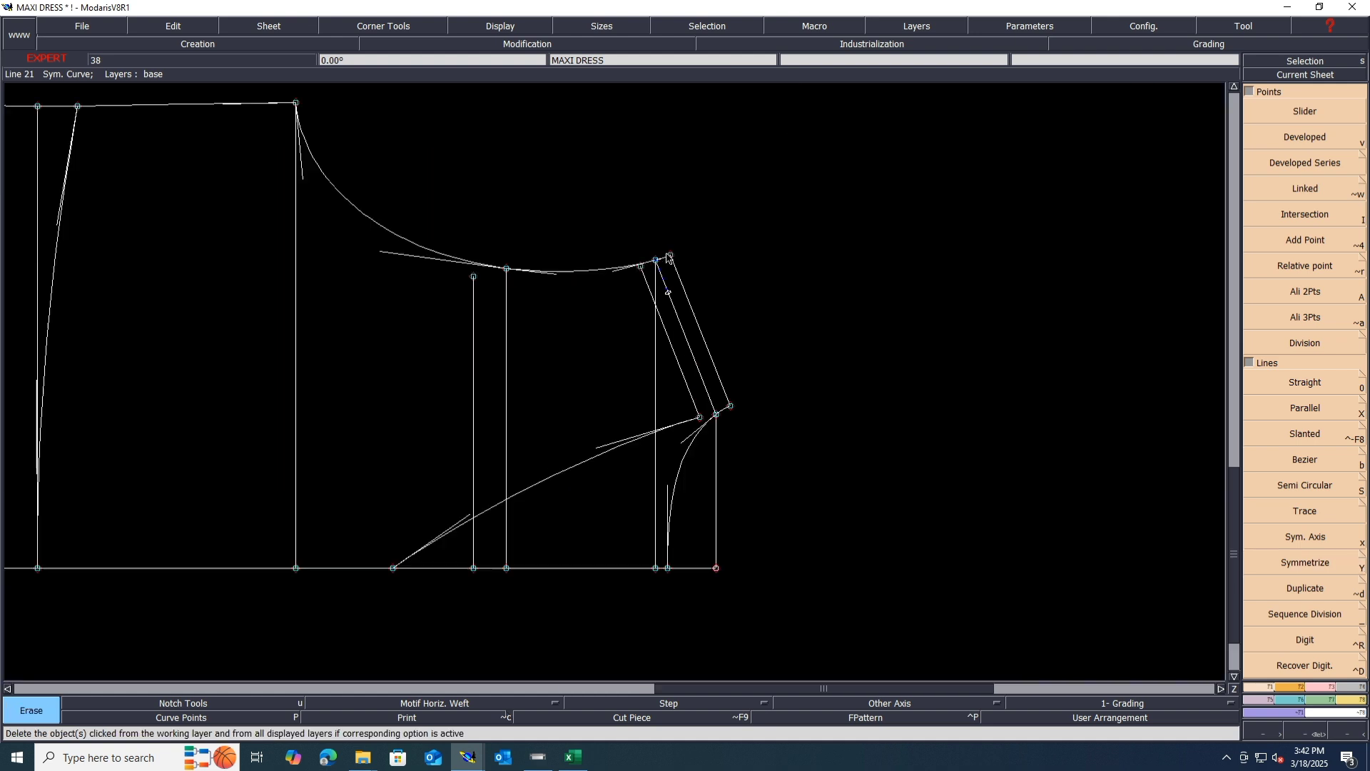
left_click(646, 312)
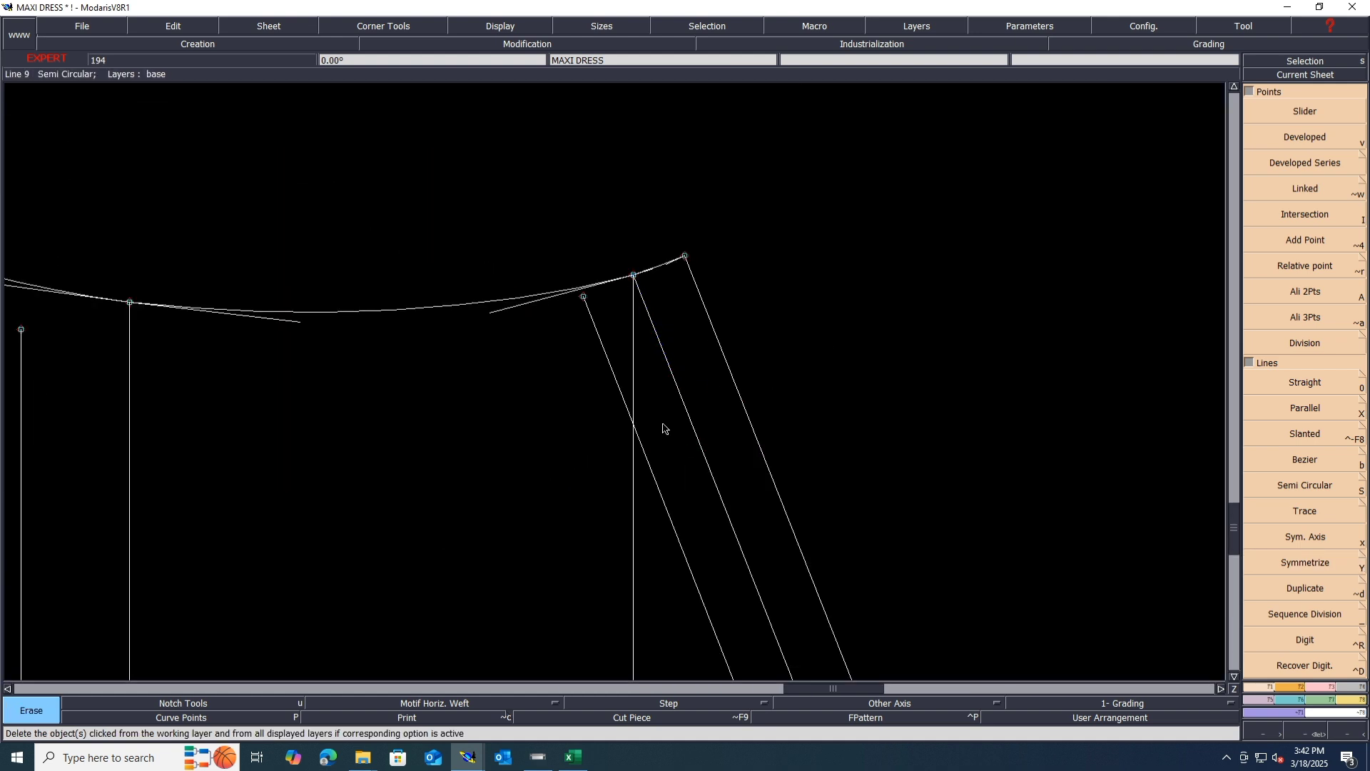
scroll(696, 397, "down", 3)
key("ctrl+s")
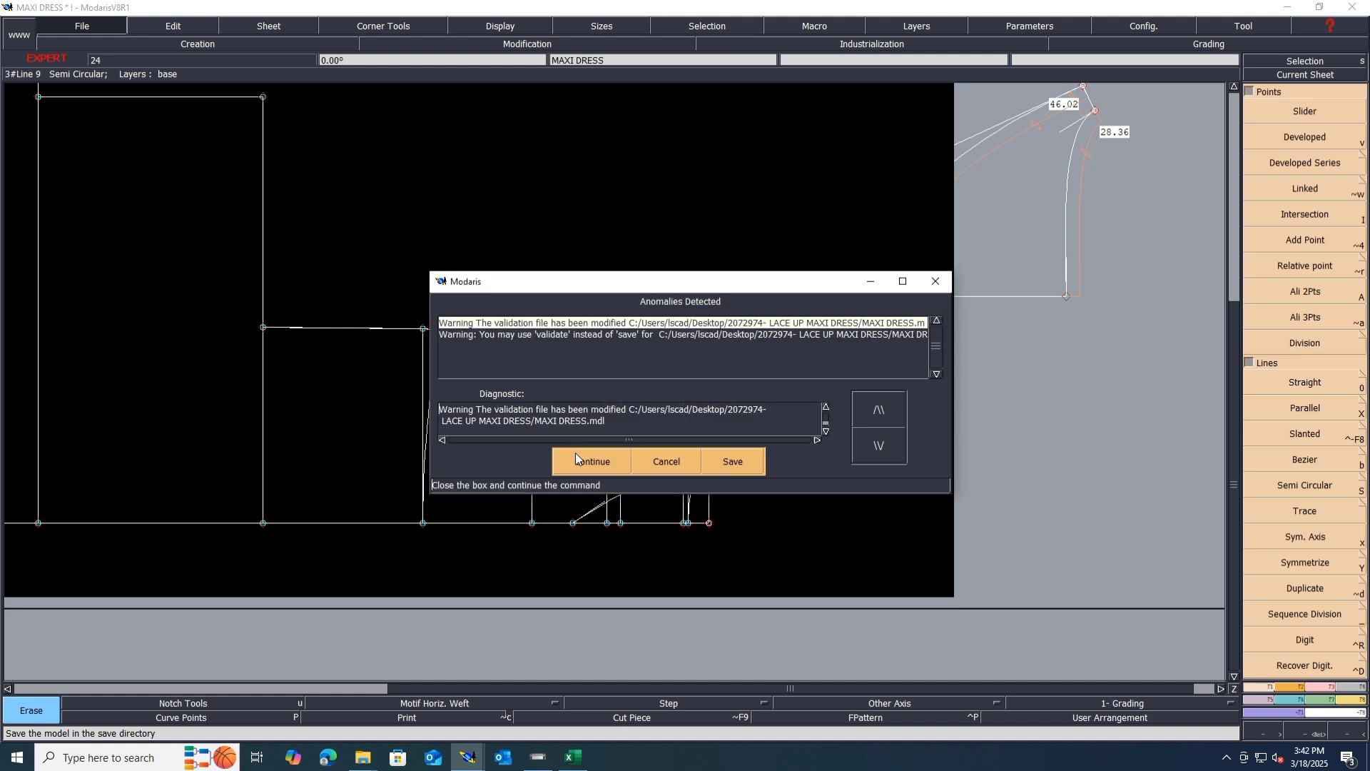
left_click(576, 453)
scroll(528, 359, "up", 1)
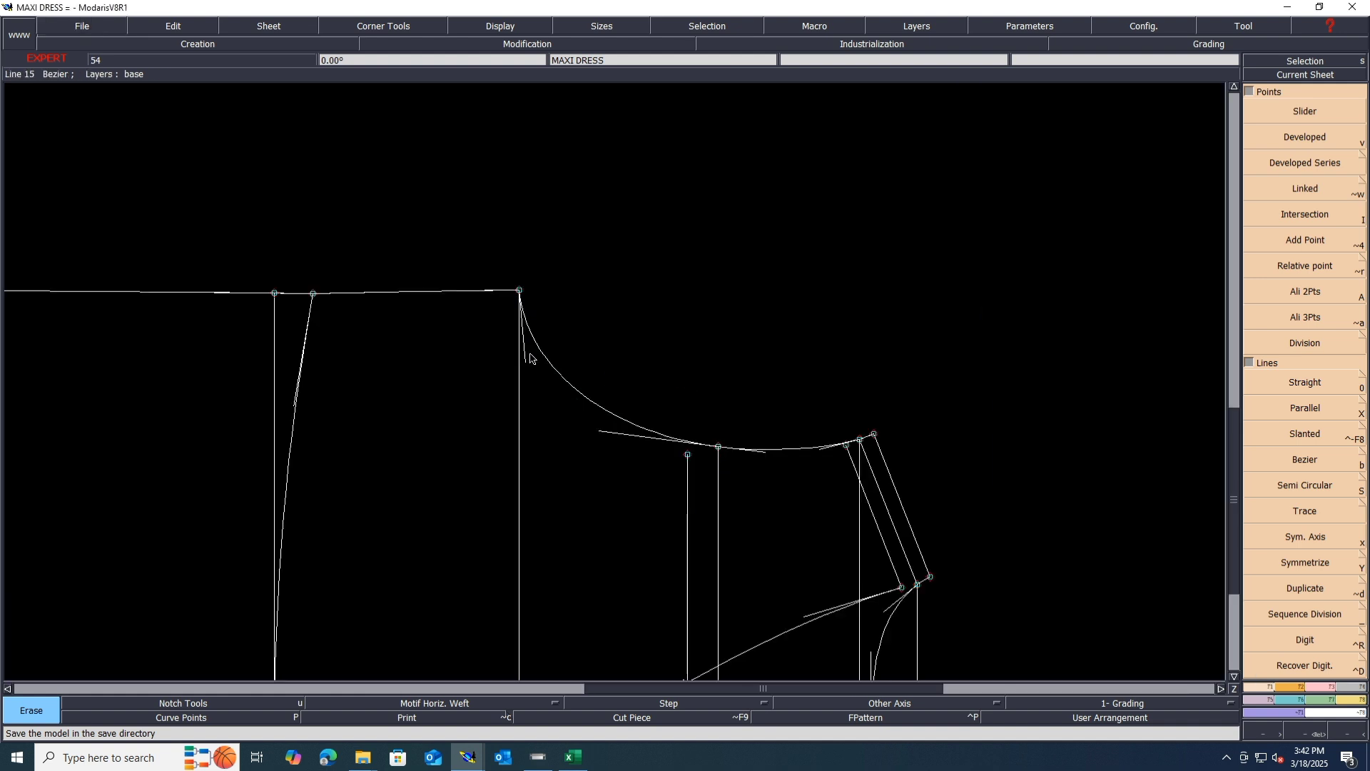
key("ctrl+z")
key("ctrl+z")
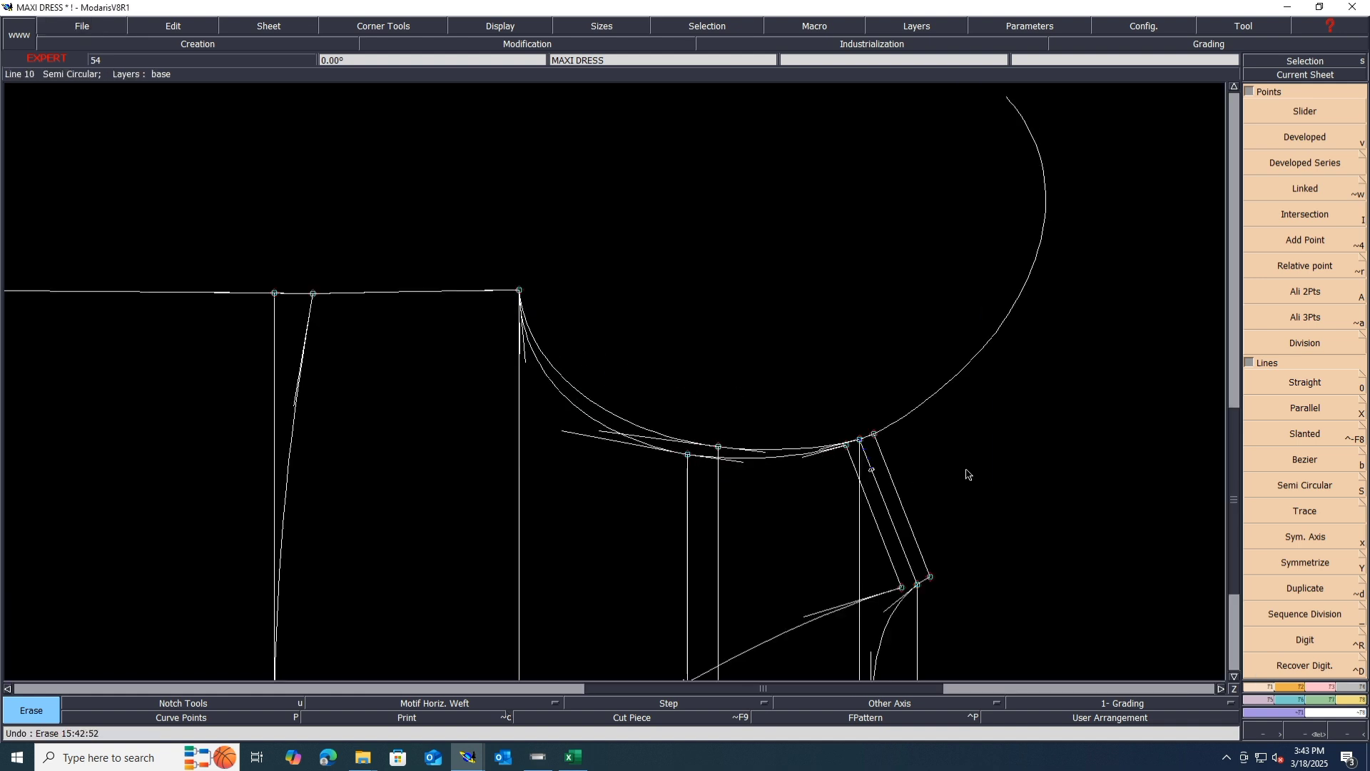
Delete the mirrored armhole curve and the symmetry axis, and save the model past the anomaly warnings
key("Delete")
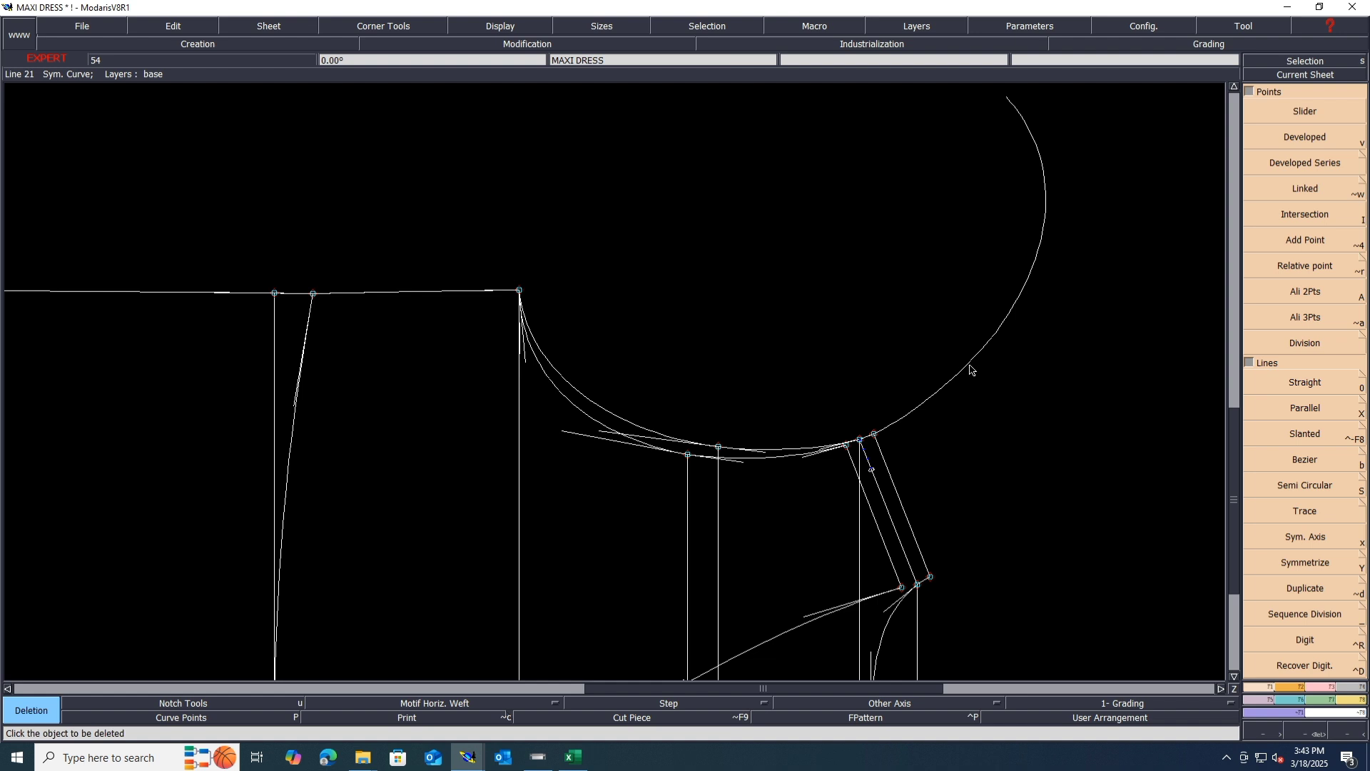
left_click(971, 364)
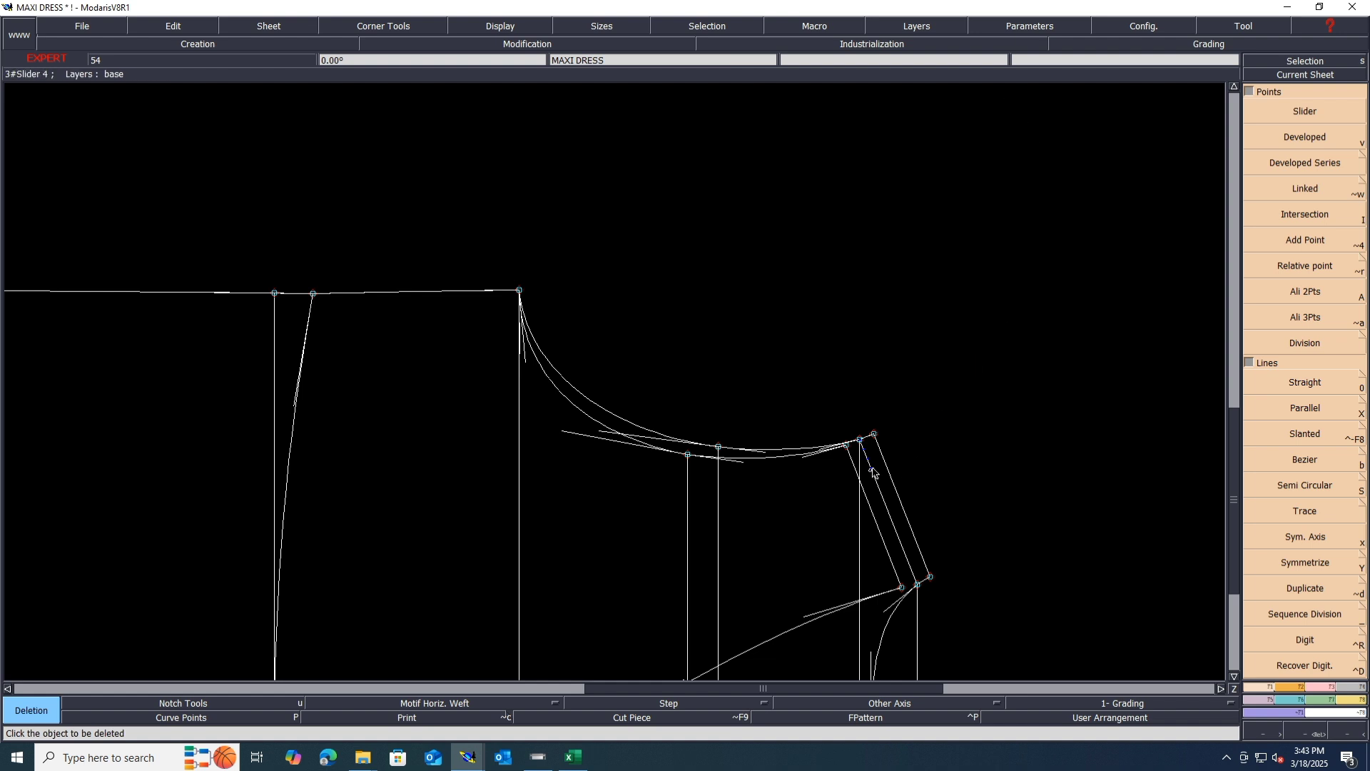
right_click(874, 473)
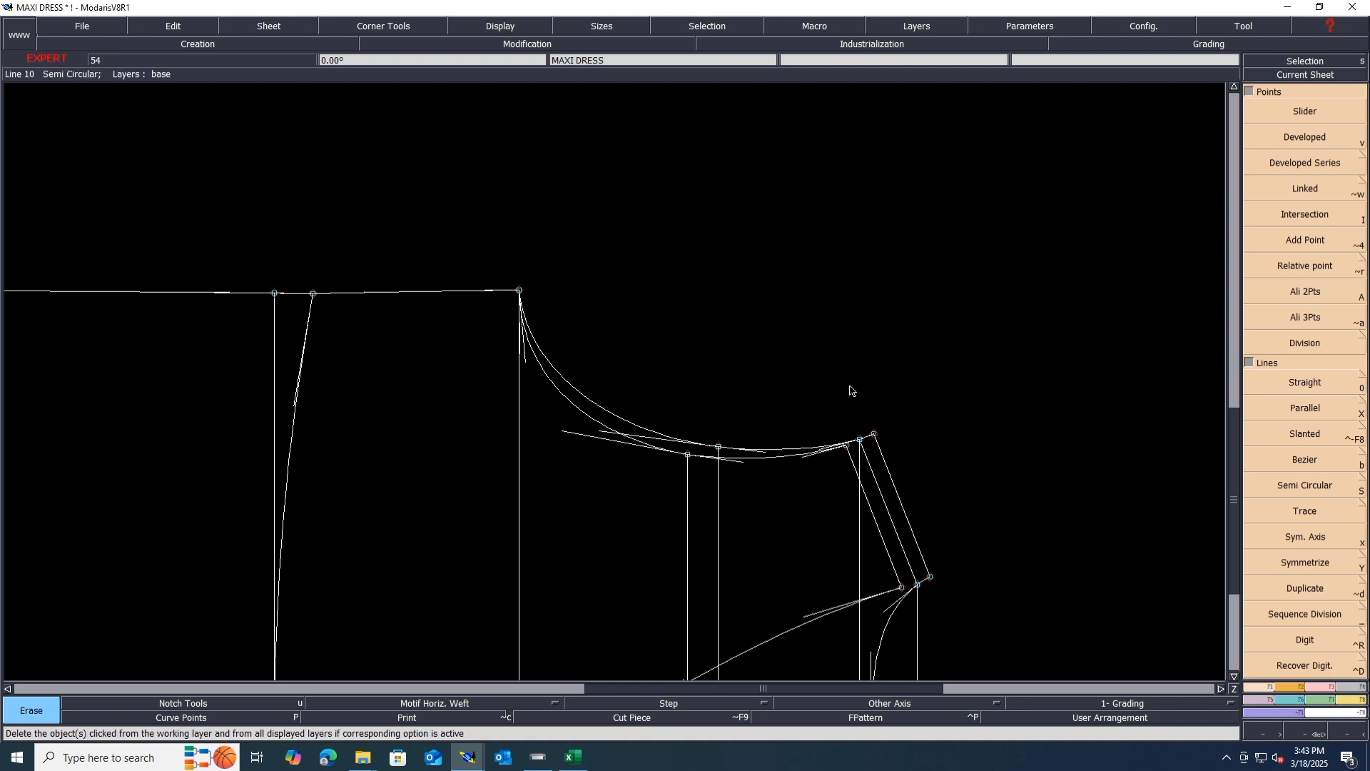
key("ctrl+s")
left_click(604, 458)
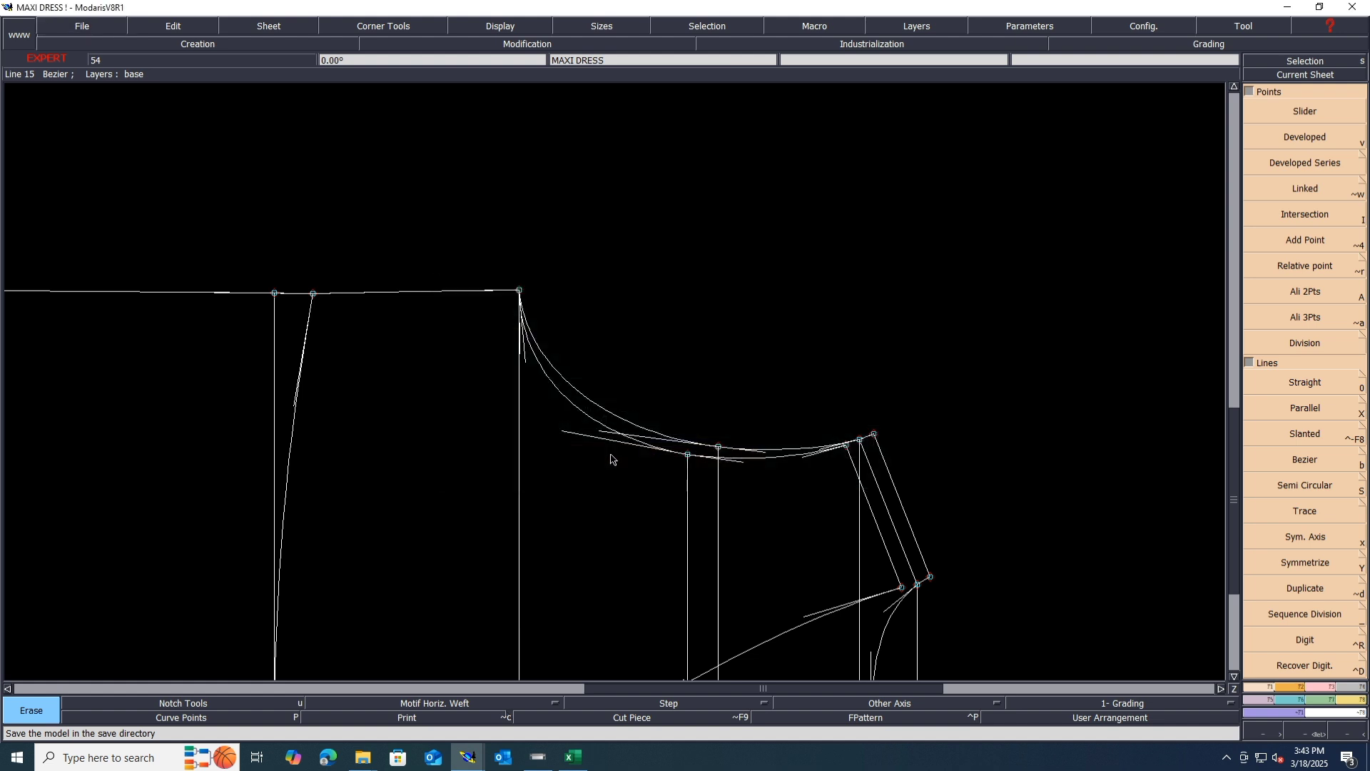
Hide the curve handles and measure the upper armhole curve from the underarm point to the upper shoulder point
key("h")
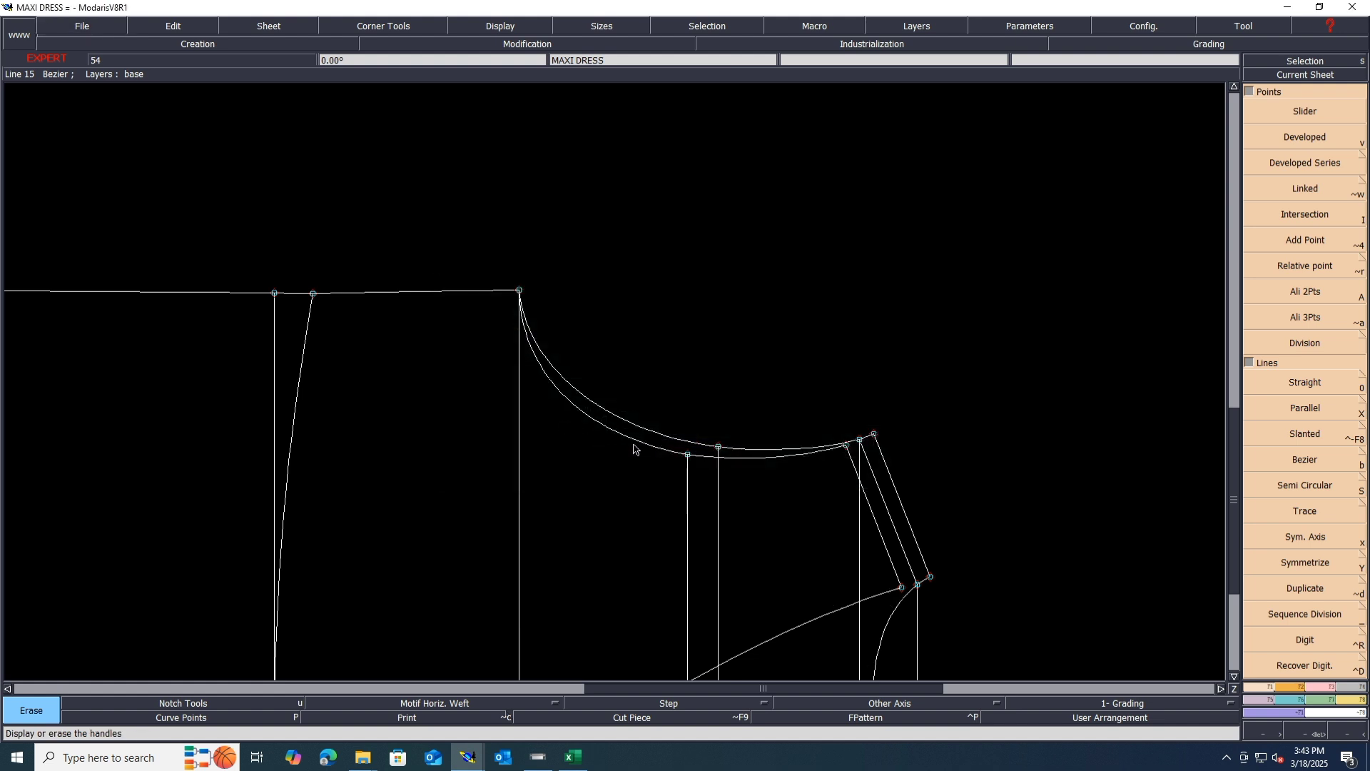
key("l")
left_click(521, 291)
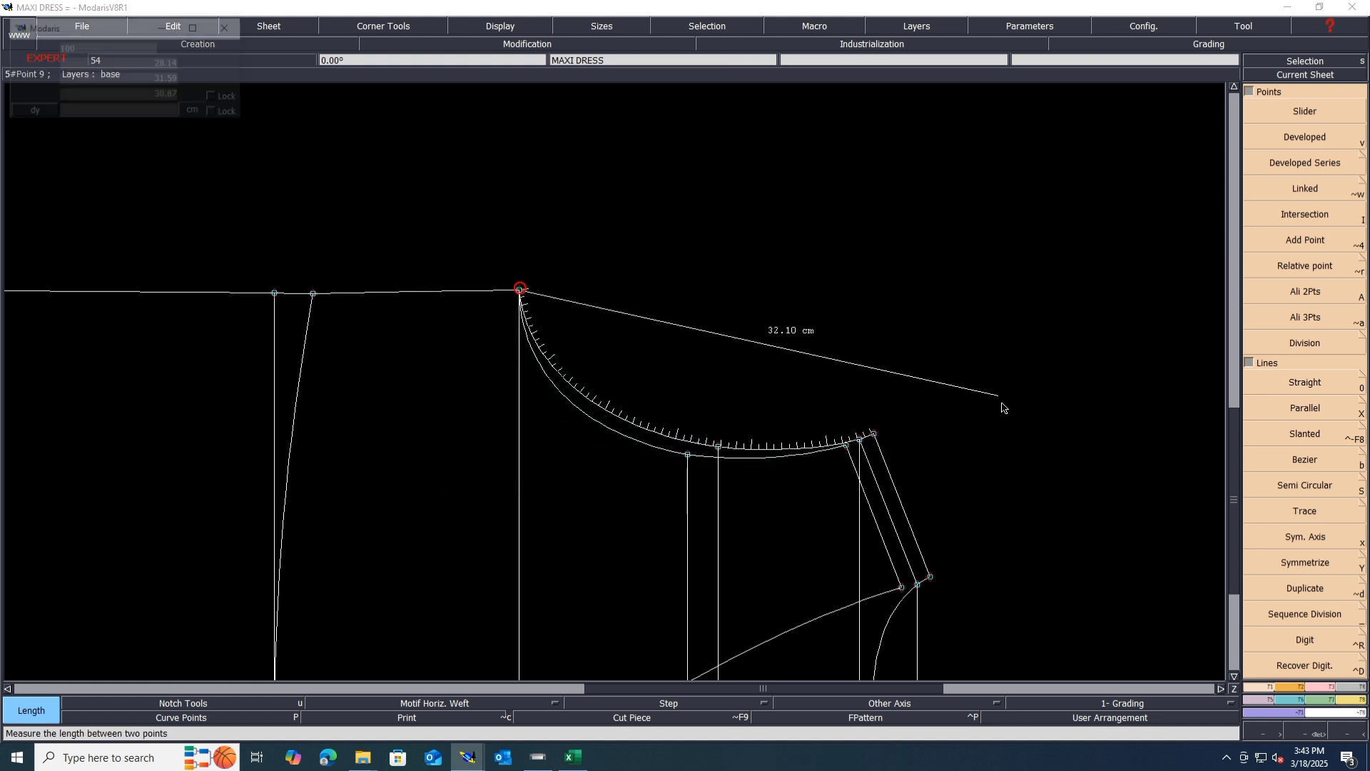
left_click(848, 447)
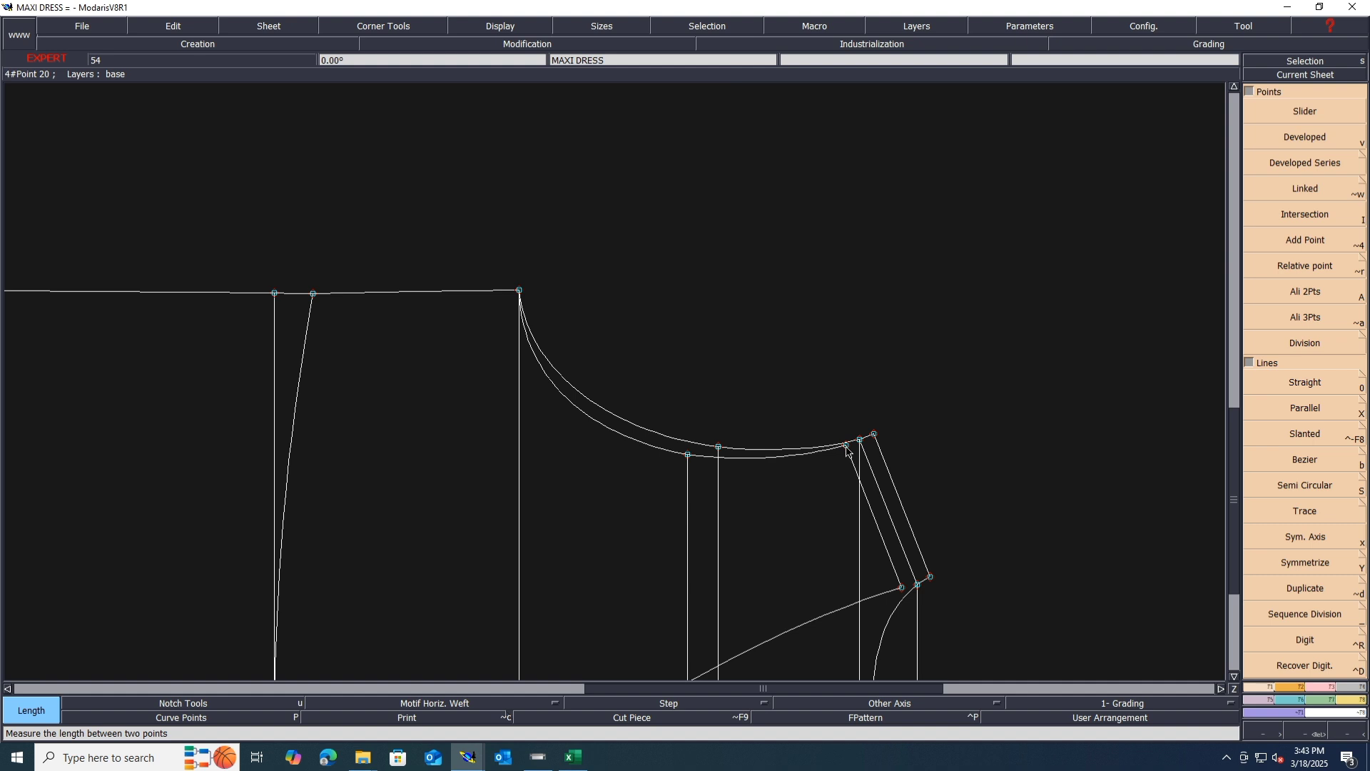
Try to measure the lower armhole curve starting from the lower shoulder point, and empty the measurement table
left_click(847, 447)
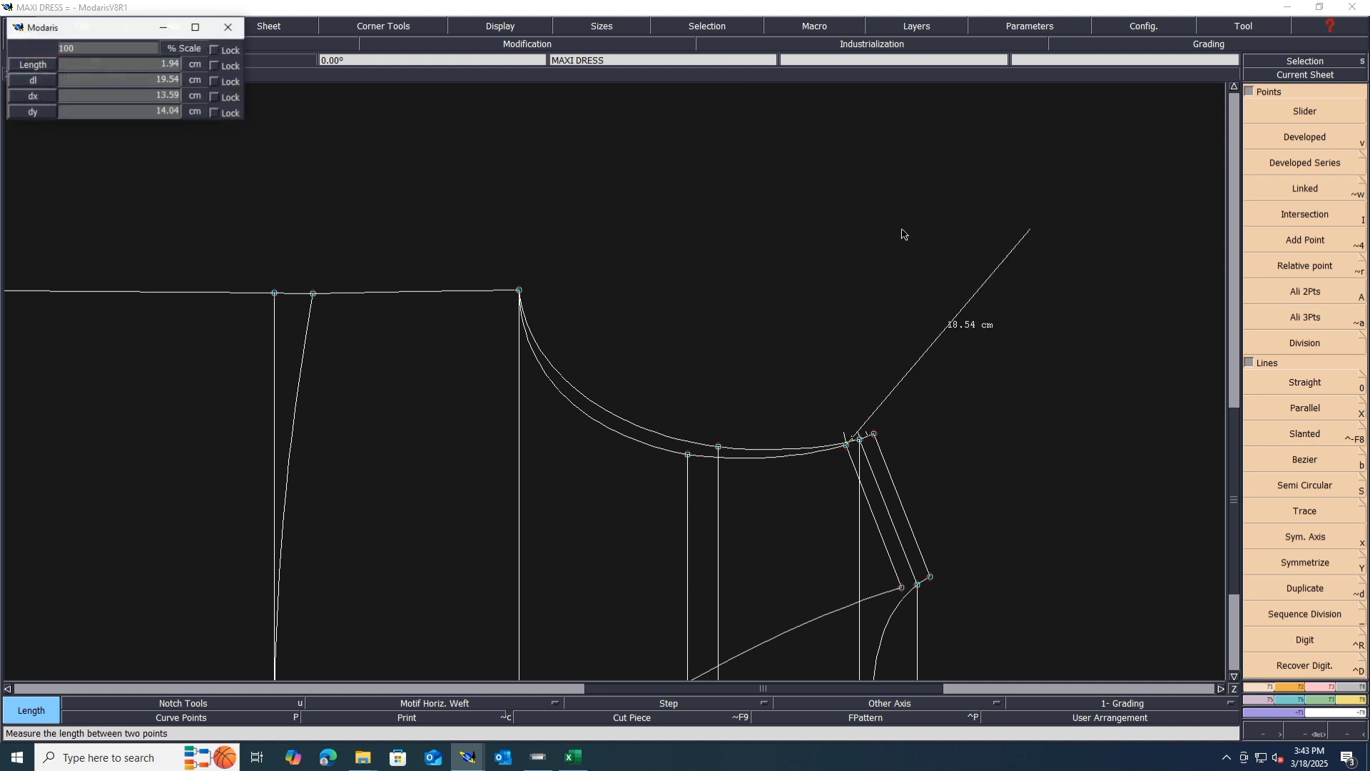
left_click(519, 291)
scroll(901, 482, "up", 2)
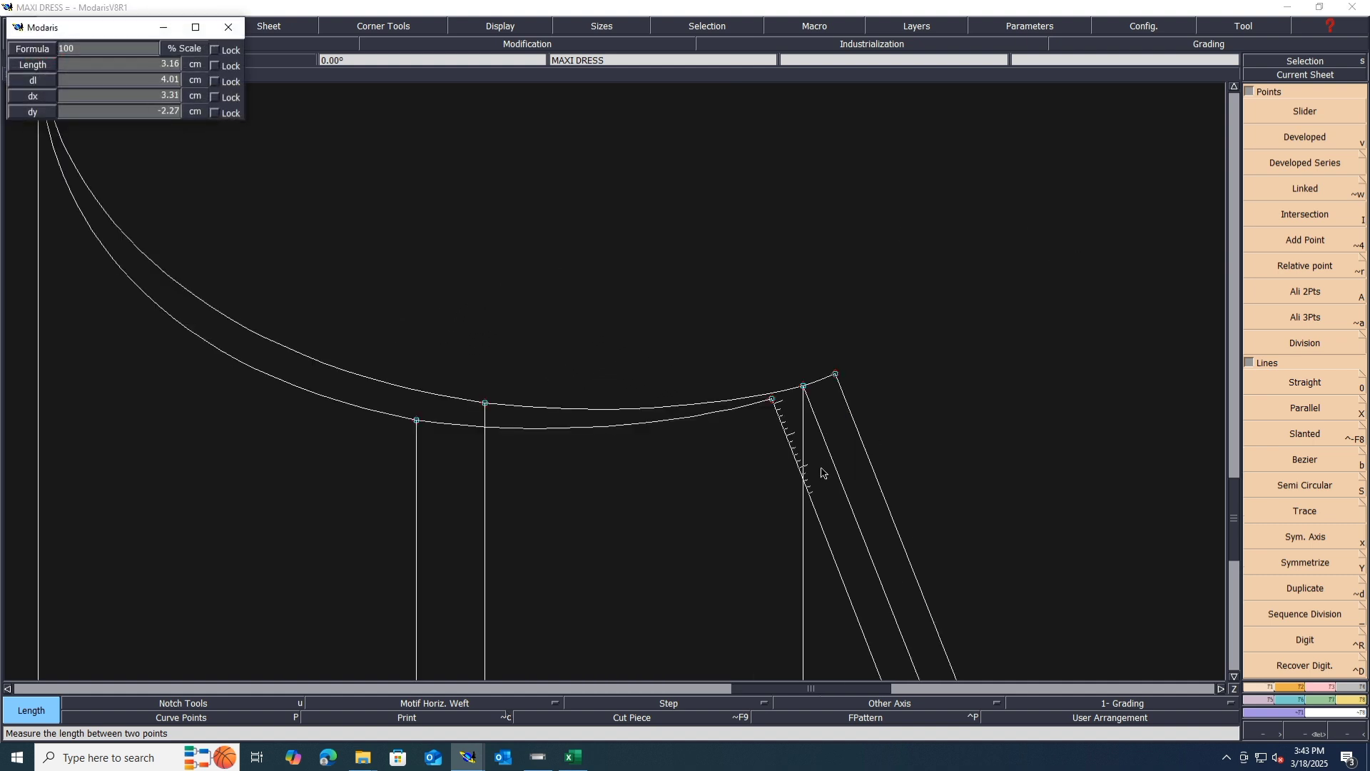
scroll(800, 471, "down", 1)
scroll(732, 407, "up", 1)
scroll(974, 452, "down", 1)
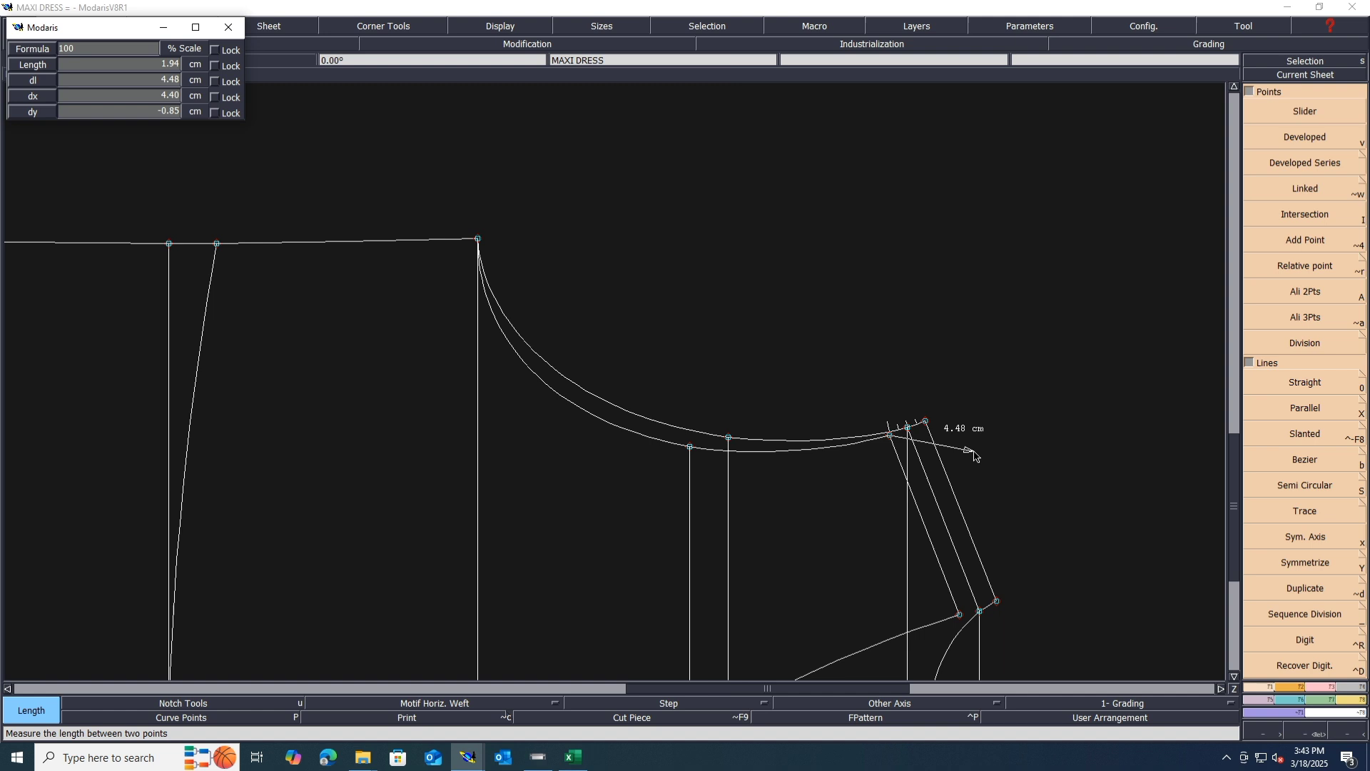
left_click(907, 451)
left_click(395, 440)
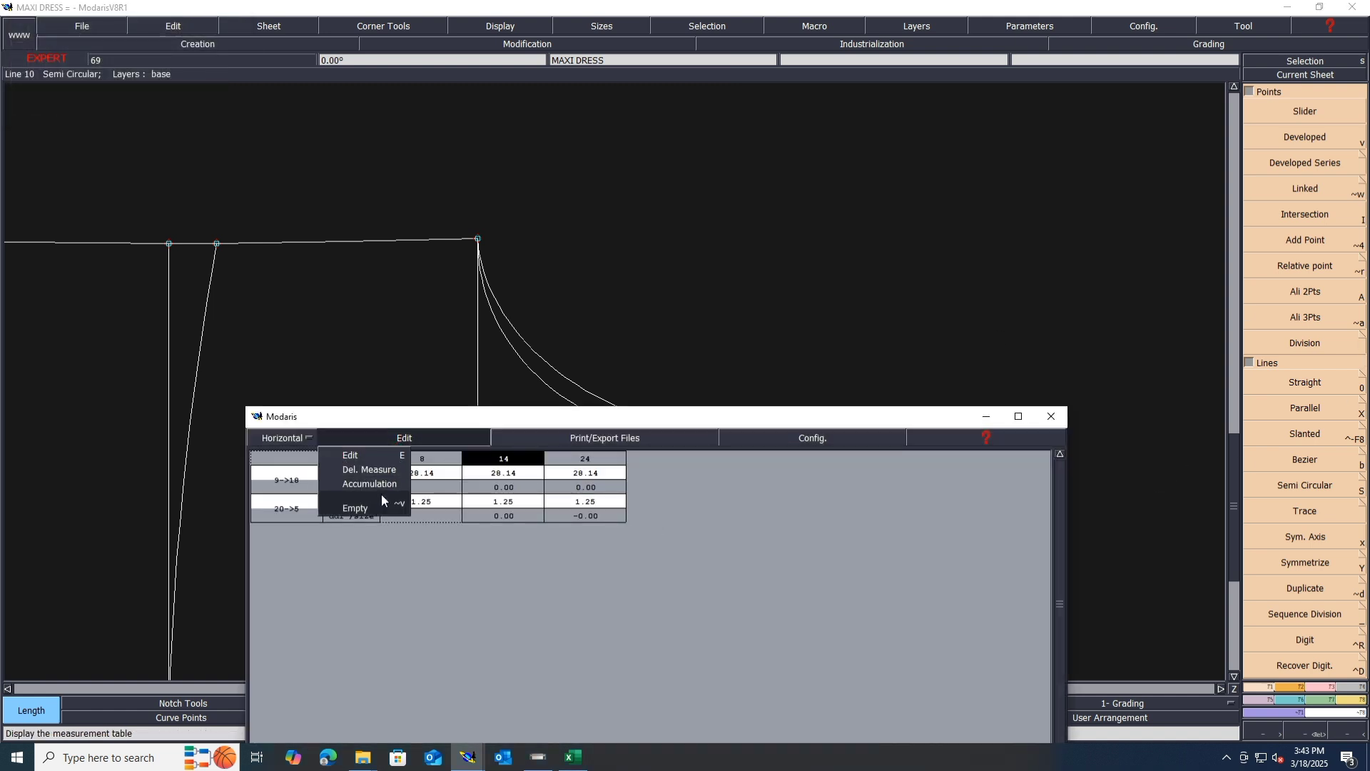
left_click(377, 504)
left_click(985, 418)
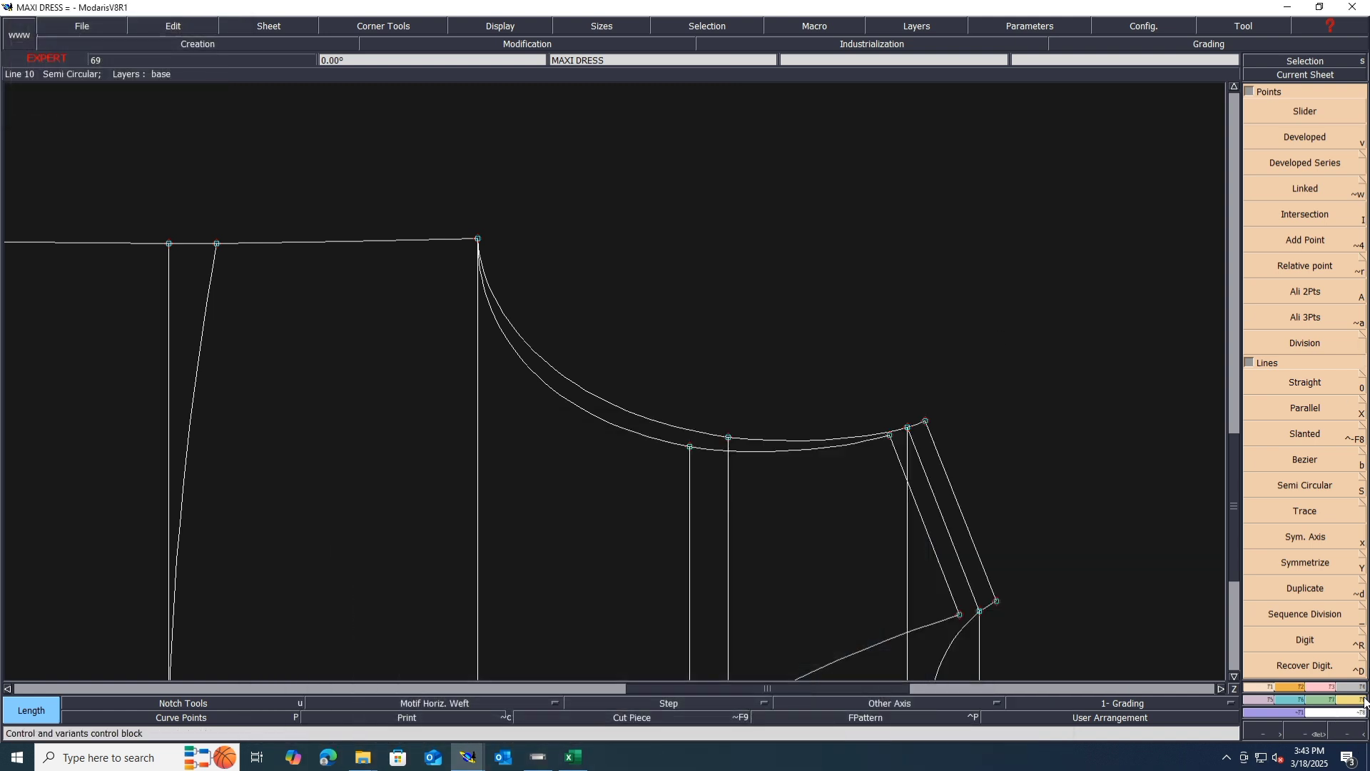
Measure the upper armhole curve from the upper shoulder point to the underarm point, and the lower curve from there to the lower shoulder point
left_click(925, 422)
left_click(478, 241)
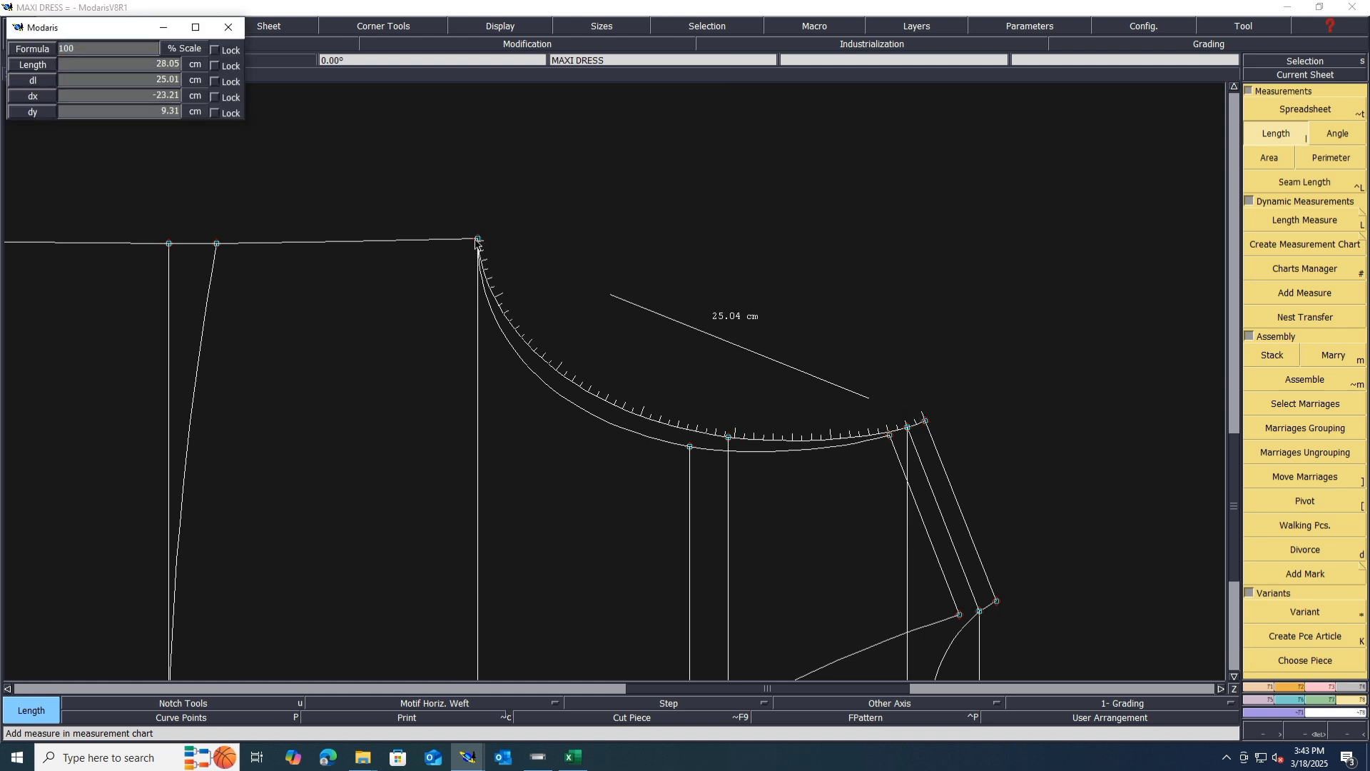
left_click(477, 239)
left_click(477, 240)
scroll(905, 444, "up", 2)
scroll(882, 444, "down", 1)
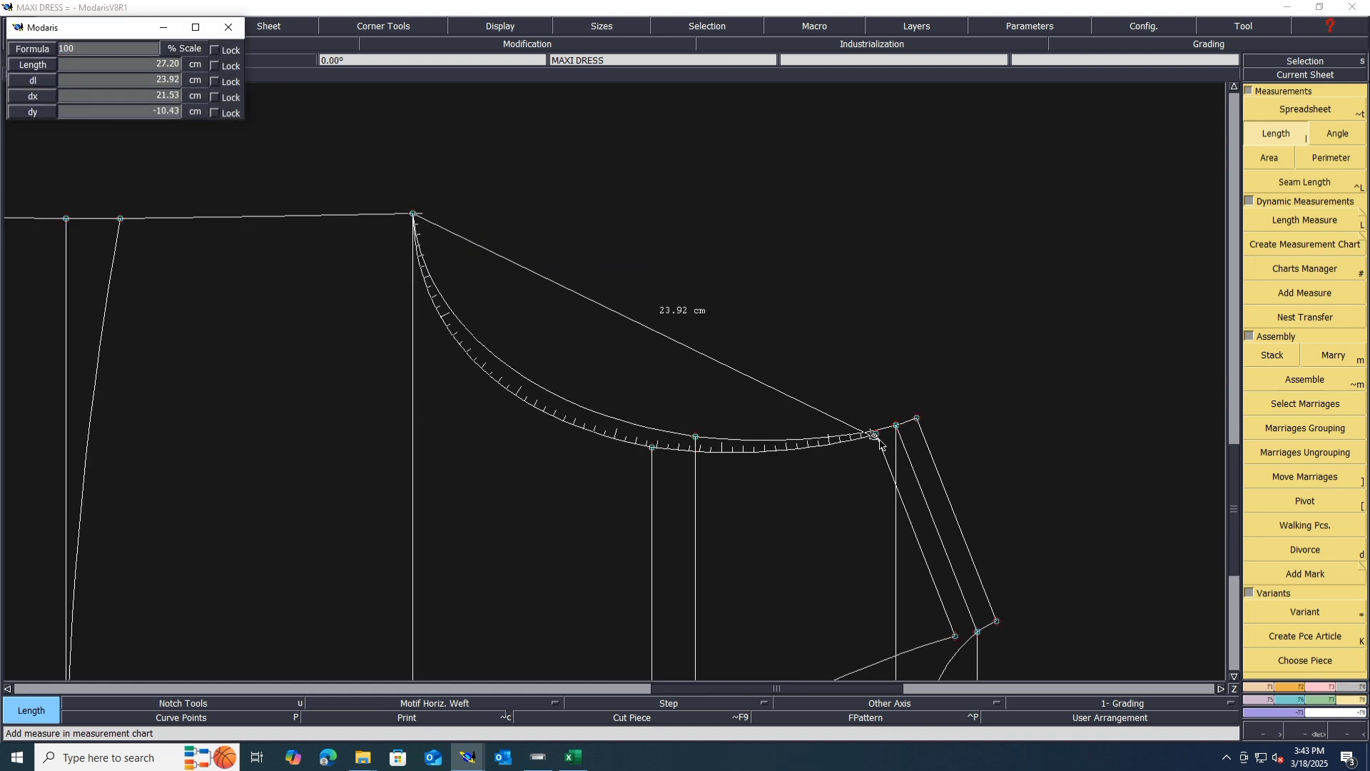
scroll(881, 445, "up", 3)
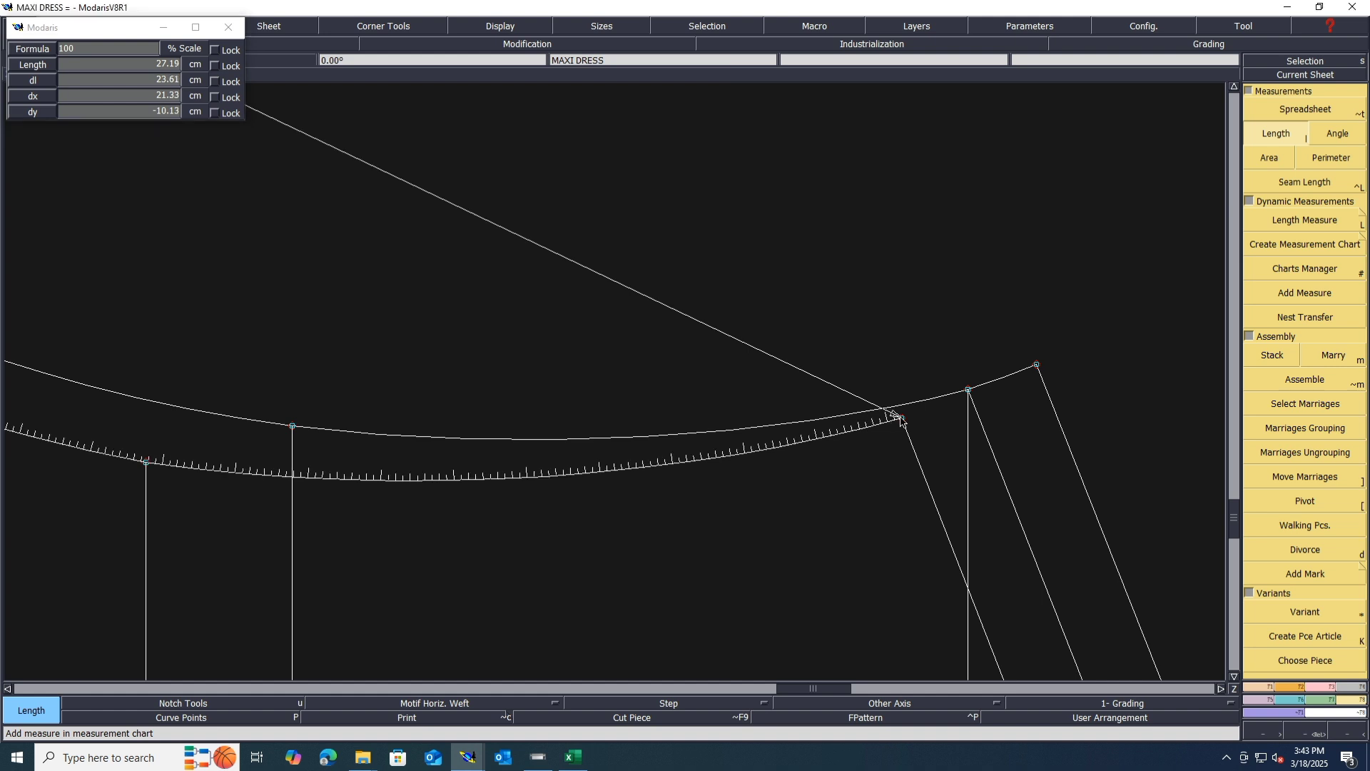
left_click(901, 419)
Open the measurement spreadsheet and add an accumulation of the two armhole lengths
left_click(1294, 111)
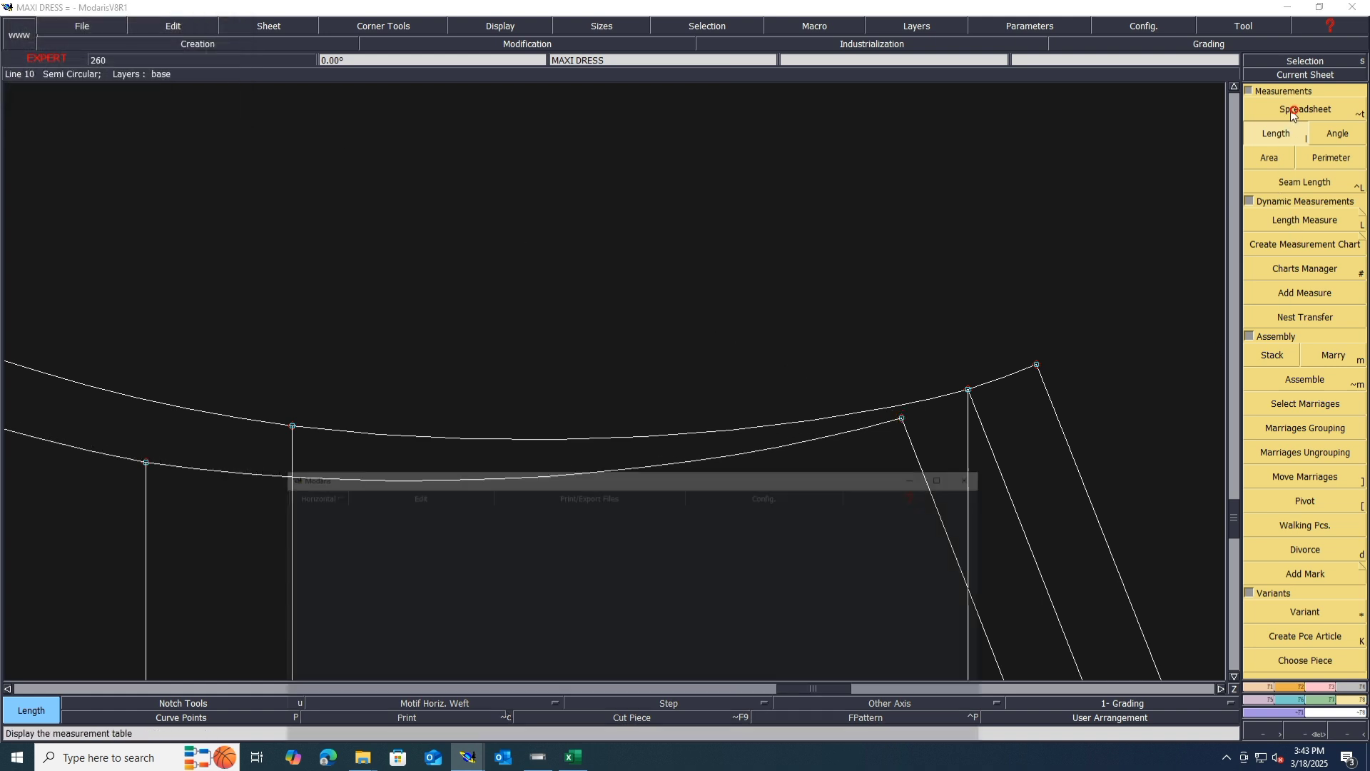
left_click(403, 439)
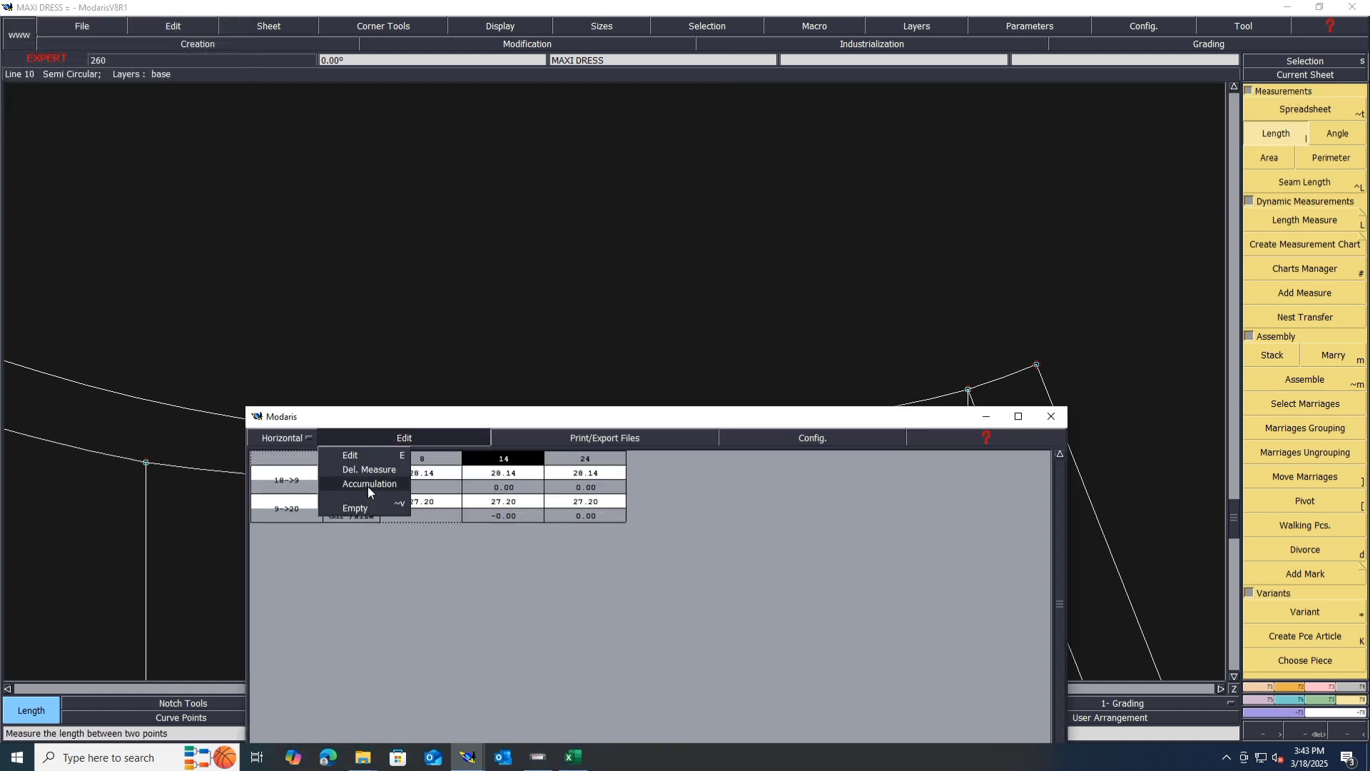
left_click(369, 485)
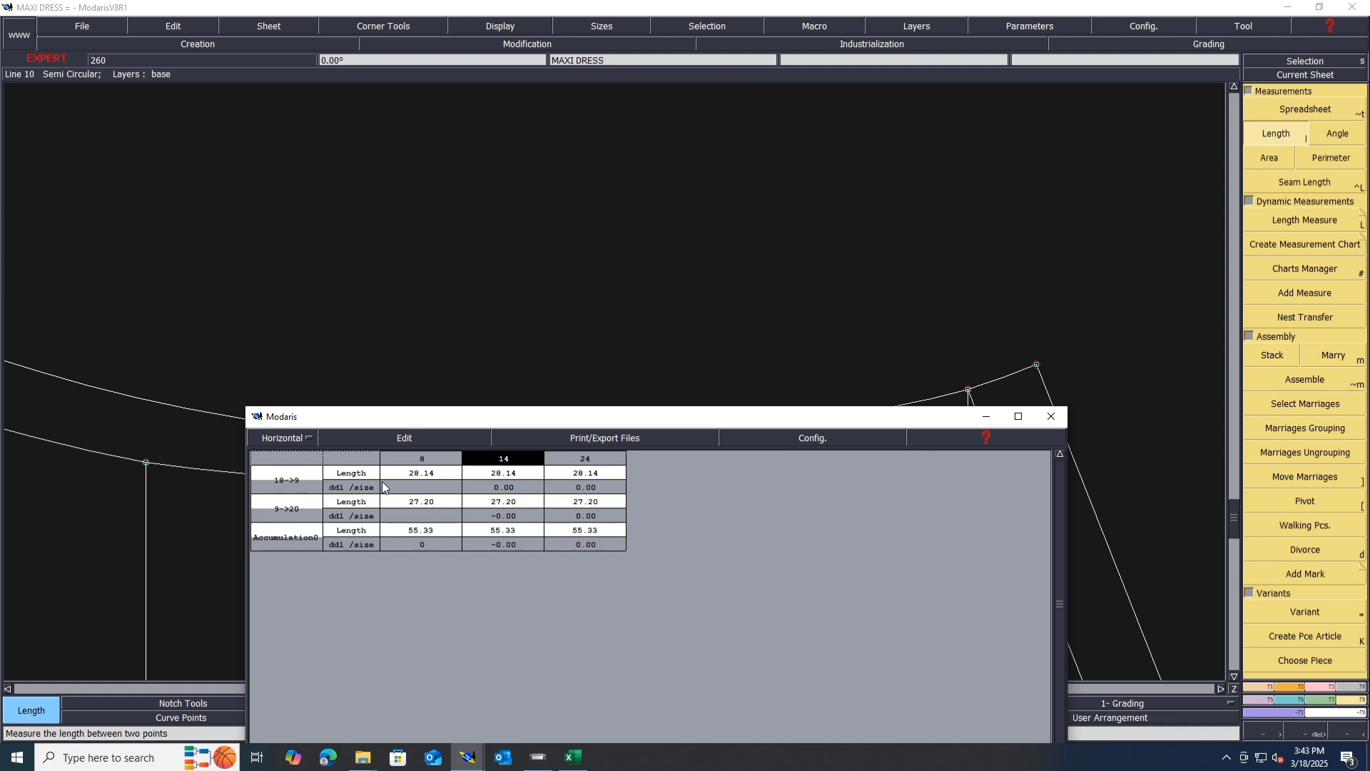
Erase the armhole lengths from the measurement table and close the spreadsheet
left_click(403, 438)
left_click(371, 505)
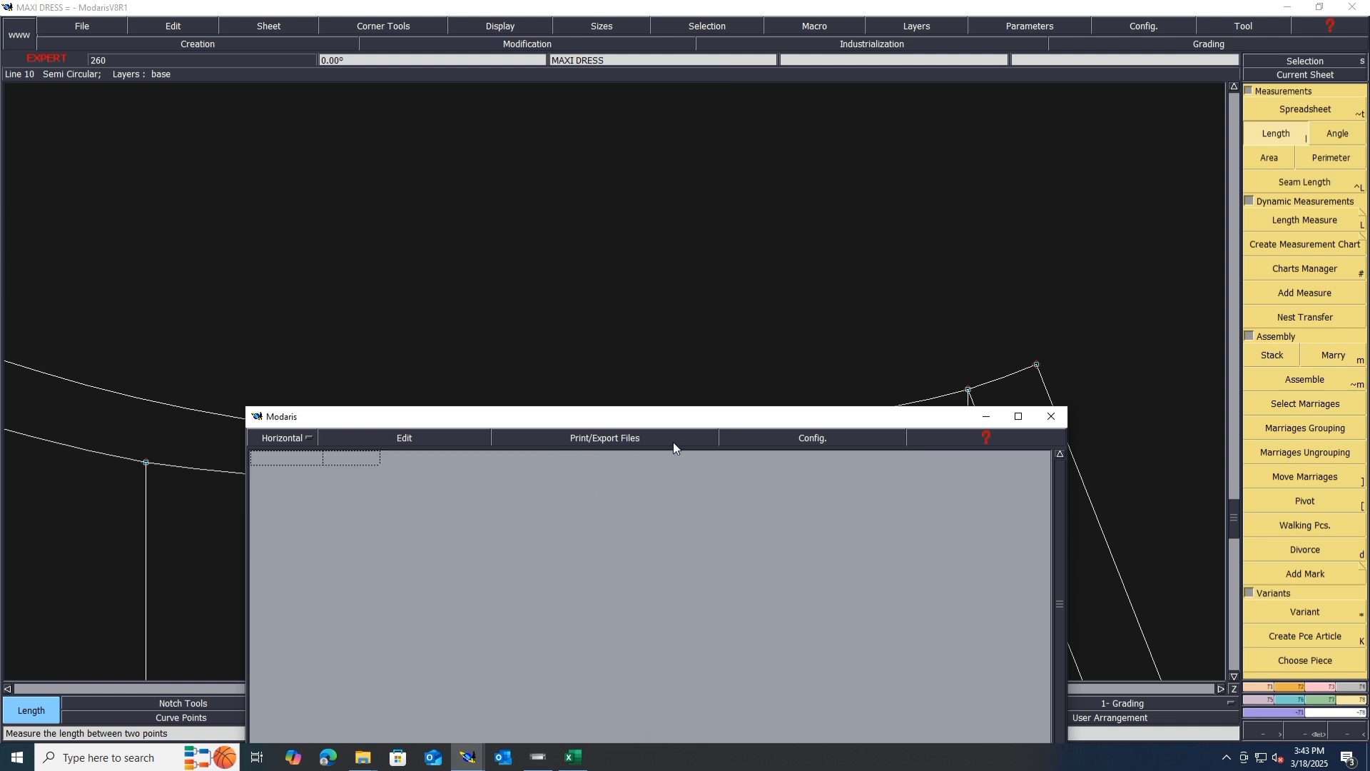
left_click_drag(674, 416, 724, 200)
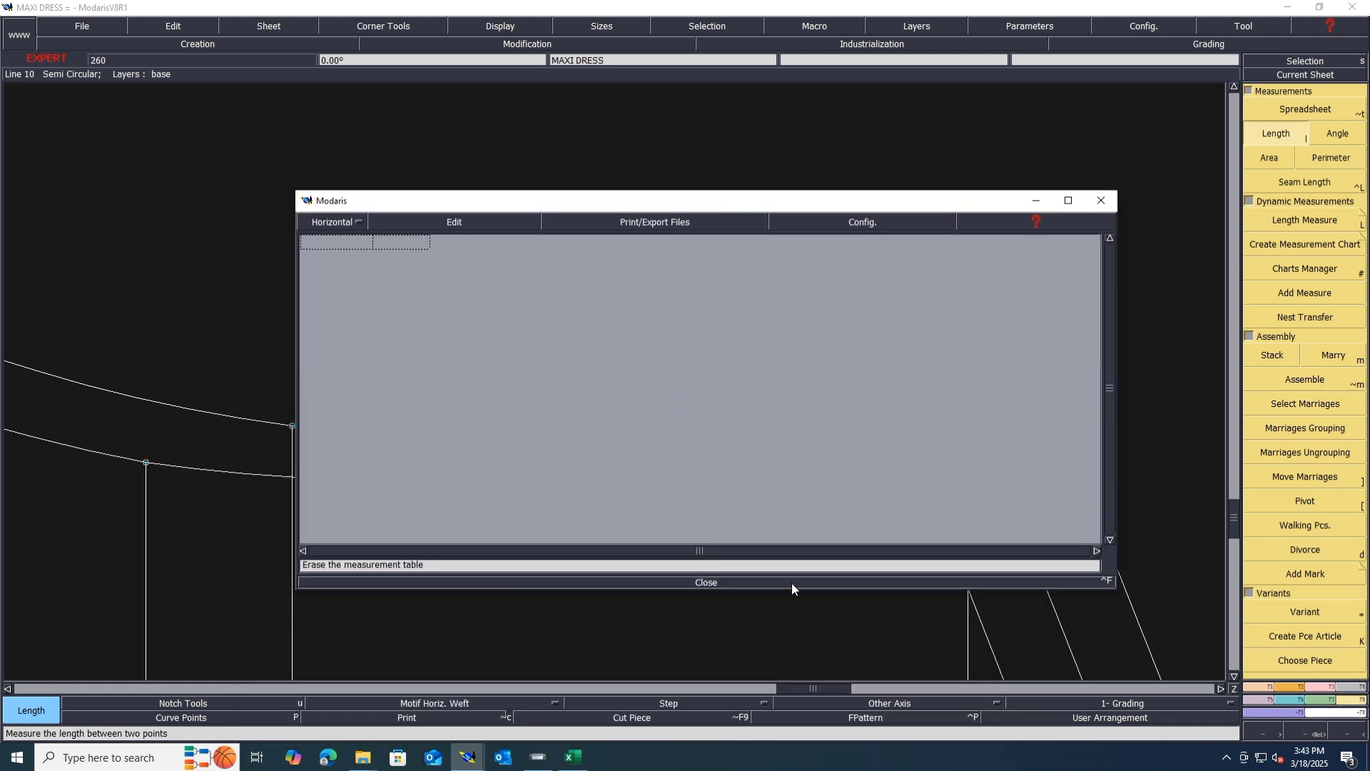
left_click(704, 583)
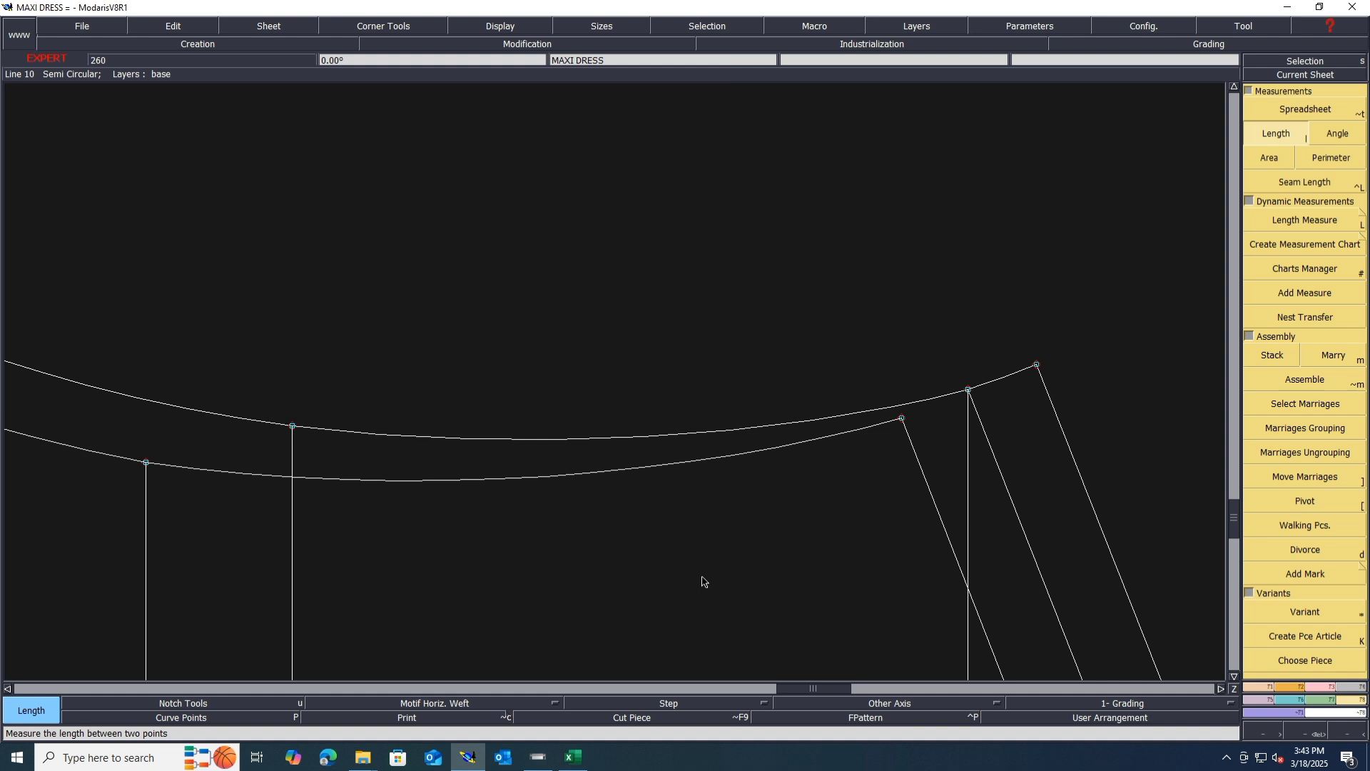
Check the size 14 armhole and sleeve measurements in the Excel specification, and return to the Modaris pattern
left_click(467, 757)
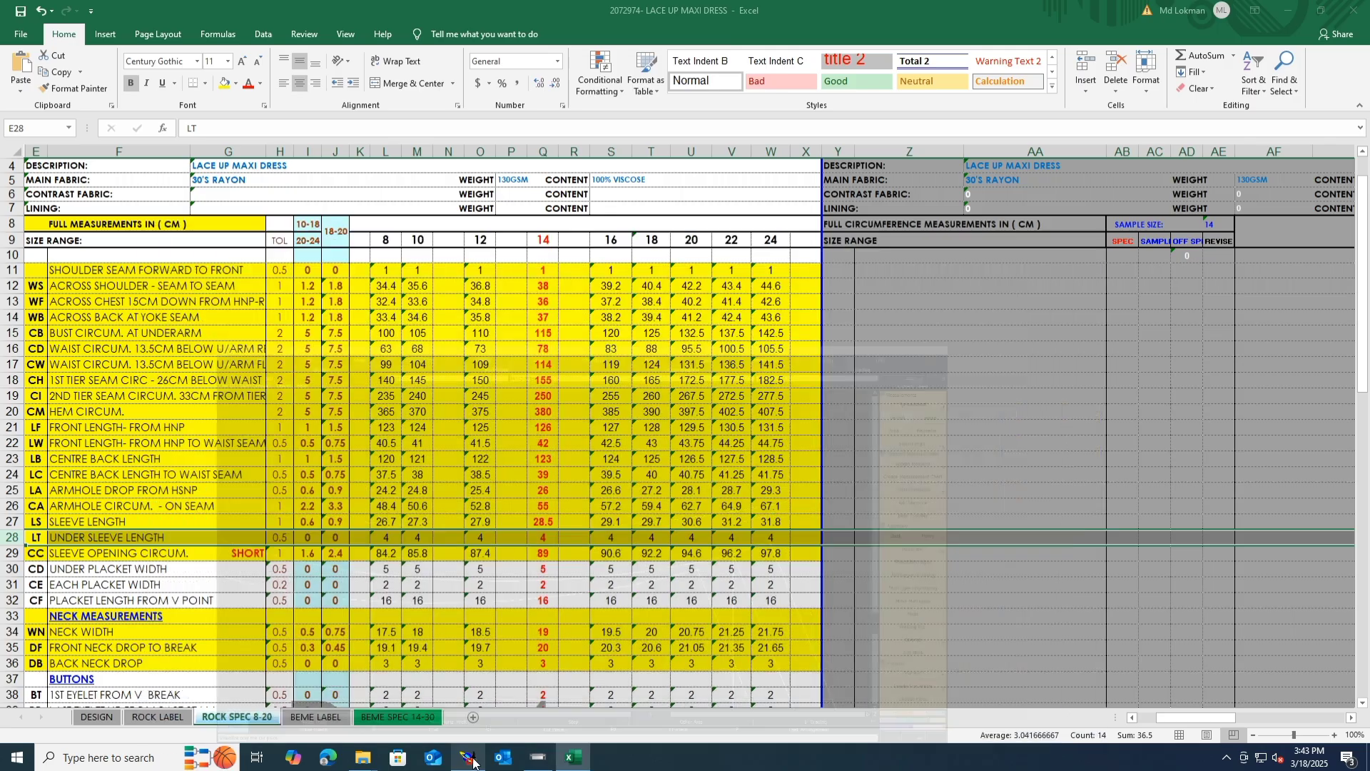
left_click(467, 758)
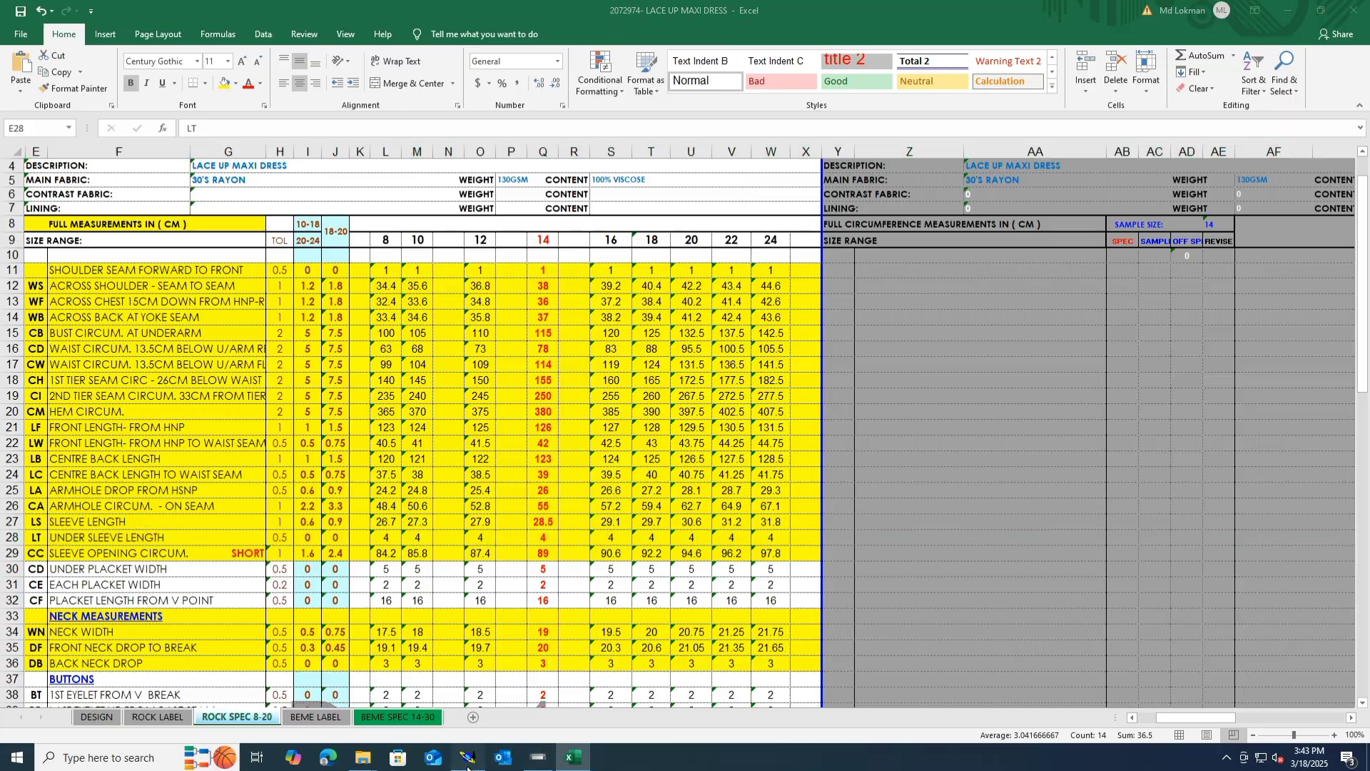
scroll(628, 586, "down", 6)
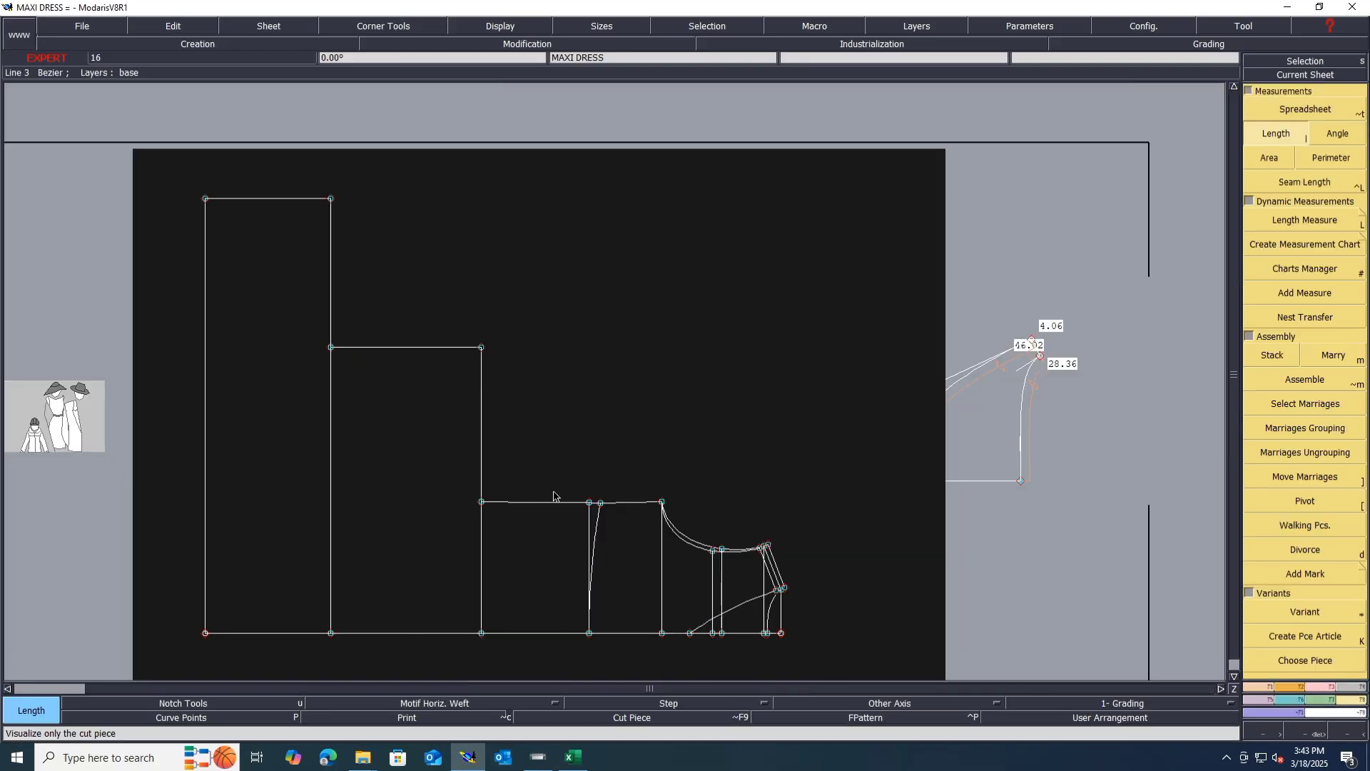
Move both end points of the sleeve's under sleeve seam together by -0.5 cm in Y
scroll(1088, 419, "up", 4)
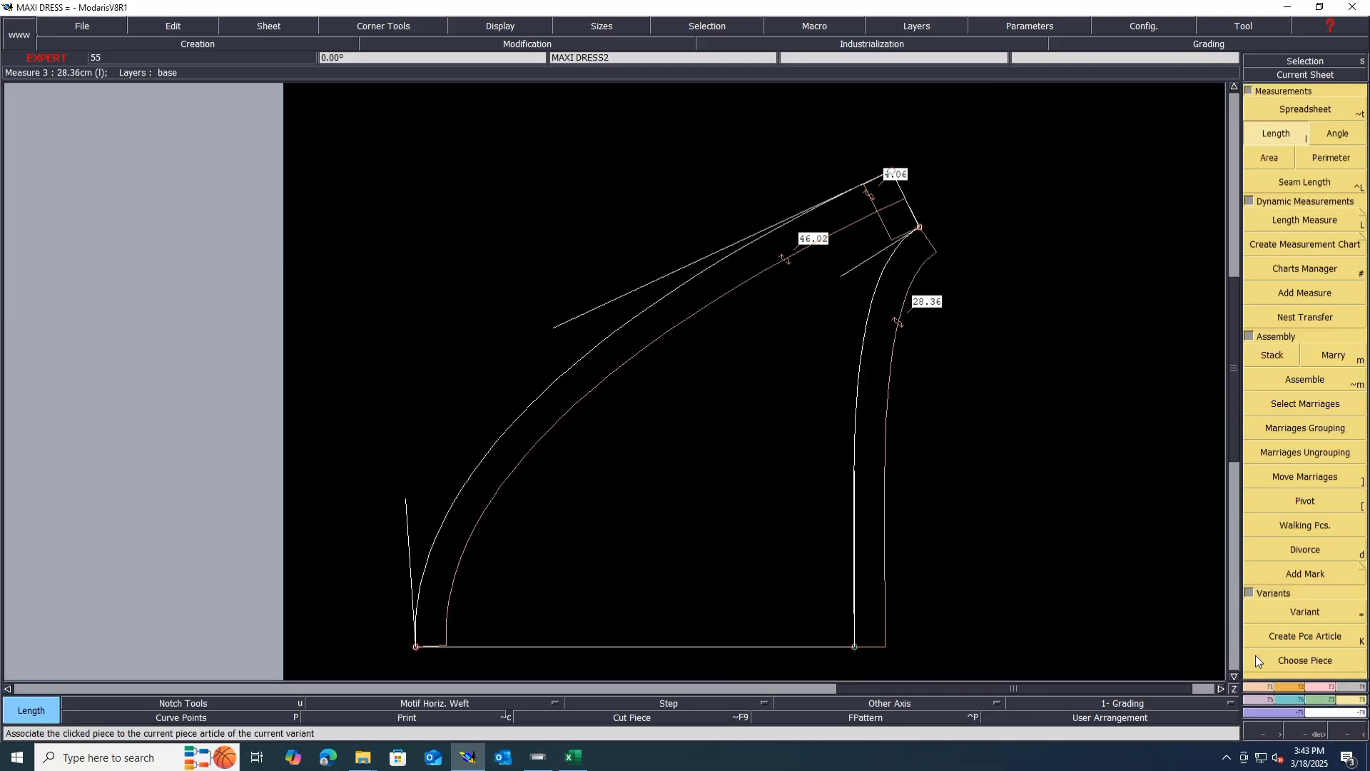
key("F3")
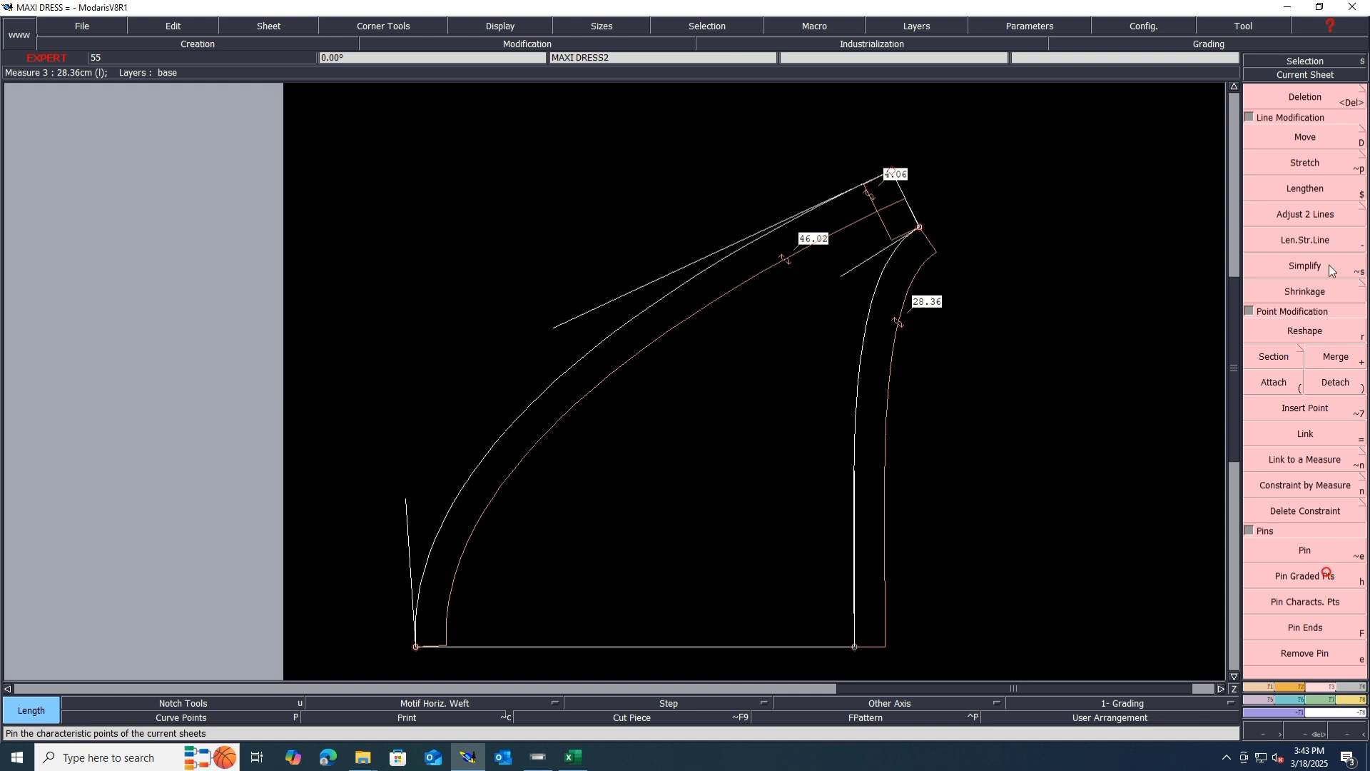
left_click(1306, 137)
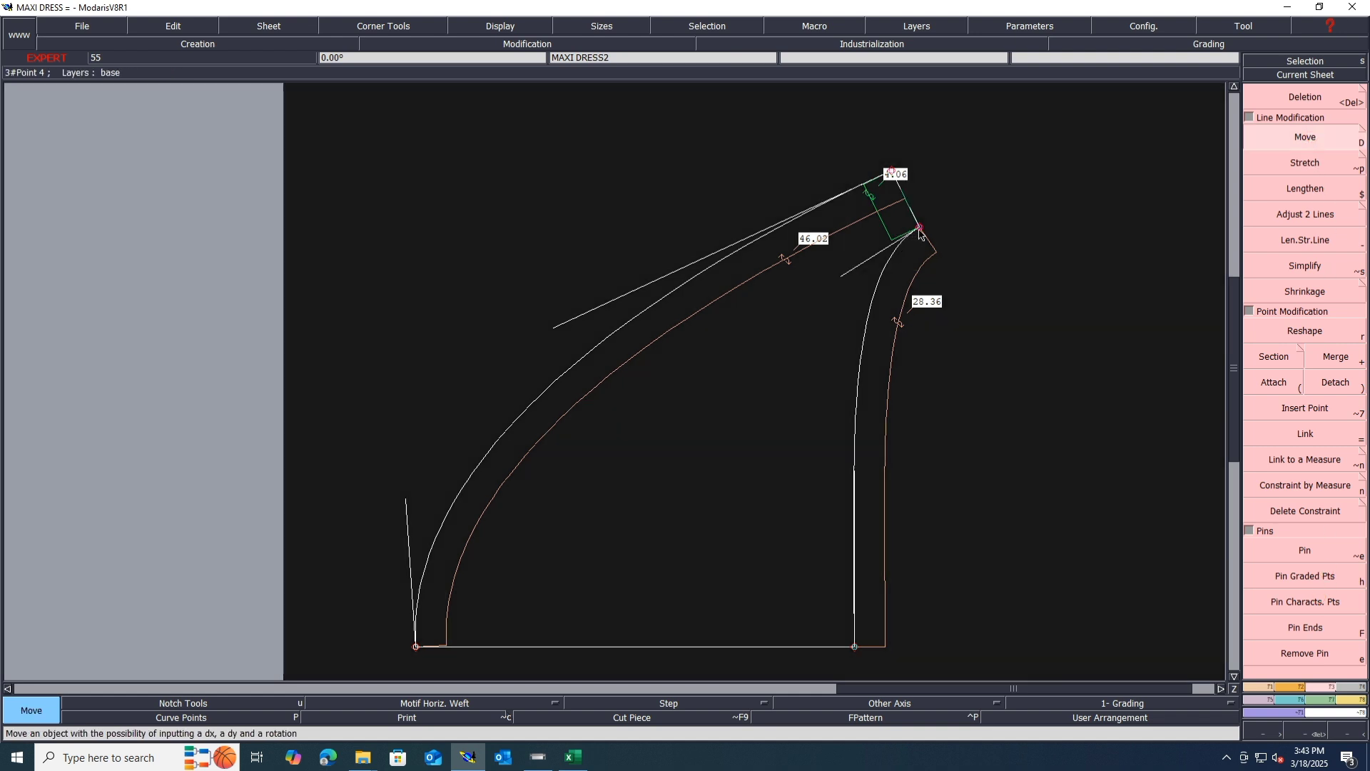
left_click(921, 228)
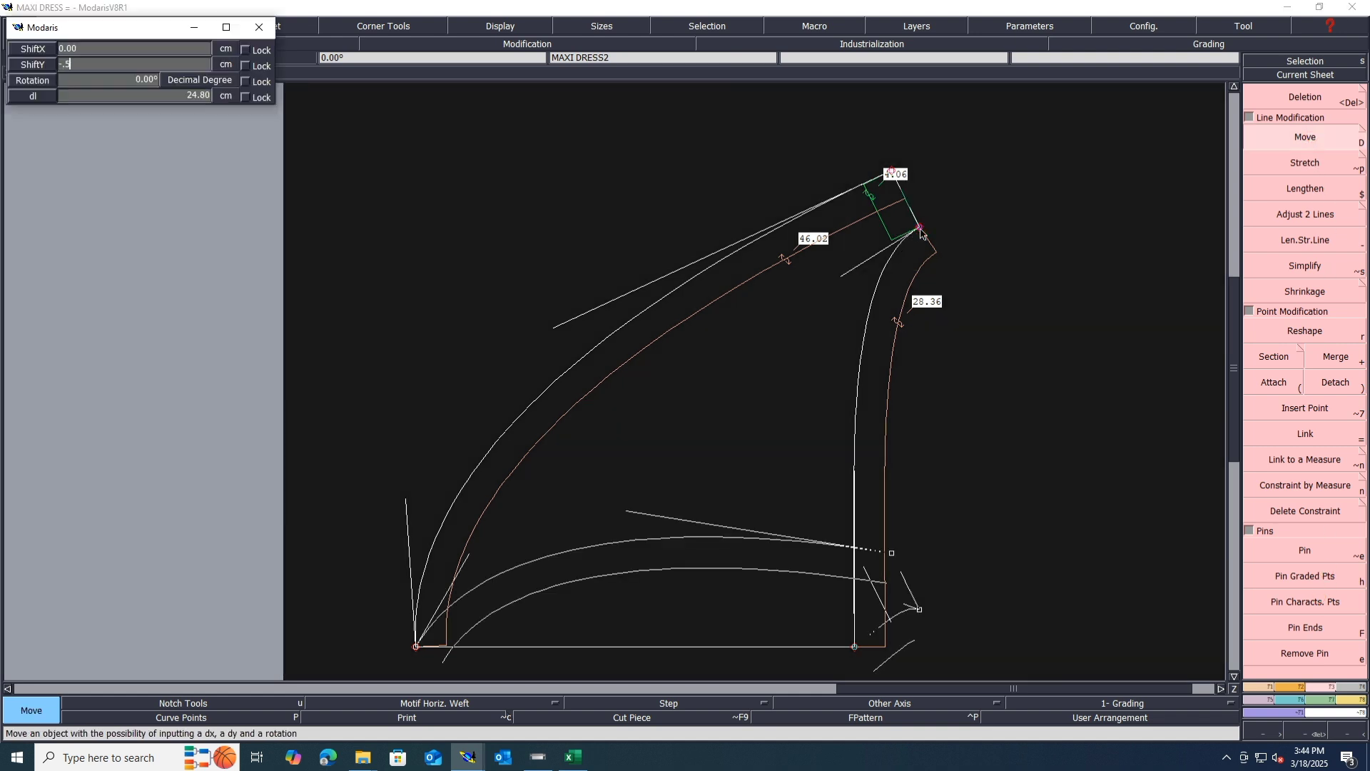
type("-.5")
key("Return")
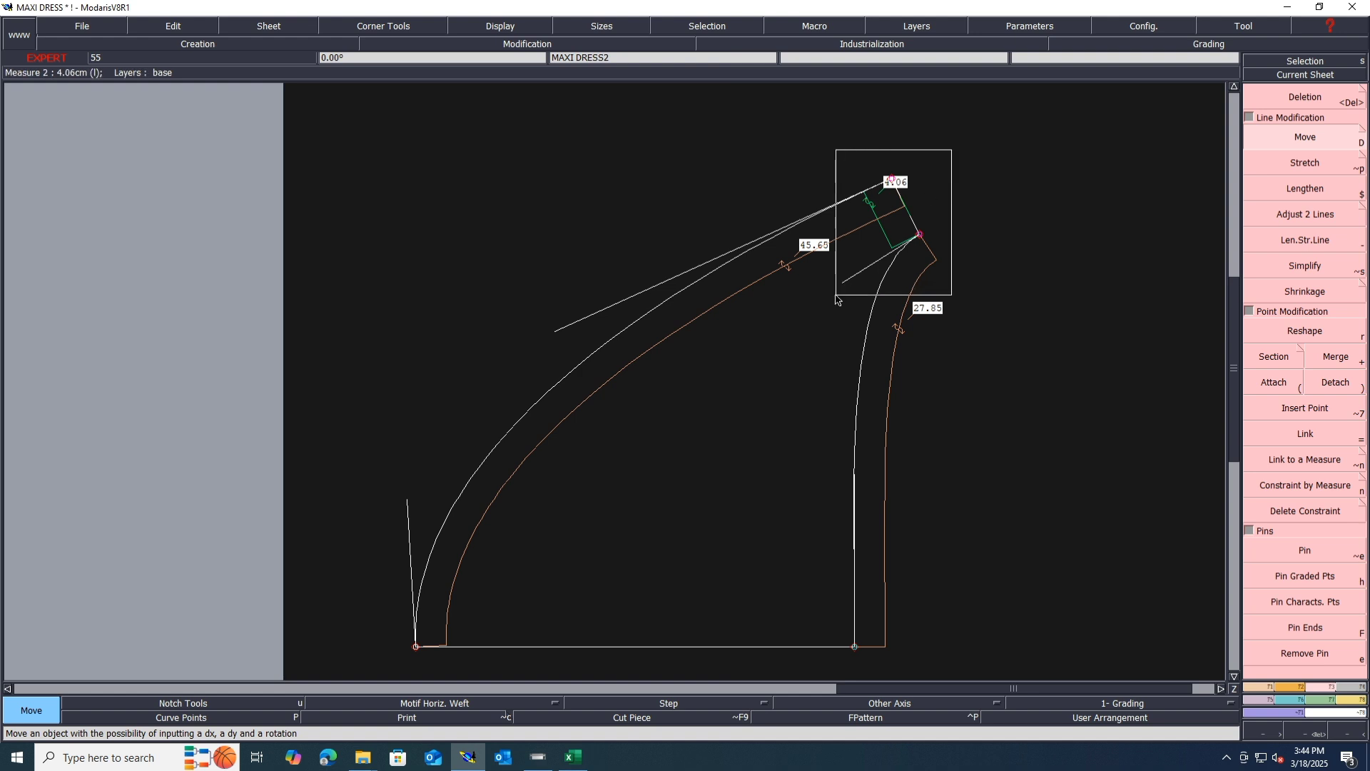
Shift both under sleeve seam end points by a further -0.15 cm in Y
left_click(920, 234)
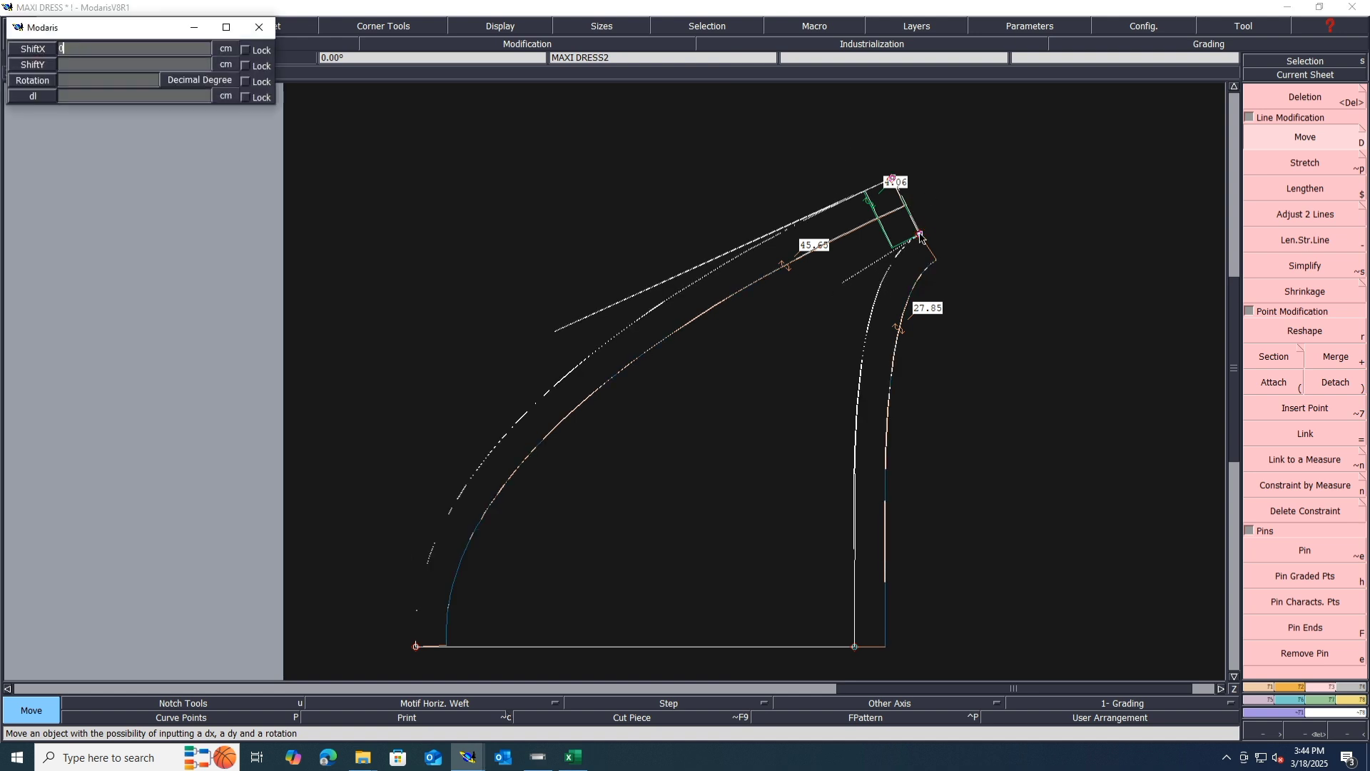
type("-.1")
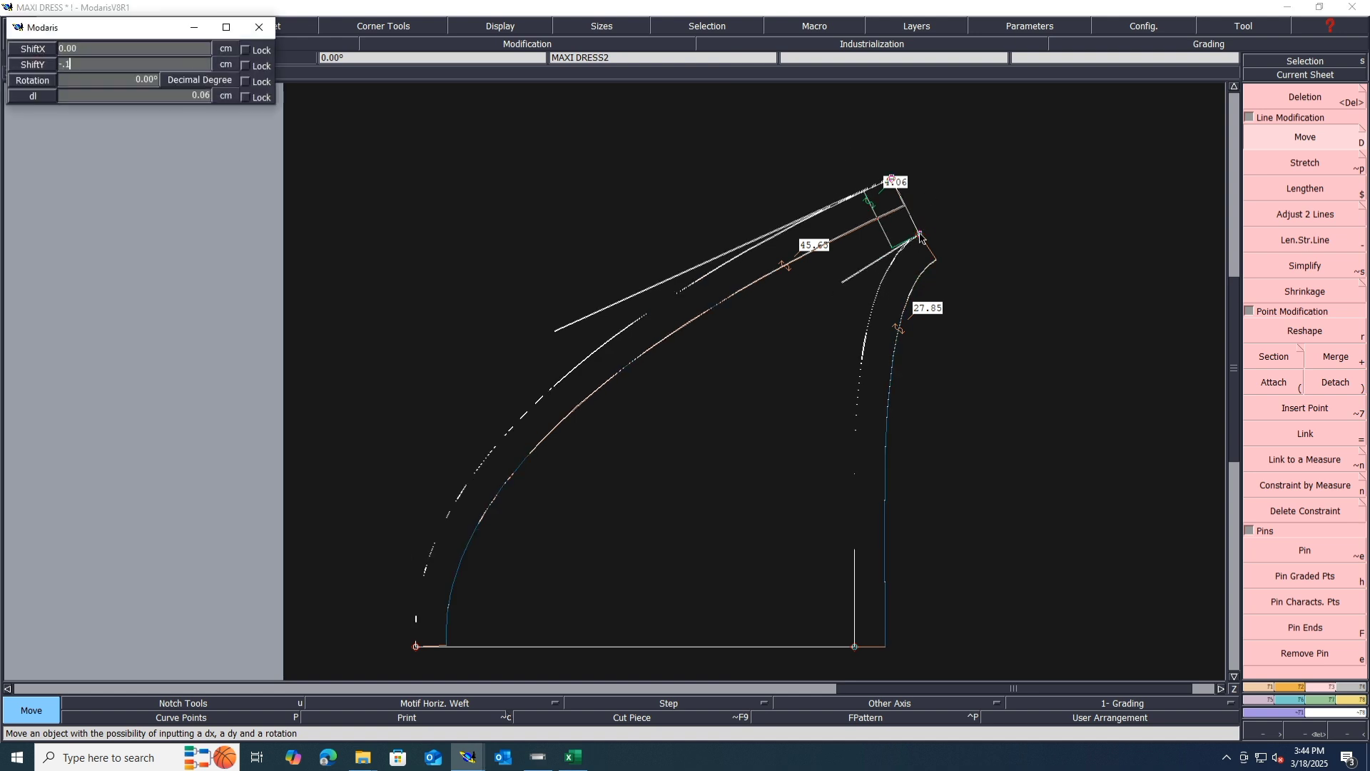
type("5")
key("Return")
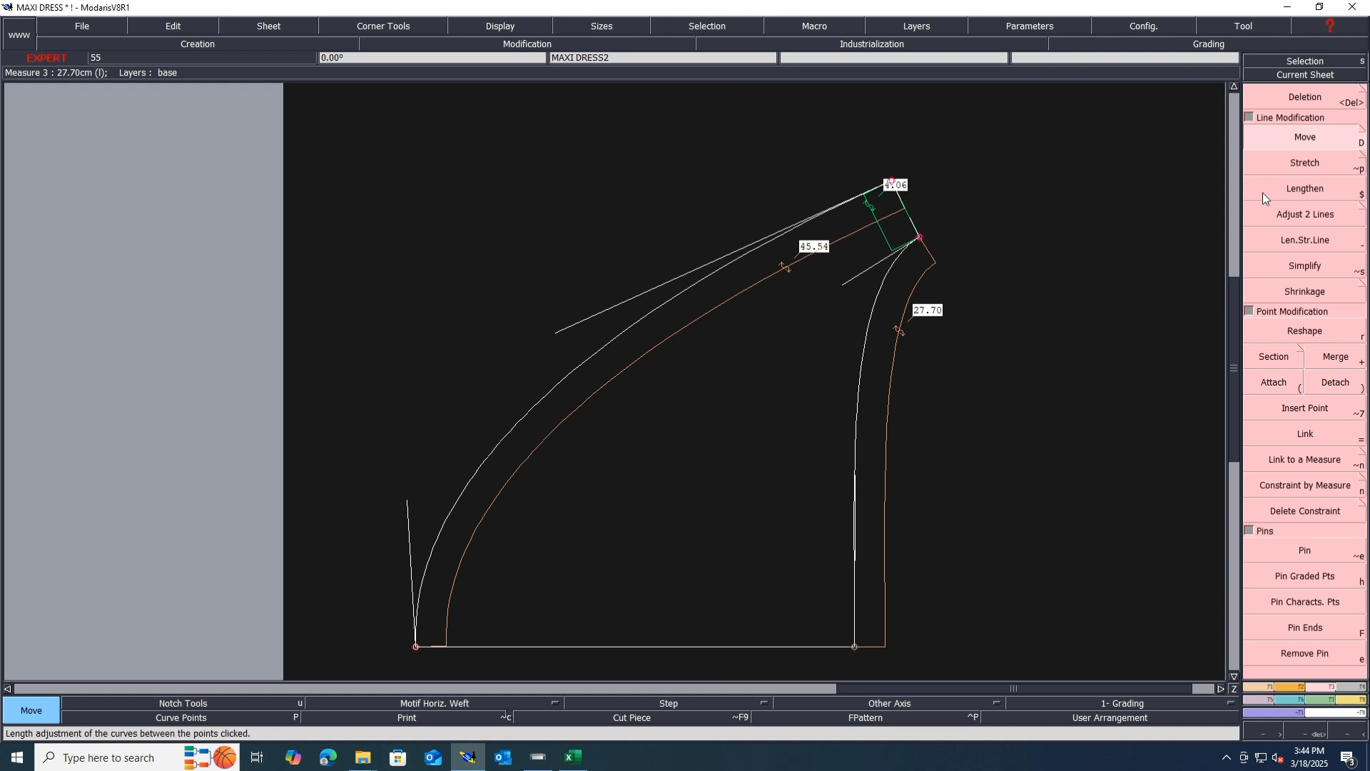
Move only the hem-side end point of the under sleeve seam by -0.05 cm in Y
left_click(1322, 326)
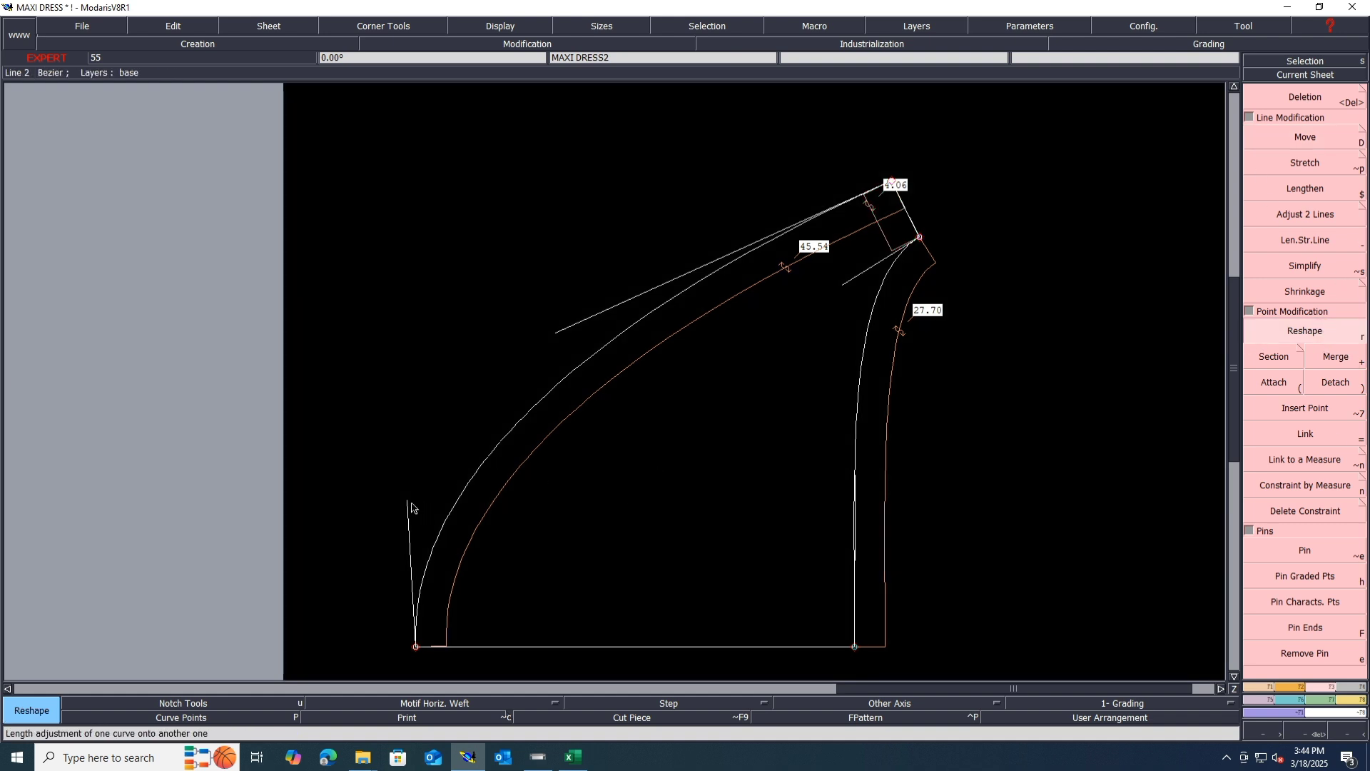
left_click(1313, 140)
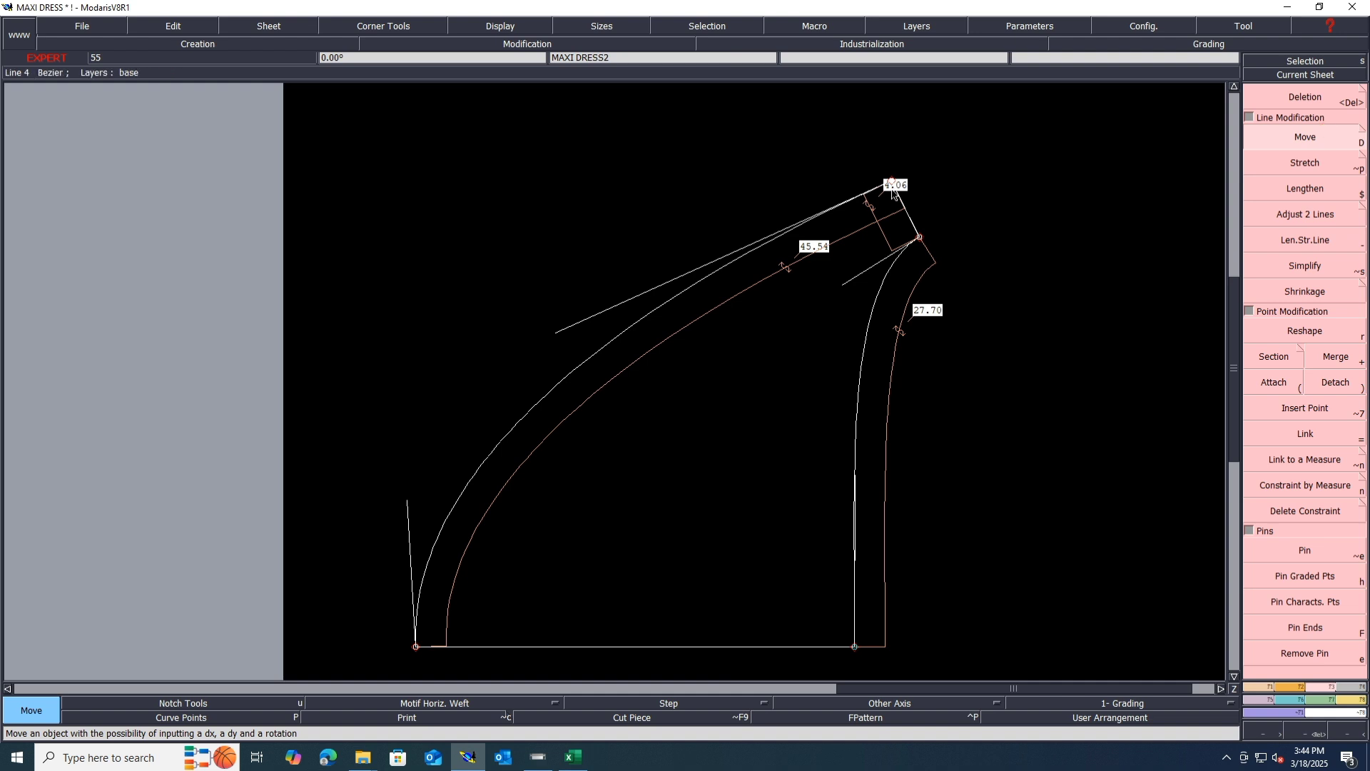
left_click(893, 190)
type("-.0")
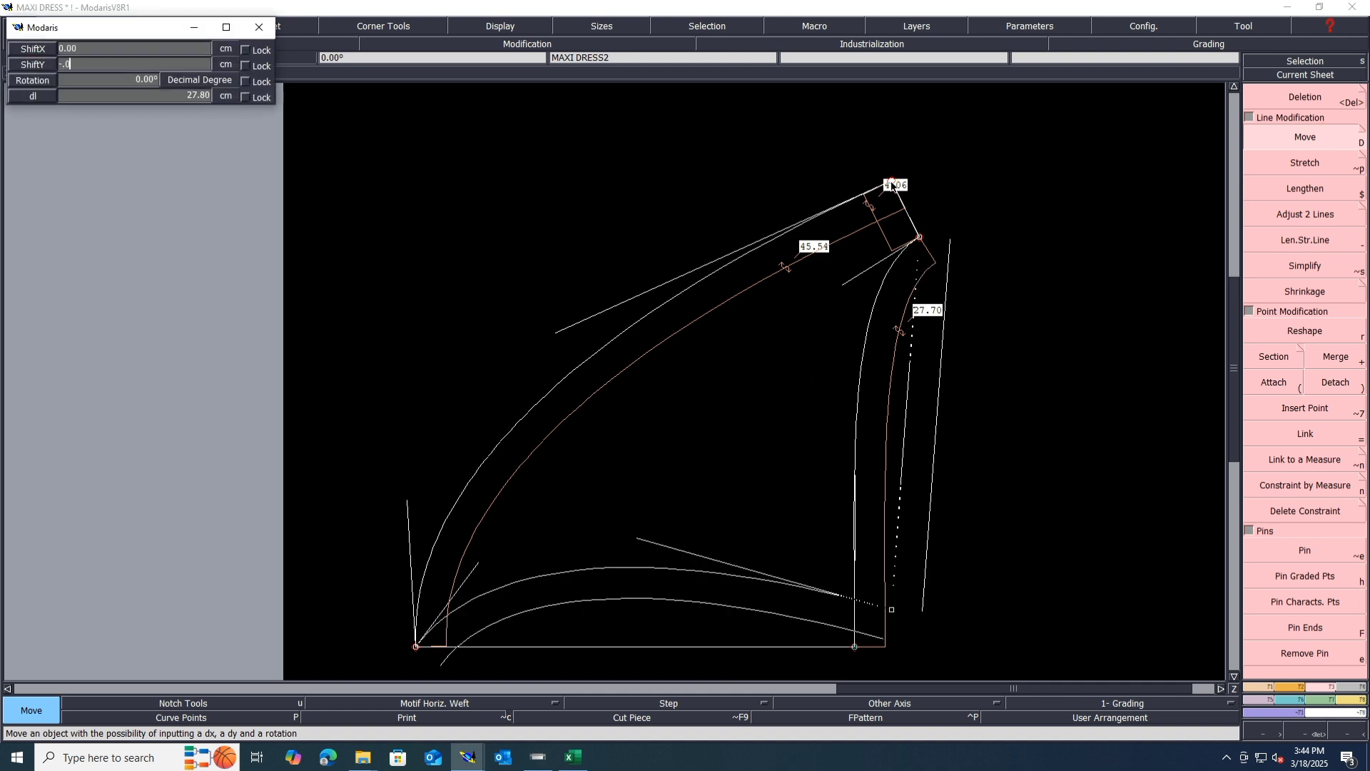
type("5")
key("Return")
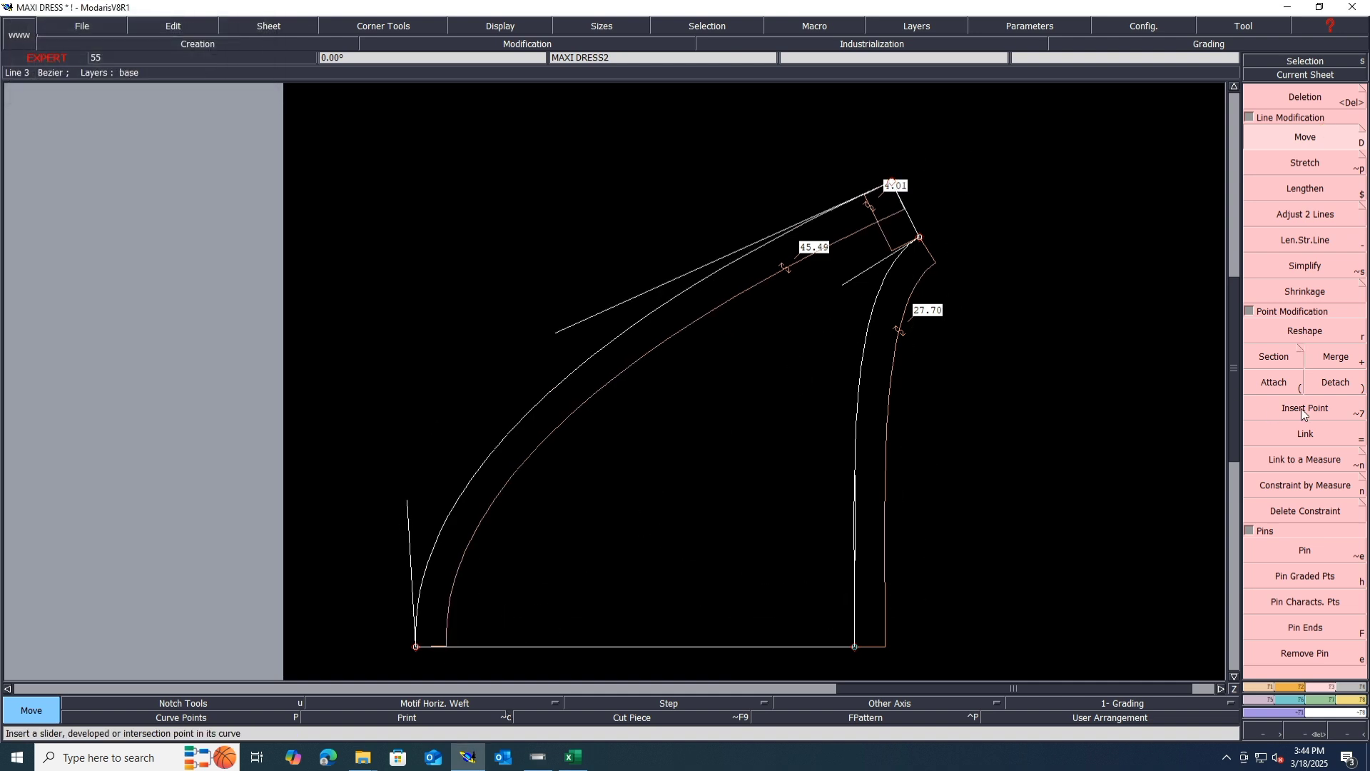
Reshape the sleeve opening curve with its tangent handles, bringing its length to about 45.25 cm
left_click(1306, 332)
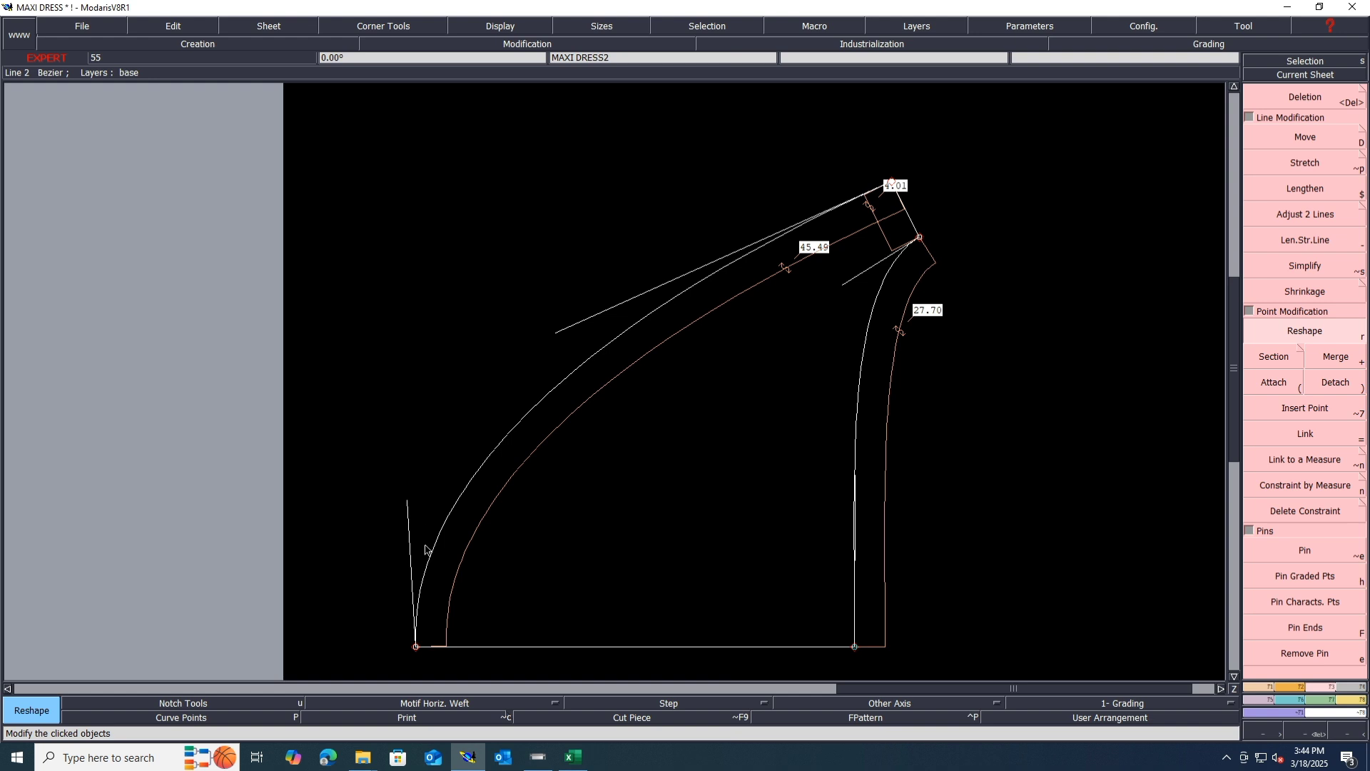
scroll(394, 614, "up", 2)
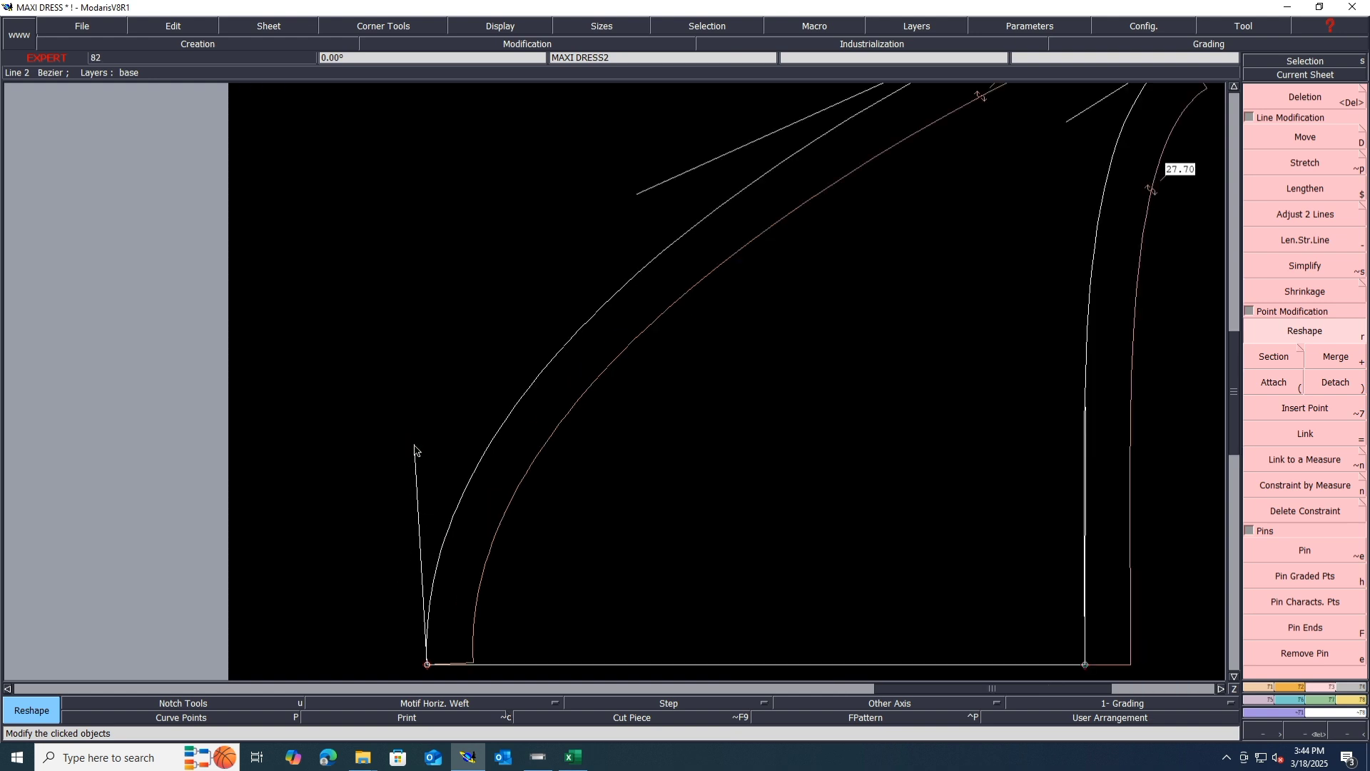
scroll(343, 582, "down", 3)
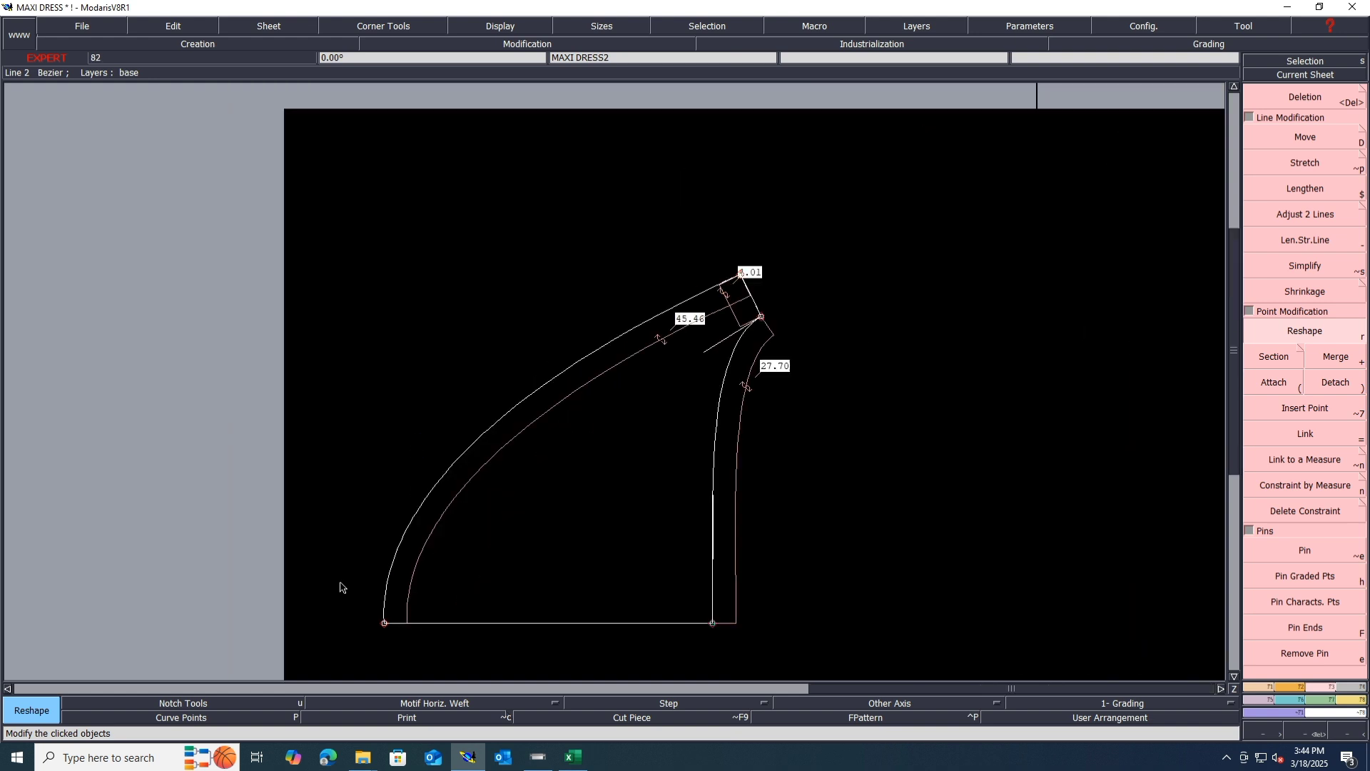
left_click(494, 387)
left_click(488, 397)
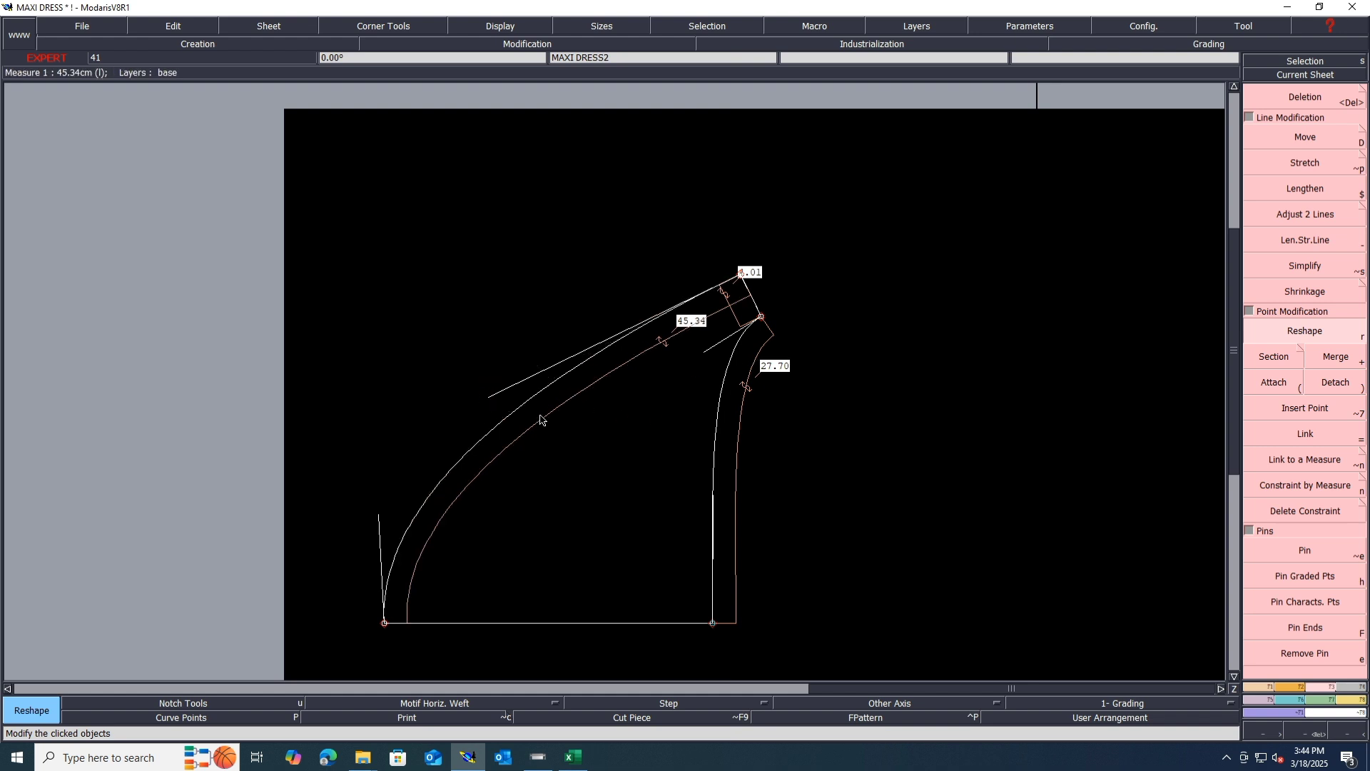
left_click(490, 397)
left_click(489, 403)
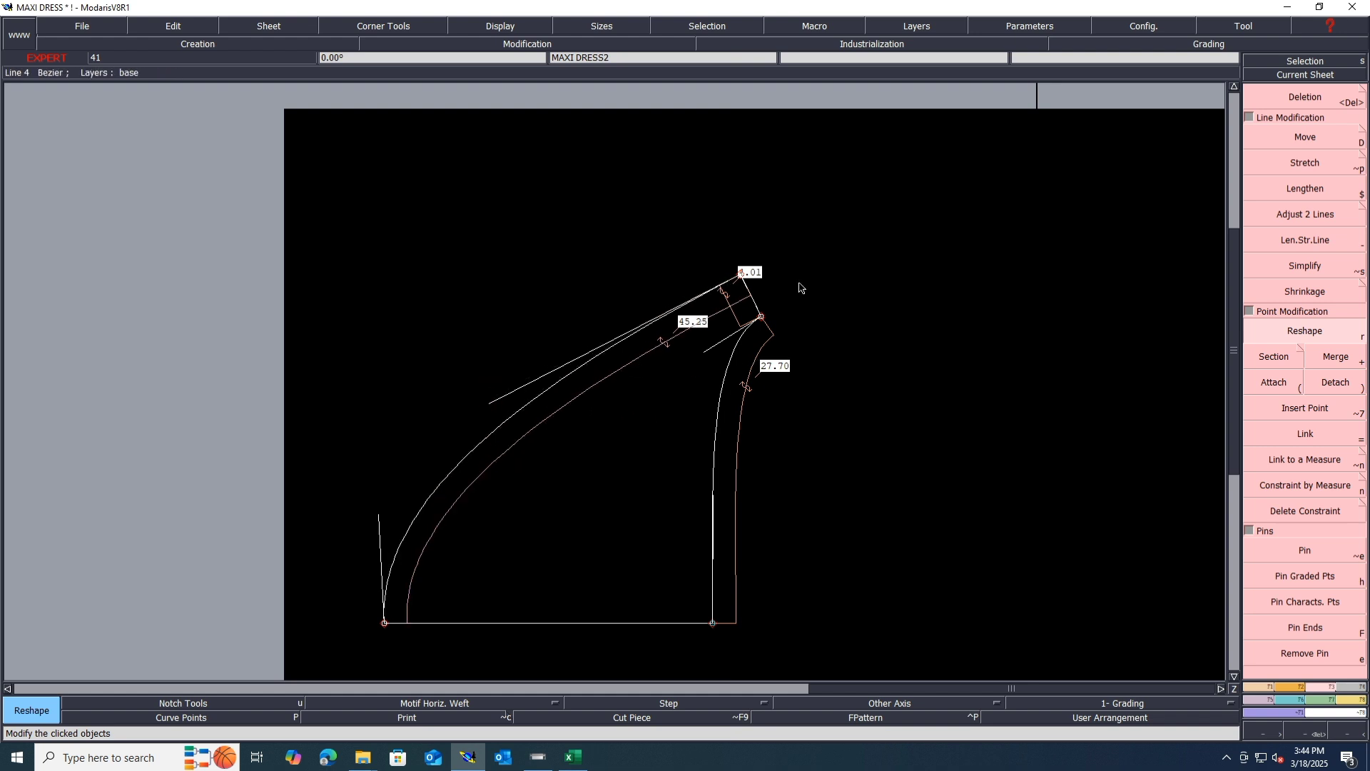
Move the hem-side end point of the under sleeve seam slightly inward, giving a sleeve opening curve of about 44.84 cm
key("d")
scroll(743, 275, "up", 3)
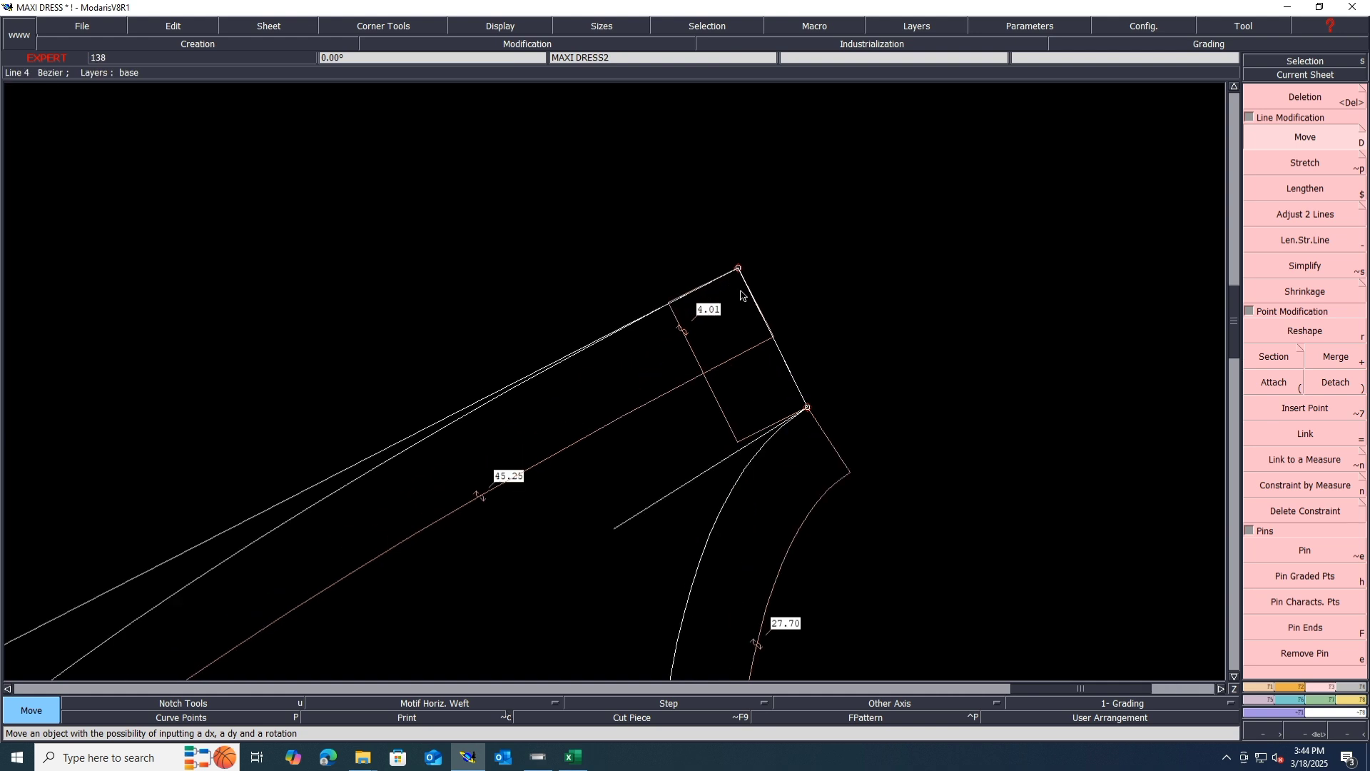
left_click(734, 271)
left_click(724, 275)
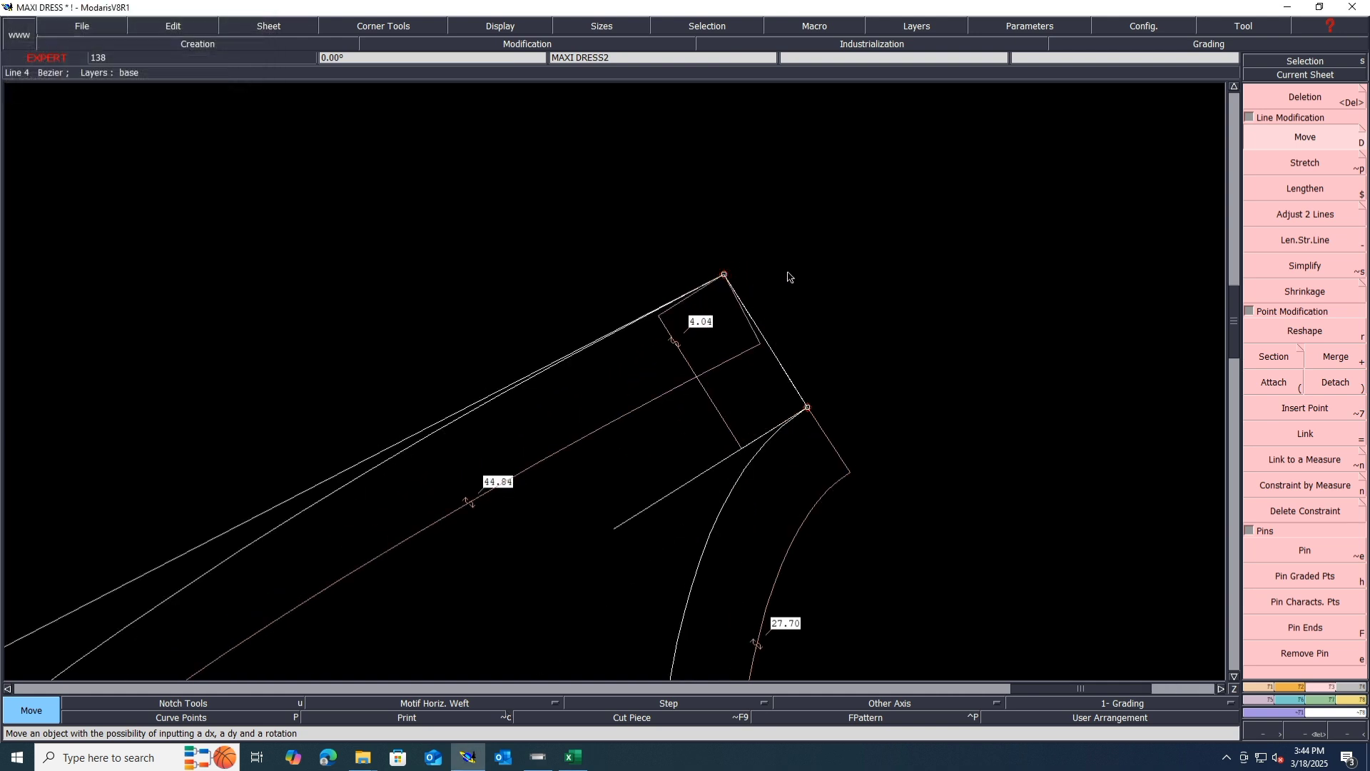
Create a symmetry axis along the under sleeve seam and mirror the sleeve opening and sleeve cap curves across it
scroll(788, 273, "down", 2)
scroll(789, 276, "down", 2)
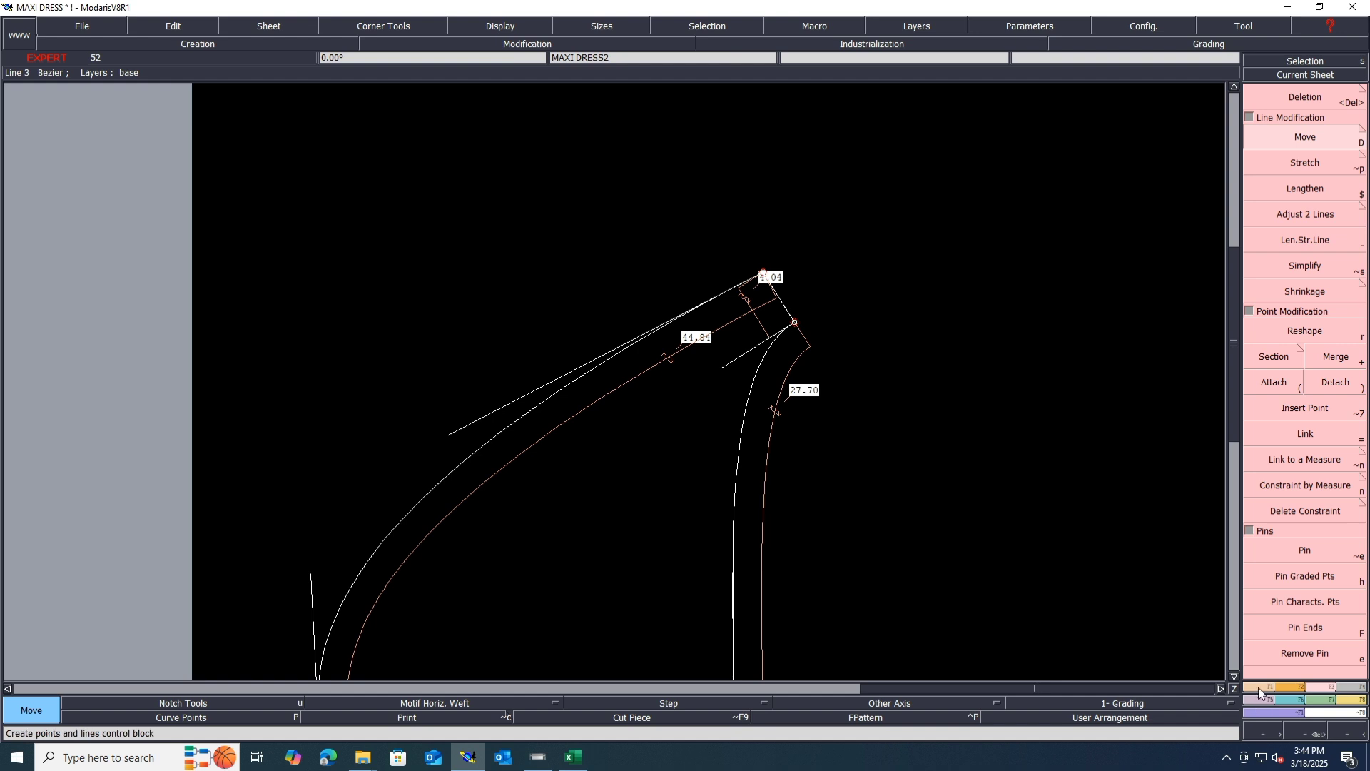
key("F1")
key("x")
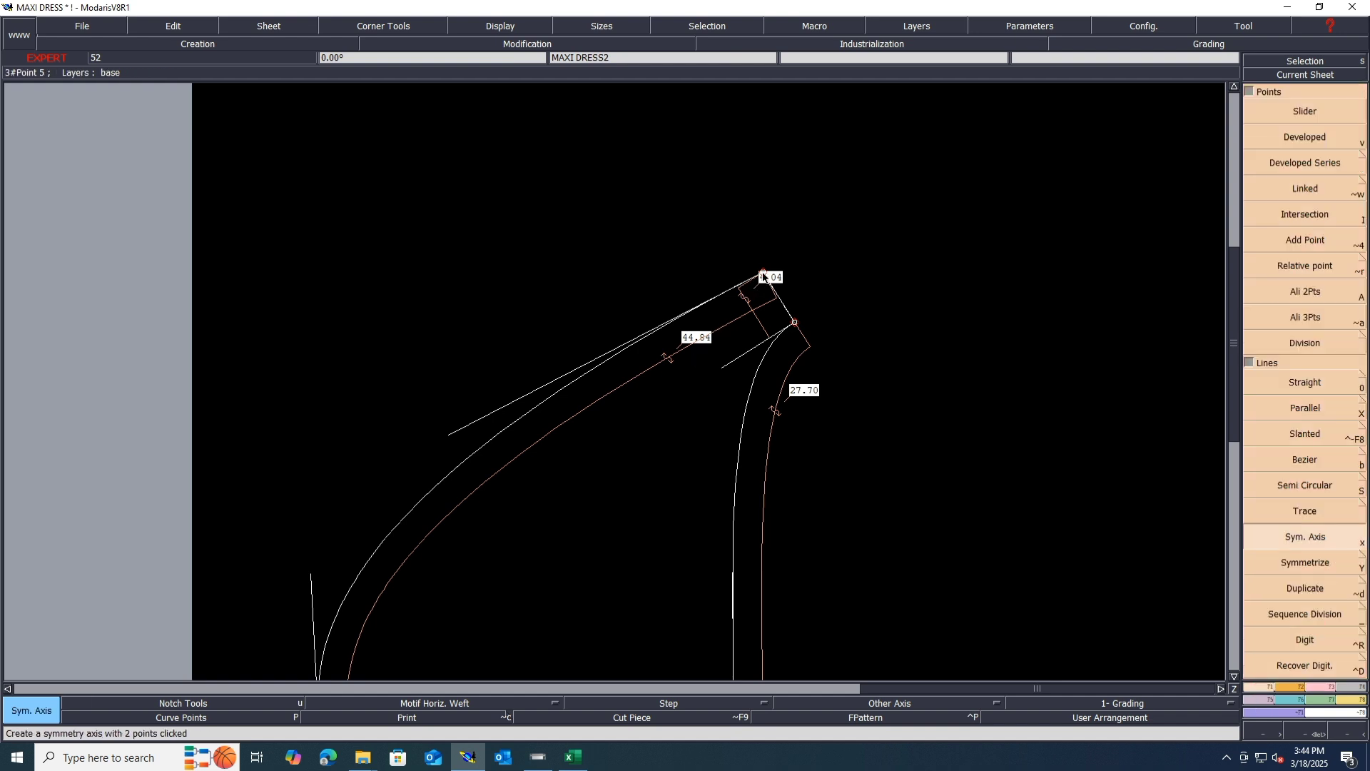
left_click(763, 272)
left_click(781, 300)
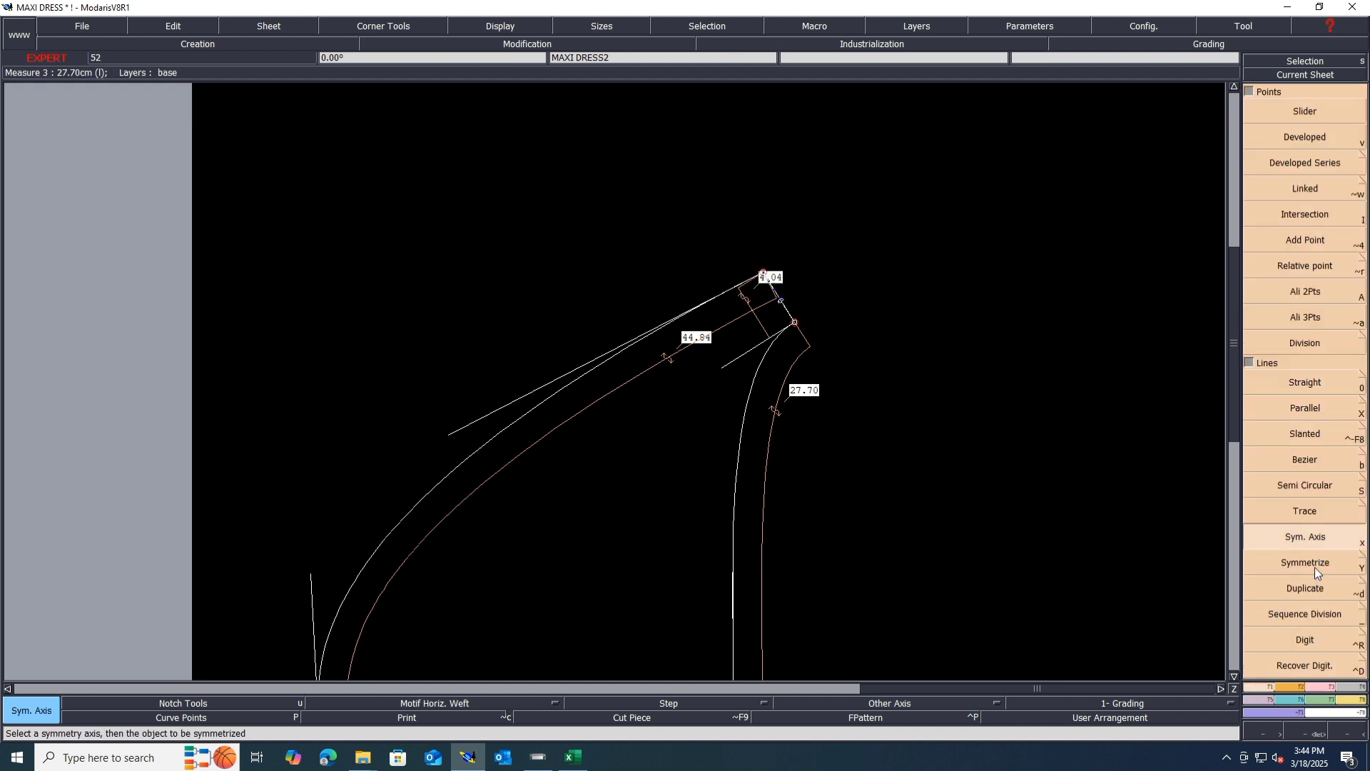
key("y")
left_click(592, 364)
left_click(742, 406)
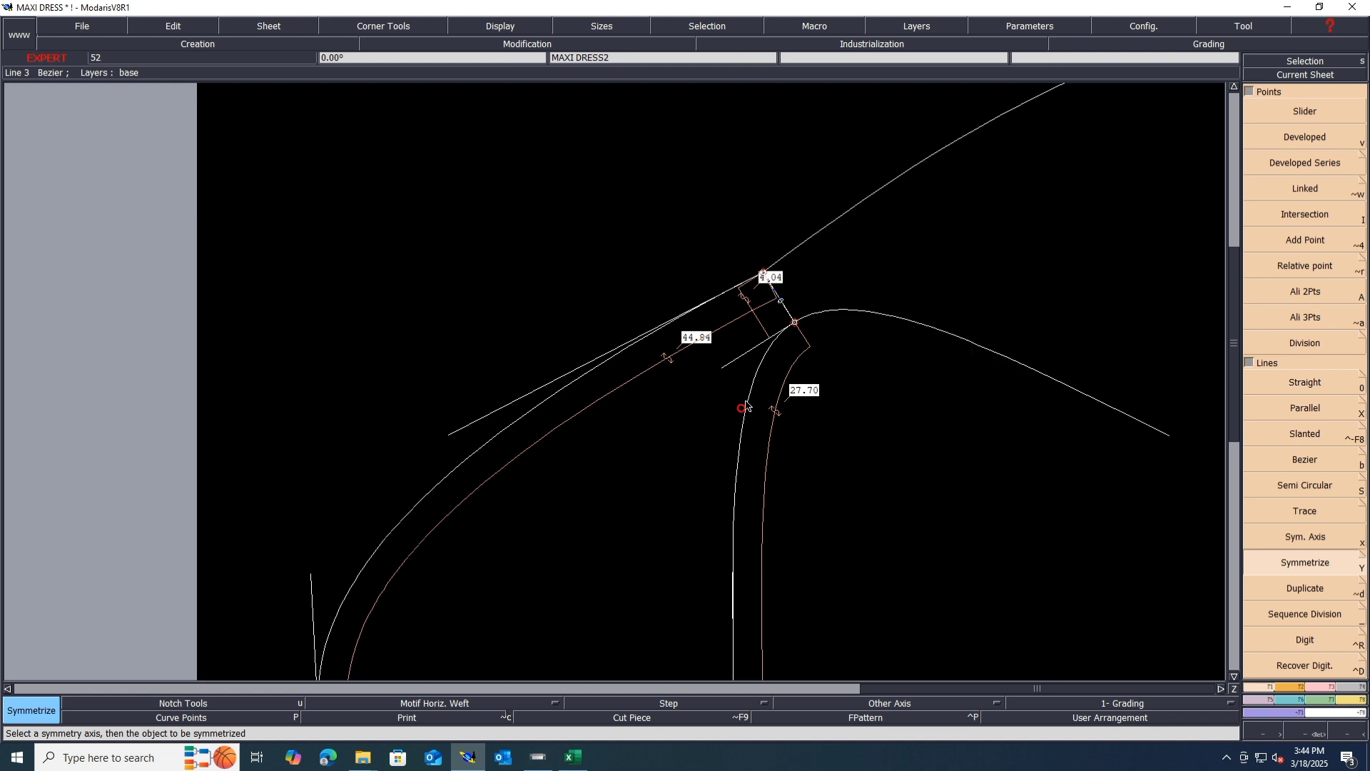
scroll(723, 340, "down", 2)
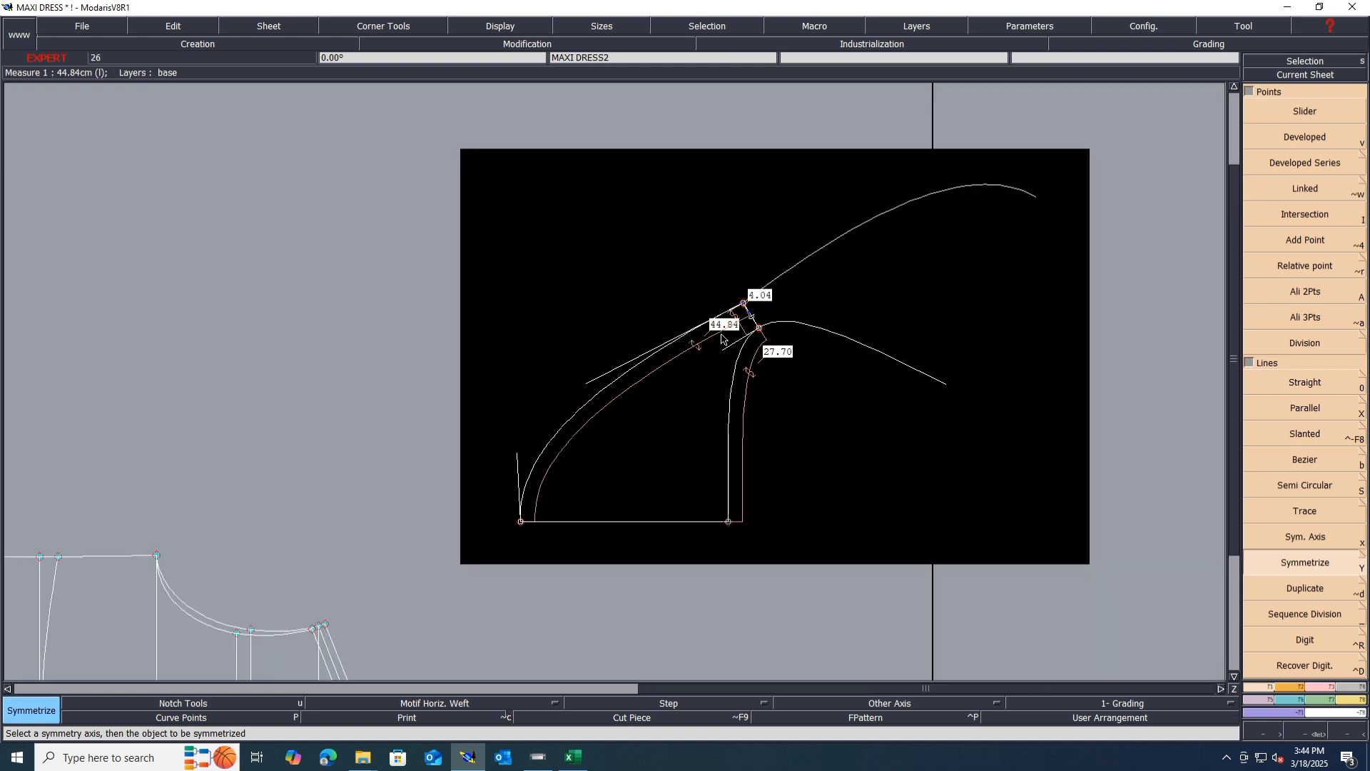
Undo the mirrored sleeve curves and the symmetry axis
key("ctrl+z")
key("ctrl+z")
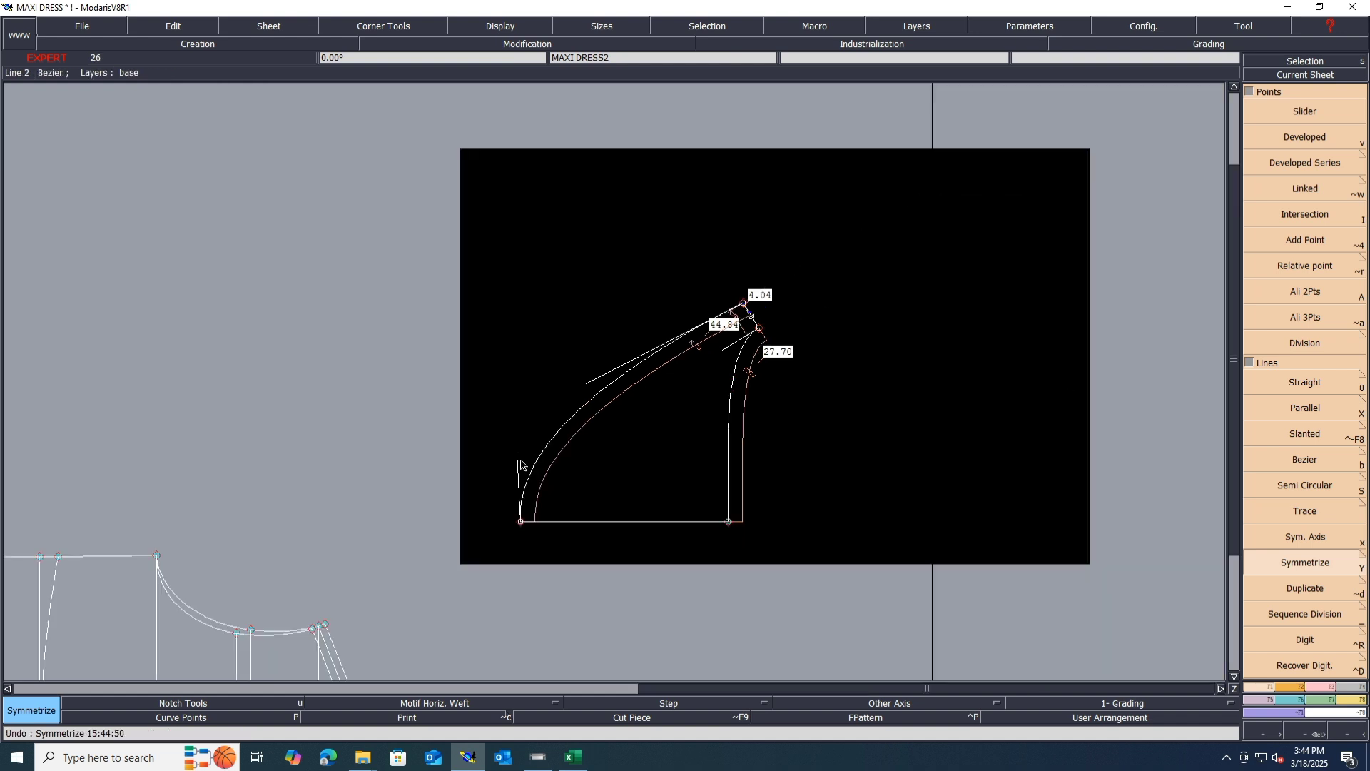
key("ctrl+z")
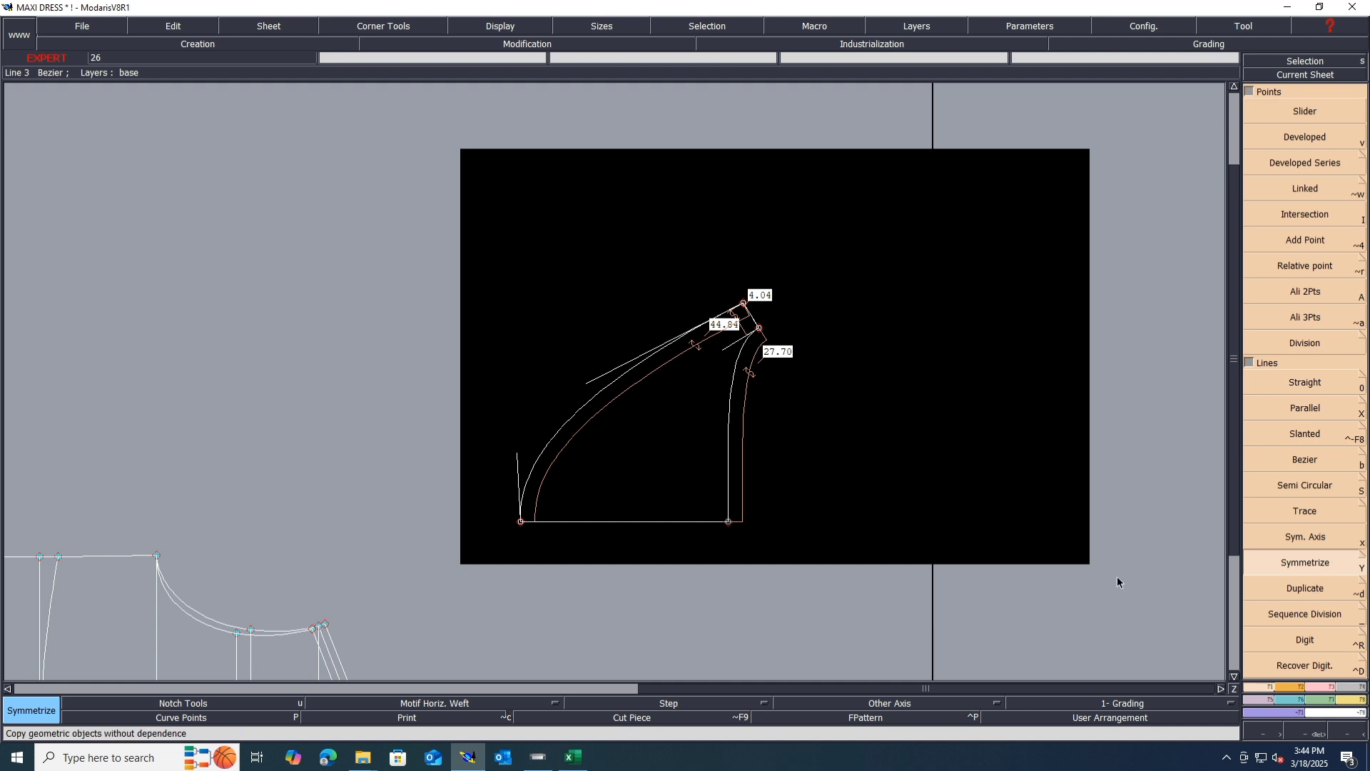
Reshape the sleeve opening curve by shortening its tangent handle at the centre line end and bringing it closer to vertical
key("r")
scroll(539, 515, "up", 2)
scroll(508, 492, "up", 2)
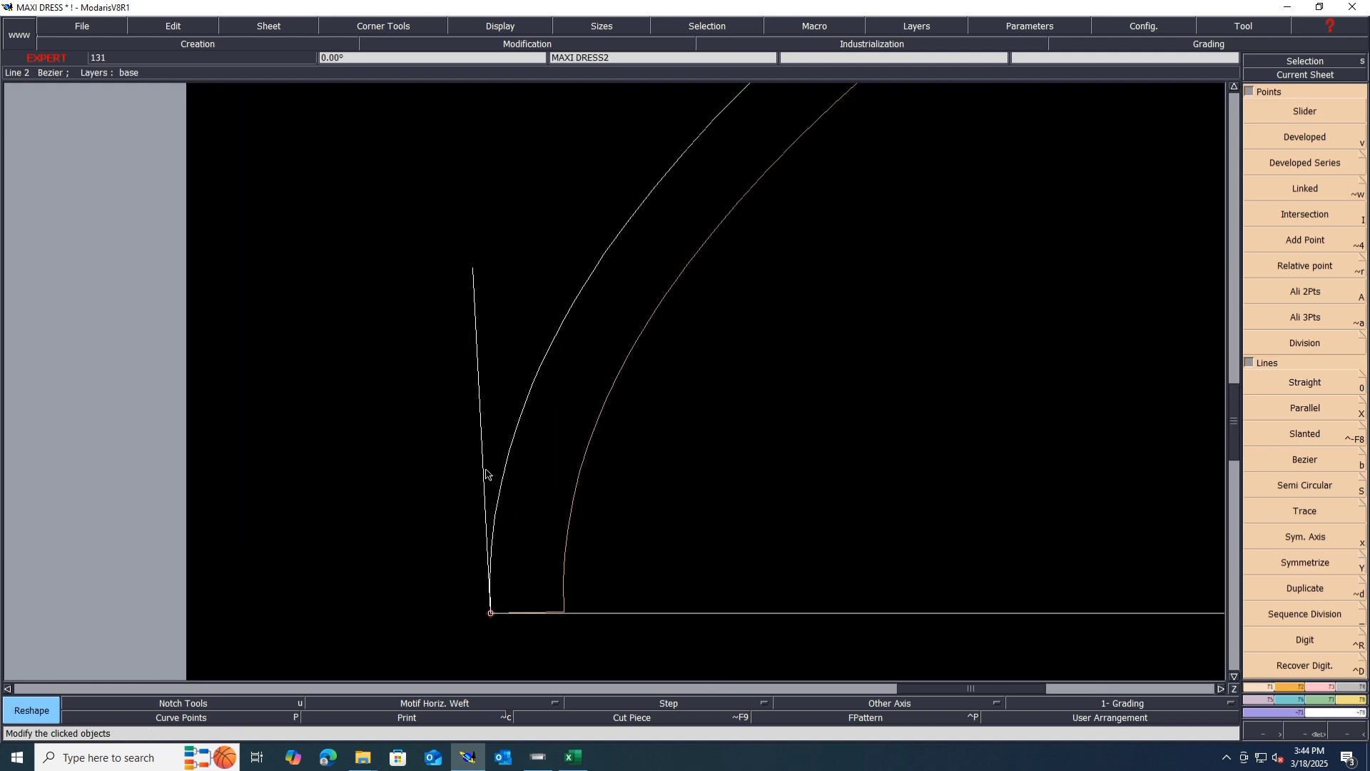
left_click_drag(472, 272, 482, 280)
left_click(482, 277)
left_click(484, 293)
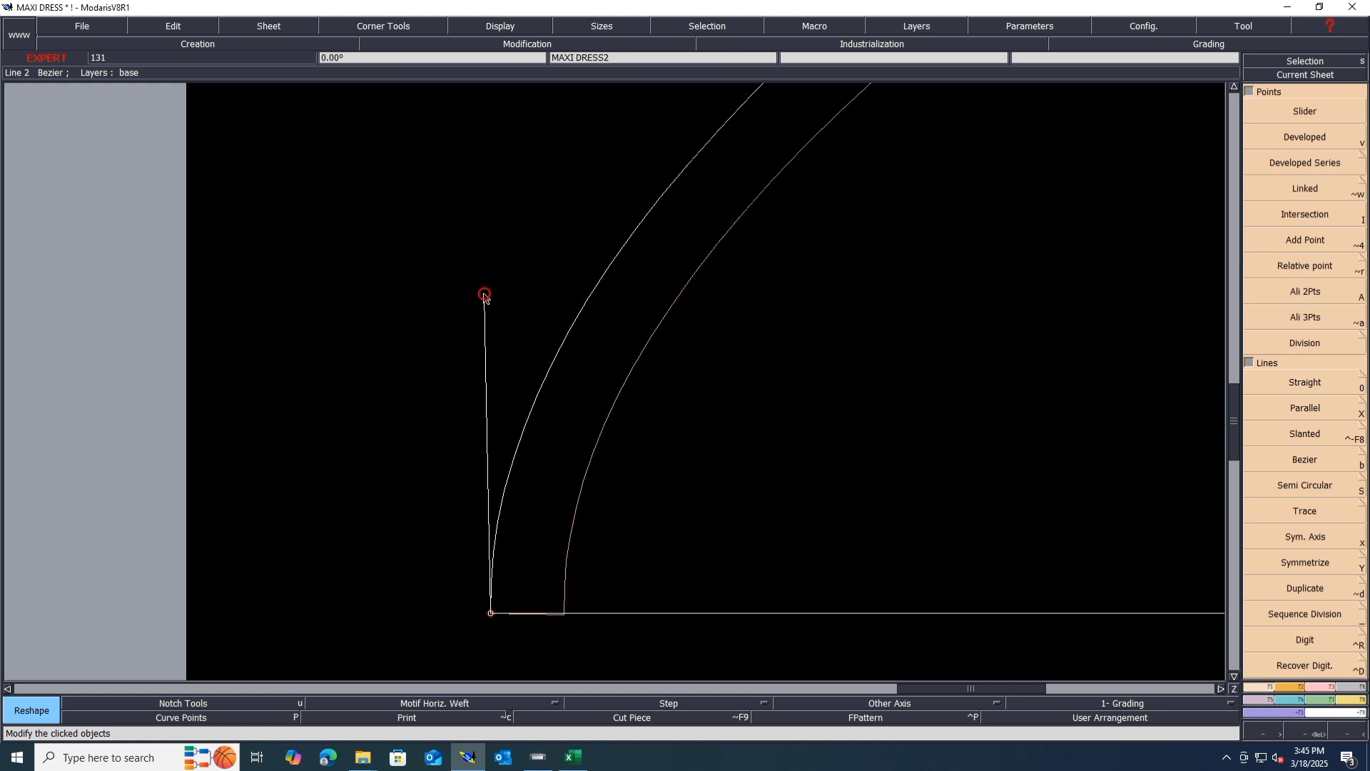
left_click(484, 293)
left_click(481, 308)
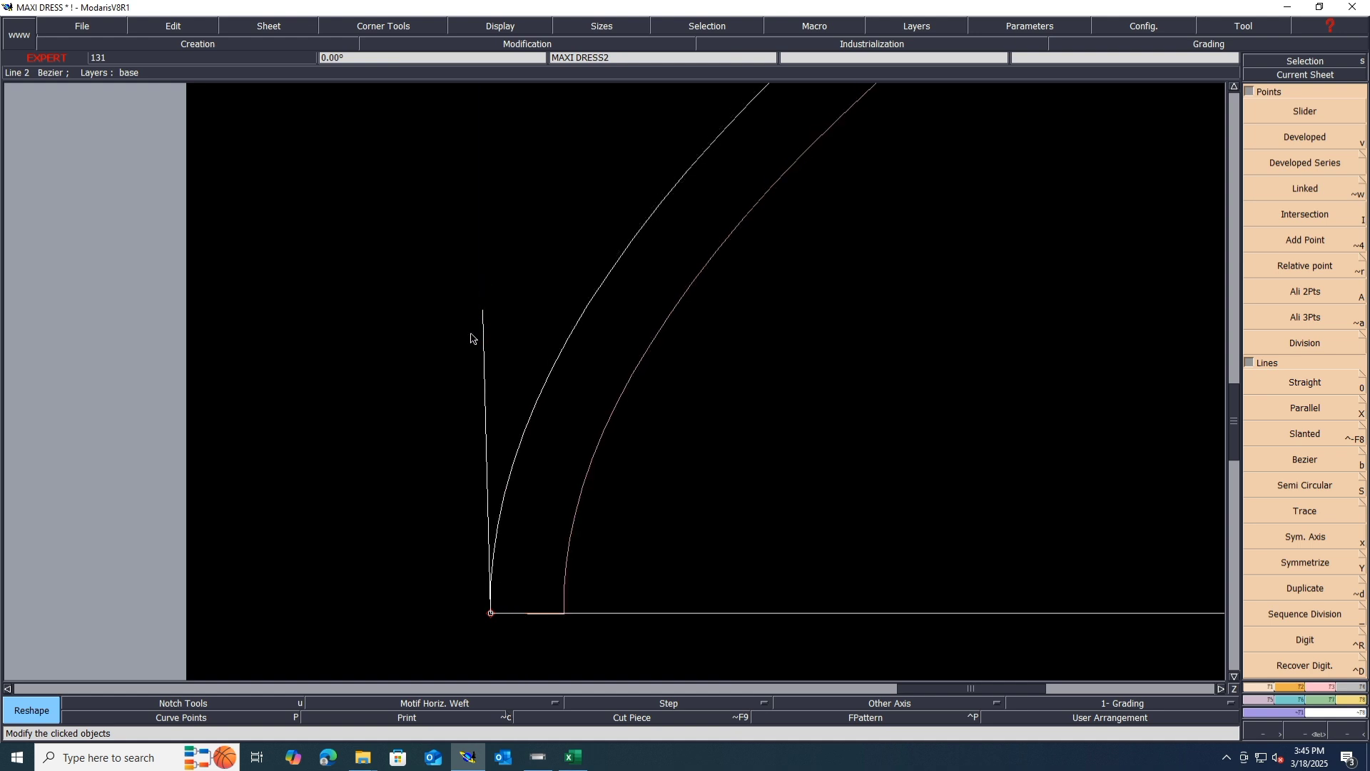
Reshape the sleeve opening curve with its tangent handle at the under sleeve end, giving a length of about 44.43 cm
scroll(454, 391, "down", 2)
scroll(747, 203, "up", 1)
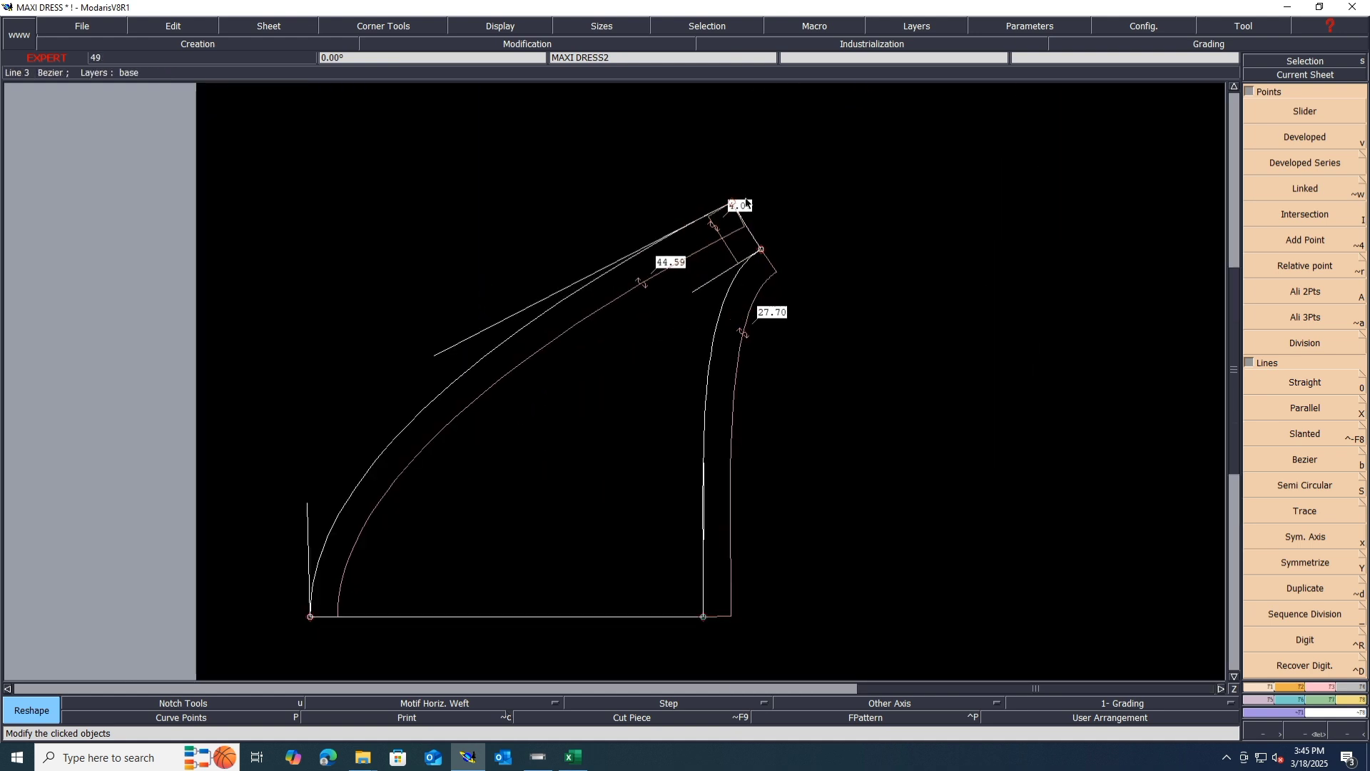
scroll(743, 212, "up", 1)
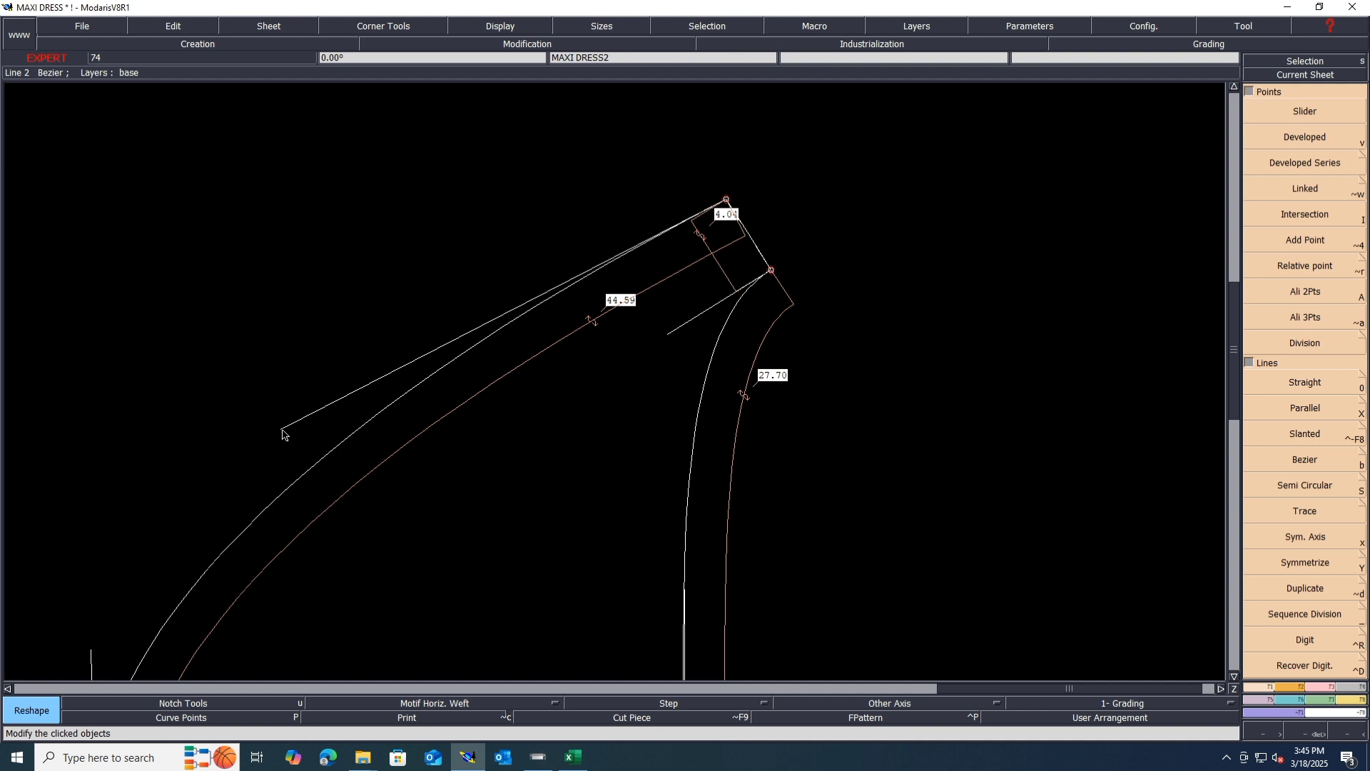
Try mirroring the sleeve opening curve across the under sleeve seam, and undo the mirrored curve and its symmetry axis
key("y")
scroll(492, 450, "down", 2)
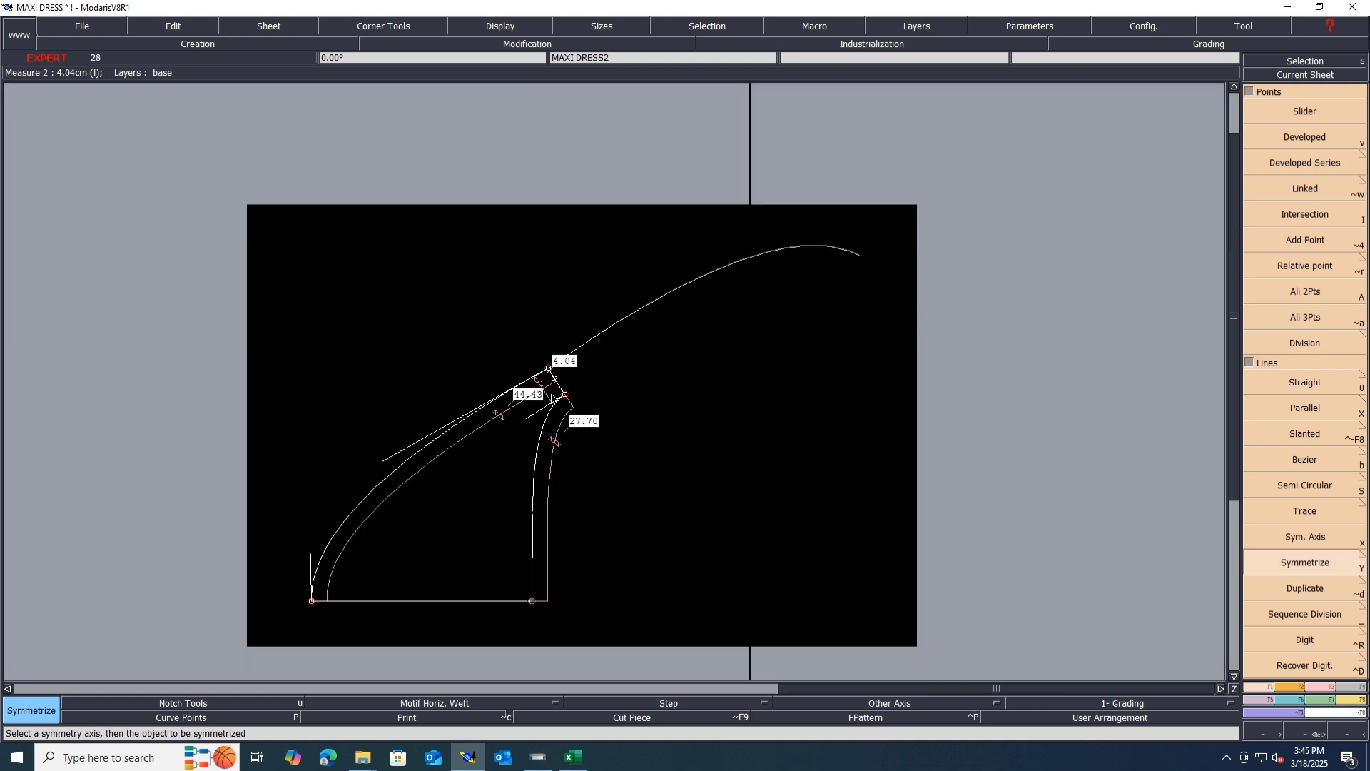
key("ctrl+z")
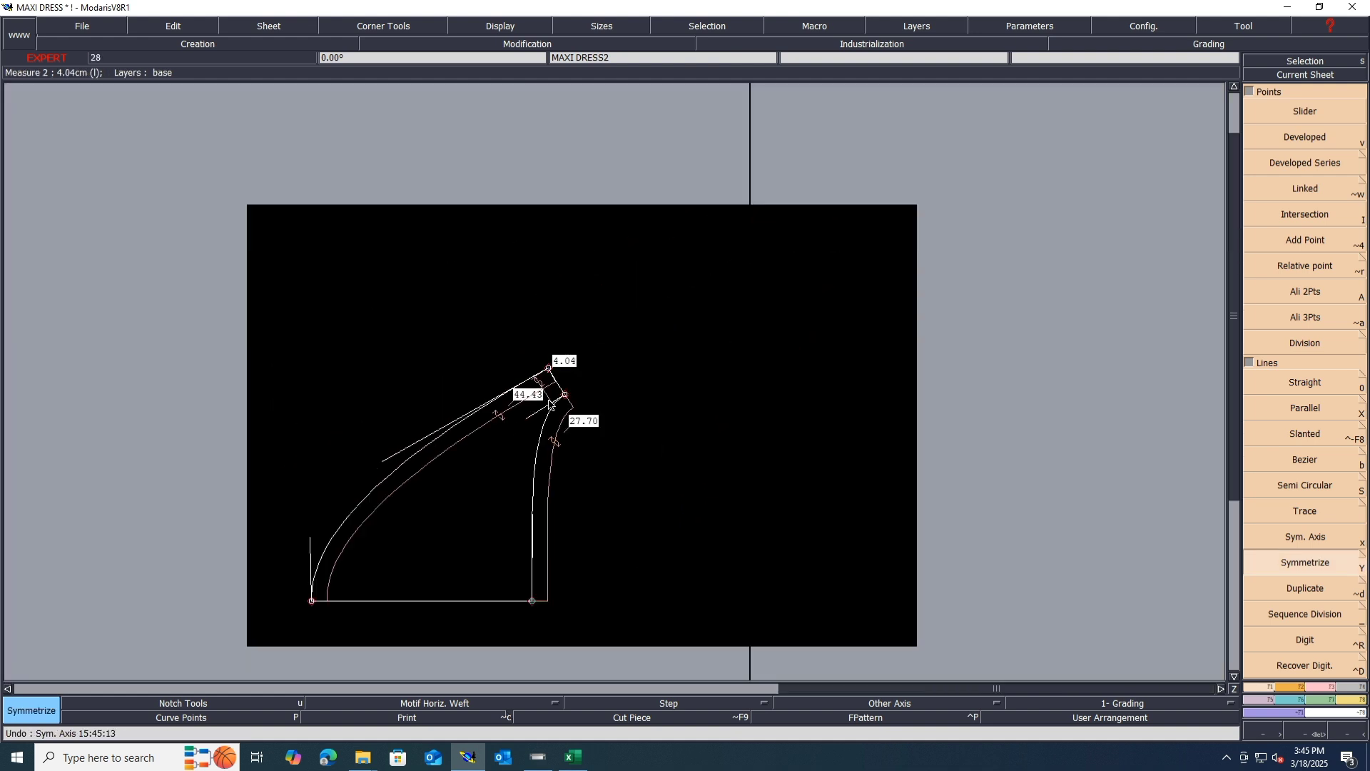
Create a symmetry axis along the sleeve's centre line and mirror the sleeve opening curve across it
left_click(1329, 590)
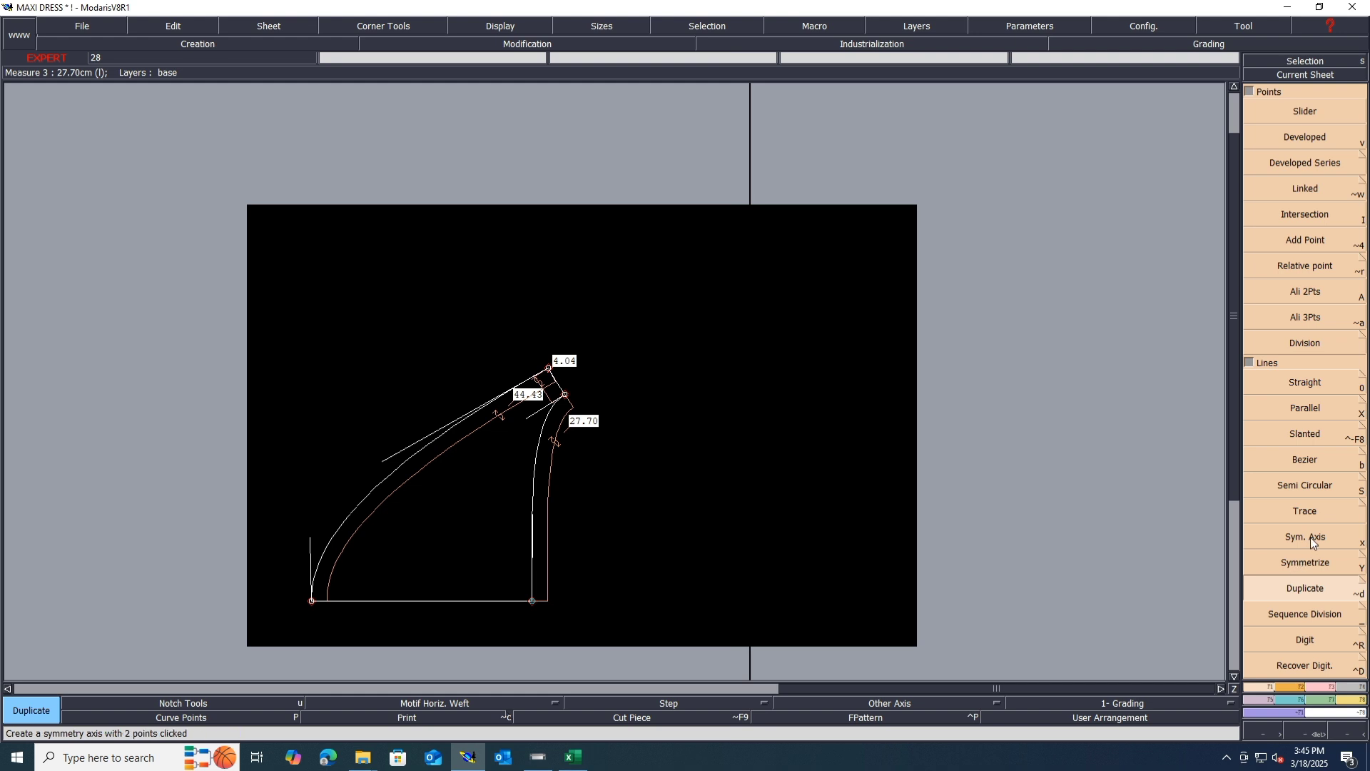
left_click(1312, 542)
left_click(312, 601)
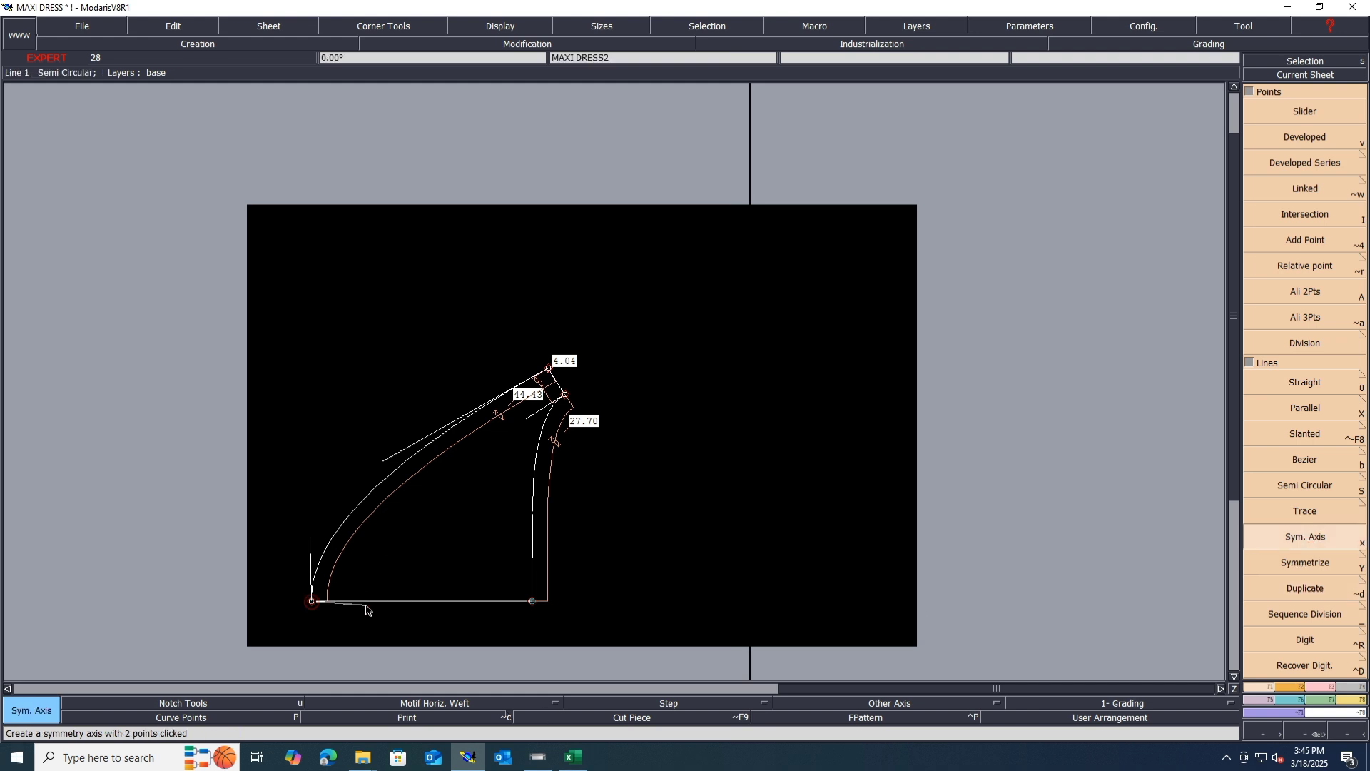
left_click(370, 601)
left_click(1317, 558)
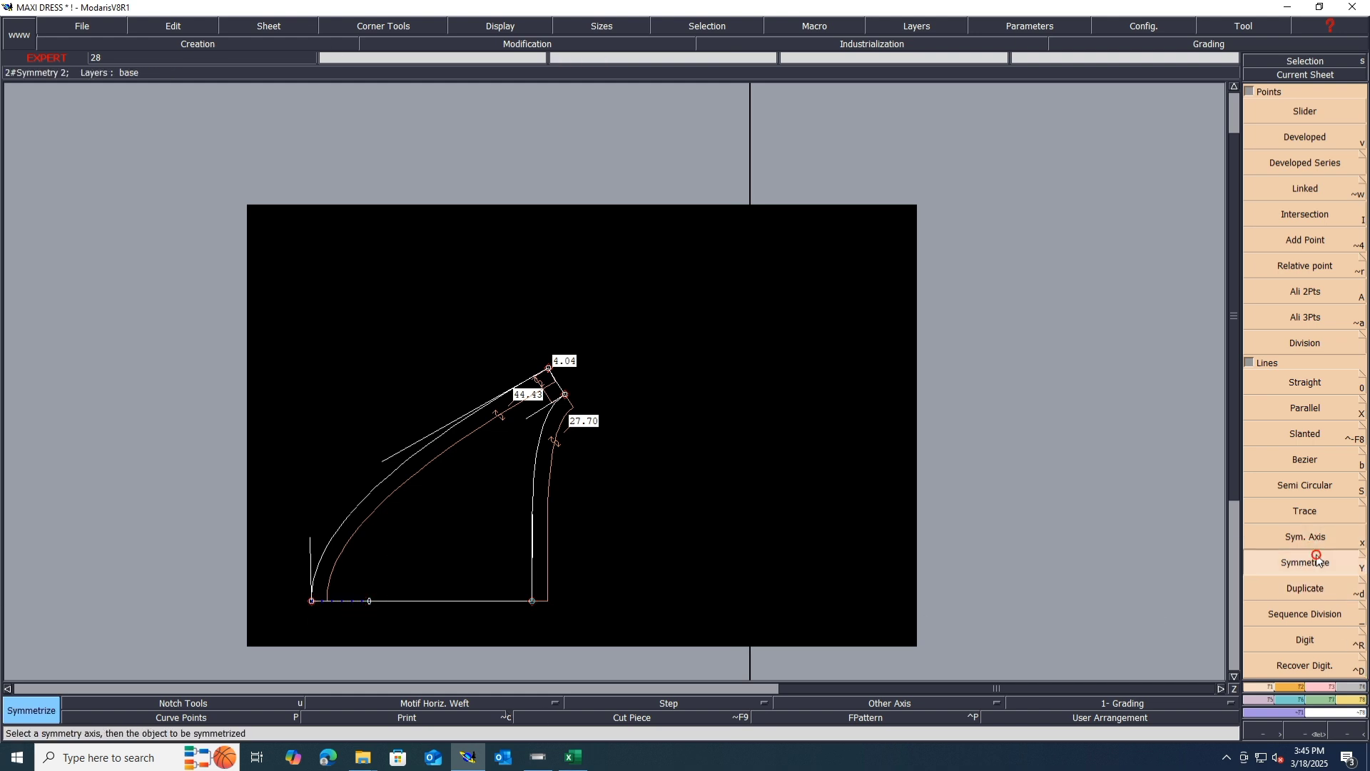
left_click(374, 491)
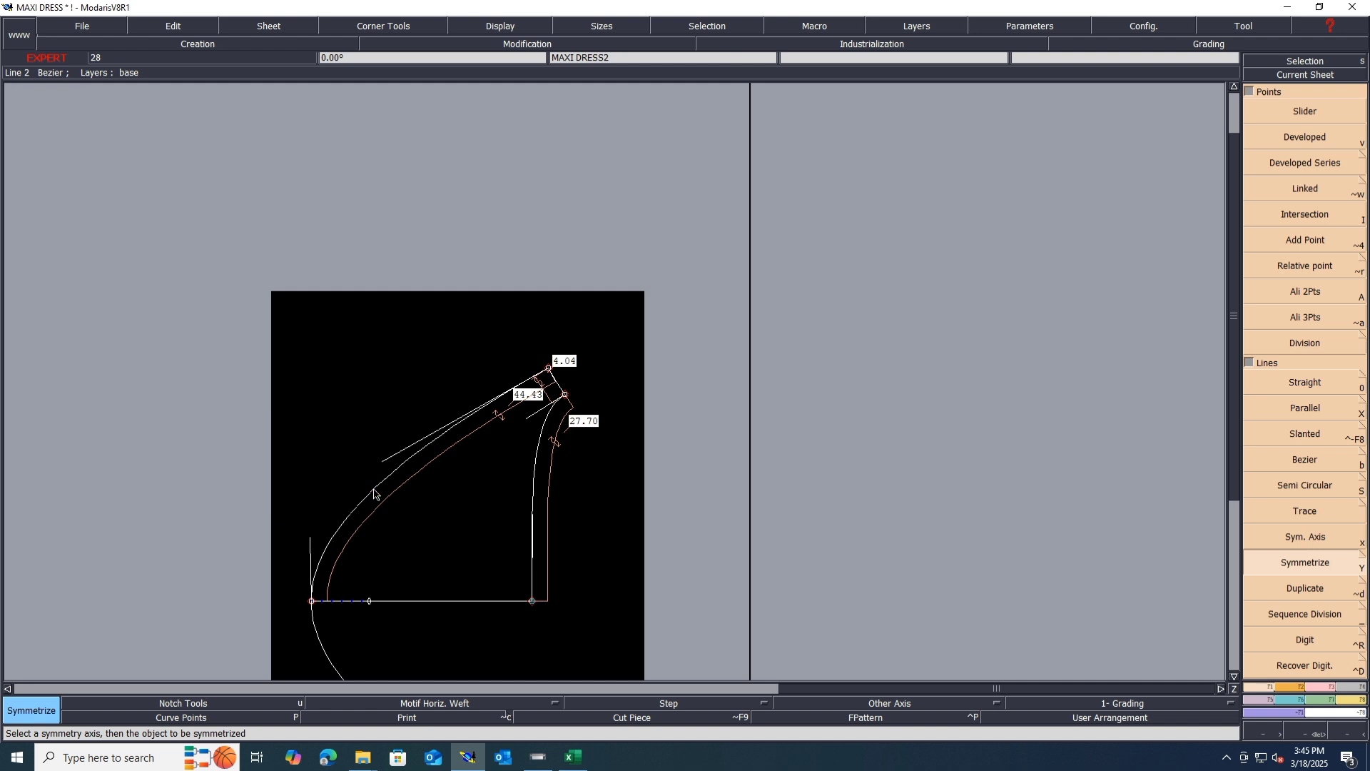
Examine how smoothly the sleeve opening curve flows into its mirrored copy at the centre line
scroll(328, 581, "down", 2)
scroll(407, 532, "up", 3)
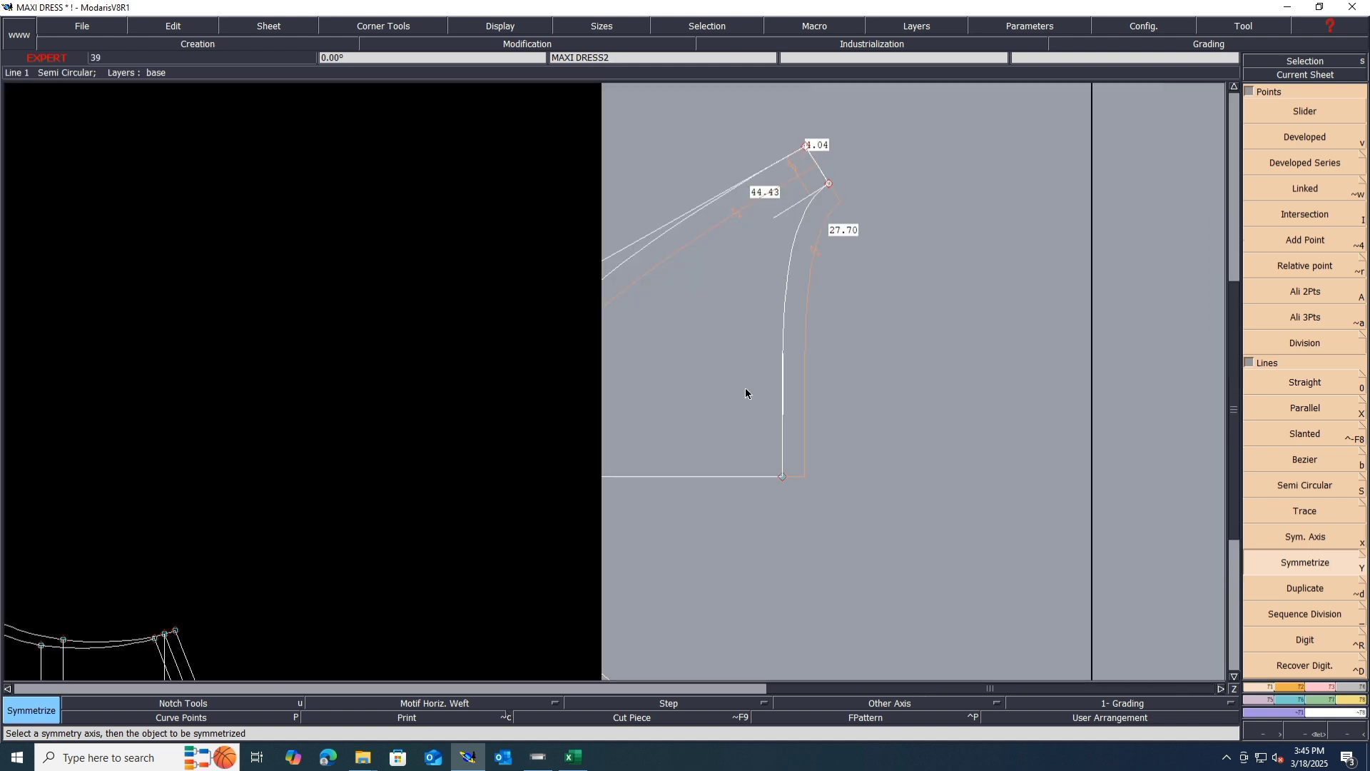
scroll(746, 392, "down", 2)
scroll(744, 479, "up", 3)
scroll(628, 422, "up", 1)
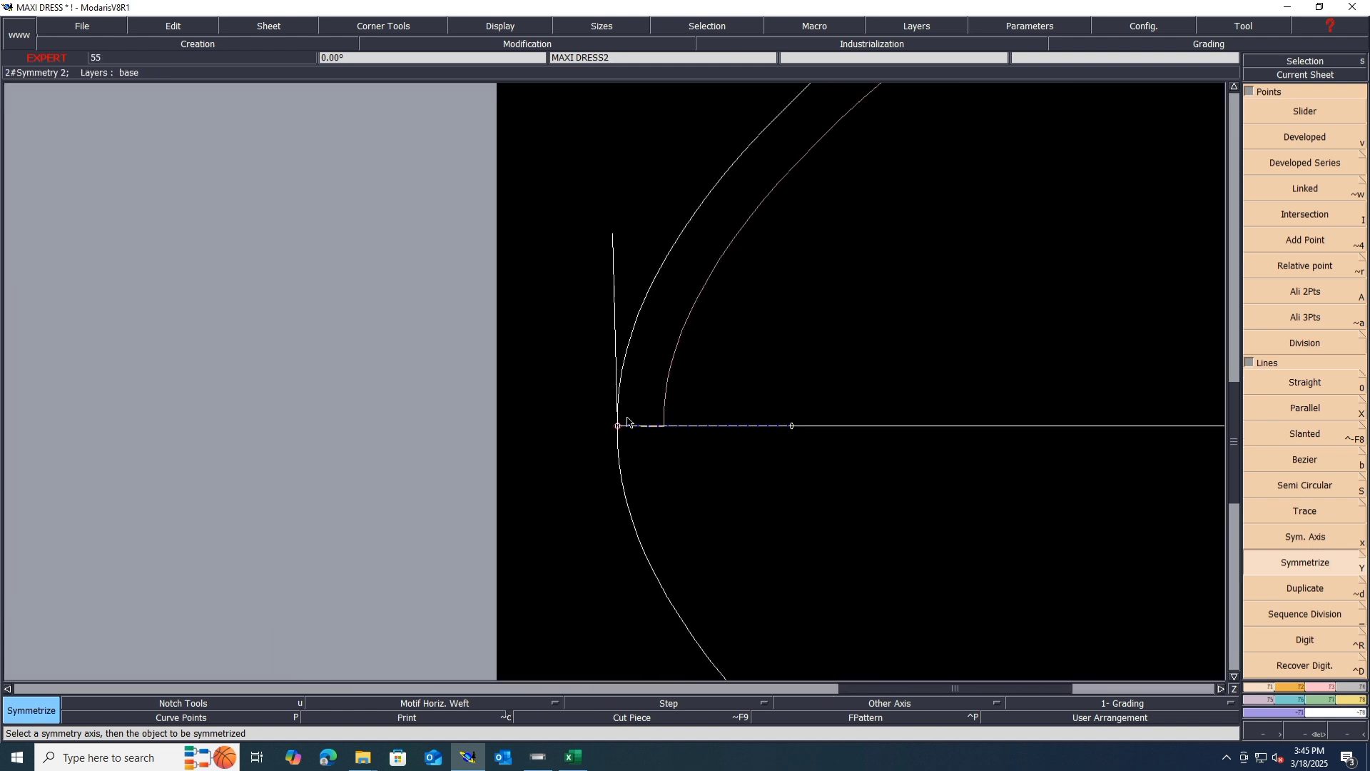
scroll(566, 426, "down", 2)
scroll(591, 444, "up", 3)
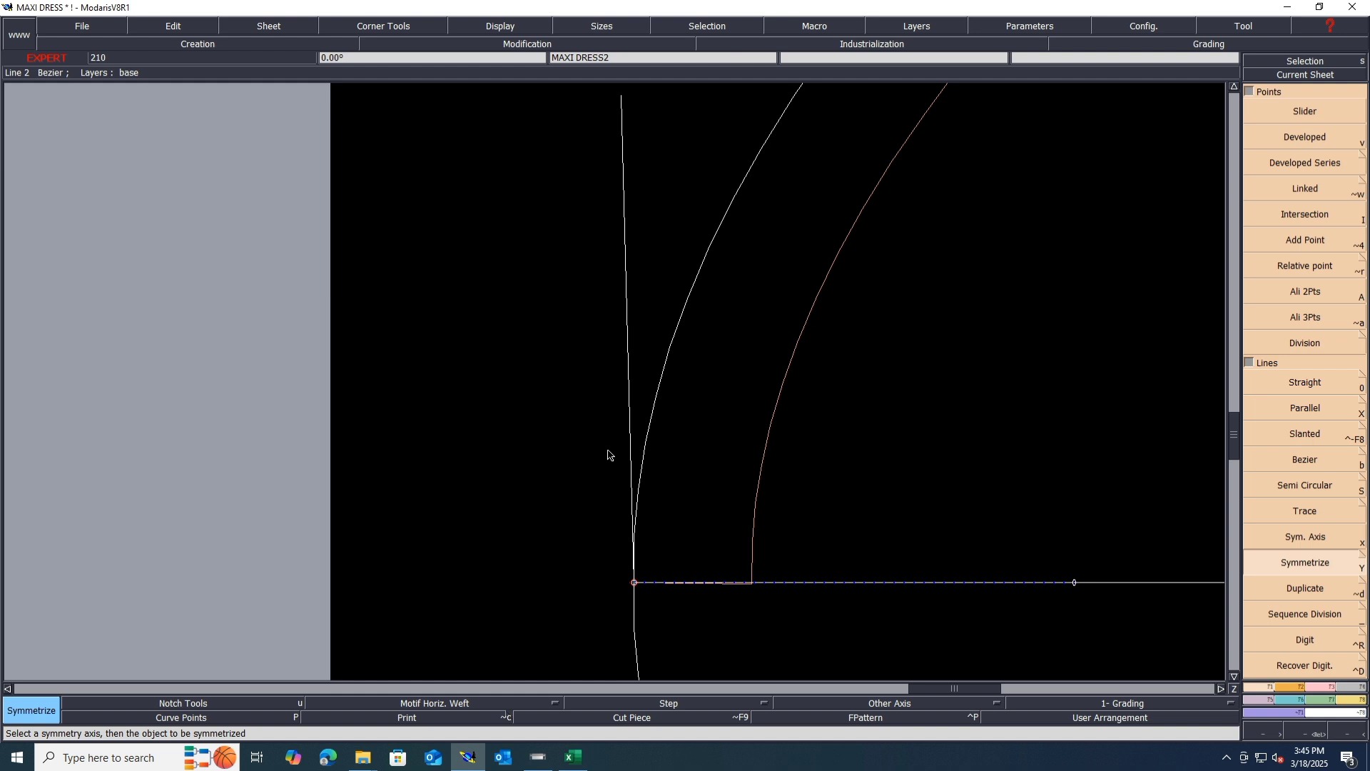
scroll(609, 455, "down", 2)
scroll(664, 472, "up", 1)
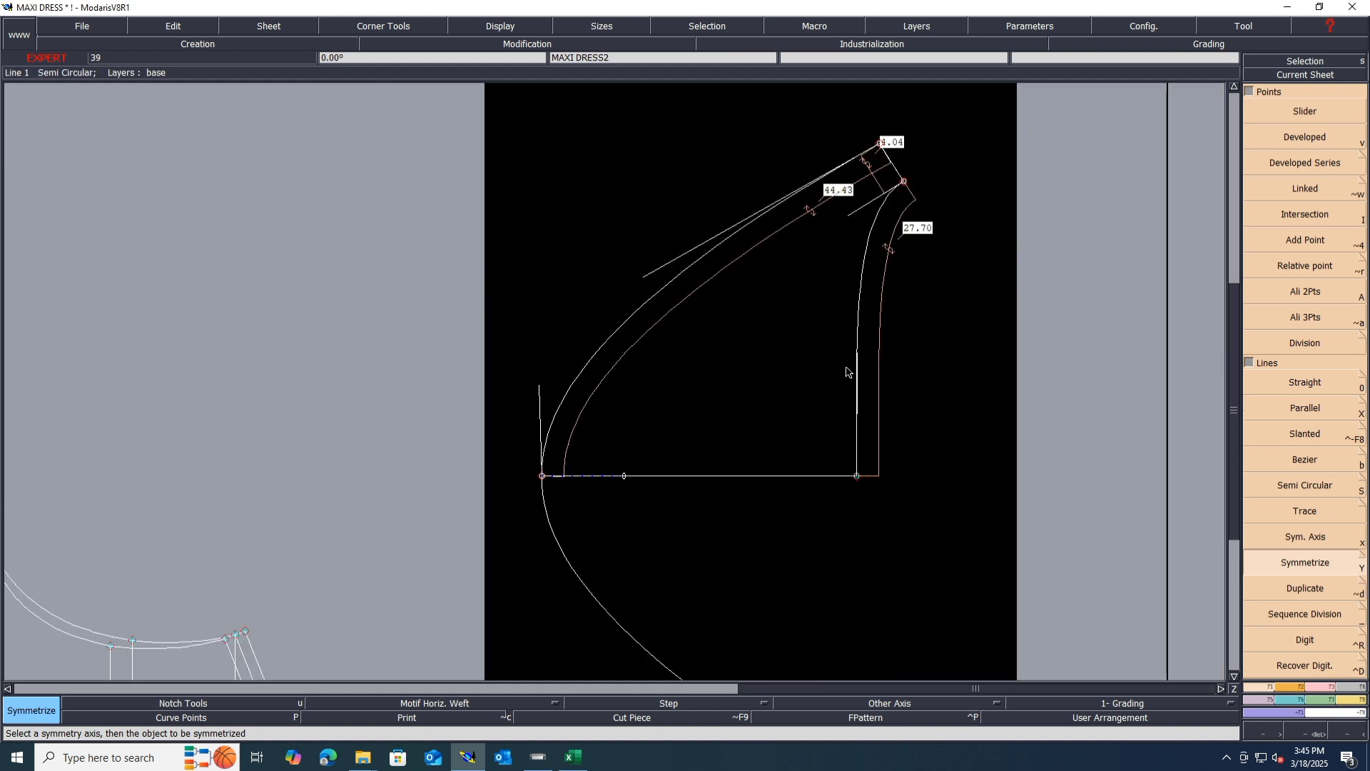
Mirror the sleeve cap curve across the centre line axis to check the full sleeve shape, and undo the mirrored curves
left_click(859, 349)
scroll(809, 320, "down", 2)
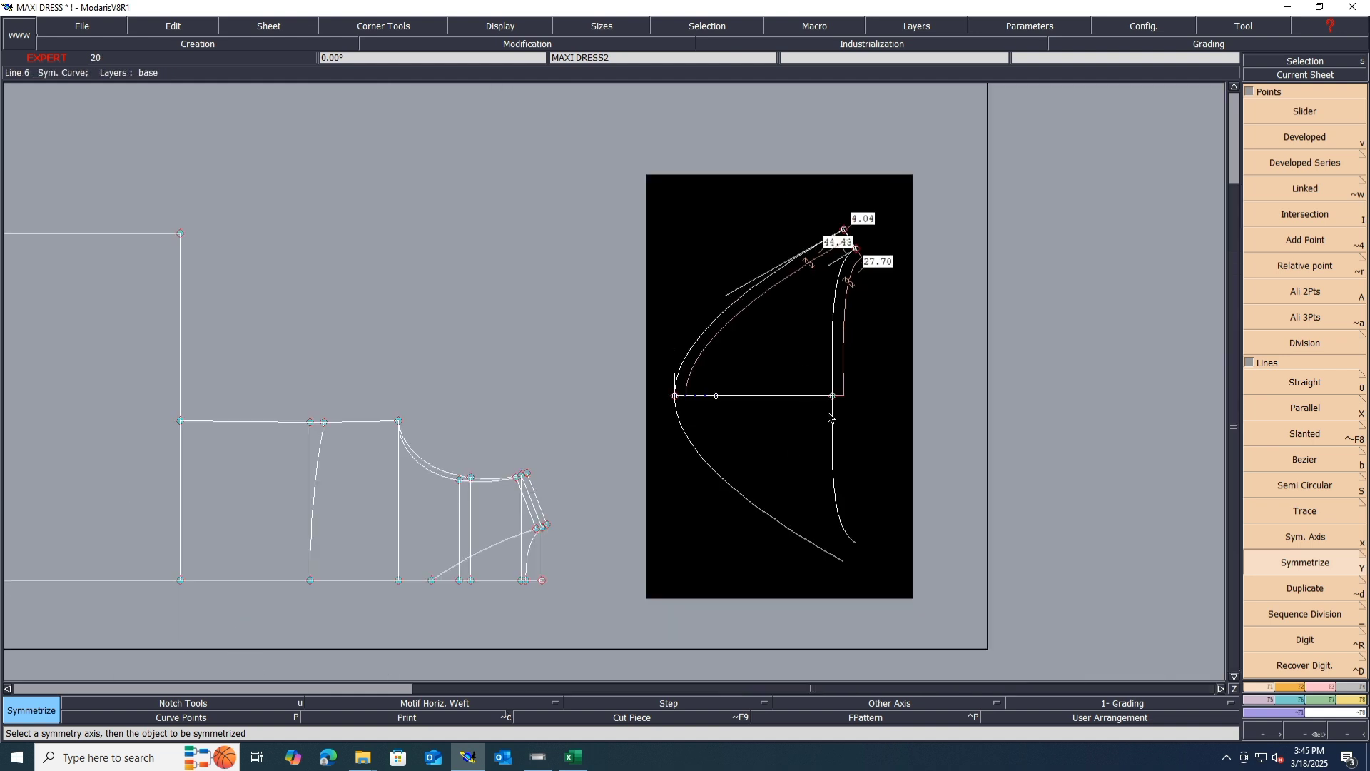
key("ctrl+z")
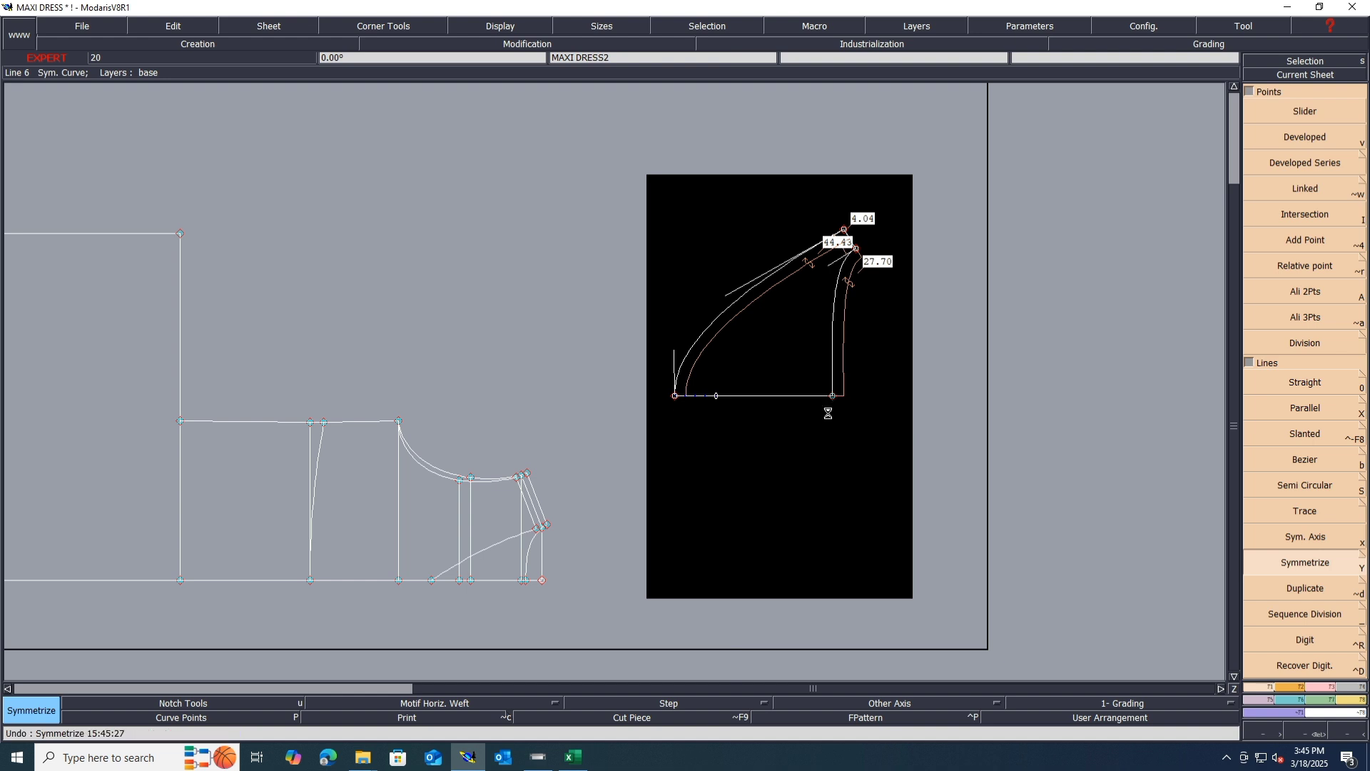
Save the model, readjust the sheets to their best dimension and rearrange them so all fit on the desk
key("F2")
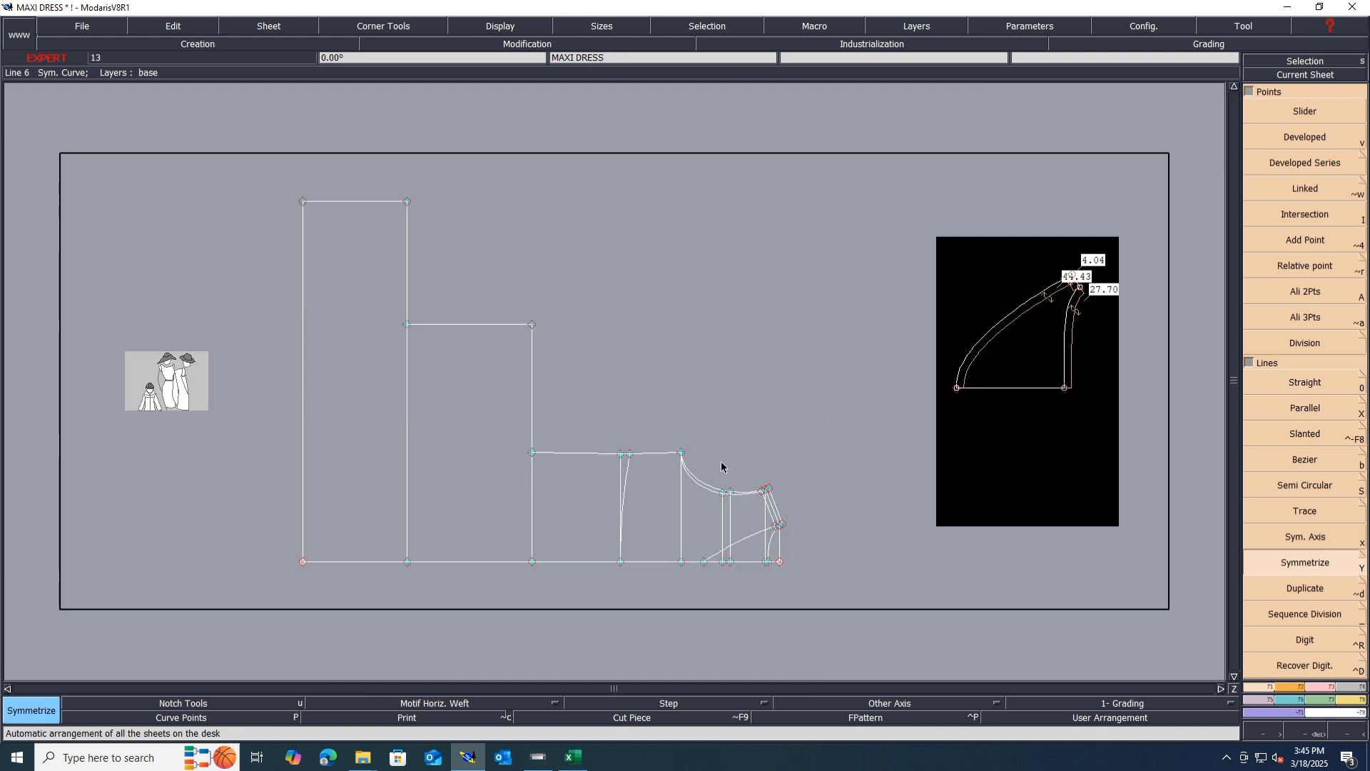
key("ctrl+s")
left_click(593, 465)
key("F3")
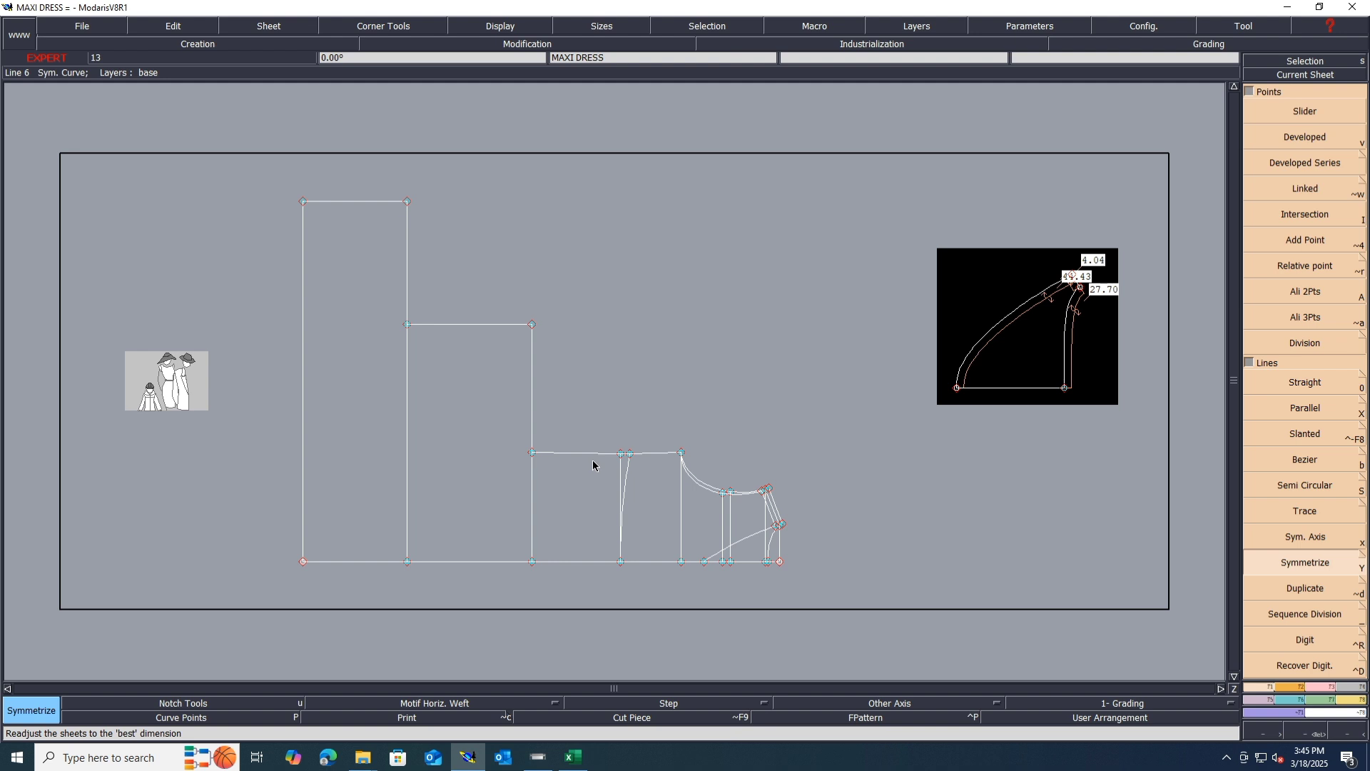
key("j")
left_click(1114, 715)
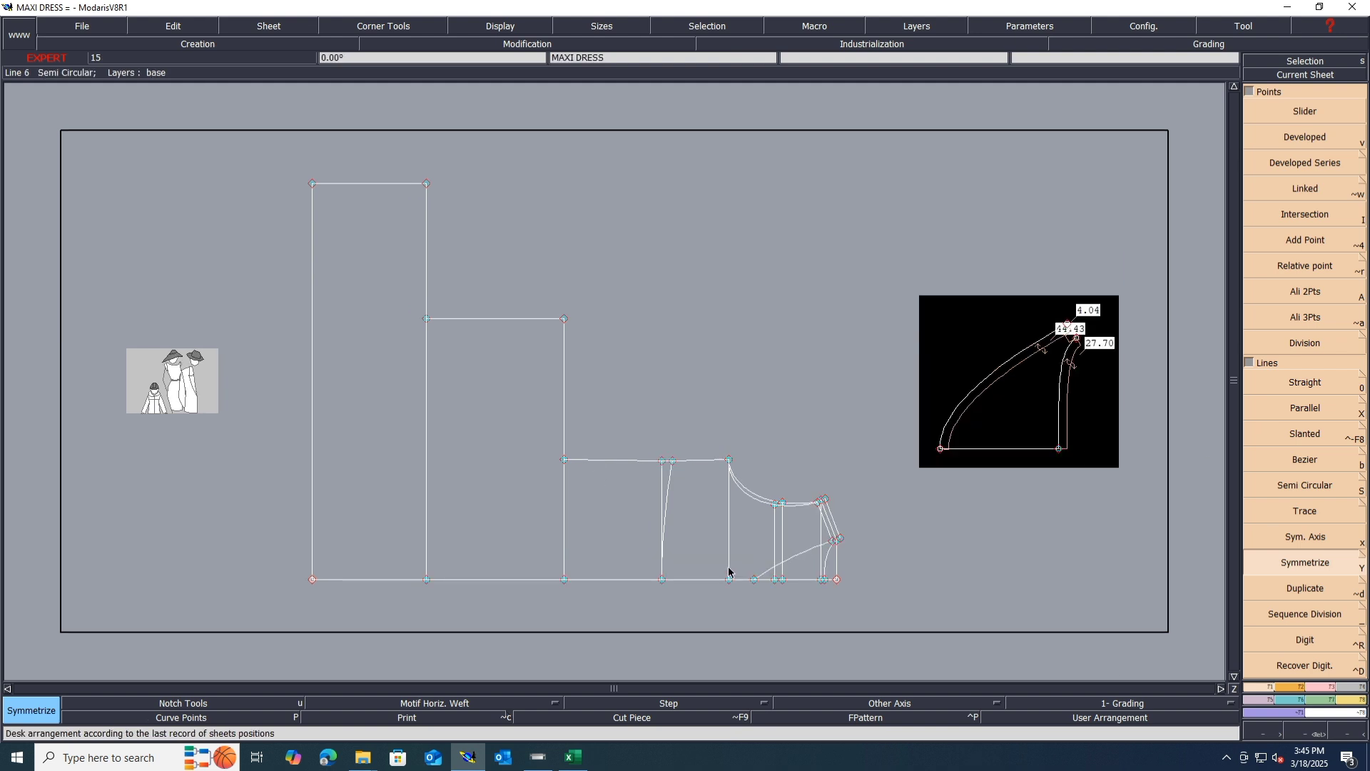
Delete the sleeve opening, sleeve cap and under sleeve length measurements from the sleeve sheet and save the model
key("Delete")
left_click(992, 395)
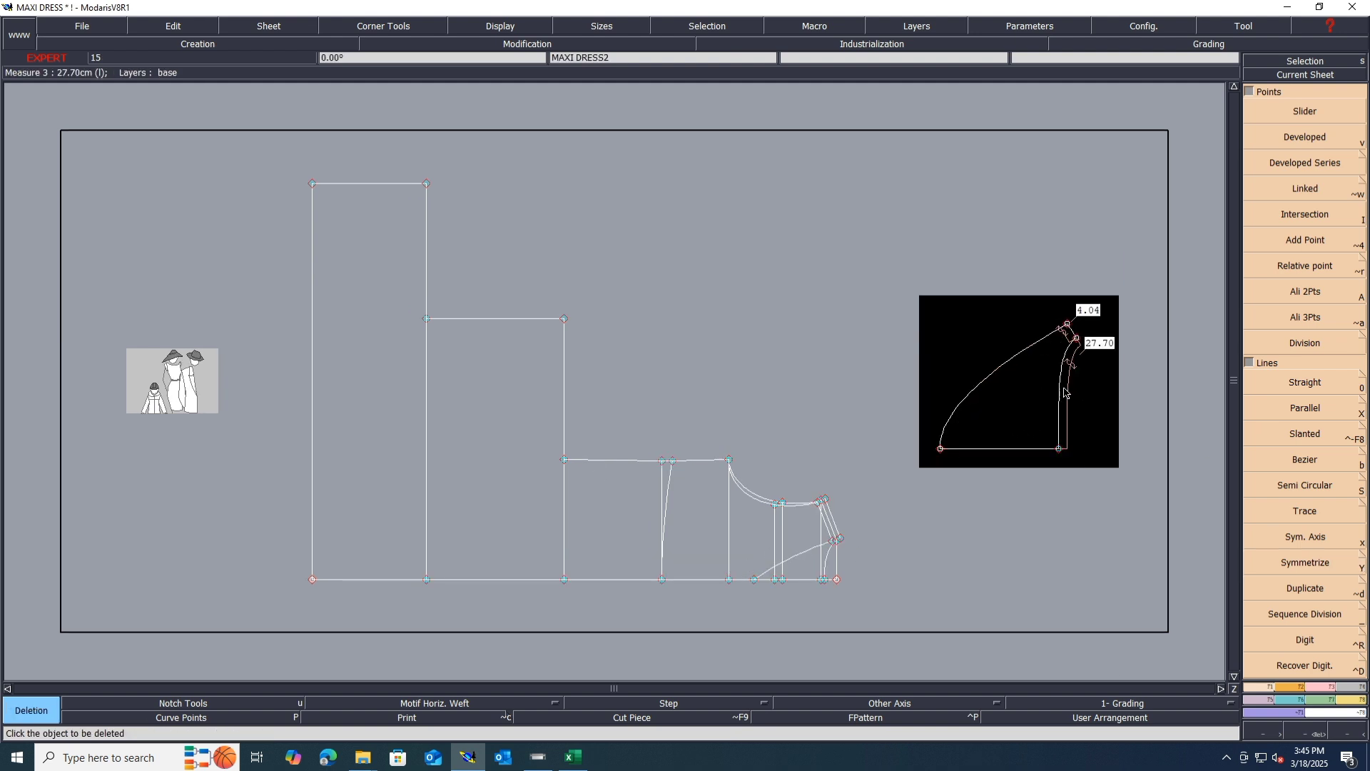
left_click(1073, 393)
scroll(1050, 361, "up", 5)
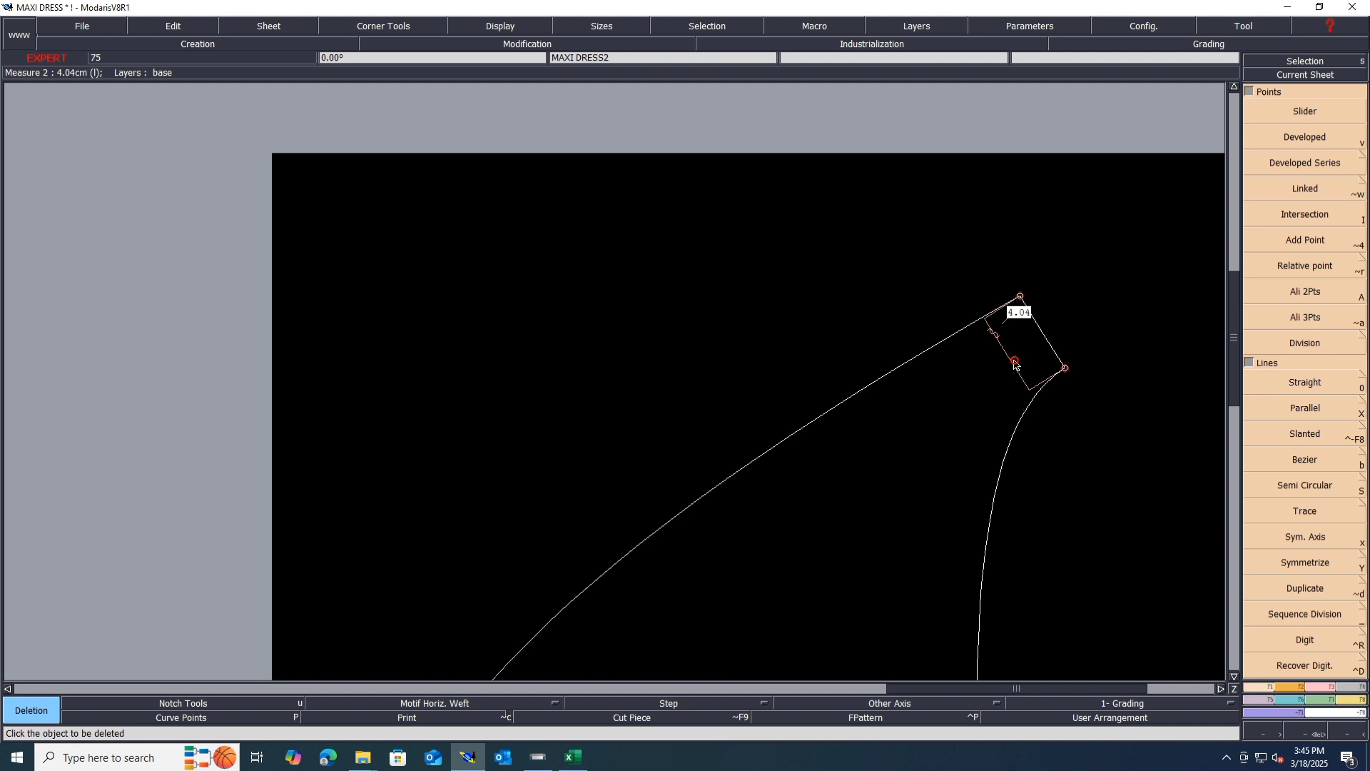
left_click(1016, 361)
scroll(923, 458, "down", 5)
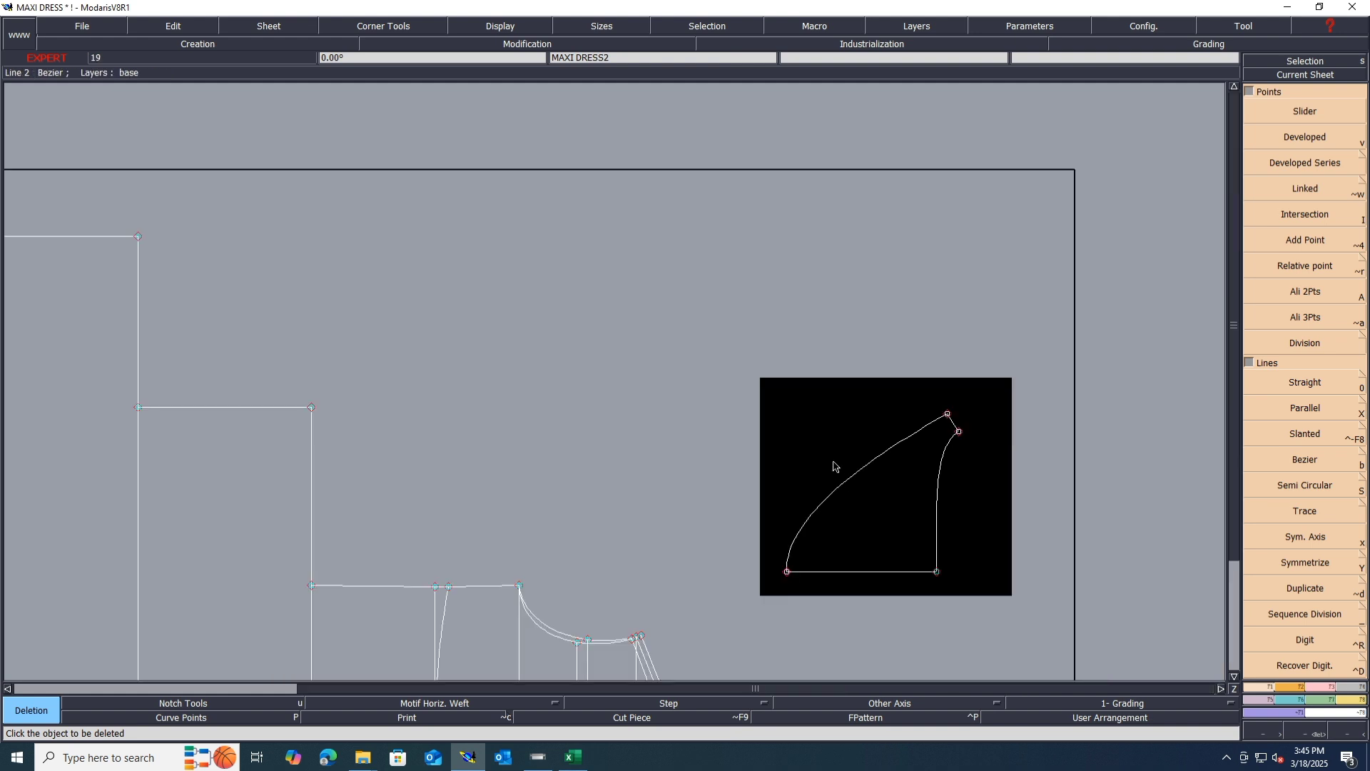
key("ctrl+s")
left_click(602, 459)
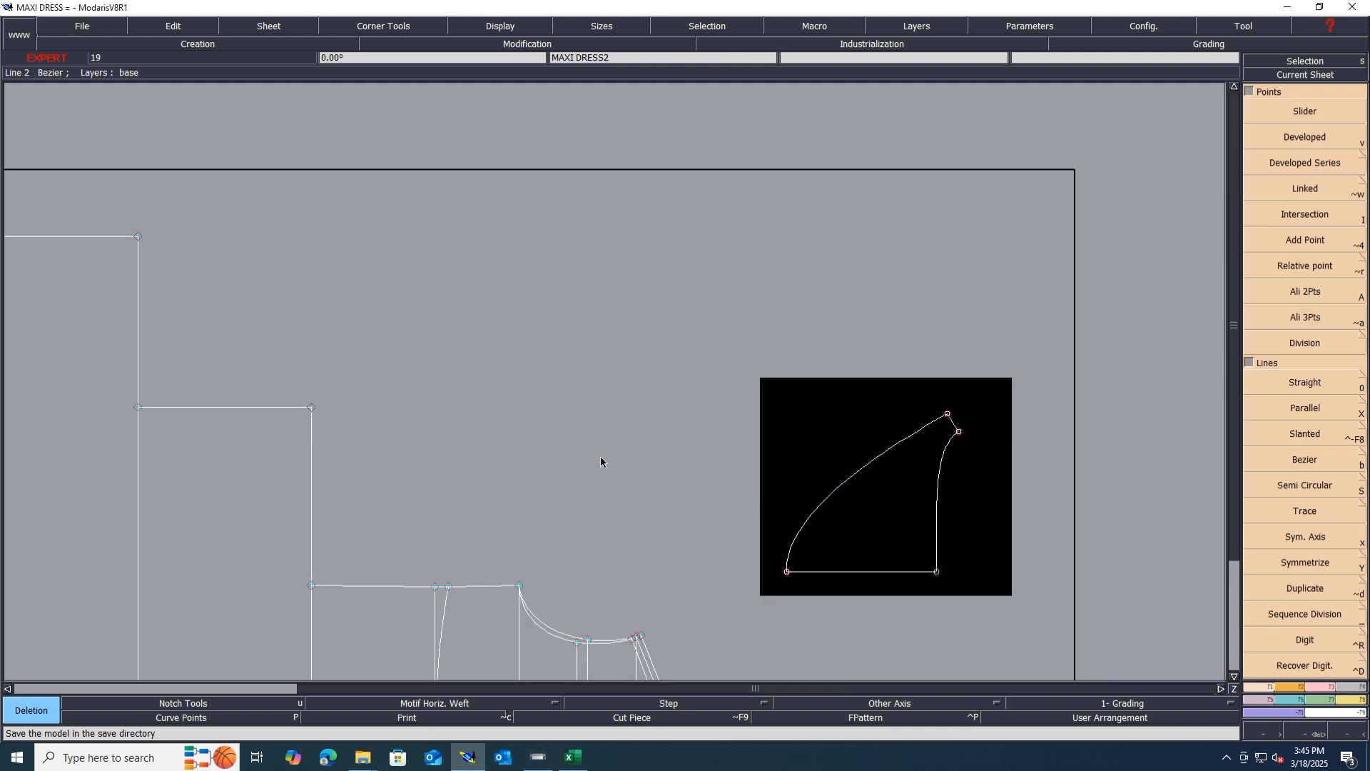
Switch to the Excel spec sheet and fill the Placket Length From V Point row with yellow
left_click(576, 758)
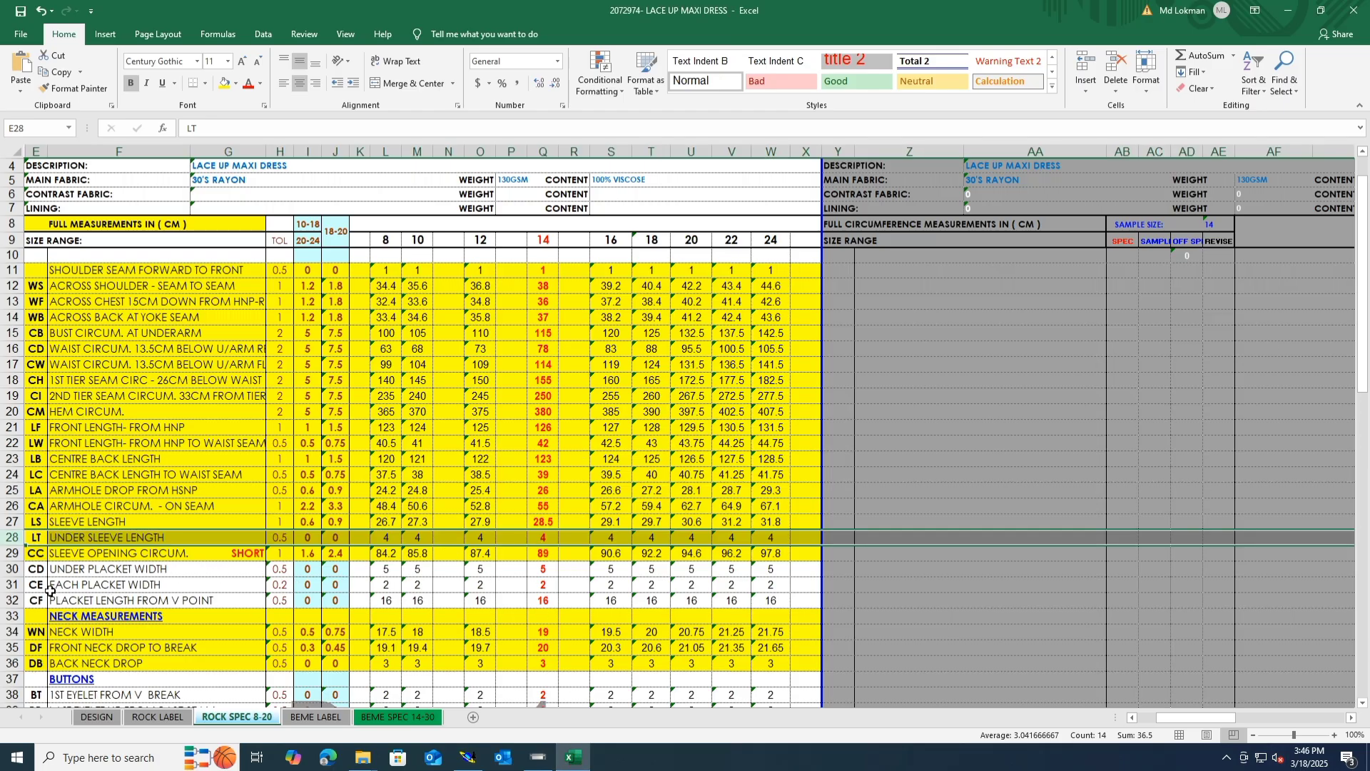
left_click(7, 570)
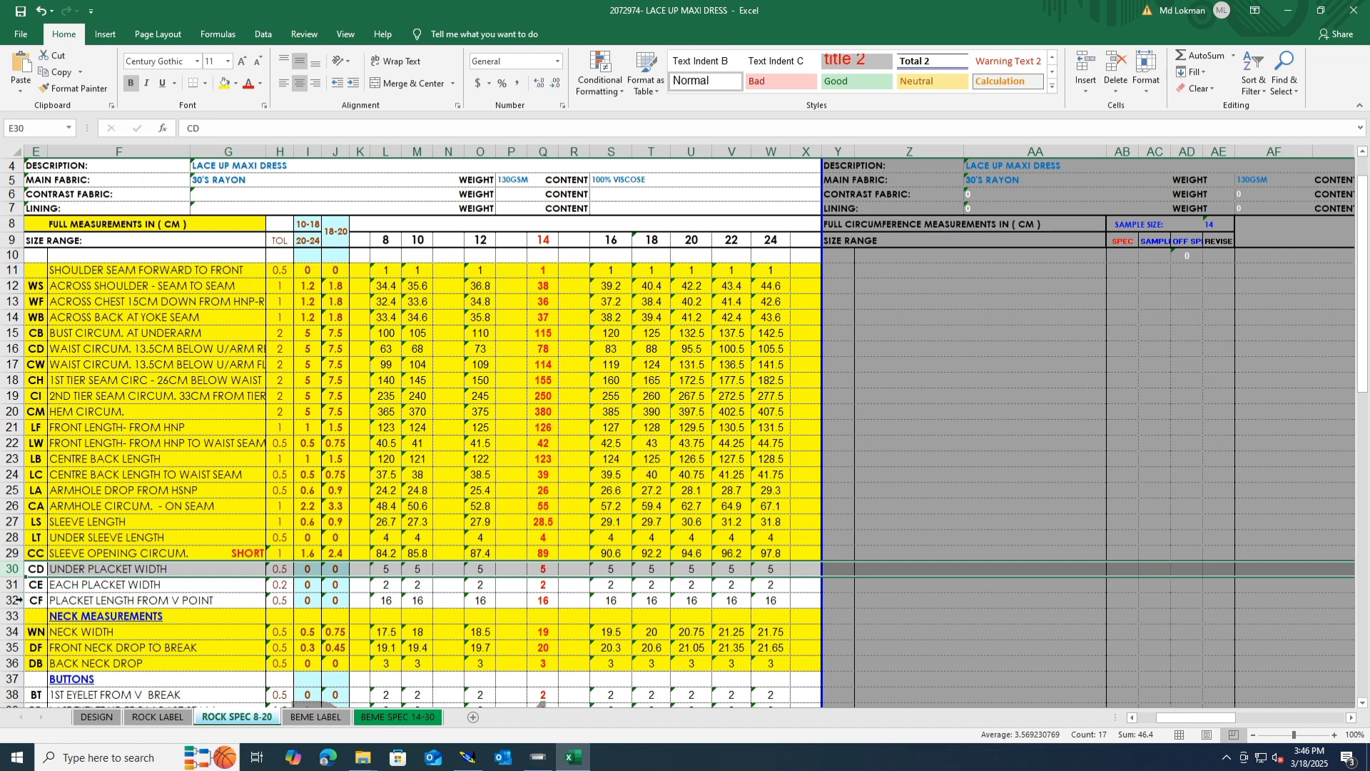
left_click(15, 600)
left_click(224, 83)
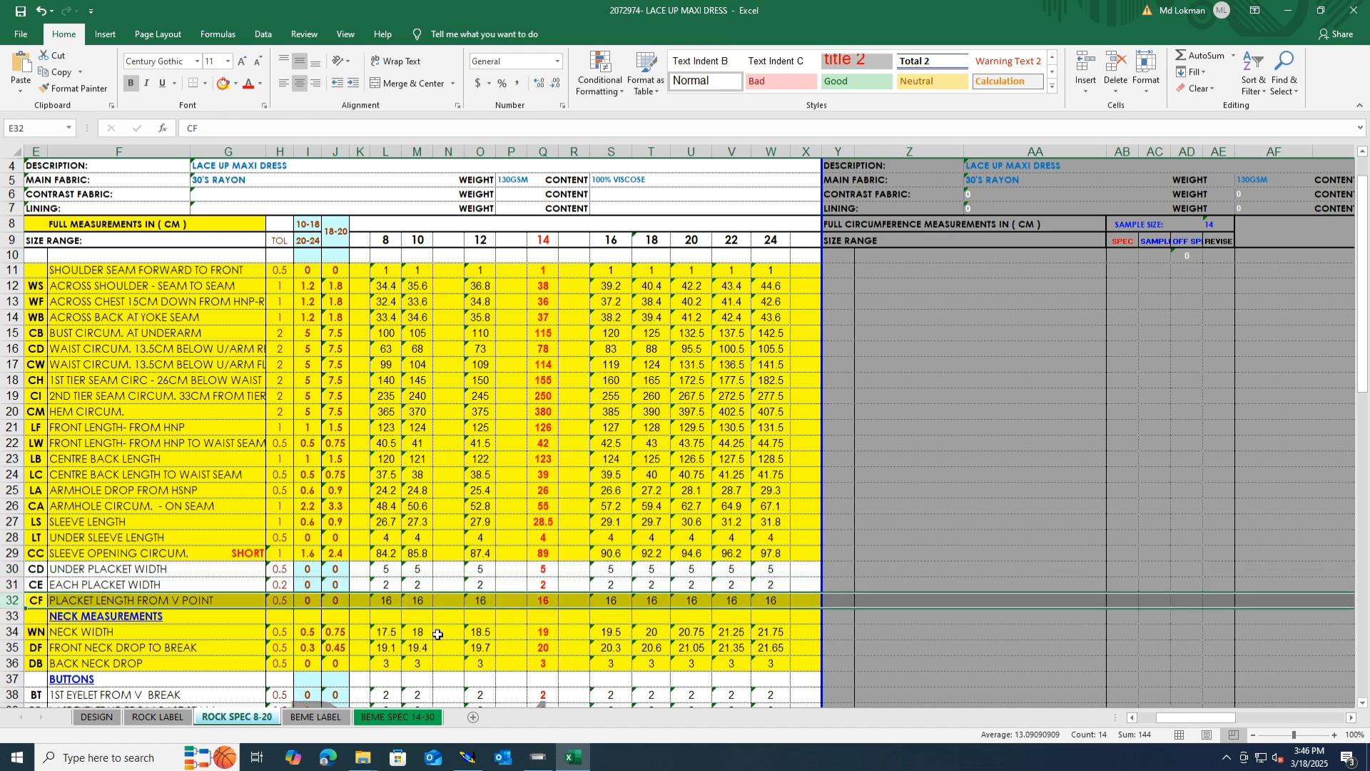
Switch to Modaris and add a developed point on the bodice's centre front line, -16 cm from the front neck's V point
left_click(467, 758)
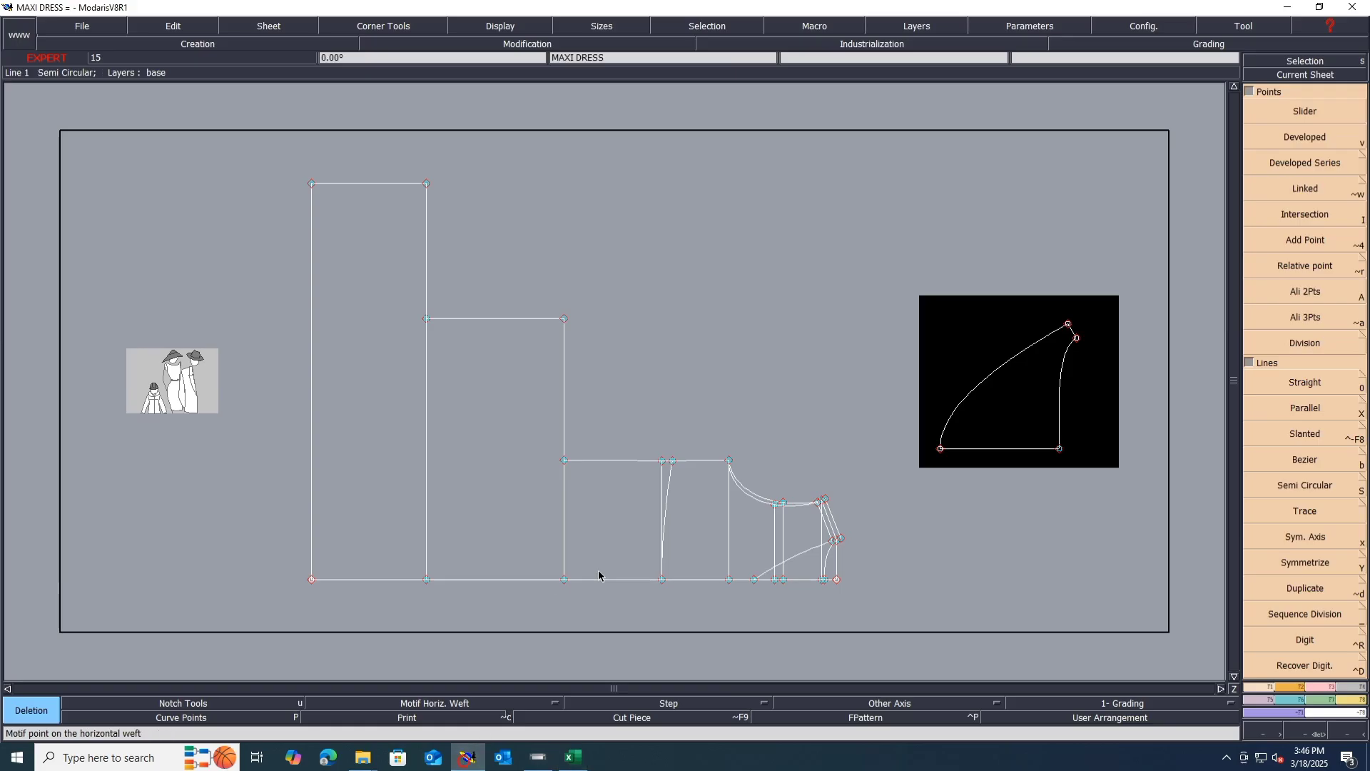
scroll(841, 599, "up", 1)
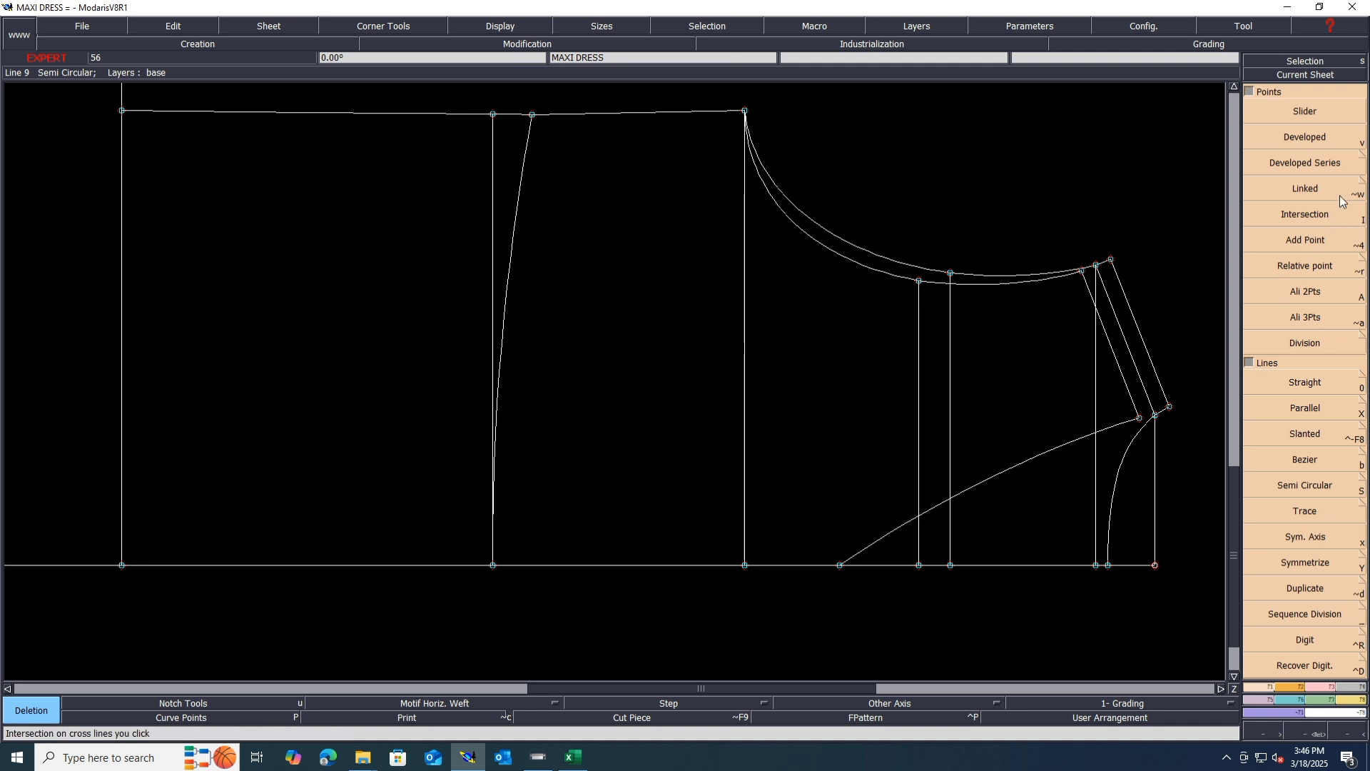
key("v")
left_click(841, 565)
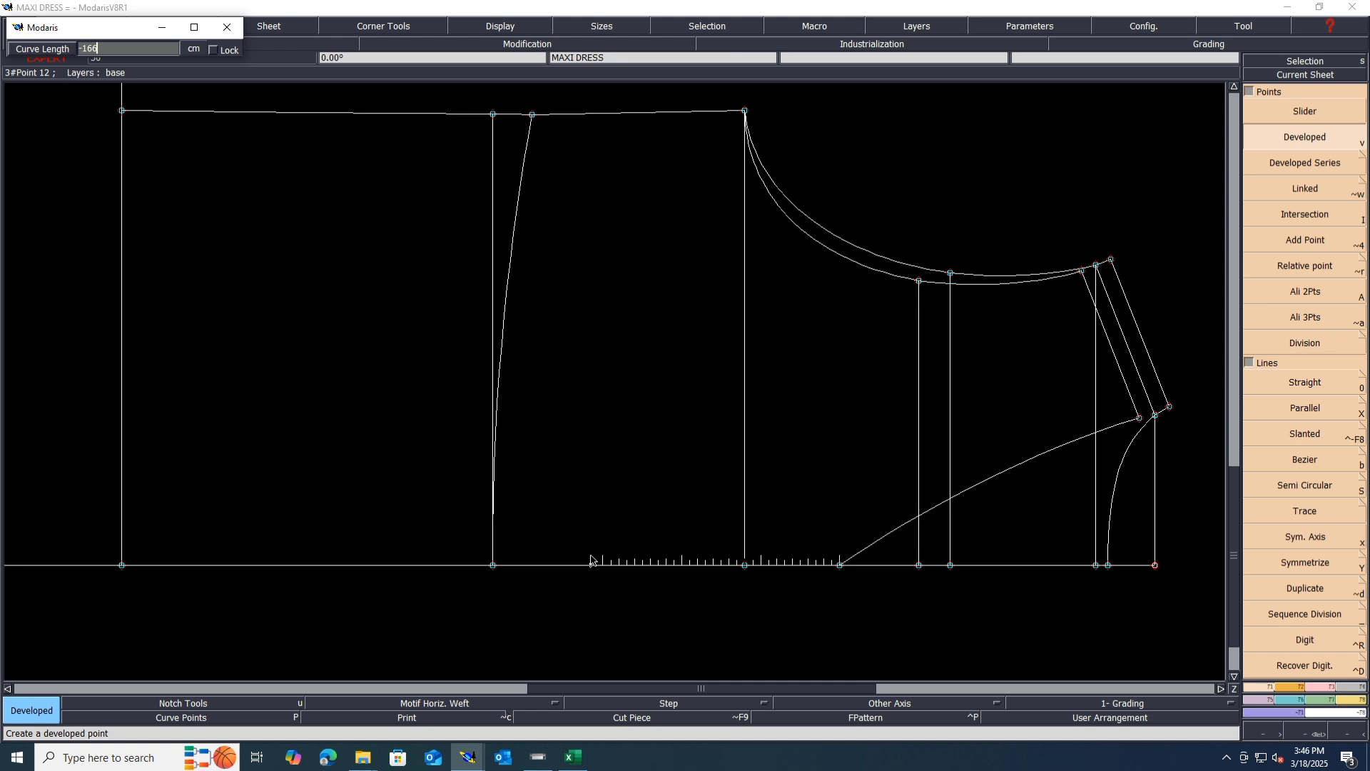
key("Return")
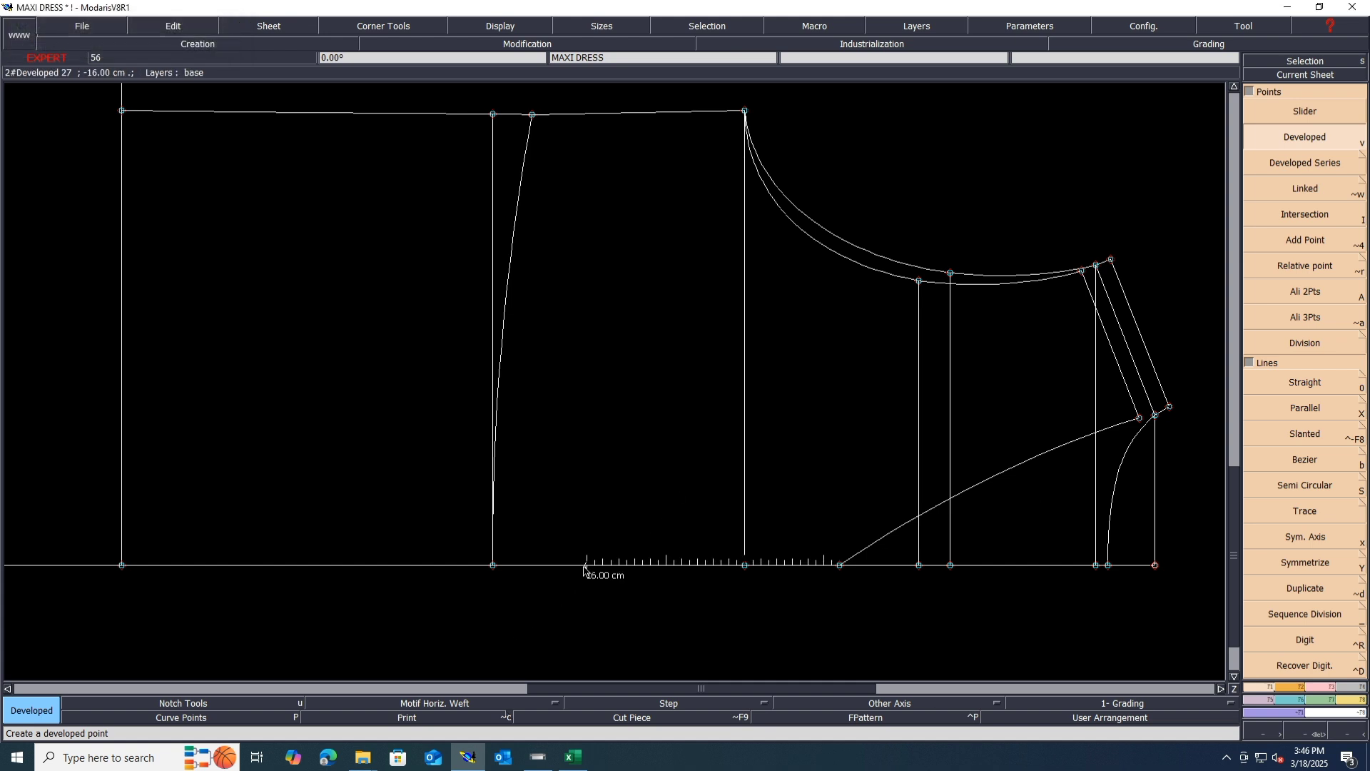
Insert the placket's developed point into the centre front line as a curve point and save the model
left_click(1319, 688)
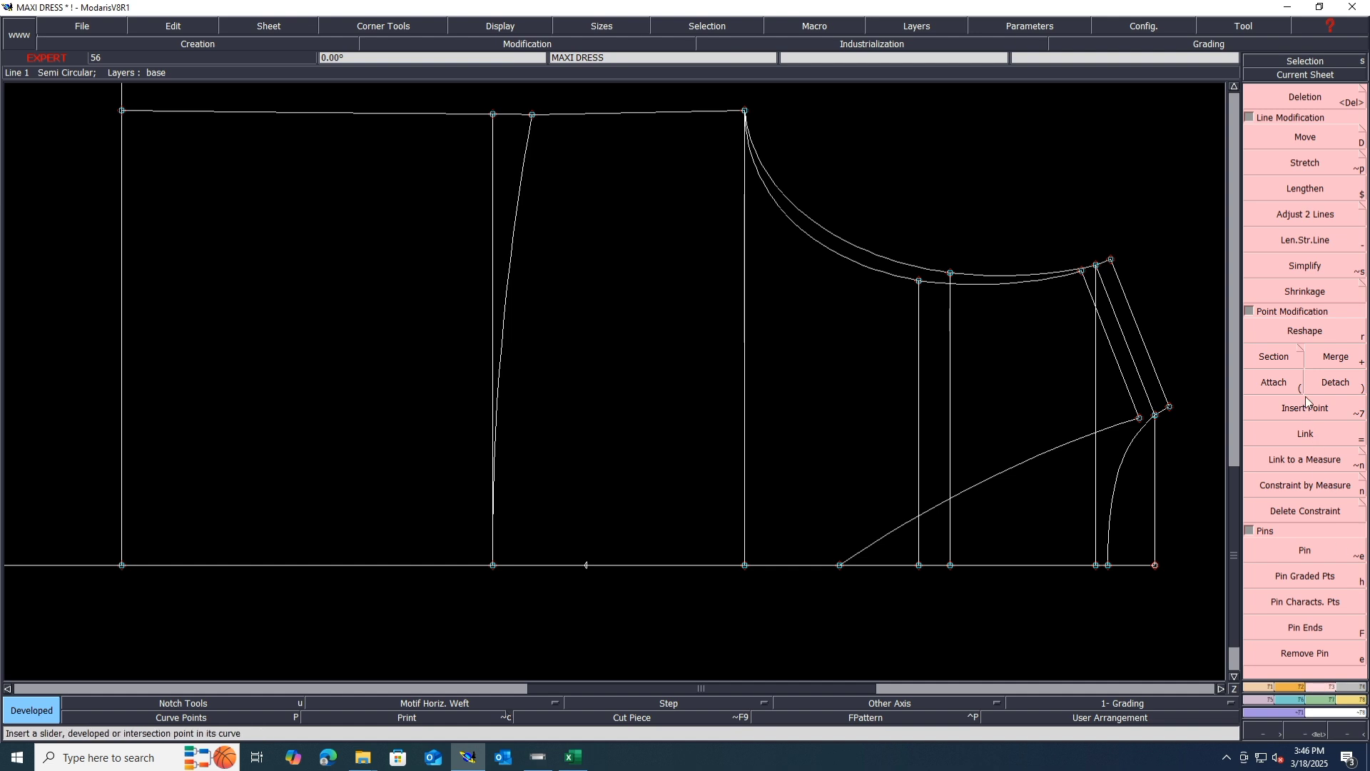
left_click(1249, 416)
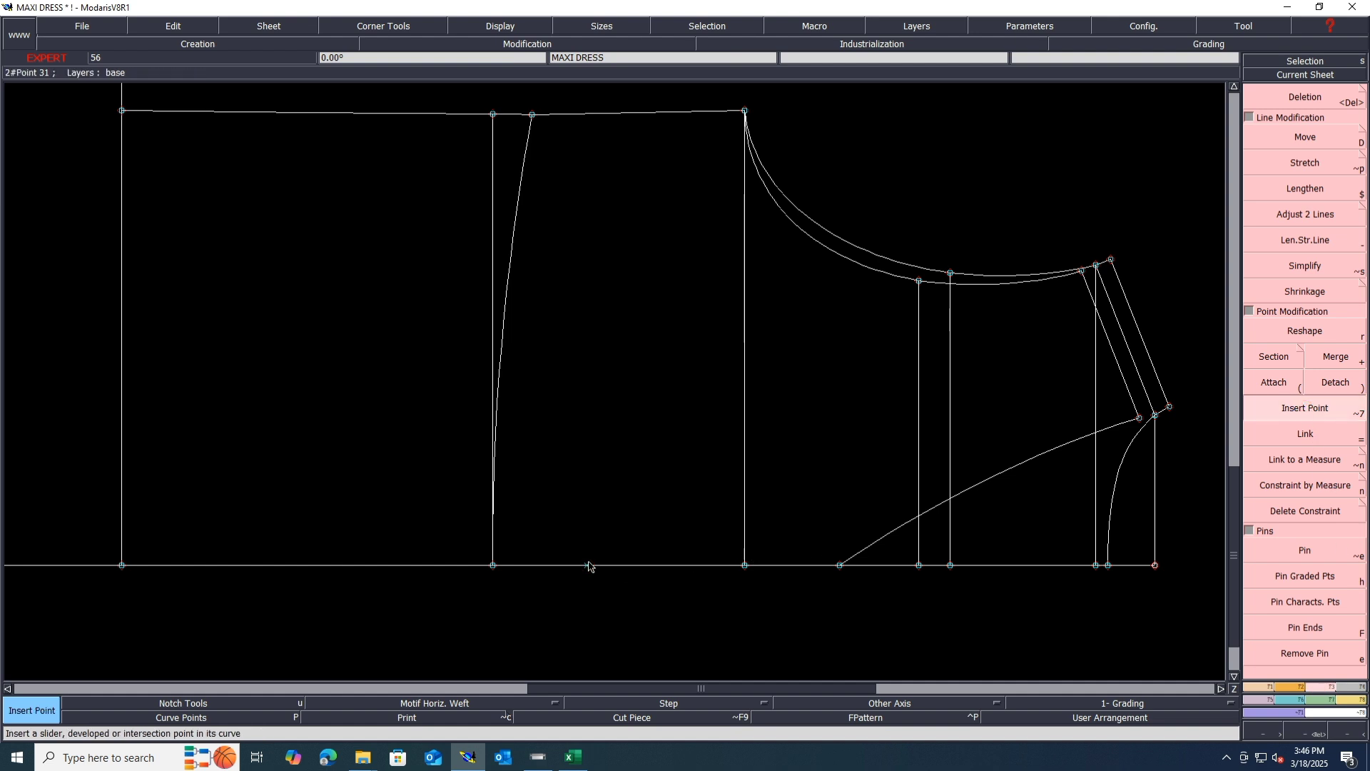
key("ctrl+s")
left_click(590, 462)
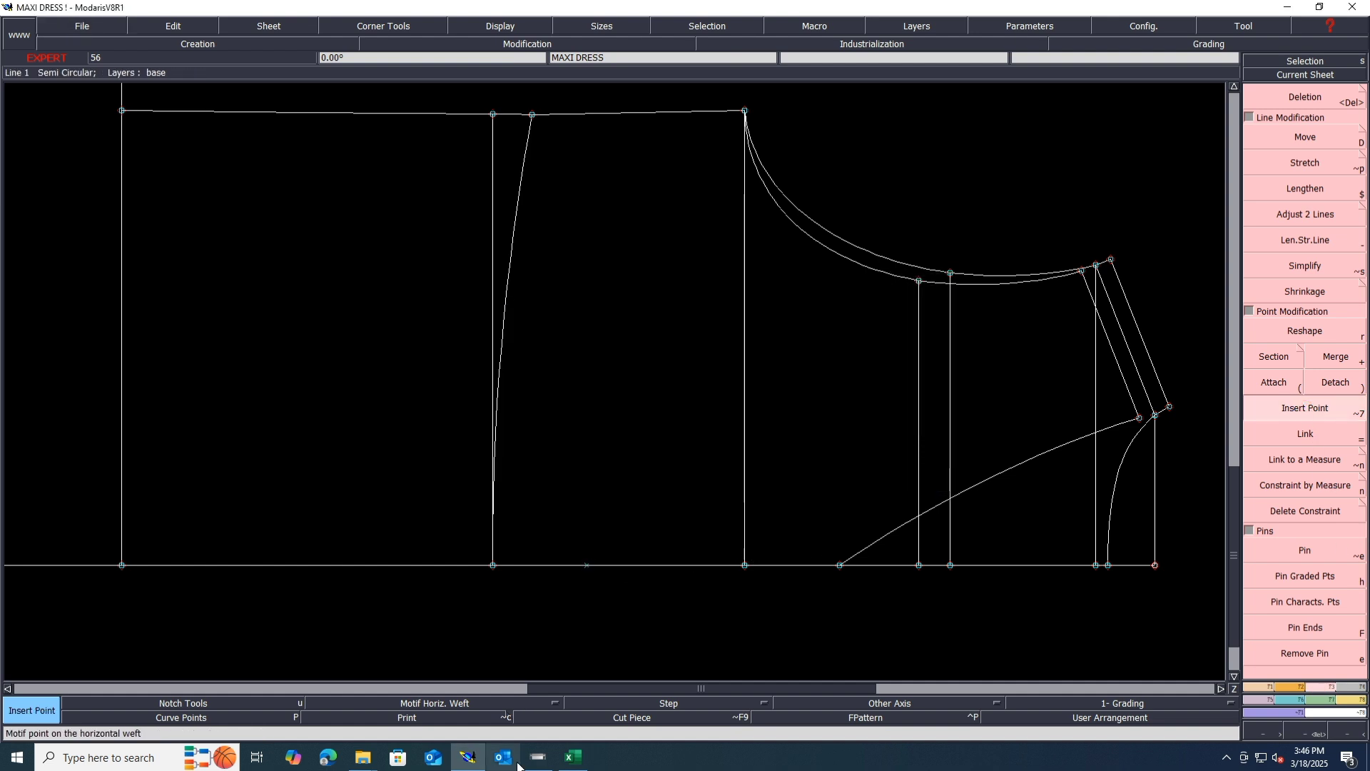
Switch to the Excel spec sheet and review the remaining placket, pocket, yoke and gathers measurements and the dress sketch
left_click(583, 765)
scroll(564, 664, "down", 15)
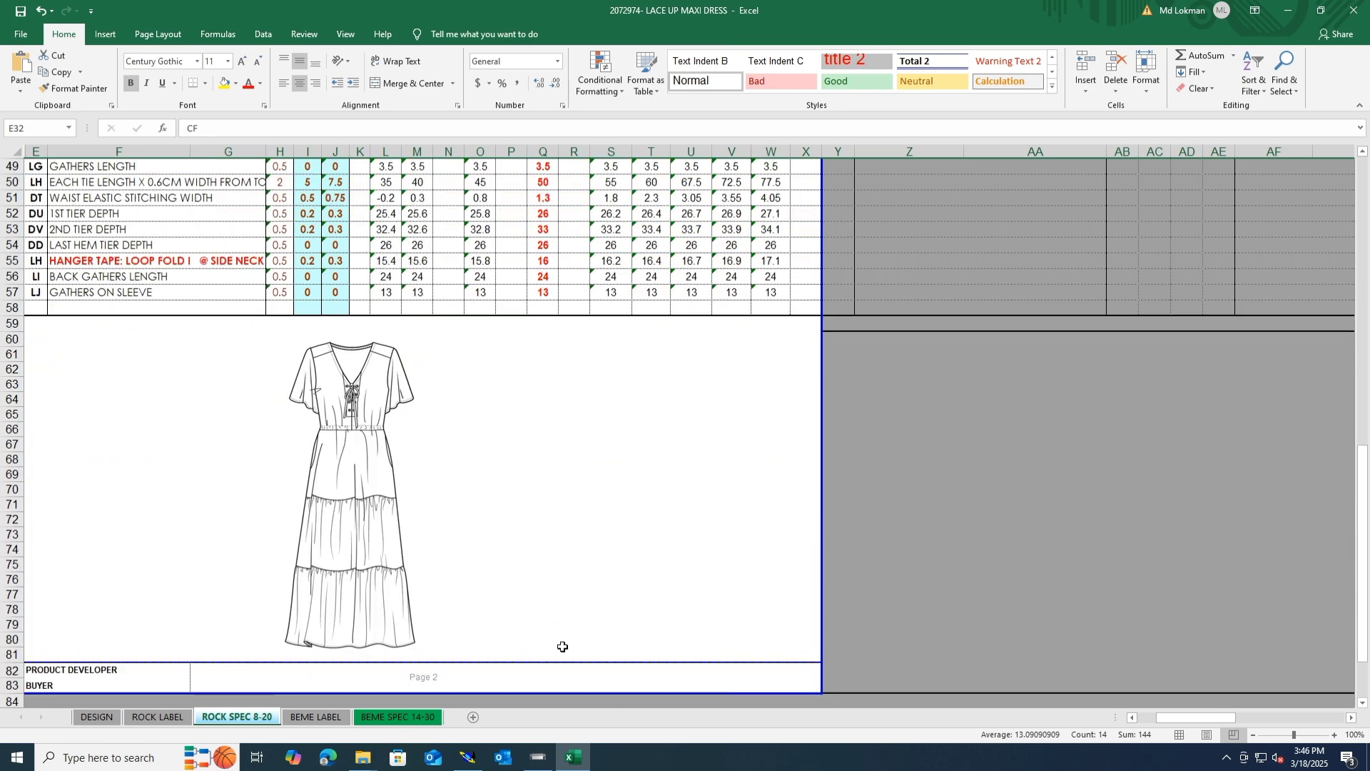
scroll(563, 646, "up", 1)
scroll(563, 647, "up", 5)
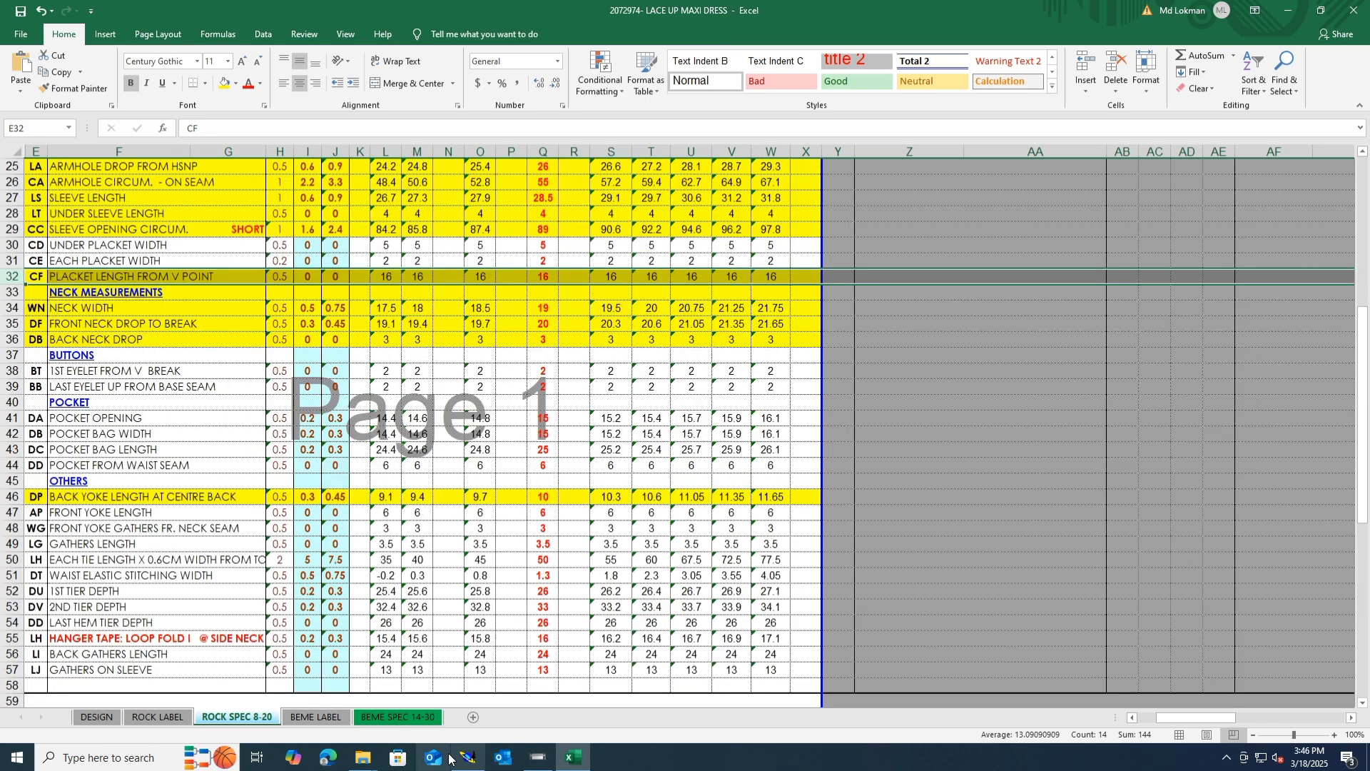
left_click(471, 759)
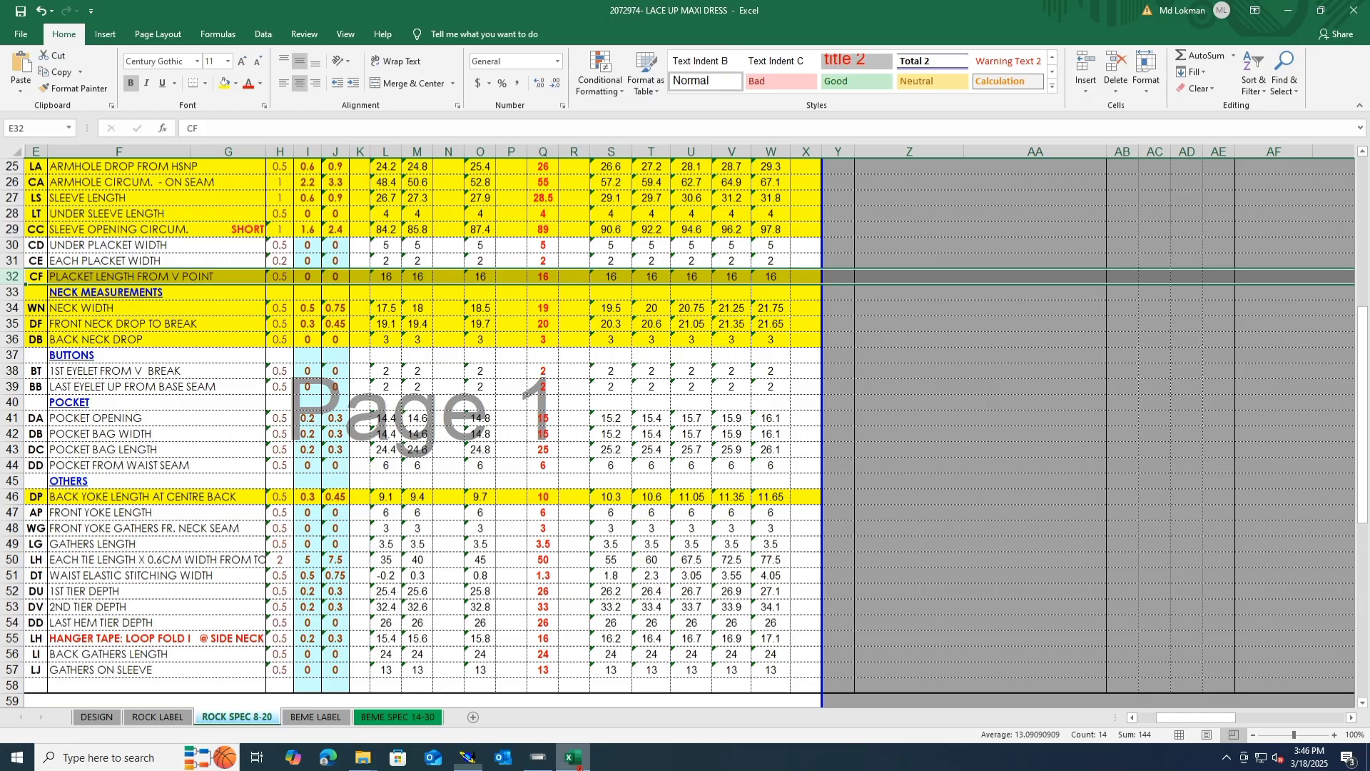
left_click(578, 764)
scroll(86, 351, "up", 1)
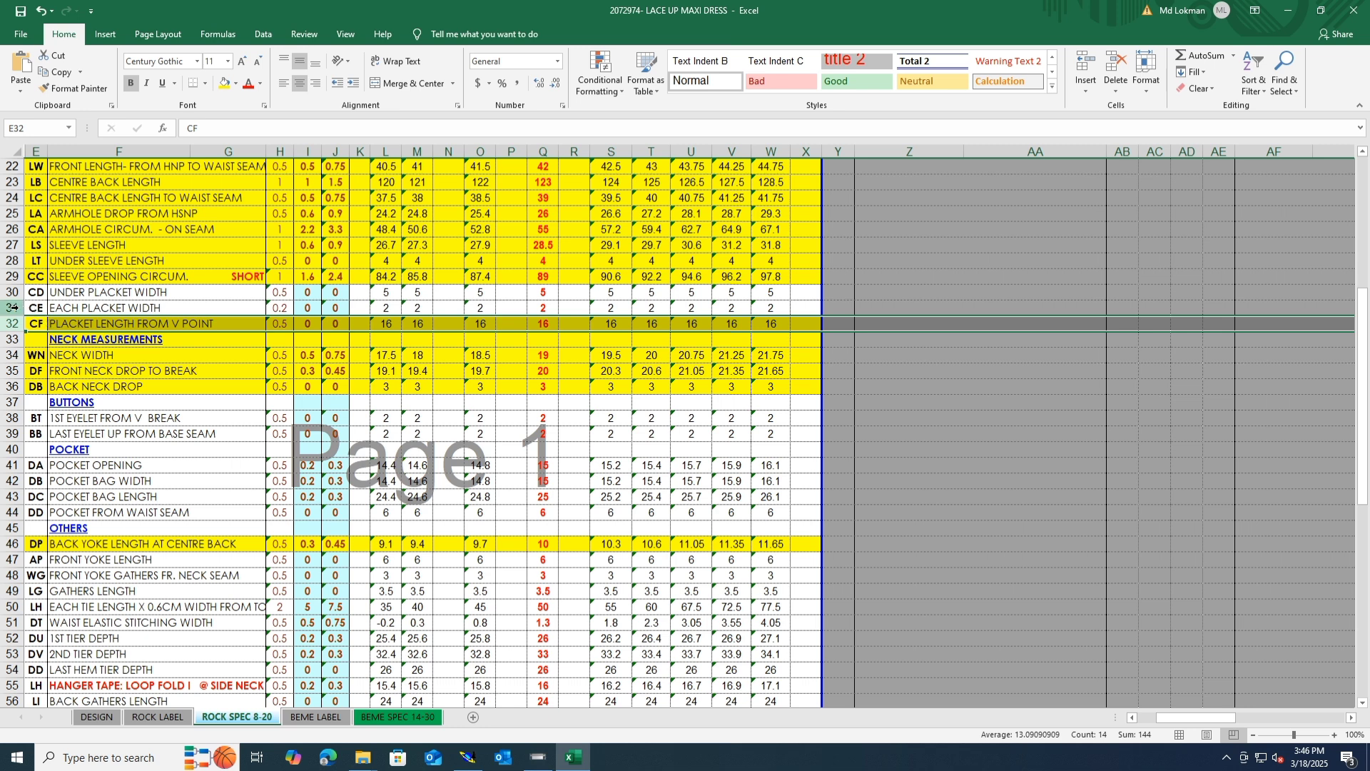
Fill the Each Placket Width row of the spec sheet with yellow and switch to Modaris
left_click(13, 307)
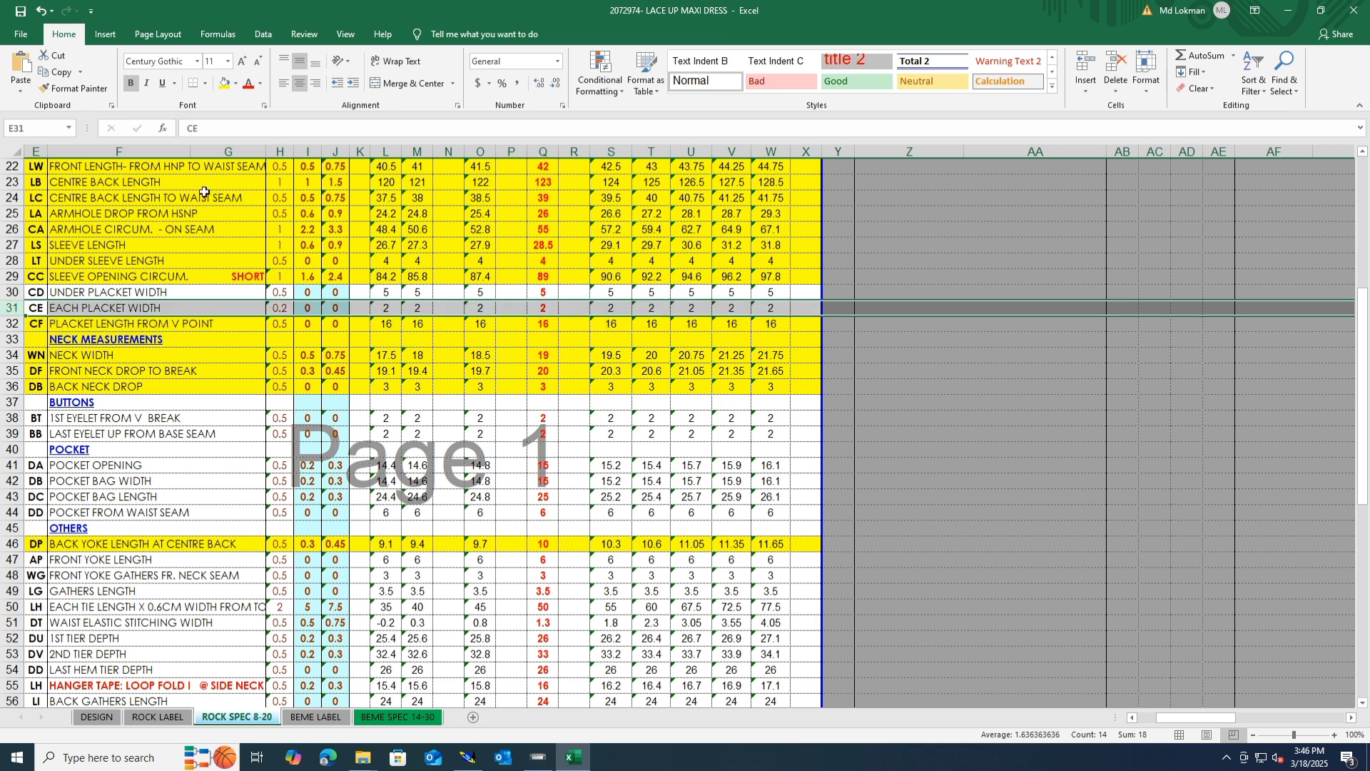
left_click(225, 84)
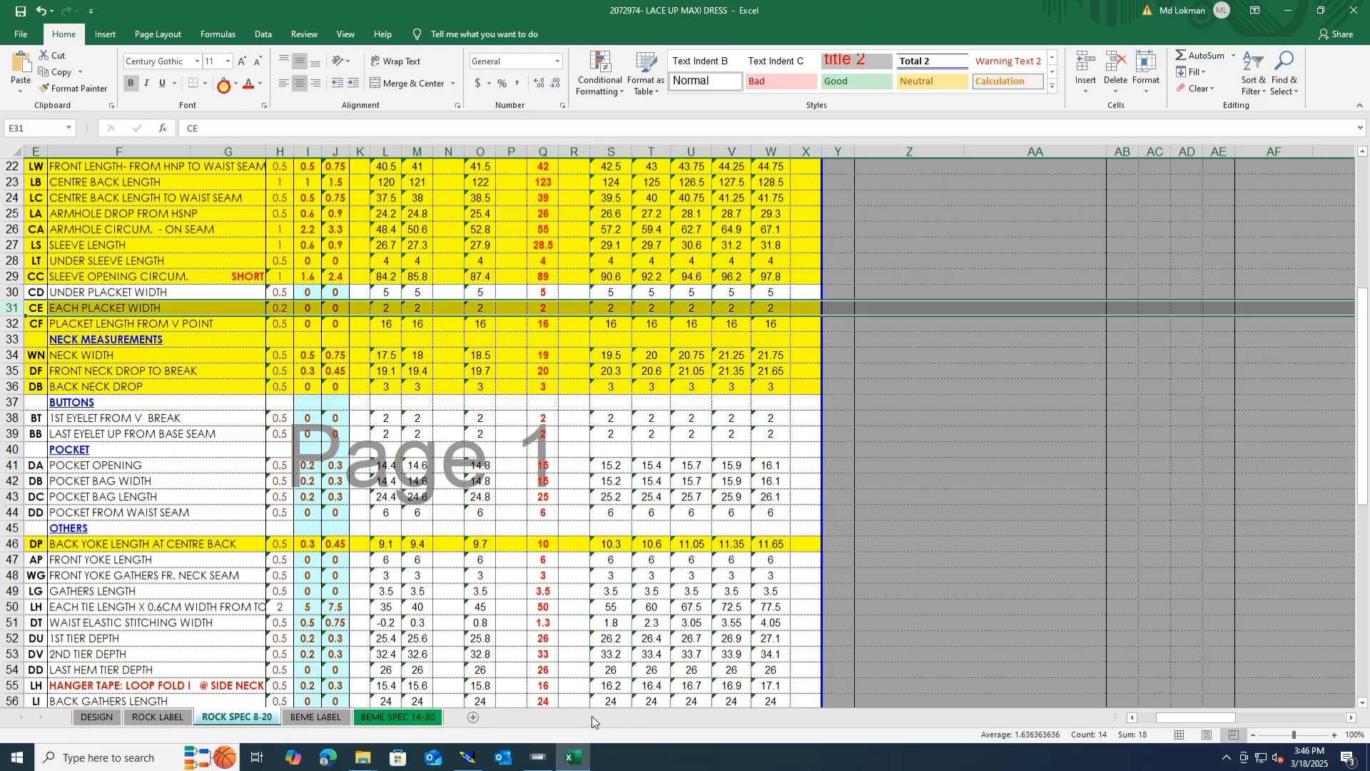
left_click(477, 760)
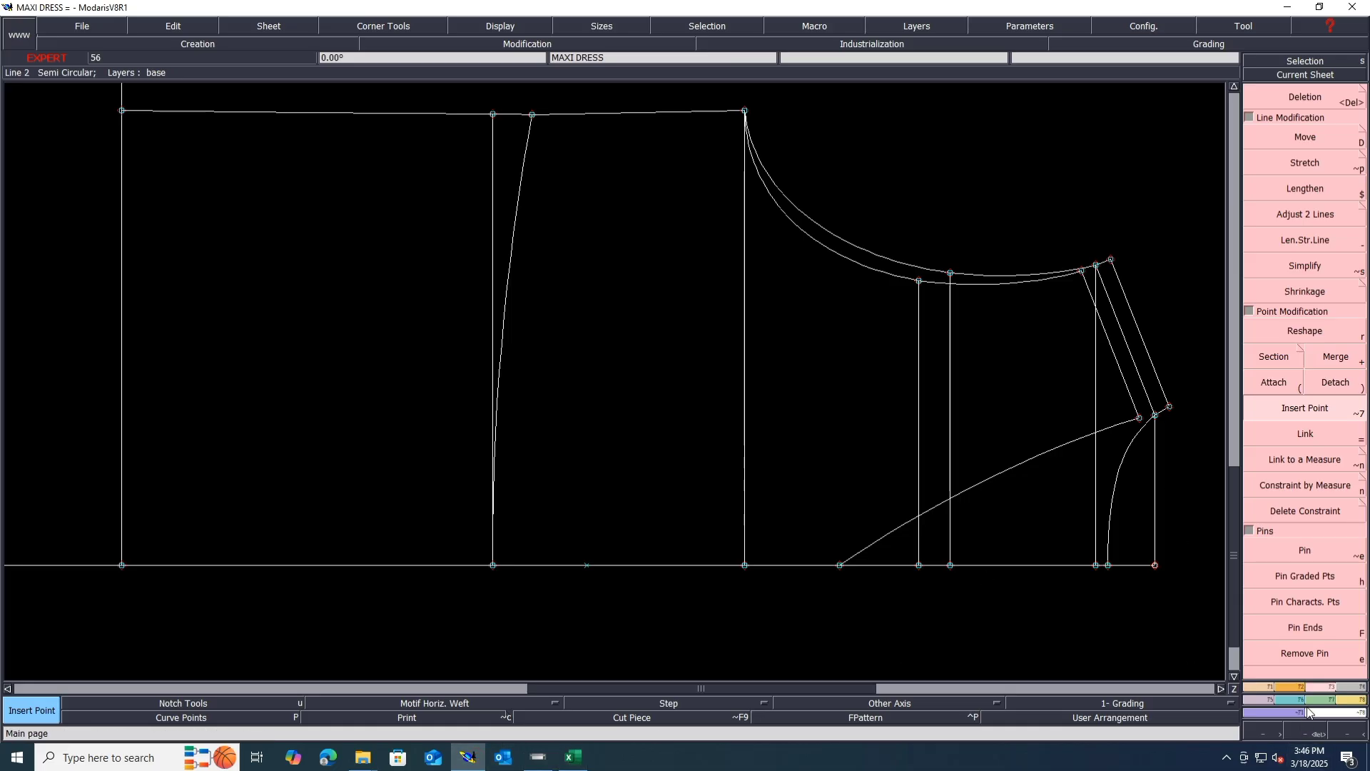
key("F1")
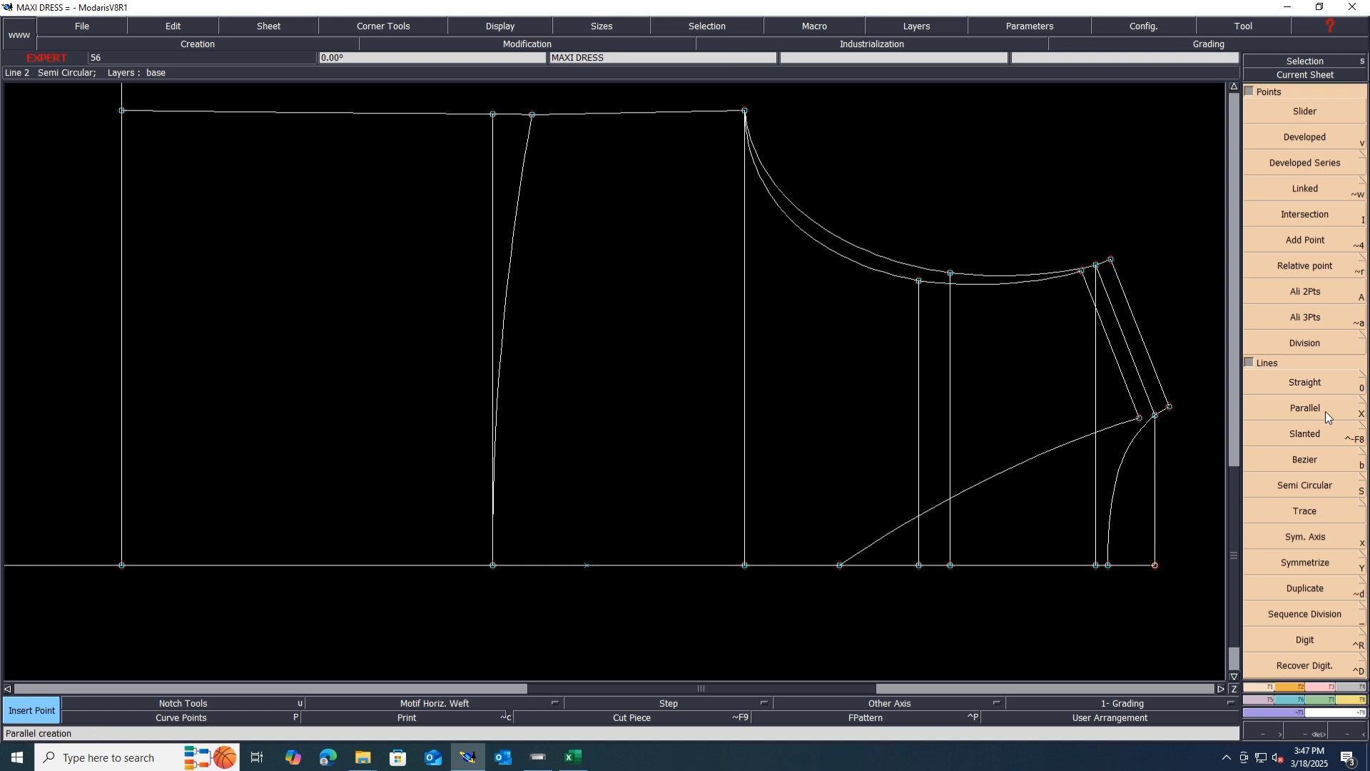
key("shift+x")
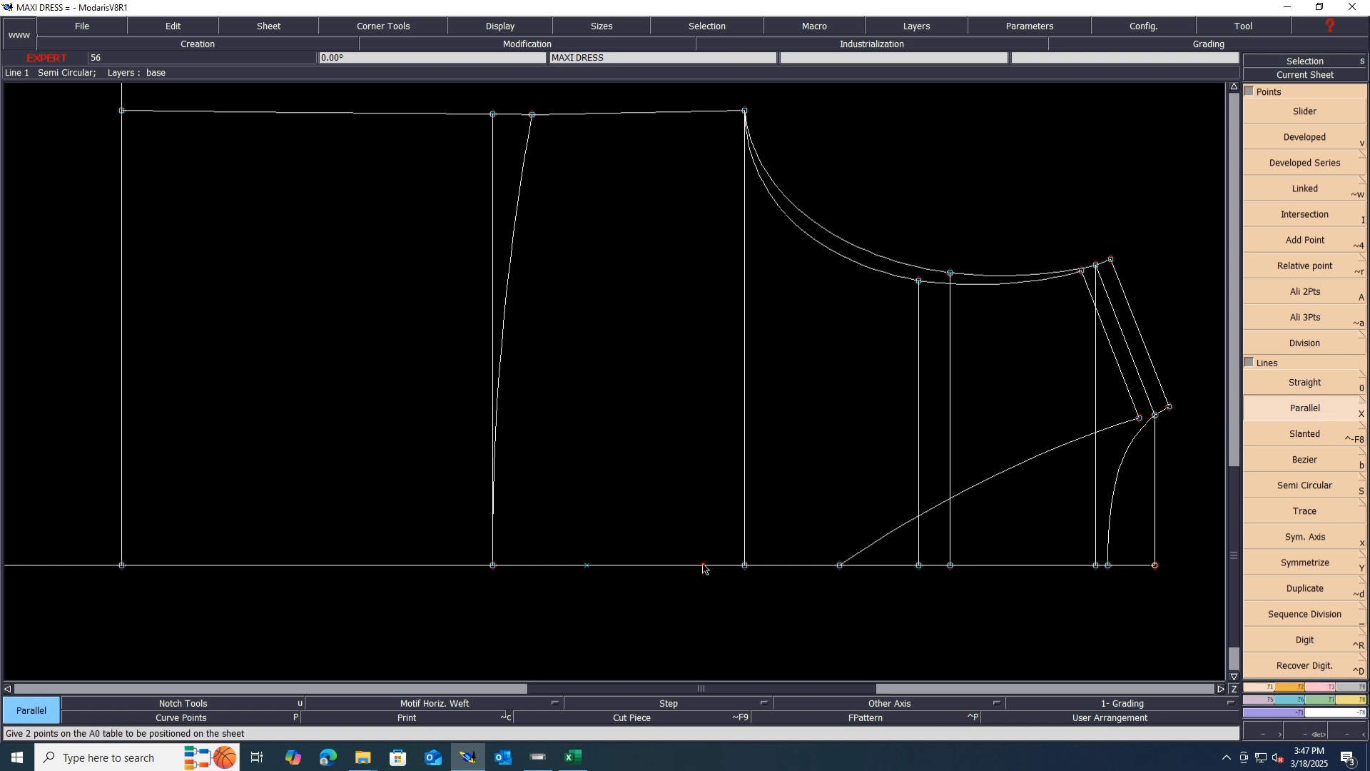
left_click(703, 566)
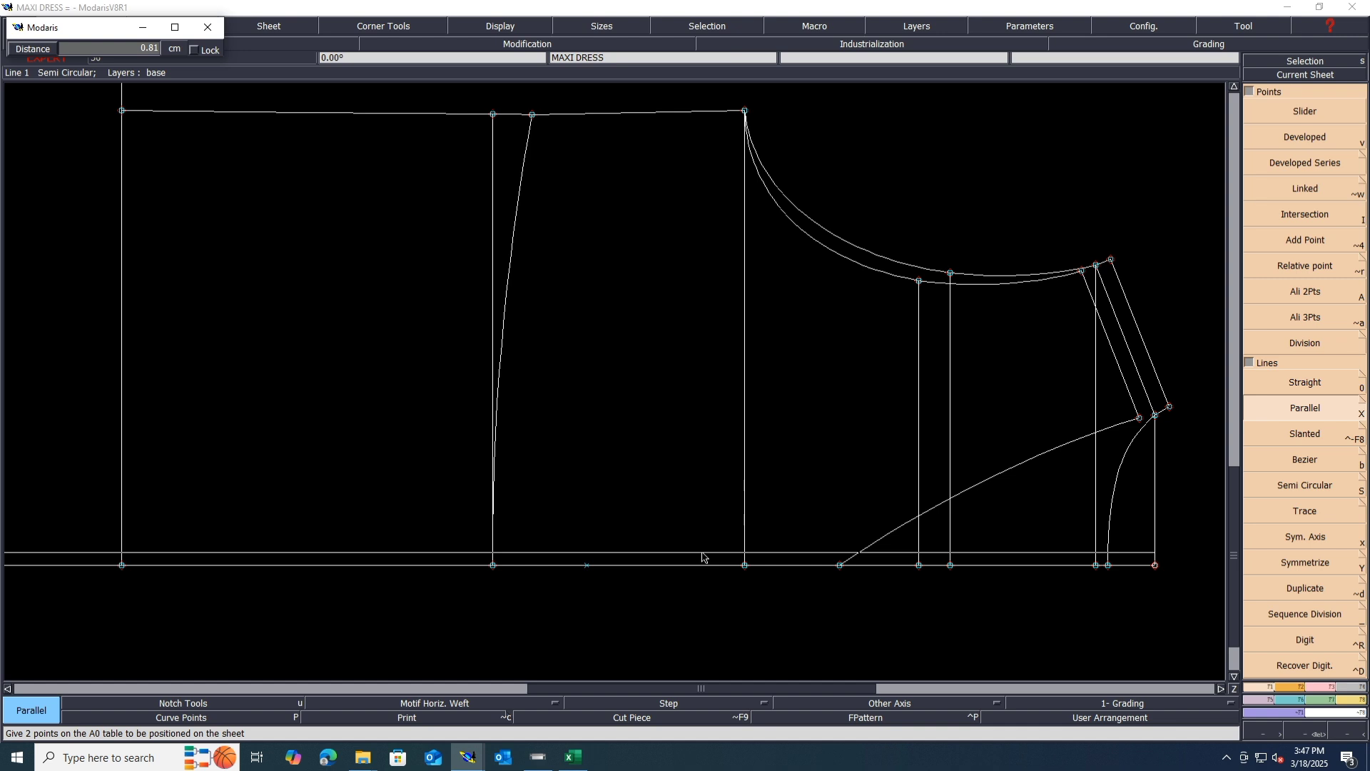
type("2")
key("Return")
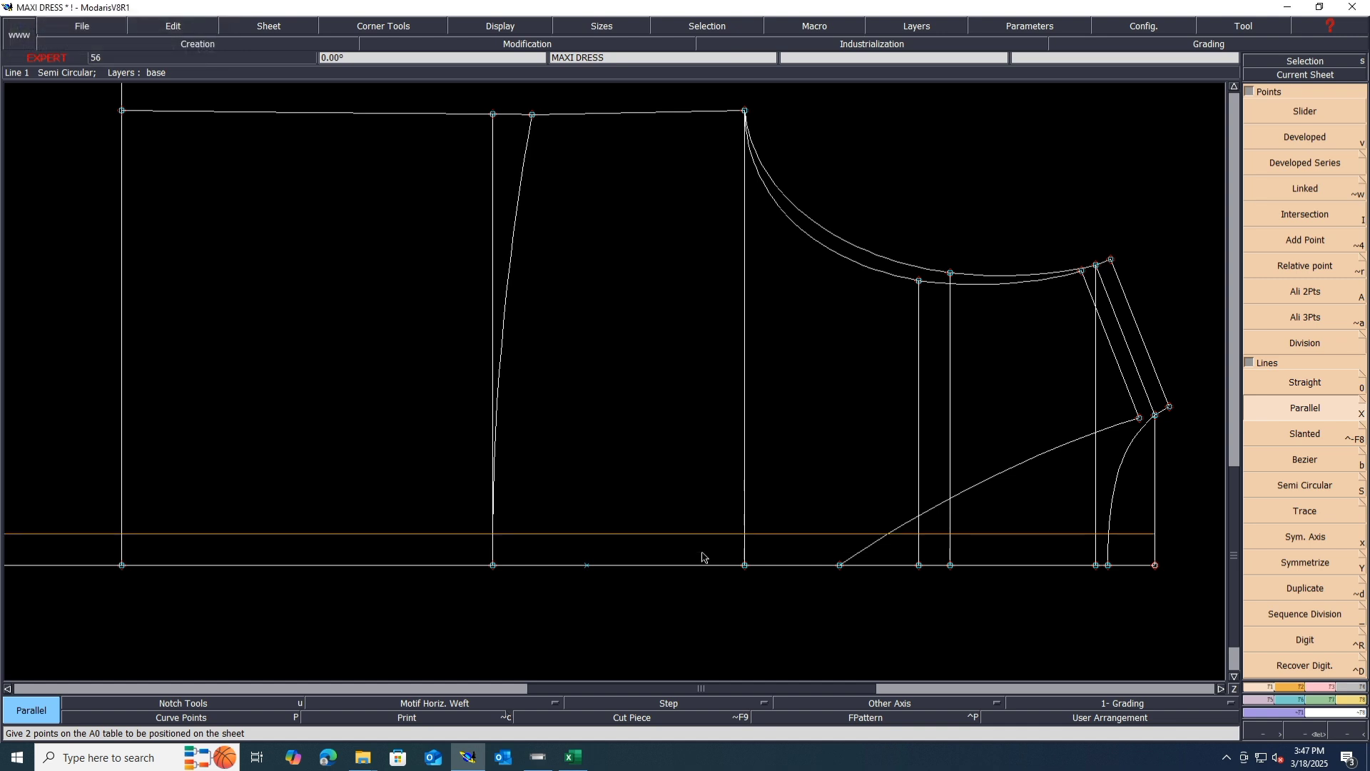
Turn off Curve with Constraint for parallel and symmetrized lines and undo the constrained parallel of the centre front line
left_click(1345, 563)
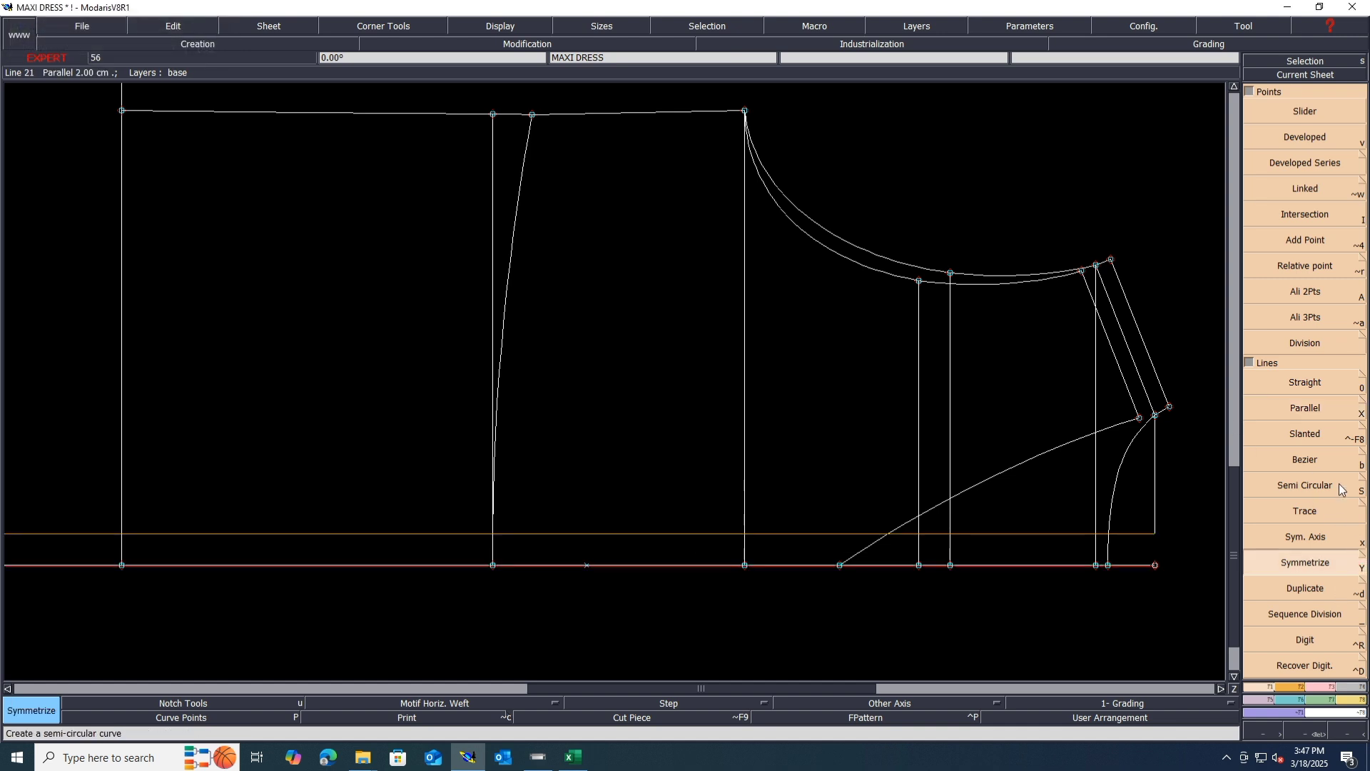
left_click(1363, 560)
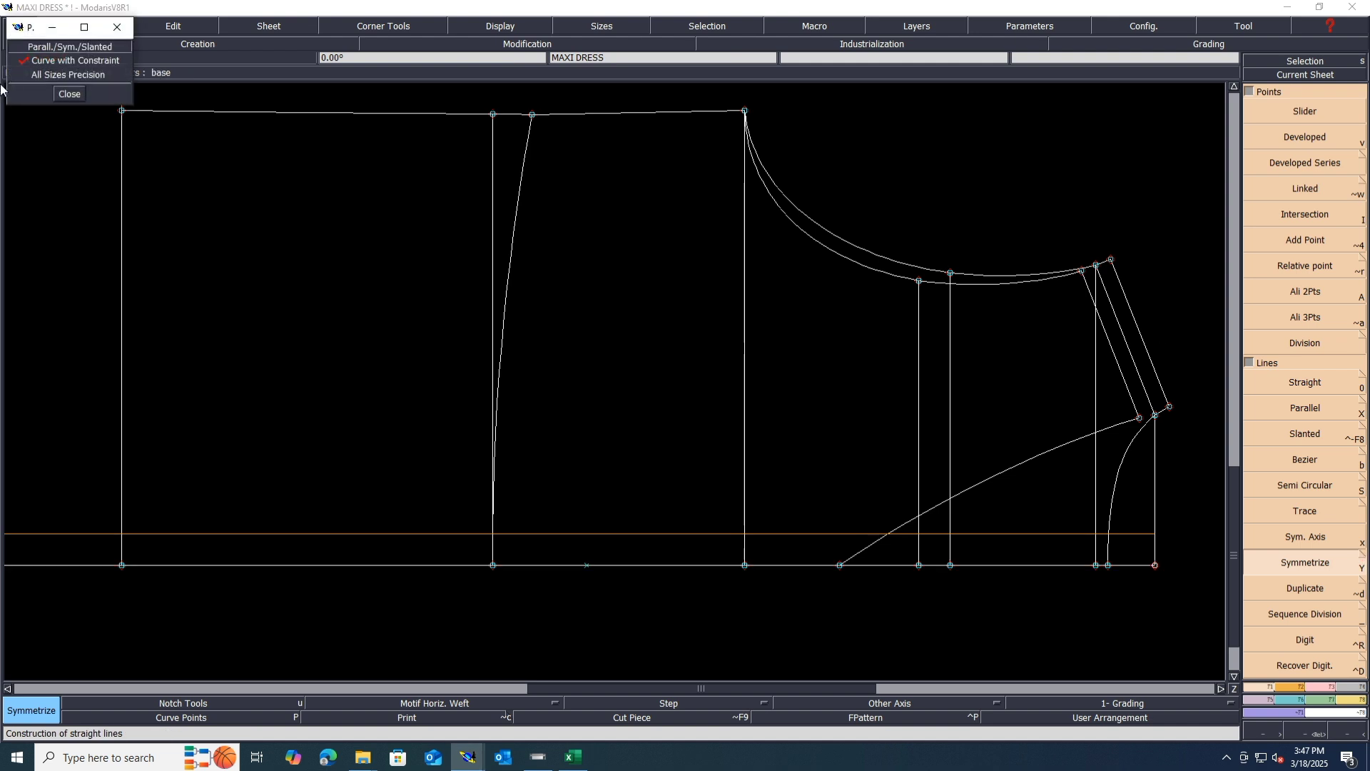
left_click(70, 93)
key("ctrl+z")
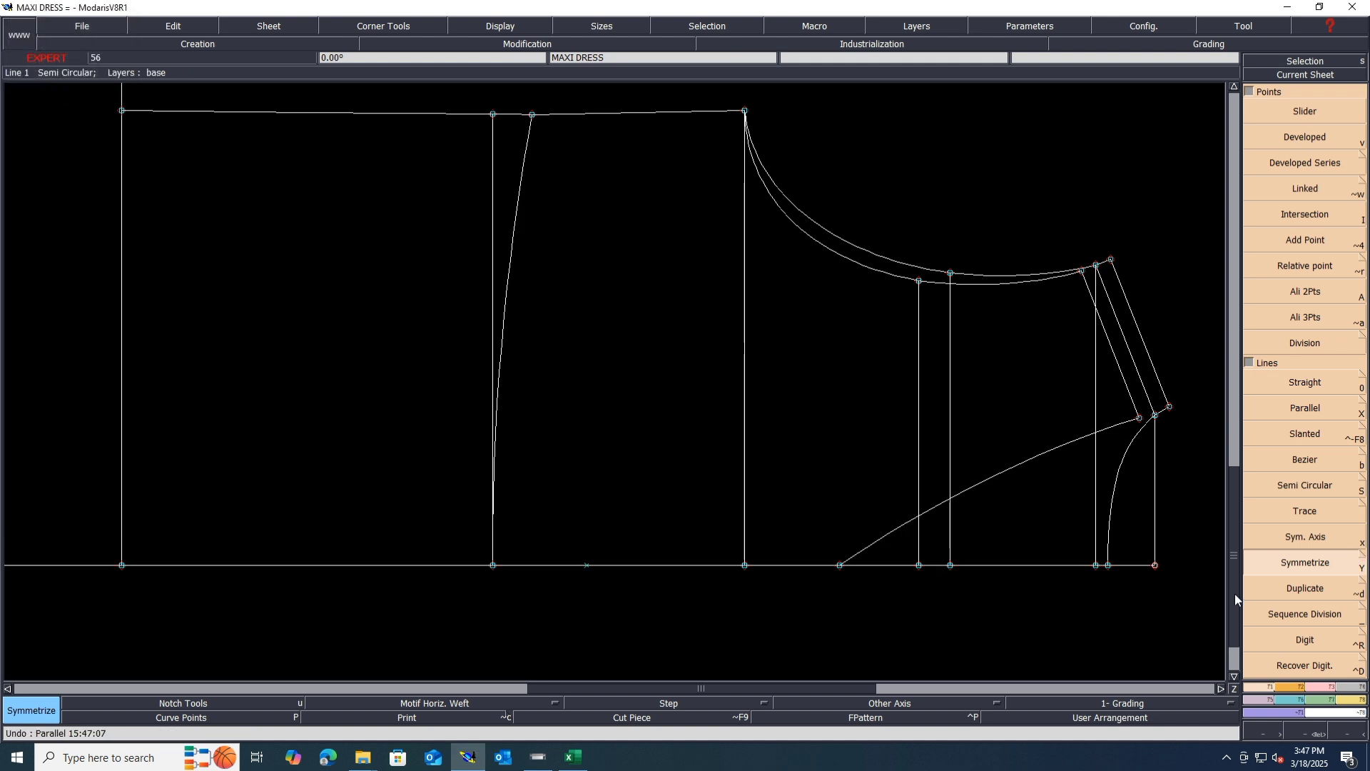
Create a free parallel line 2 cm inside the bodice's centre front line for the placket width
left_click(1321, 416)
left_click(795, 565)
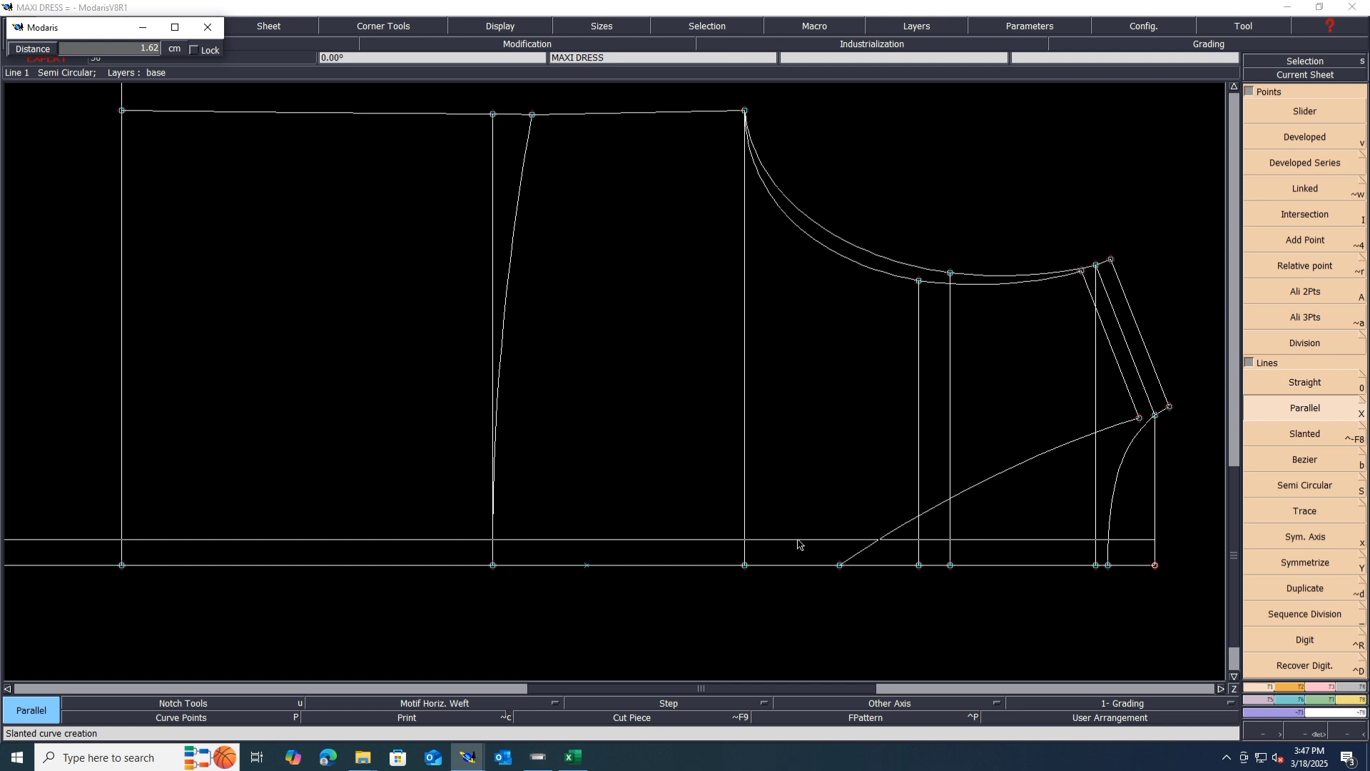
type("2")
key("Return")
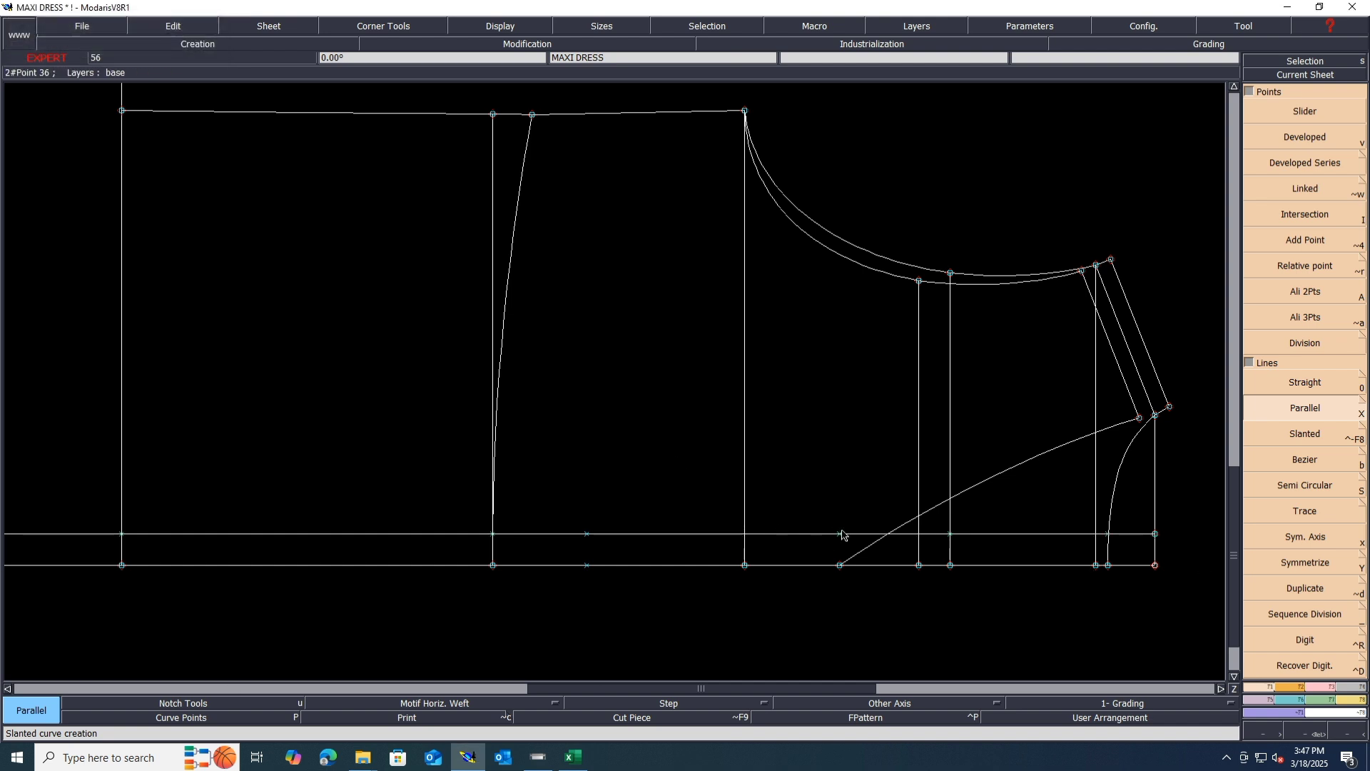
Trim the placket's parallel line to the V-neck curve with Adjust 2 Lines
key("Delete")
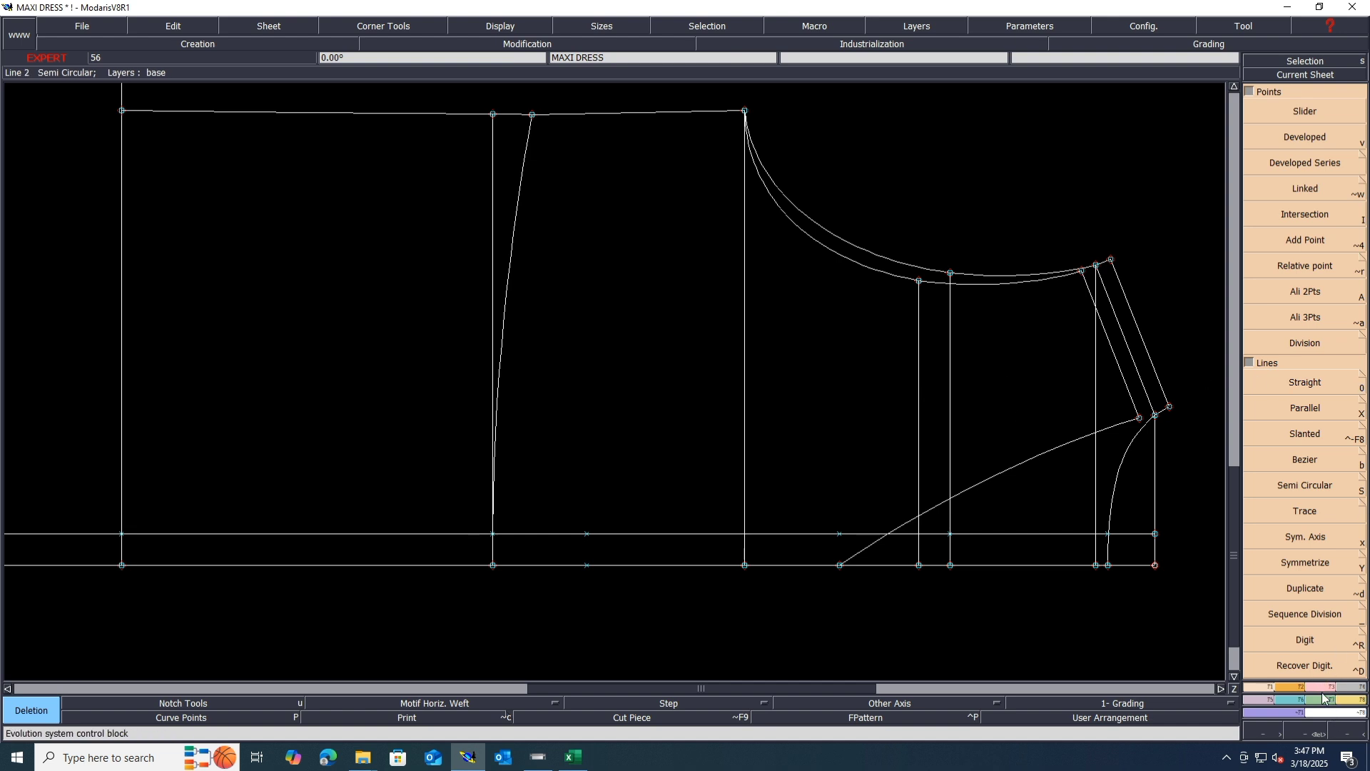
left_click(1320, 689)
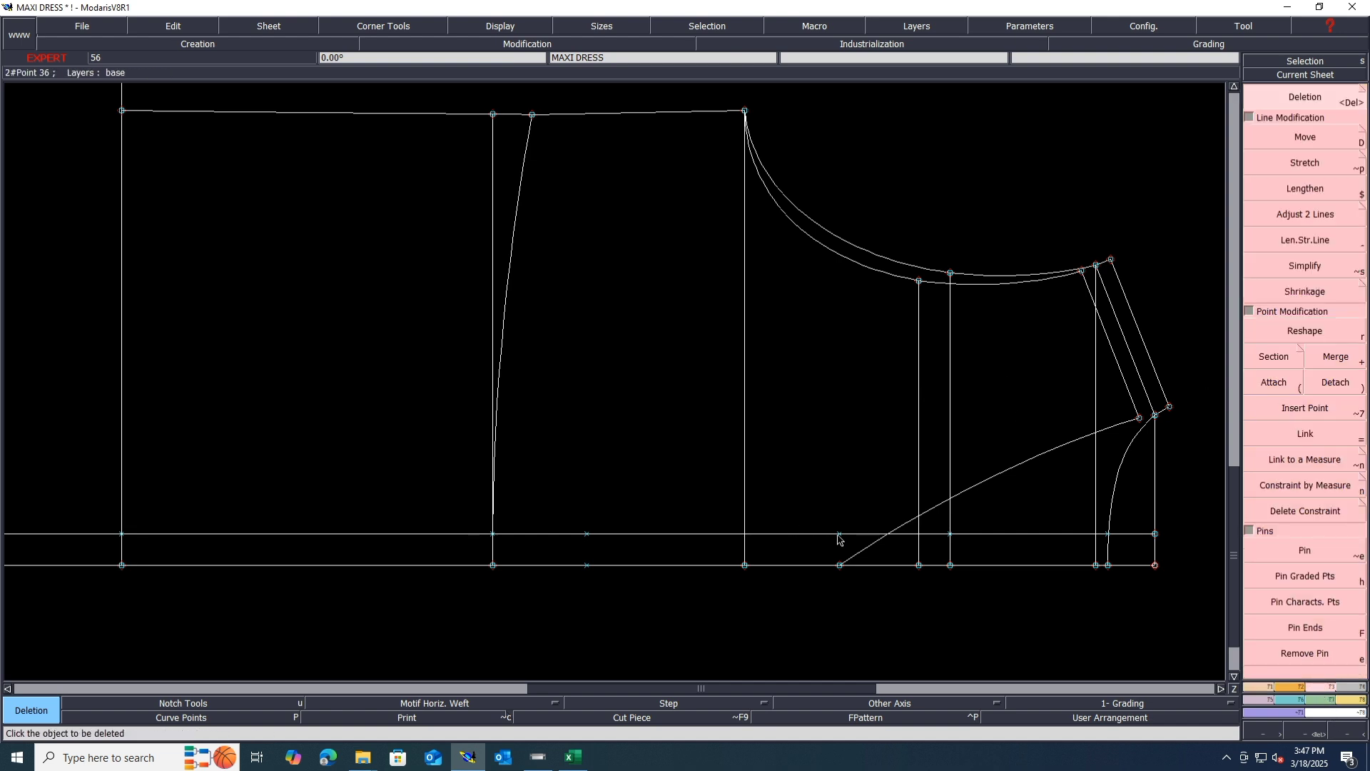
left_click(1317, 211)
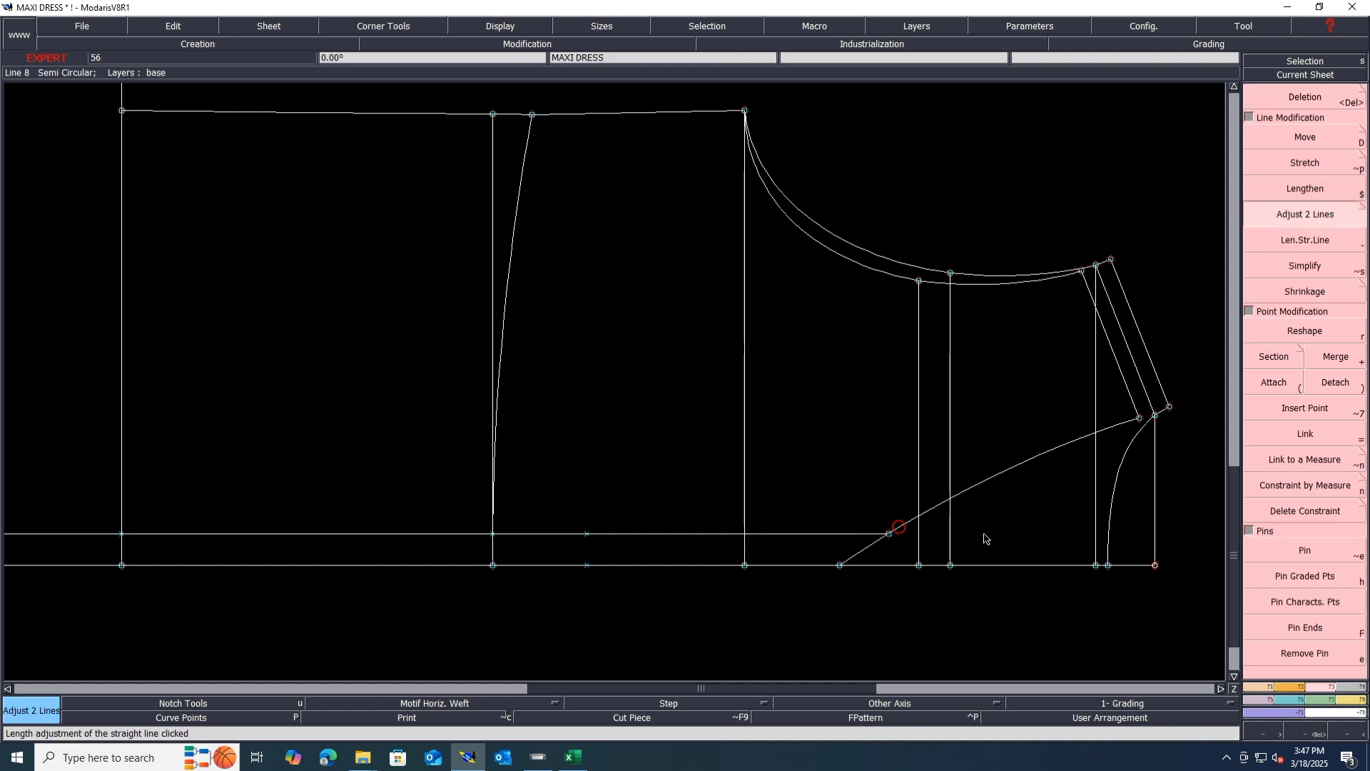
Draw a straight line closing the placket's lower end, from the parallel line to the placket point on the centre front
scroll(985, 538, "down", 1)
scroll(786, 538, "up", 1)
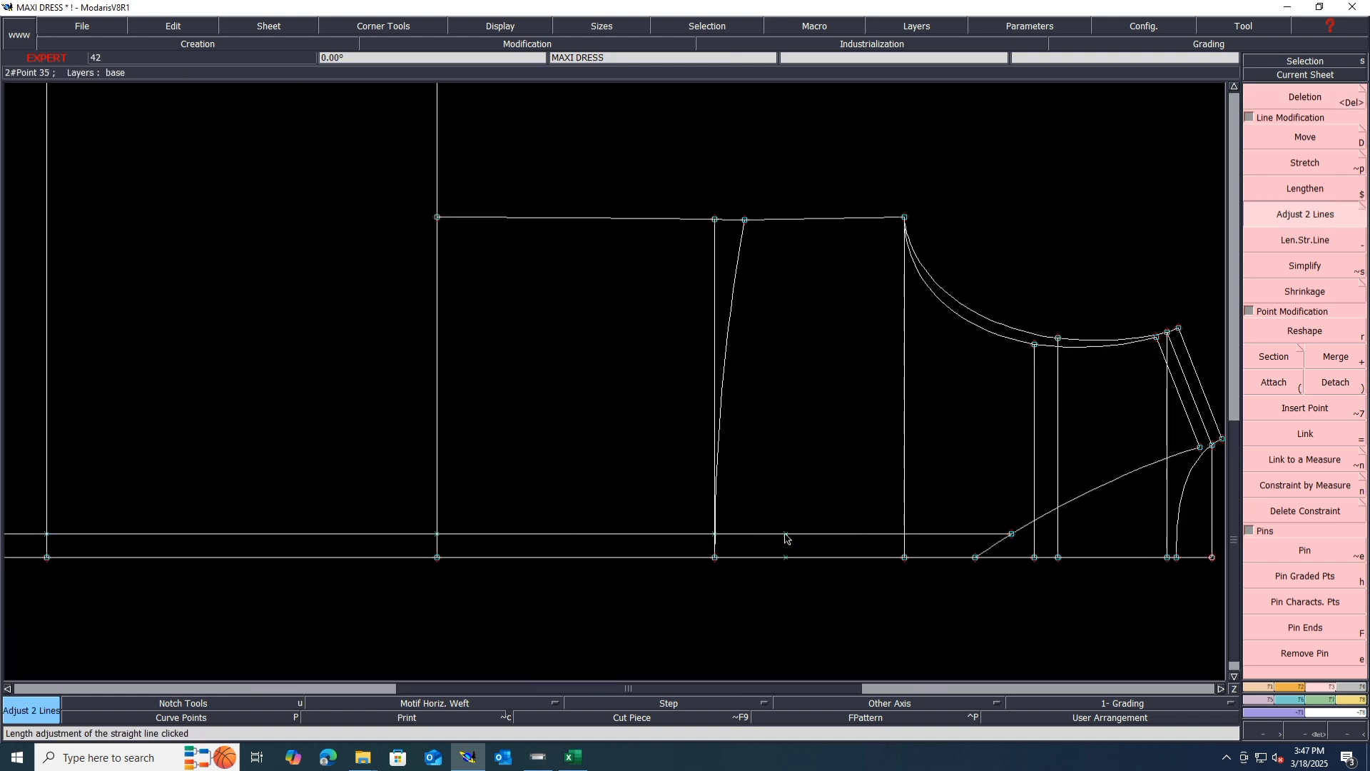
left_click(786, 539)
key("Return")
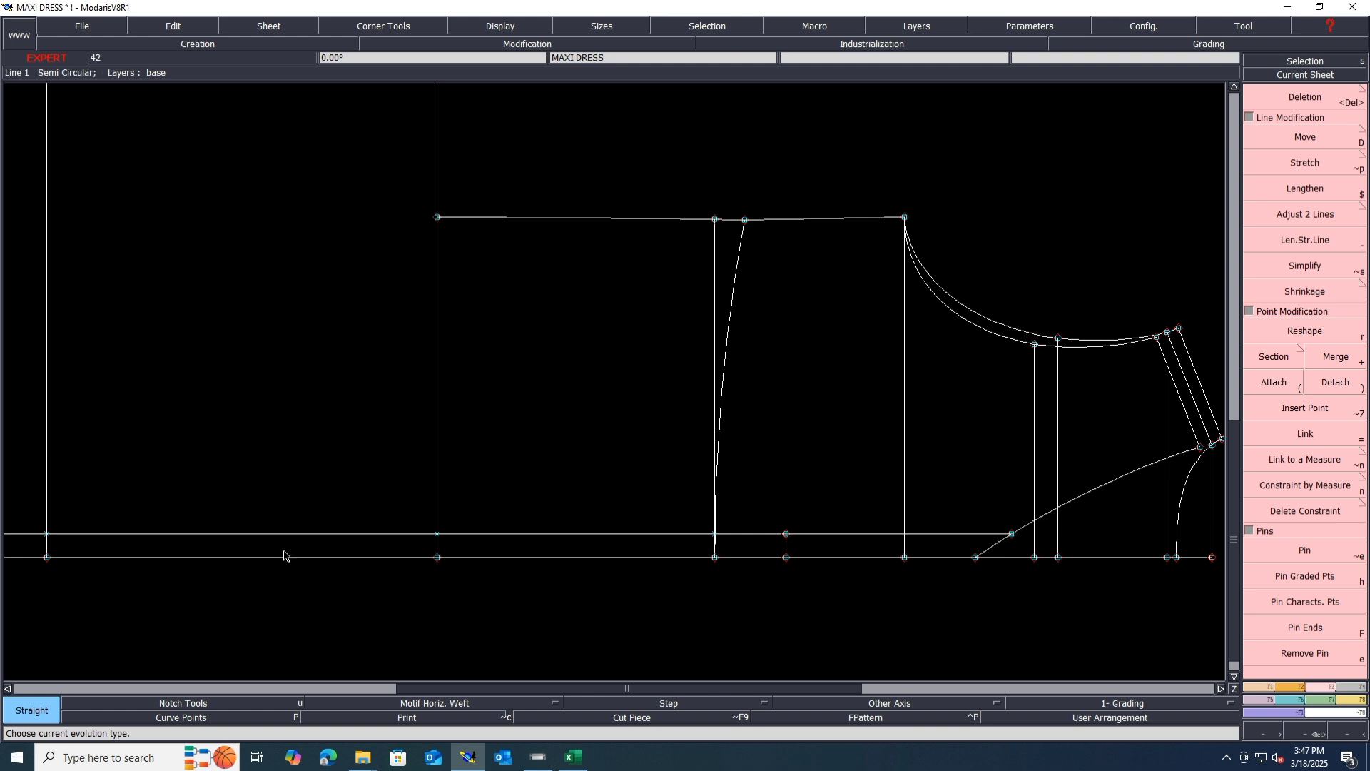
Delete the parallel line's surplus points from the hem up to the placket's lower end, leaving only the placket section
scroll(546, 537, "down", 1)
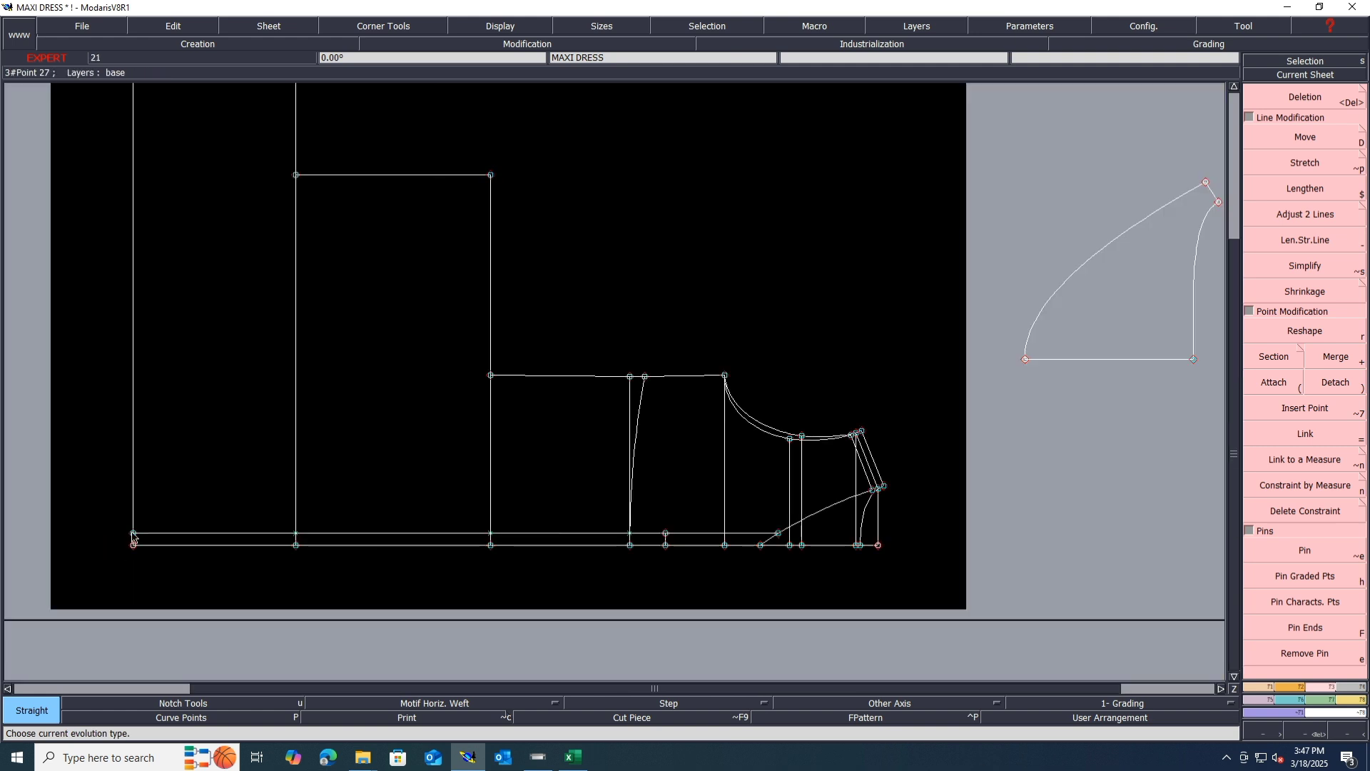
key("r")
left_click(133, 534)
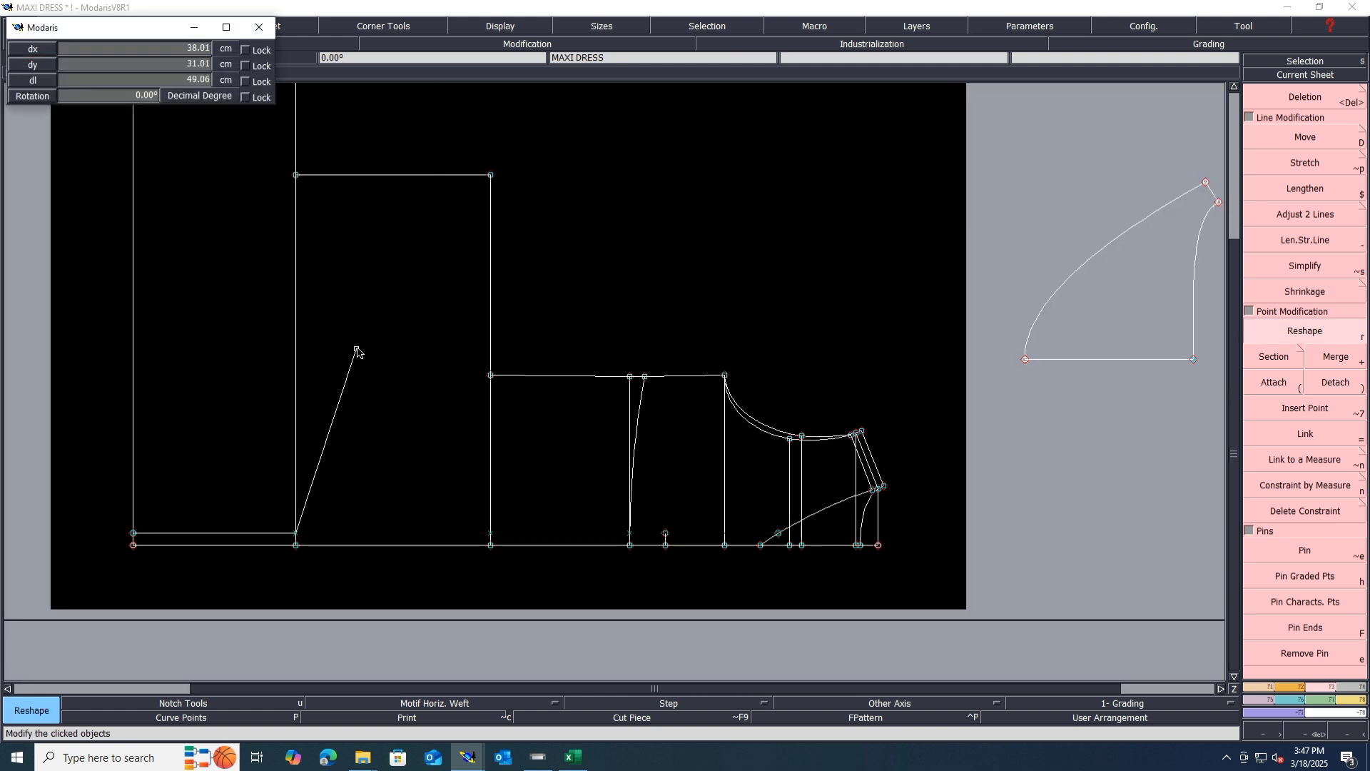
left_click(357, 344)
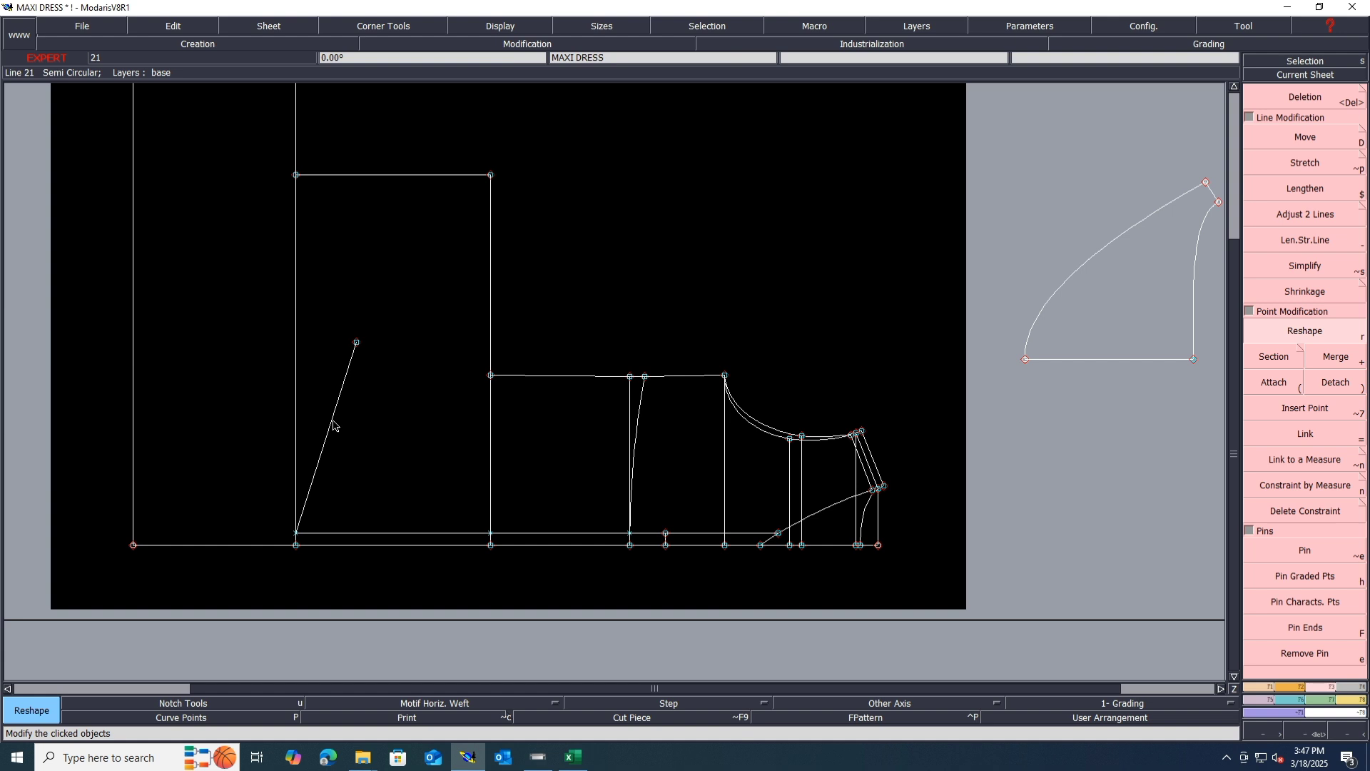
key("Delete")
left_click(357, 344)
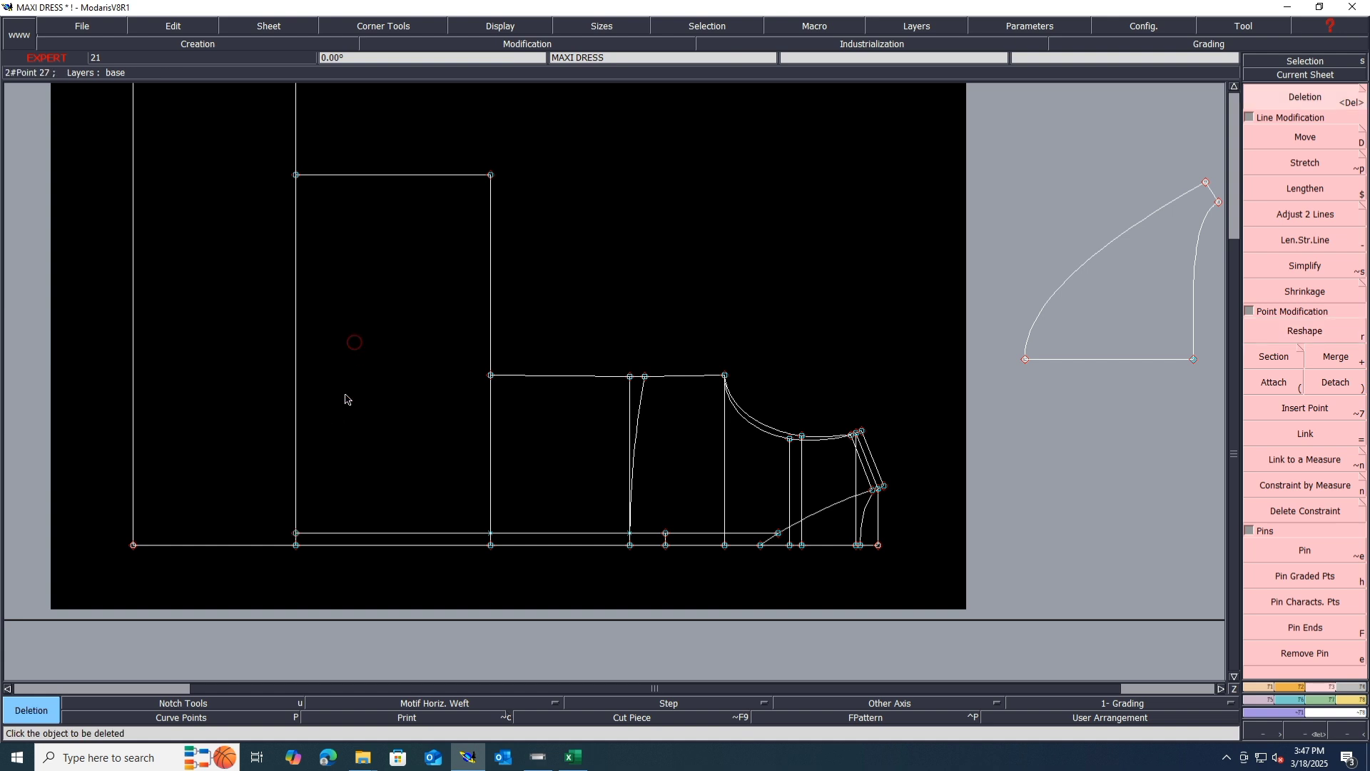
left_click(297, 534)
left_click(532, 534)
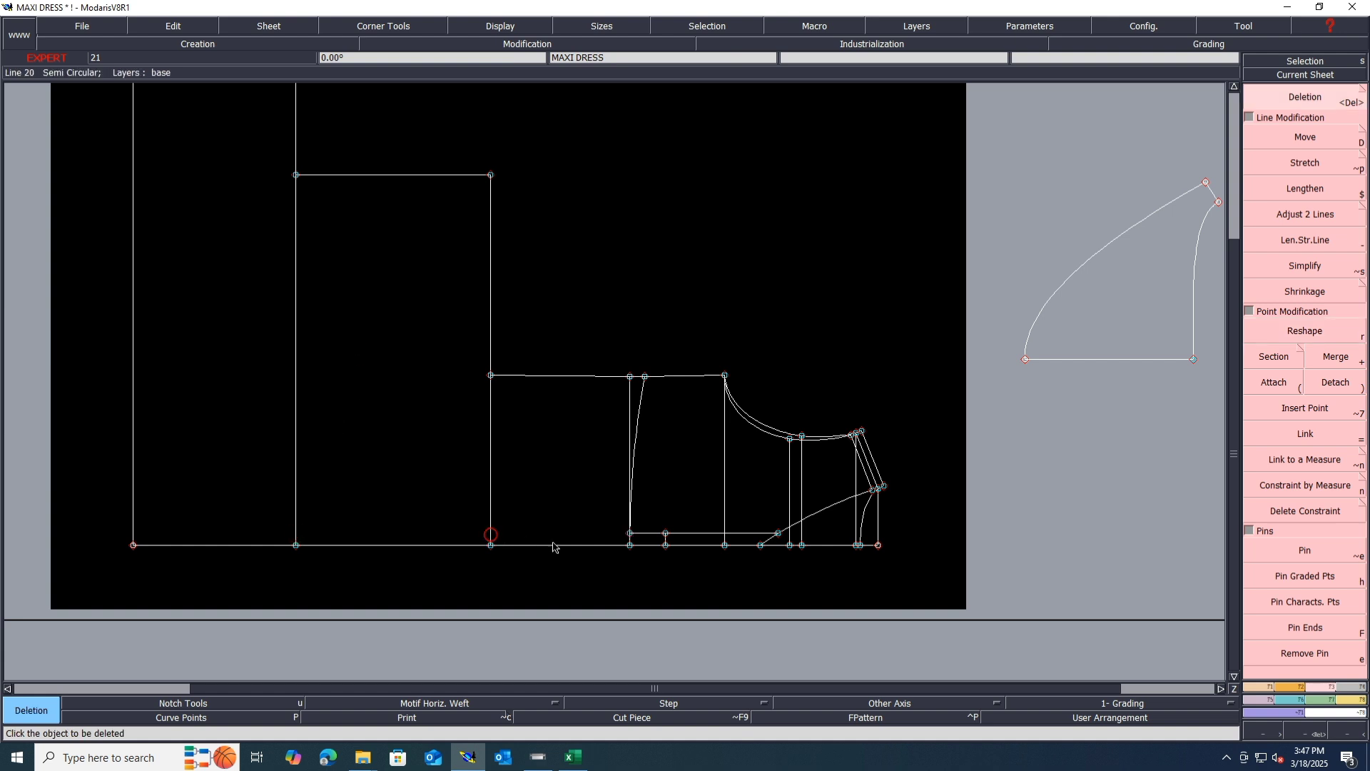
left_click(647, 534)
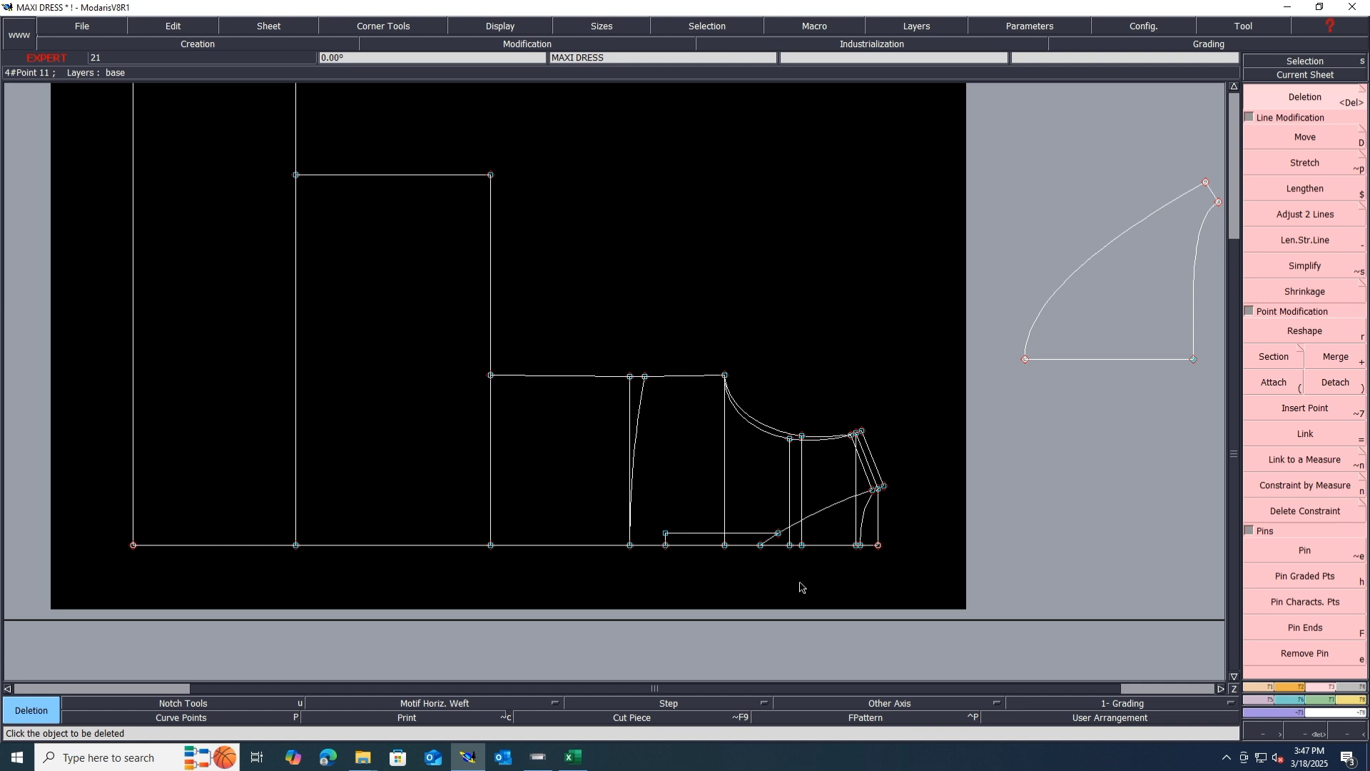
Save the model, continuing past the validation file warning
scroll(802, 588, "down", 2)
key("ctrl+s")
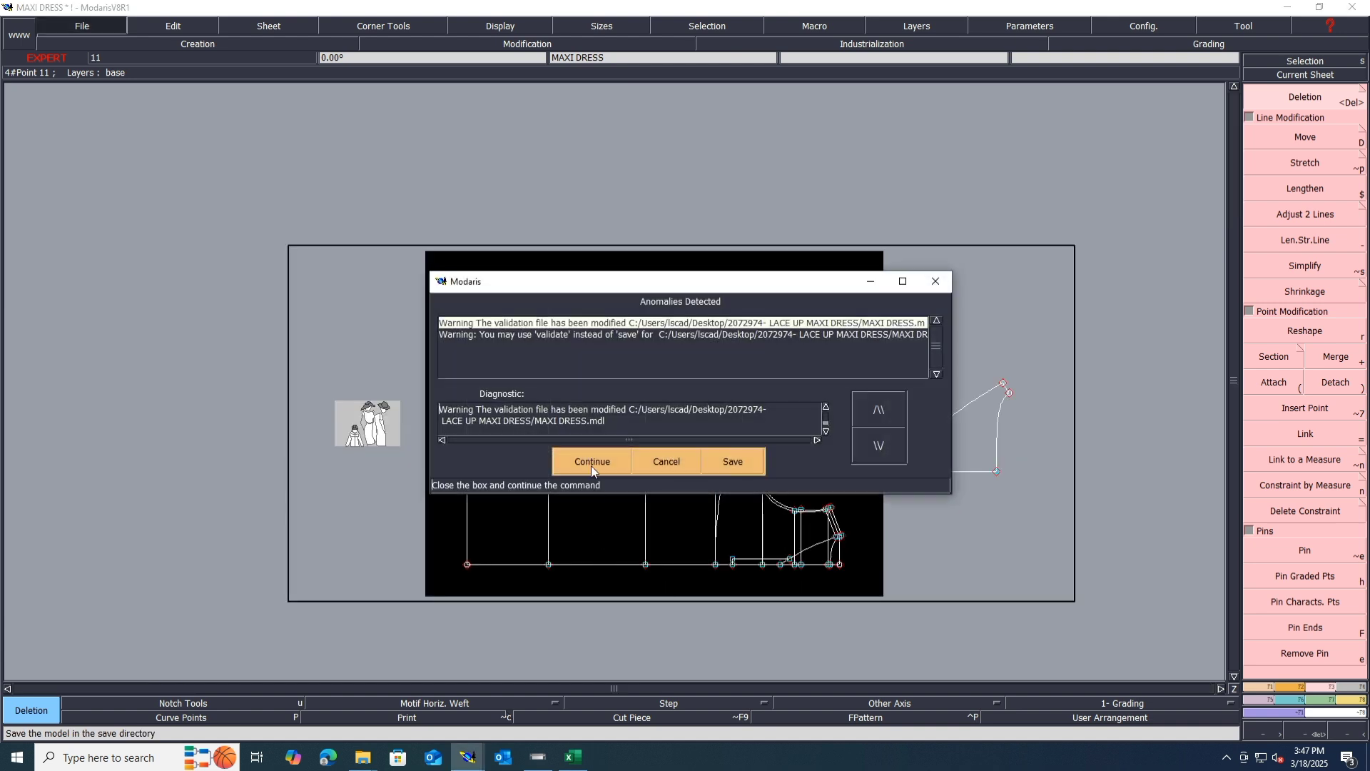
left_click(591, 465)
Switch to the Excel workbook's DESIGN sheet and examine the front placket construction details and the garment photos
left_click(584, 765)
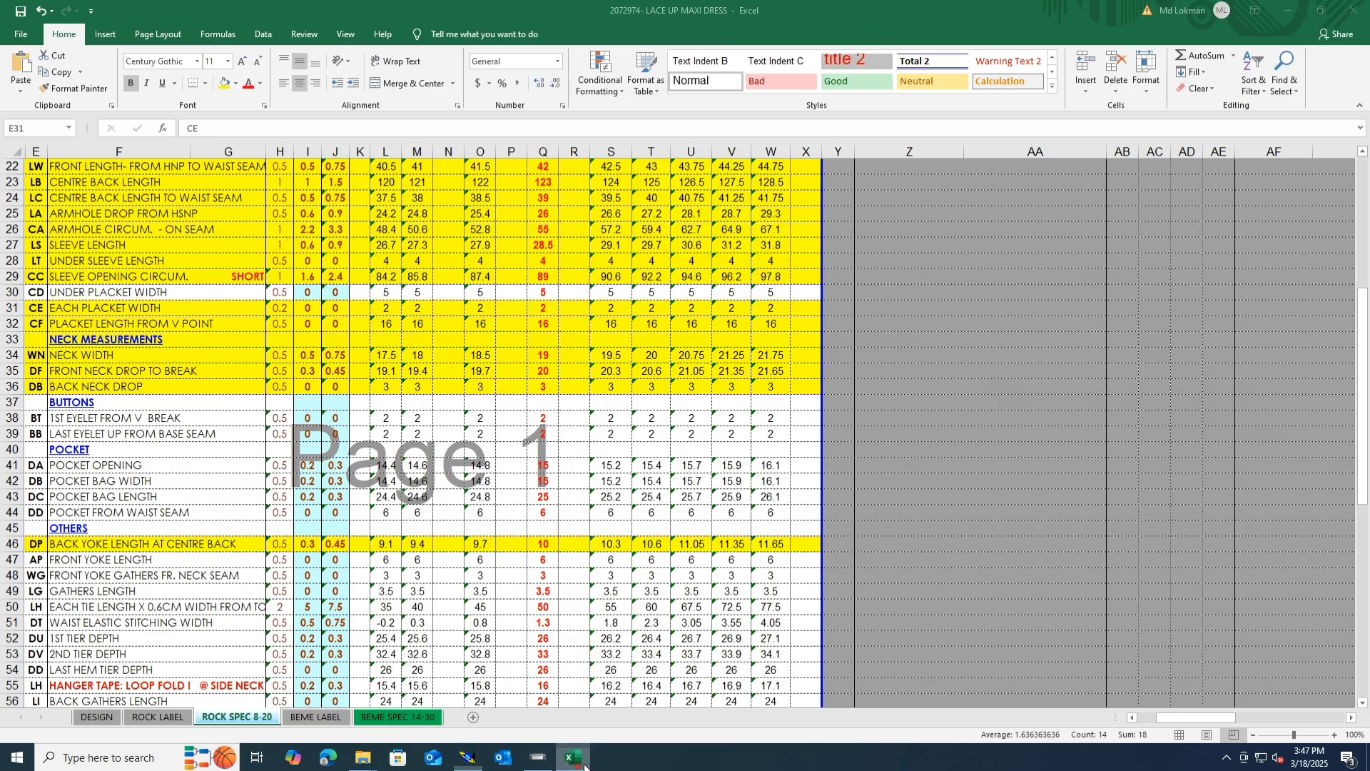
left_click(97, 717)
scroll(939, 564, "down", 7)
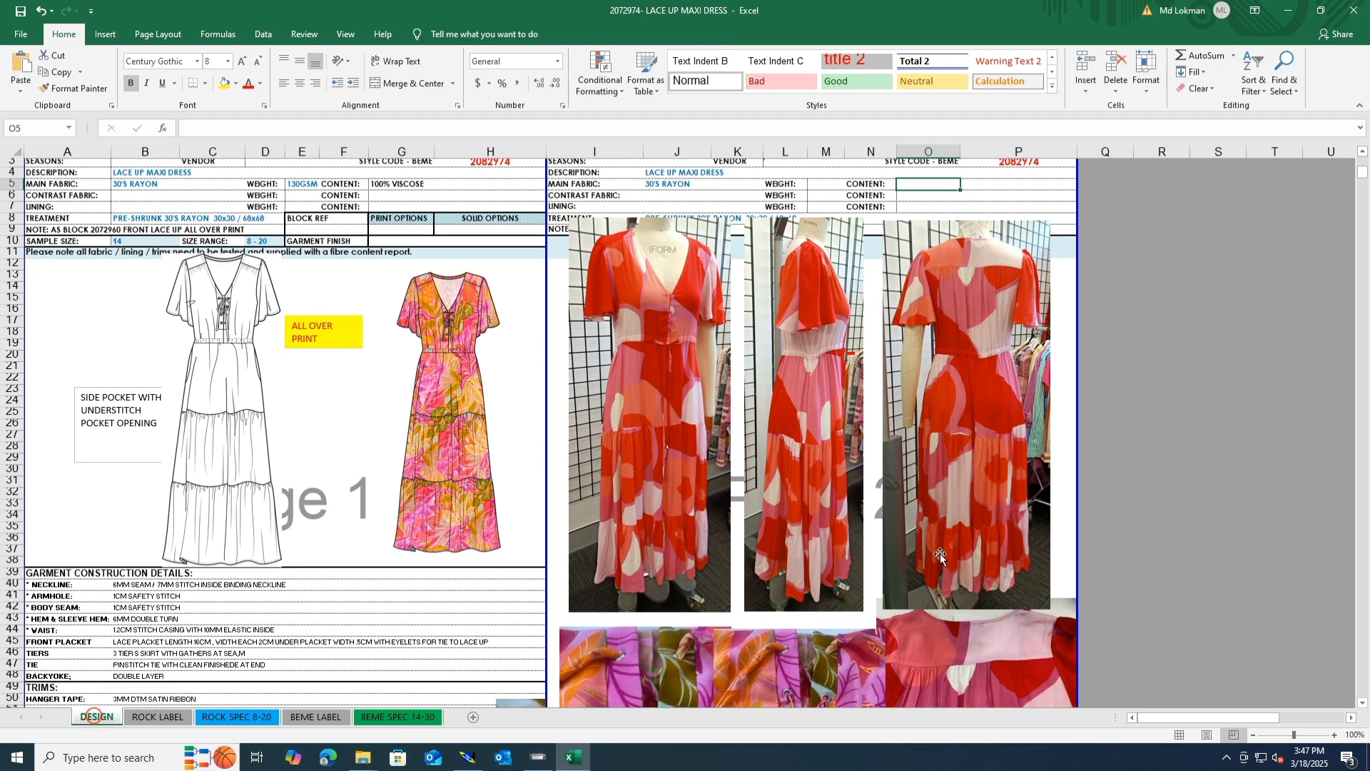
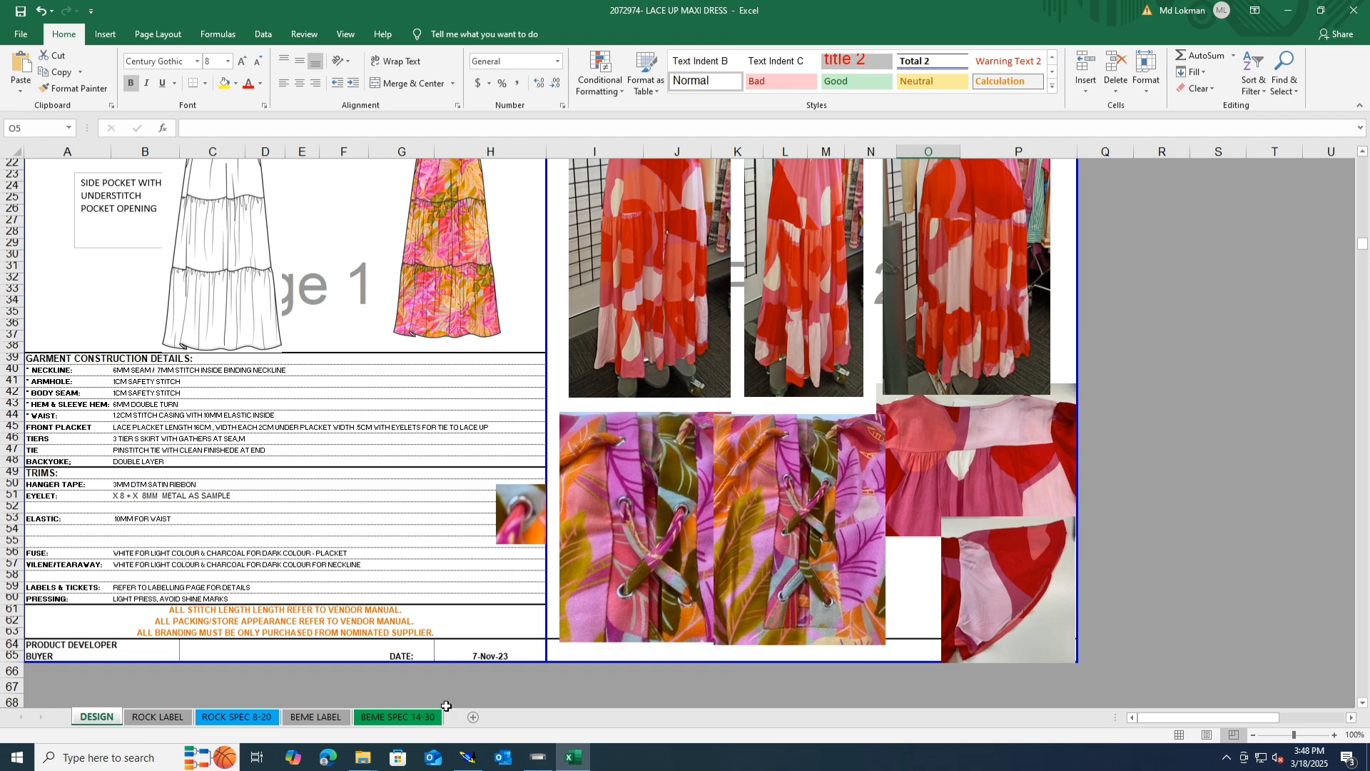
Switch to Modaris and add a parallel line about 0.5 cm outside the placket's long edge, away from the centre front
left_click(467, 757)
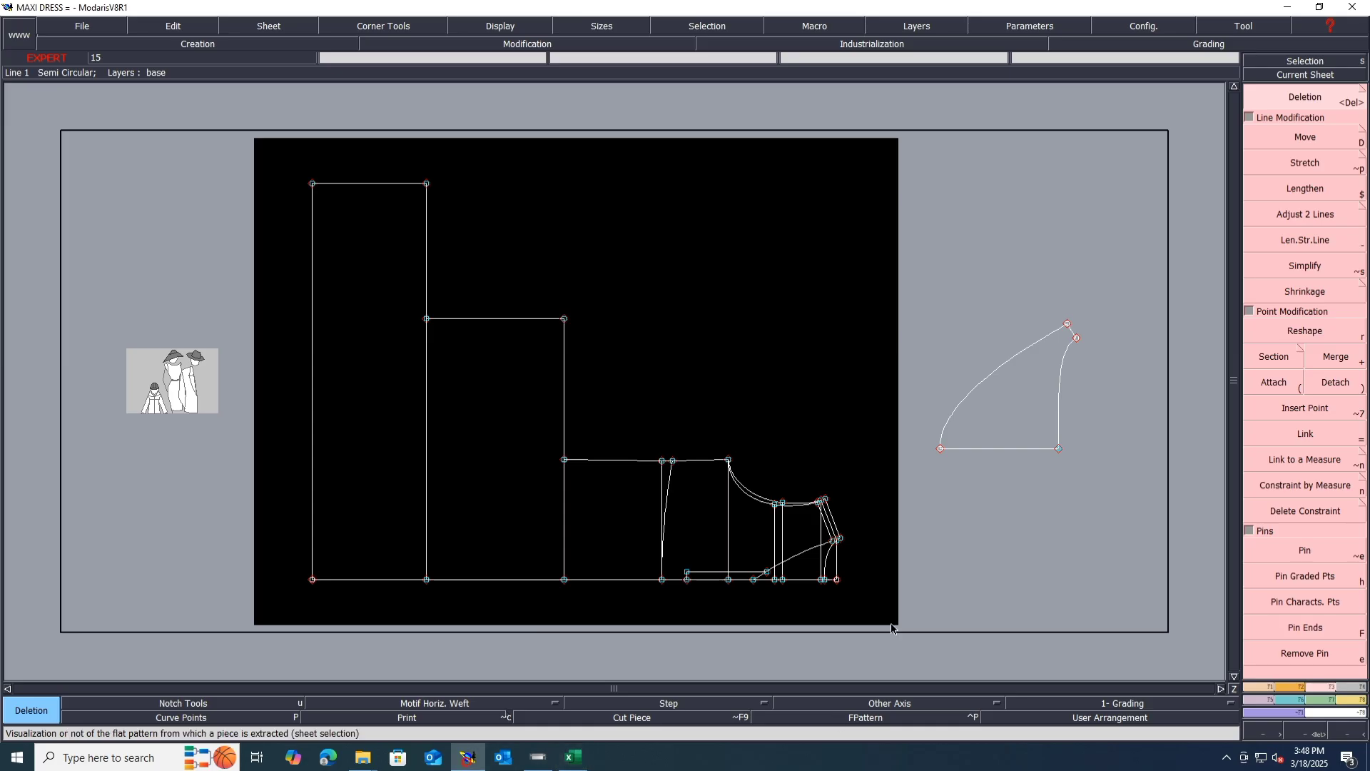
scroll(782, 585, "up", 5)
scroll(344, 539, "up", 2)
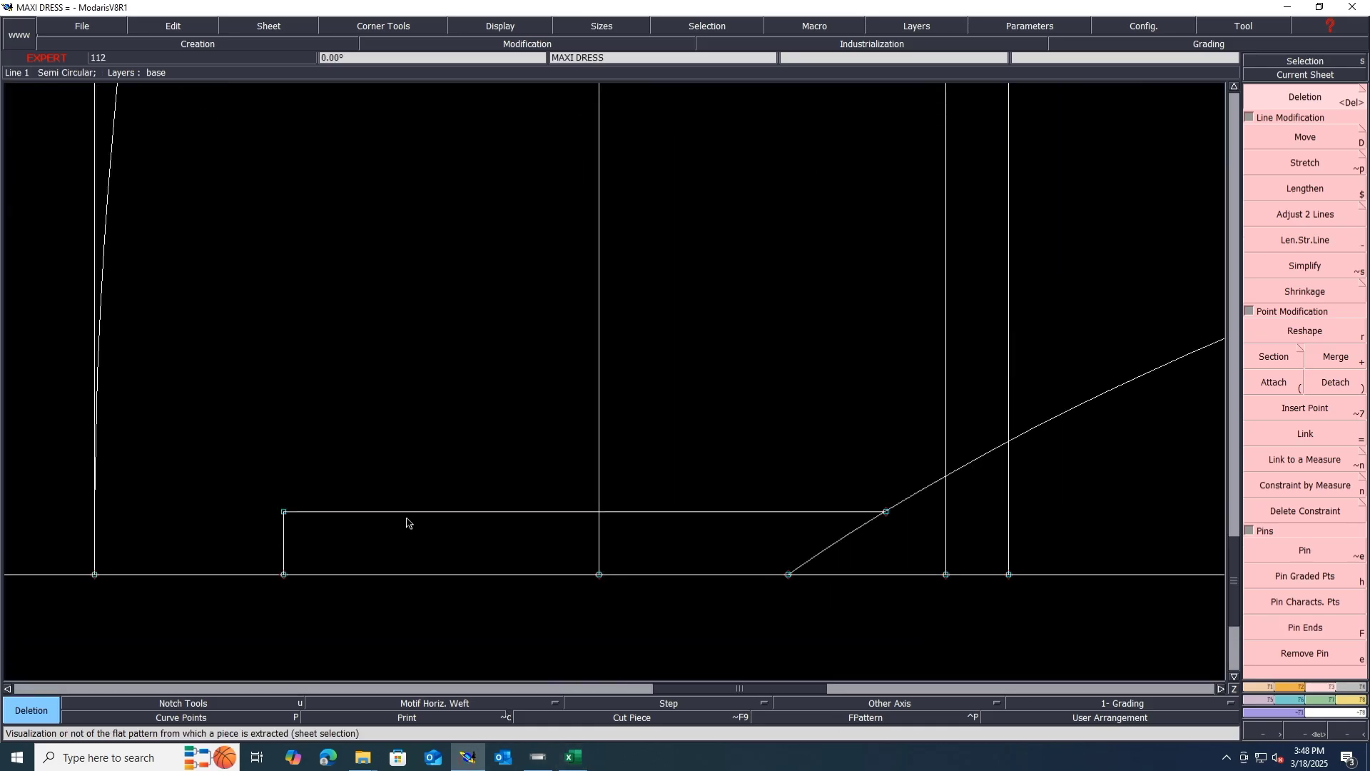
left_click(1271, 687)
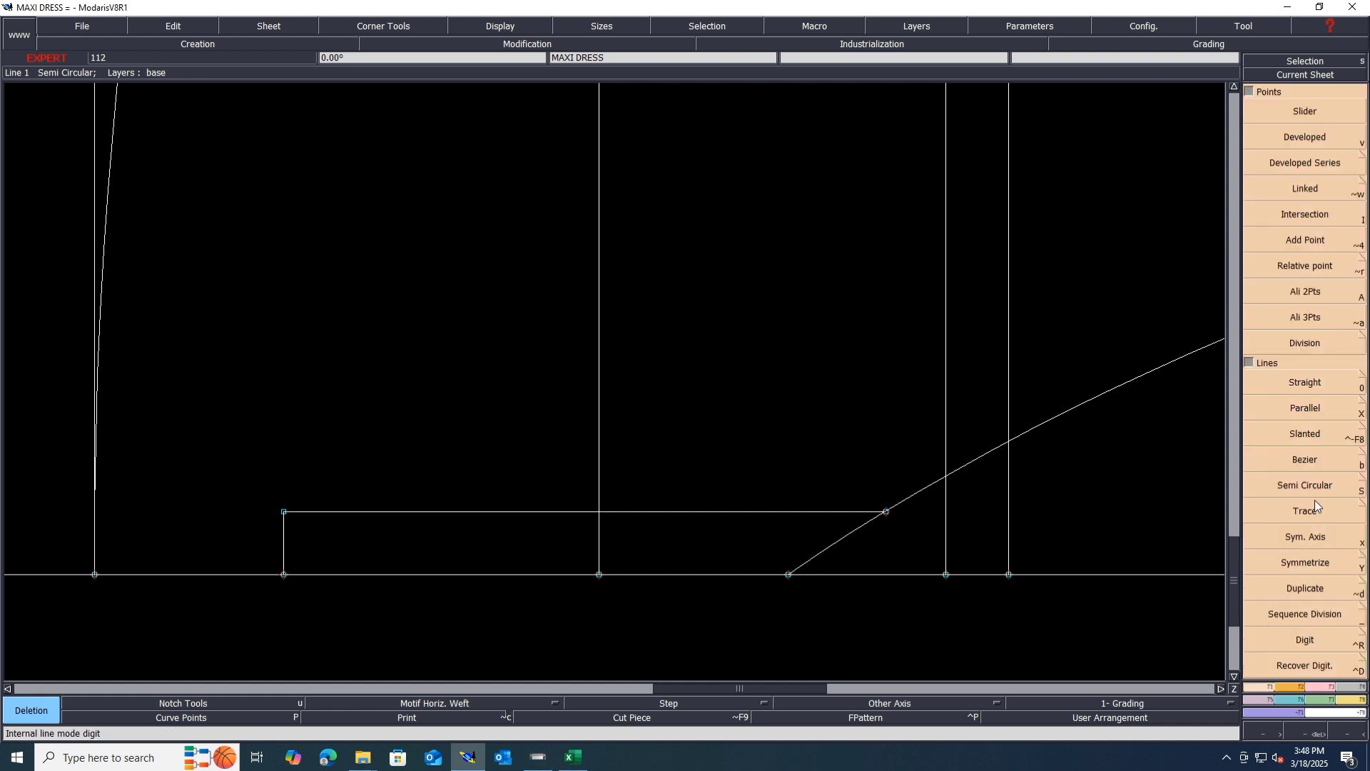
left_click(1318, 411)
left_click(717, 513)
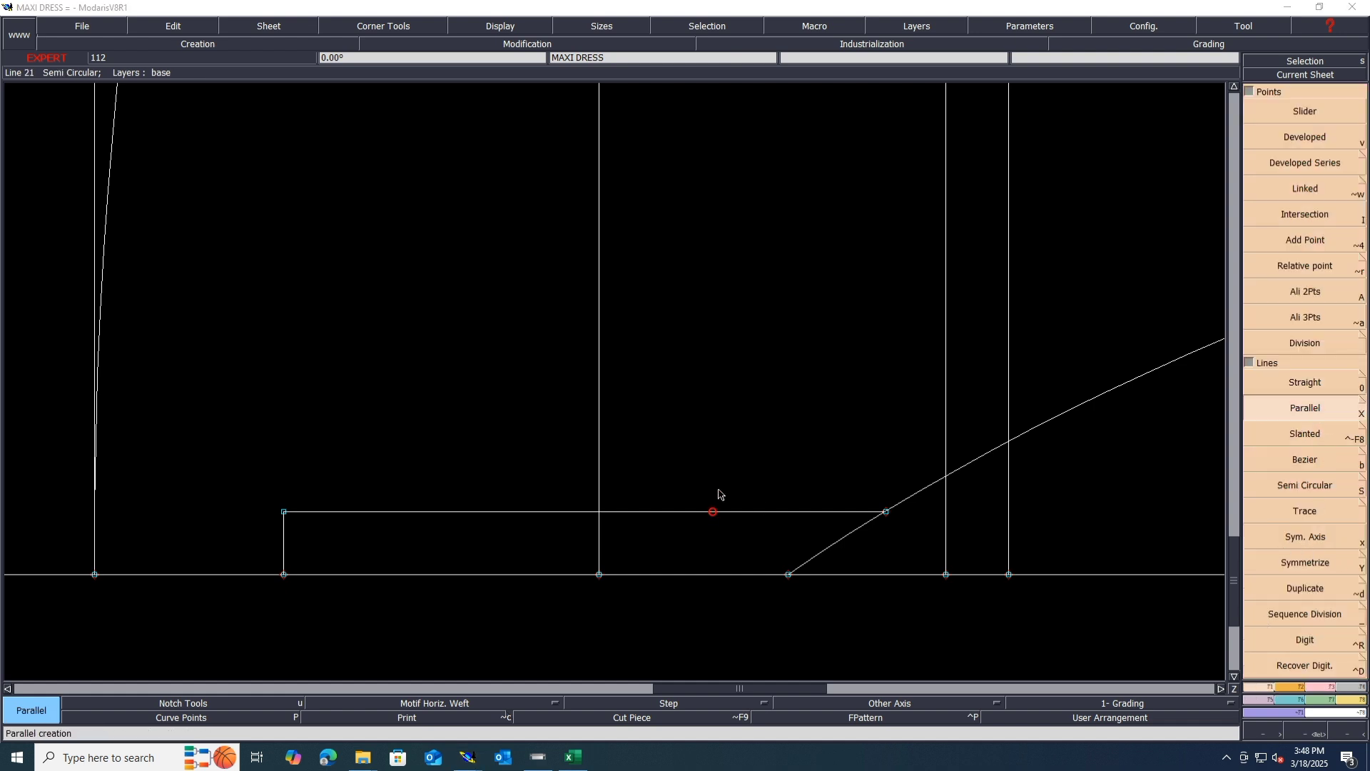
key("Down")
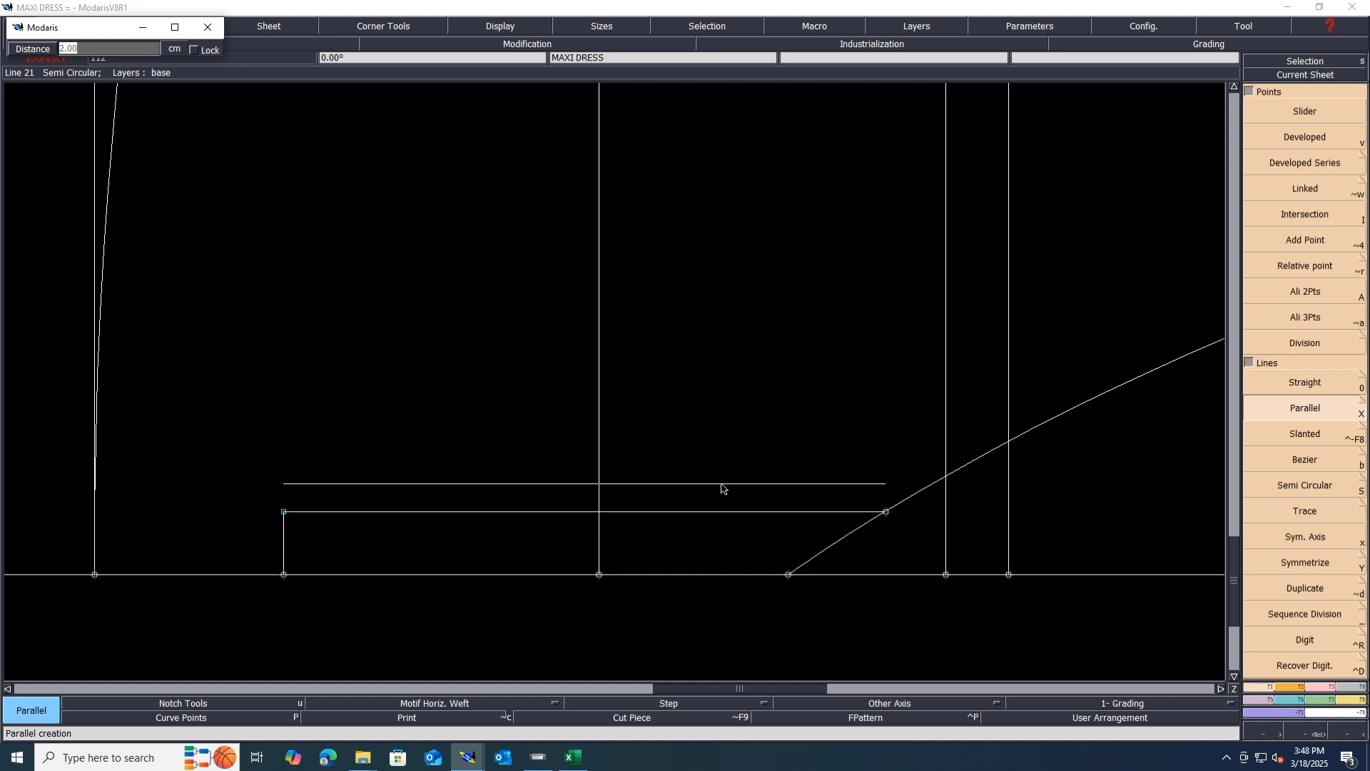
key("Return")
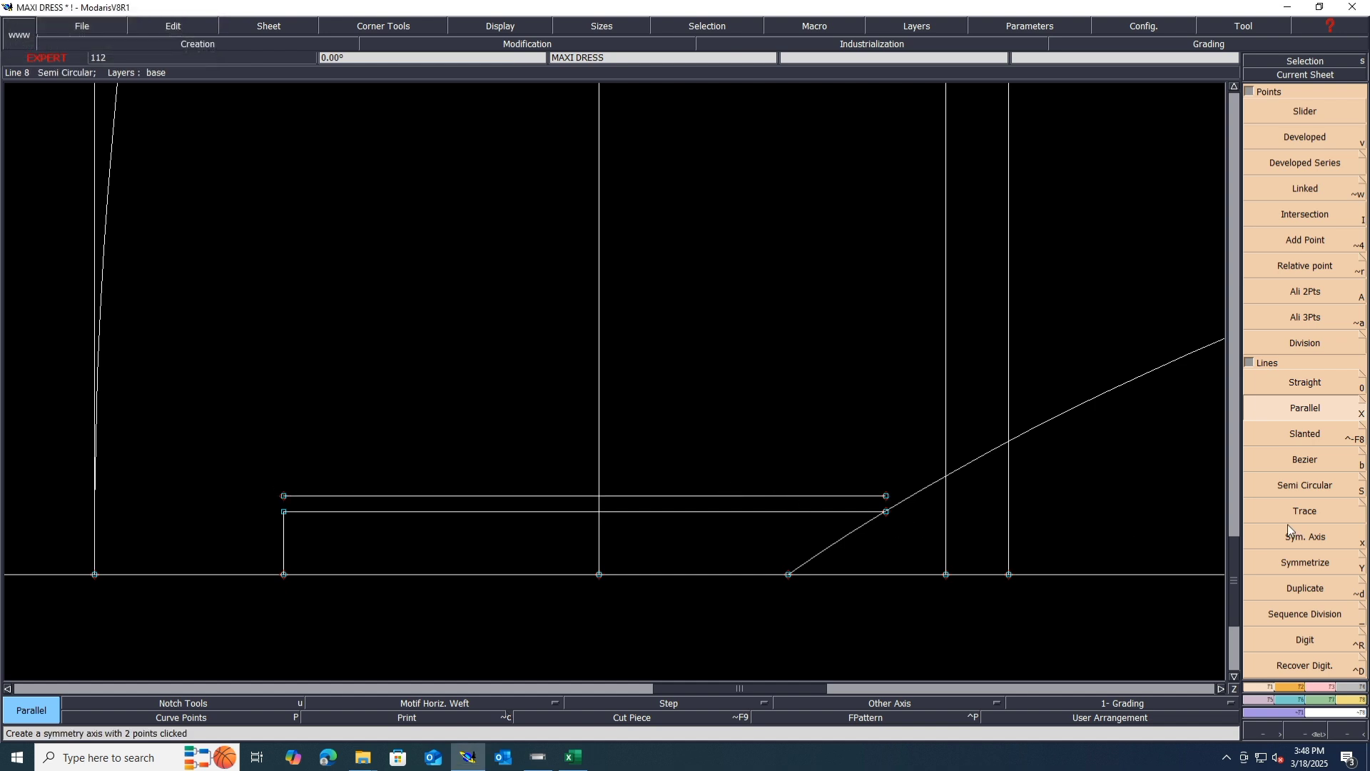
Extend the new outer parallel line of the placket to the V-neck curve with Adjust 2 Lines
left_click(1315, 687)
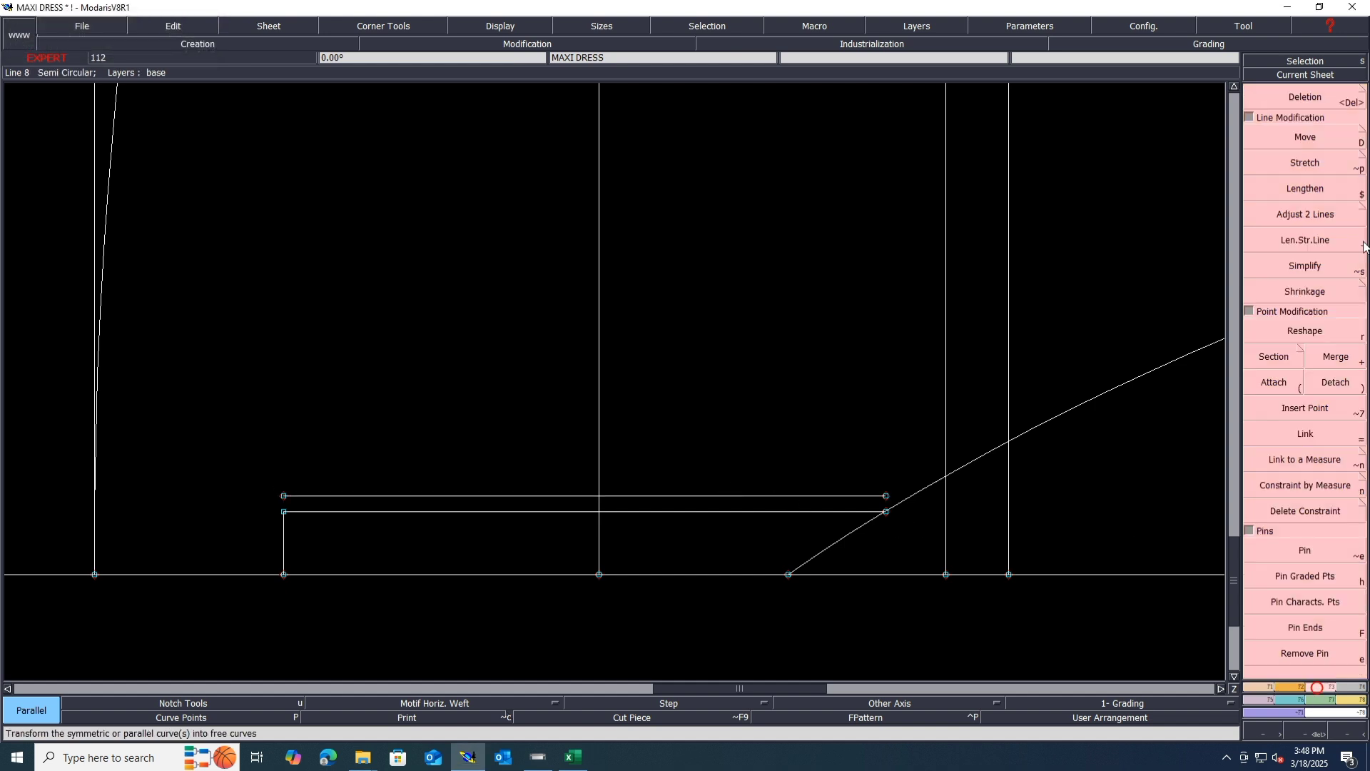
left_click(1293, 215)
left_click(816, 496)
left_click(920, 493)
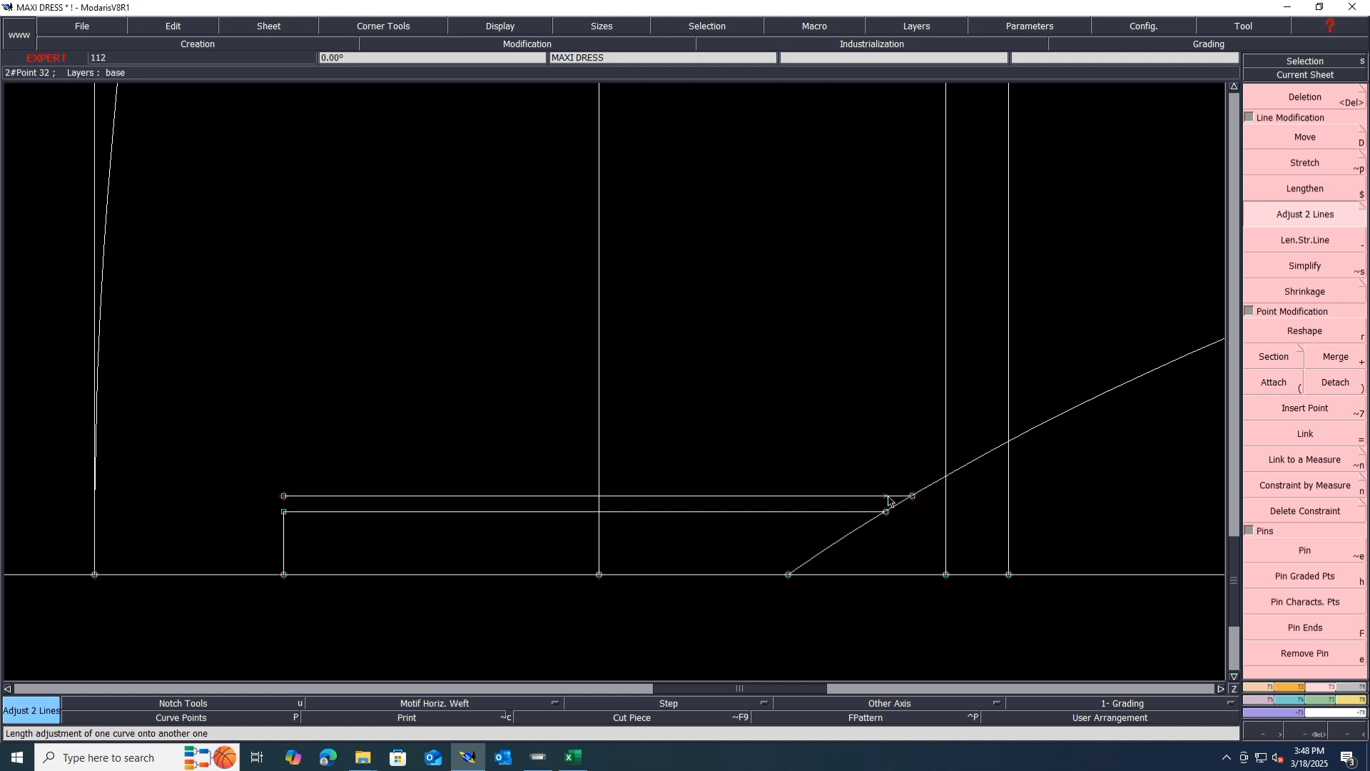
Extend the placket's short end line to the outer parallel line with Adjust 2 Lines and attach their corner points
key("Escape")
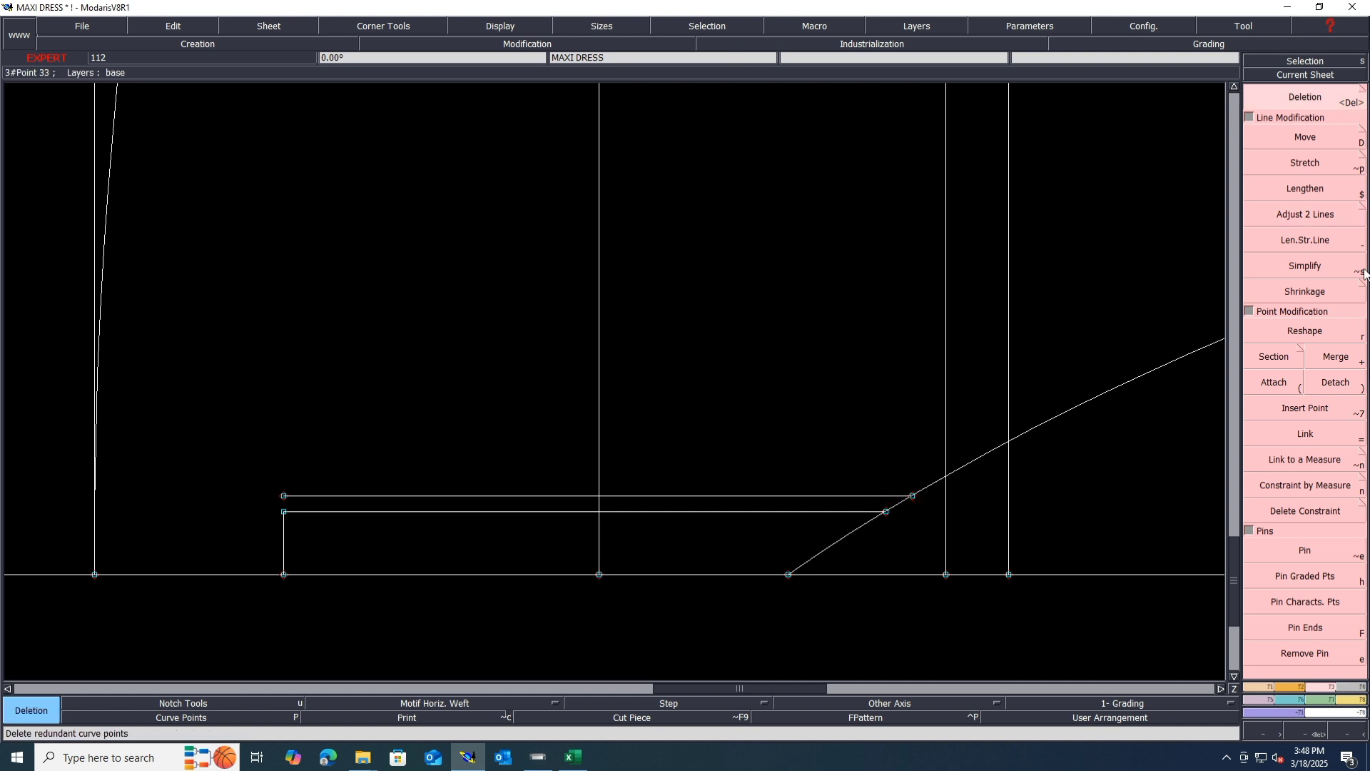
left_click(1308, 216)
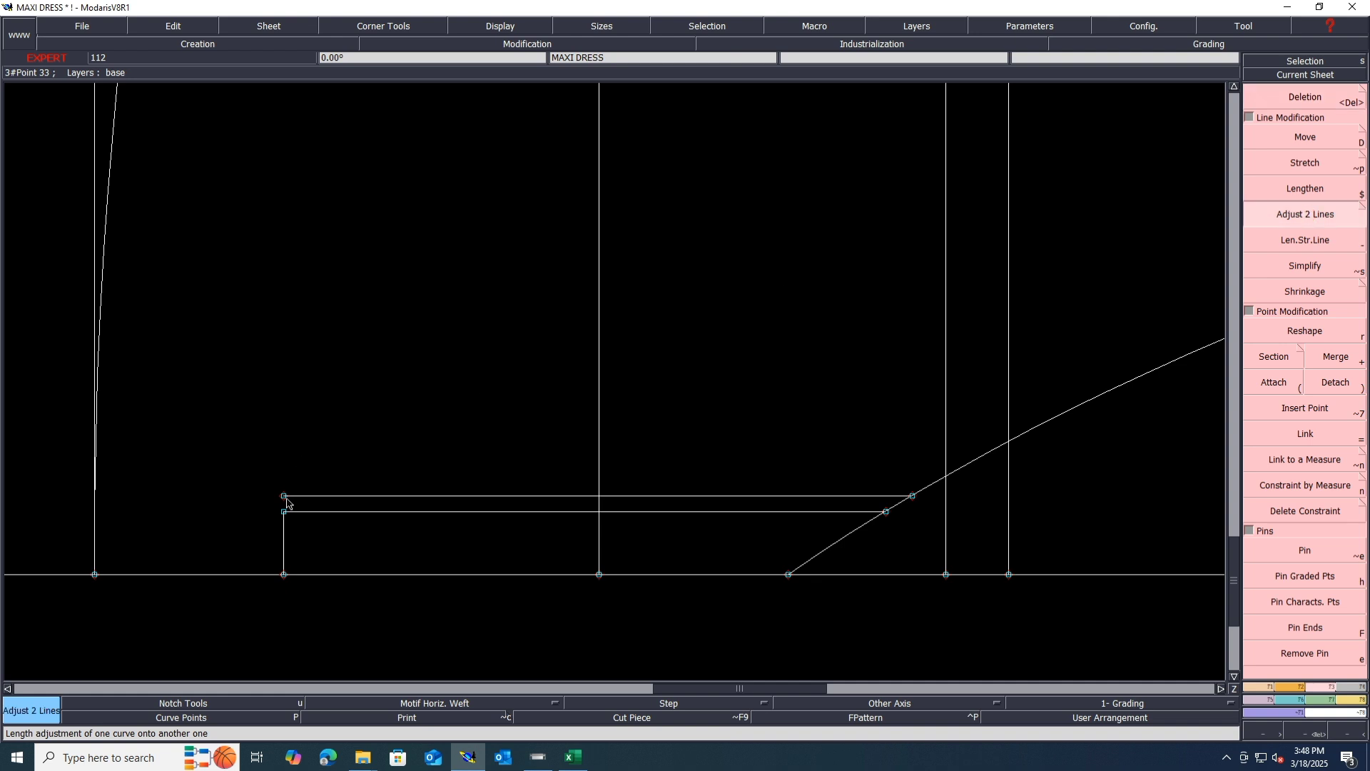
left_click(287, 498)
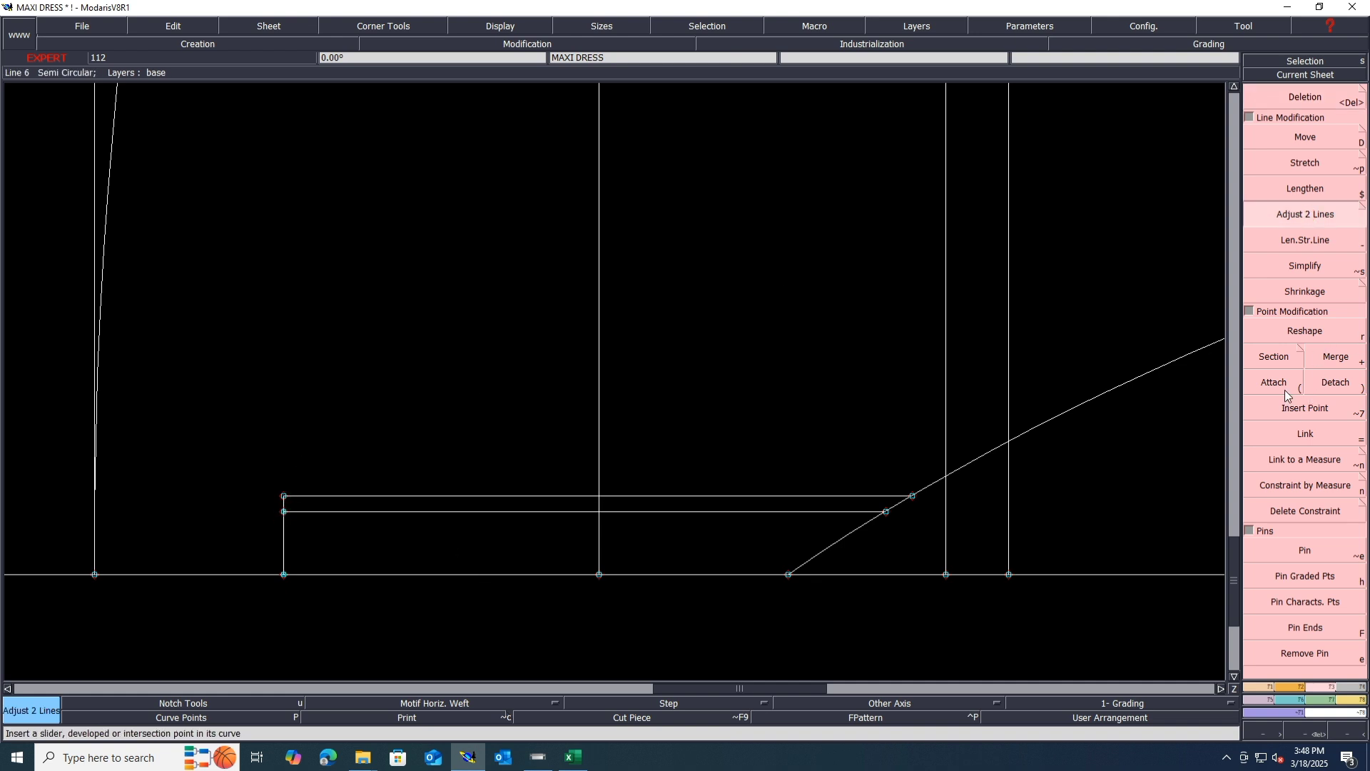
key("parenleft")
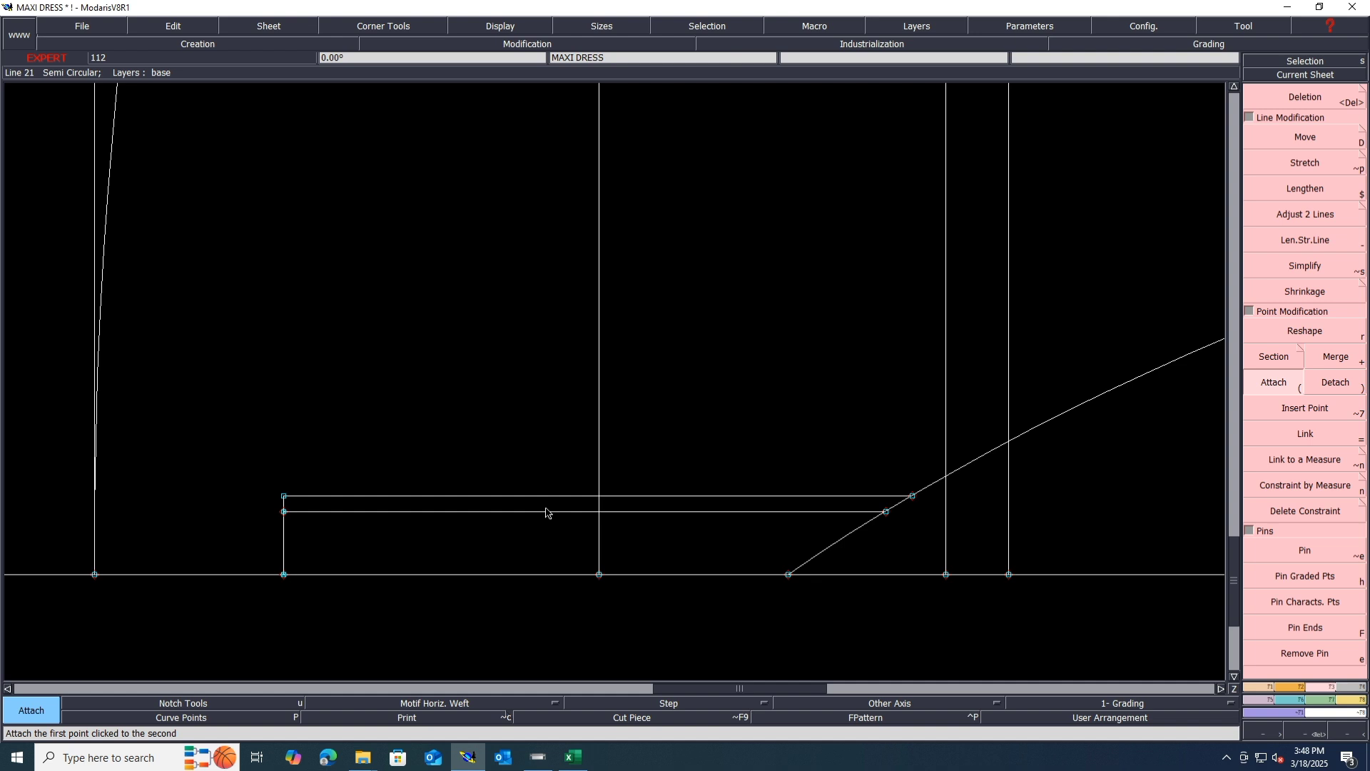
Save the model and arrange all the sheets on the desk
key("ctrl+s")
left_click(599, 457)
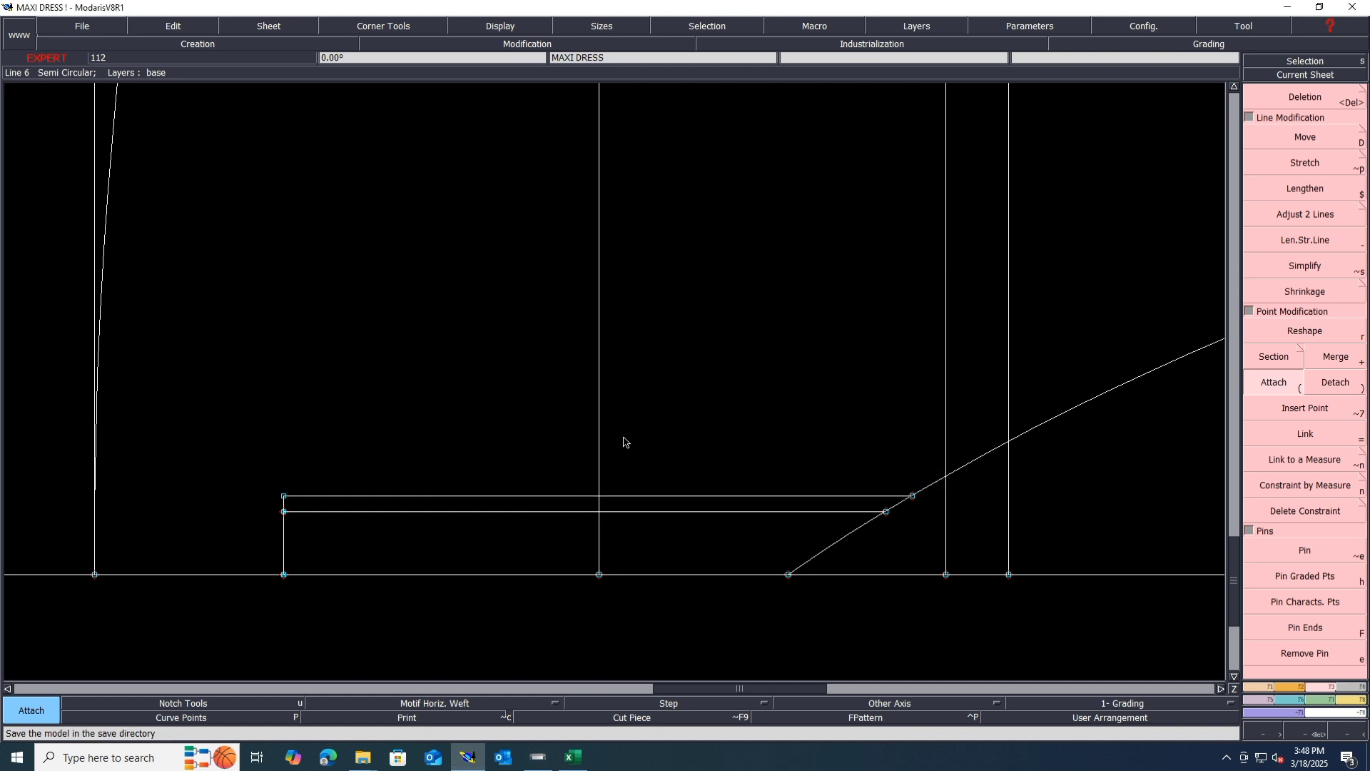
key("F5")
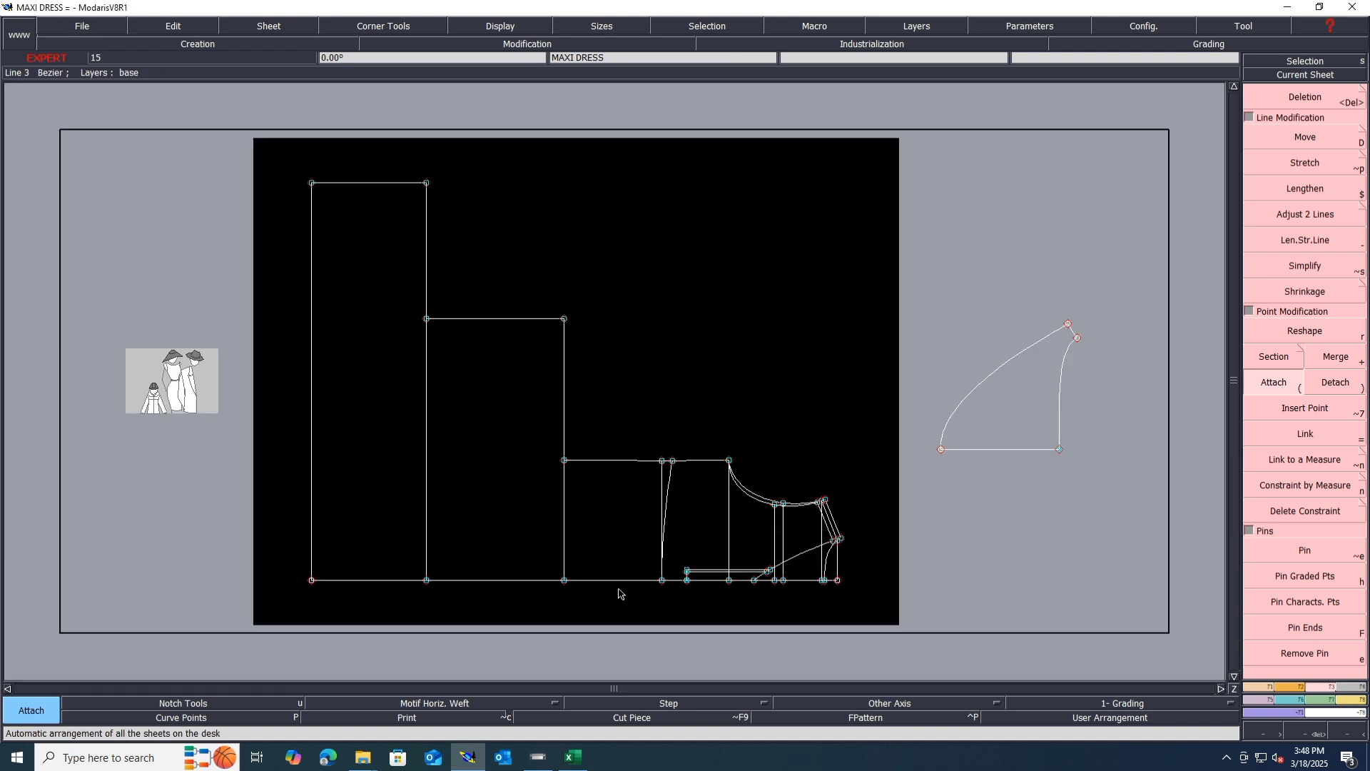
Switch to the Excel workbook and highlight the UNDER PLACKET WIDTH row in yellow on the ROCK SPEC 8-20 sheet
left_click(571, 759)
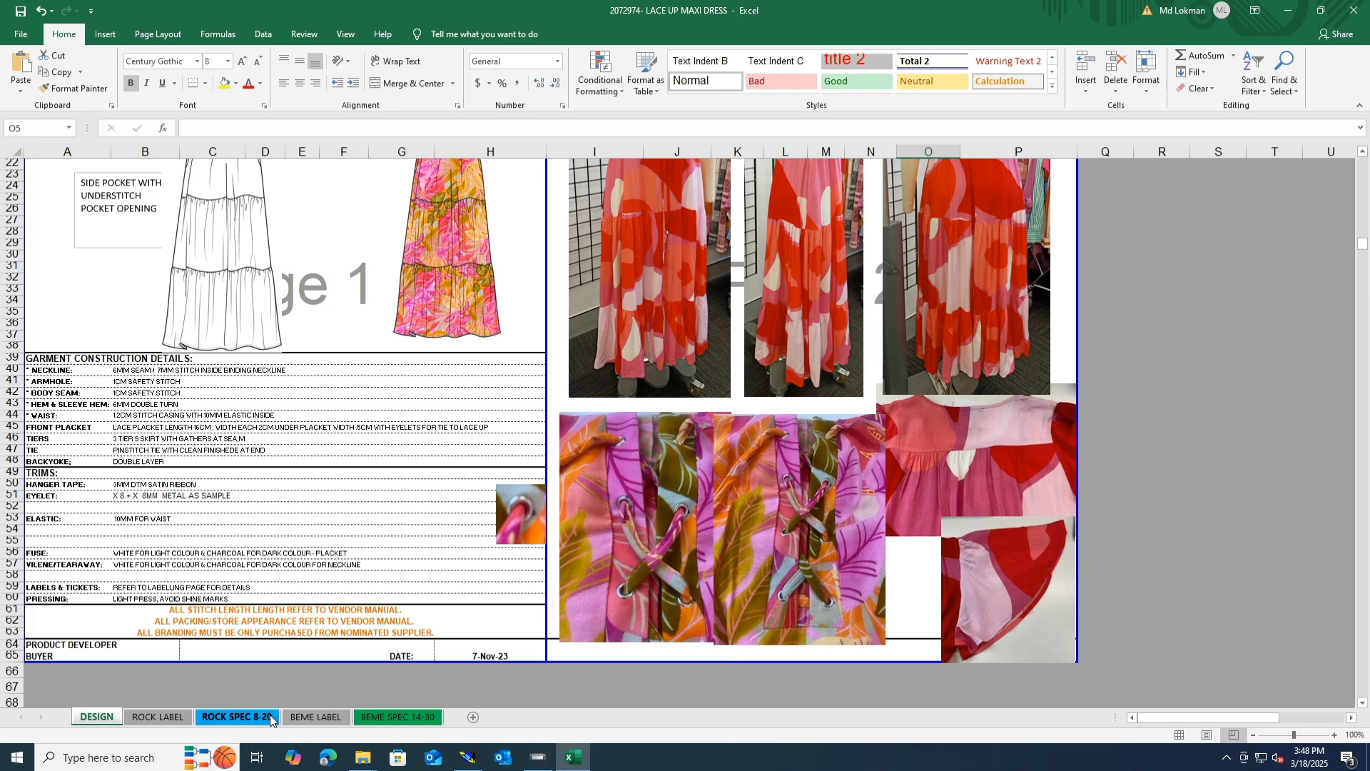
scroll(277, 703, "up", 3)
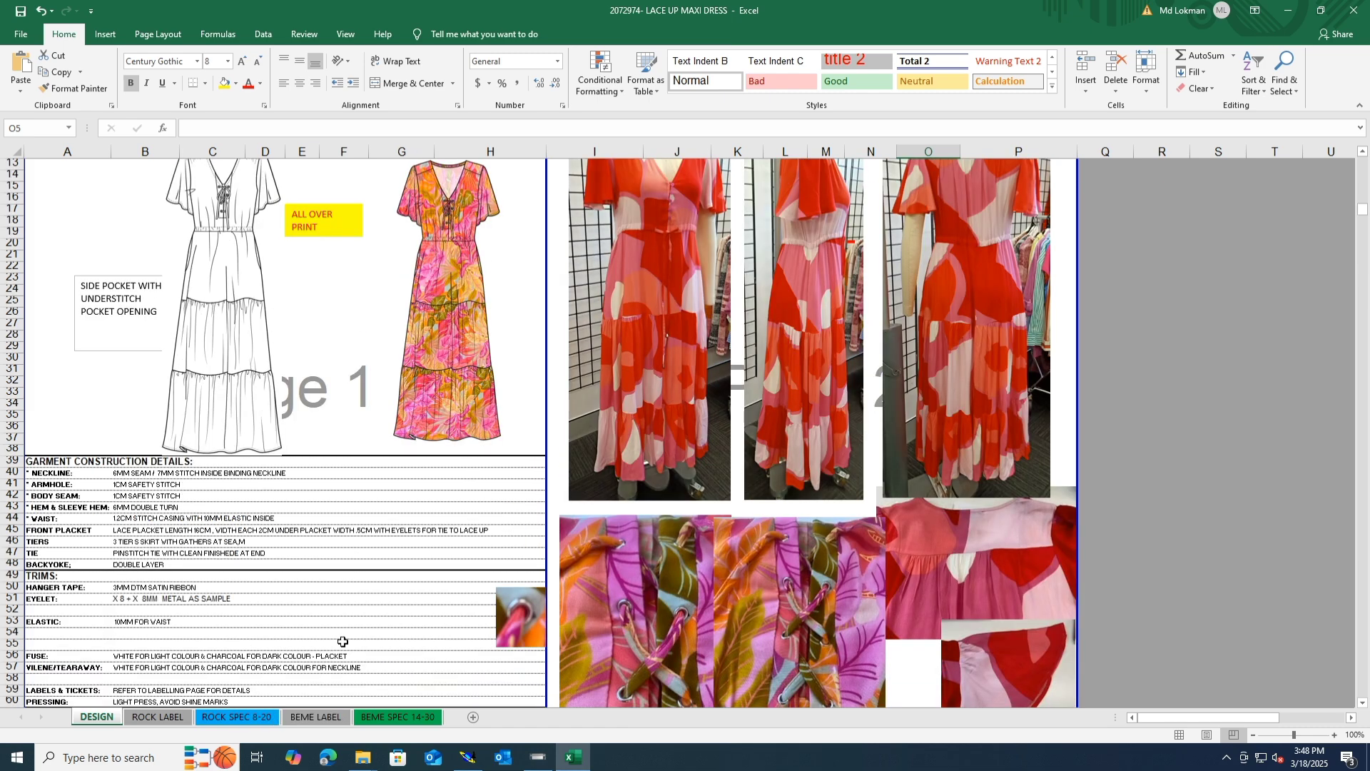
scroll(353, 603, "up", 2)
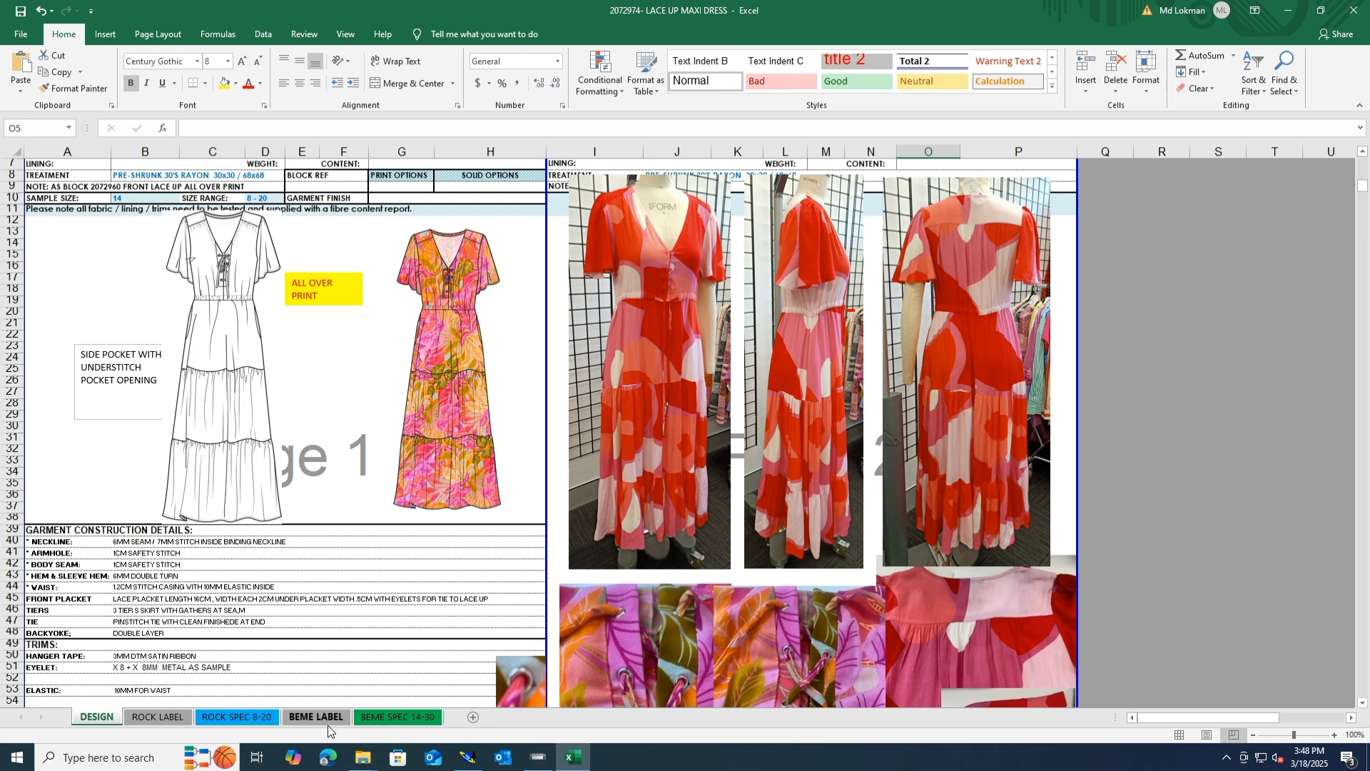
left_click(267, 721)
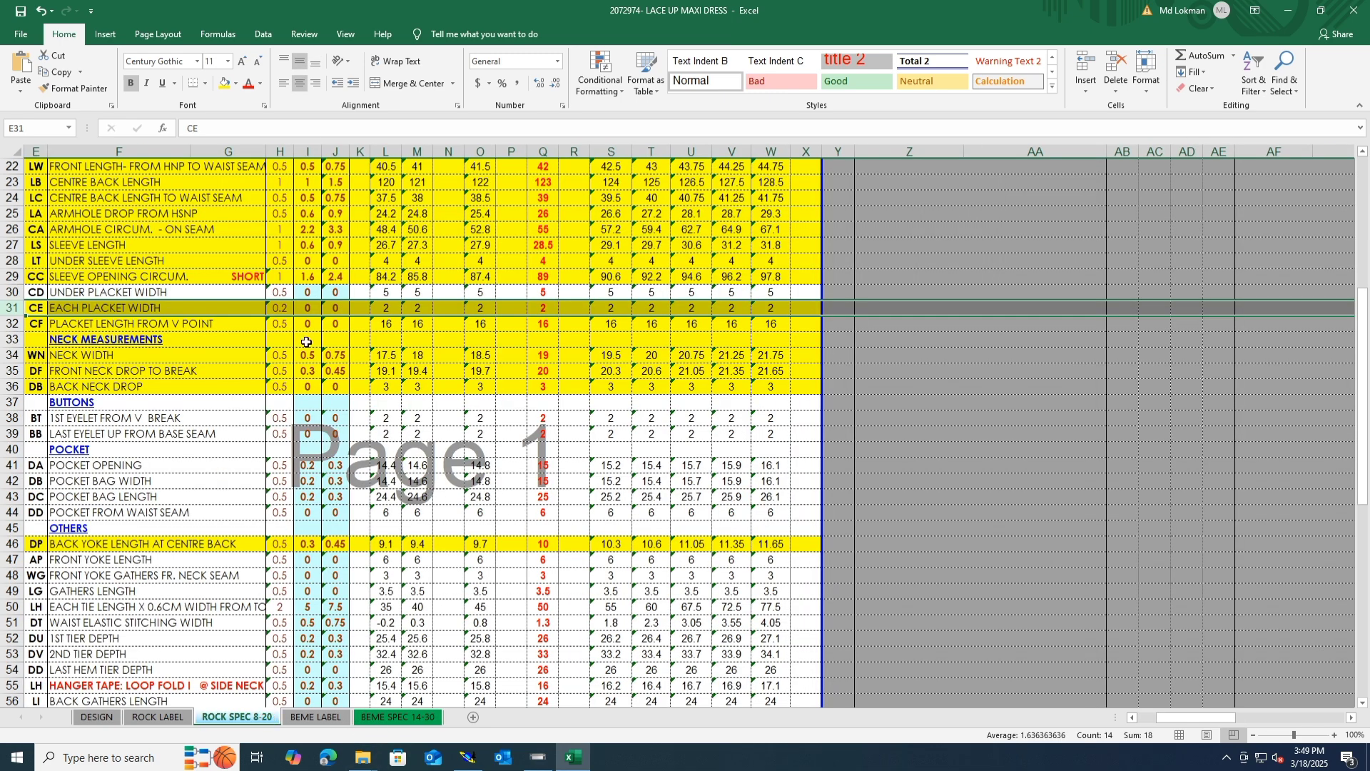
left_click(12, 292)
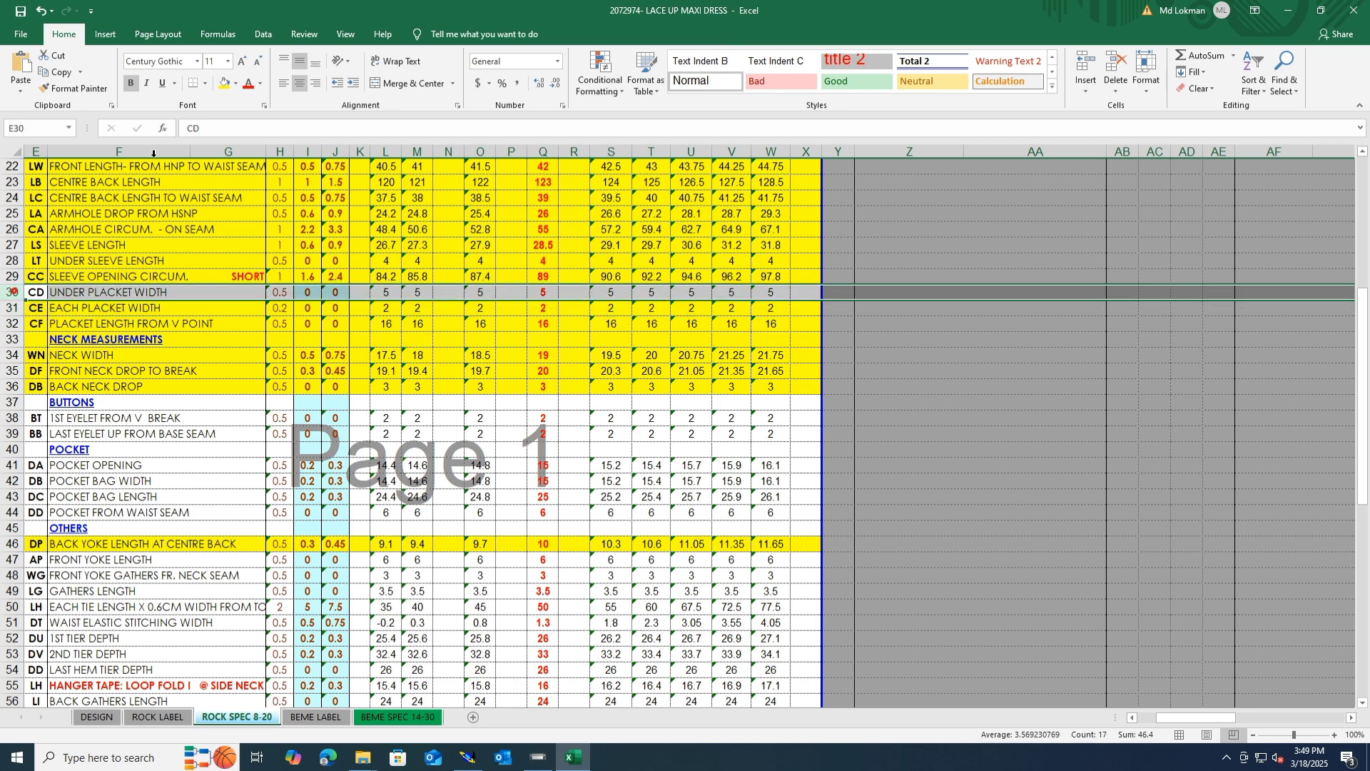
left_click(225, 83)
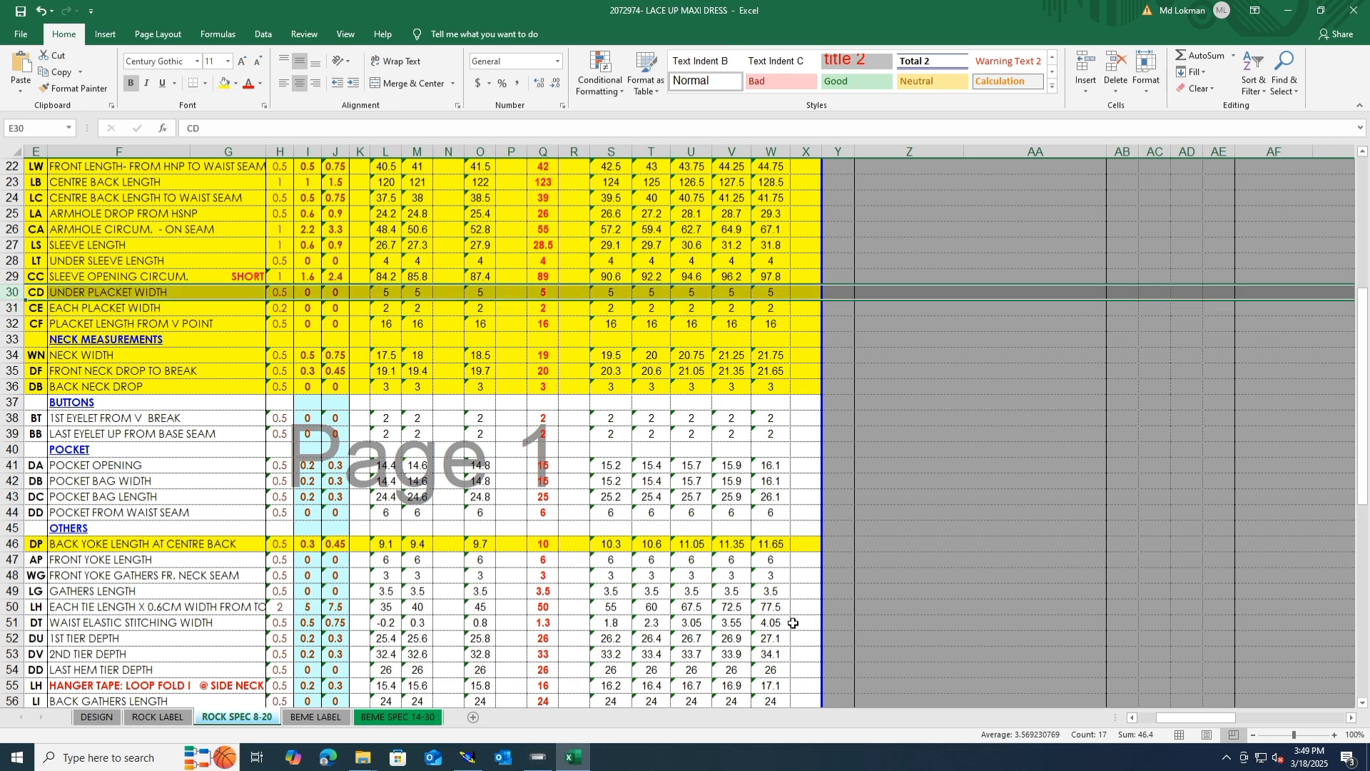
Highlight the 1ST EYELET FROM V BREAK and LAST EYELET UP FROM BASE SEAM rows in yellow
left_click(10, 417)
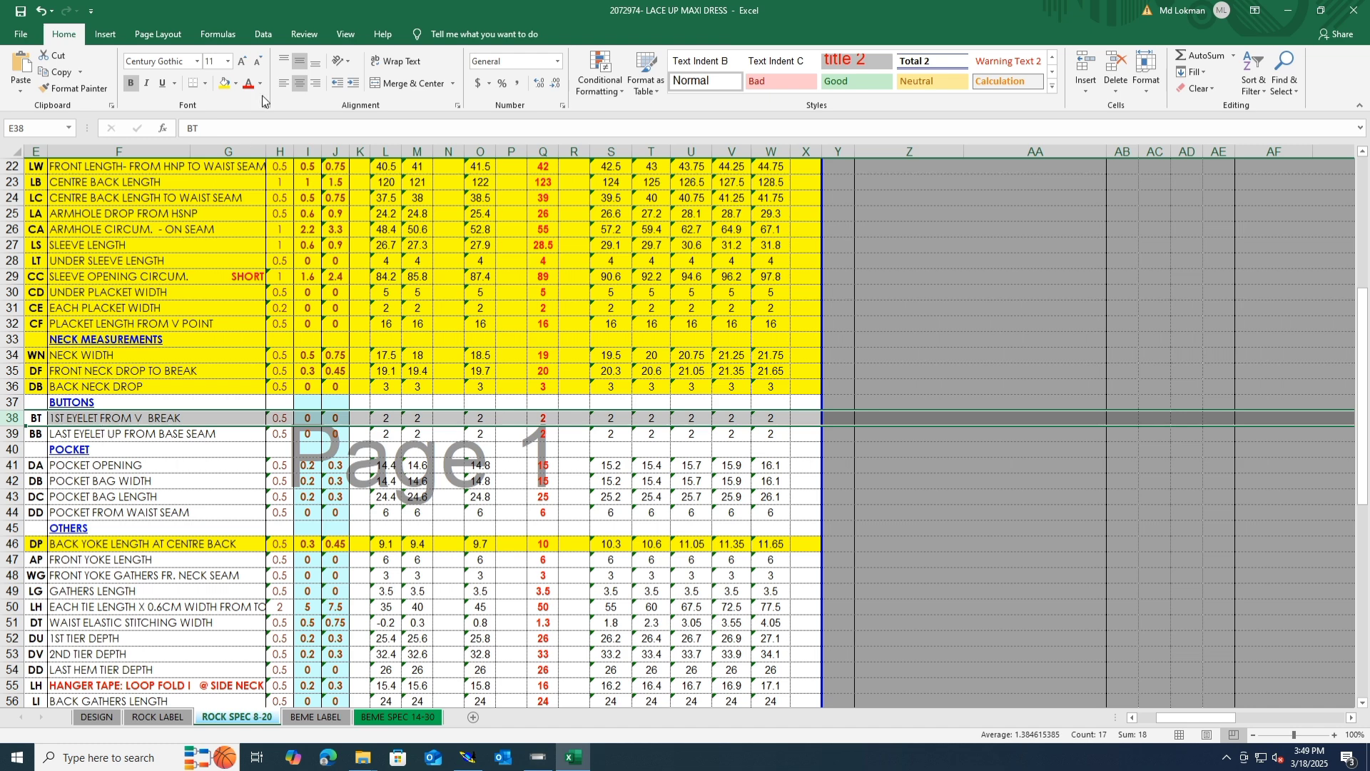
left_click(224, 83)
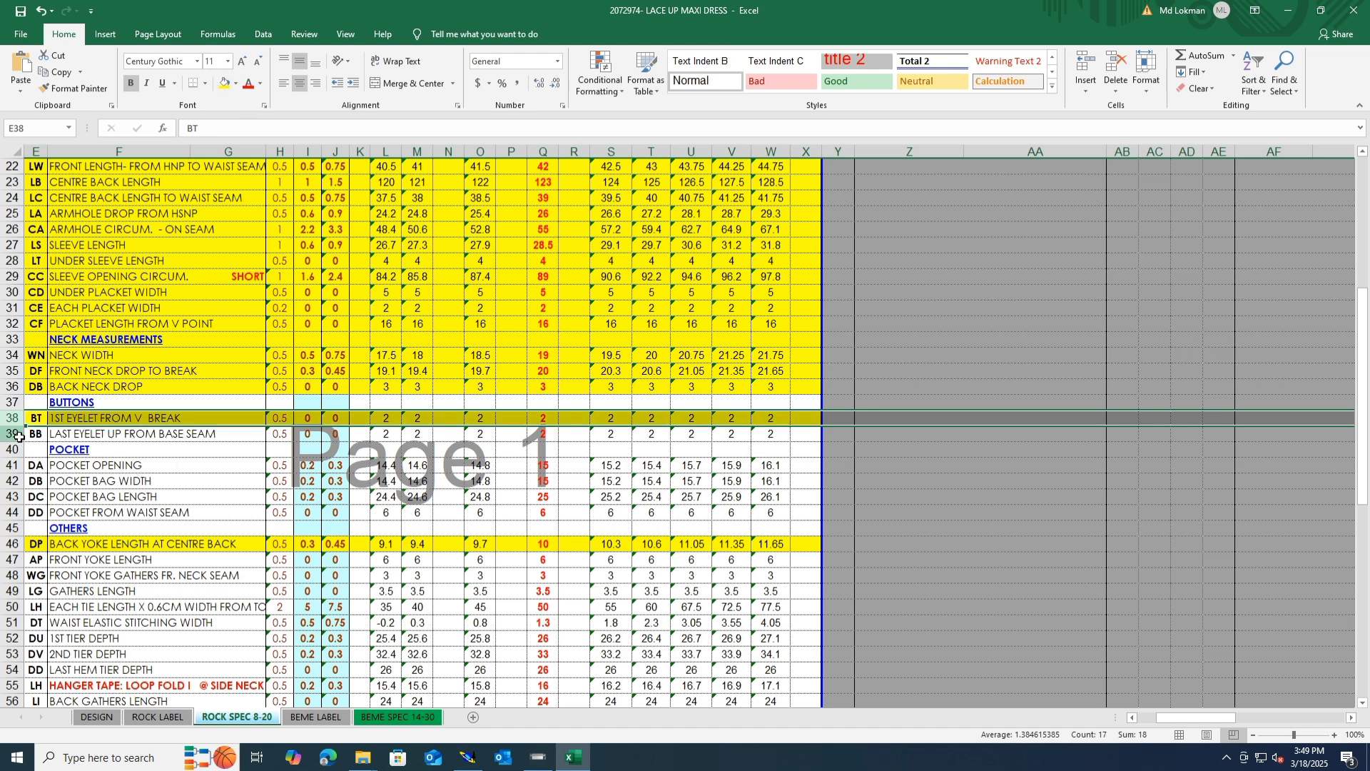
left_click_drag(20, 436, 20, 420)
left_click(225, 82)
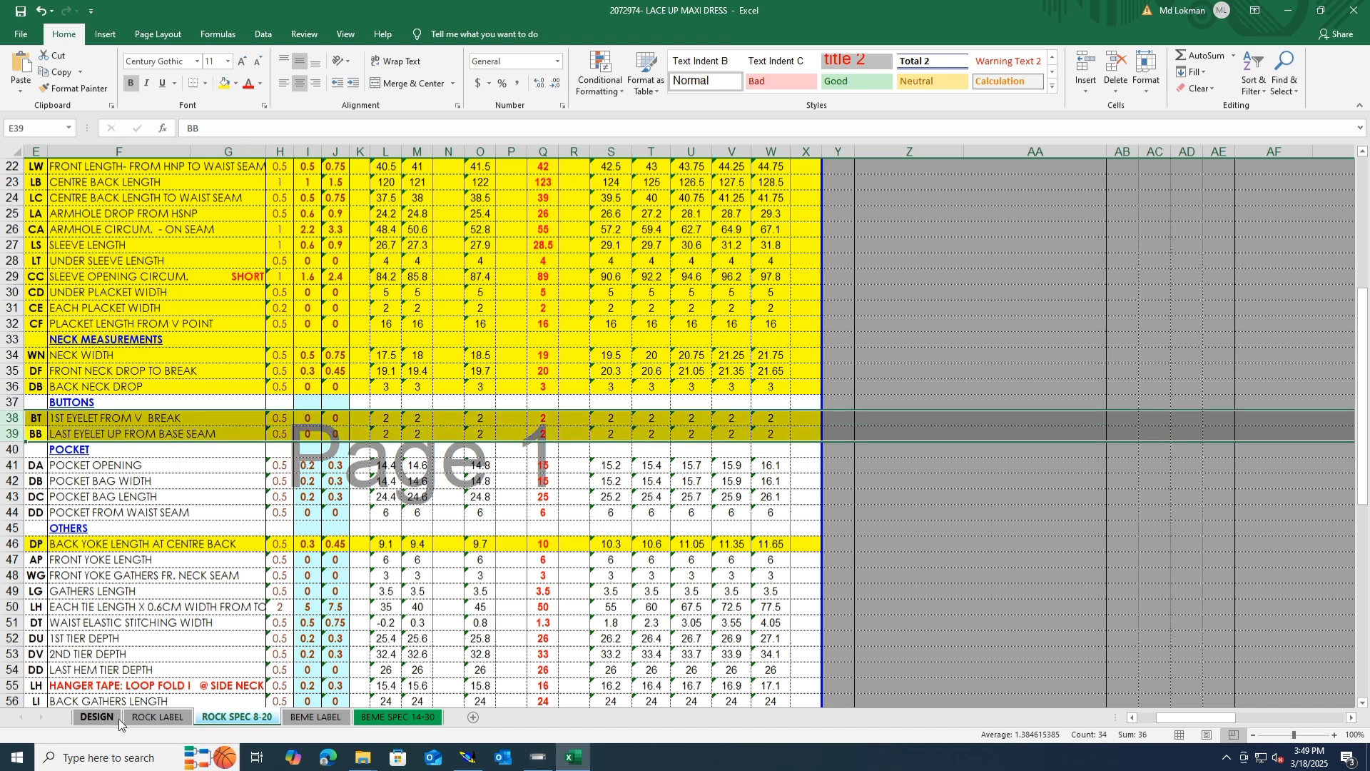
Examine the front placket and lace-up details in the DESIGN sheet's garment photos and sketches
left_click(97, 717)
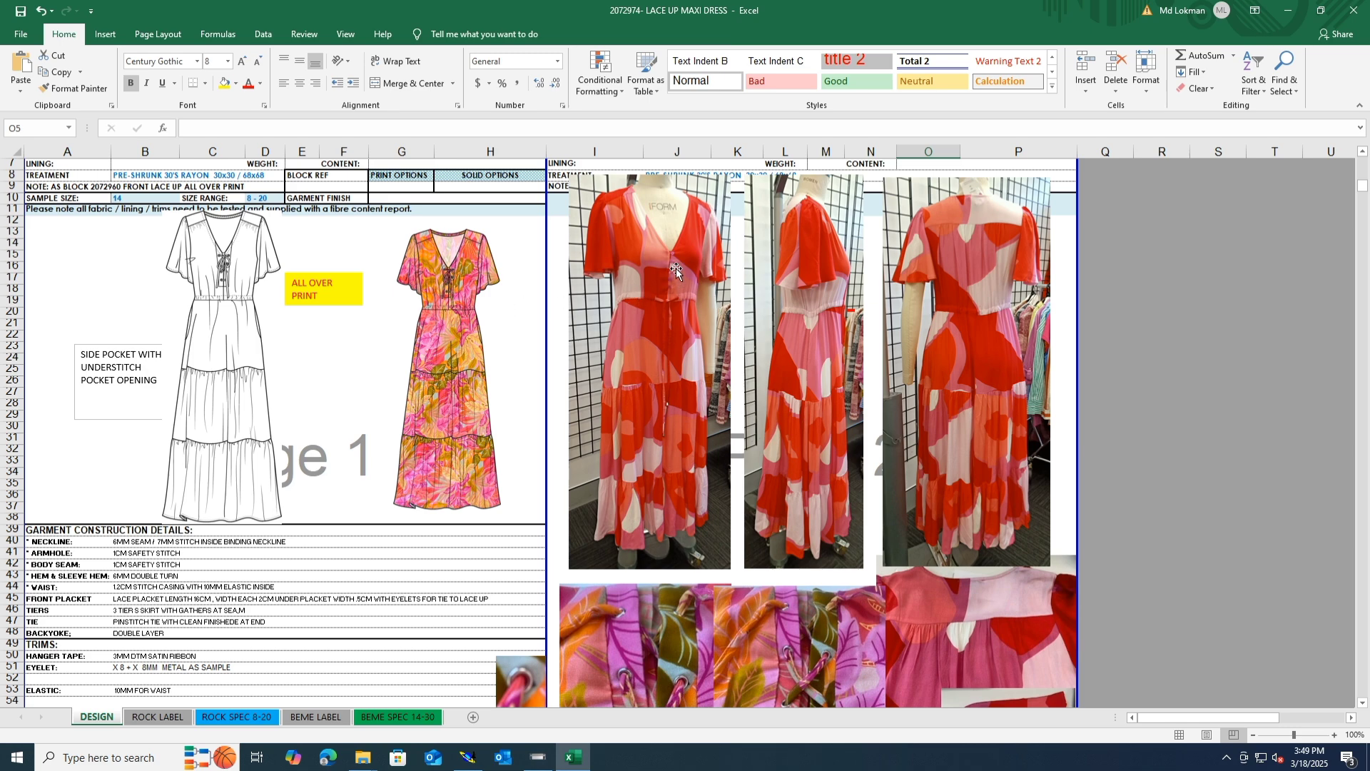
scroll(676, 268, "up", 5, "ctrl")
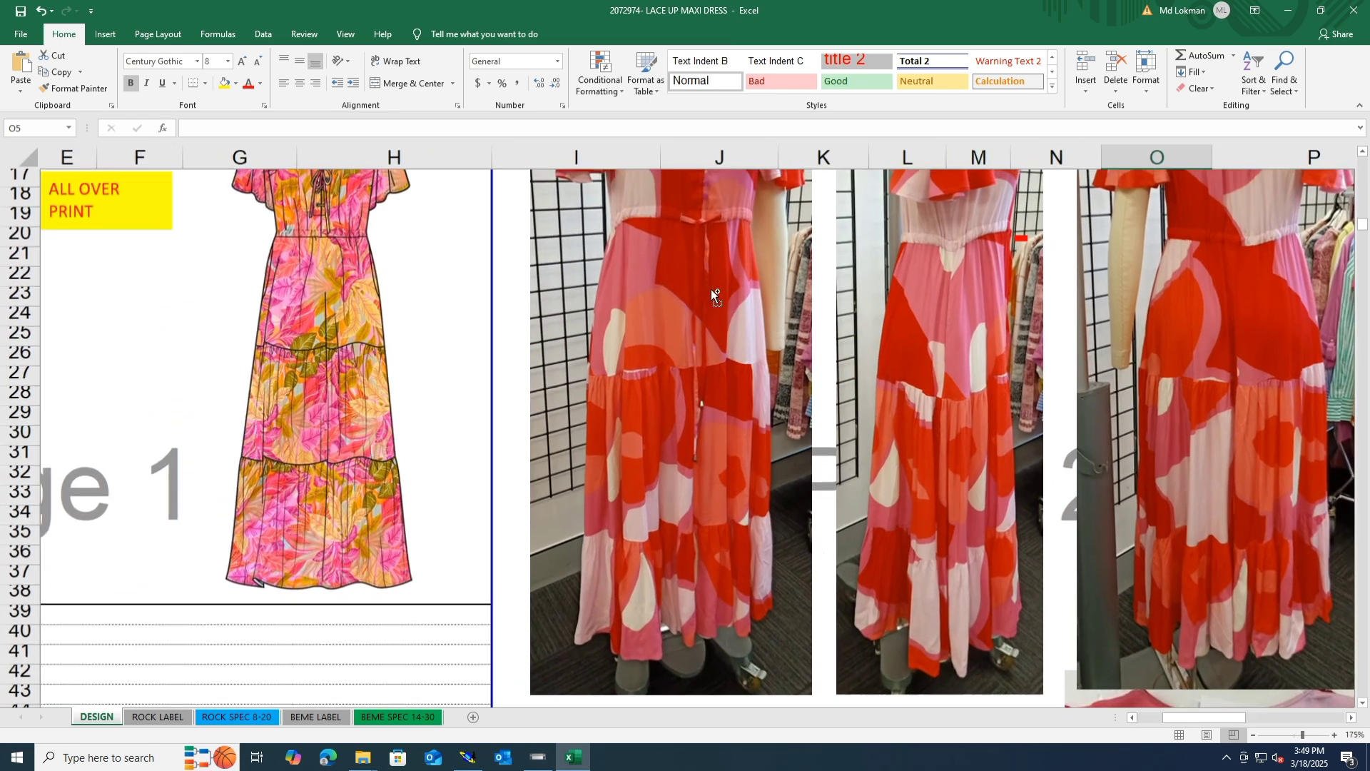
scroll(711, 292, "up", 2, "ctrl")
scroll(717, 324, "up", 6)
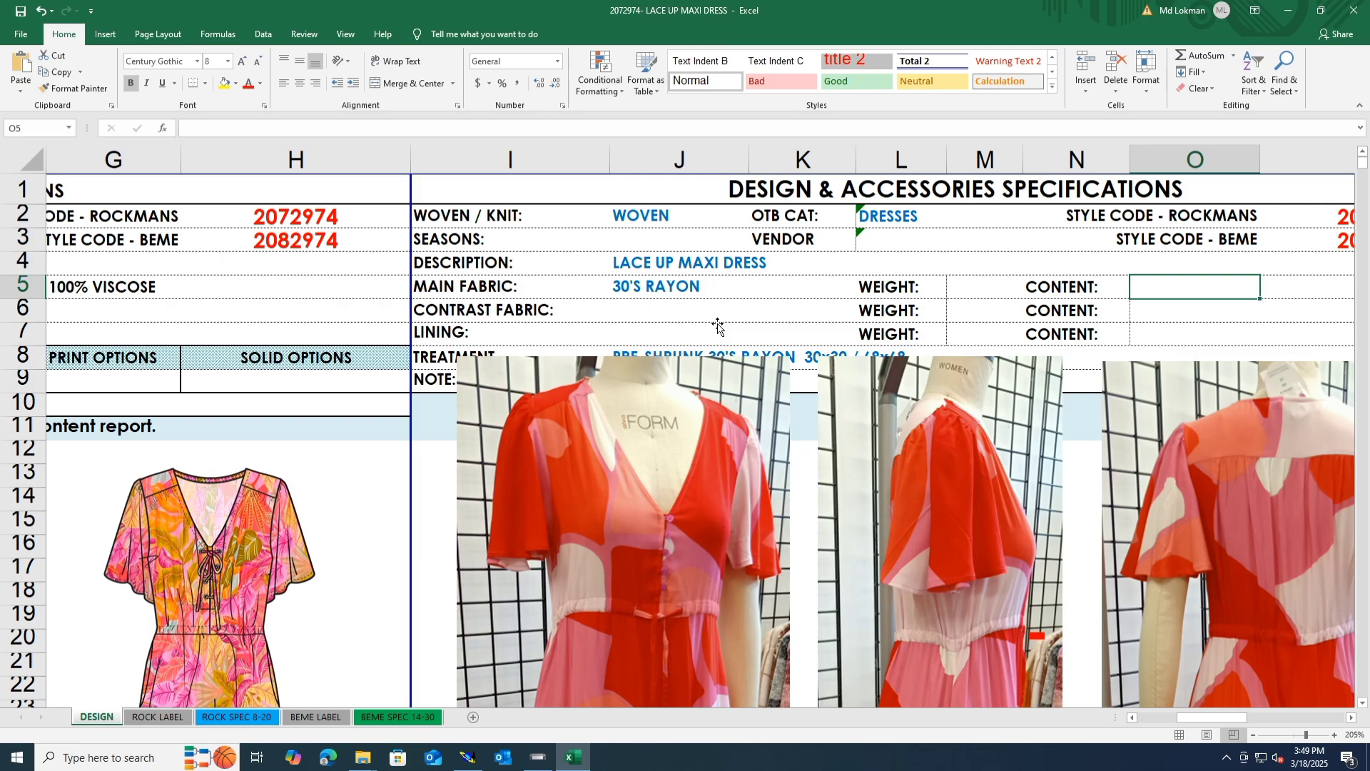
scroll(717, 325, "down", 6, "ctrl")
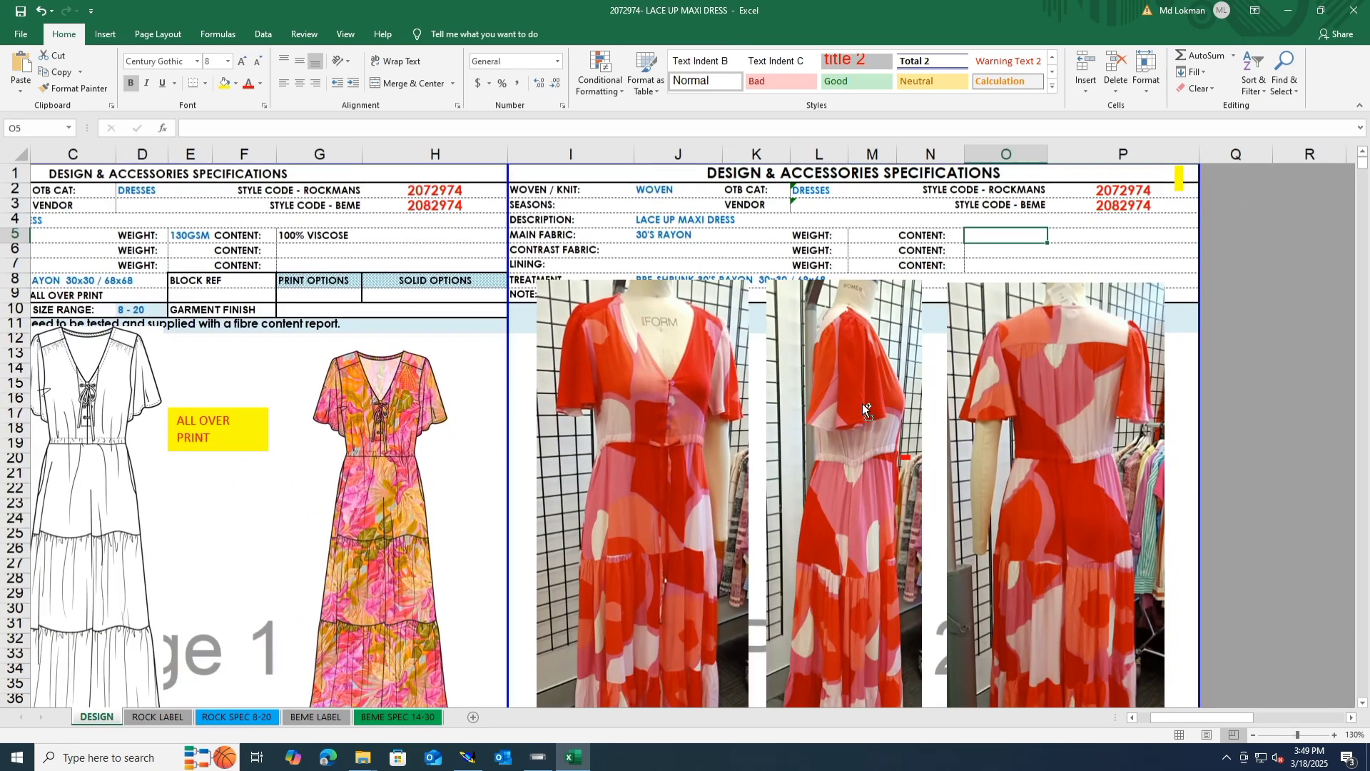
scroll(375, 411, "up", 8, "ctrl")
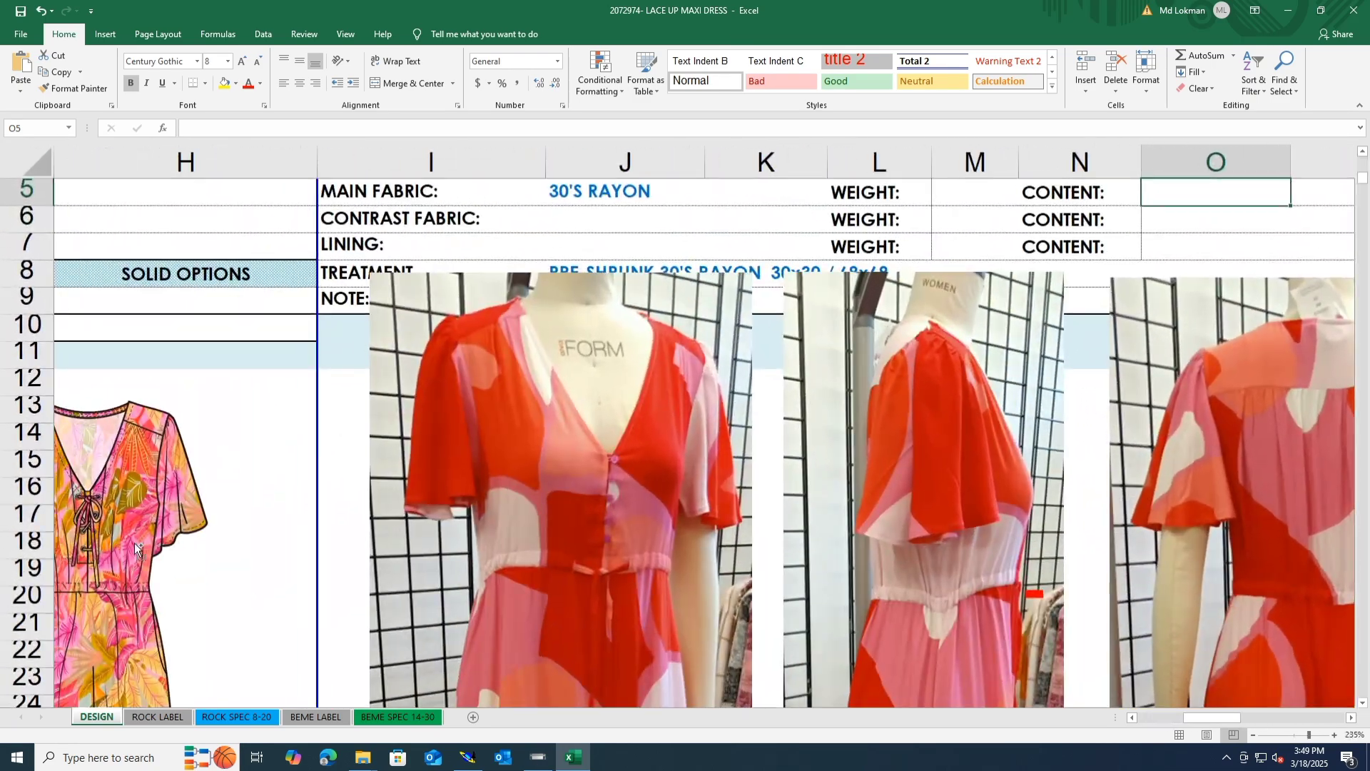
scroll(98, 532, "down", 1, "ctrl")
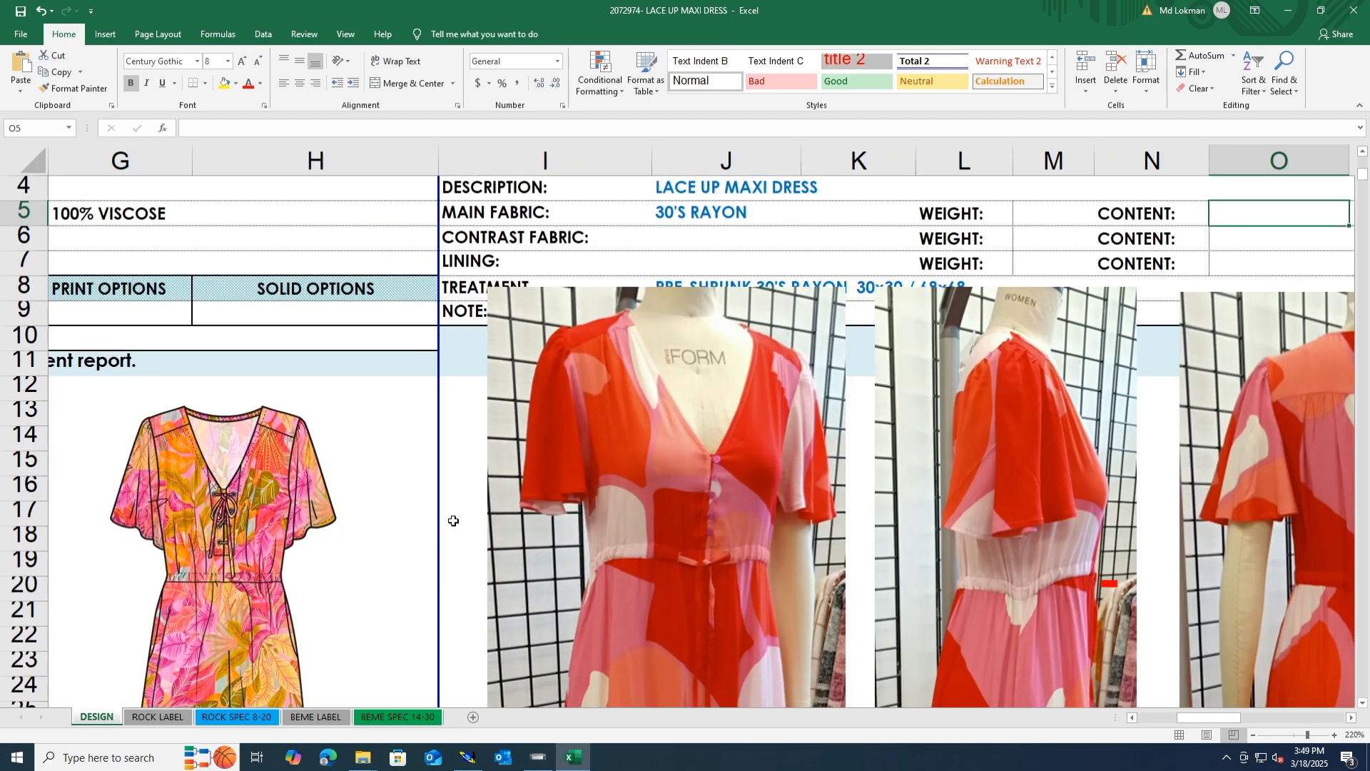
scroll(80, 512, "up", 3, "ctrl")
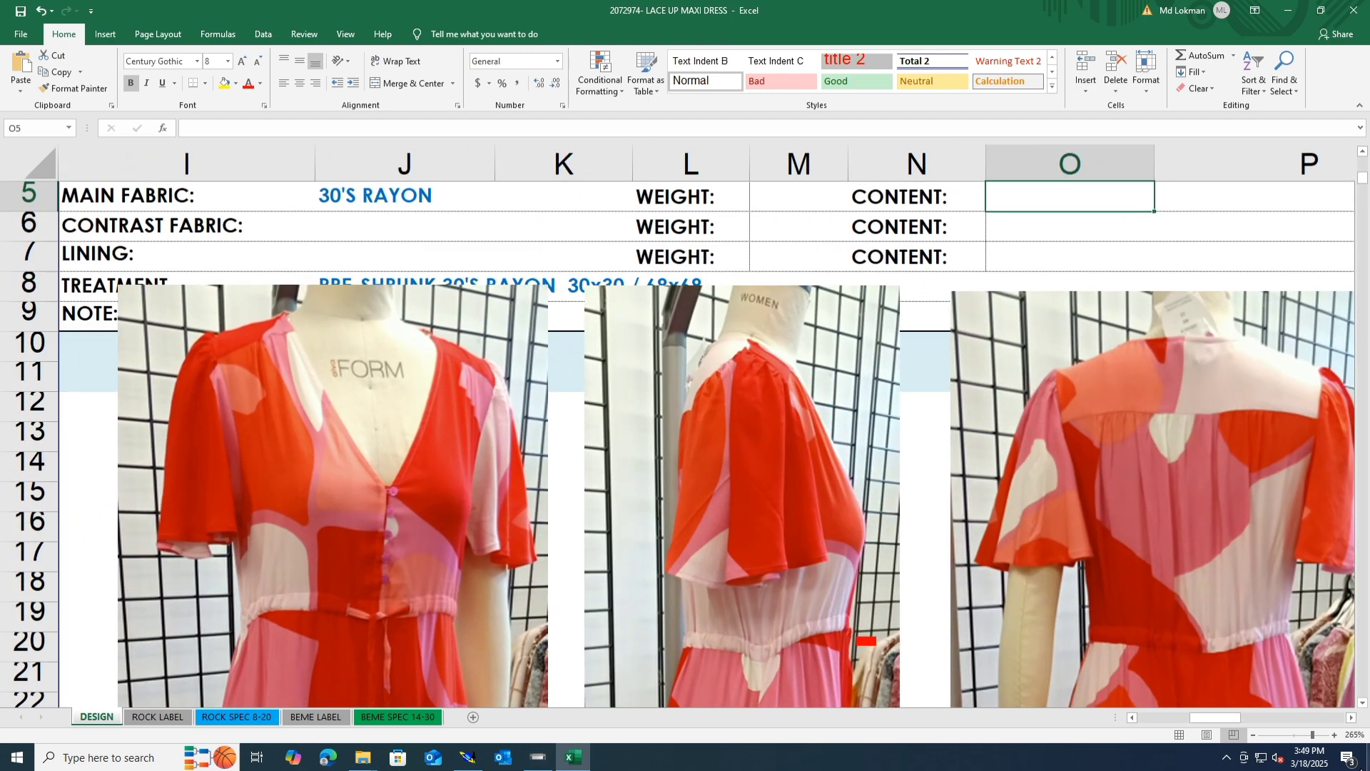
left_click_drag(1224, 717, 1173, 718)
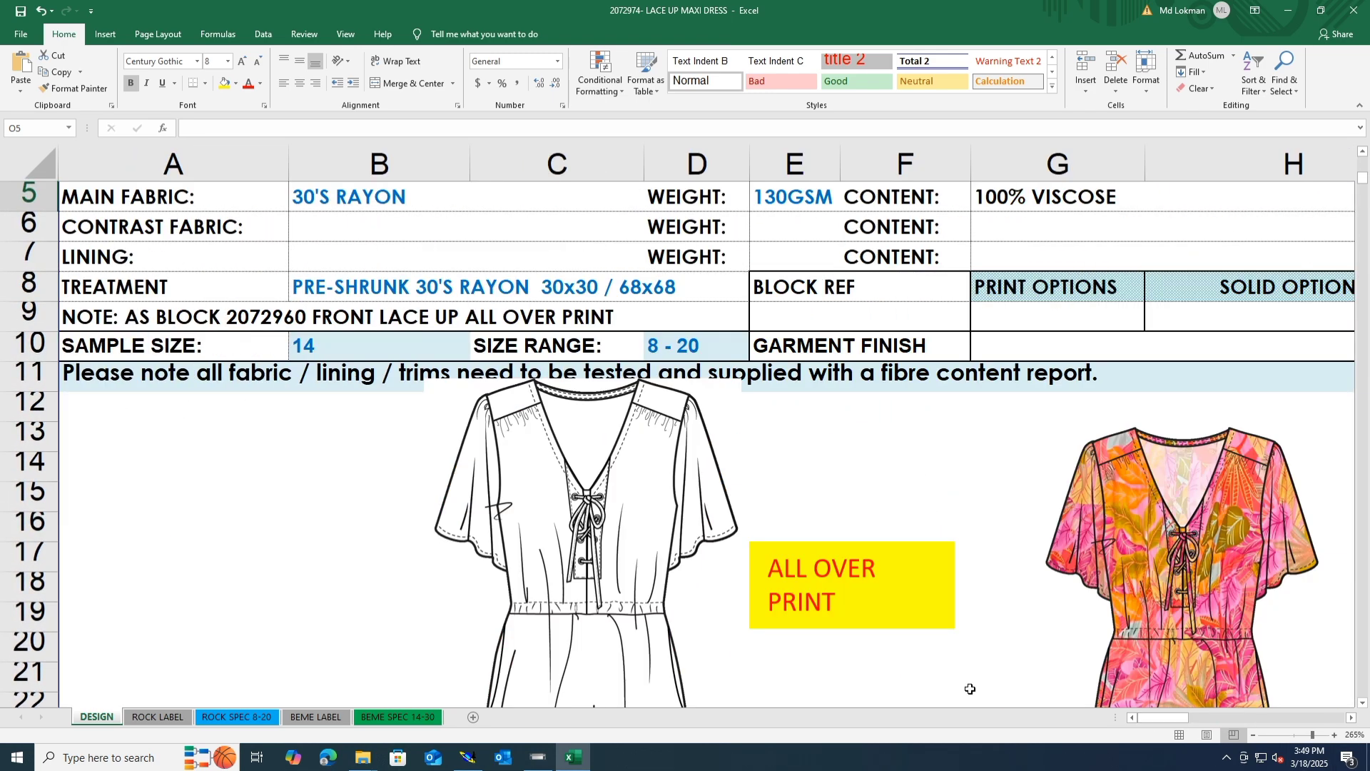
scroll(1299, 614, "up", 4, "ctrl")
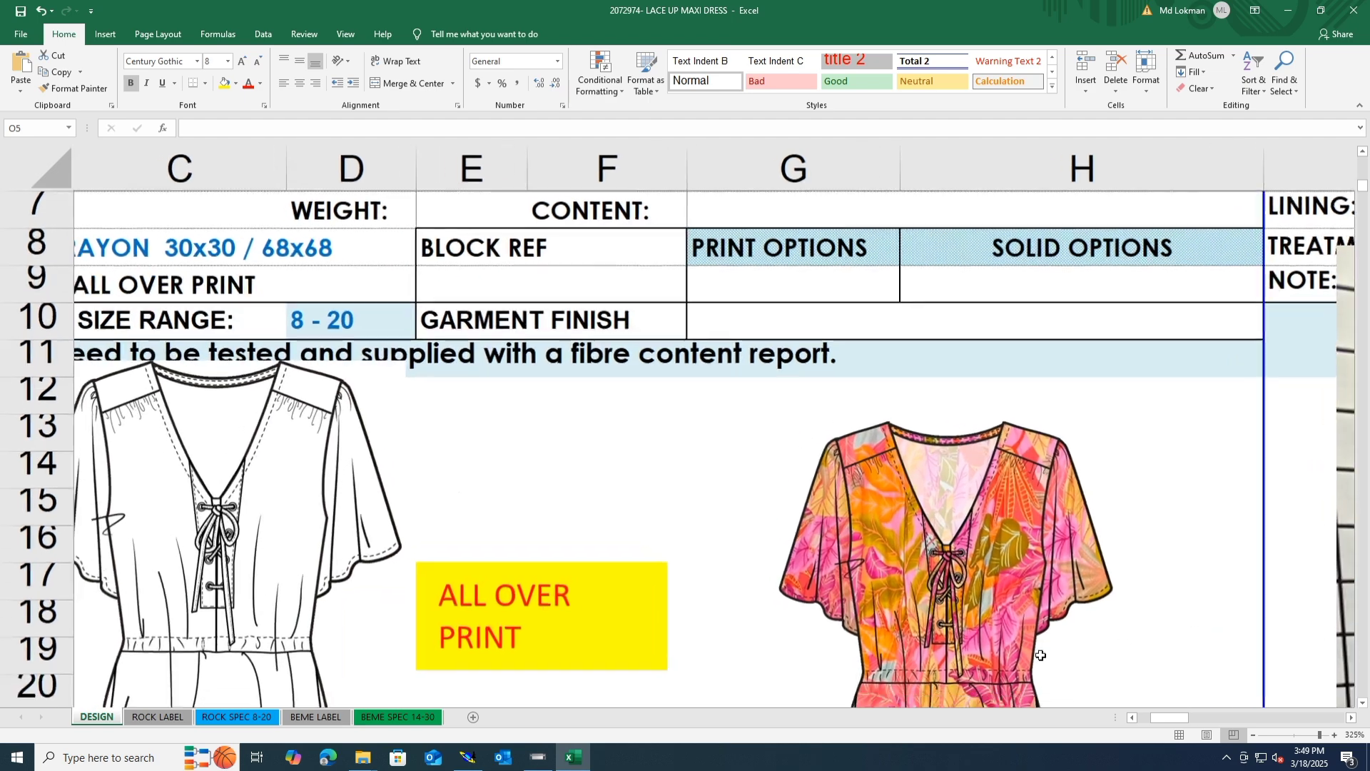
scroll(781, 679, "up", 4, "ctrl")
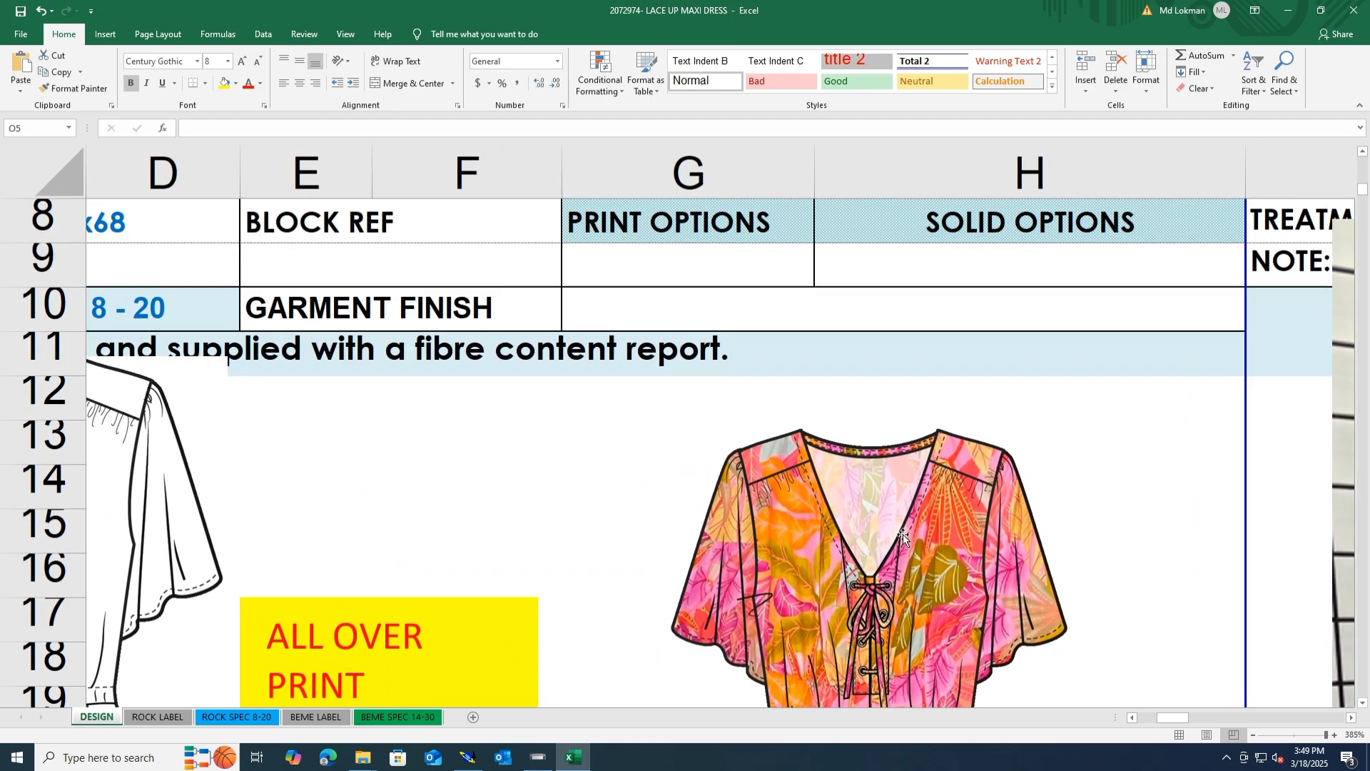
scroll(903, 537, "down", 2)
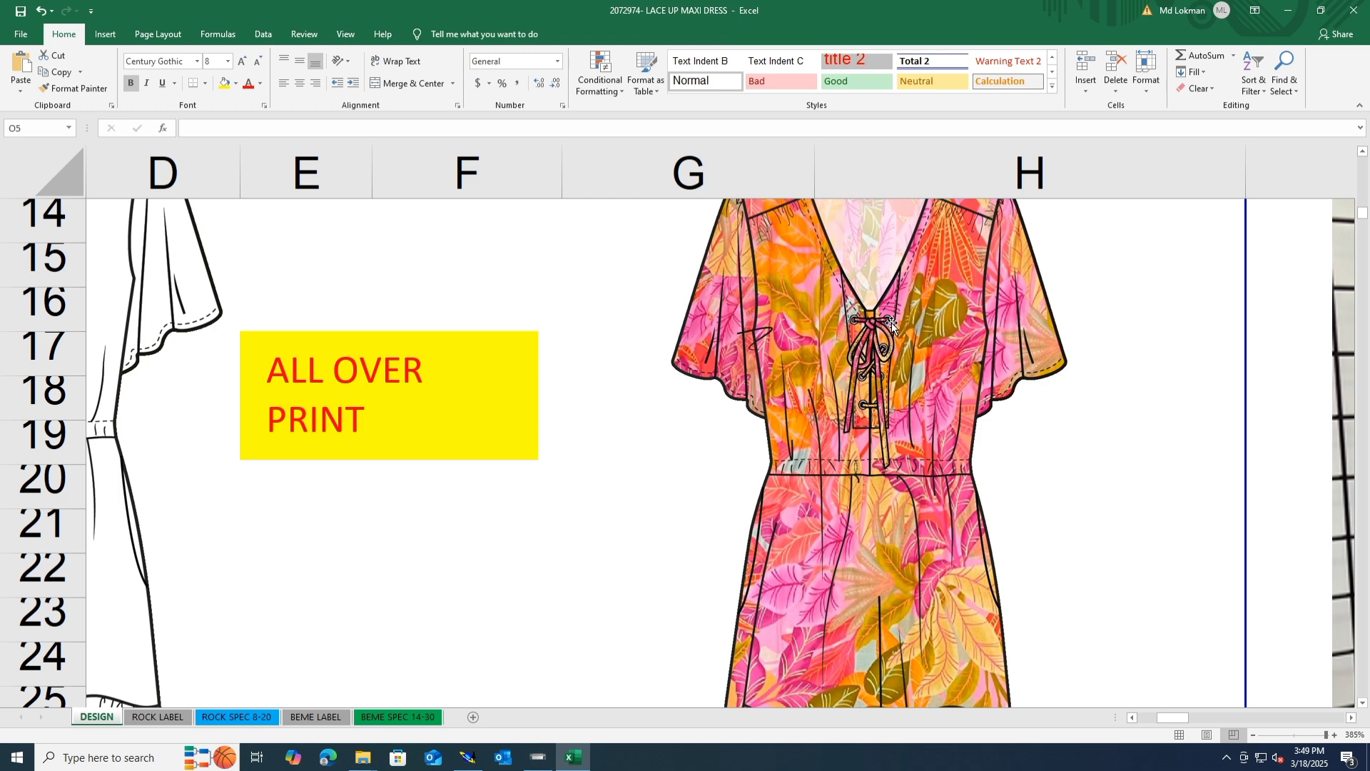
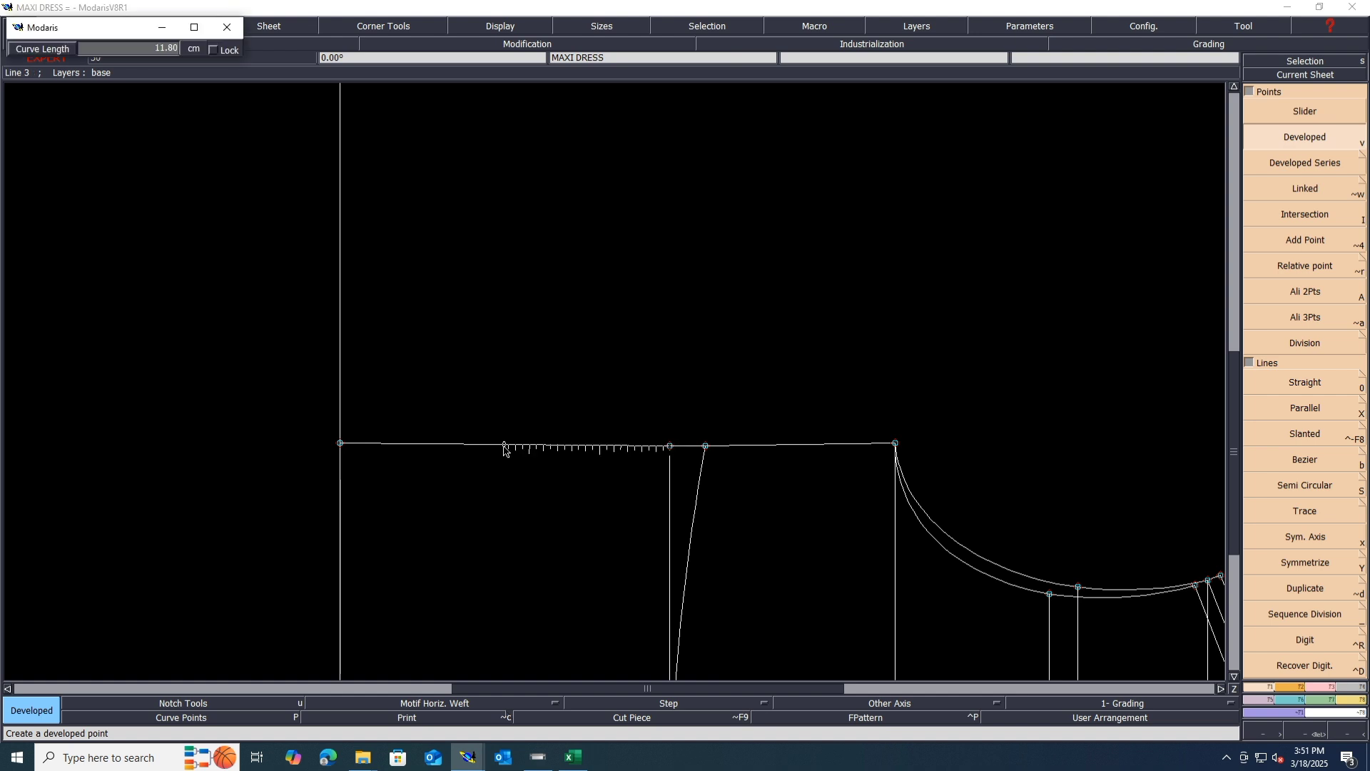
Place a developed point on the side seam 6 cm below the waist line for the start of the pocket opening
key("Down")
type("6")
key("Return")
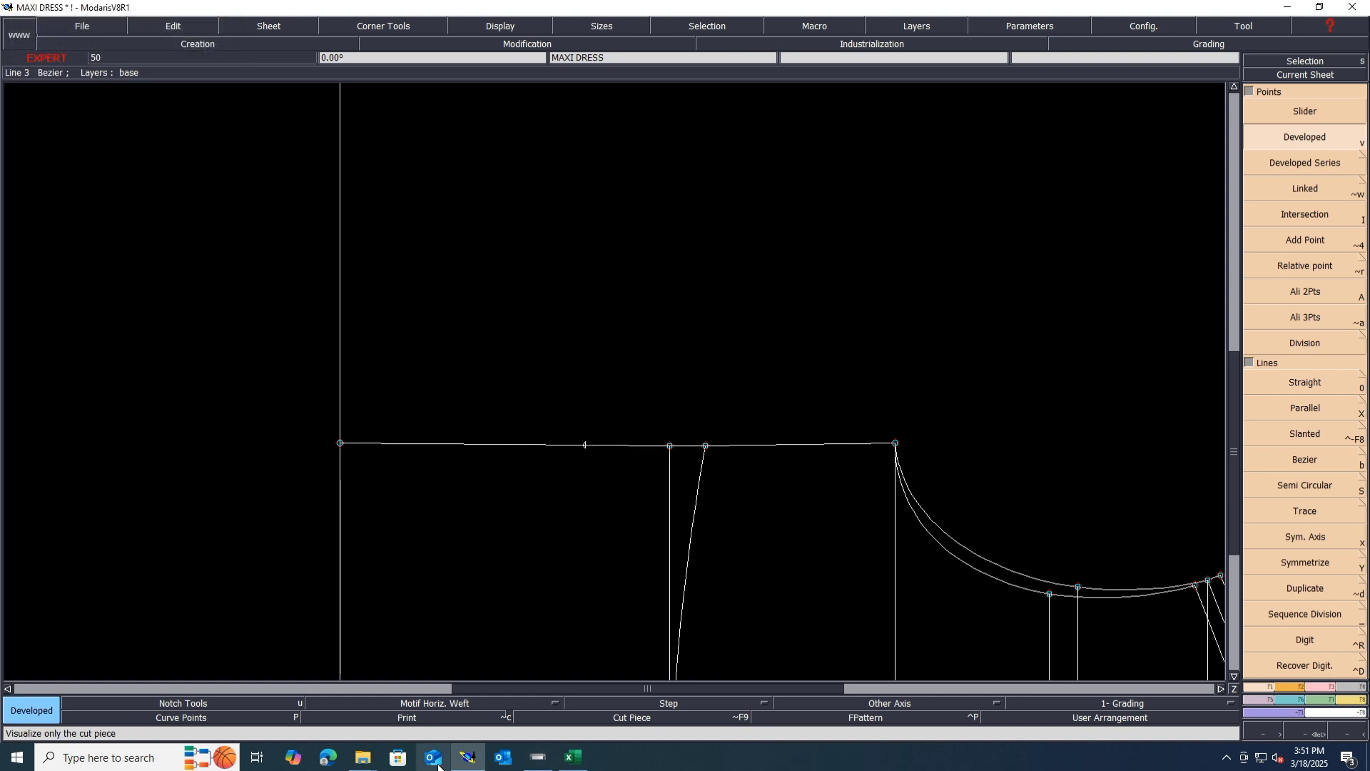
Switch to the Excel spec sheet, highlight the POCKET OPENING row in yellow and check its sample-size value
left_click(573, 757)
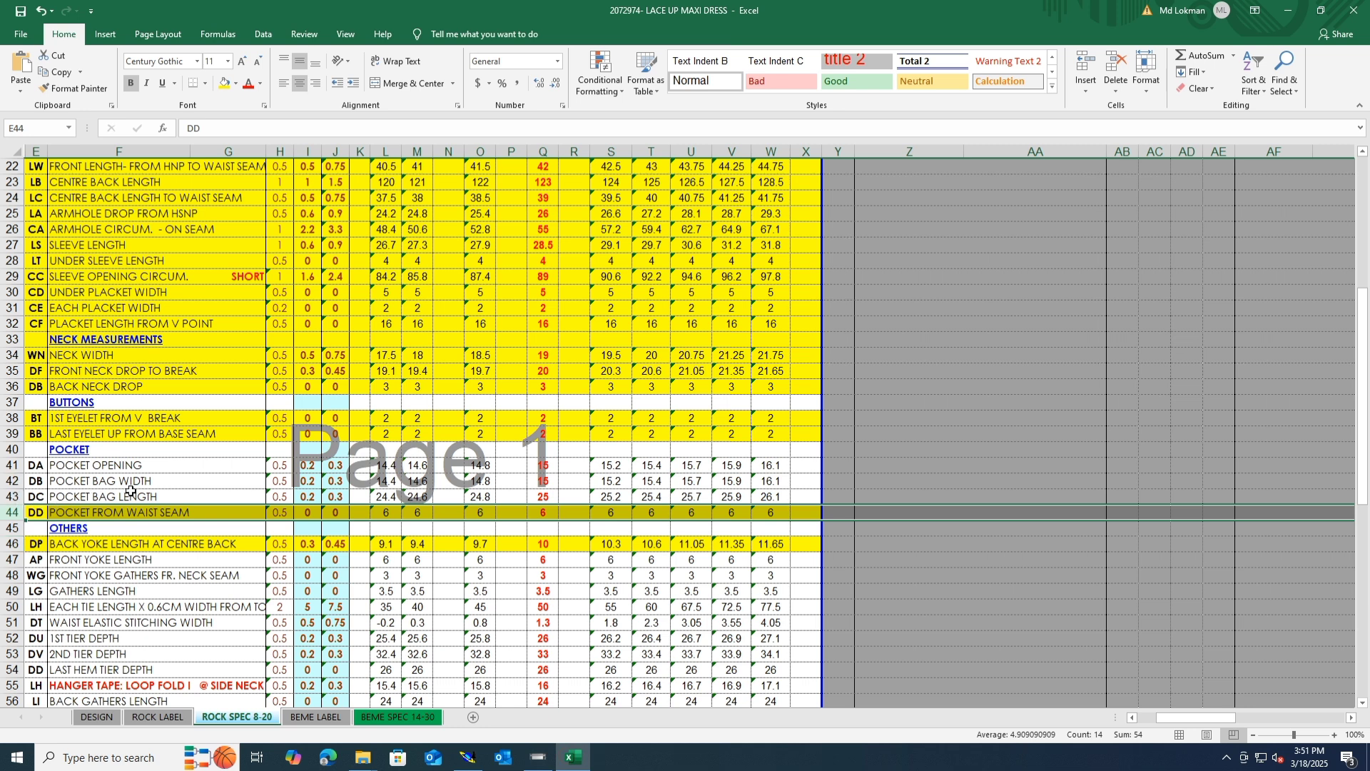
left_click(13, 466)
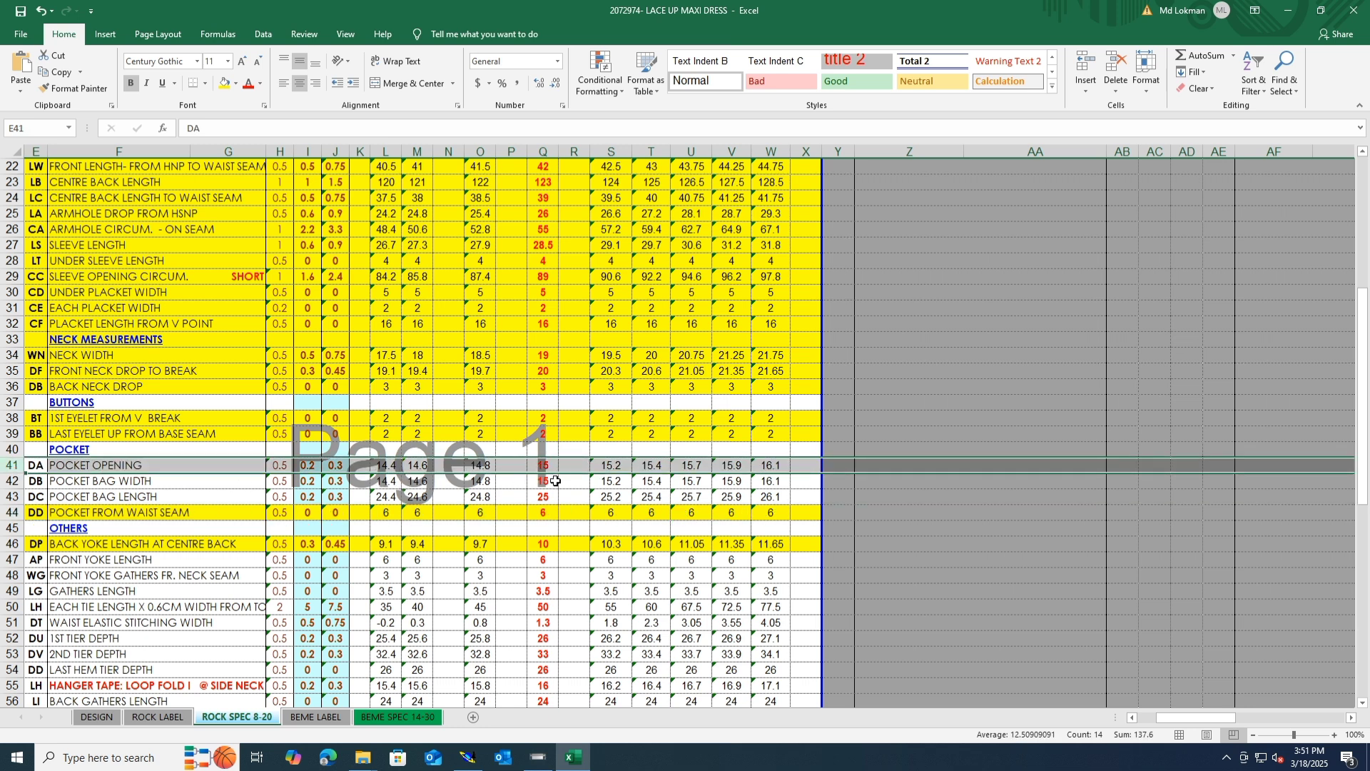
left_click(226, 83)
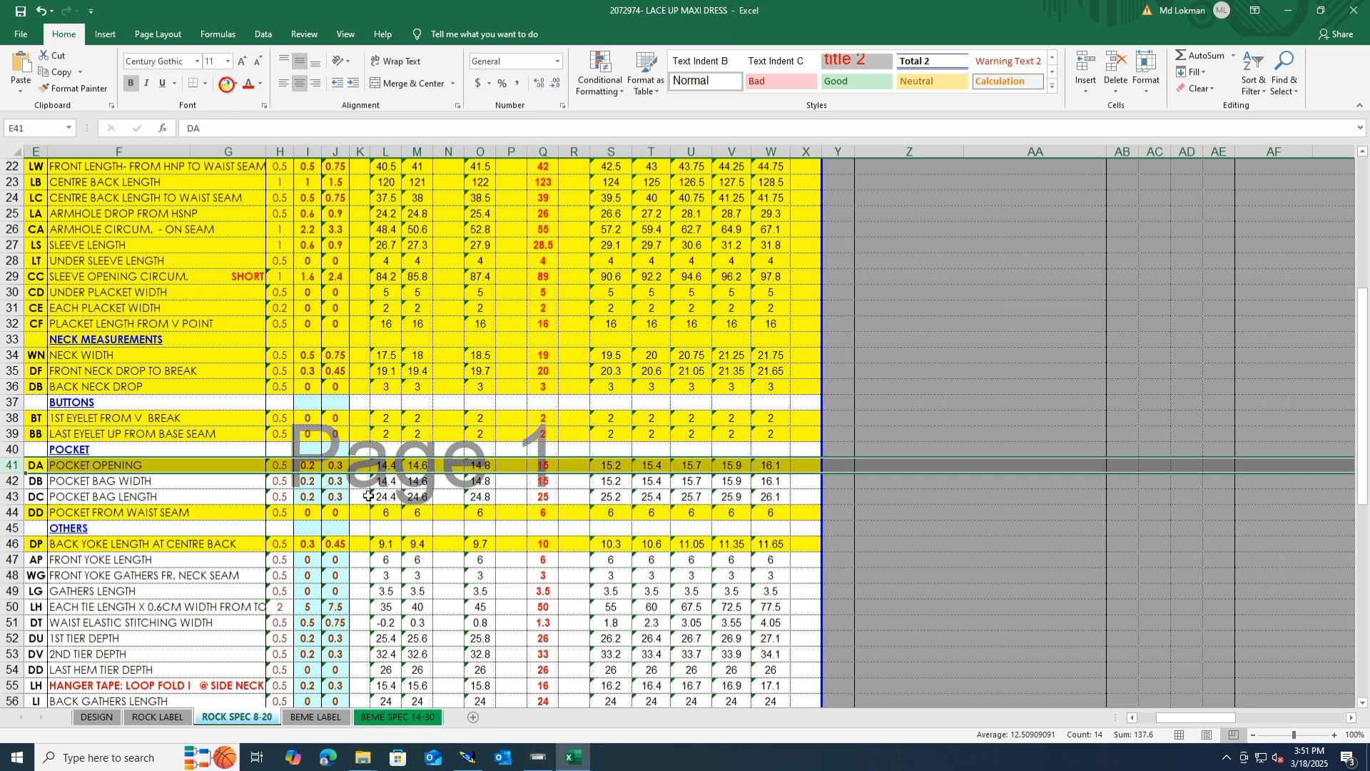
left_click(554, 467)
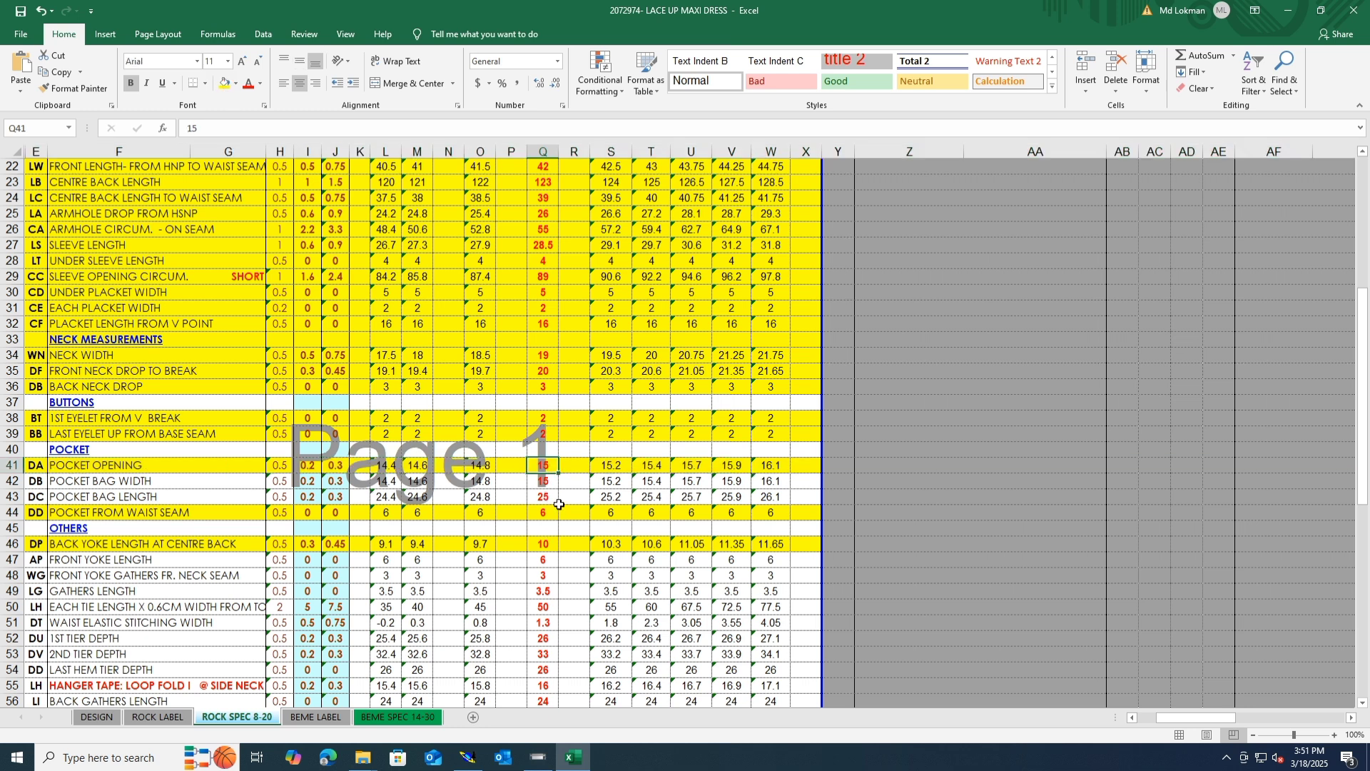
left_click(541, 449)
left_click(553, 468)
Switch to Modaris and add a developed point on the side seam 15 cm below the pocket start point
left_click(468, 761)
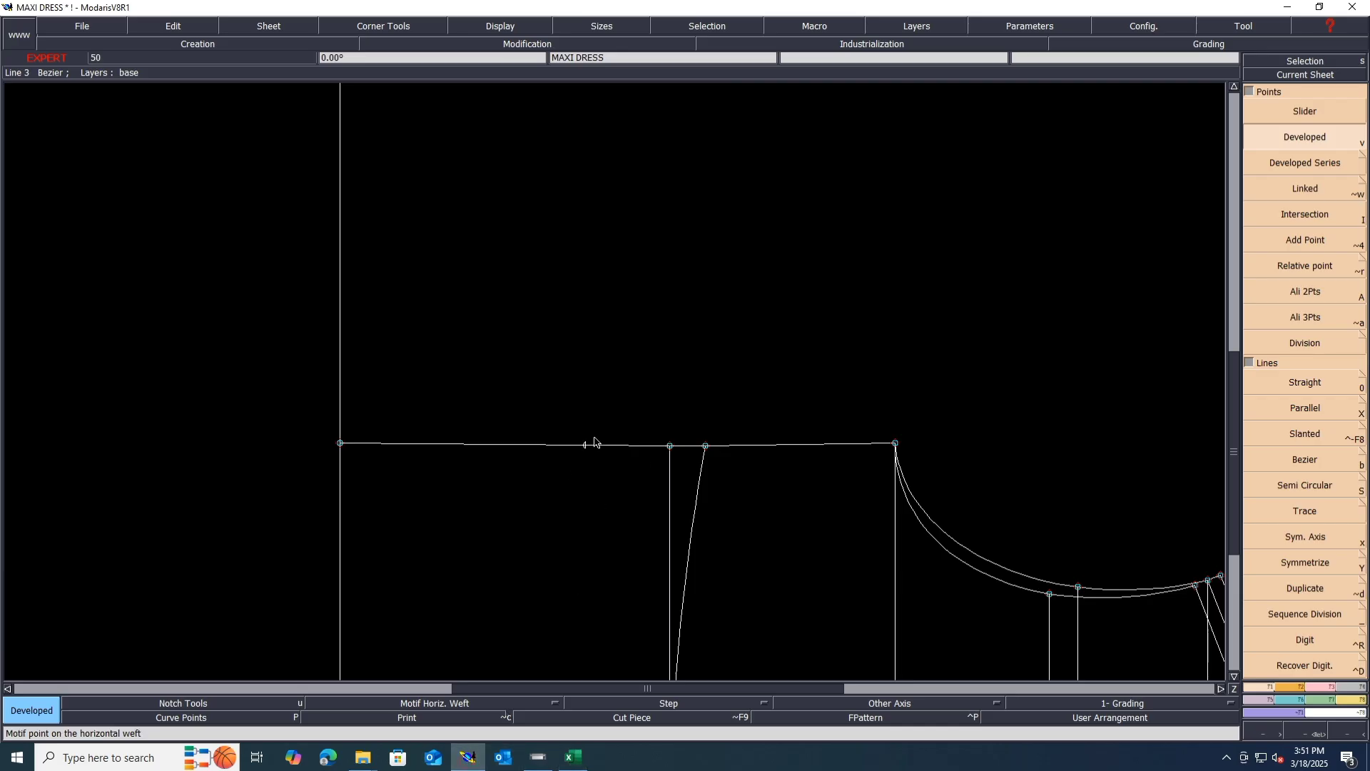
left_click(595, 443)
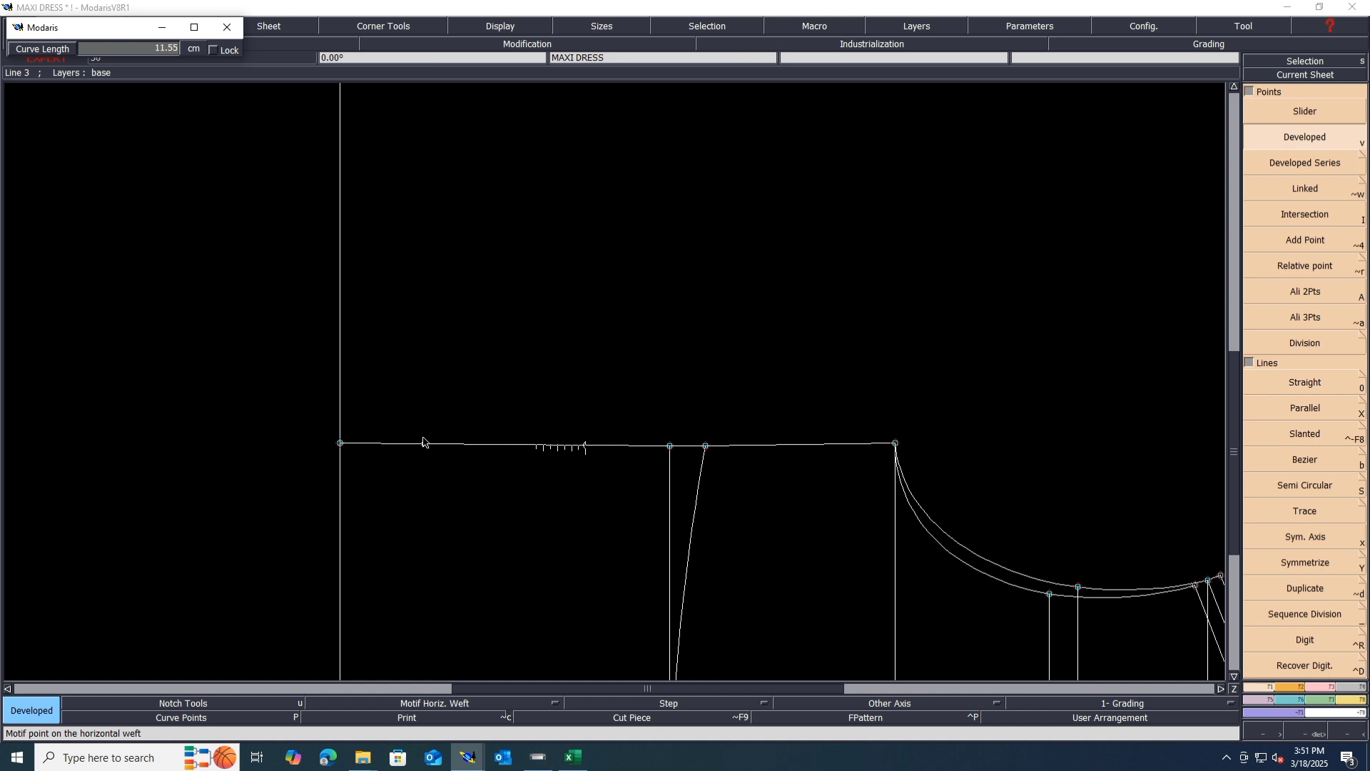
key("Return")
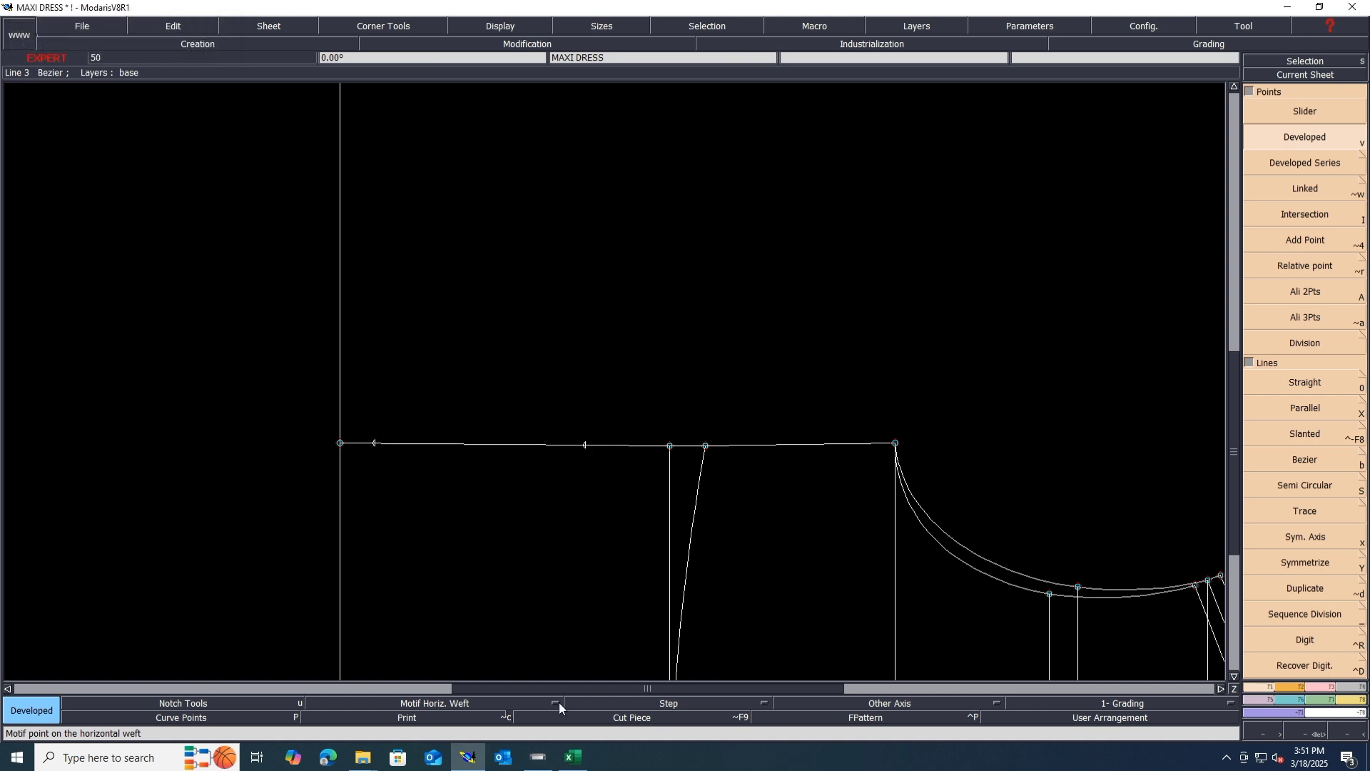
Switch to the Excel spec sheet and highlight the POCKET BAG WIDTH and POCKET BAG LENGTH rows in yellow
left_click(573, 757)
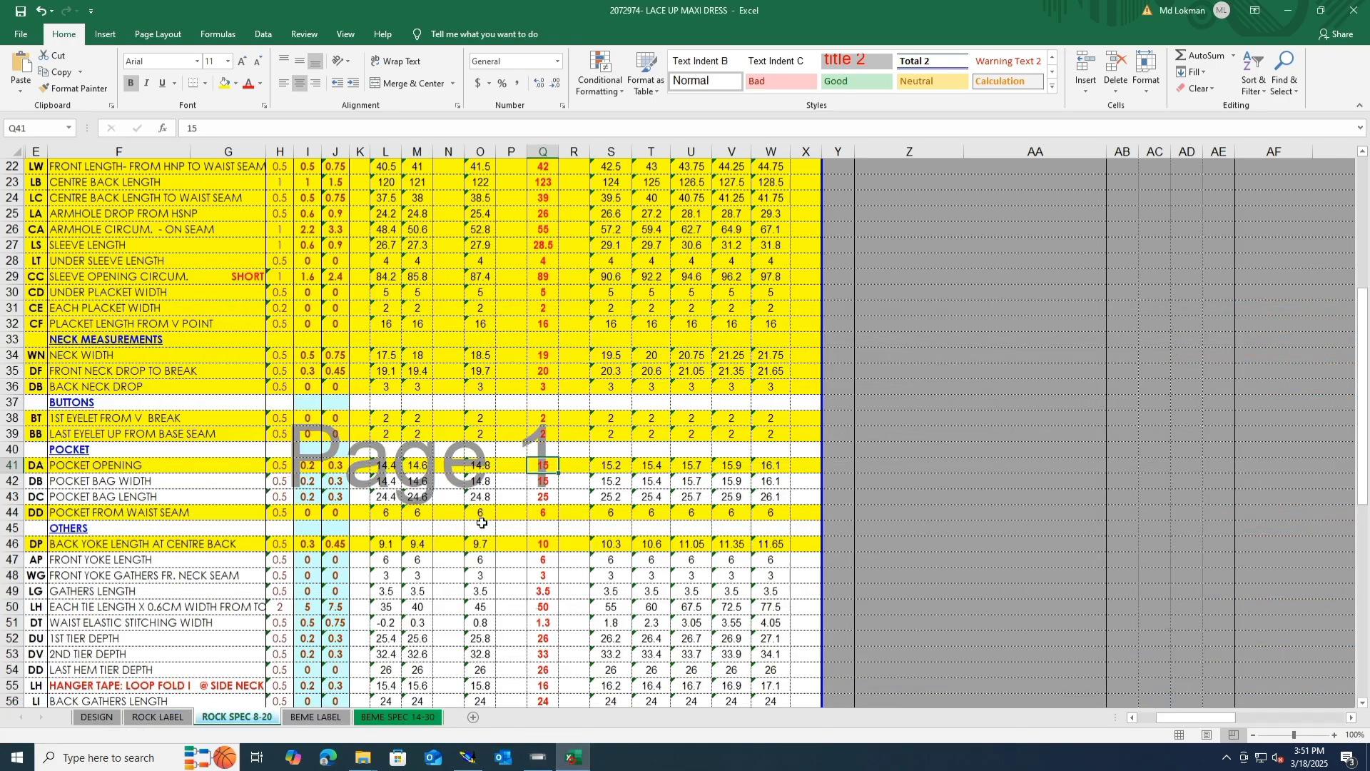
left_click(12, 481)
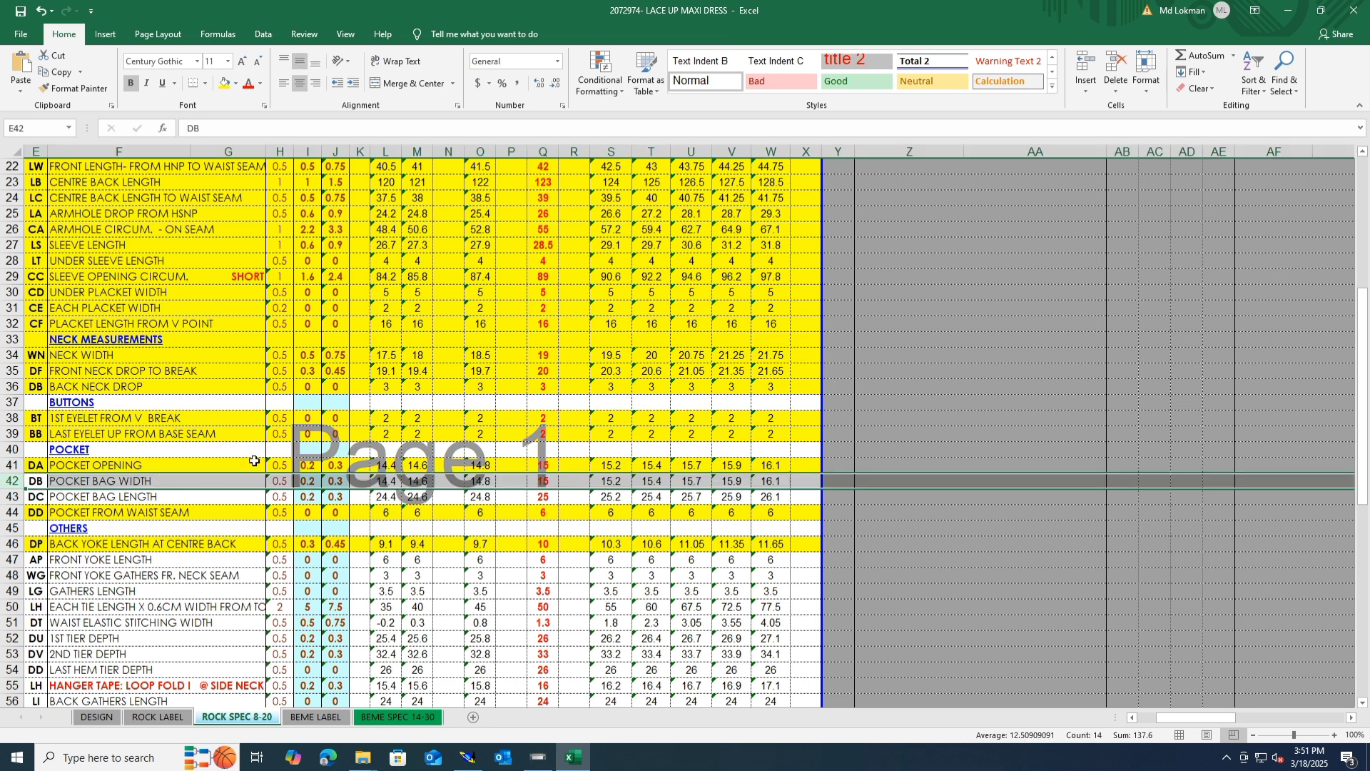
left_click(222, 84)
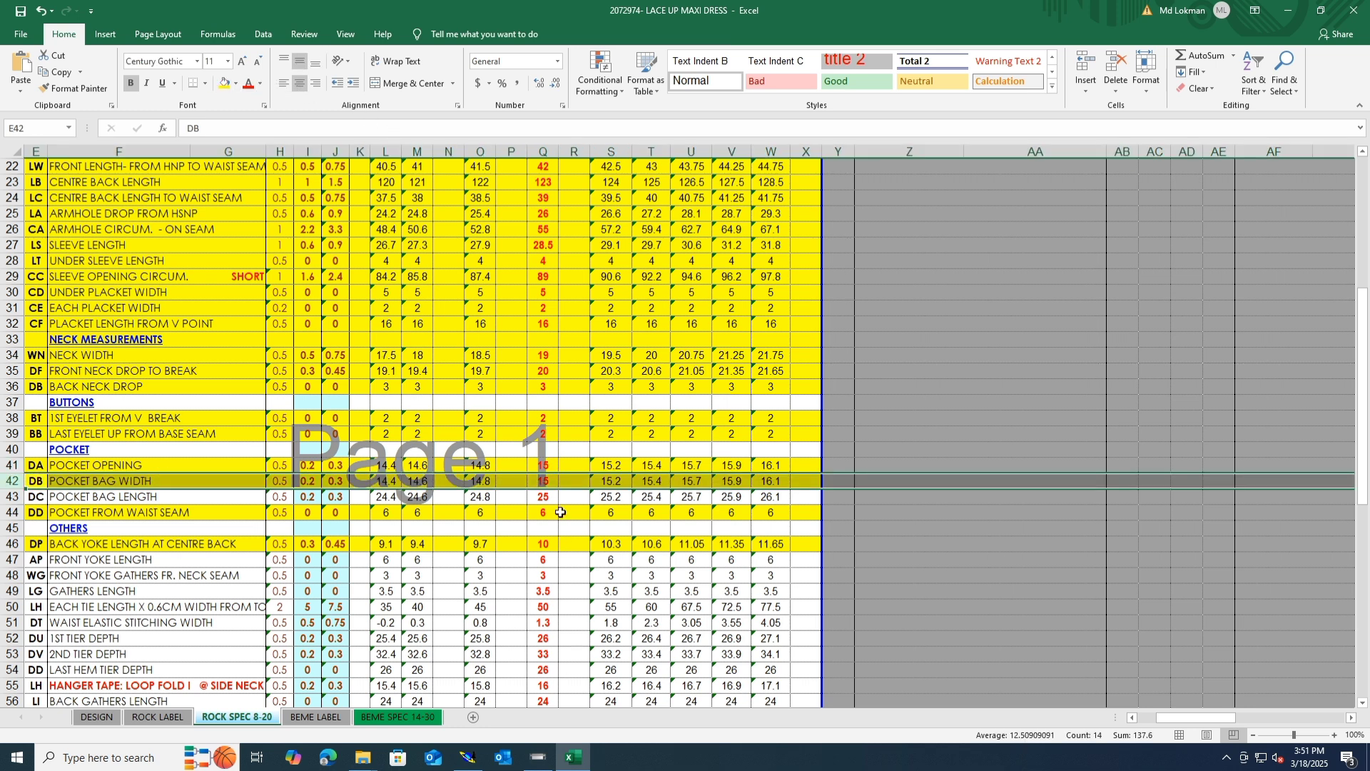
left_click(15, 496)
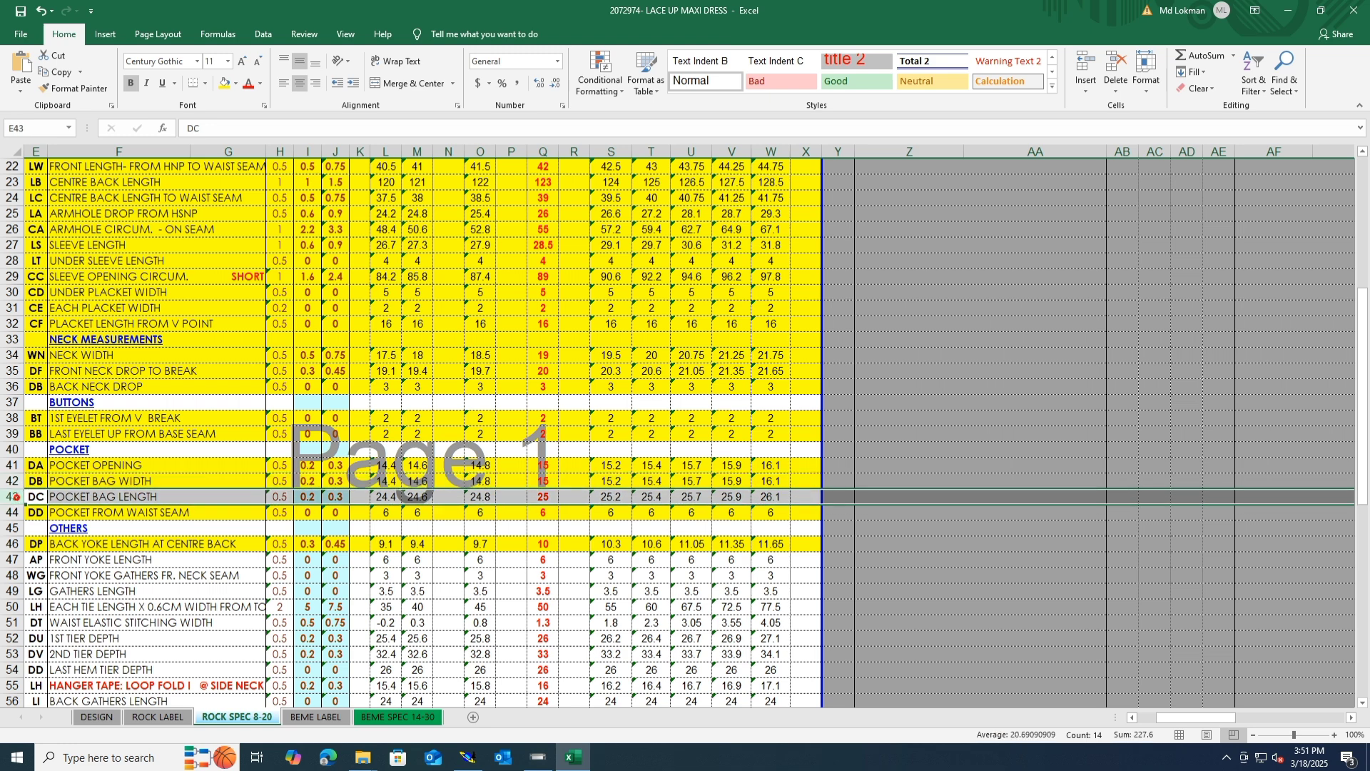
left_click(227, 82)
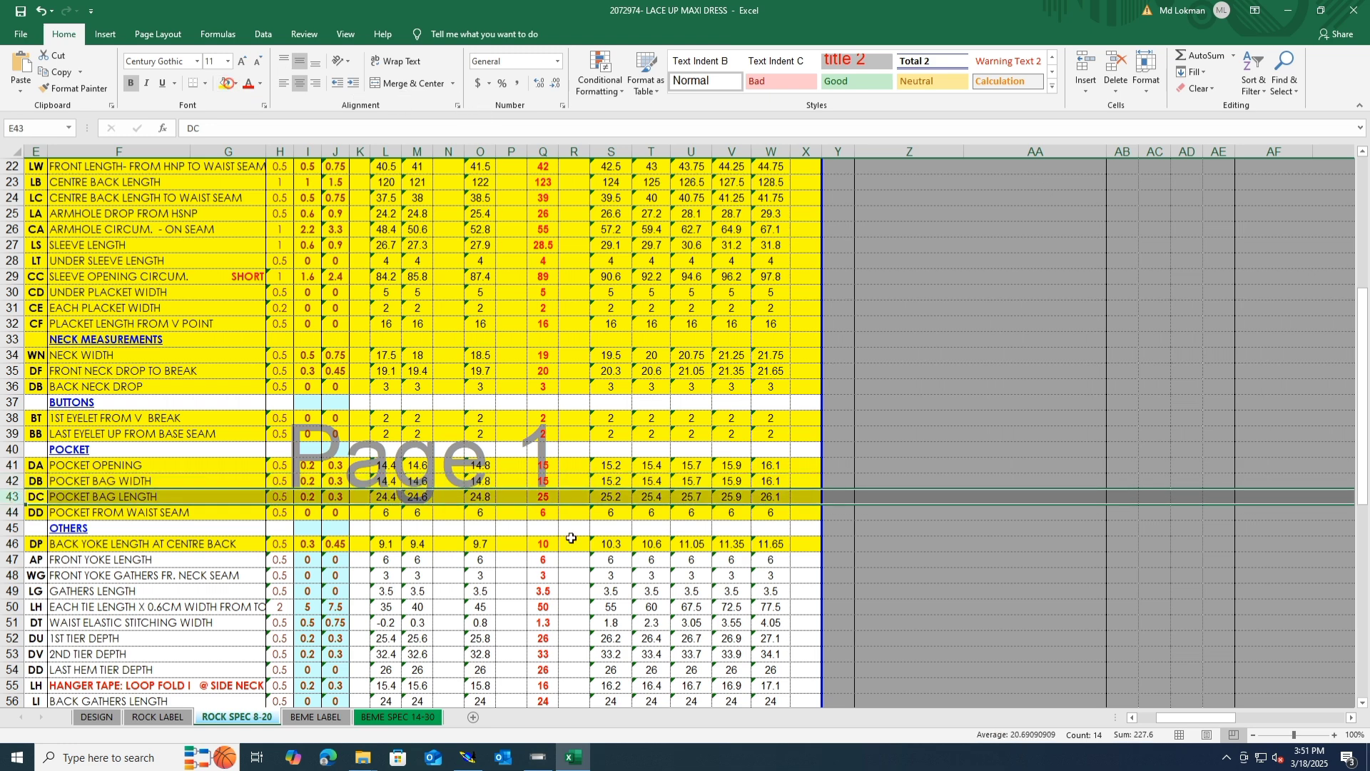
Switch to Modaris and draw a straight line about 15 cm long inward from the middle of the pocket opening, perpendicular to the side seam
left_click(466, 758)
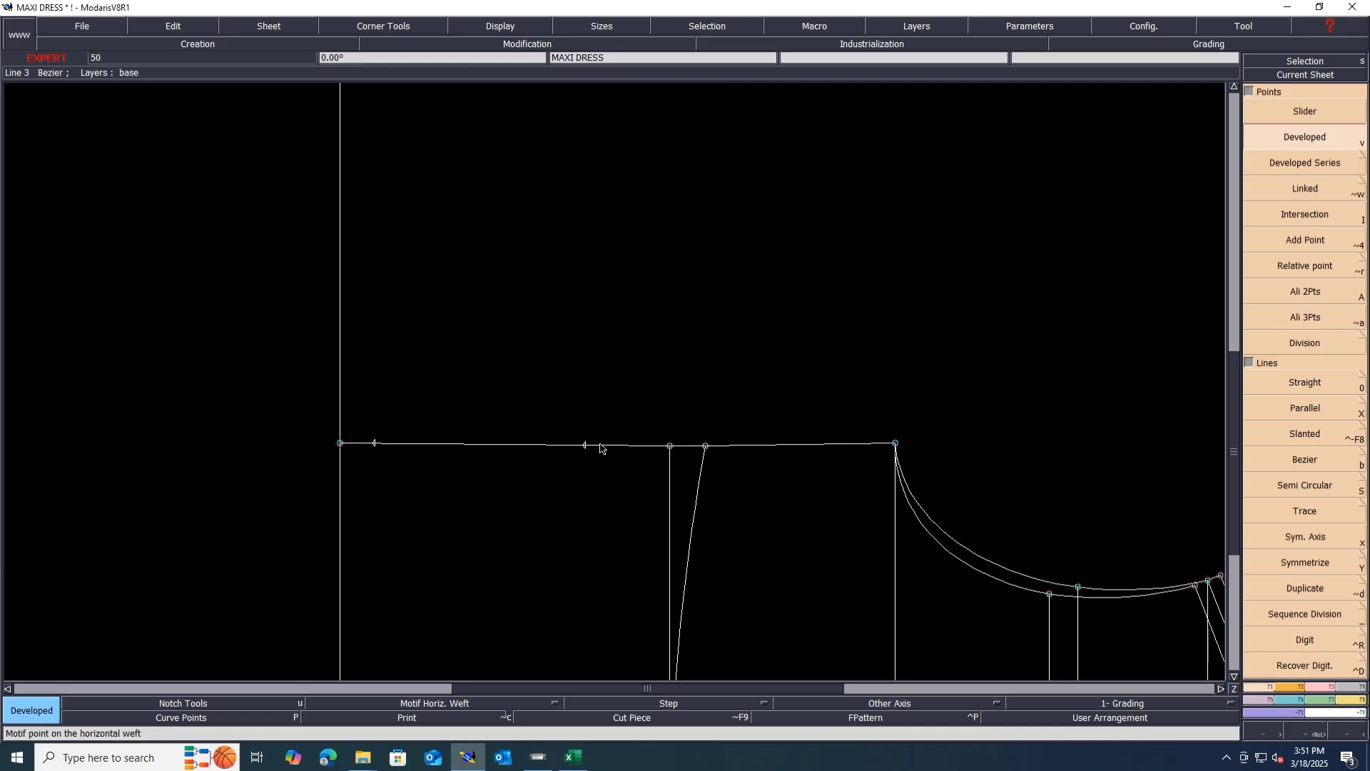
key("0")
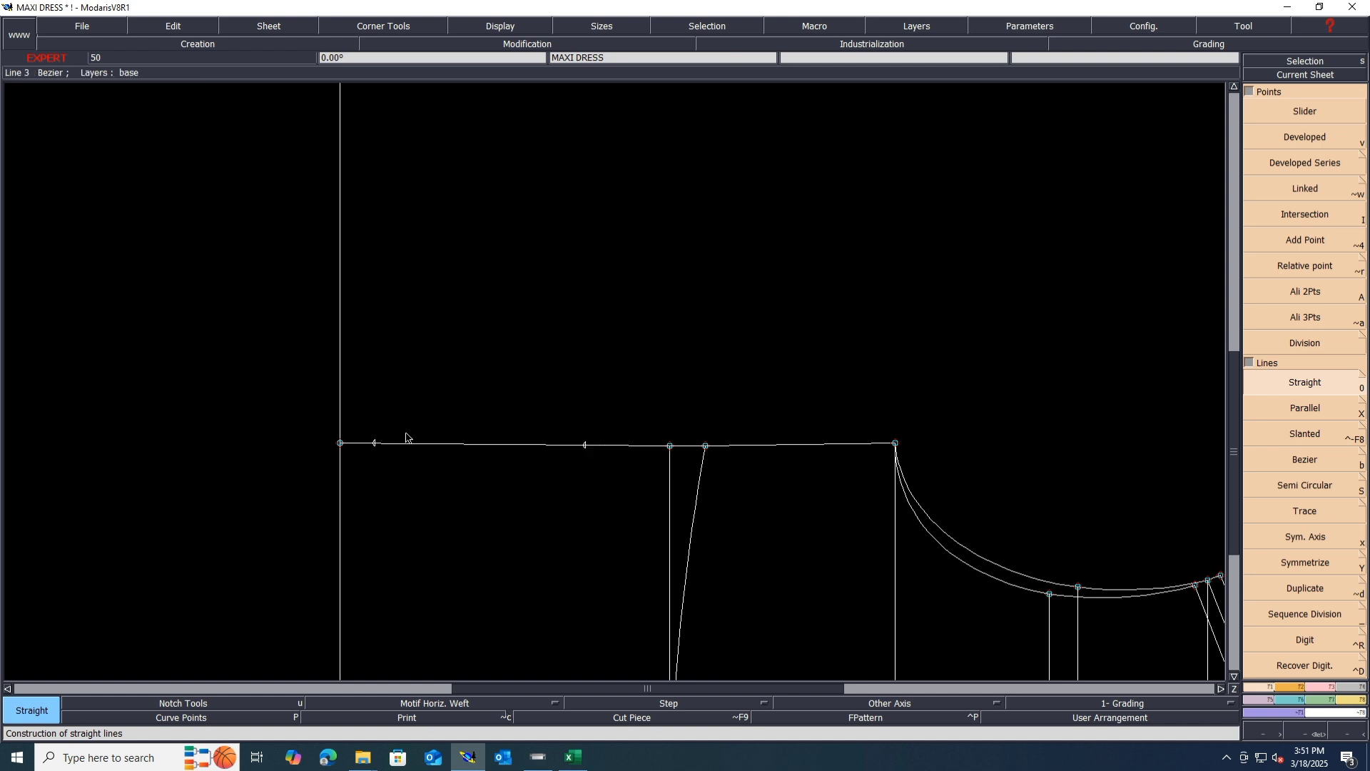
left_click(484, 445)
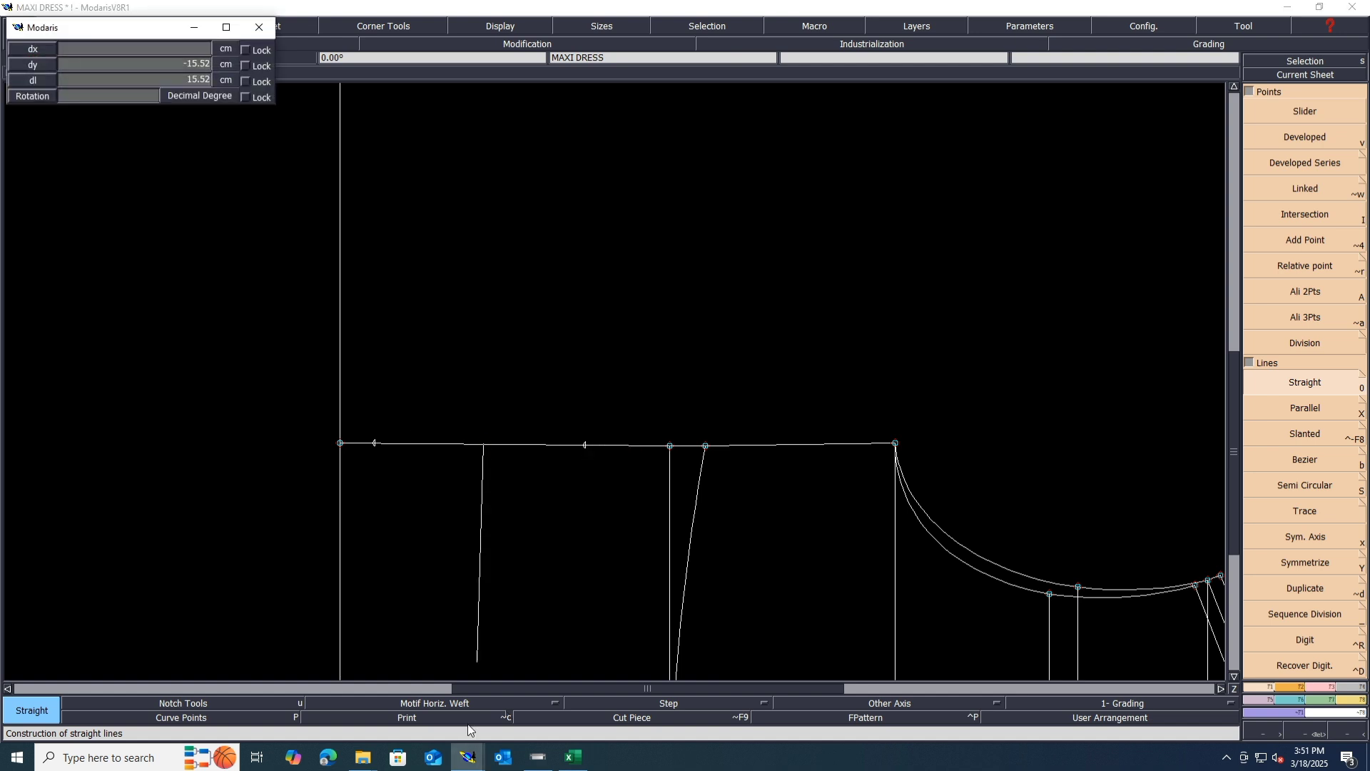
type("0.00")
key("Return")
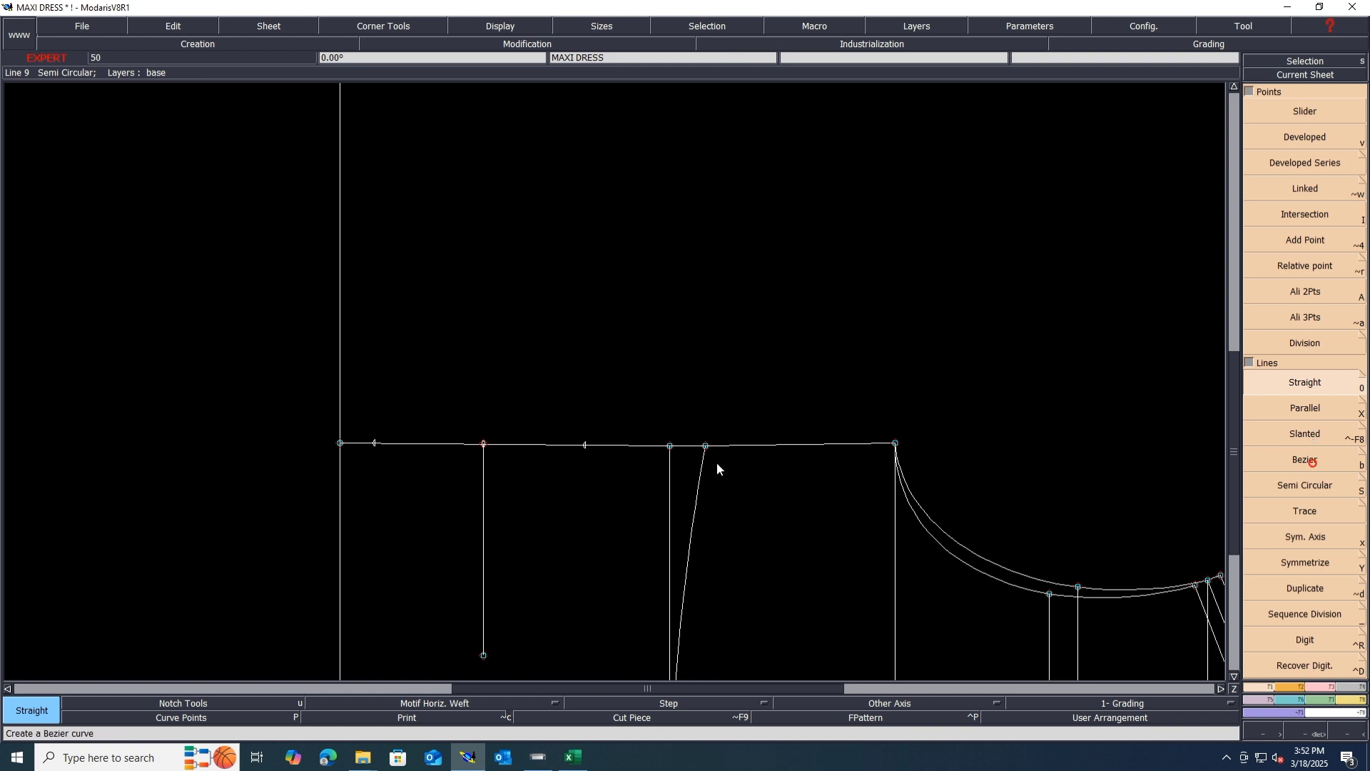
Draw the rough pocket bag outline as a Bezier from the pocket start point through the straight line's inner end and a lower corner to the opening's end
key("b")
left_click(585, 444)
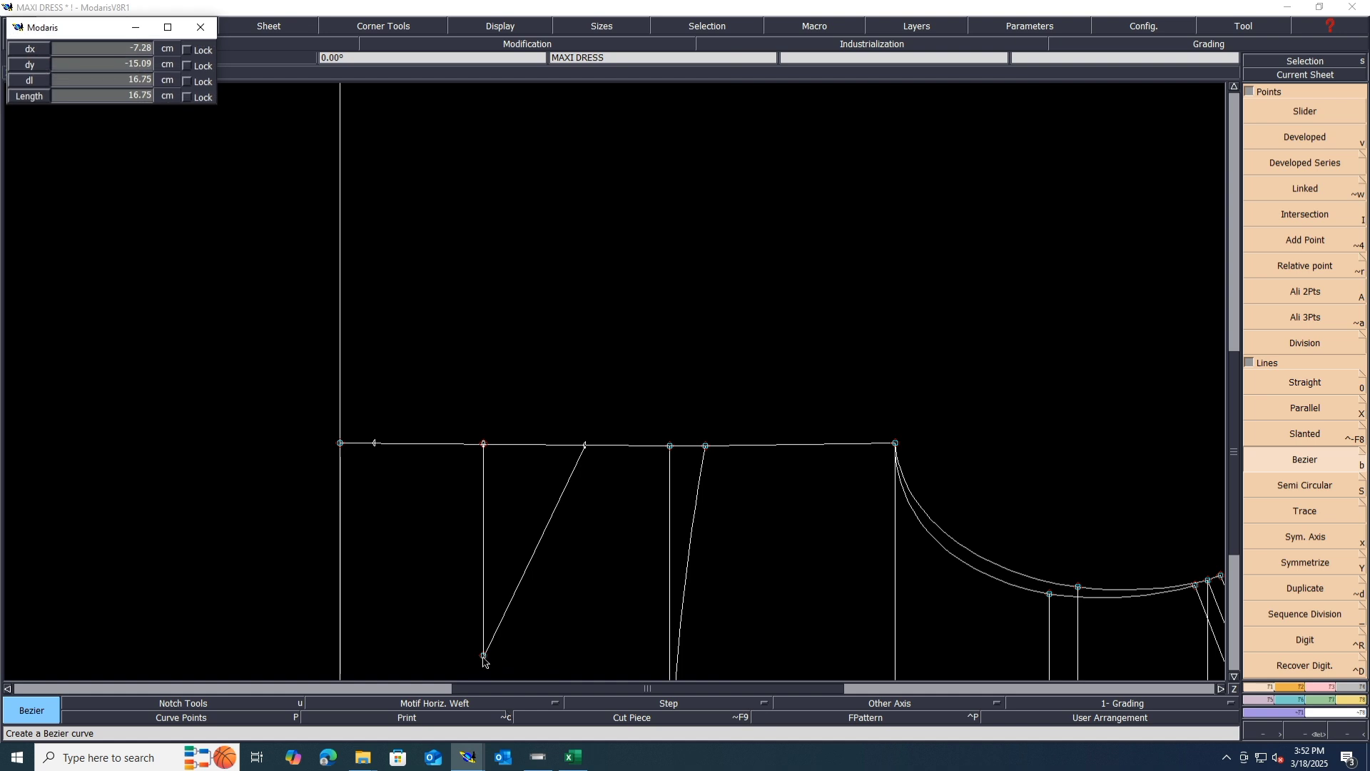
left_click(484, 656)
left_click(190, 629)
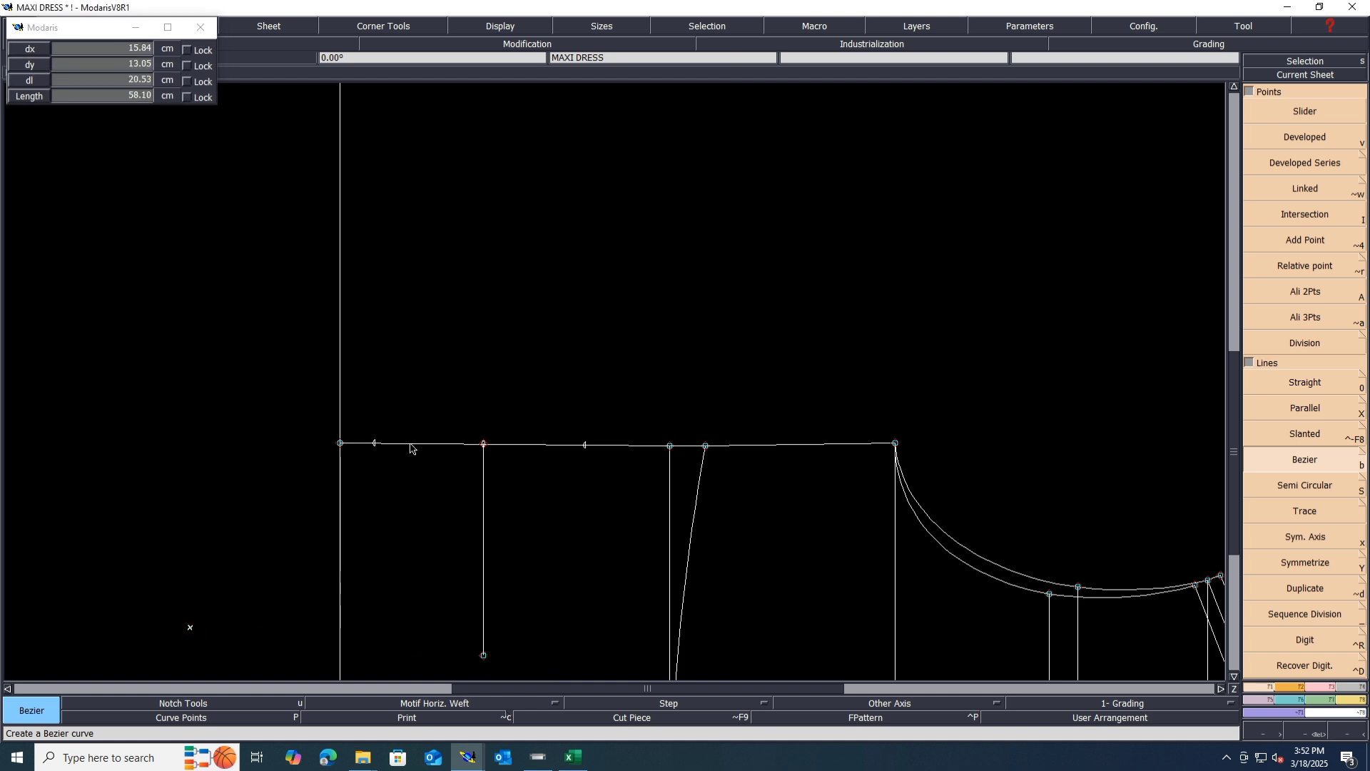
left_click(374, 443)
Save the MAXI DRESS model
scroll(456, 349, "down", 1)
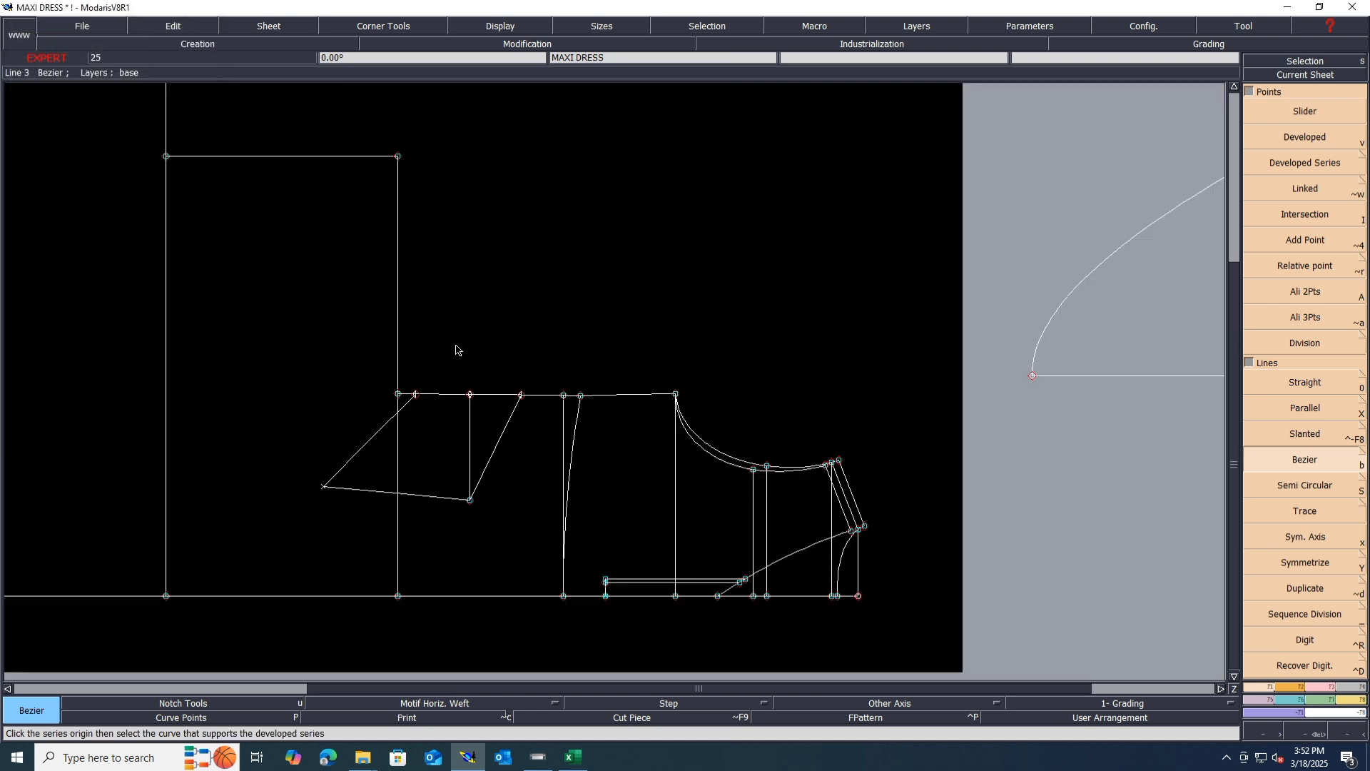
key("ctrl+s")
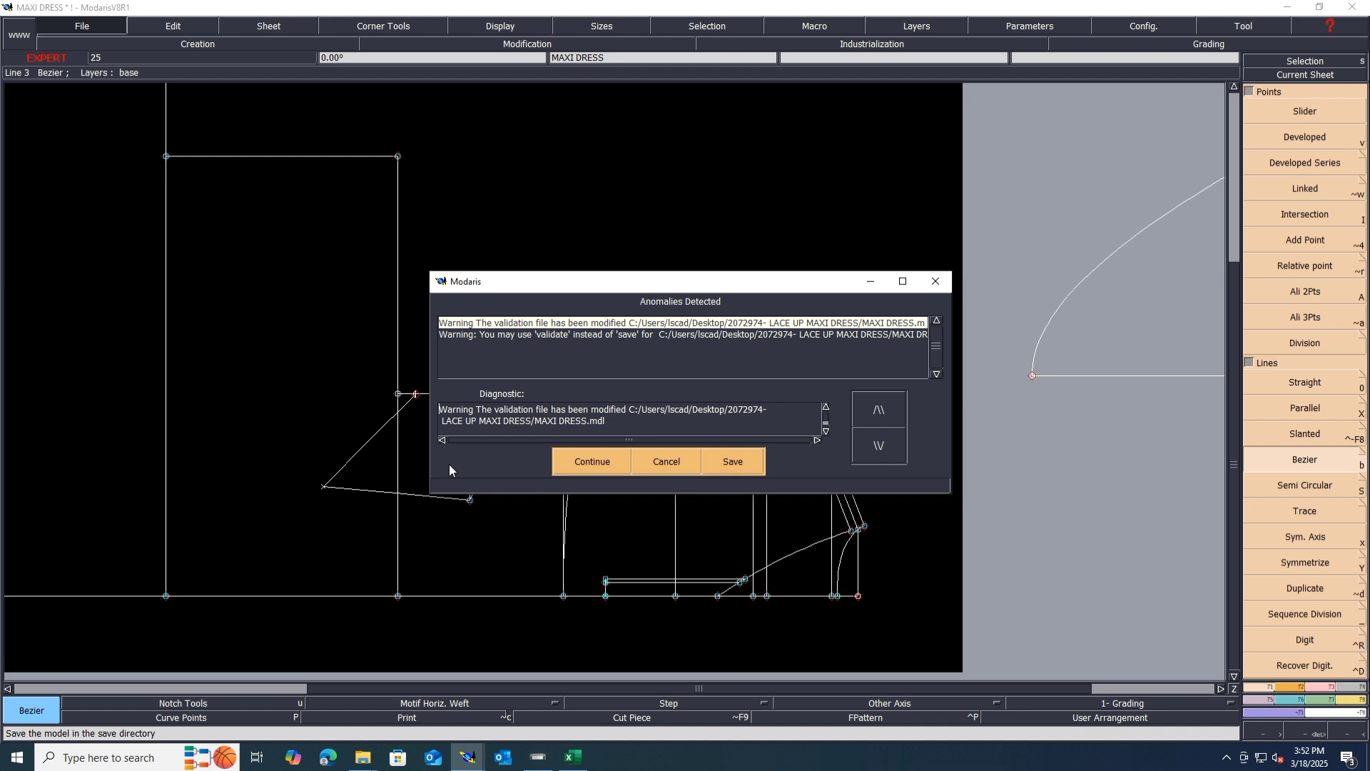
Save the MAXI DRESS model despite the validation-file warnings, and display the curve handles
left_click(601, 462)
scroll(537, 576, "up", 2)
scroll(537, 571, "up", 1)
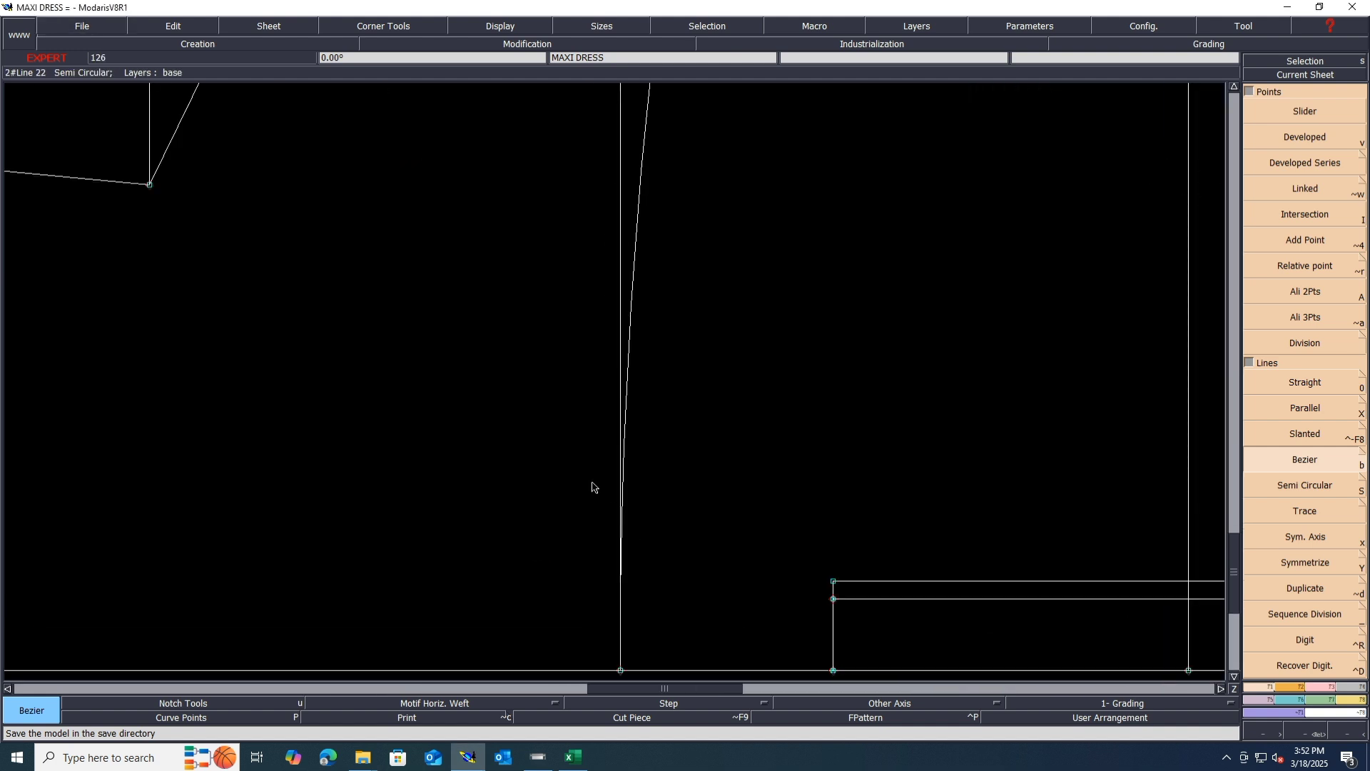
scroll(592, 487, "down", 2)
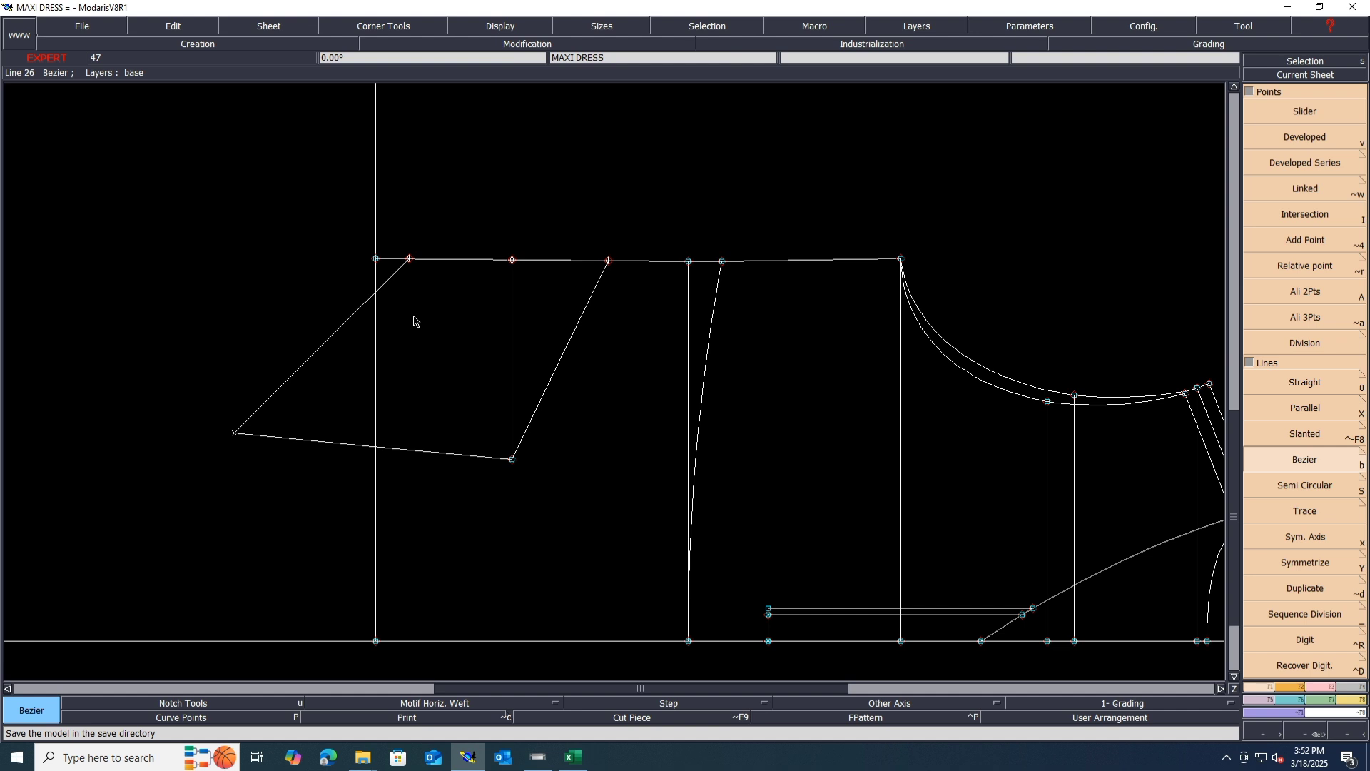
scroll(414, 321, "up", 1)
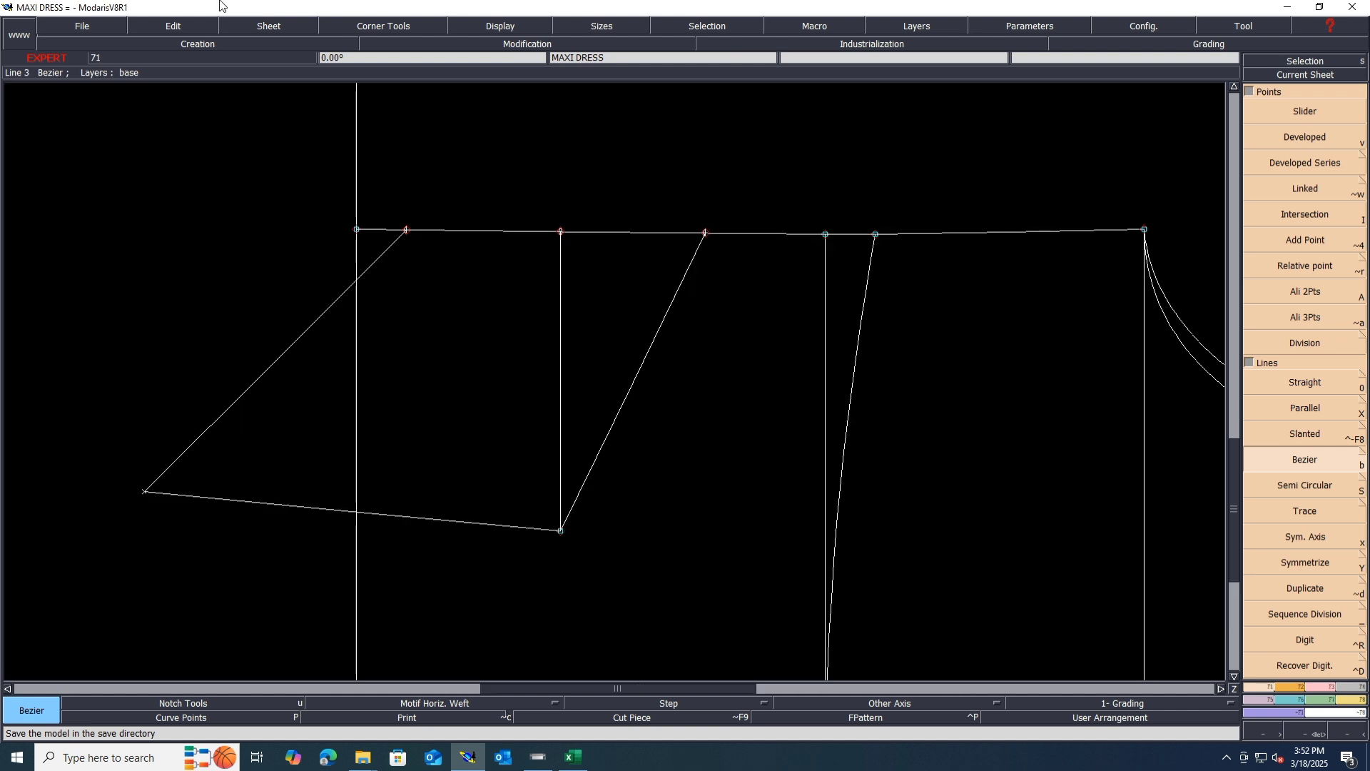
left_click(501, 27)
left_click(499, 310)
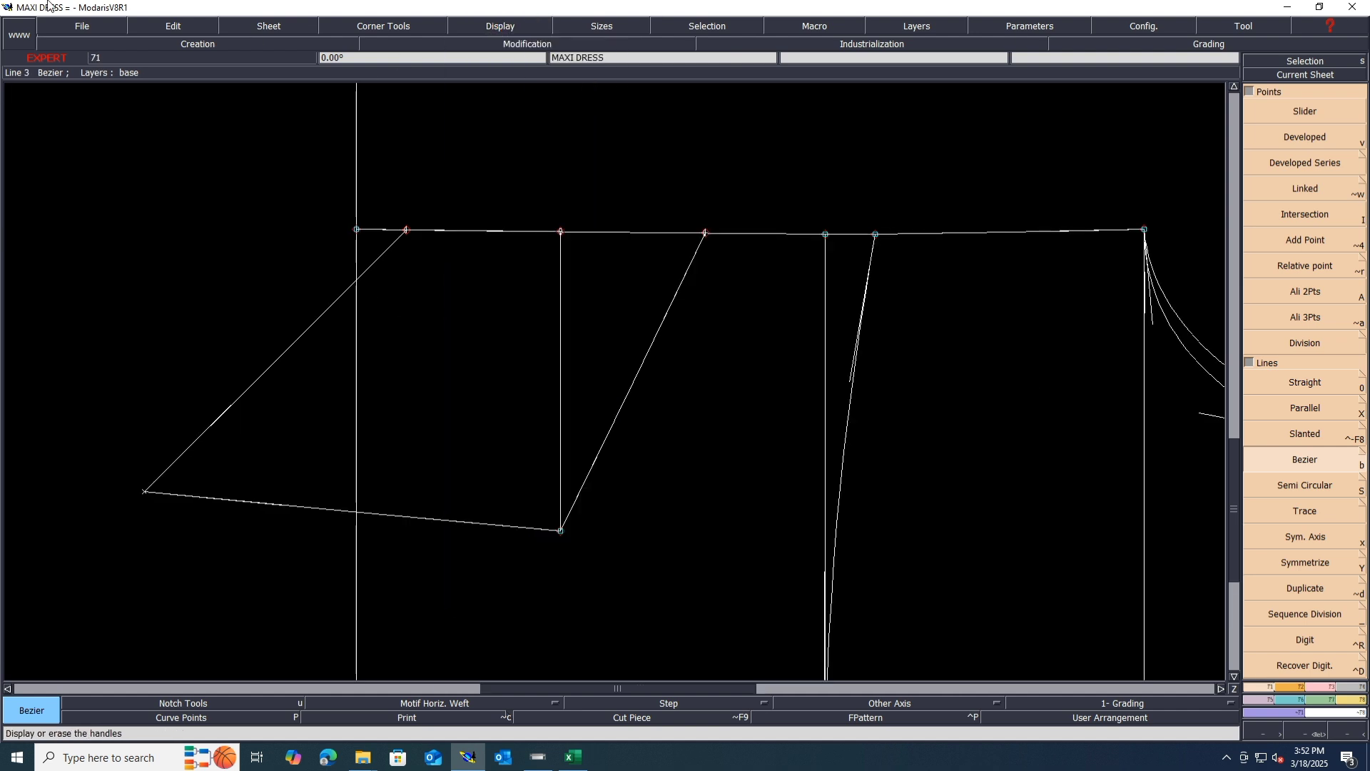
Reshape the slanted edge and the long lower edge of the pocket outline into outward Bezier curves
left_click(1322, 687)
left_click(1312, 334)
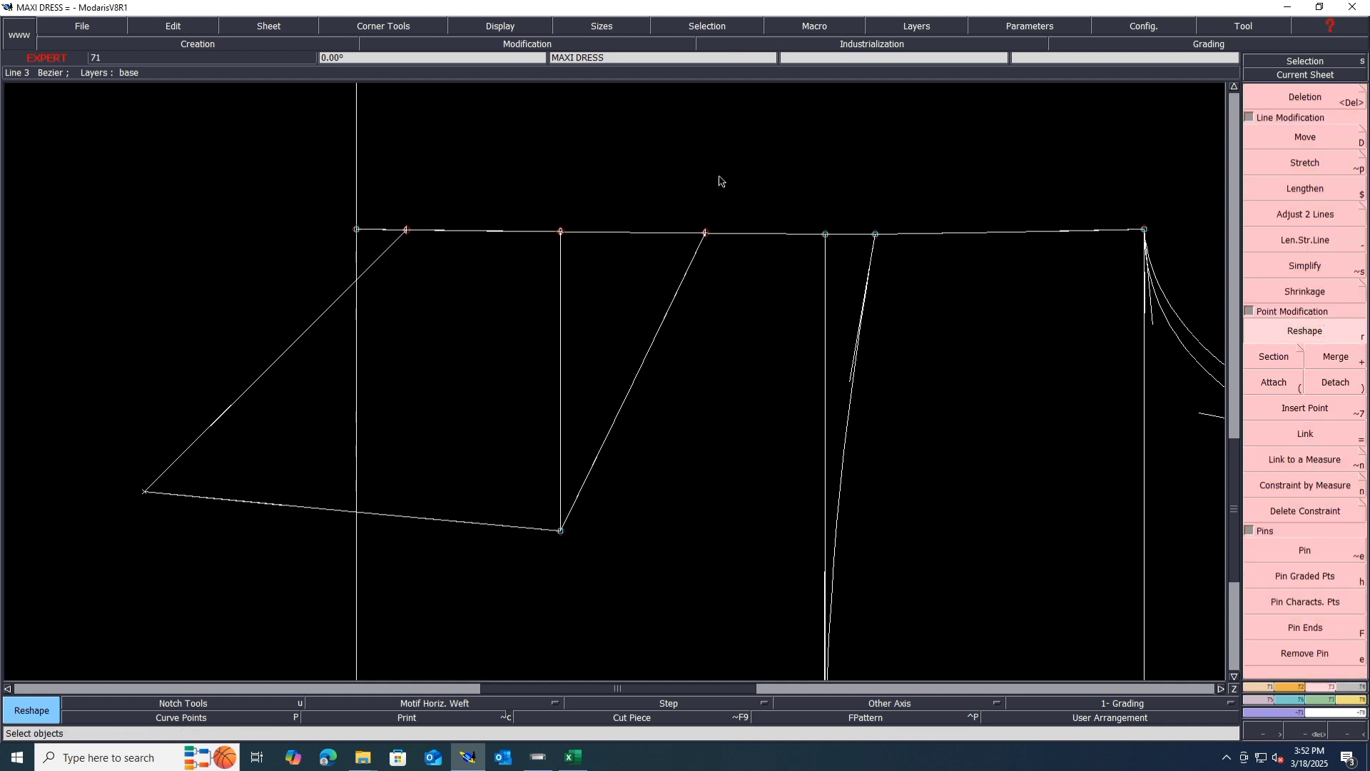
left_click(659, 328)
left_click(668, 354)
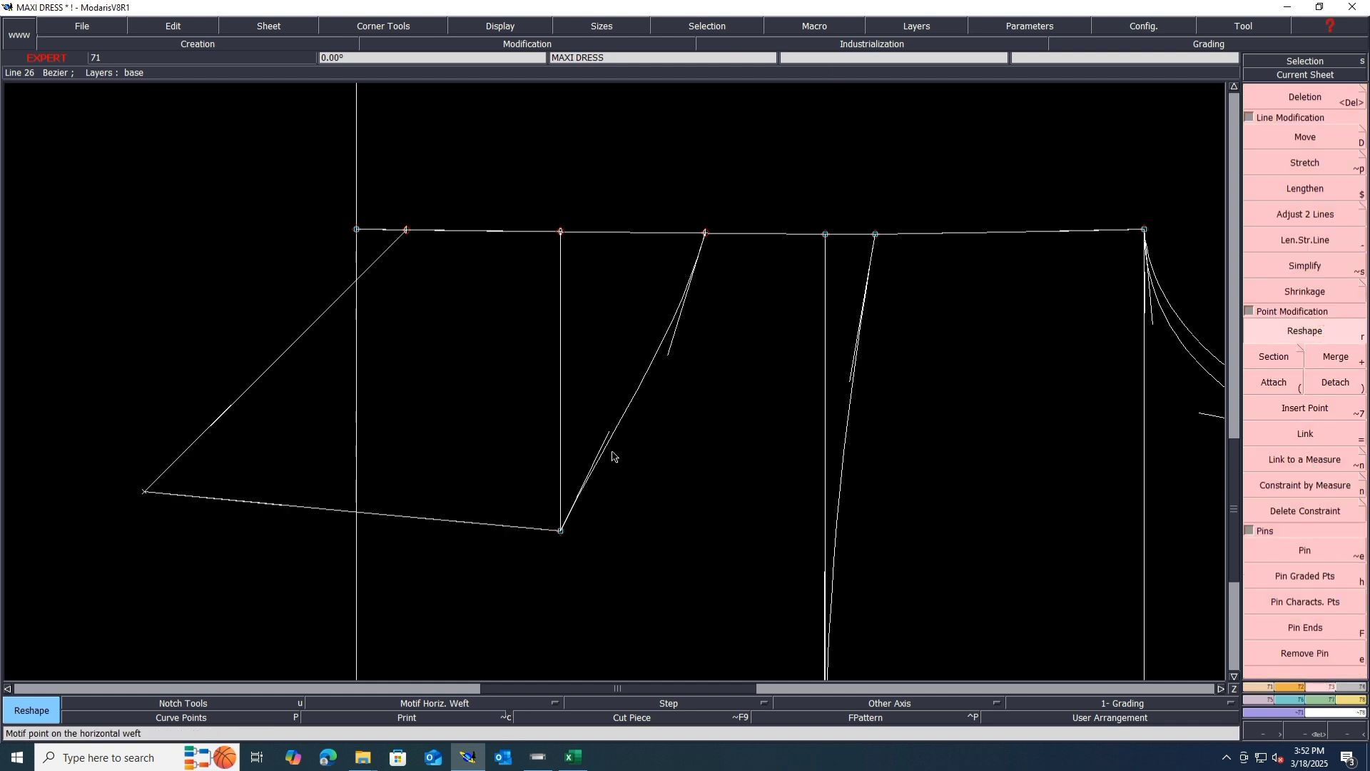
left_click(490, 524)
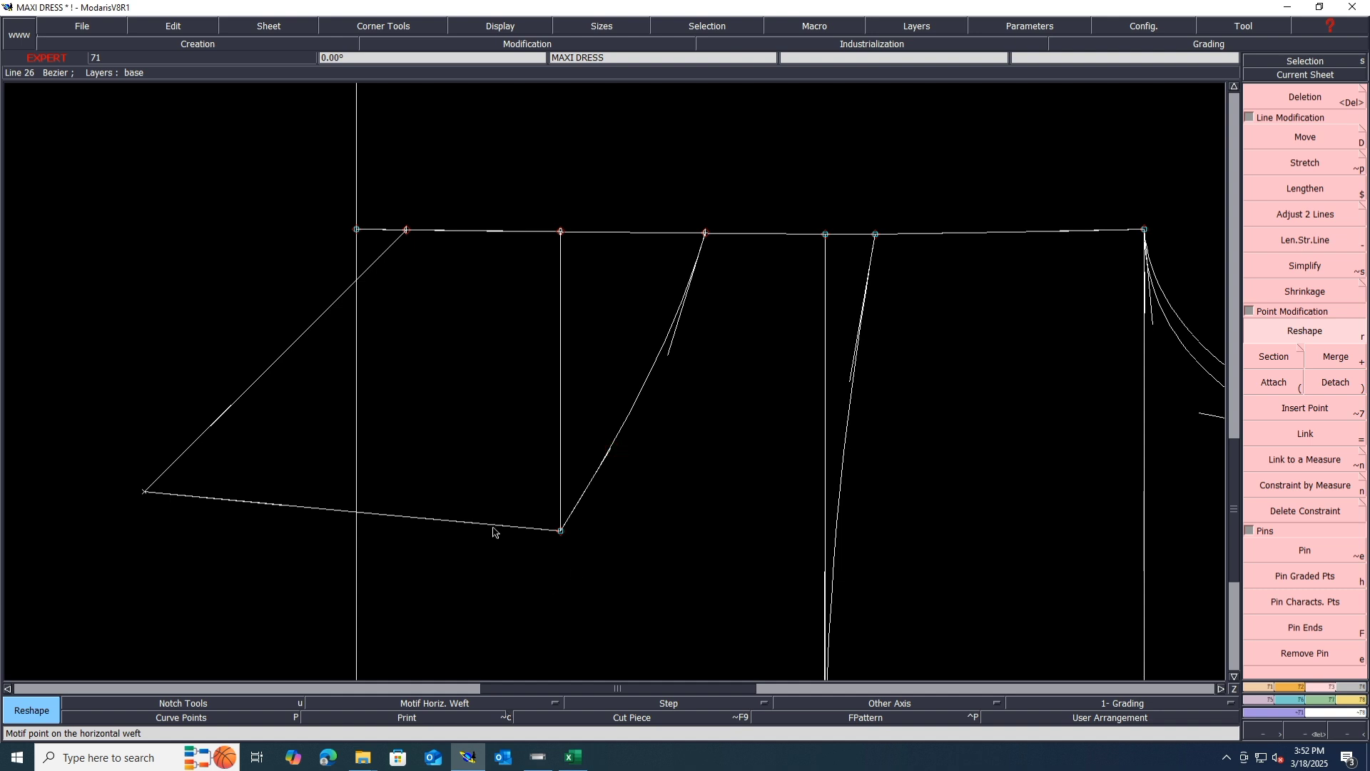
left_click(468, 568)
left_click(282, 506)
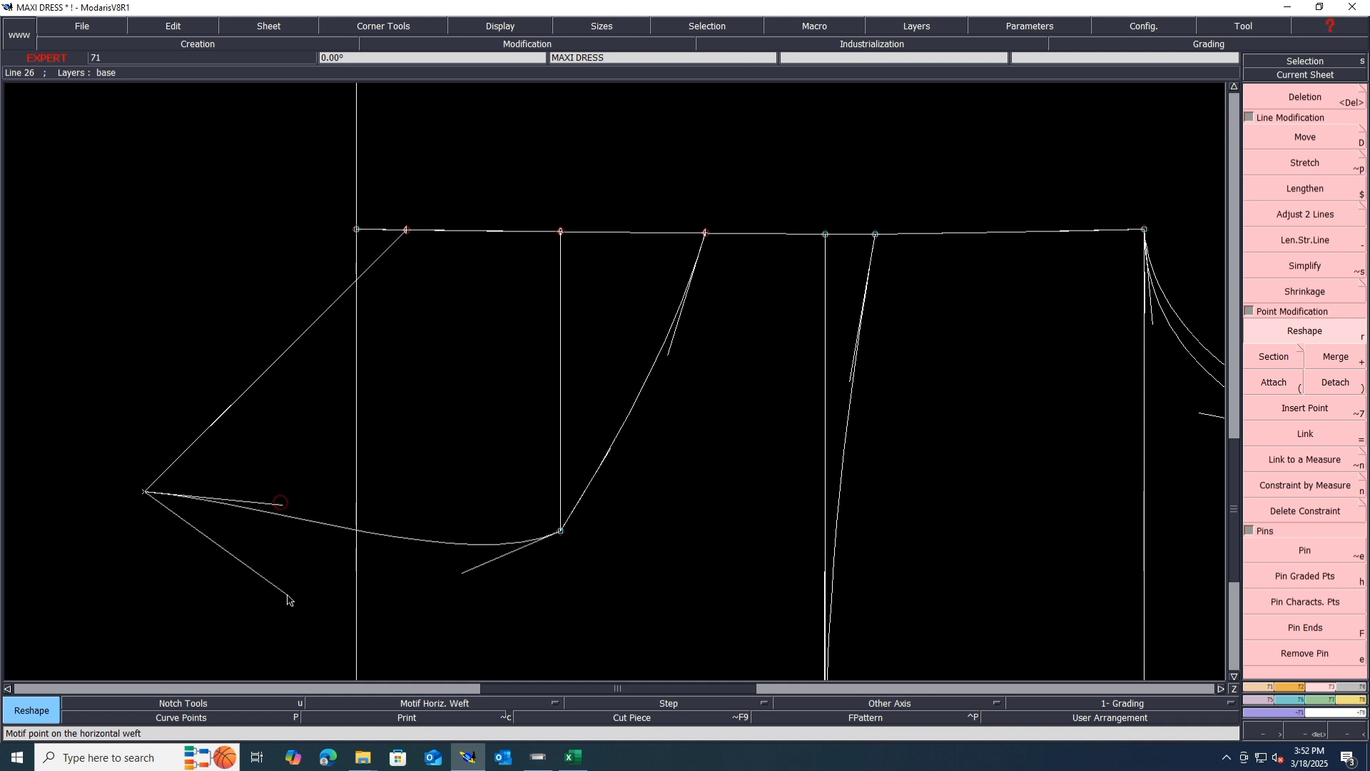
left_click(285, 598)
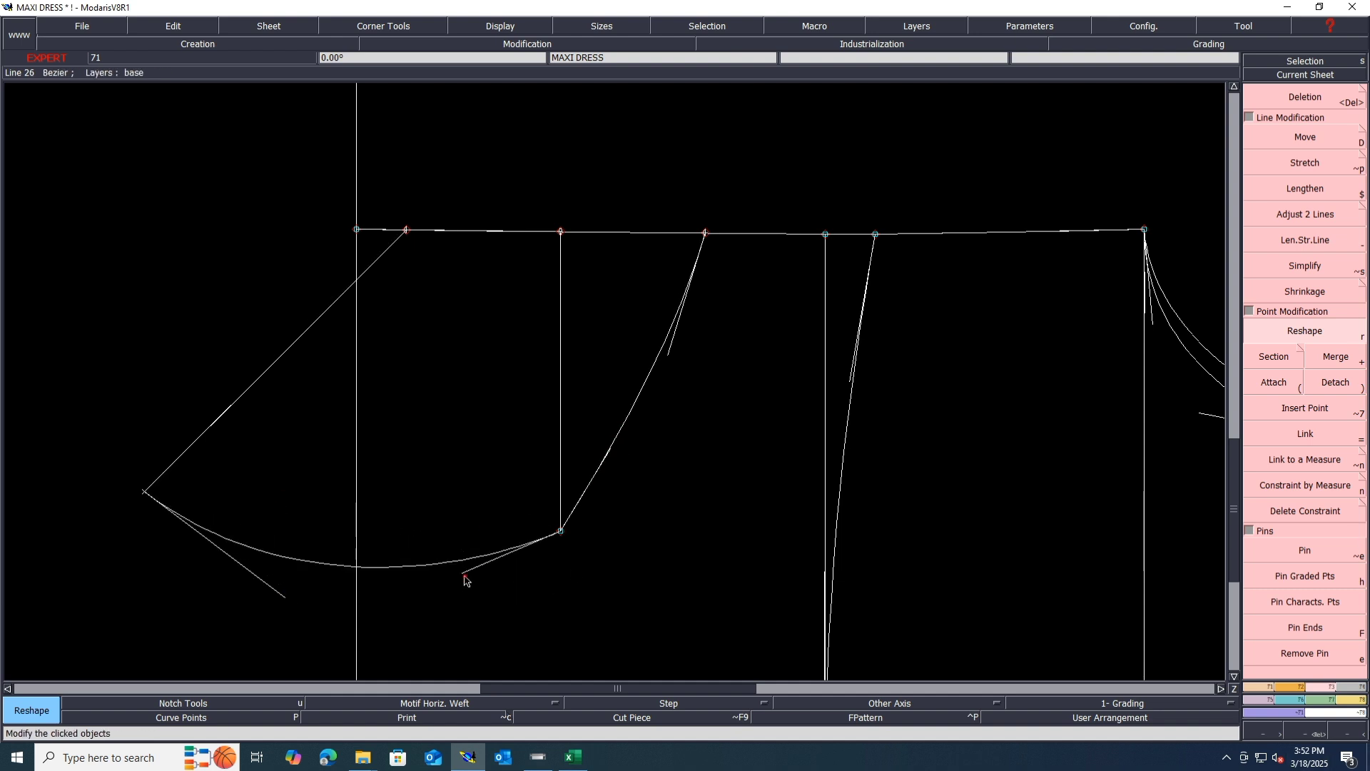
Refine the tangent handles of the pocket outline's slanted edge for a rounder curve that flows smoothly into the lower edge
left_click(609, 452)
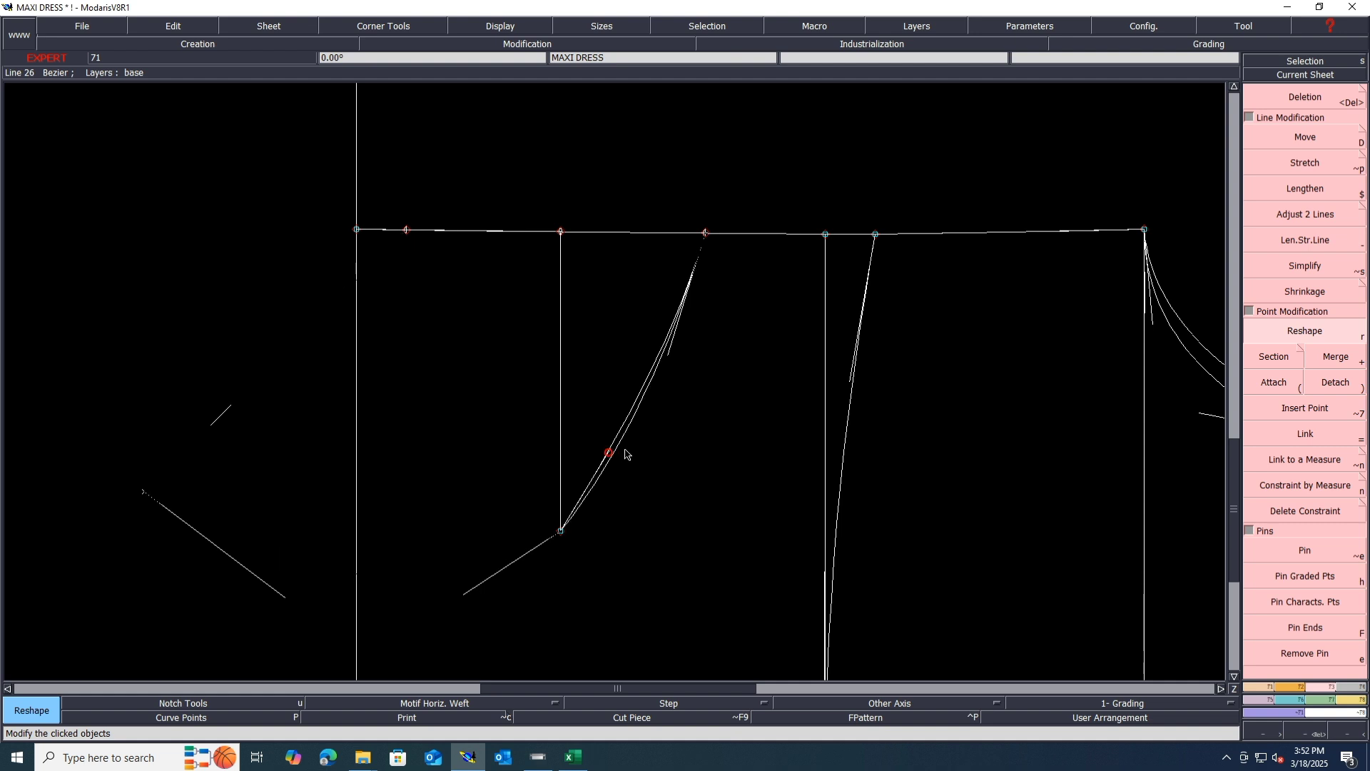
left_click(658, 369)
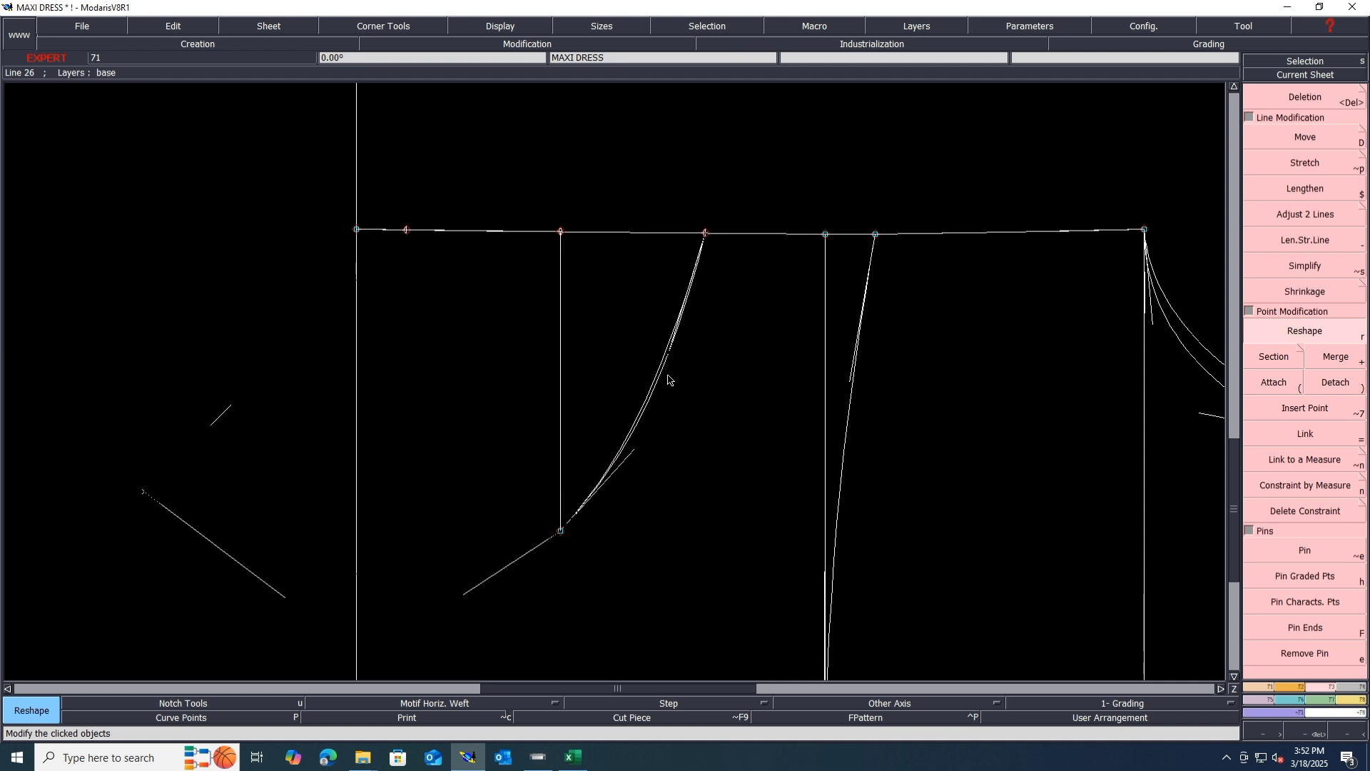
left_click(671, 378)
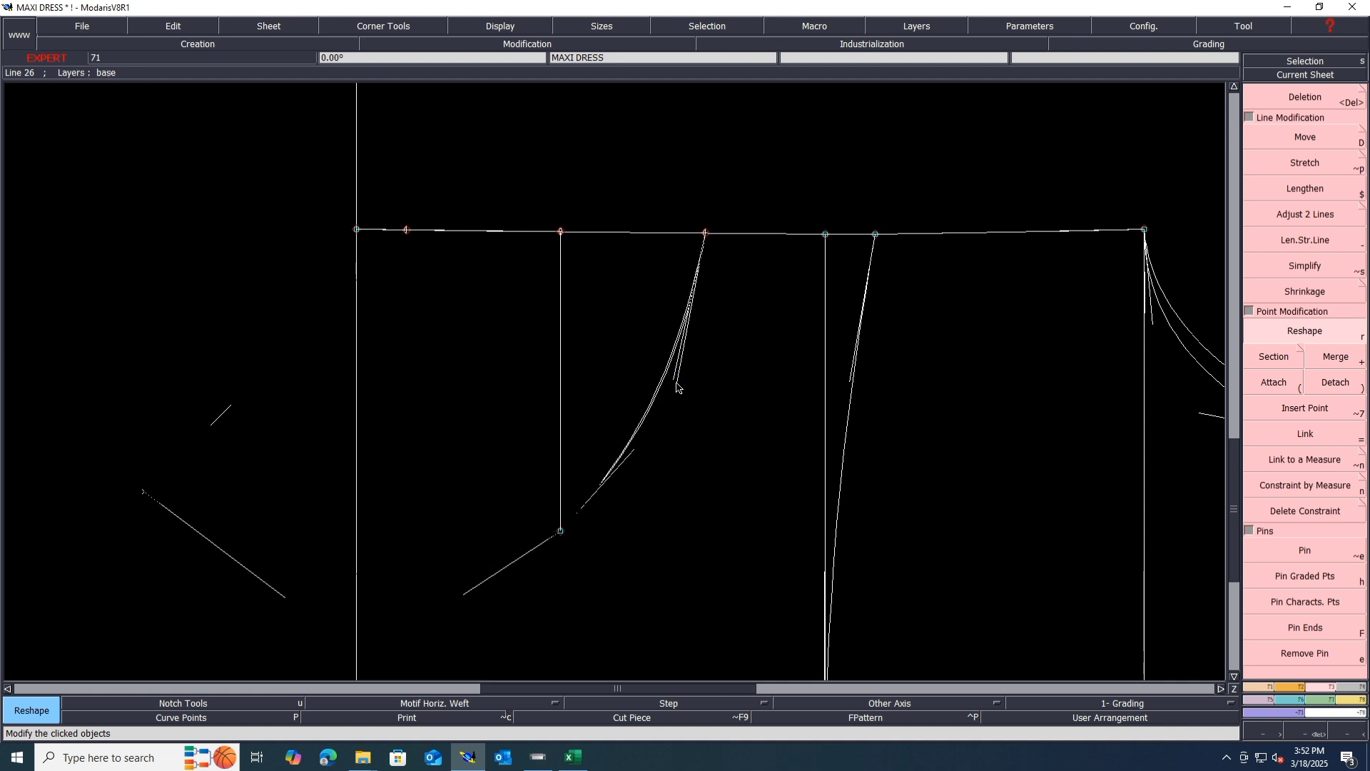
left_click(634, 456)
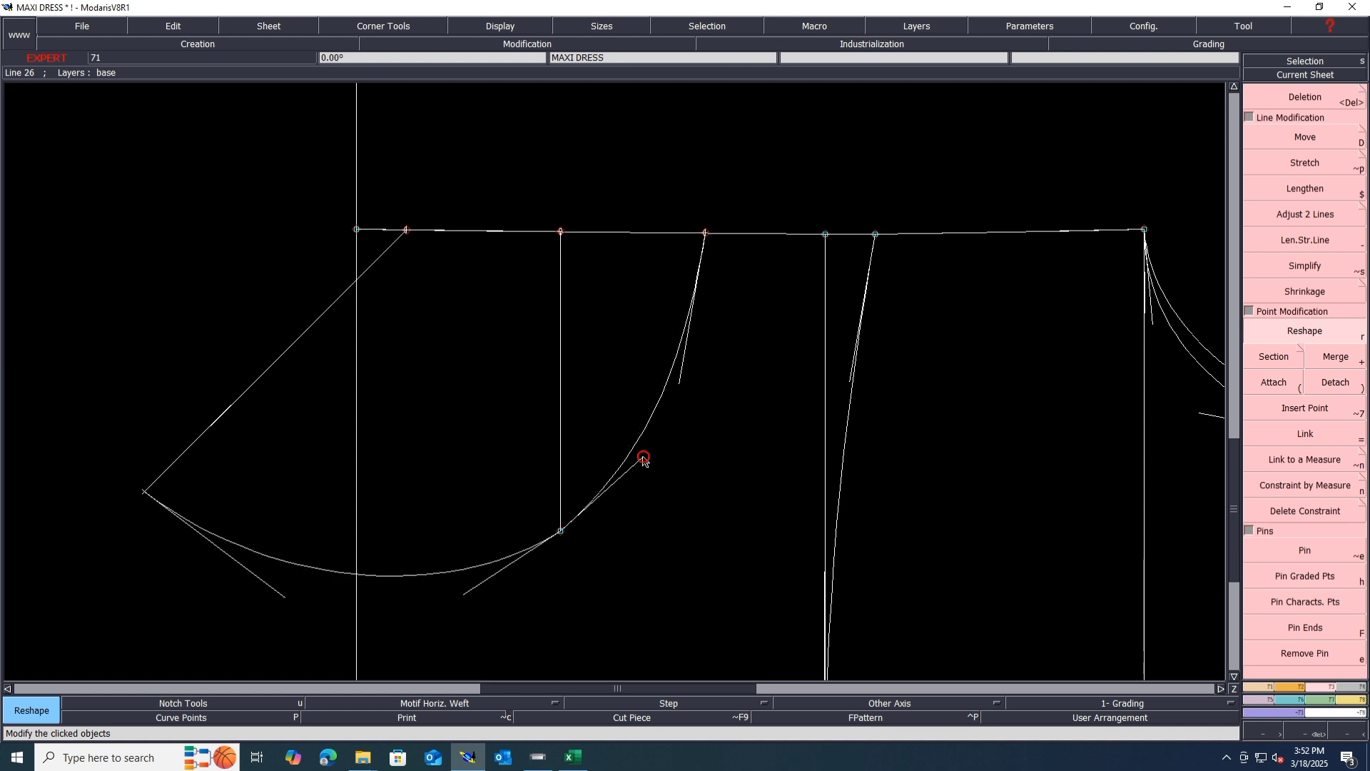
left_click(638, 464)
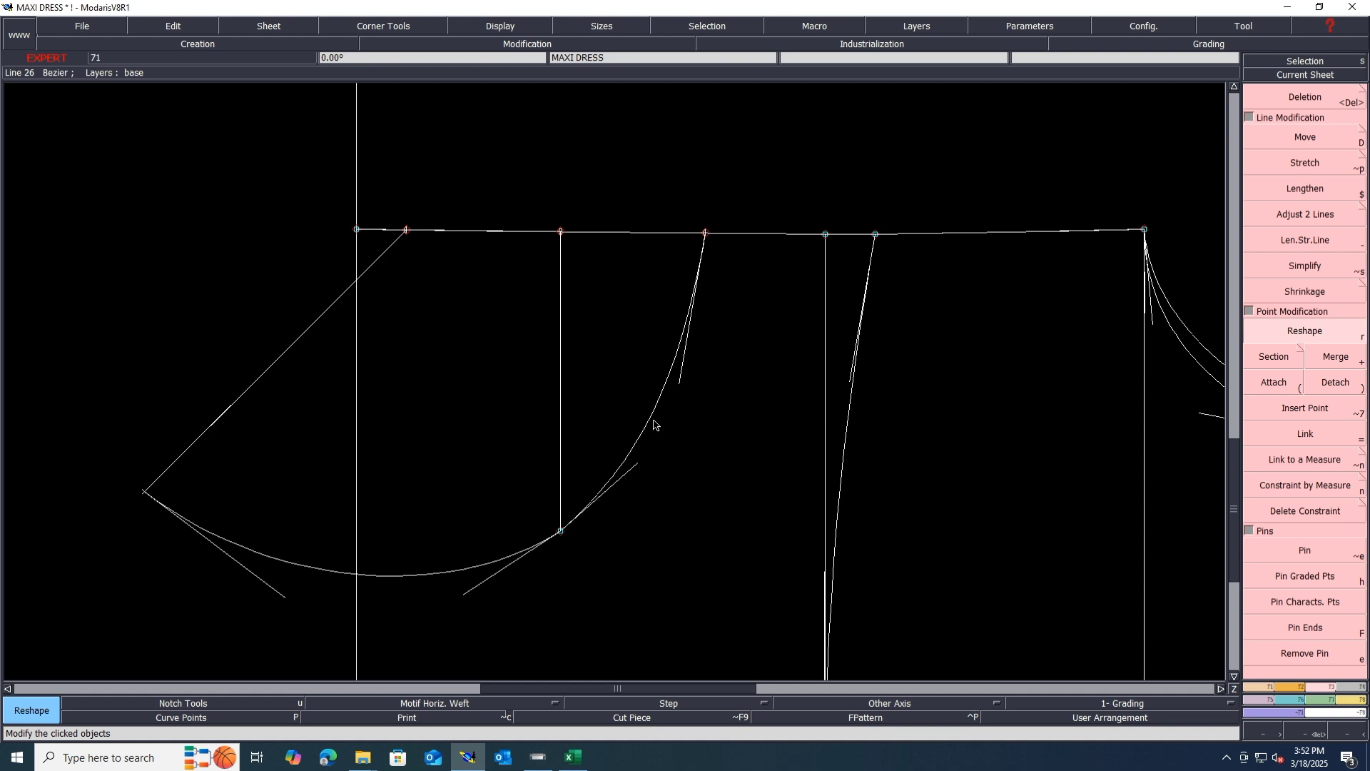
Delete the Bezier pocket outline and its leftover corner point
key("Delete")
left_click(653, 424)
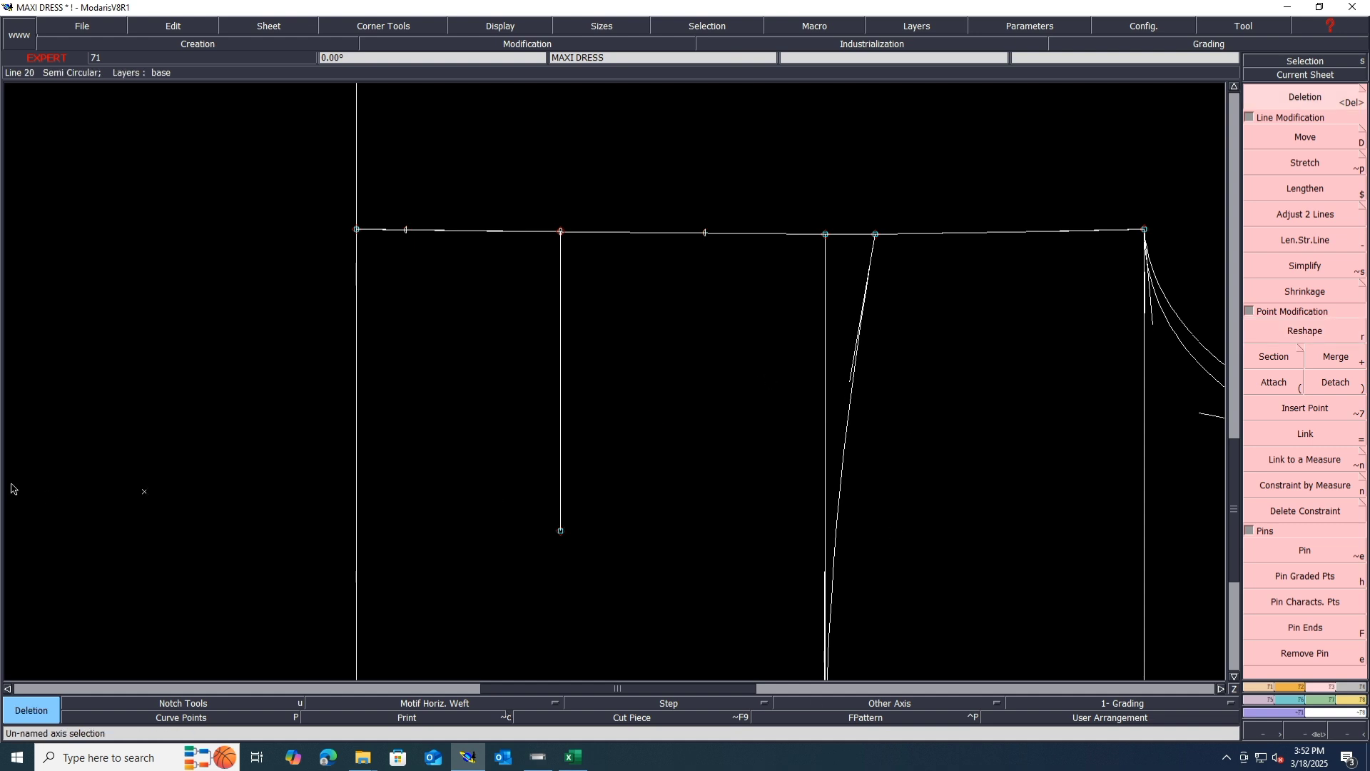
left_click(144, 494)
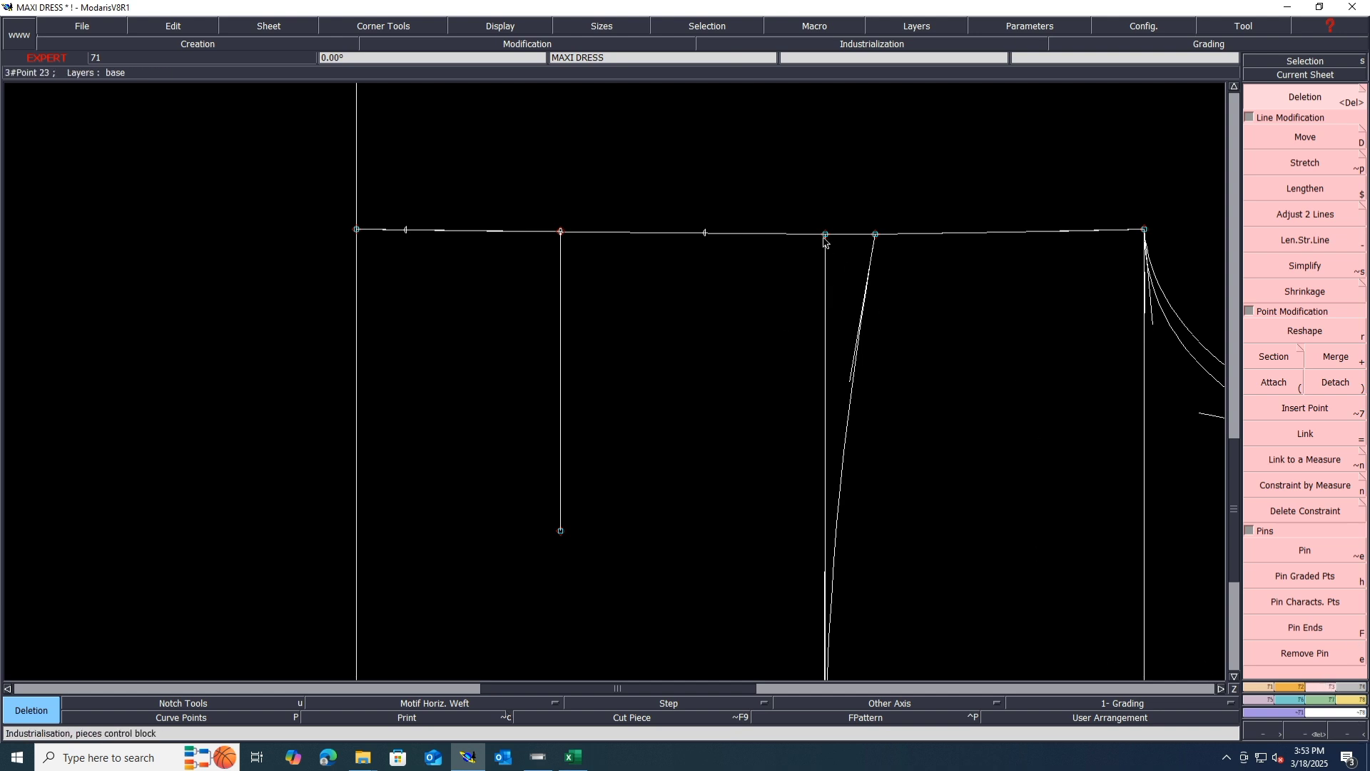
Create a developed point at -15 cm along the vertical line beside the curved waist line, starting from the side seam
key("ctrl+d")
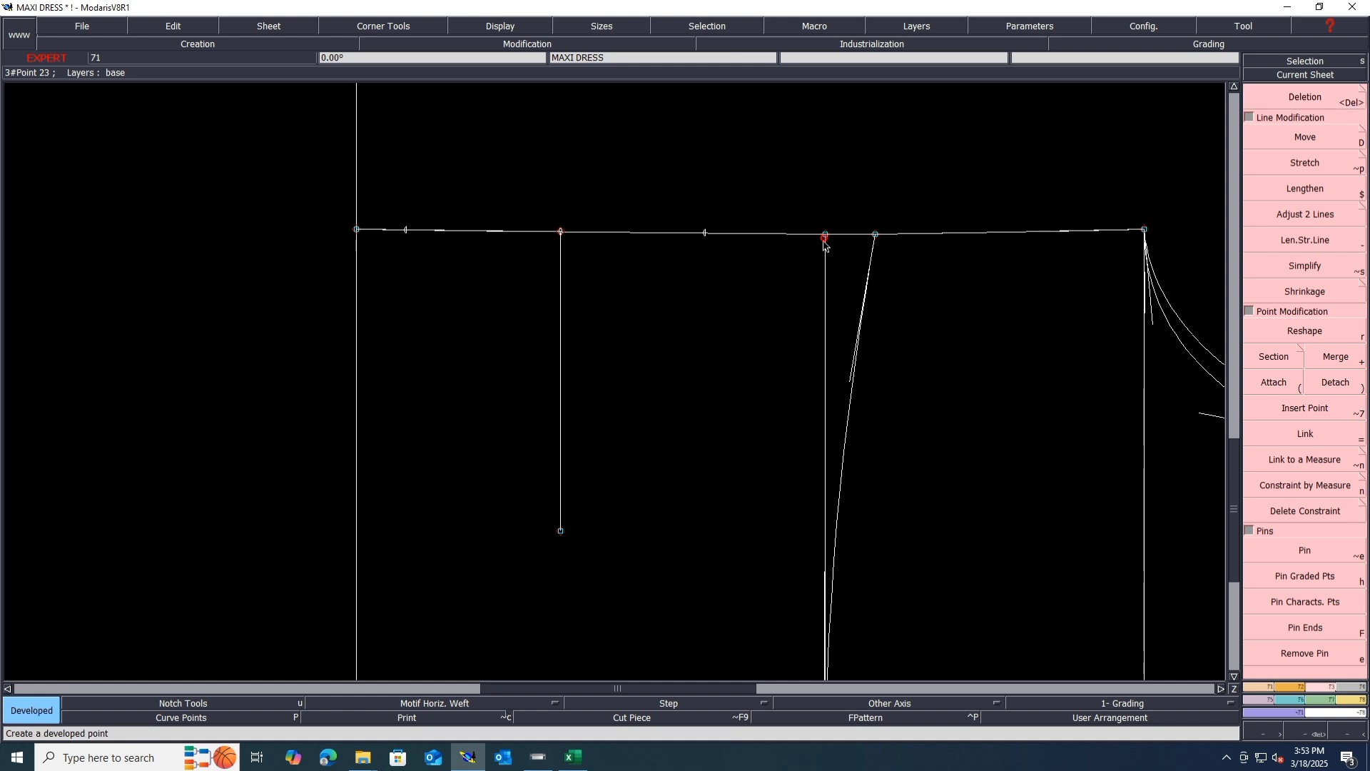
left_click(826, 235)
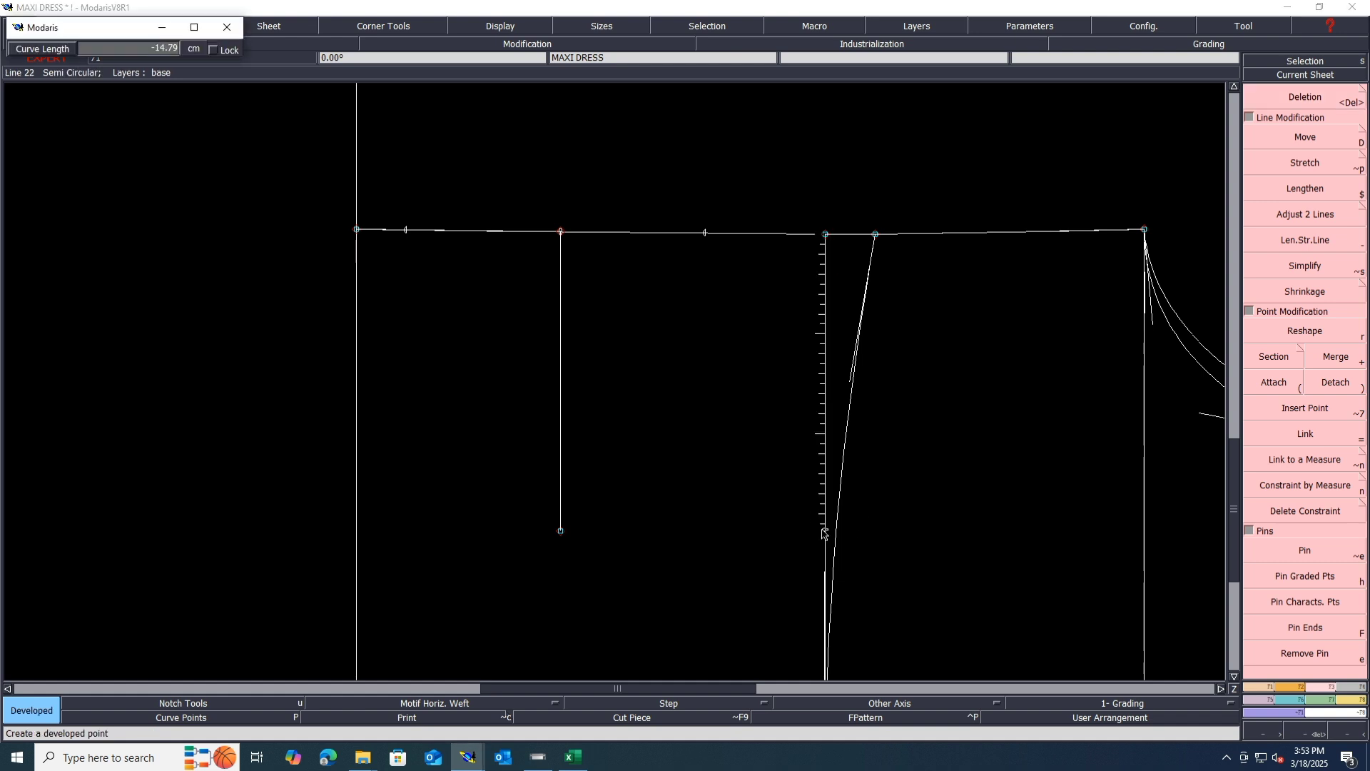
type("-15")
key("Return")
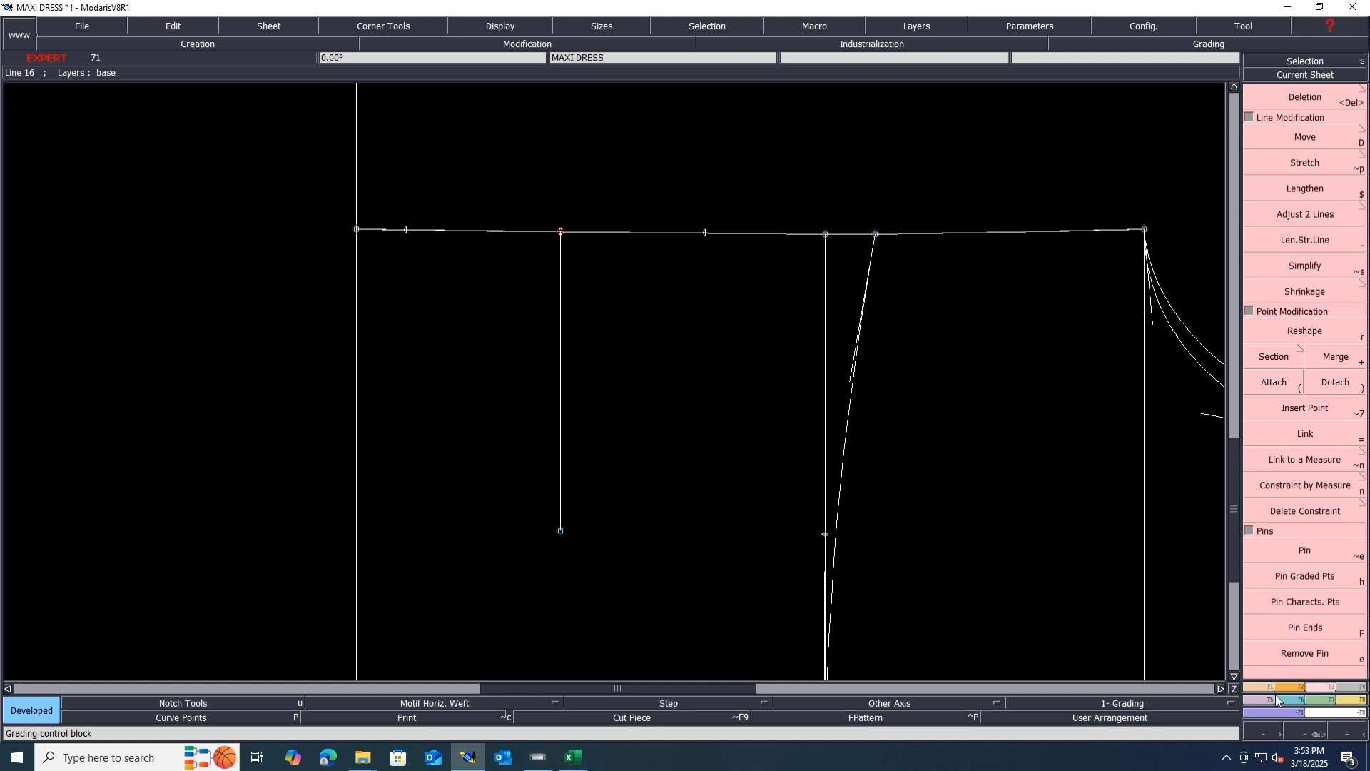
Draw a straight line from the new 15 cm developed point with dx -25 cm and dy 0
left_click(1289, 686)
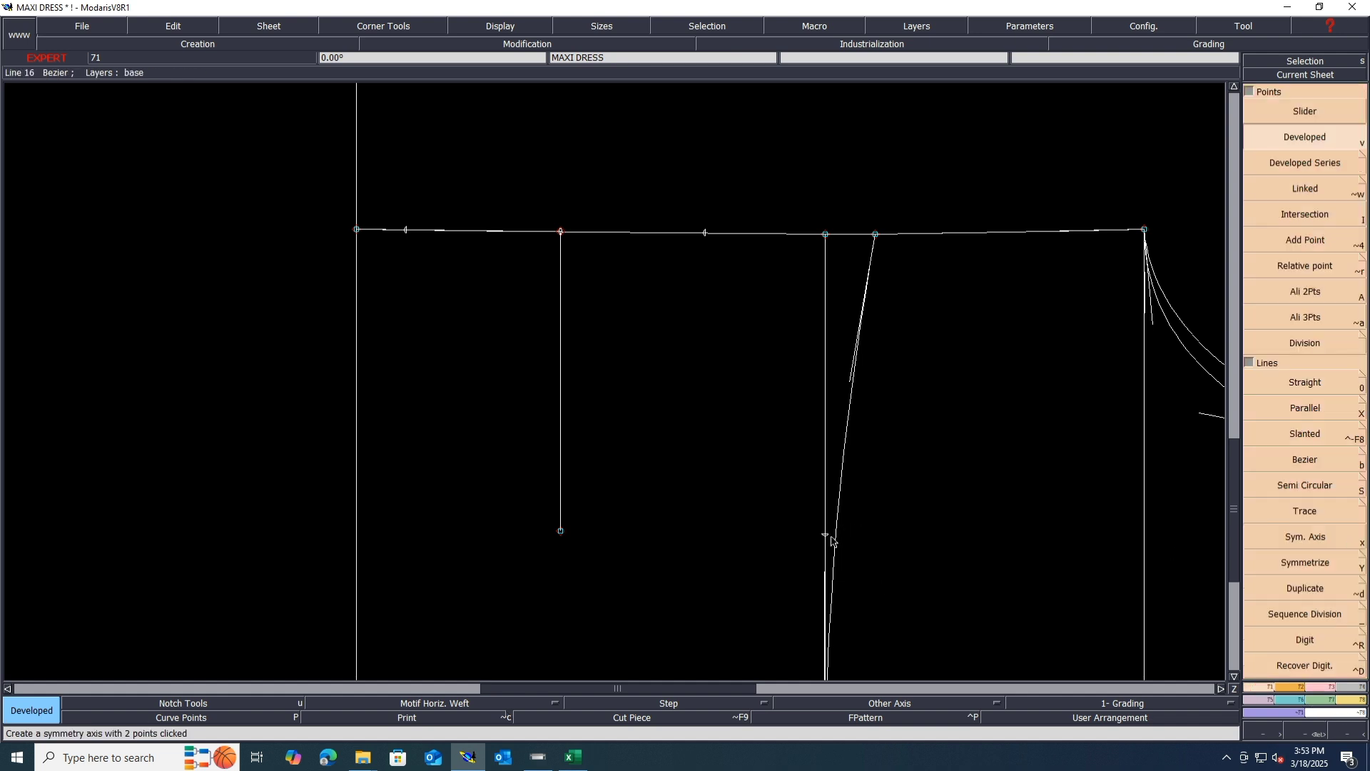
key("0")
left_click(828, 536)
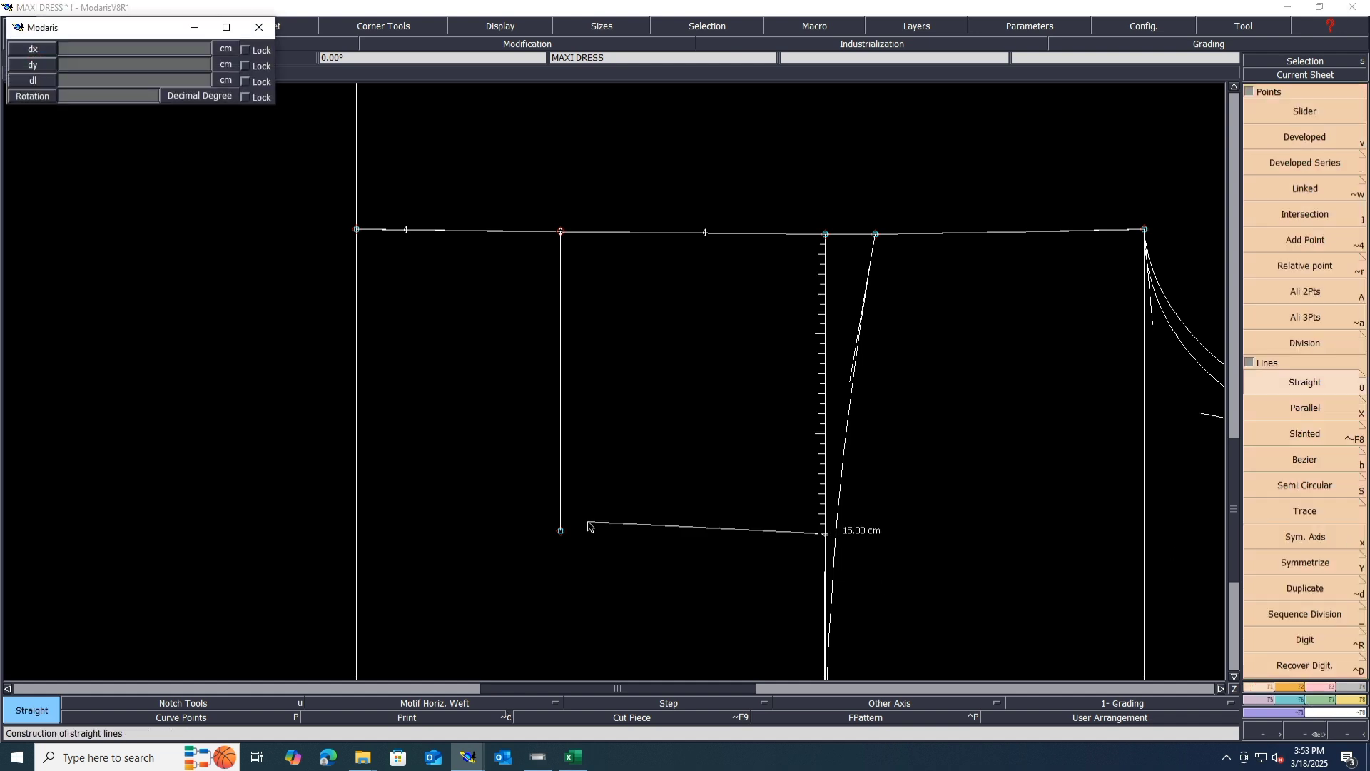
key("Tab")
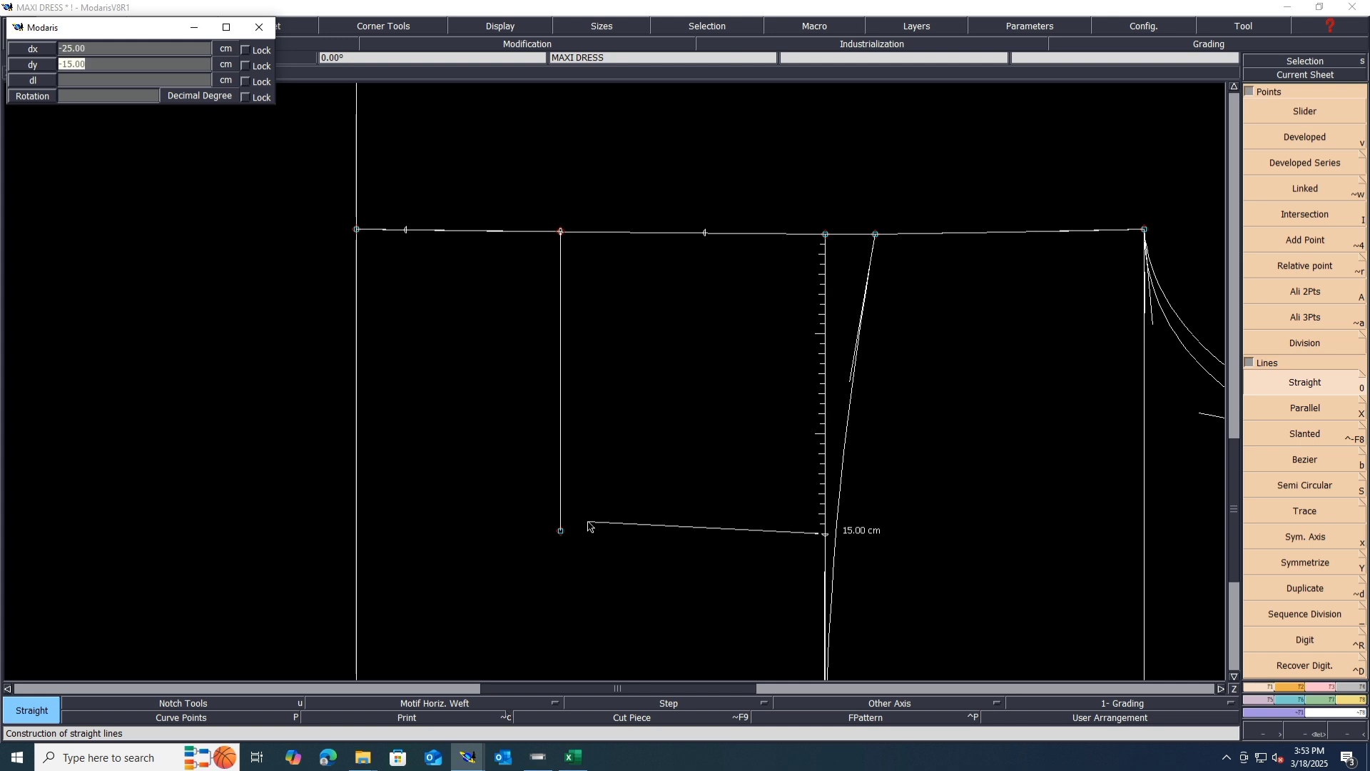
type("0")
key("Return")
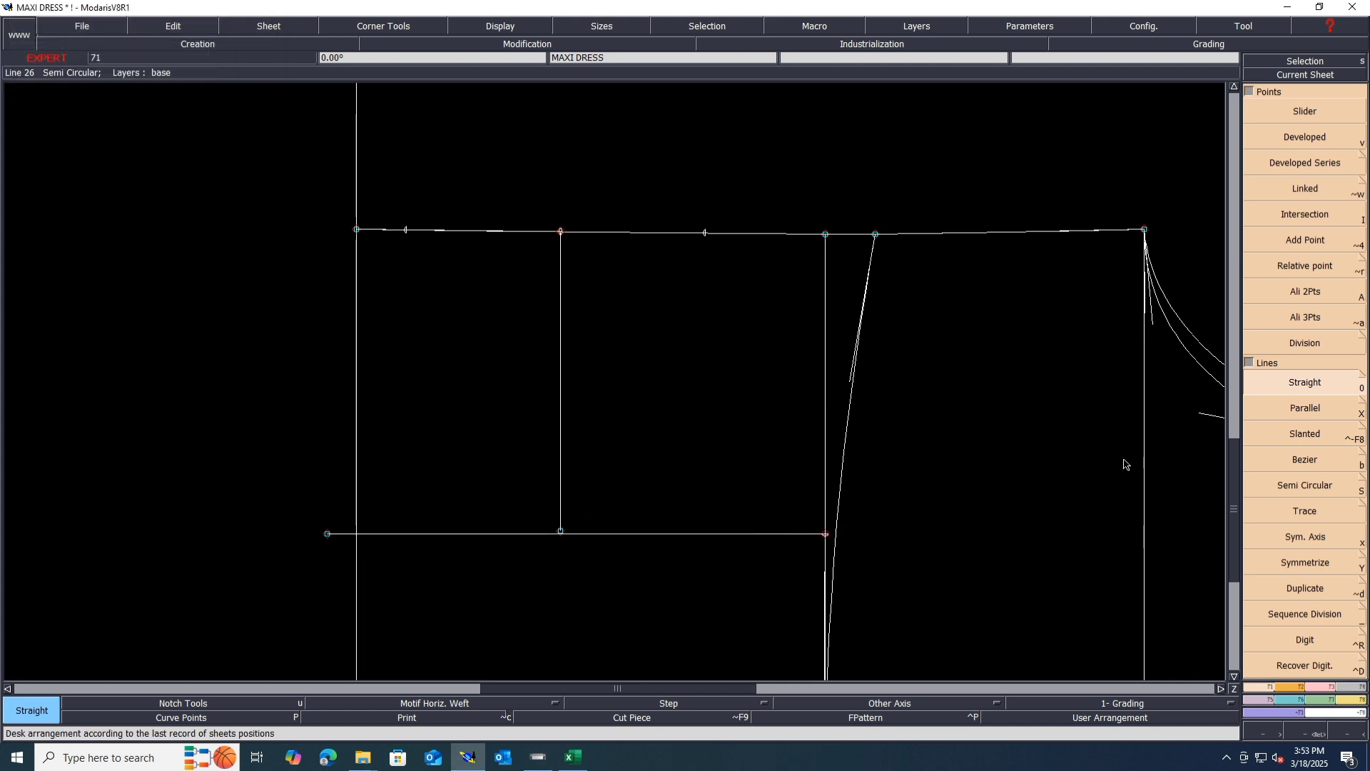
Draw a Bezier line from the side seam's corner point to the free end of the 25 cm straight line
key("b")
left_click(357, 230)
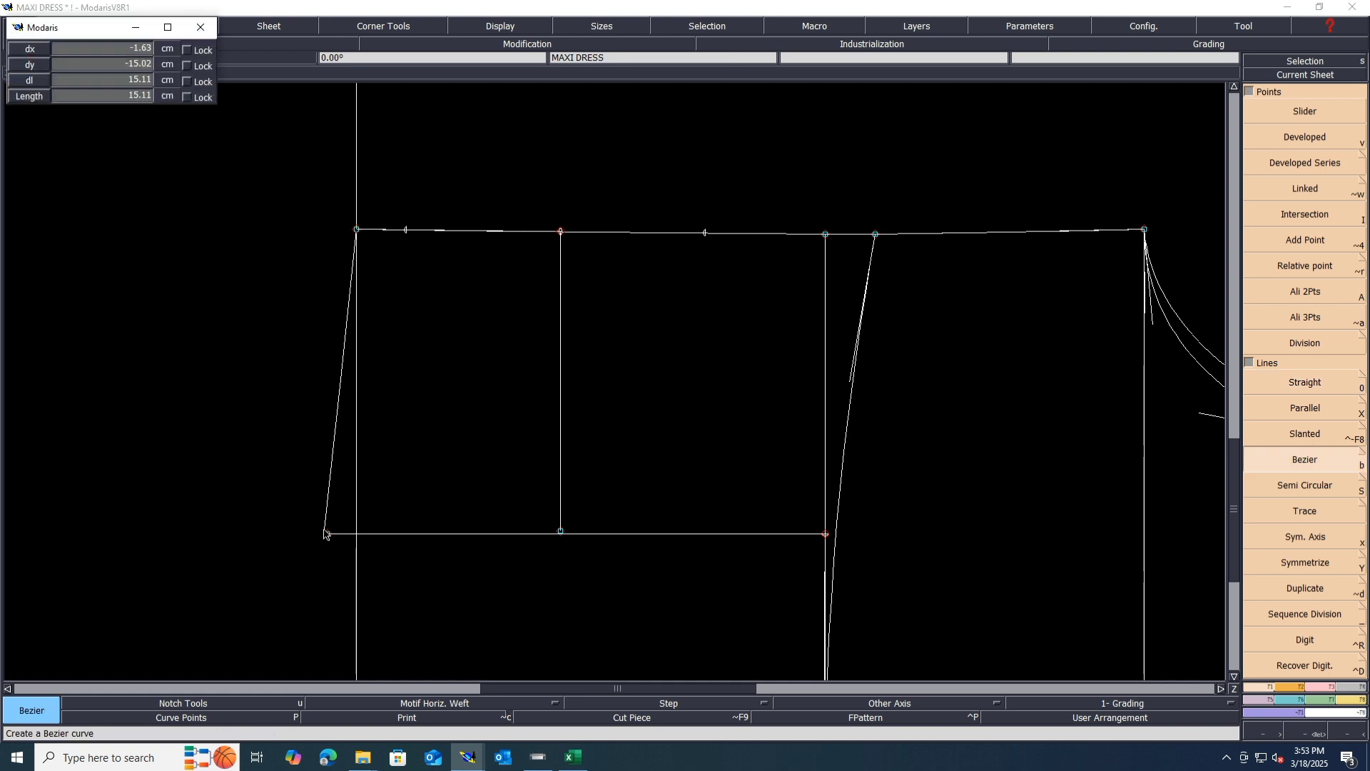
left_click(327, 533)
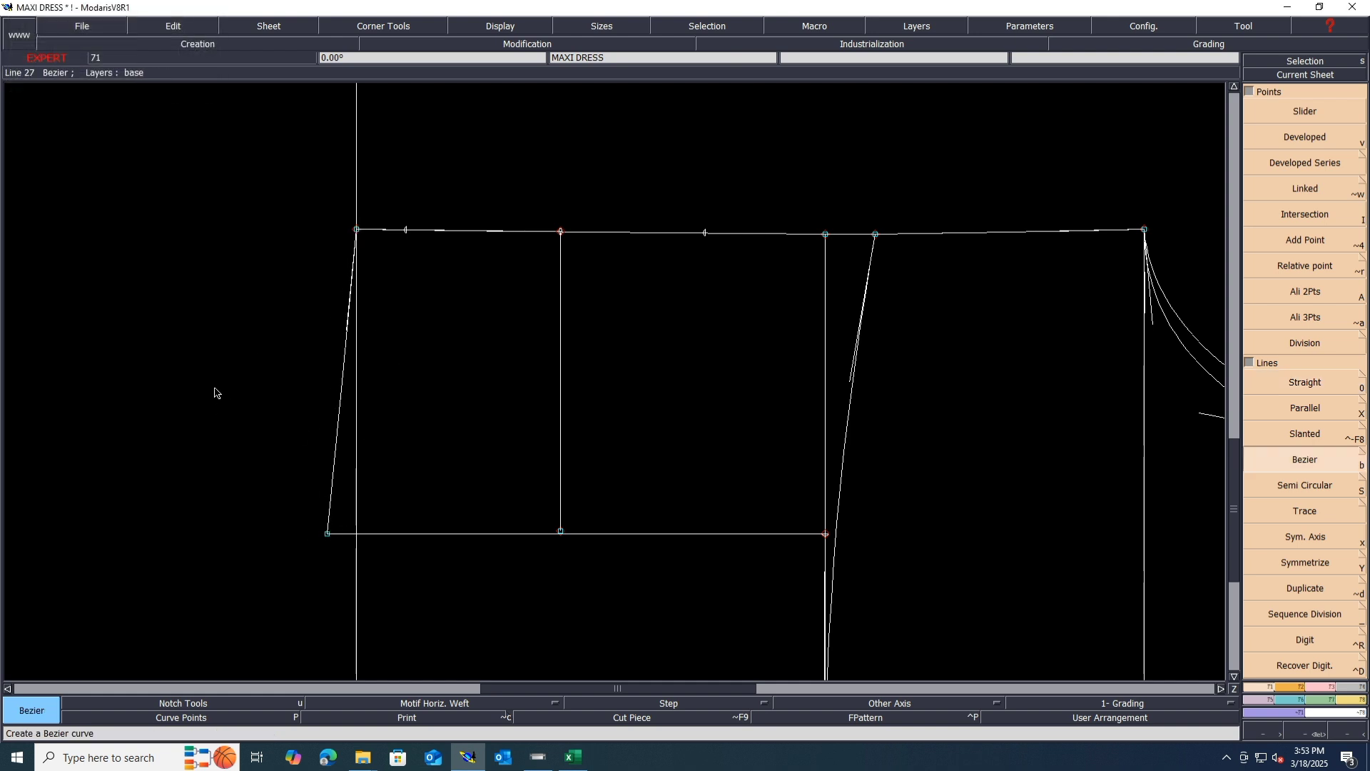
Add notches at the 6 cm and 15 cm developed points on the side seam and orient both into the piece
left_click(1302, 691)
left_click(1306, 113)
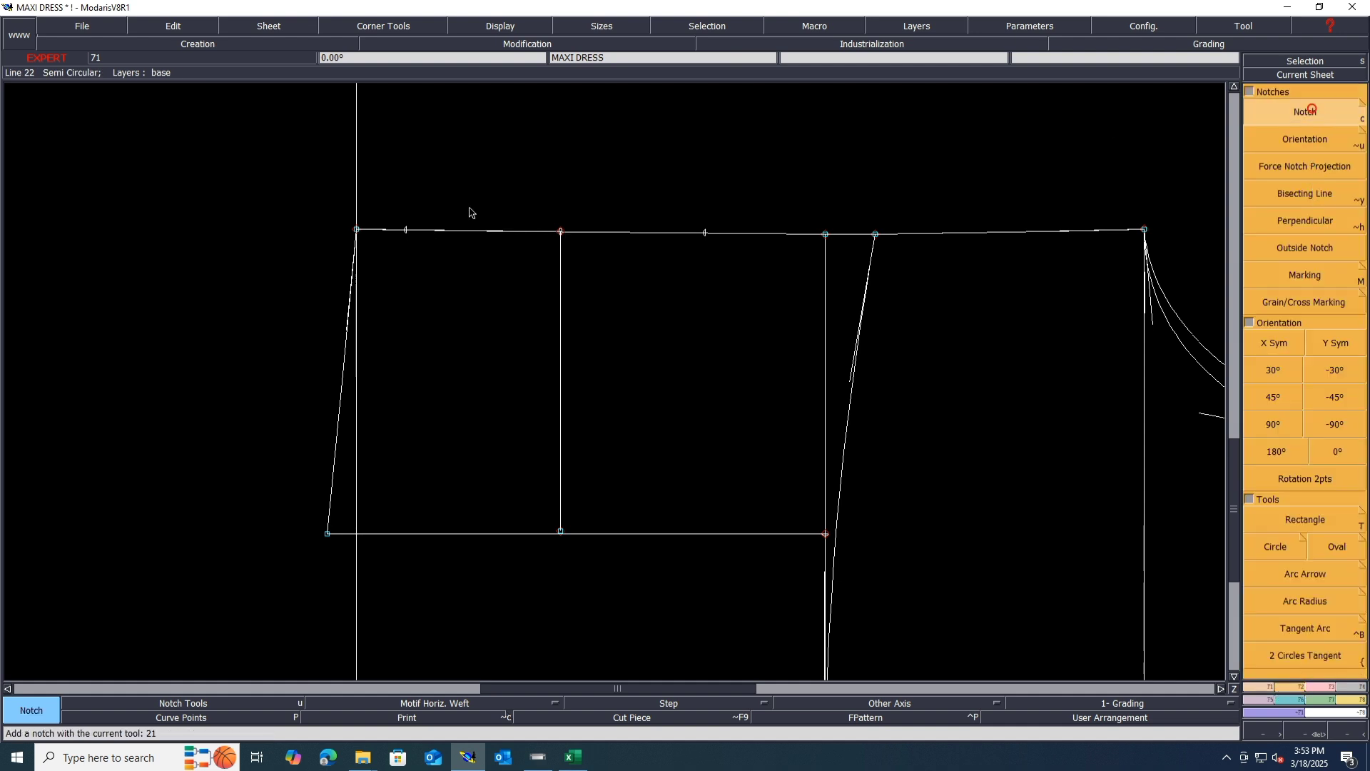
left_click(406, 230)
left_click(706, 233)
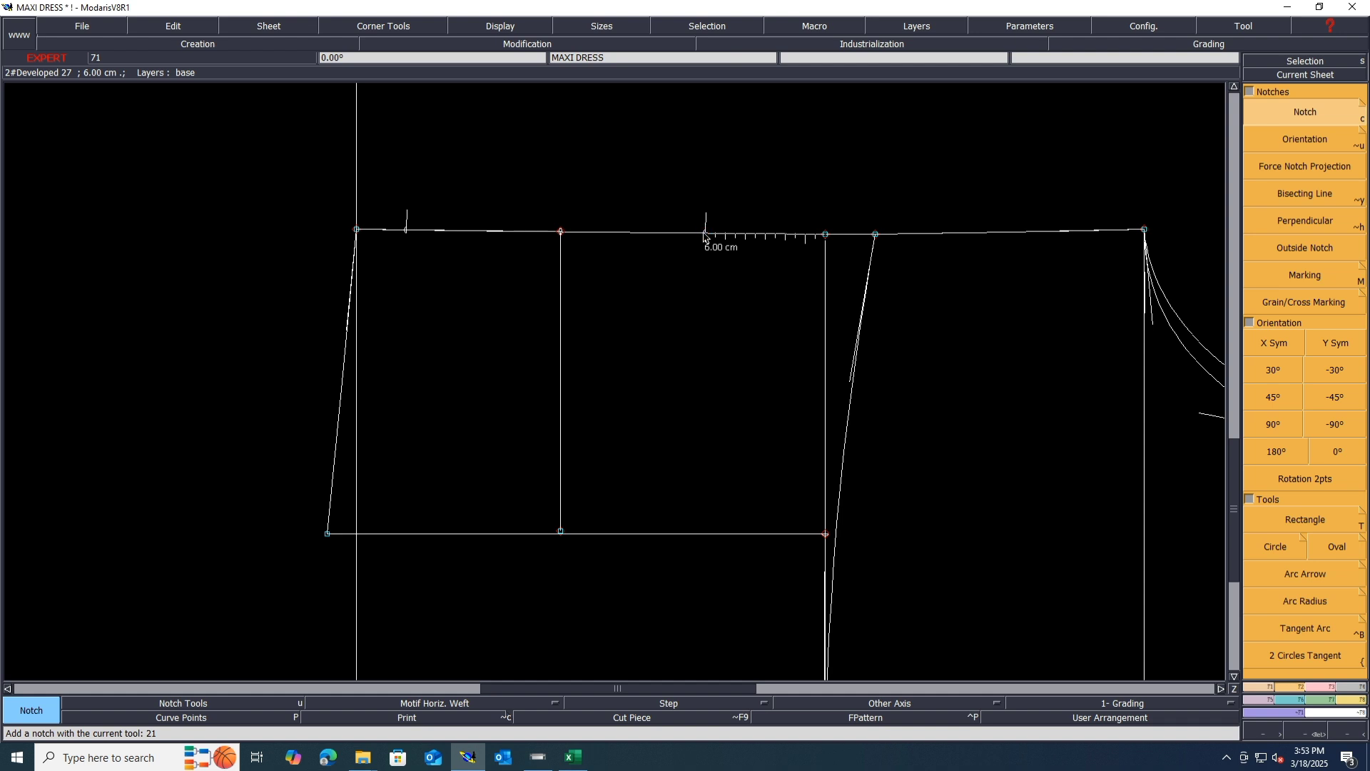
key("shift+u")
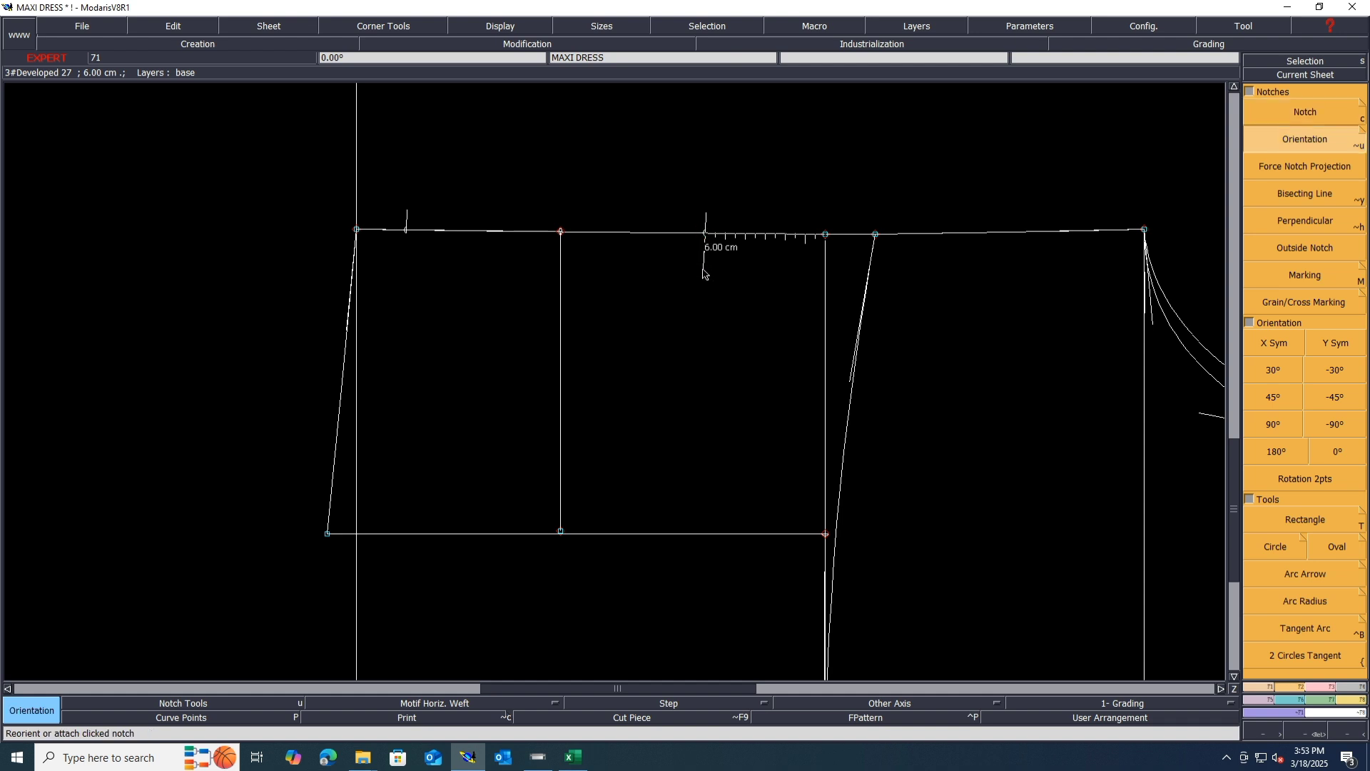
left_click(705, 275)
left_click(406, 232)
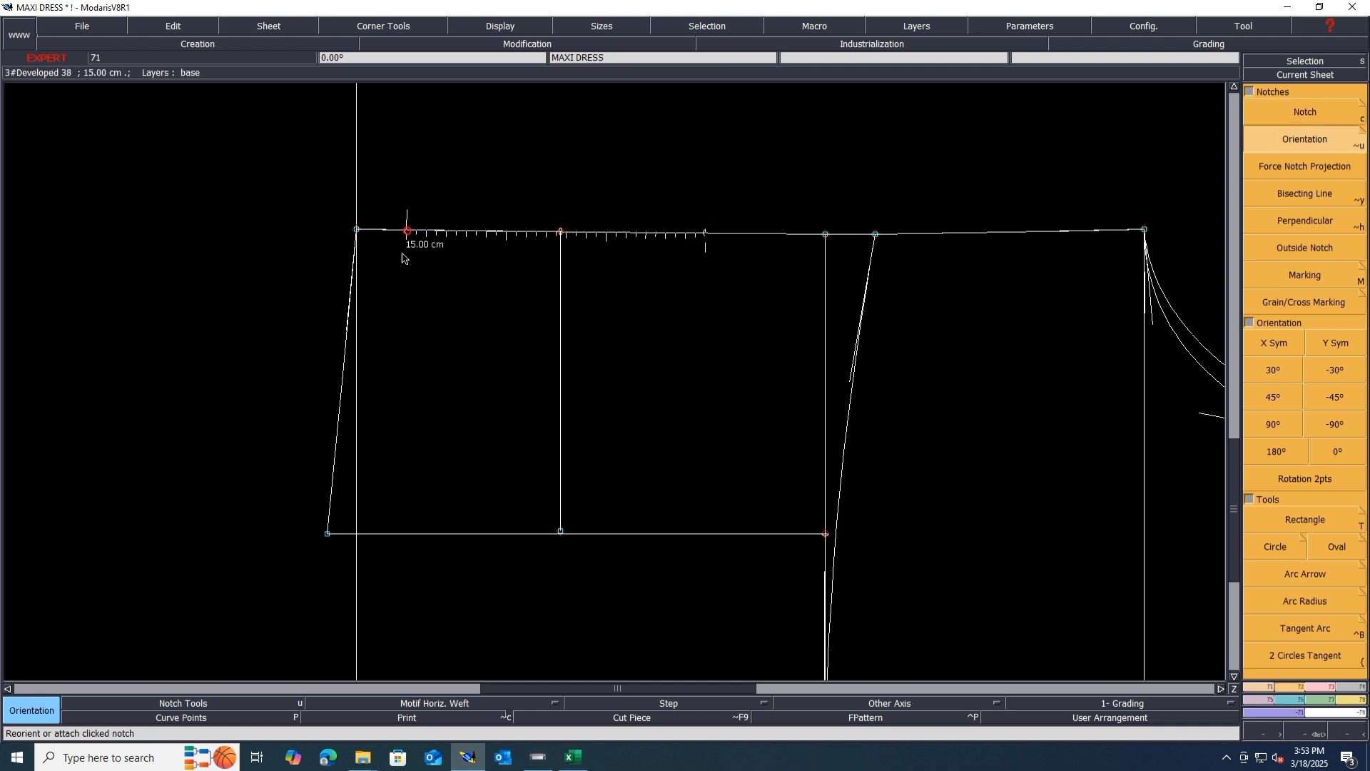
left_click(413, 276)
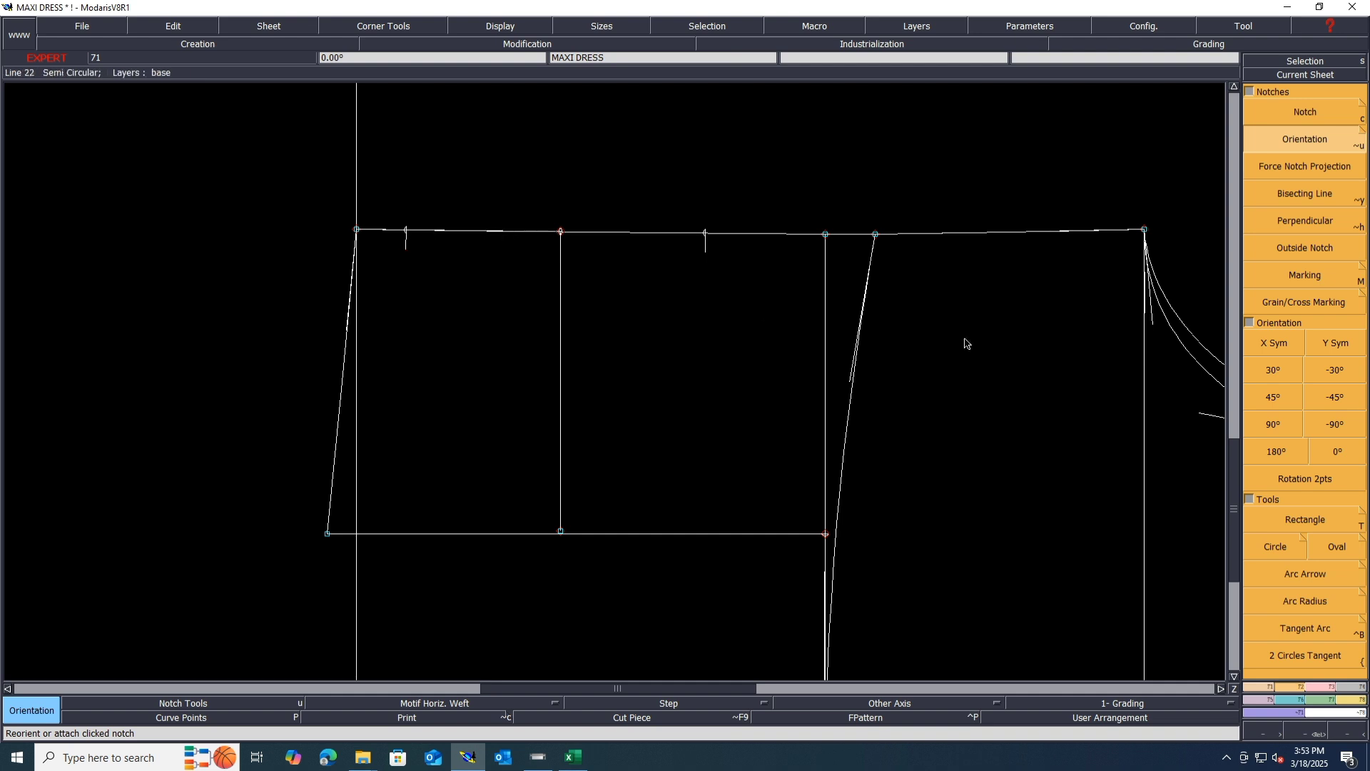
Reshape the Bezier side of the pocket into a smooth curve running almost vertically into the straight line's end, and pin the graded points
left_click(1315, 687)
left_click(1304, 335)
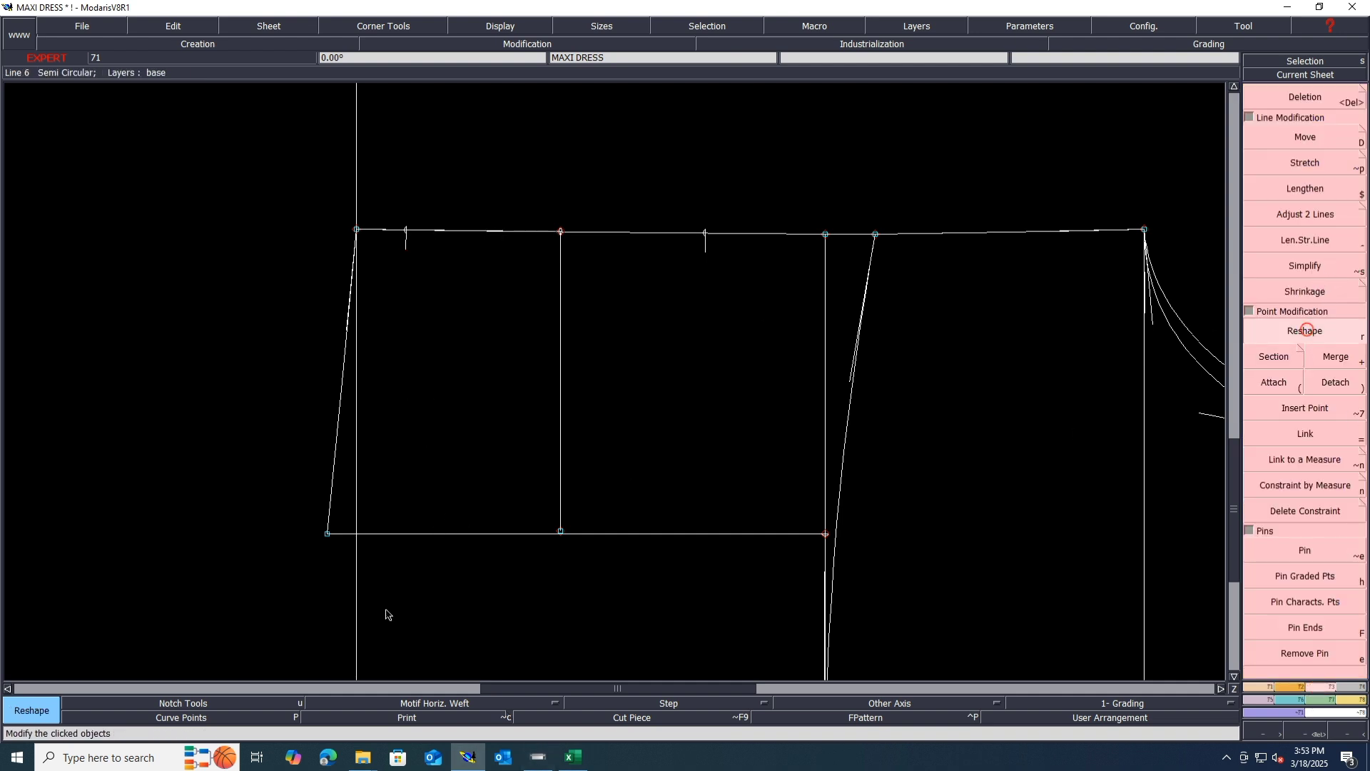
left_click(333, 472)
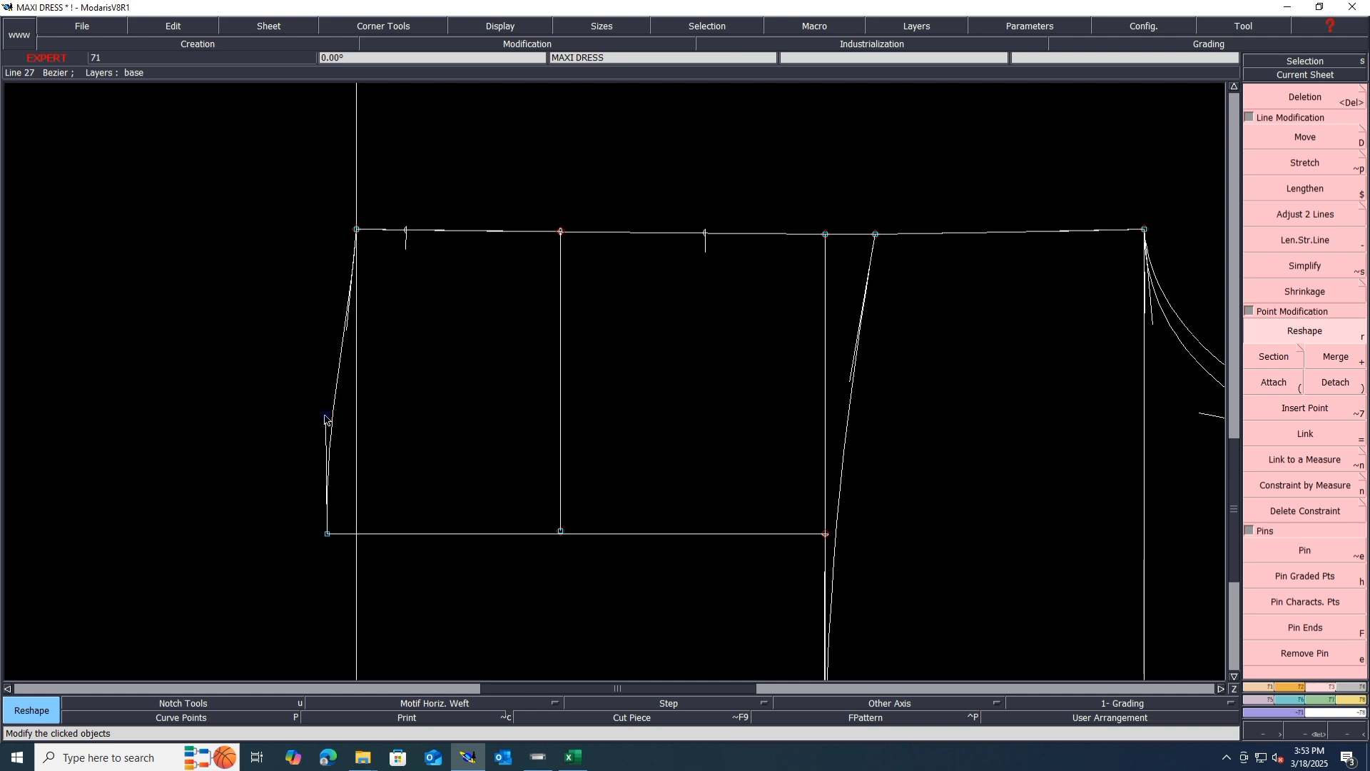
left_click(327, 411)
left_click(325, 409)
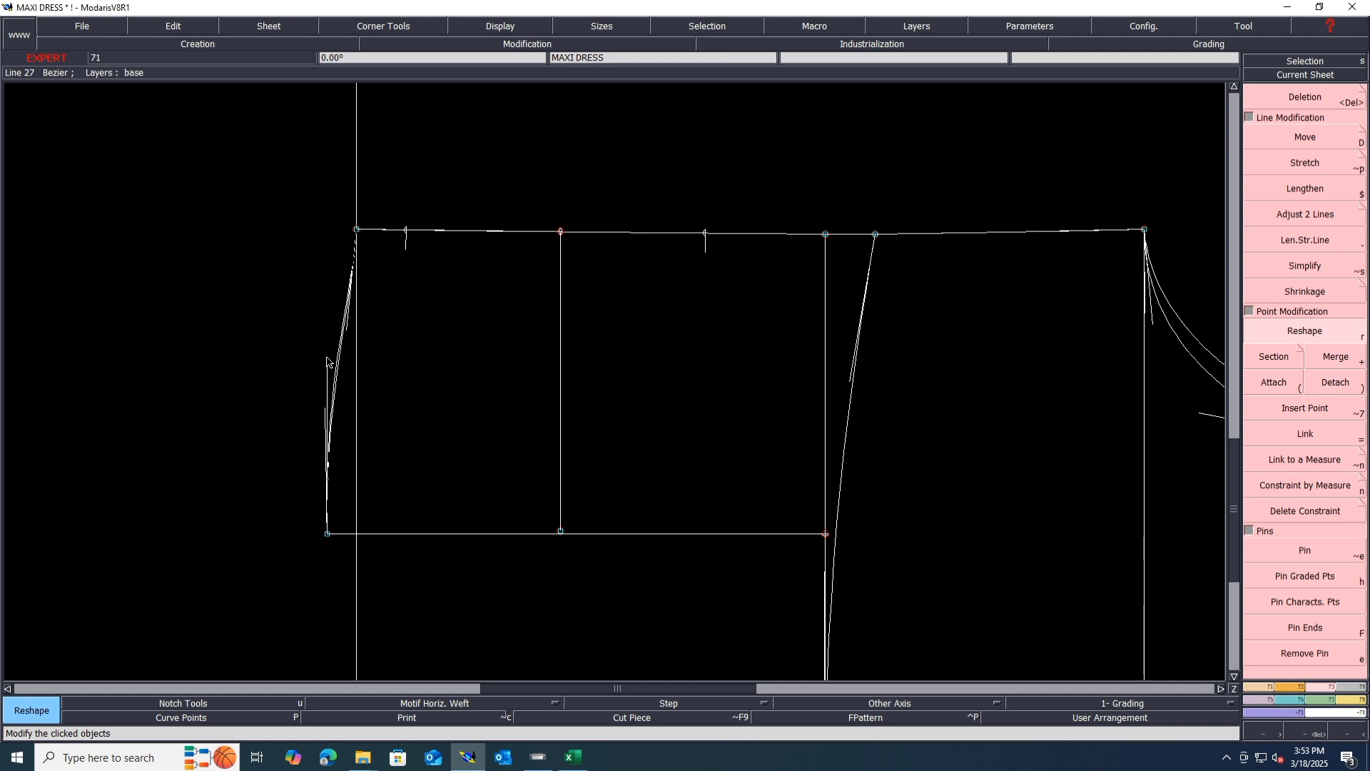
left_click(327, 356)
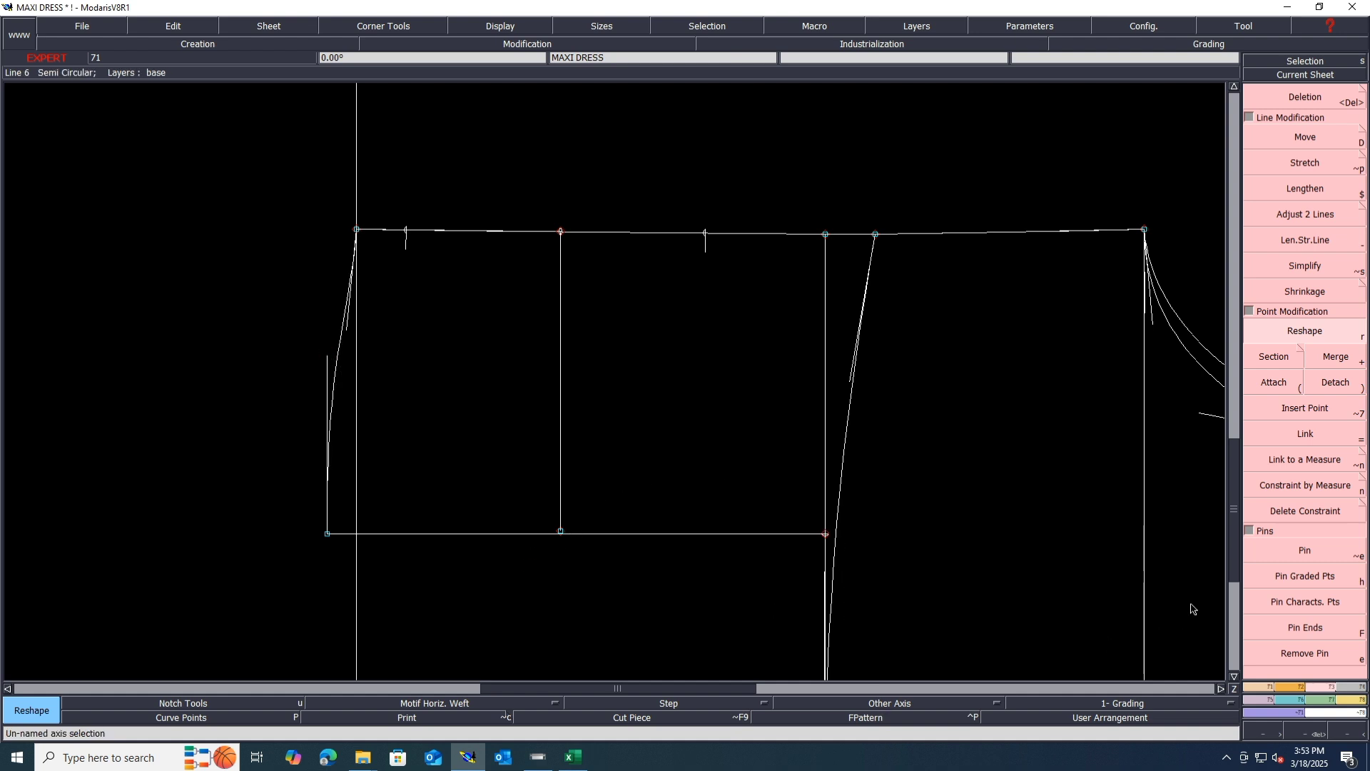
left_click(1325, 578)
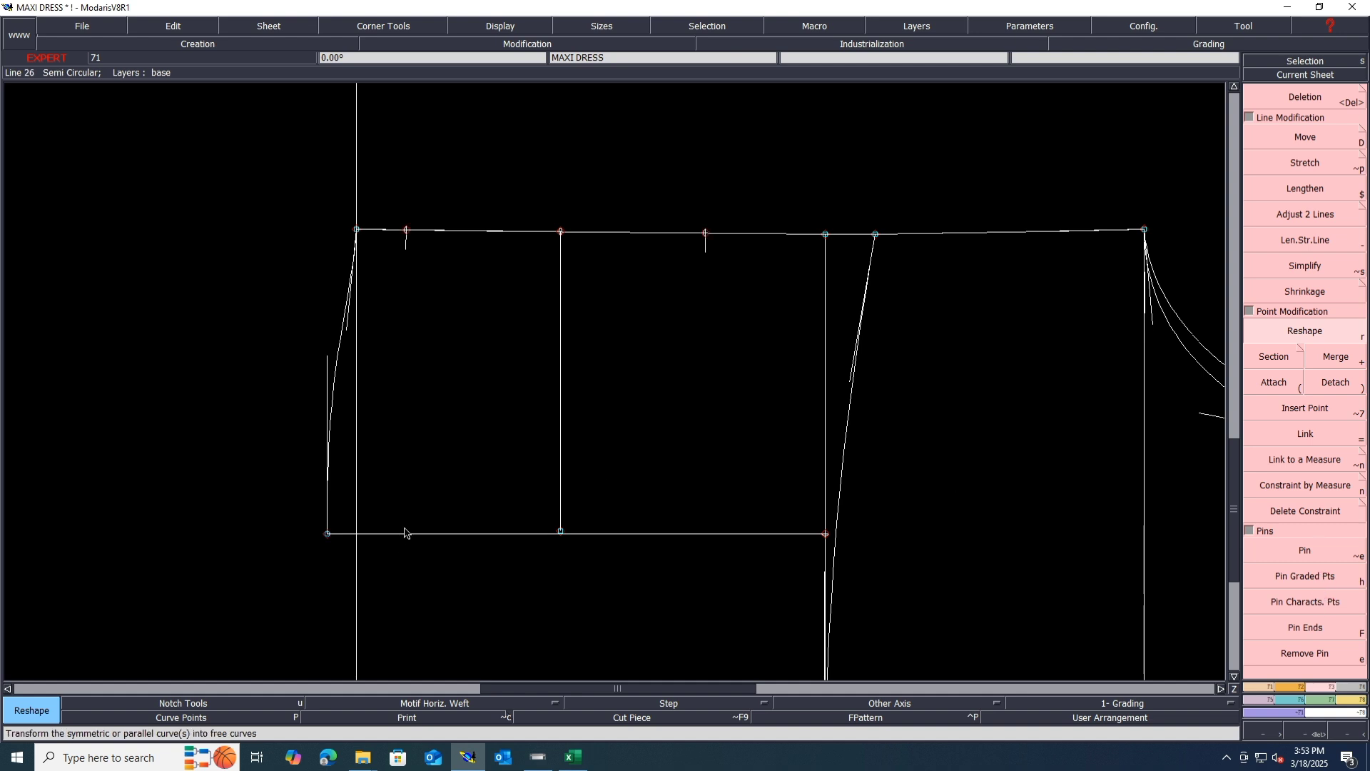
Save the MAXI DRESS model in its save directory and continue past the anomalies warning
key("ctrl+s")
left_click(581, 462)
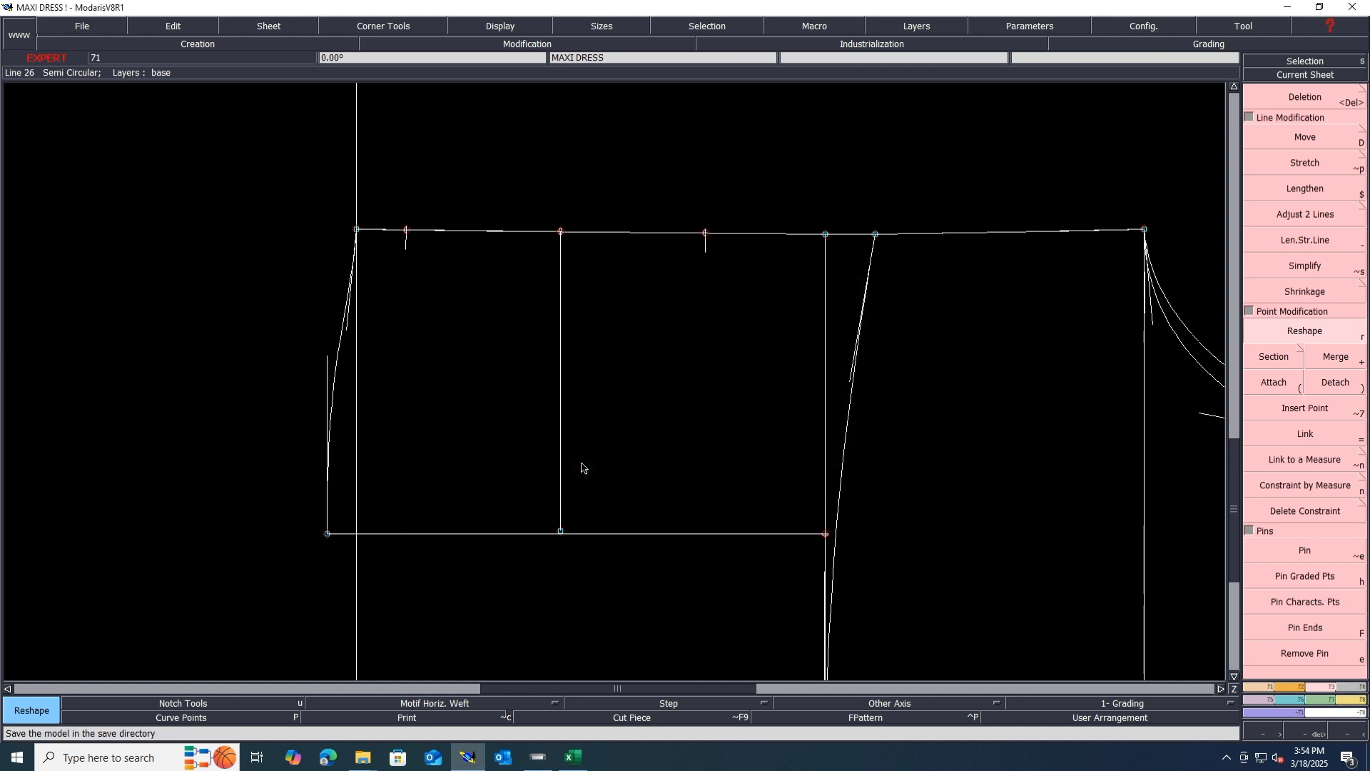
key("ctrl+s")
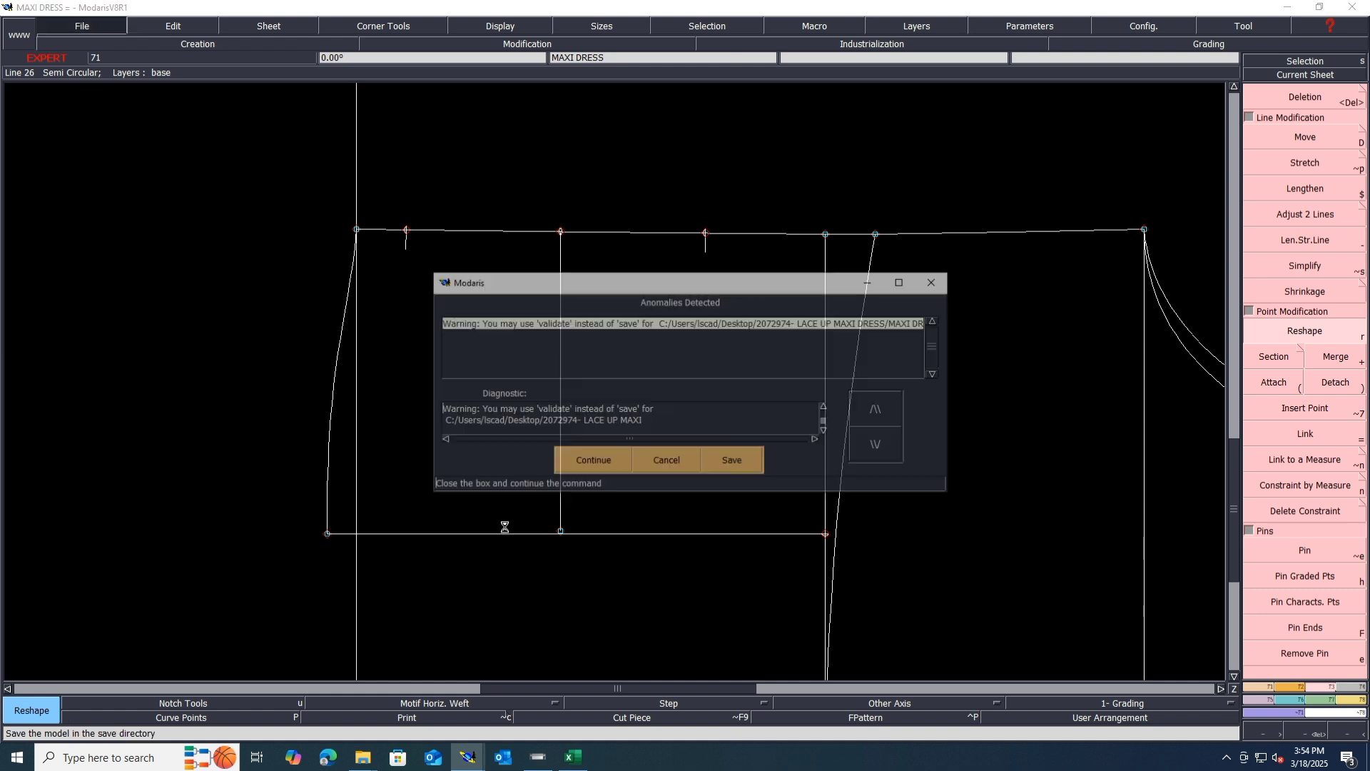
left_click(578, 475)
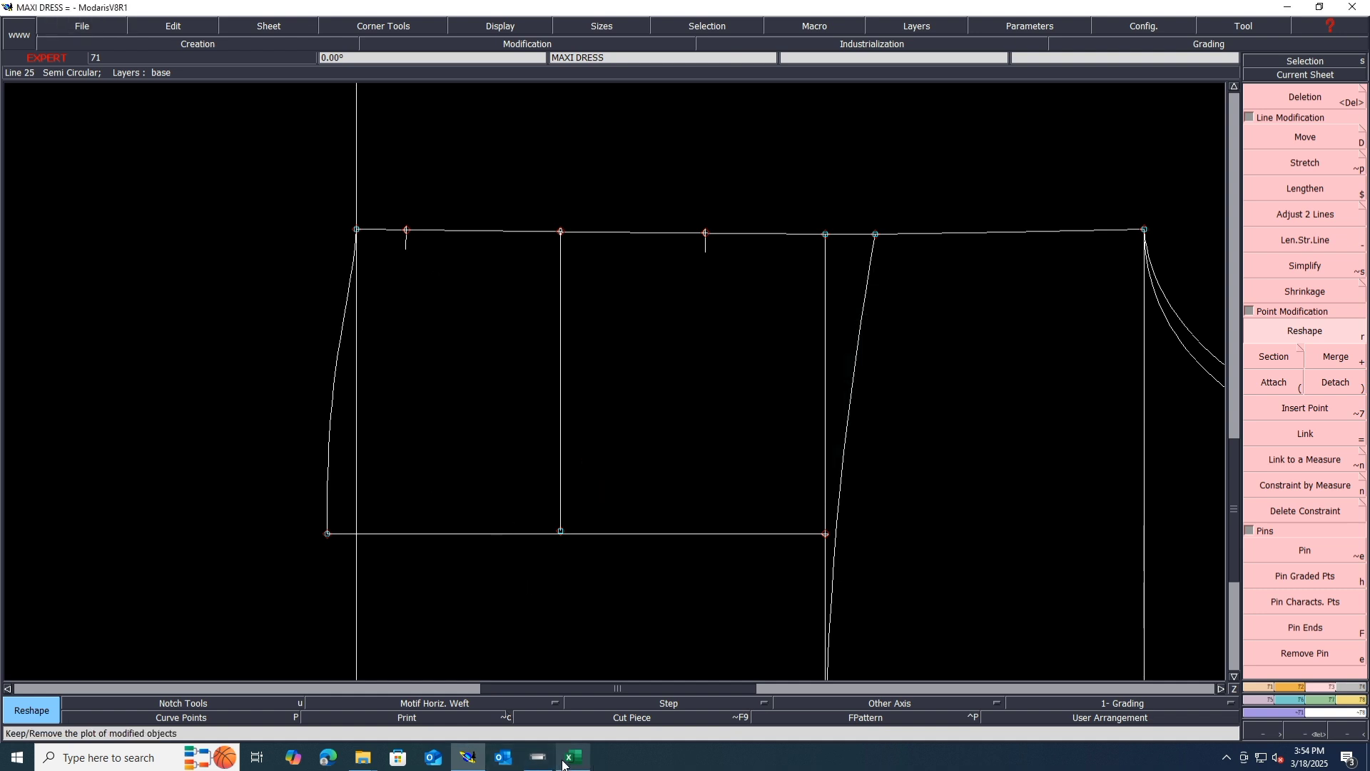
Switch to the Excel spec sheet, fill the FRONT YOKE LENGTH row with yellow, and return to Modaris
left_click(564, 764)
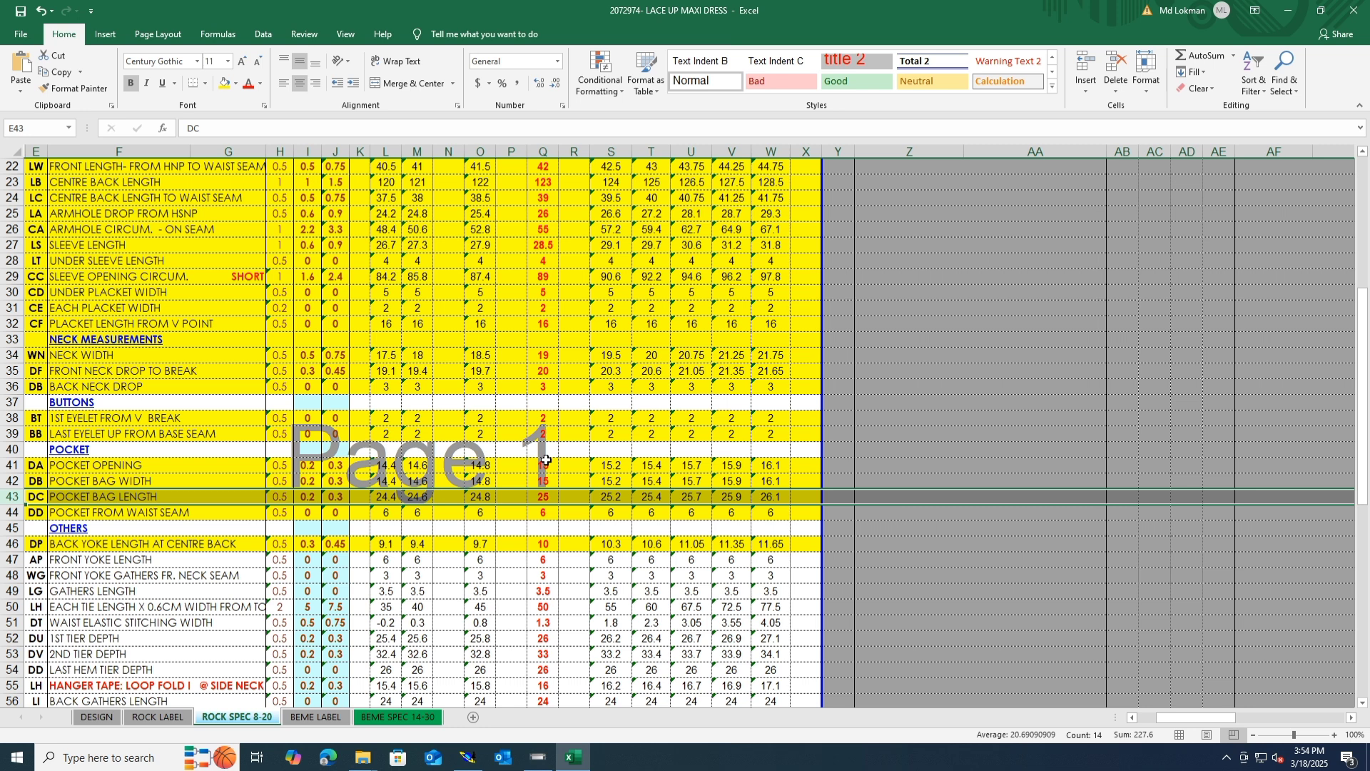
scroll(546, 460, "down", 2)
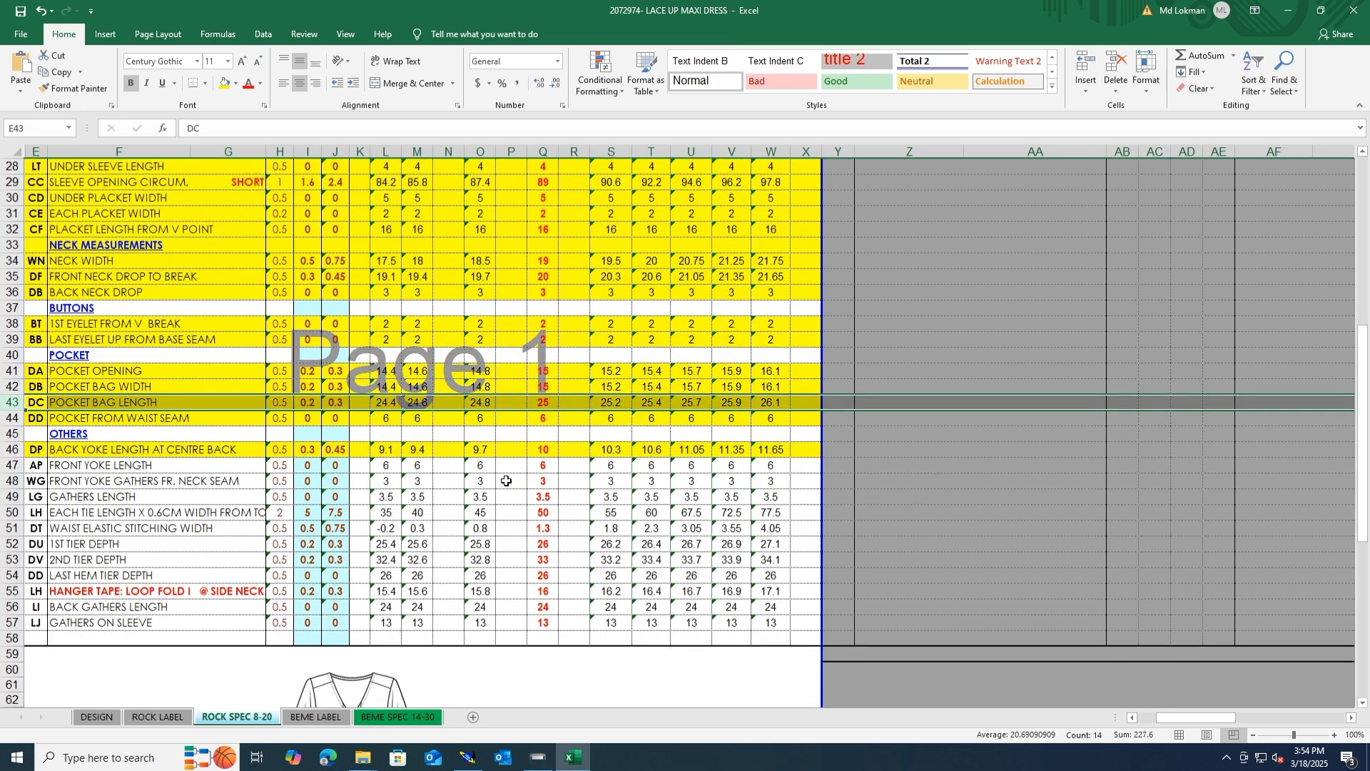
left_click(13, 466)
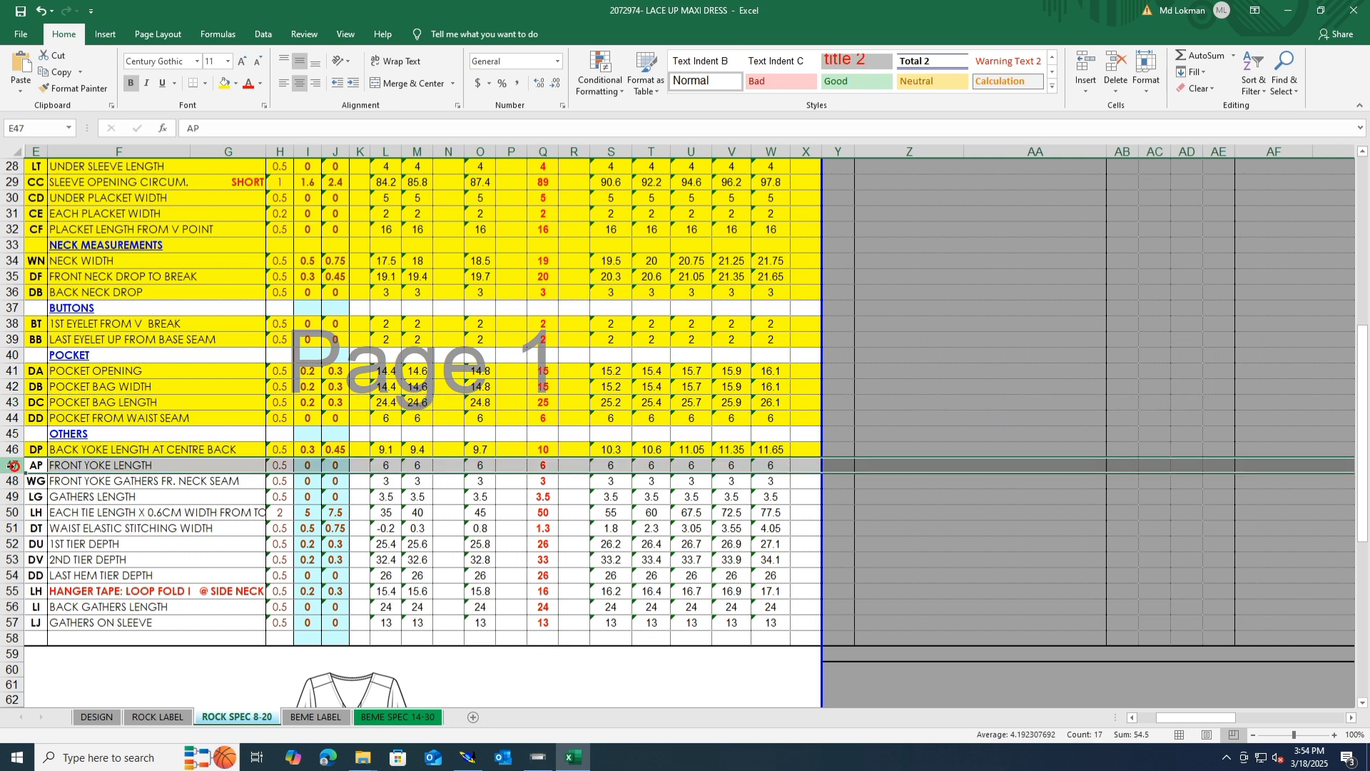
left_click(224, 83)
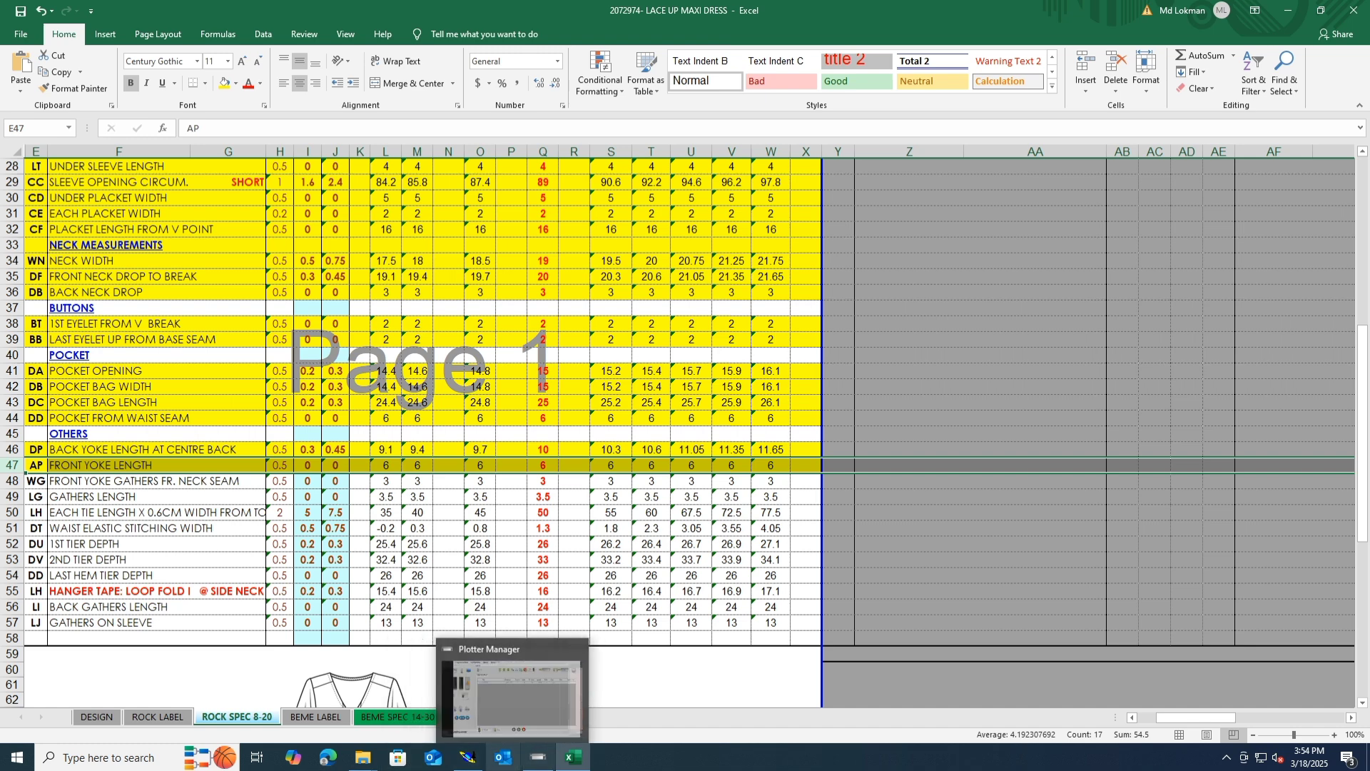
mouse_move(456, 768)
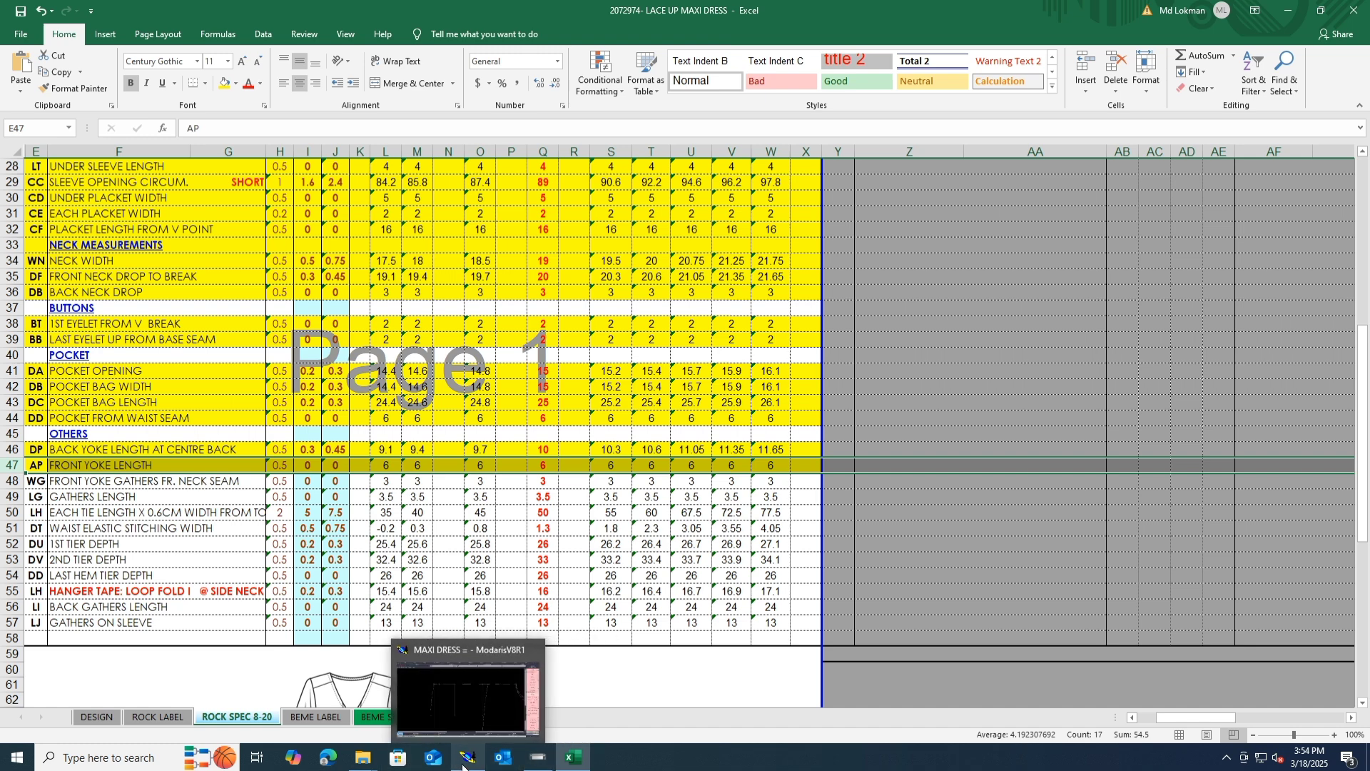
left_click(464, 764)
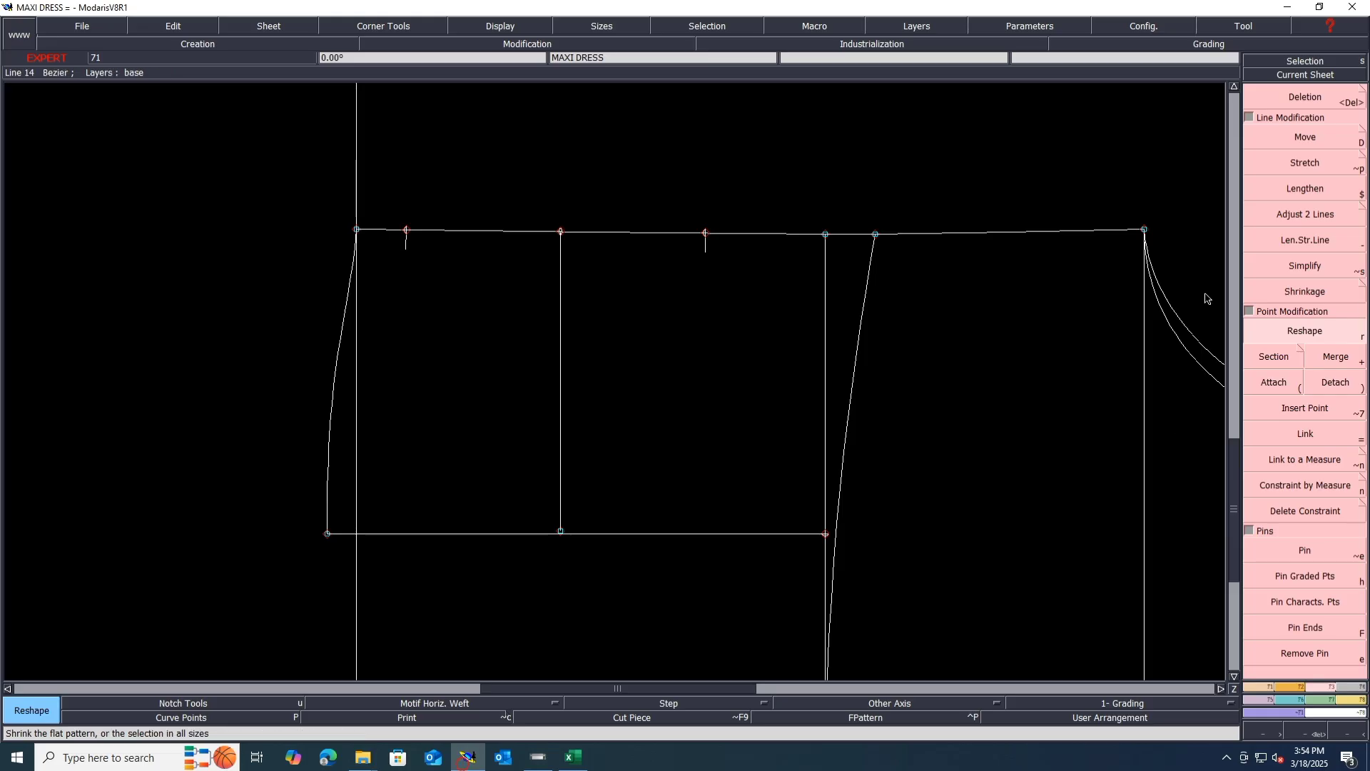
Delete the innermost of the three parallel shoulder lines
scroll(314, 442, "down", 3)
scroll(587, 444, "up", 3)
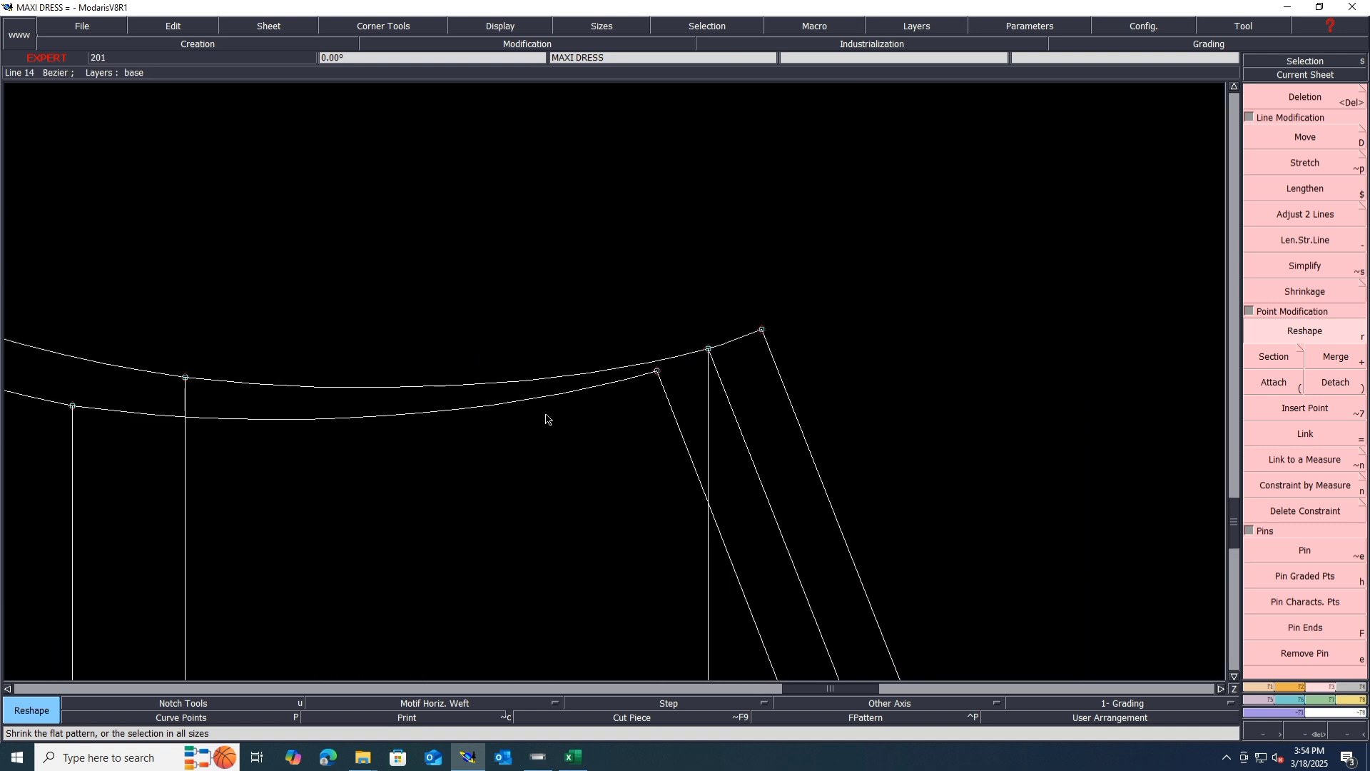
scroll(631, 352, "down", 1)
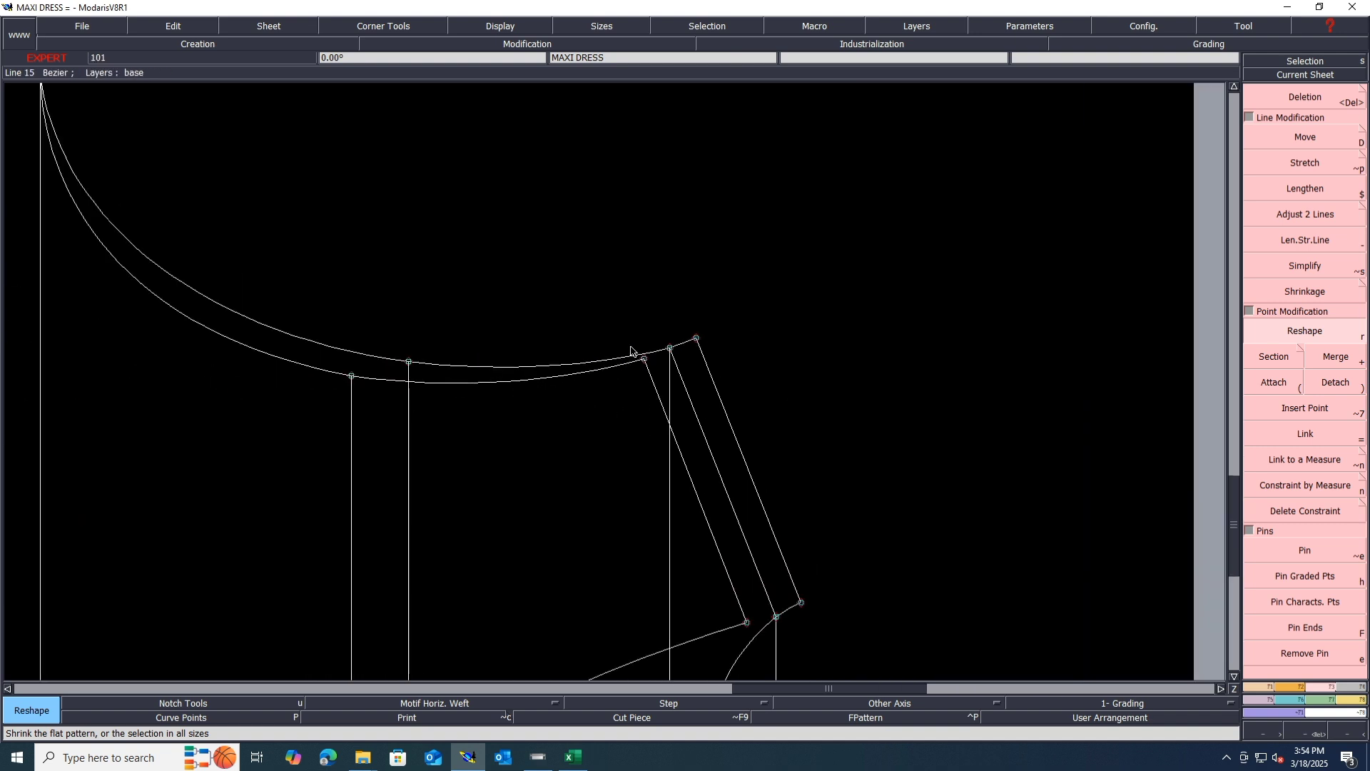
key("Delete")
left_click(724, 568)
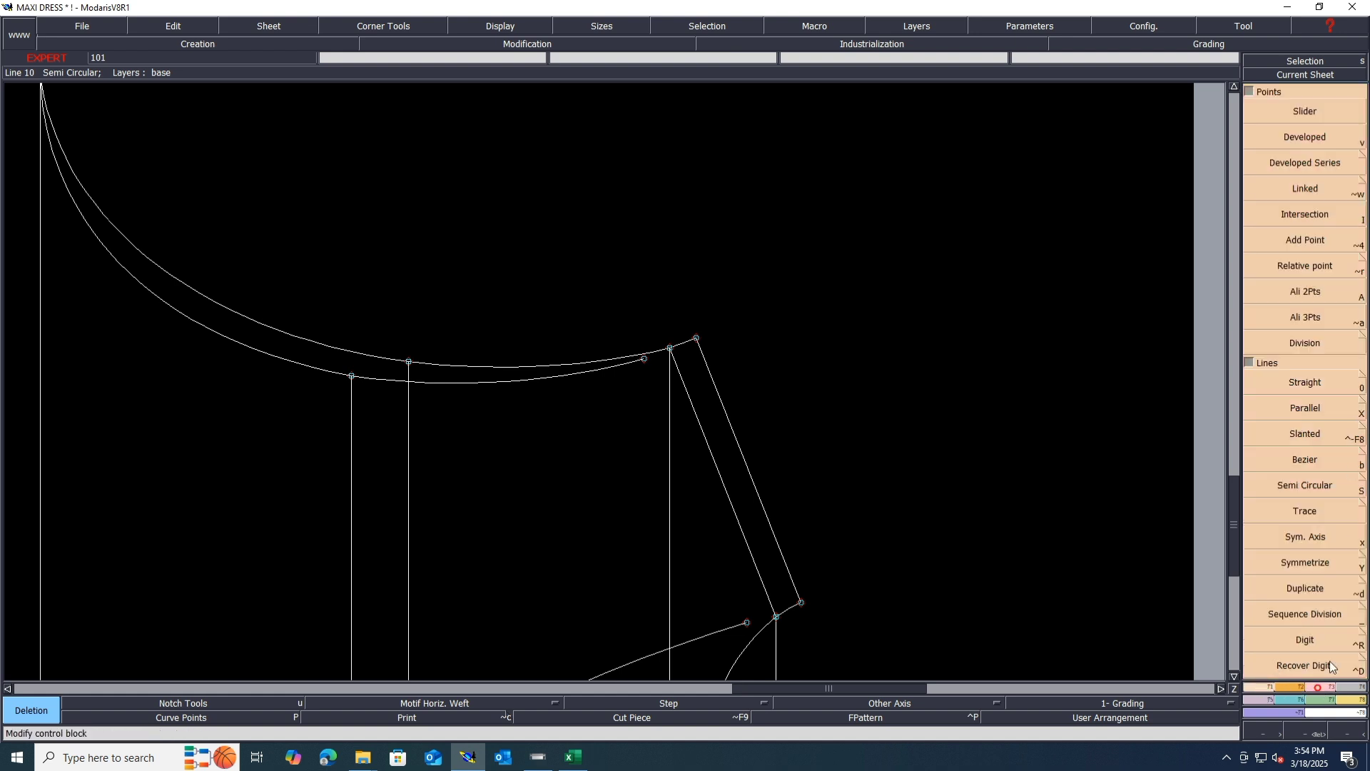
Keep the plot of modified objects and attach the loose ends of the front neckline and lower armhole curves to the remaining inner shoulder line's ends
left_click(1279, 384)
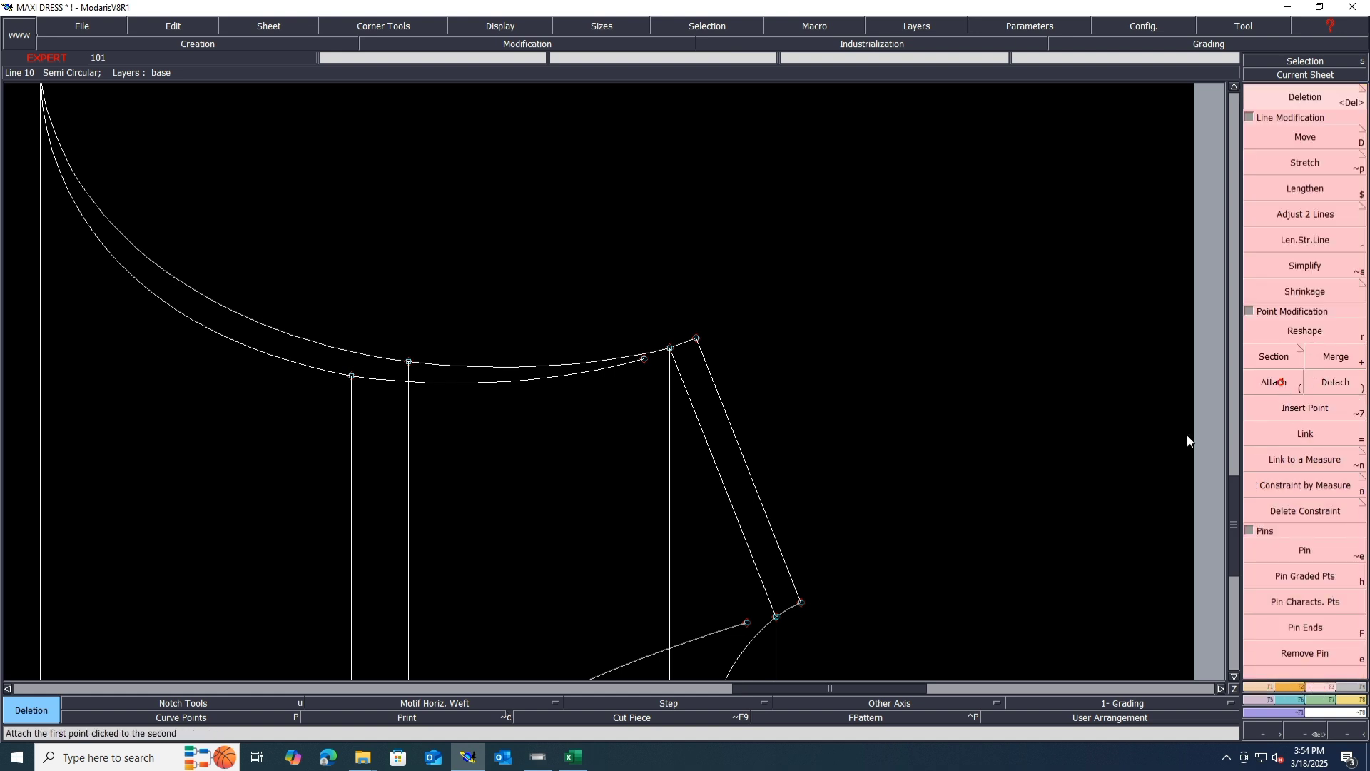
left_click(421, 724)
left_click(746, 623)
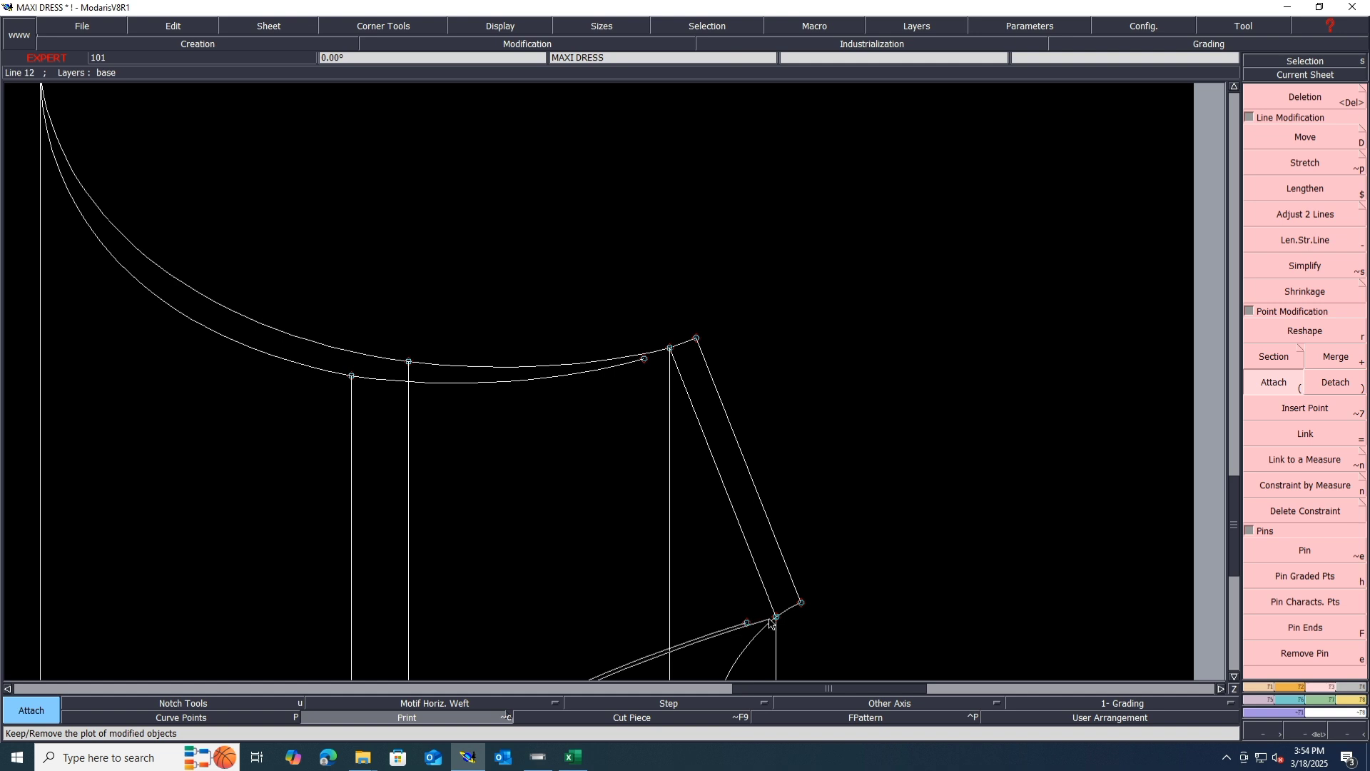
left_click(645, 360)
left_click(670, 349)
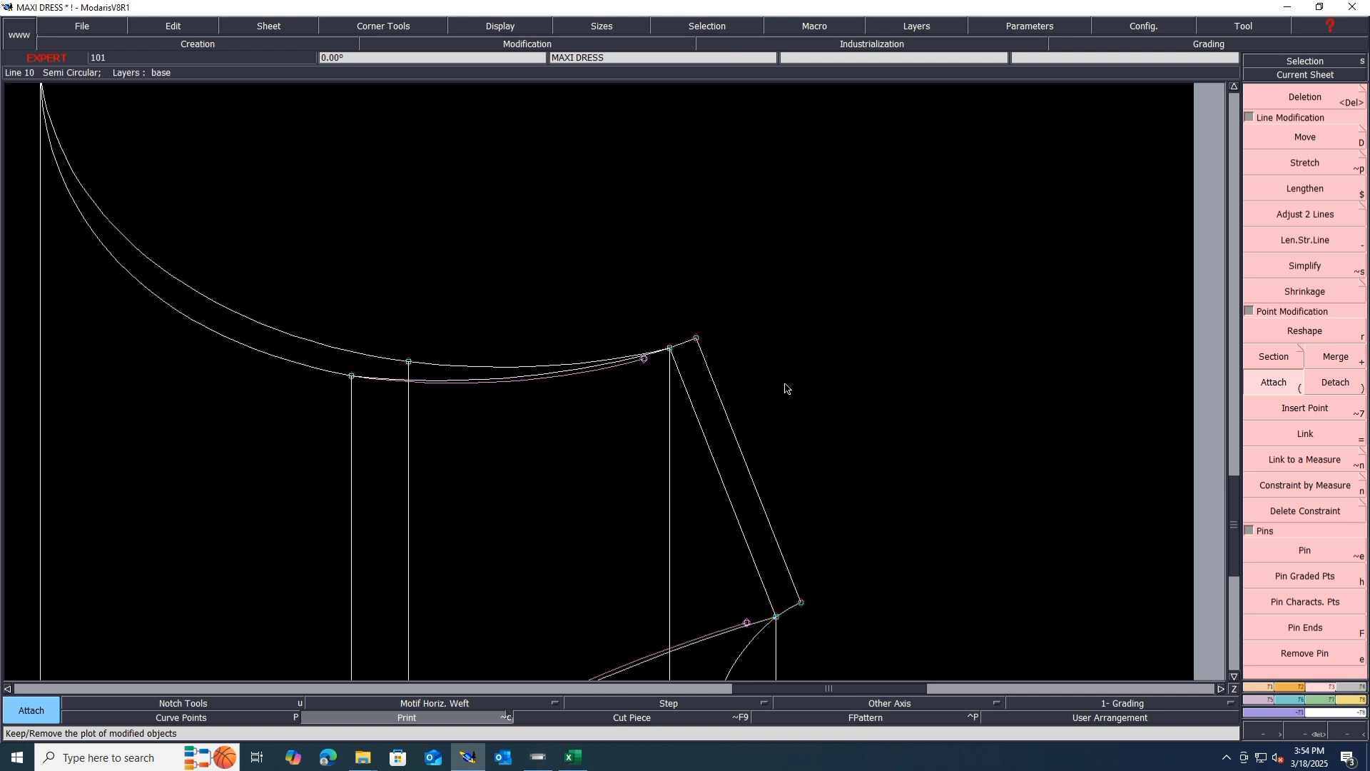
Reshape the lower armhole curve between its middle point and the shoulder so it follows the plotted original outline
scroll(474, 355, "up", 2)
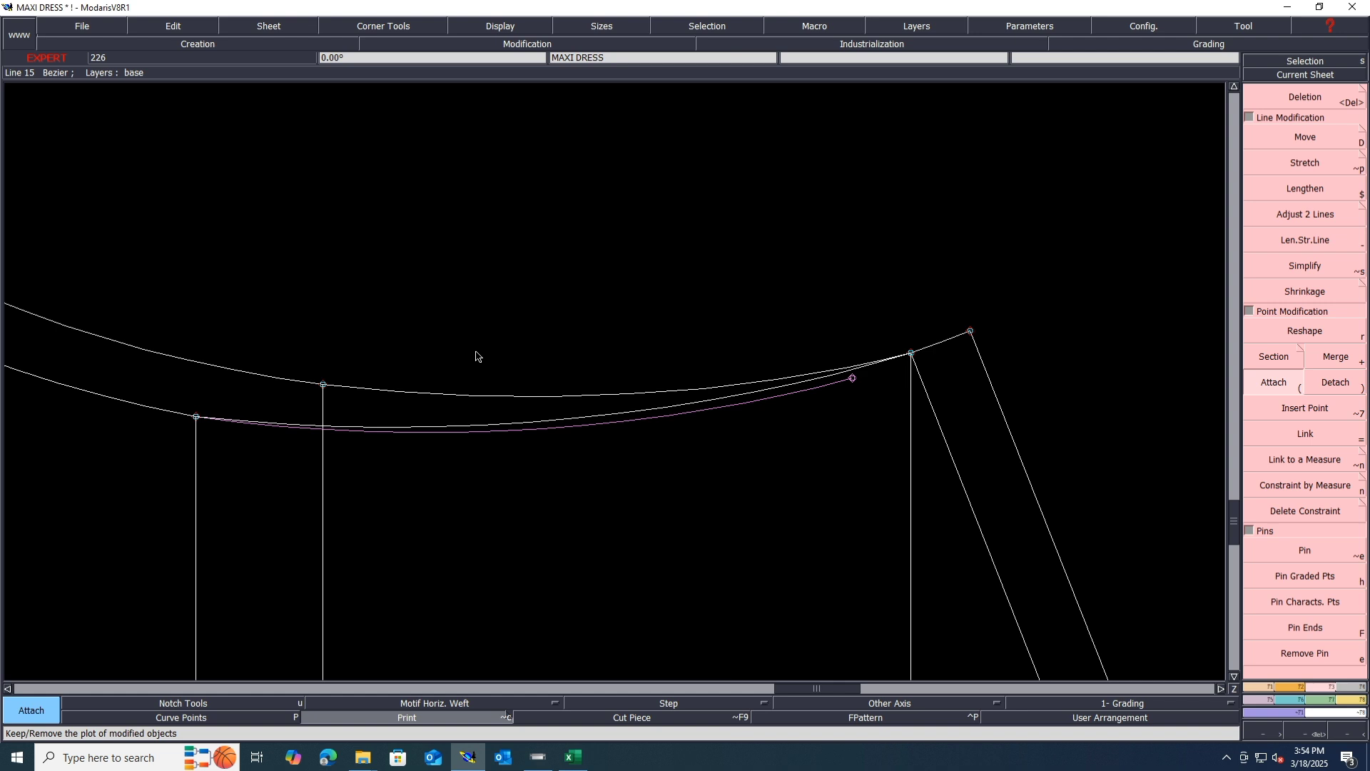
key("ctrl+h")
key("r")
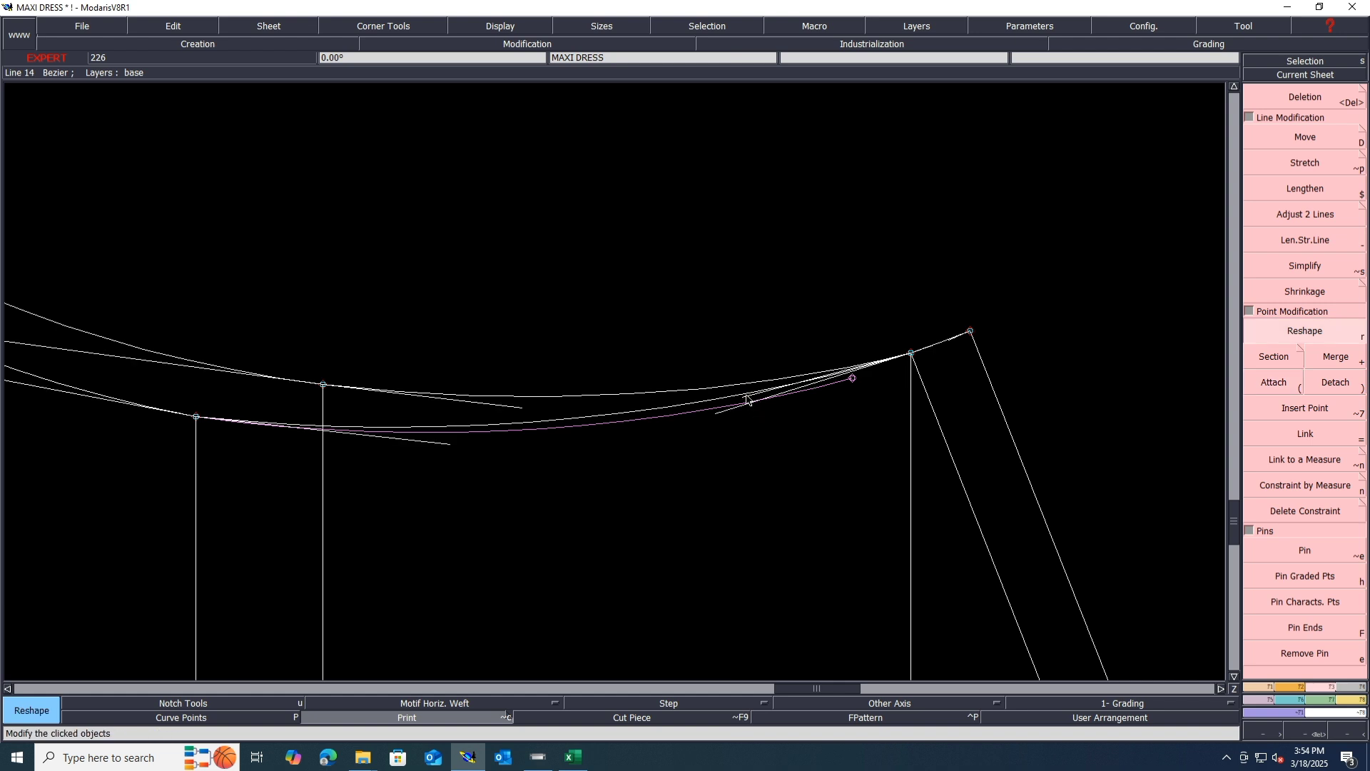
left_click(748, 401)
left_click(712, 439)
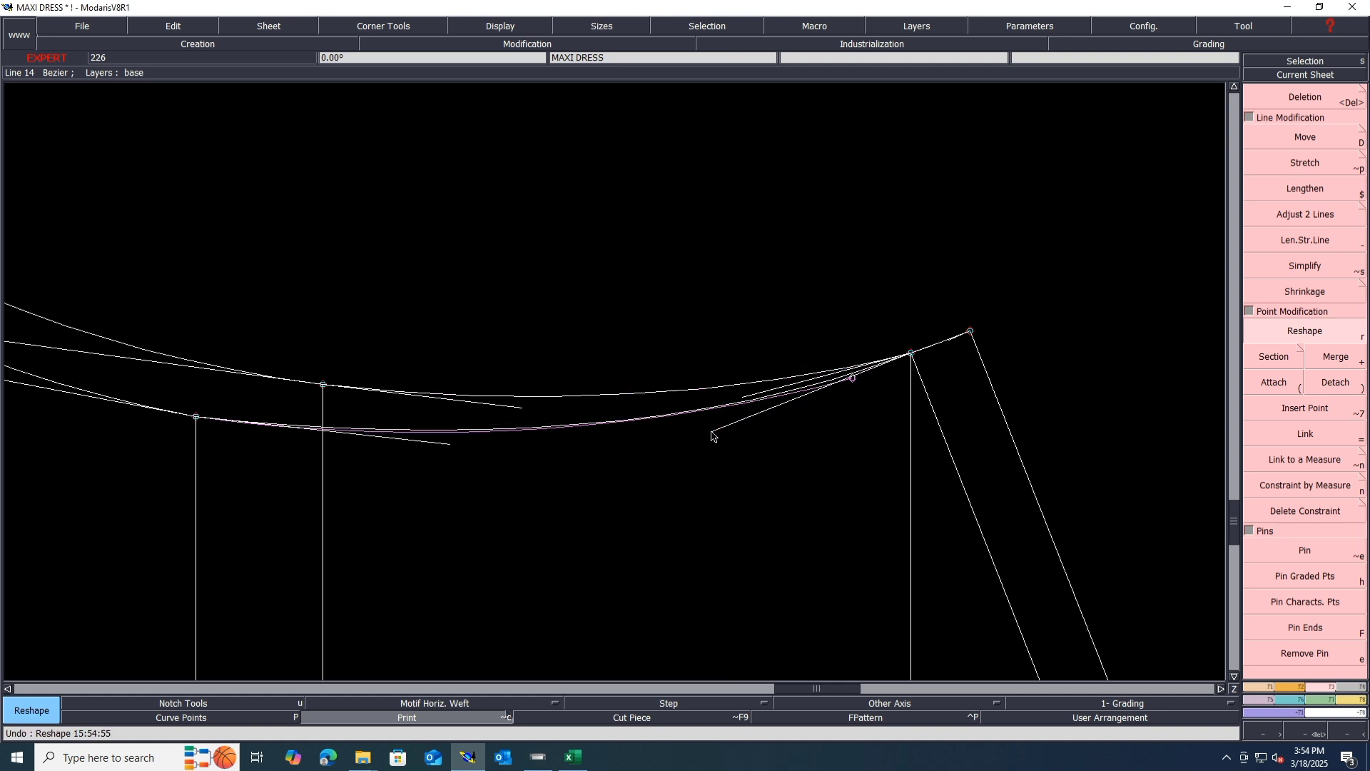
left_click(449, 445)
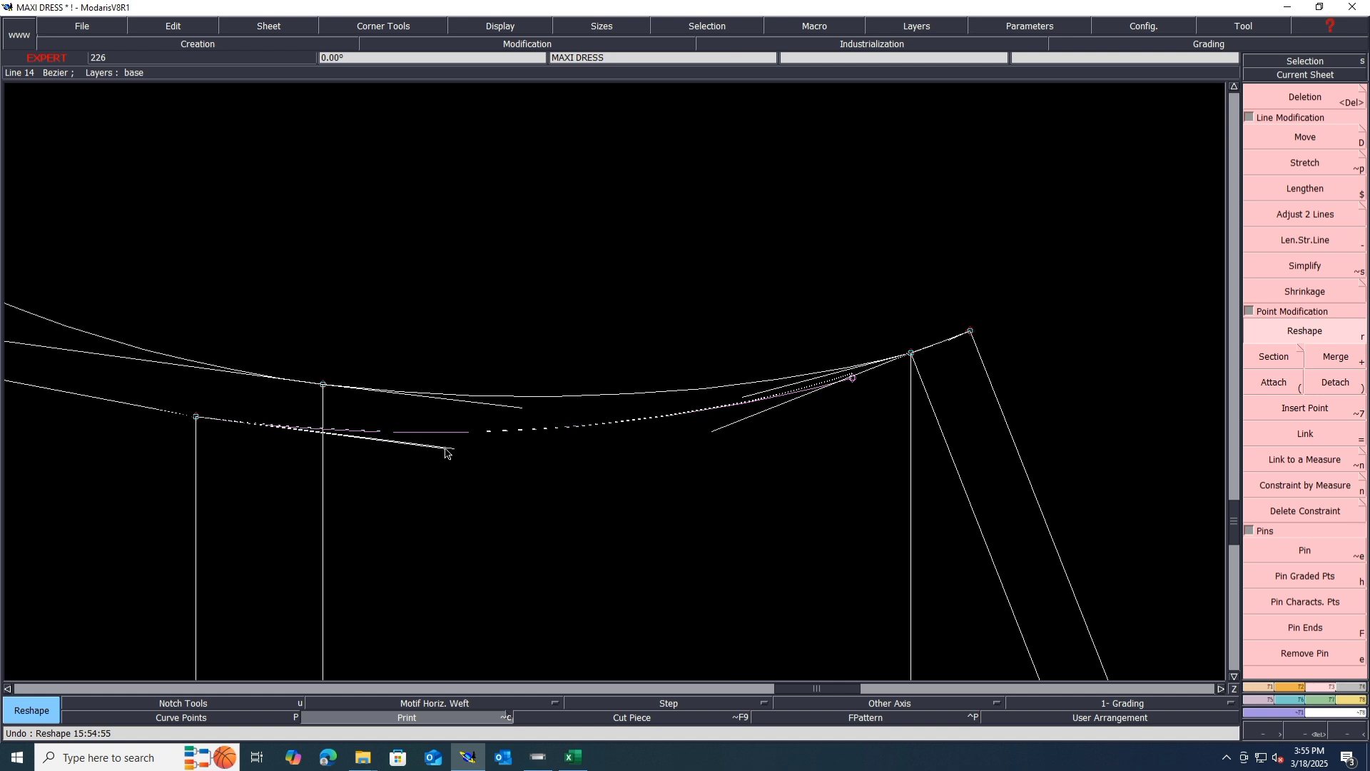
left_click(445, 450)
left_click(714, 432)
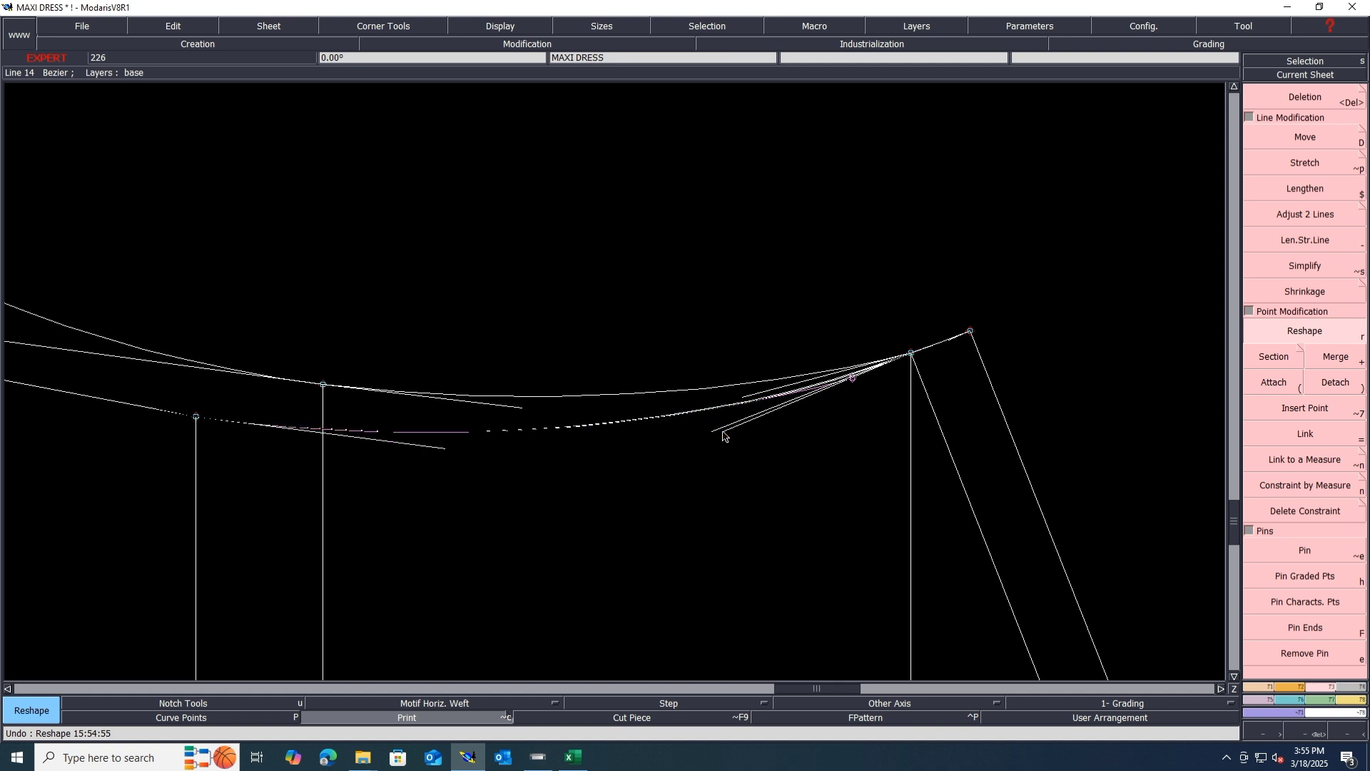
left_click(723, 432)
Reshape the upper armhole curve near the shoulder by slightly shortening both tangents between its middle point and the shoulder end
left_click(746, 402)
left_click(758, 401)
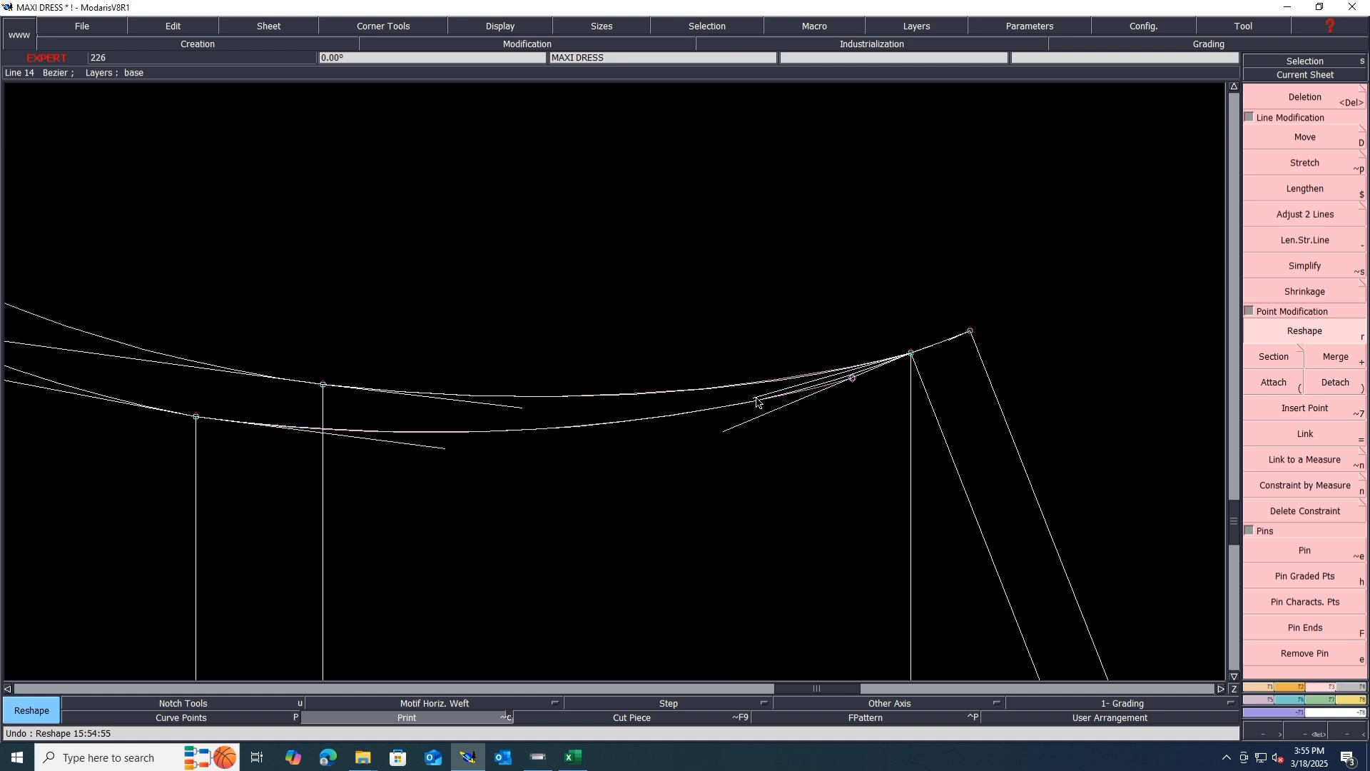
left_click(521, 412)
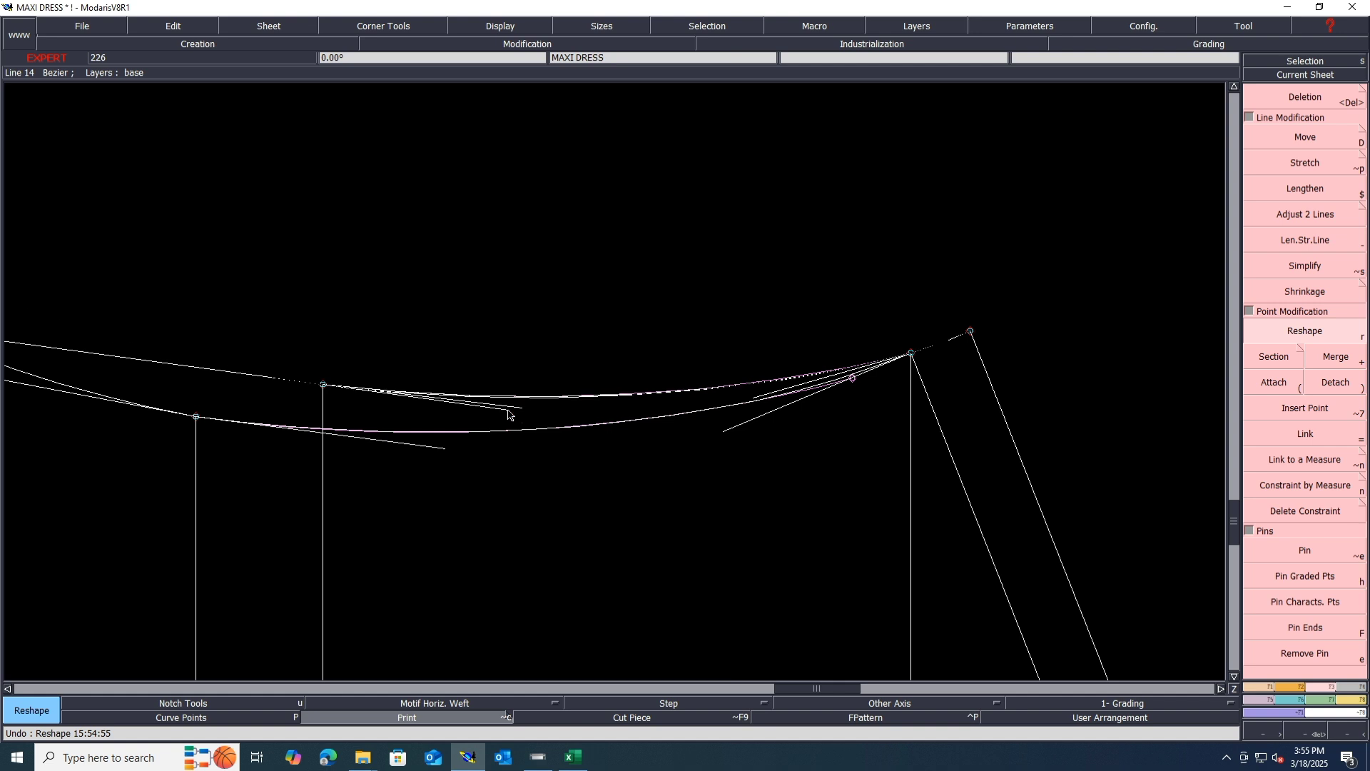
left_click(506, 411)
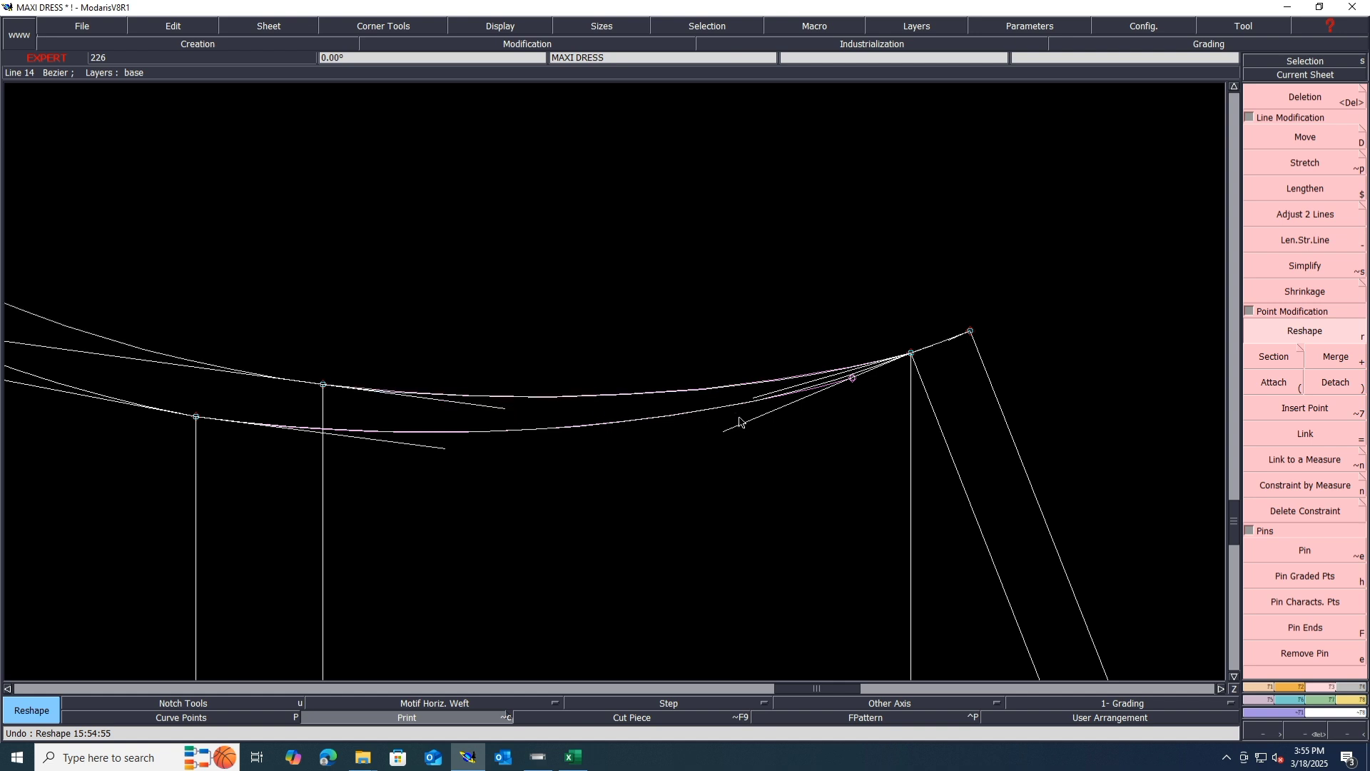
Adjust the lower armhole curve's tangent on the underarm side of its middle point to smooth that section
scroll(369, 424, "down", 1)
left_click(207, 370)
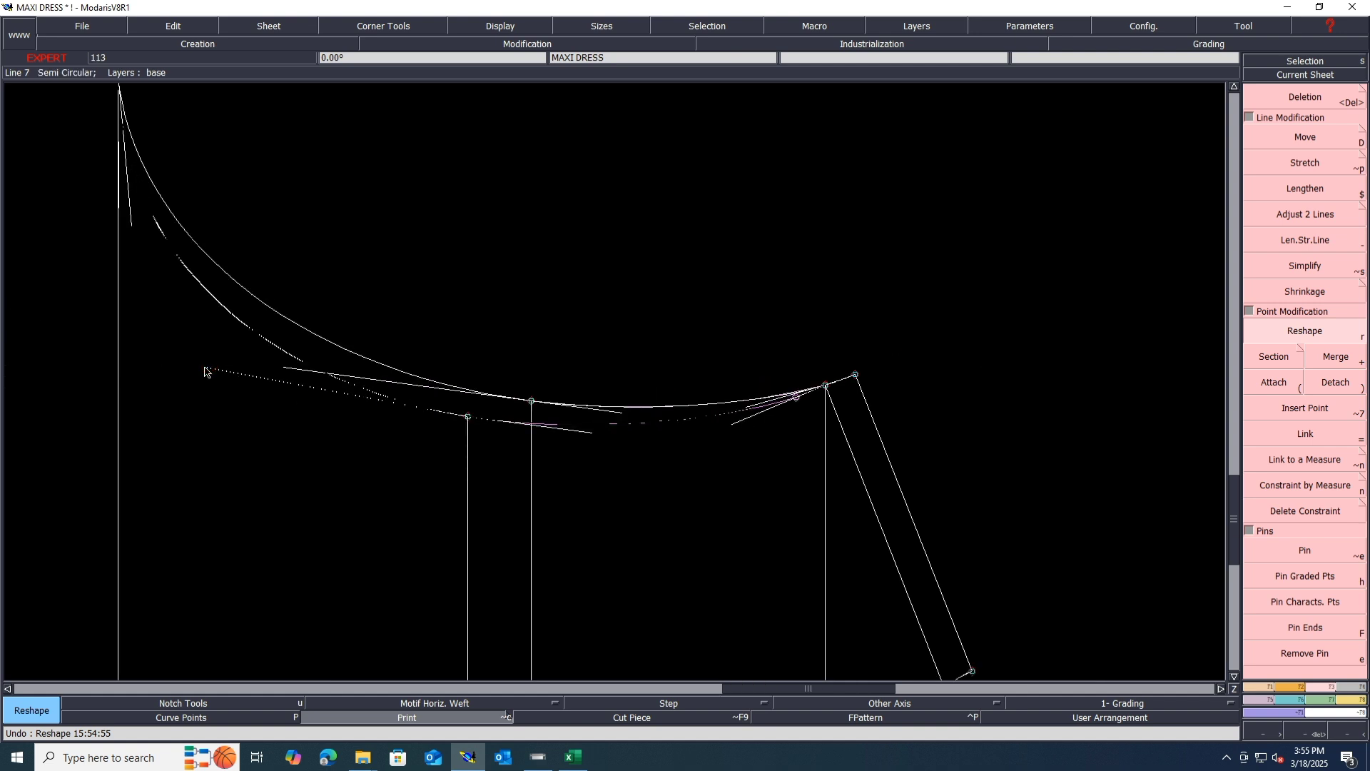
left_click(204, 371)
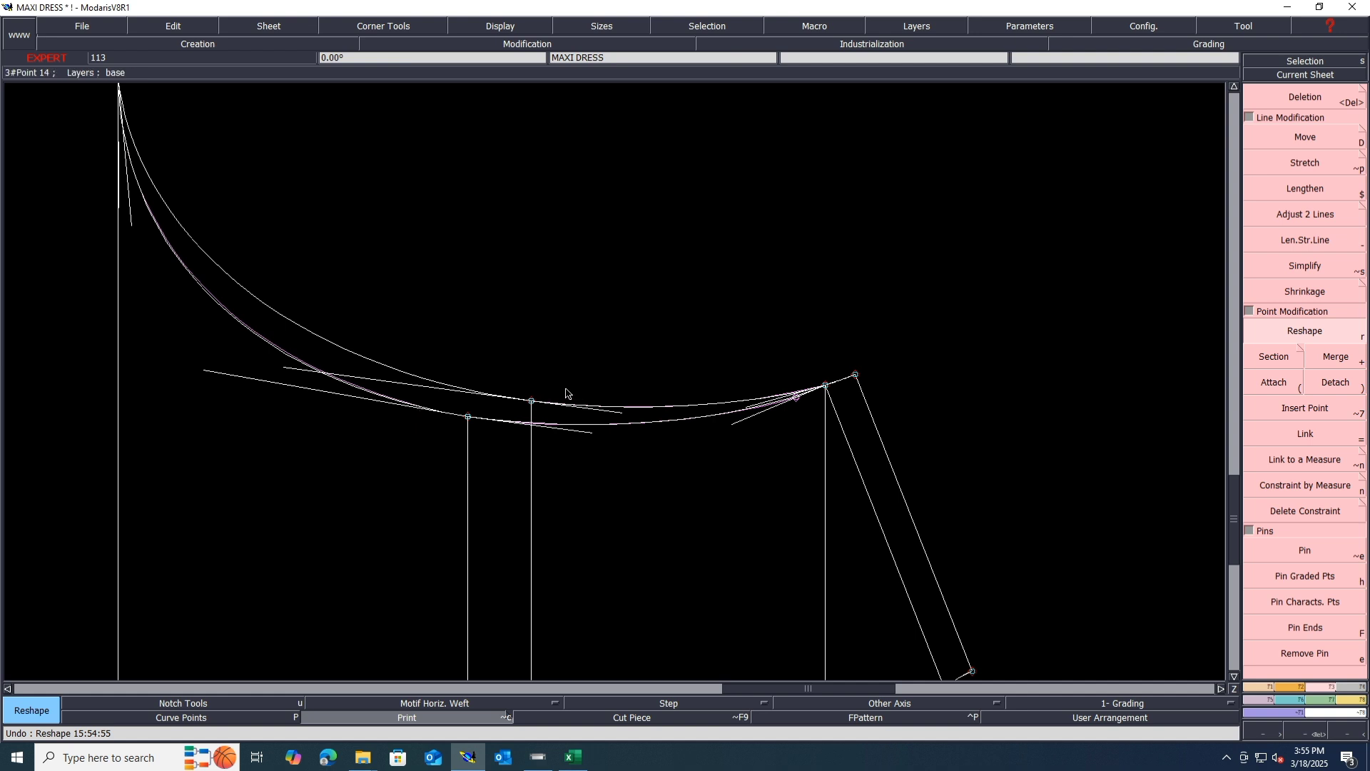
Reshape the front neckline curve with the tangents at both ends so it follows the plotted original outline
scroll(571, 400, "down", 1)
scroll(652, 548, "down", 1)
scroll(556, 535, "up", 3)
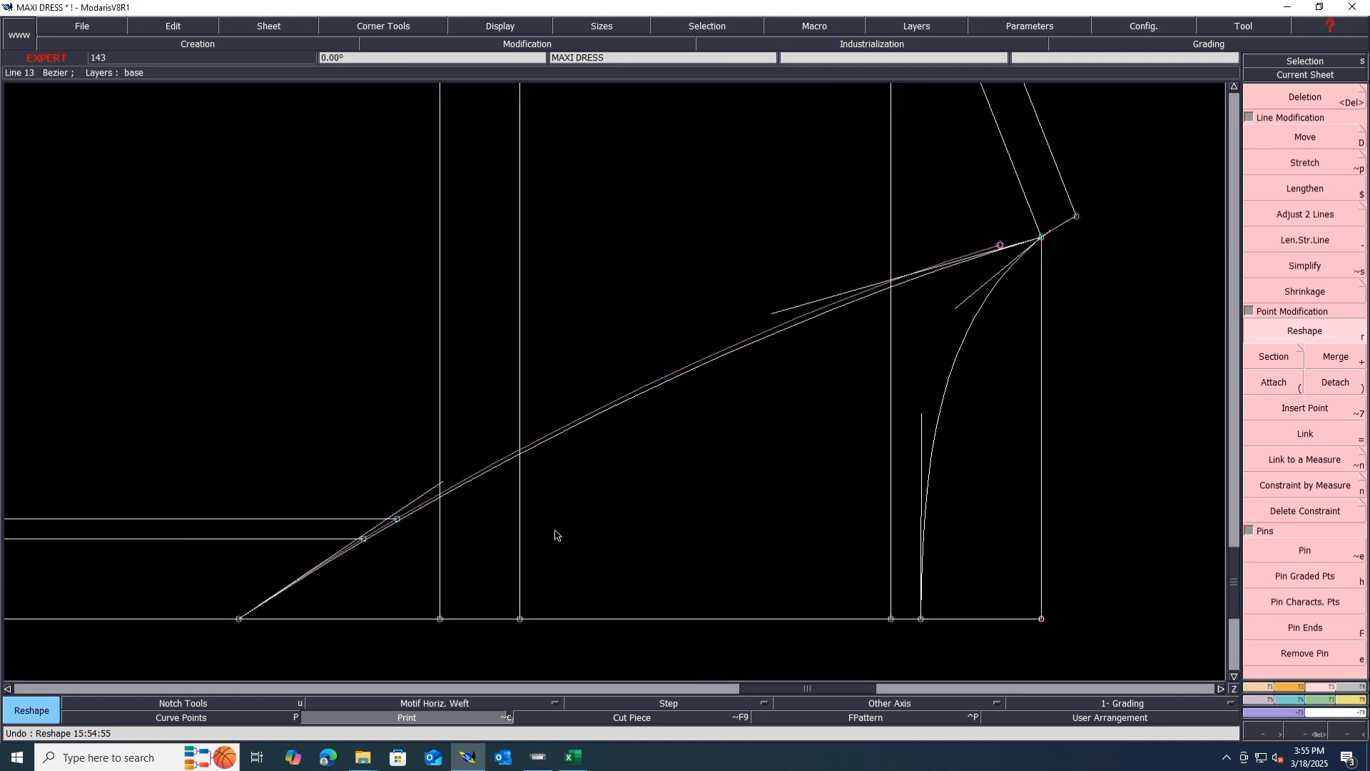
left_click(769, 303)
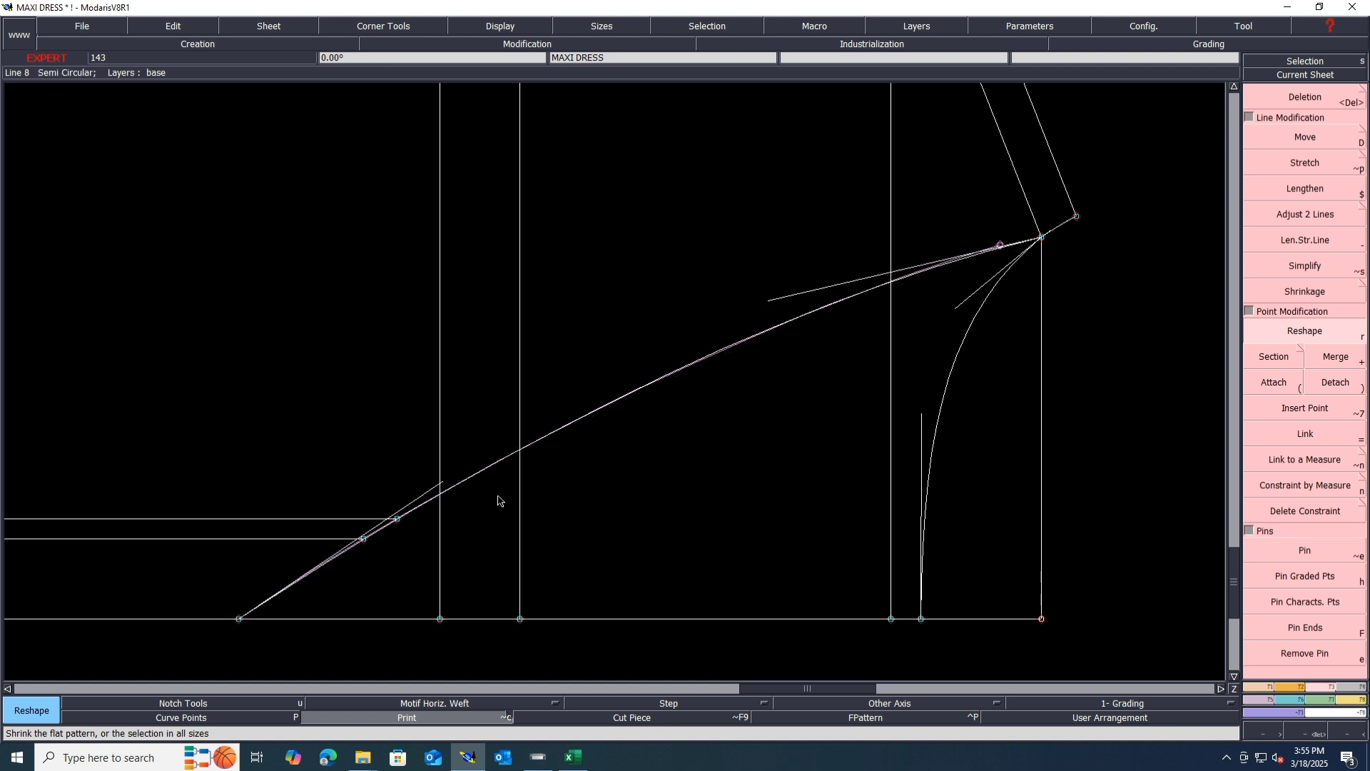
left_click(443, 483)
left_click(442, 479)
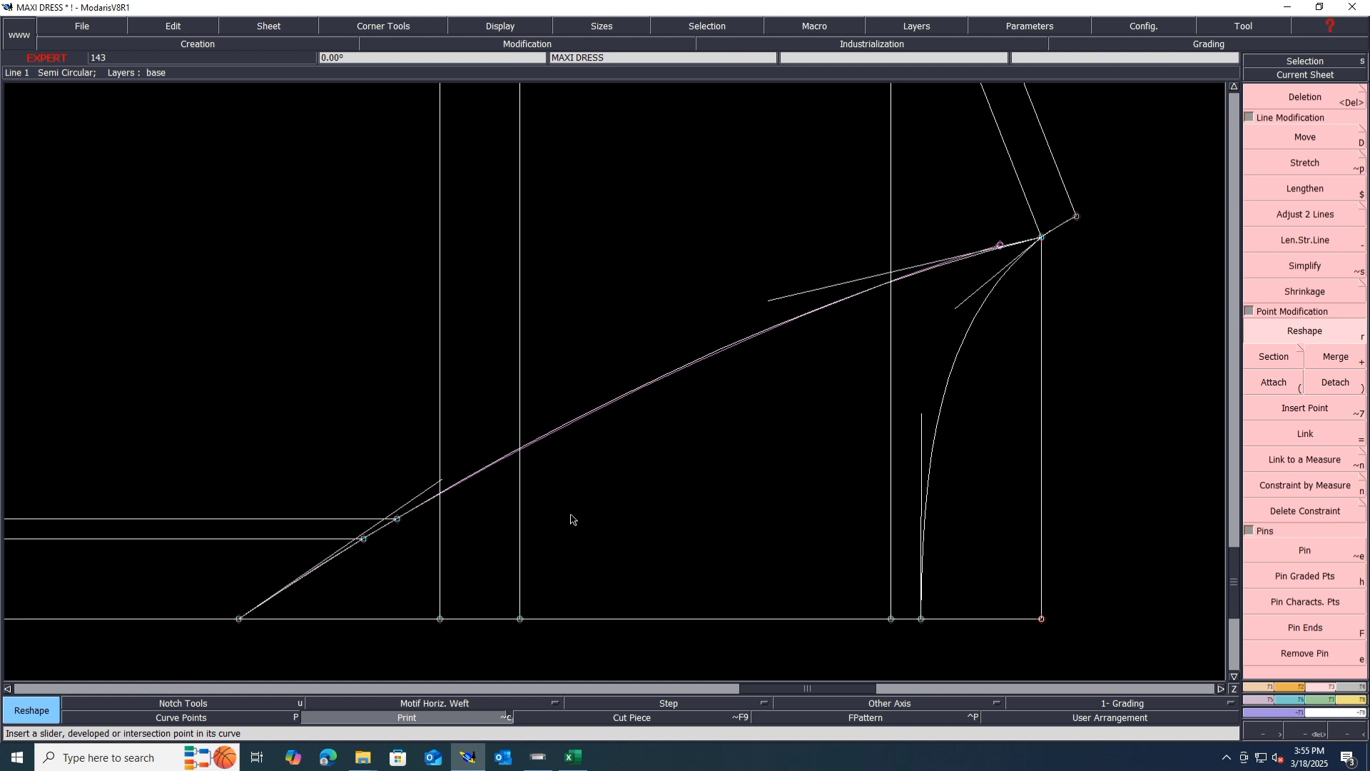
Remove the plot of modified objects and save the model, continuing past the anomalies warning
left_click(411, 718)
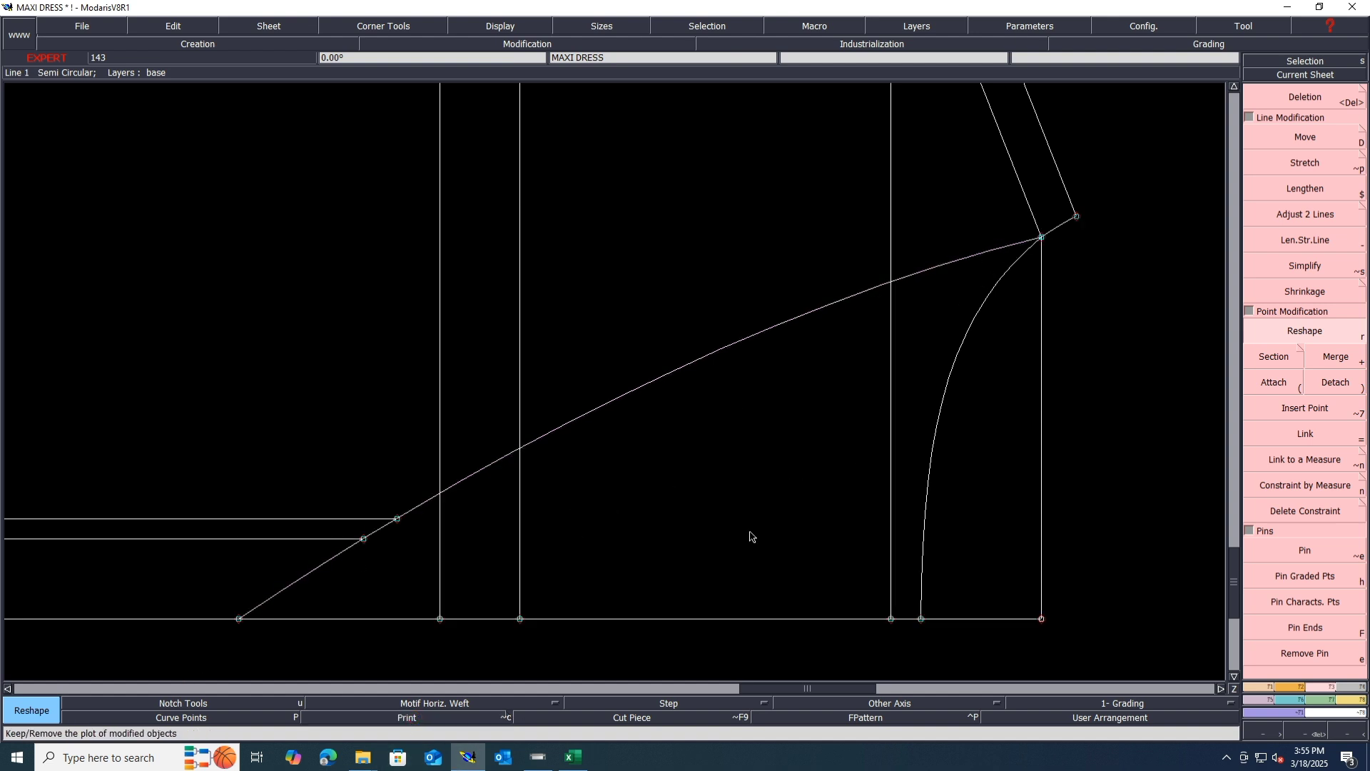
key("ctrl+s")
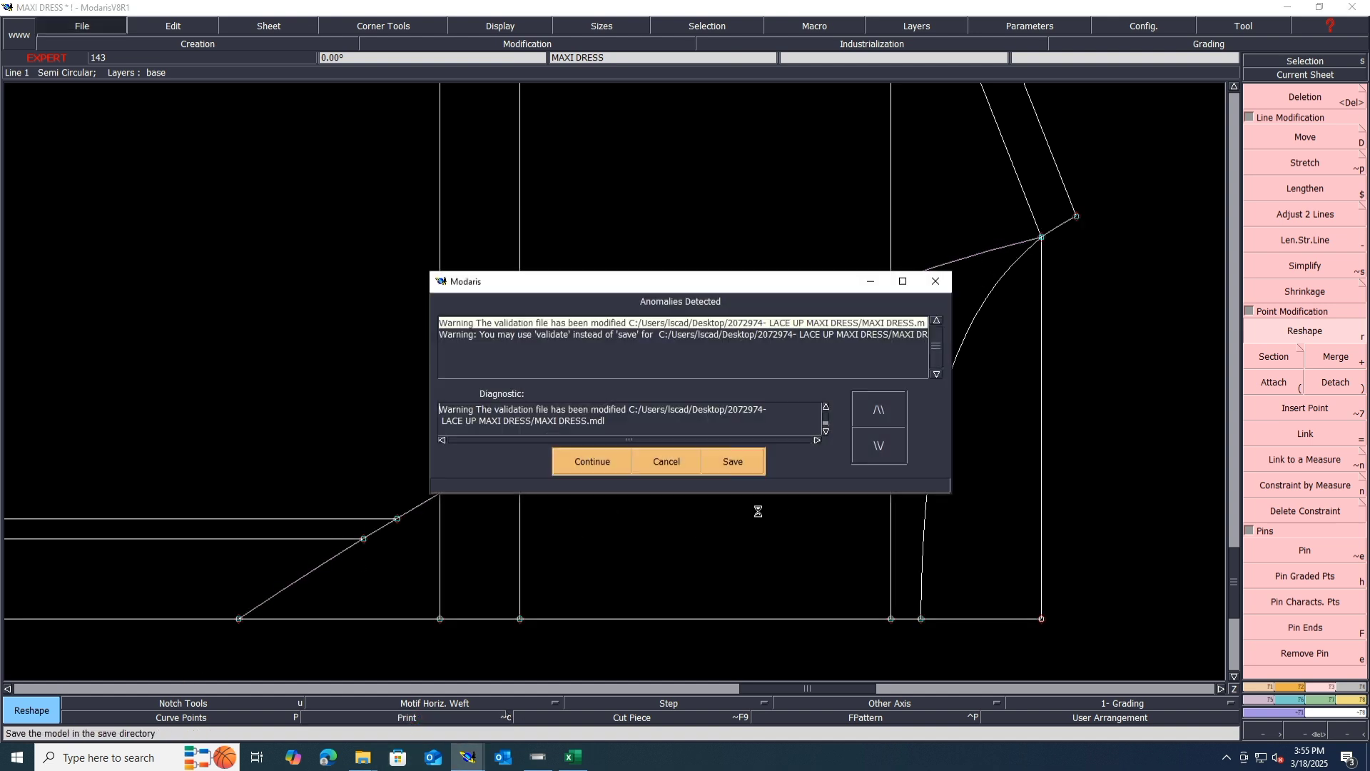
left_click(589, 460)
Draw a parallel to the front shoulder line on the bodice side, at the spec's 6 cm front yoke length
scroll(805, 464, "up", 3)
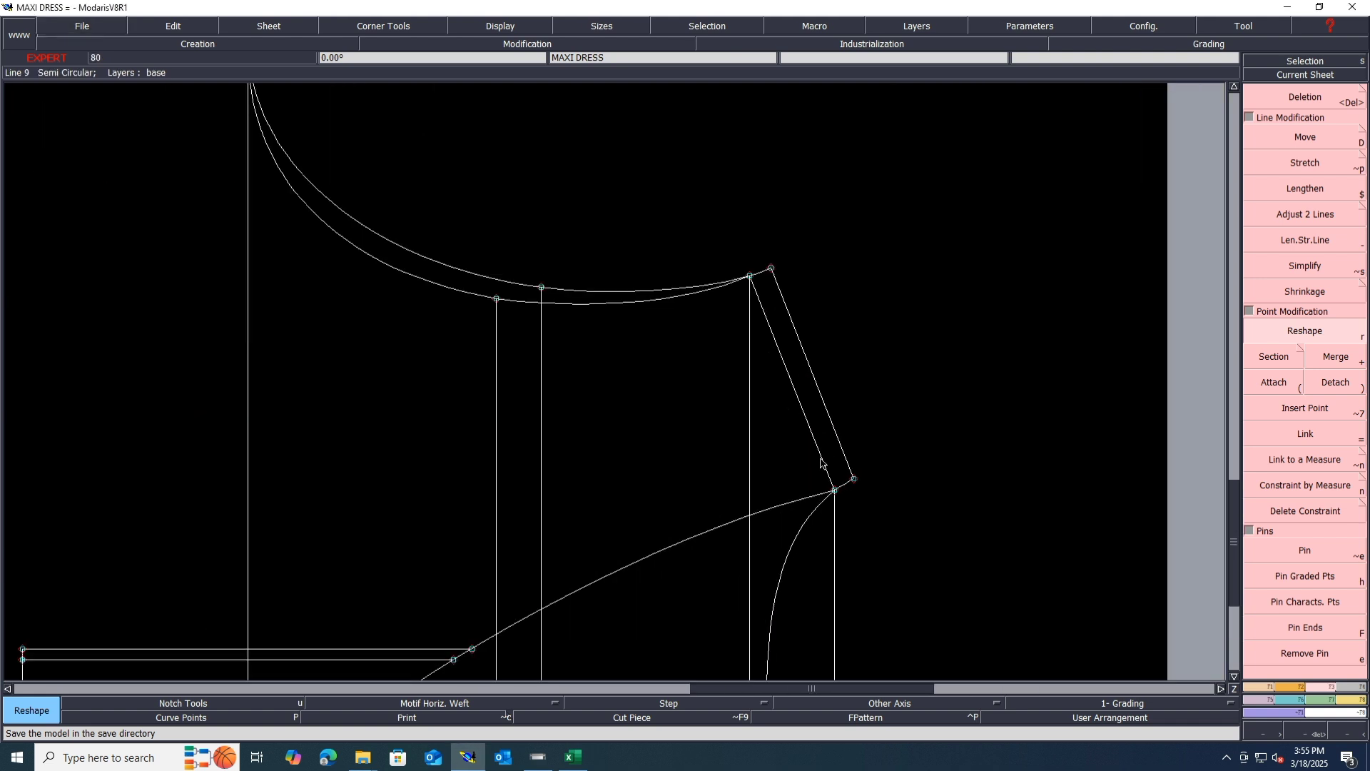
left_click(1264, 688)
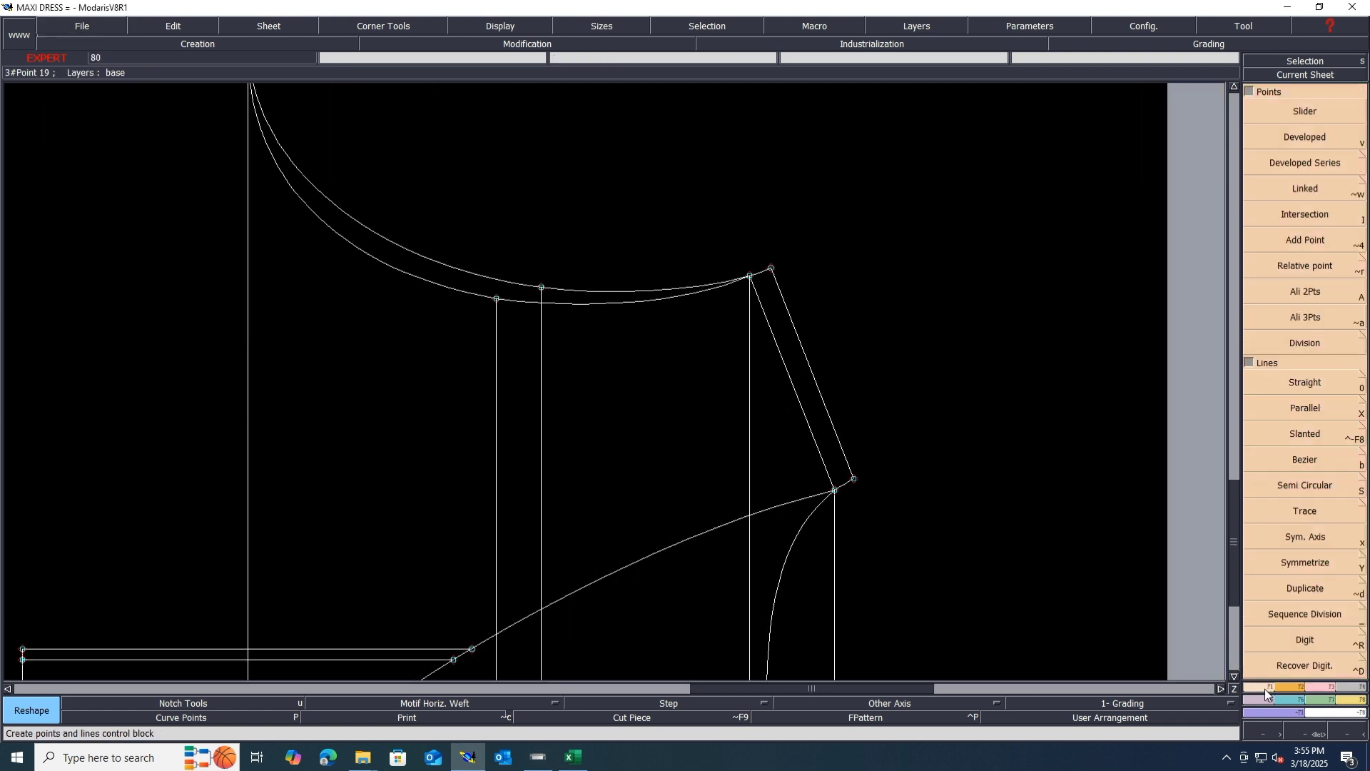
left_click(1319, 405)
left_click(574, 758)
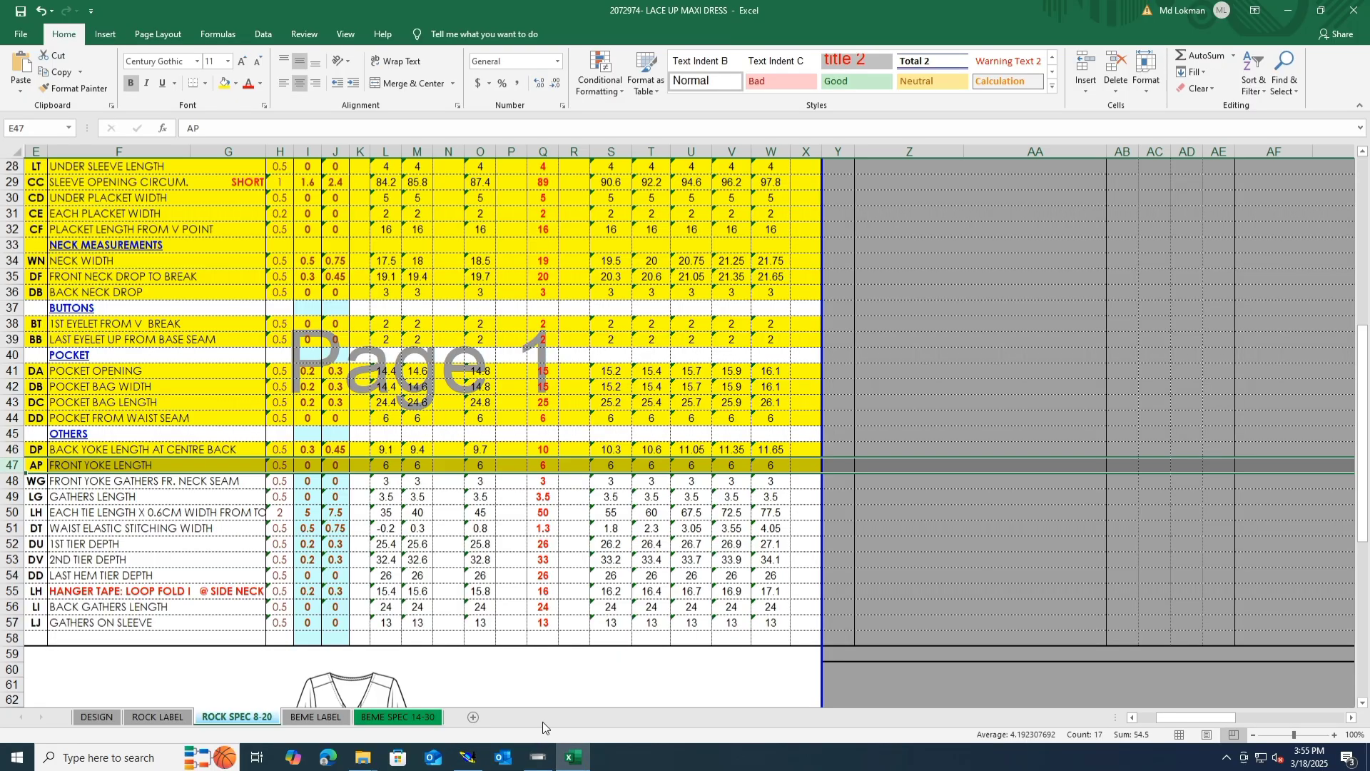
left_click(460, 755)
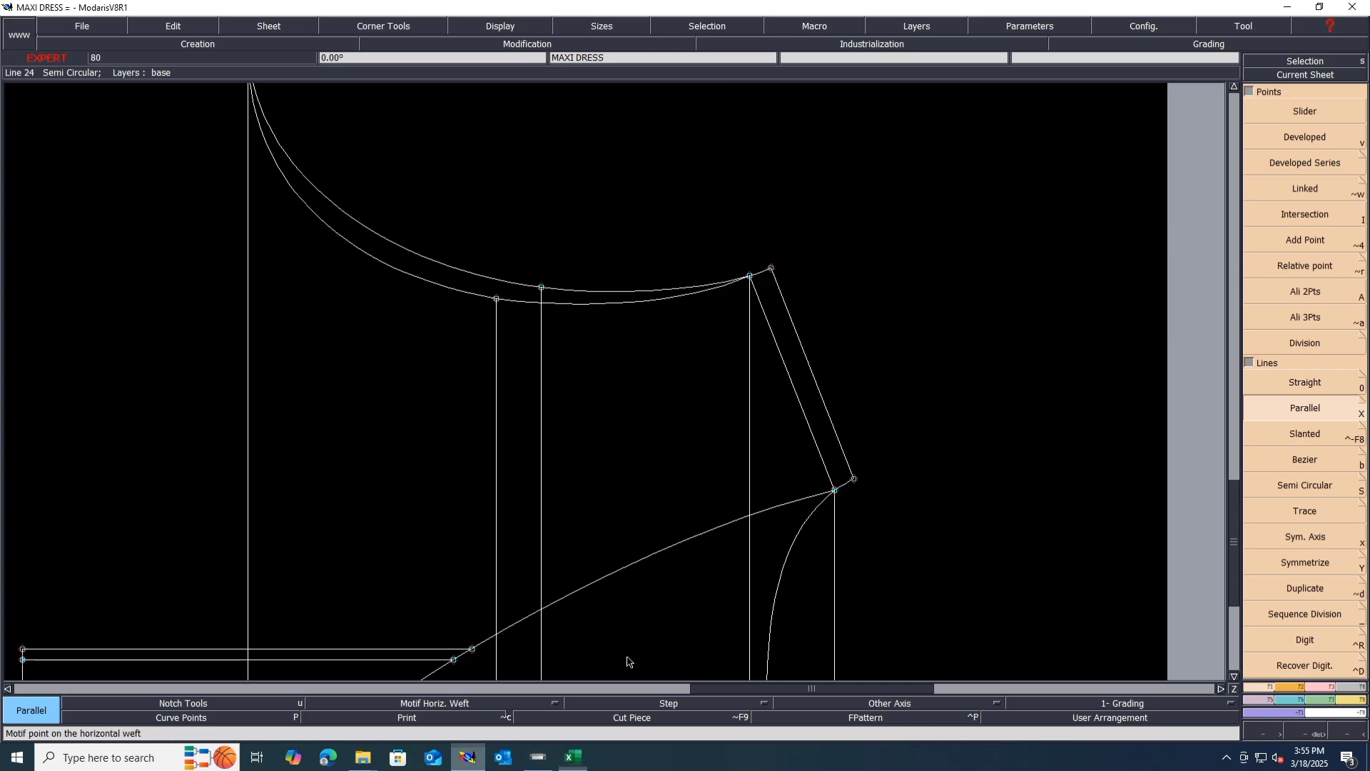
left_click(808, 429)
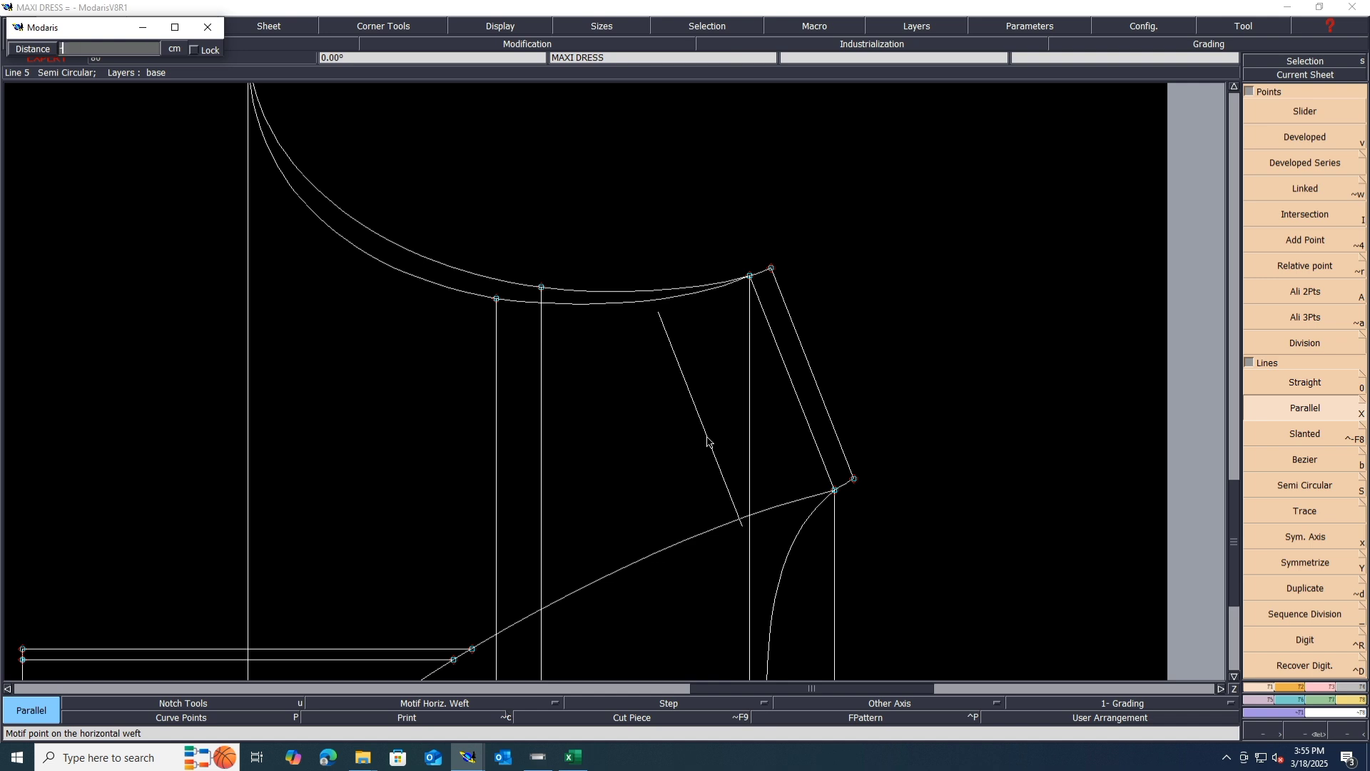
left_click(708, 441)
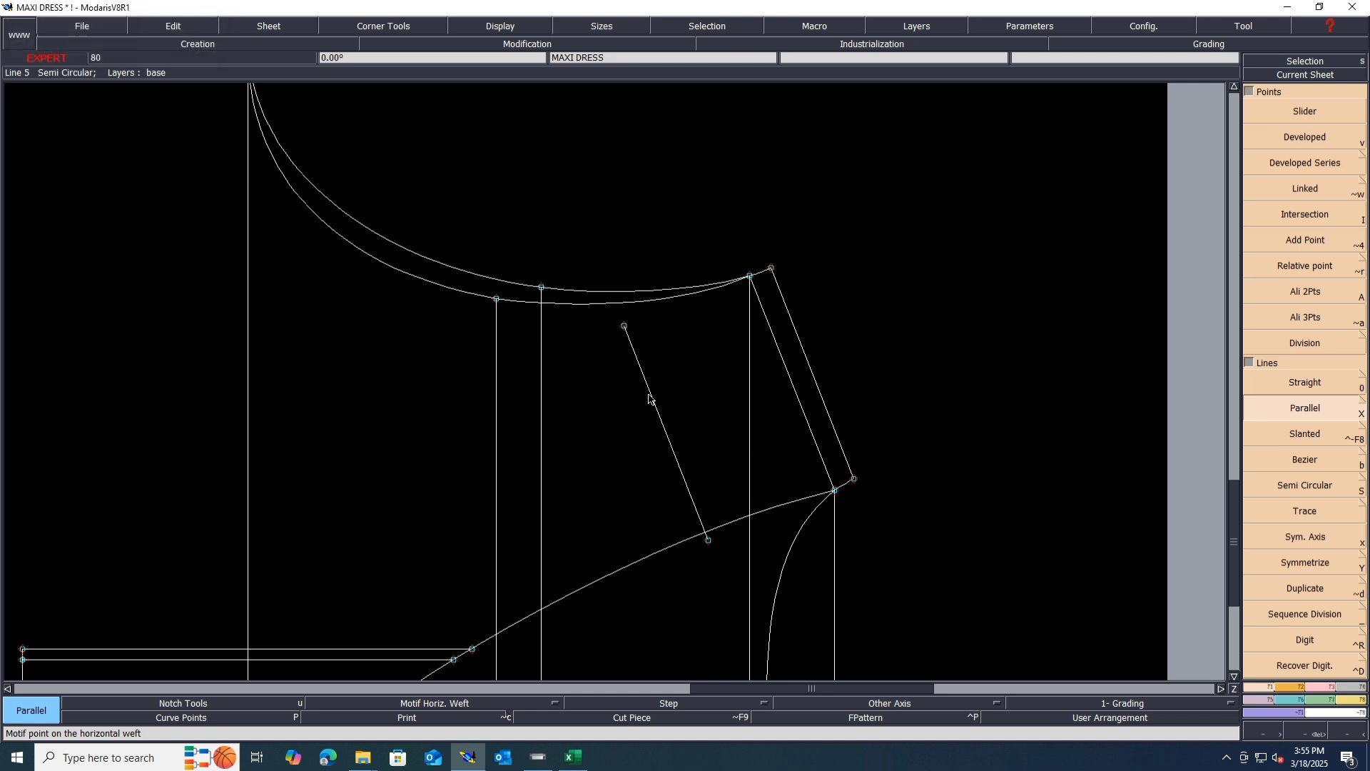
Extend the yoke line's armhole end, delete its leftover point, and adjust both ends exactly onto the front armhole and front neckline curves
left_click(1324, 686)
left_click(1339, 245)
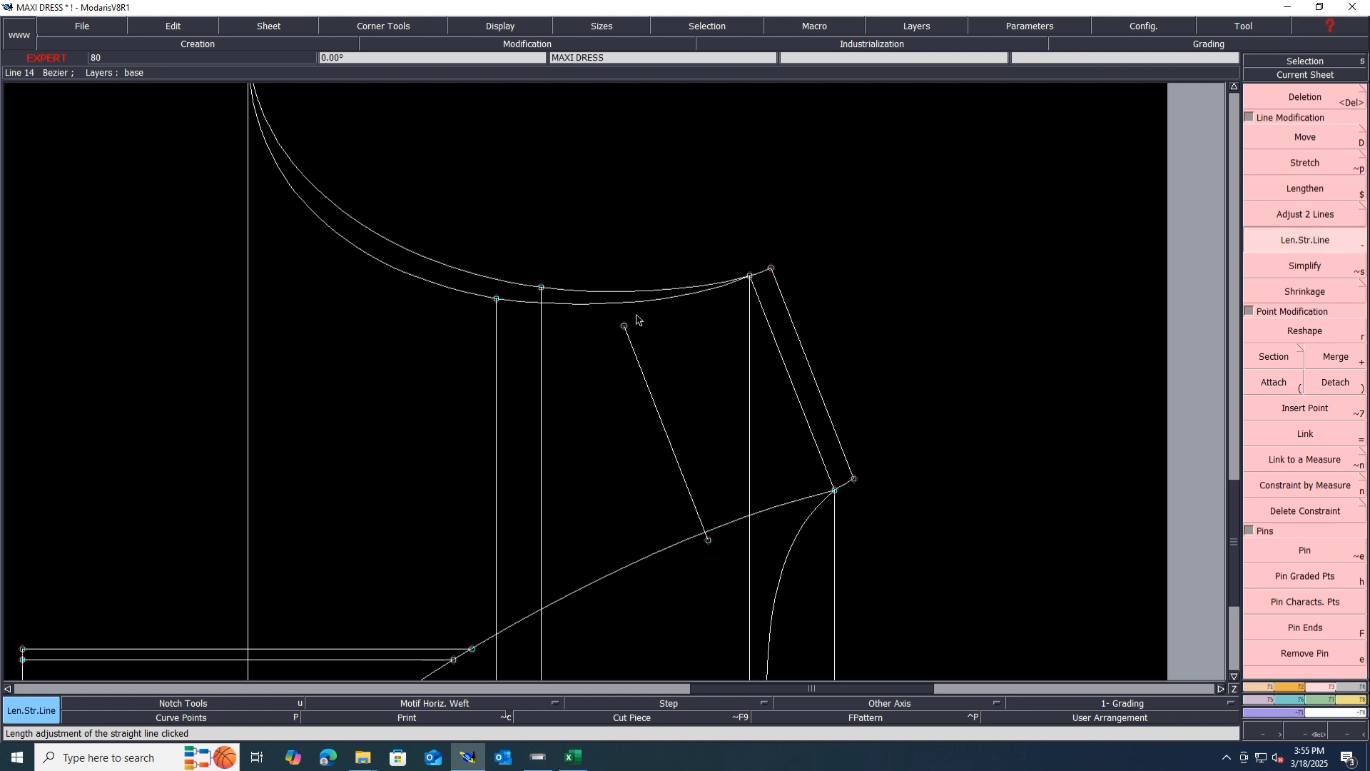
left_click(617, 304)
key("Return")
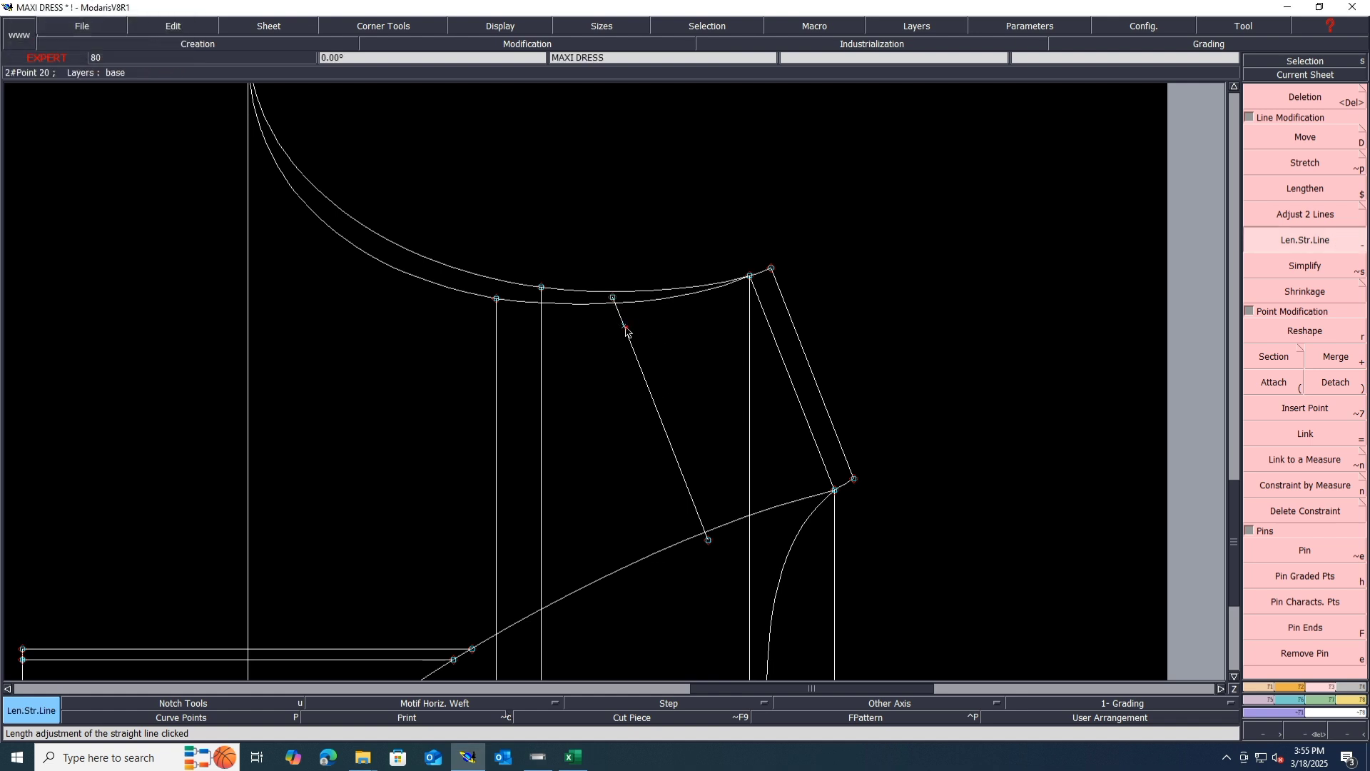
key("Delete")
left_click(626, 328)
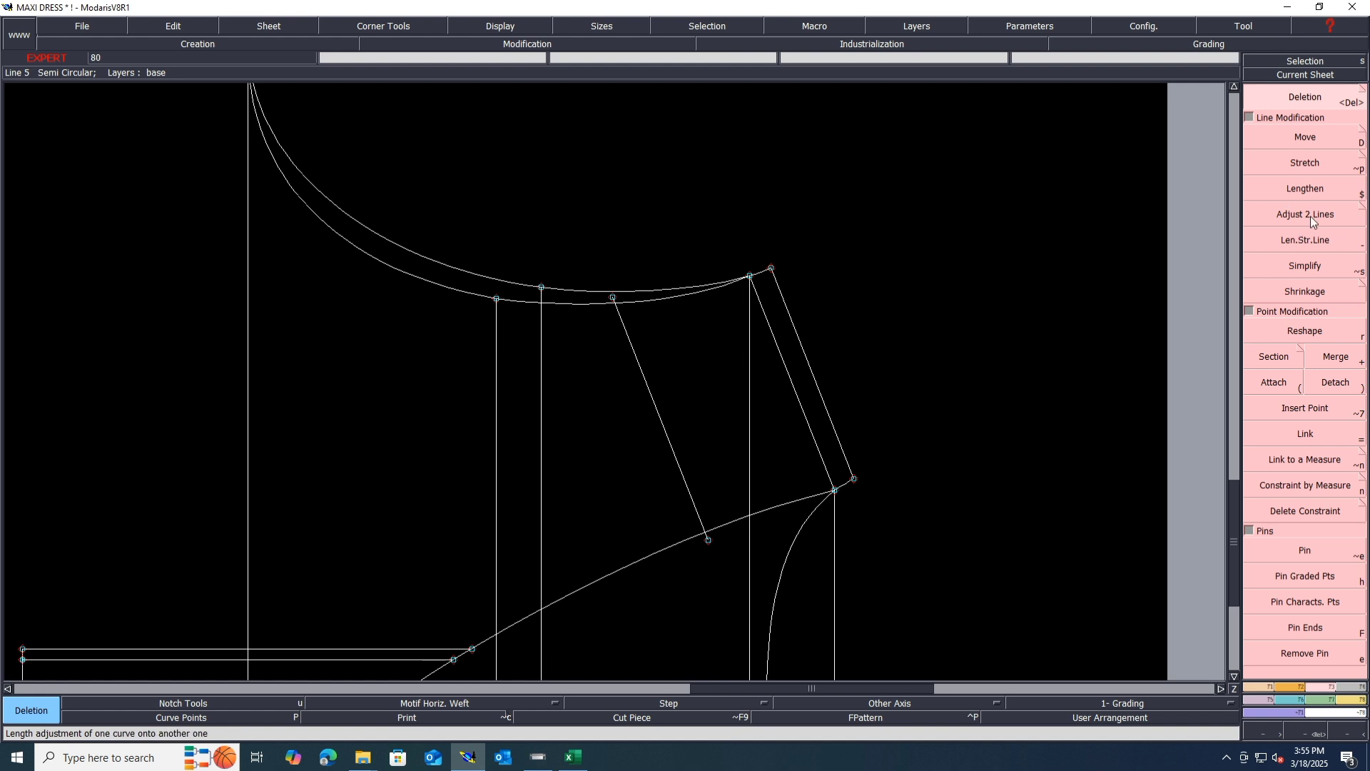
left_click(1312, 219)
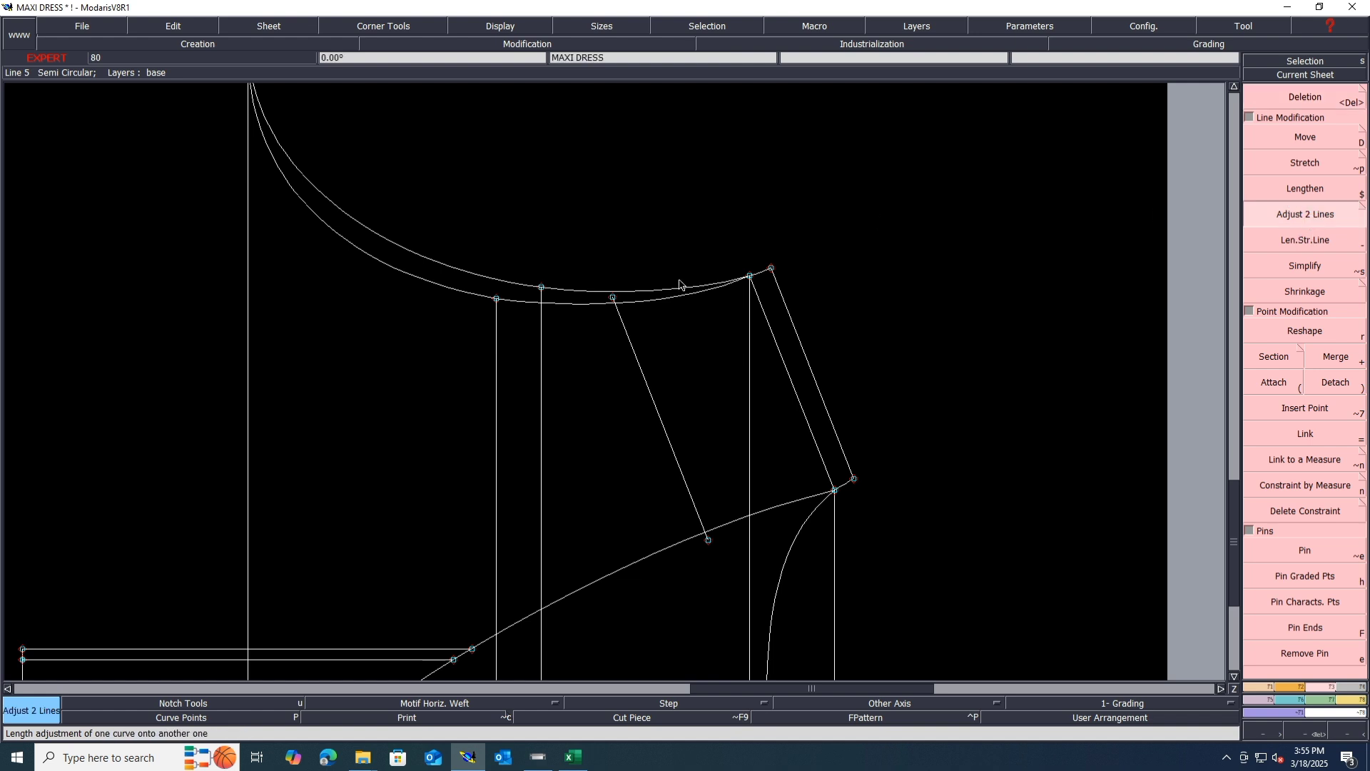
left_click(614, 312)
left_click(704, 529)
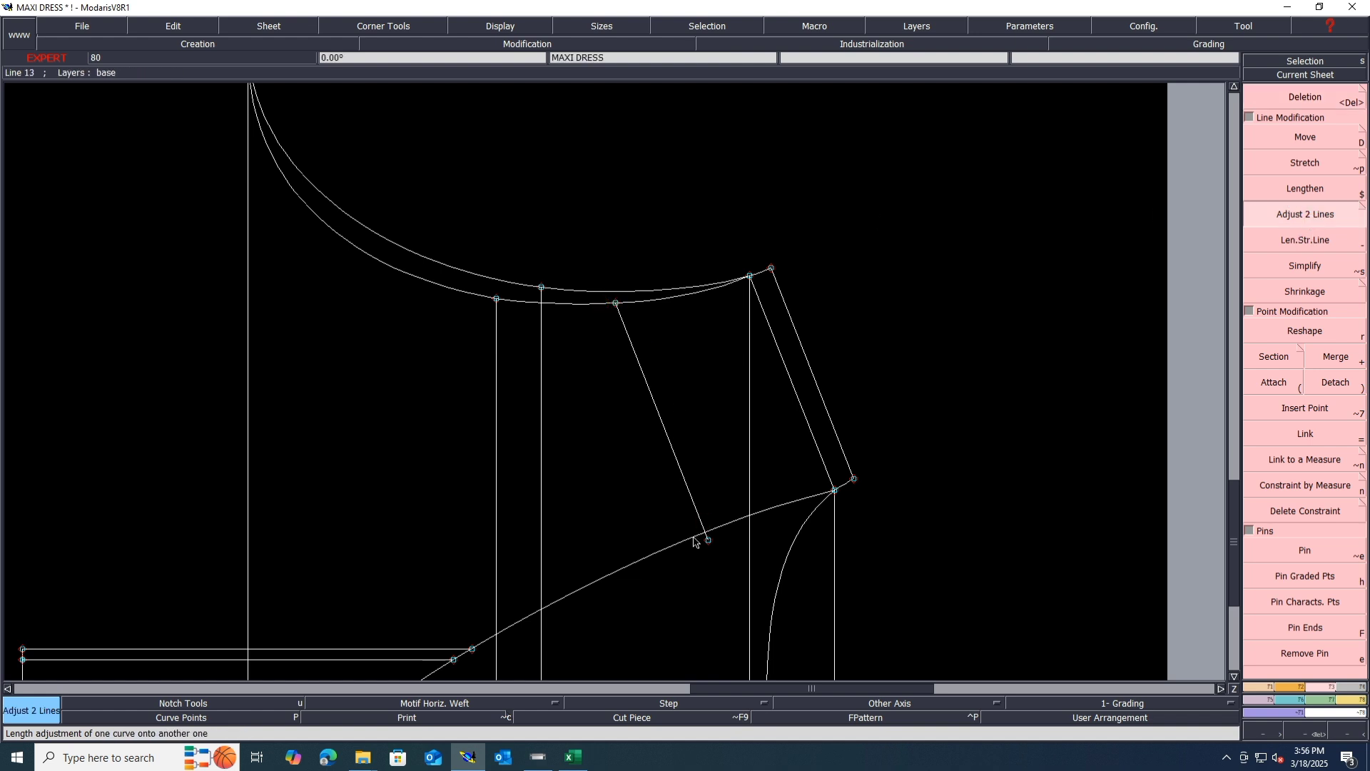
Delete the outer parallel shoulder line with the leftover points beyond the shoulder, and save the model past the anomalies warning
key("Delete")
left_click(835, 432)
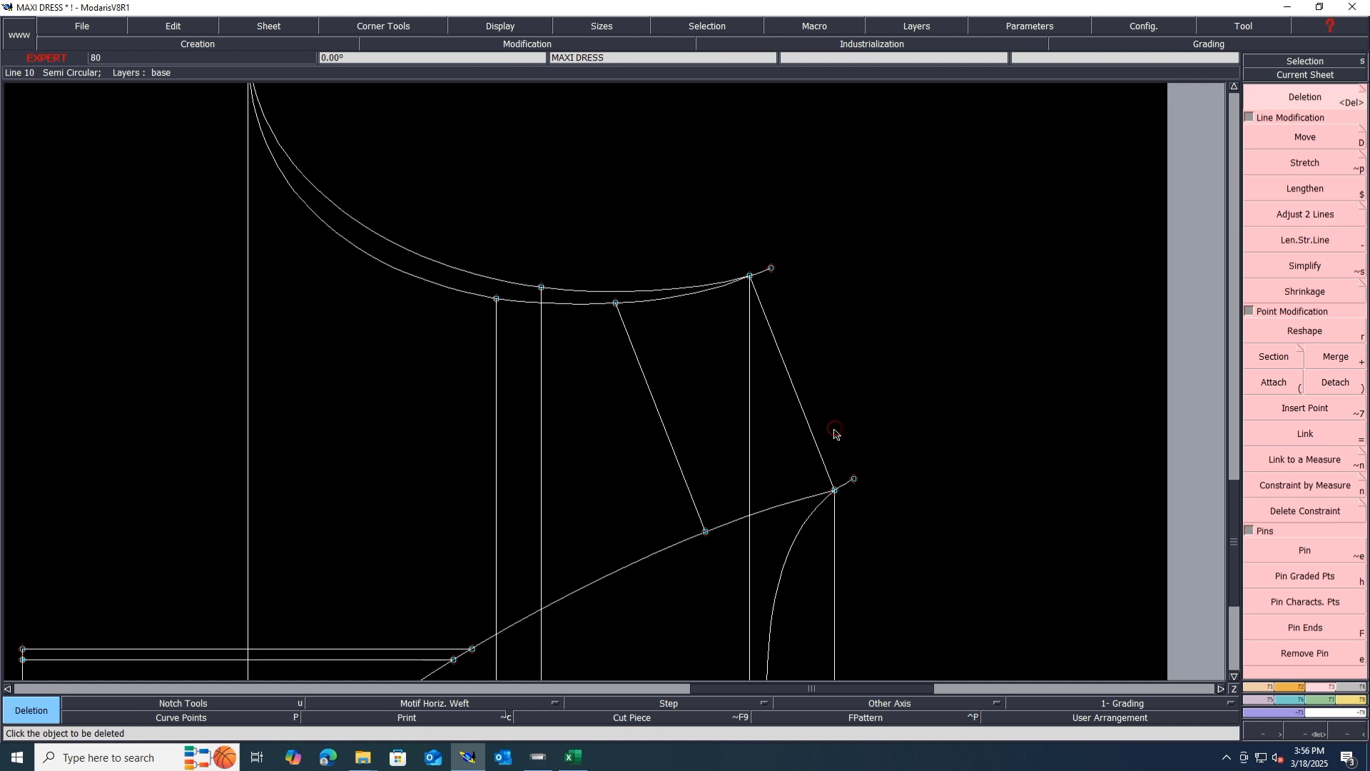
left_click(853, 479)
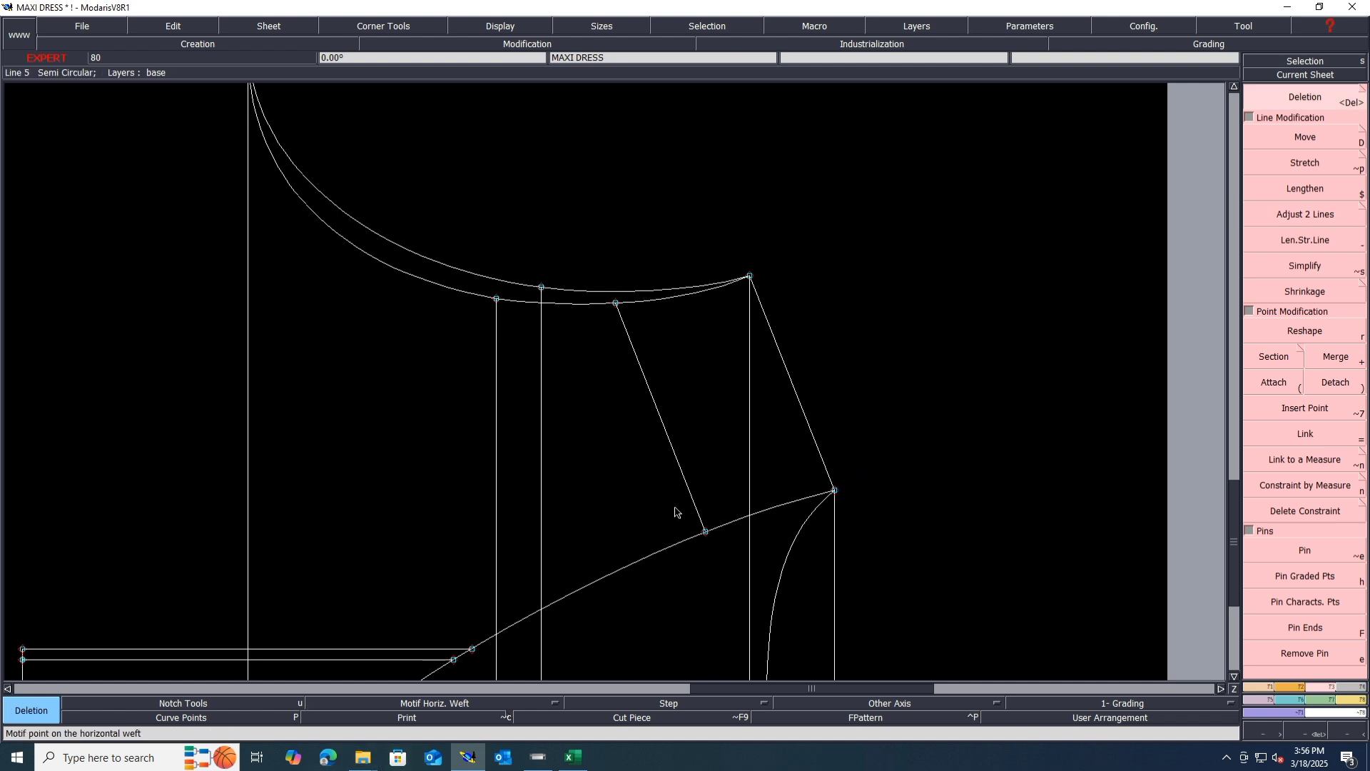
key("ctrl+s")
left_click(593, 461)
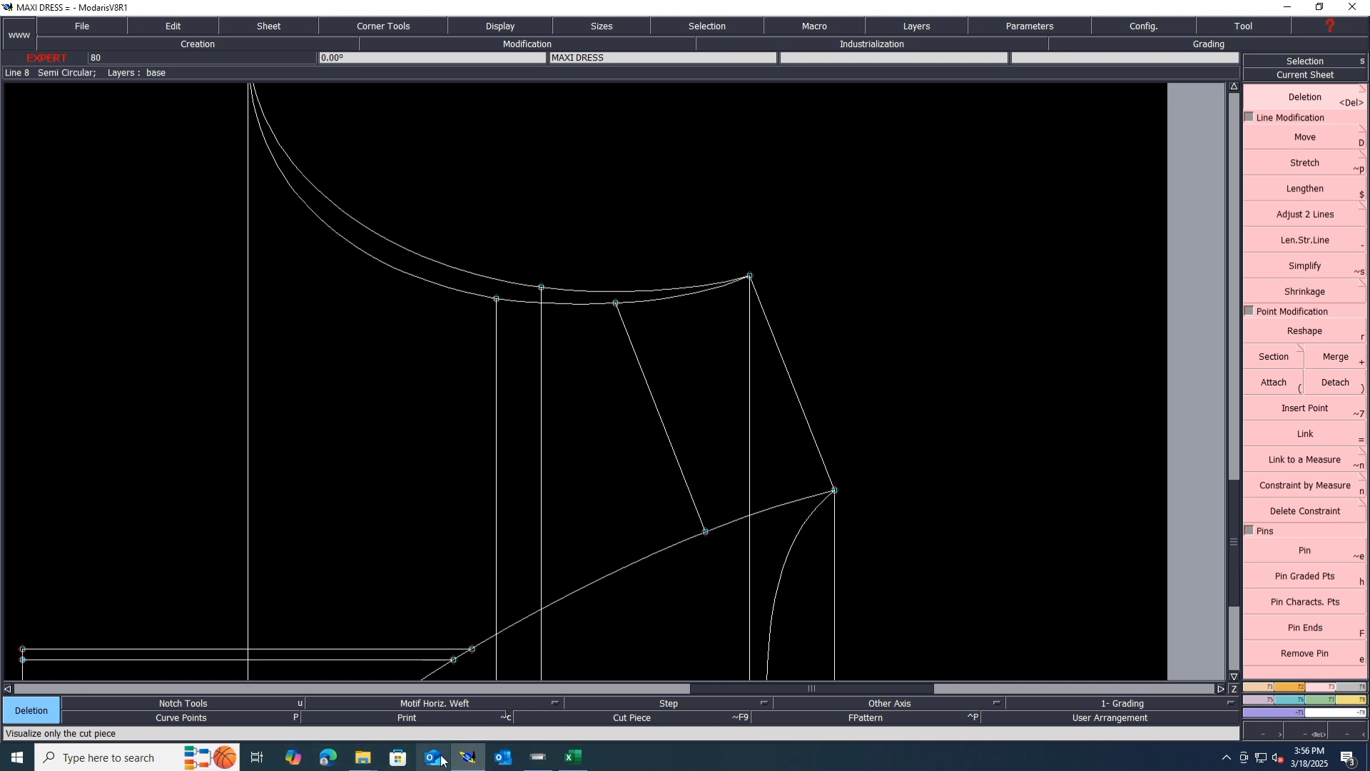
Switch to the Excel size spec, fill the FRONT YOKE GATHERS FR. NECK SEAM row yellow, and return to Modaris
left_click(573, 757)
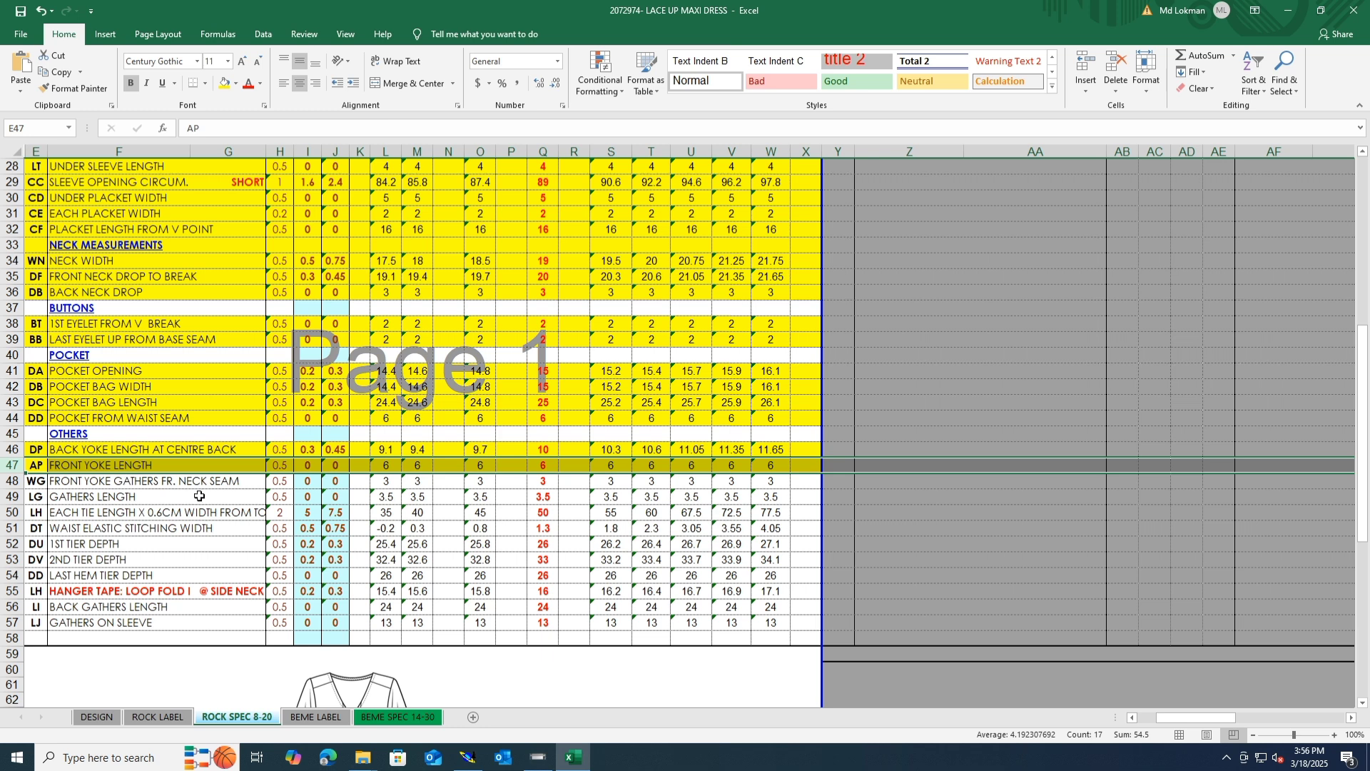
left_click(13, 481)
left_click(224, 84)
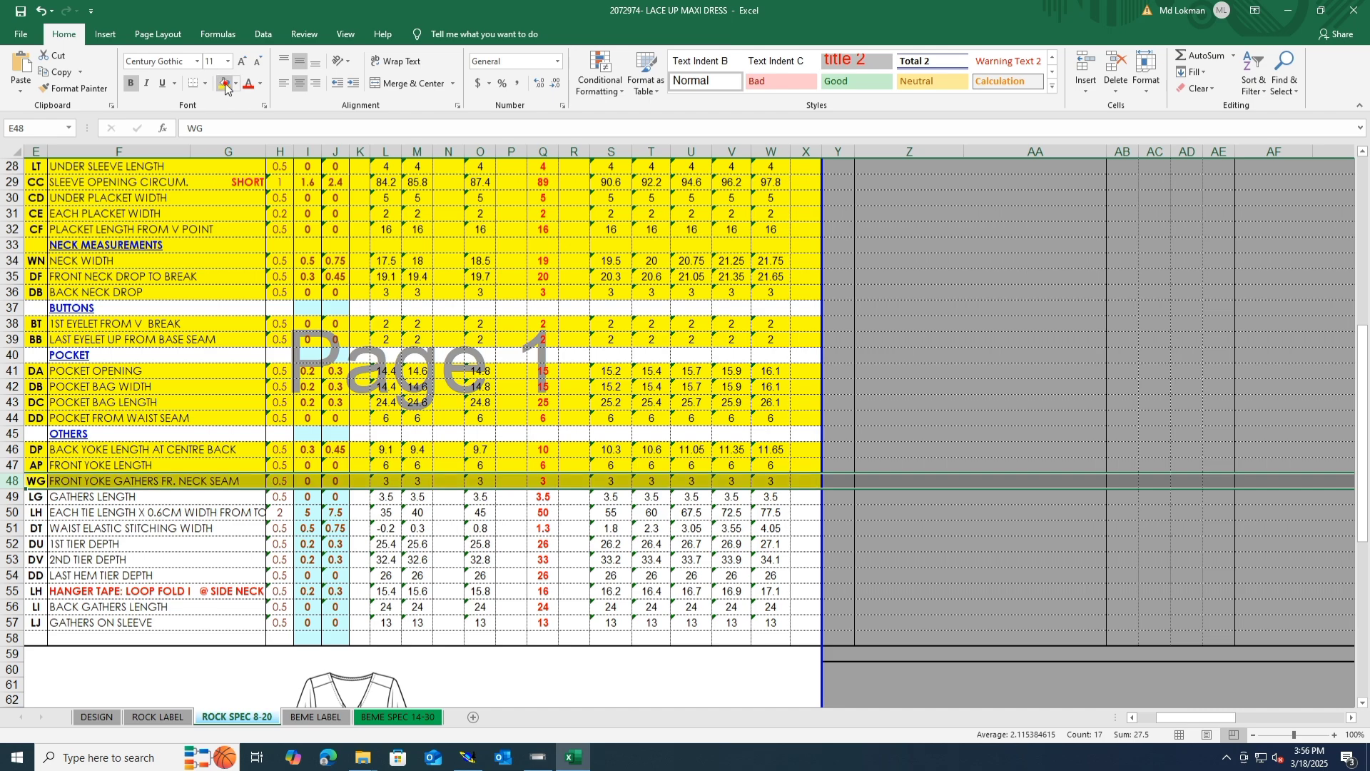
left_click(467, 758)
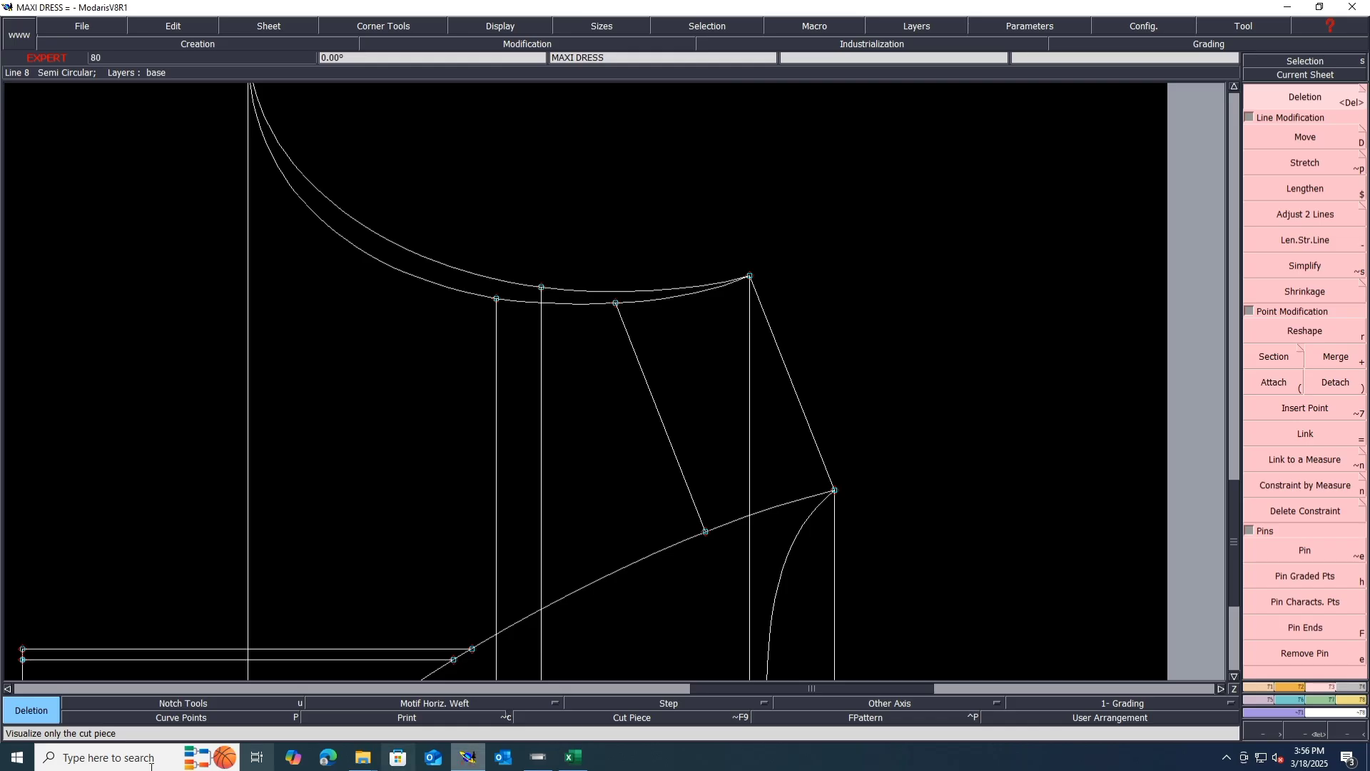
Place a developed point on the front yoke line 3 cm from its neckline end
key("d")
left_click(704, 528)
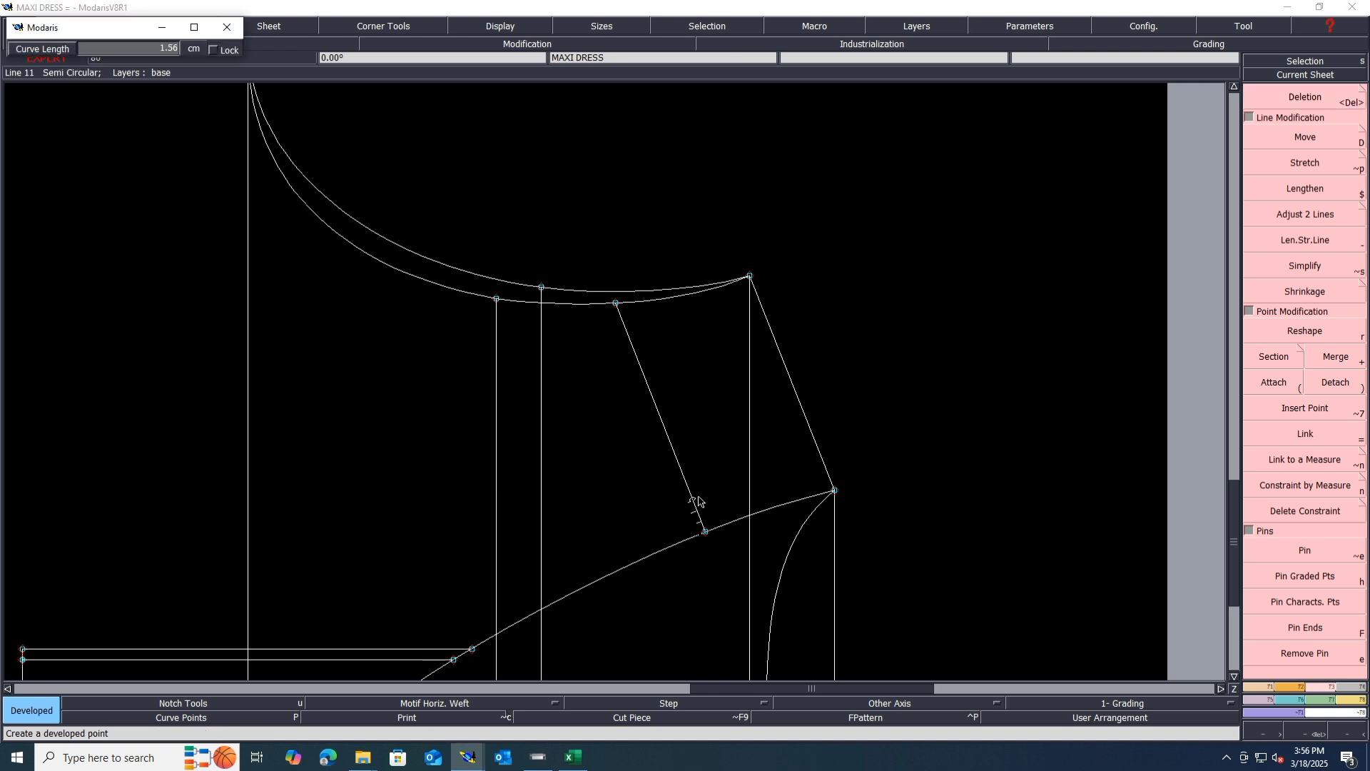
type("3.00")
key("Return")
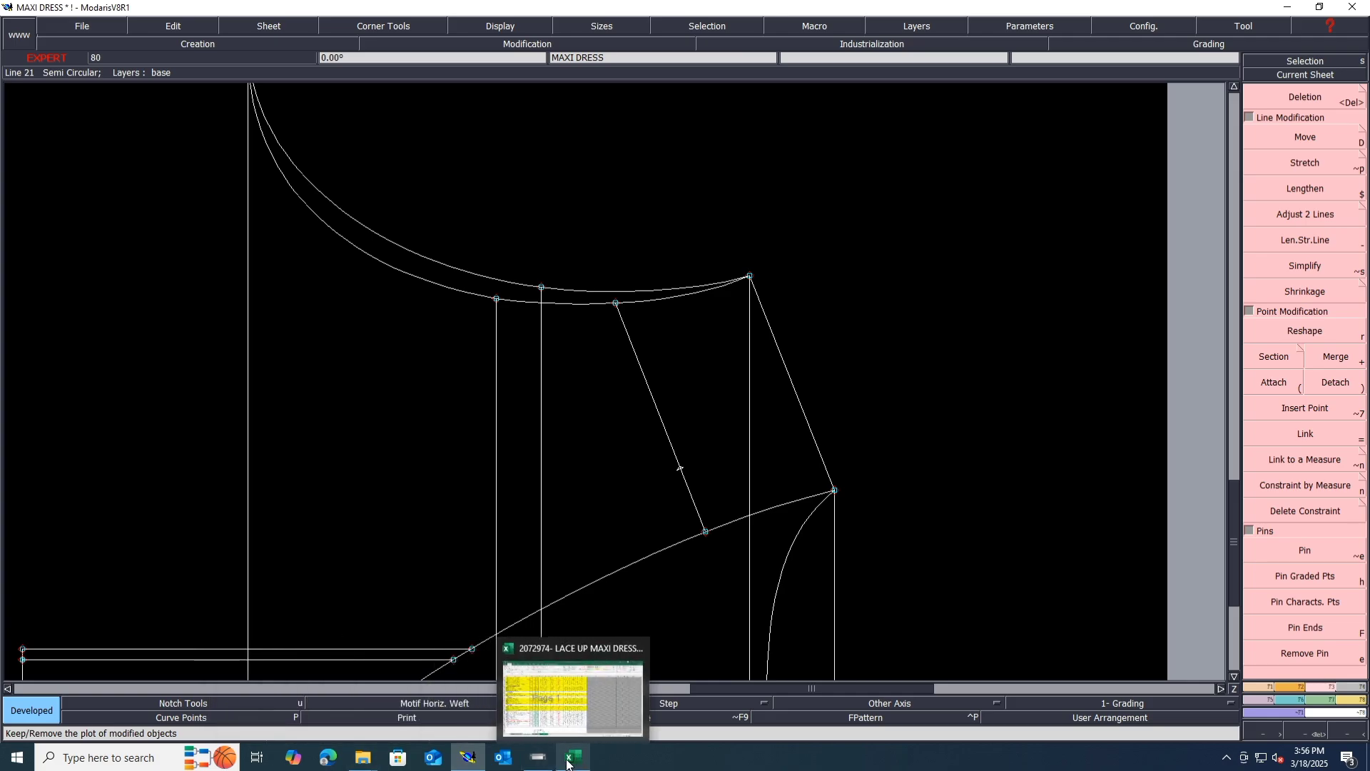
Switch to the Excel size spec, fill the GATHERS LENGTH row yellow, and return to Modaris
left_click(574, 691)
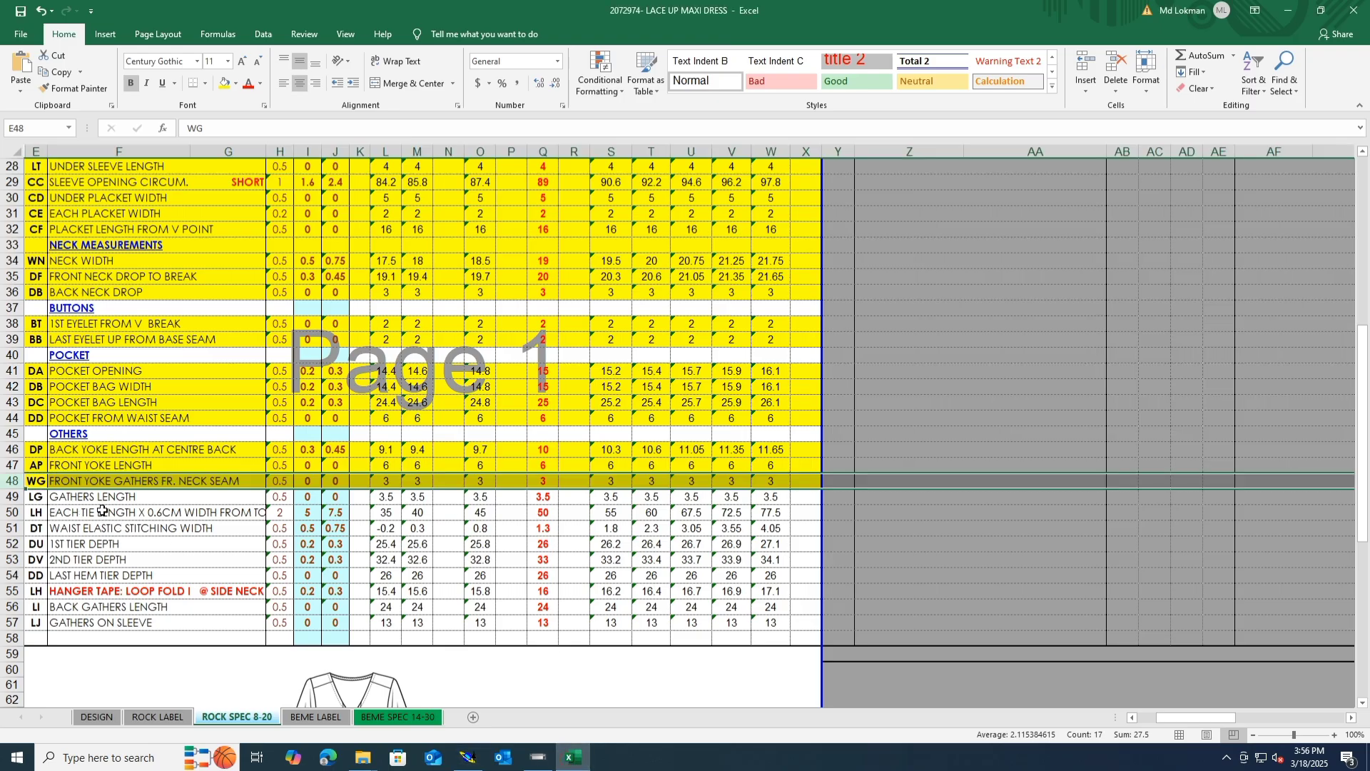
left_click(13, 497)
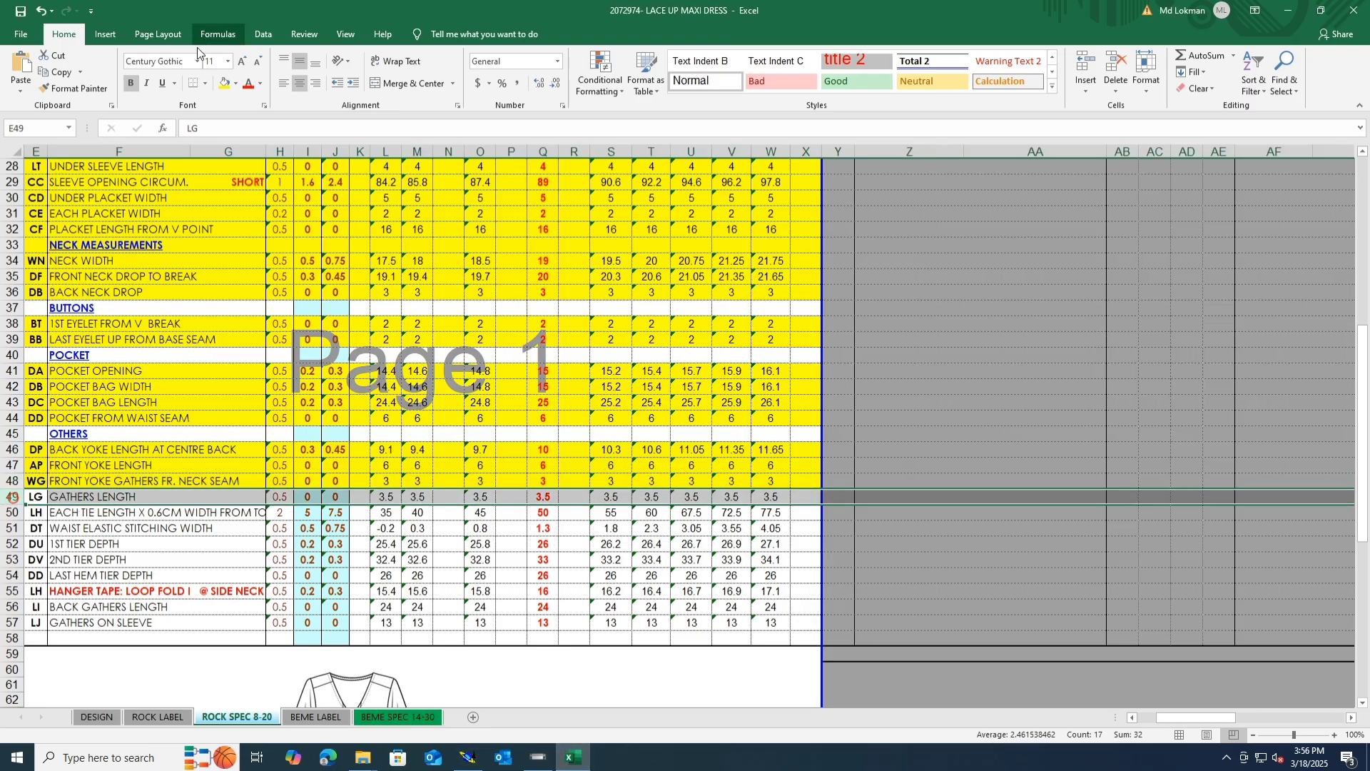
left_click(468, 759)
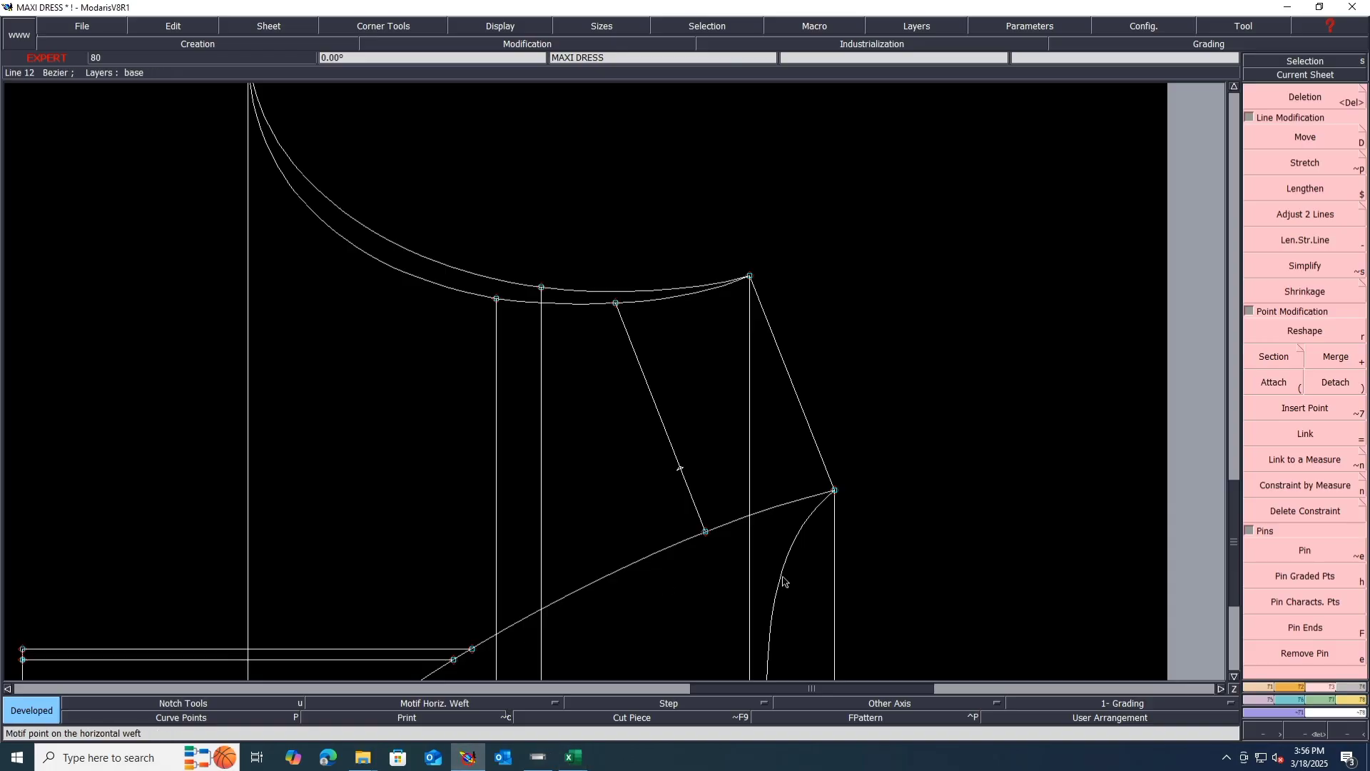
Place a second developed point on the yoke line 3.5 cm from the first towards the armhole, and save the model
left_click(680, 472)
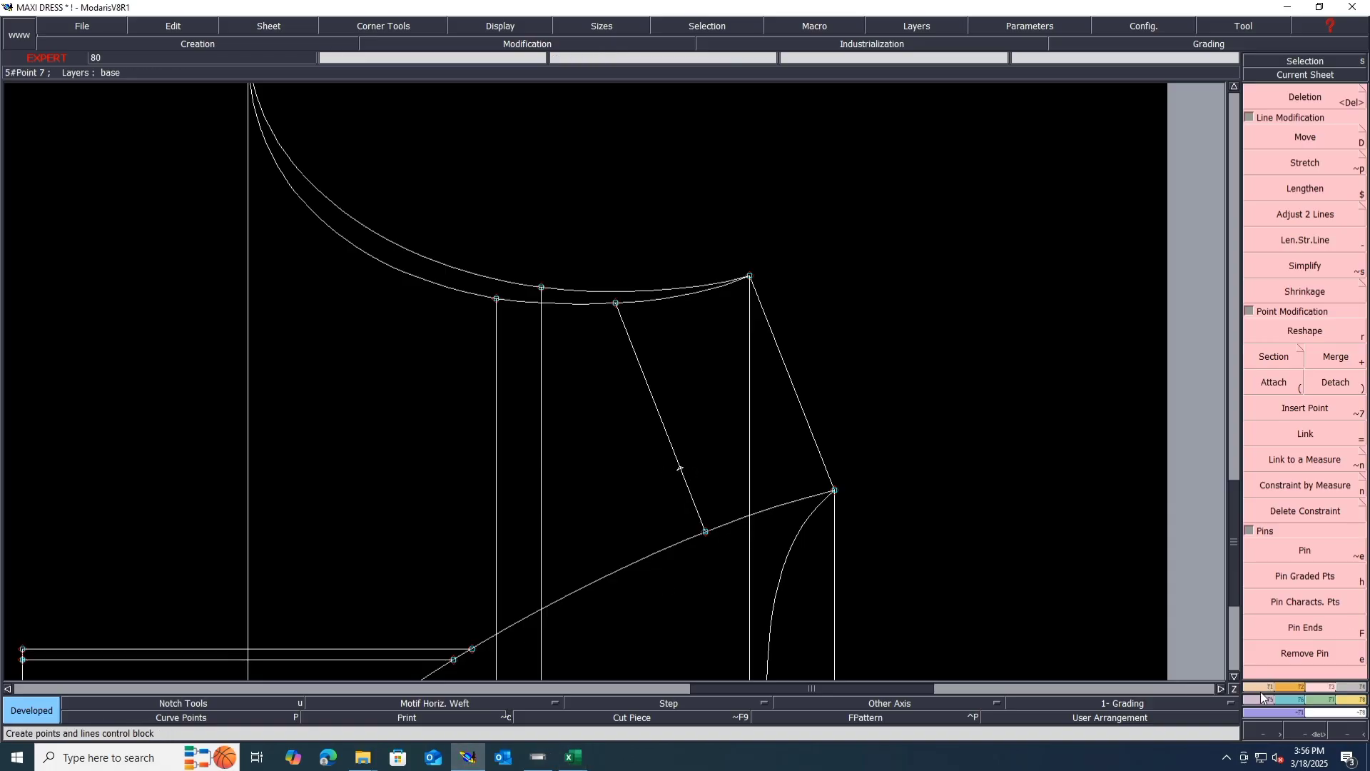
key("v")
left_click(674, 482)
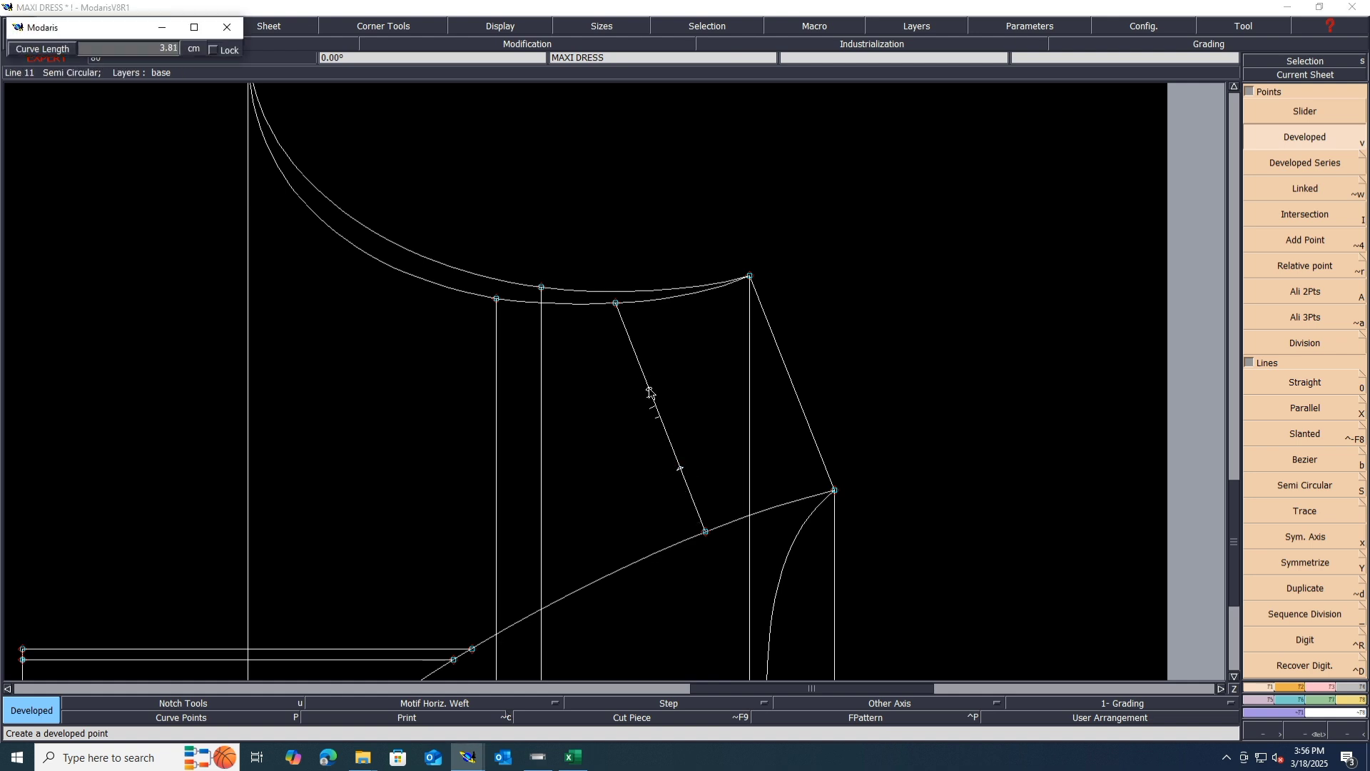
left_click(651, 393)
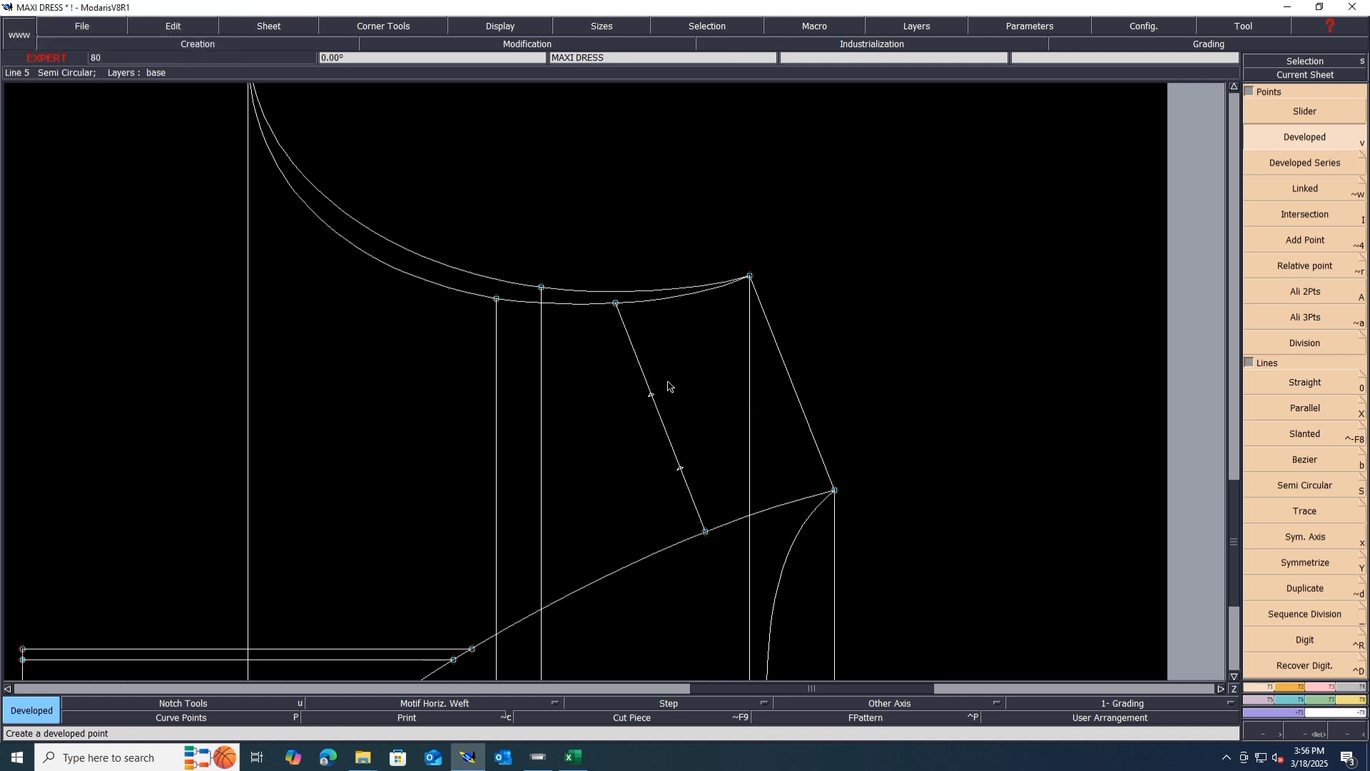
key("ctrl+s")
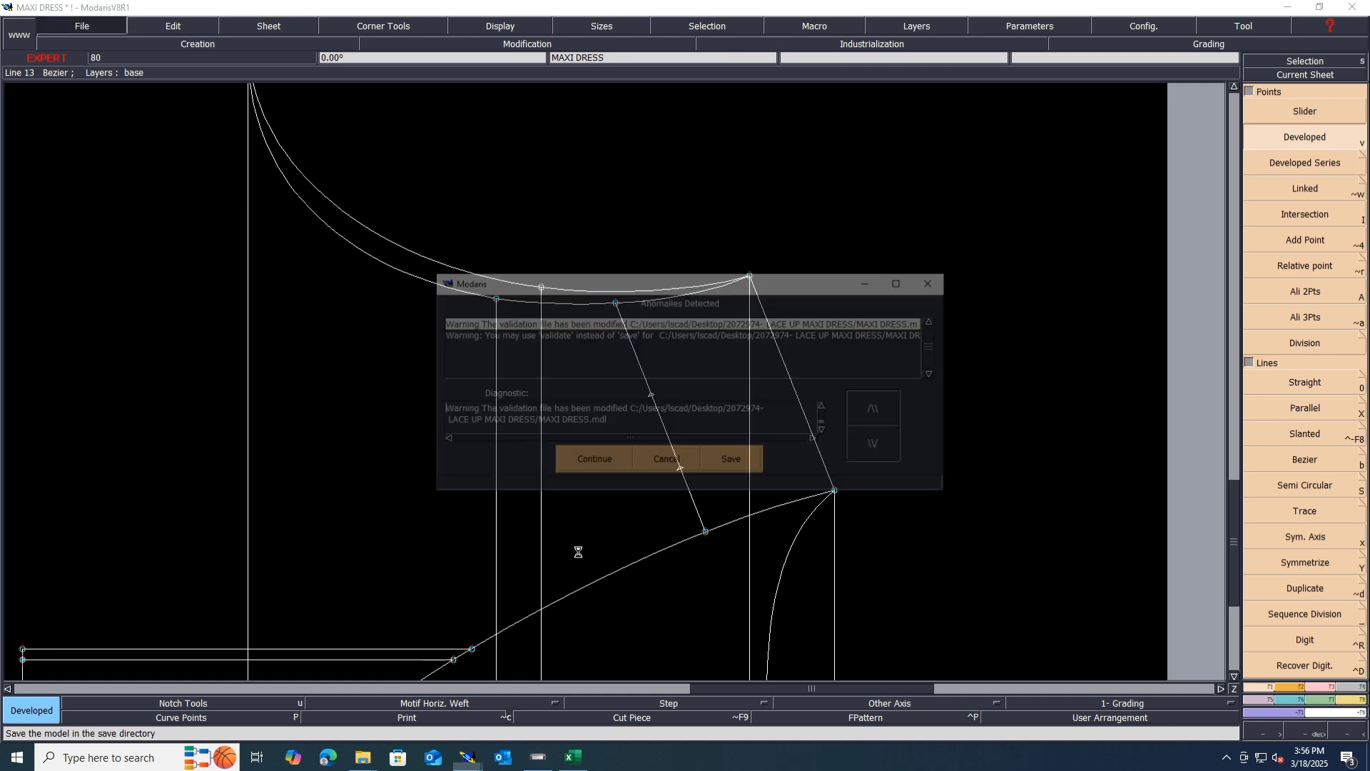
left_click(598, 460)
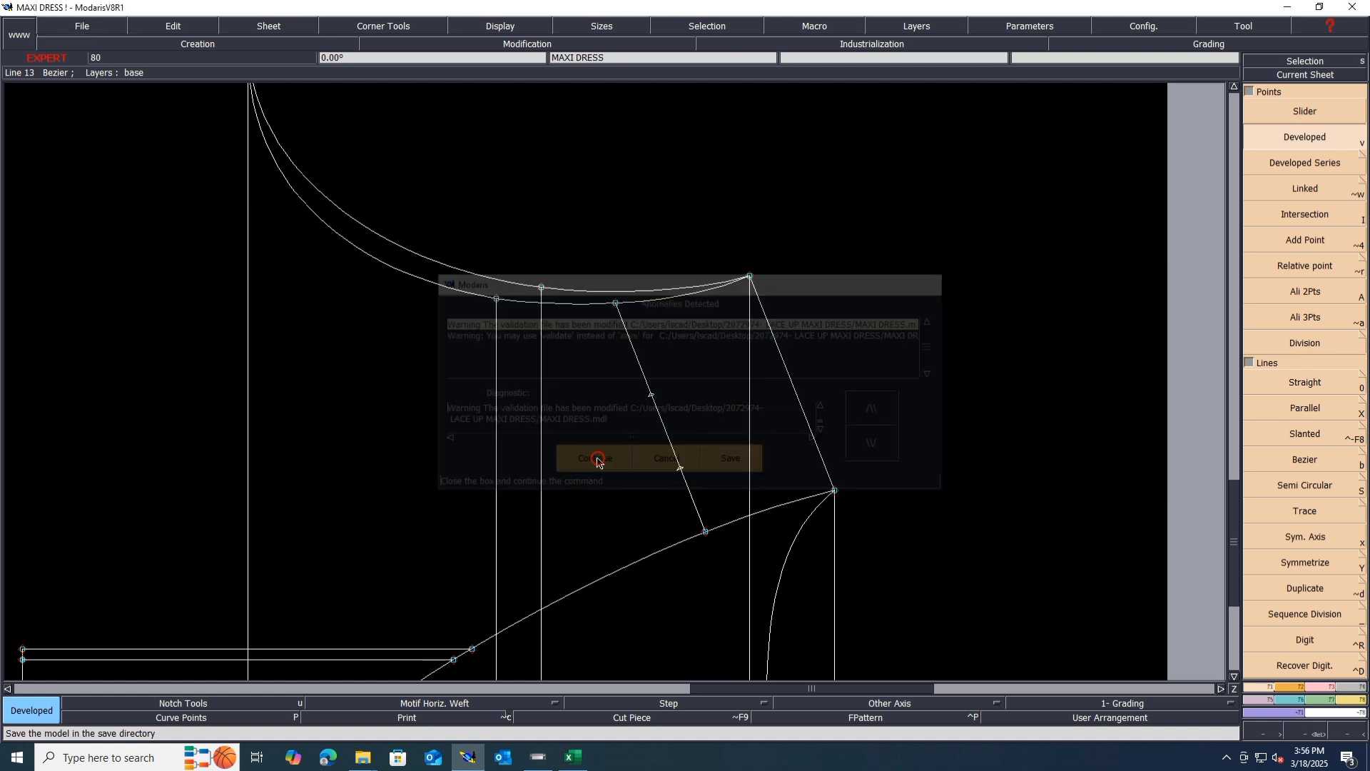
Switch to the Excel size spec, fill the EACH TIE LENGTH row yellow, and return to Modaris
left_click(573, 758)
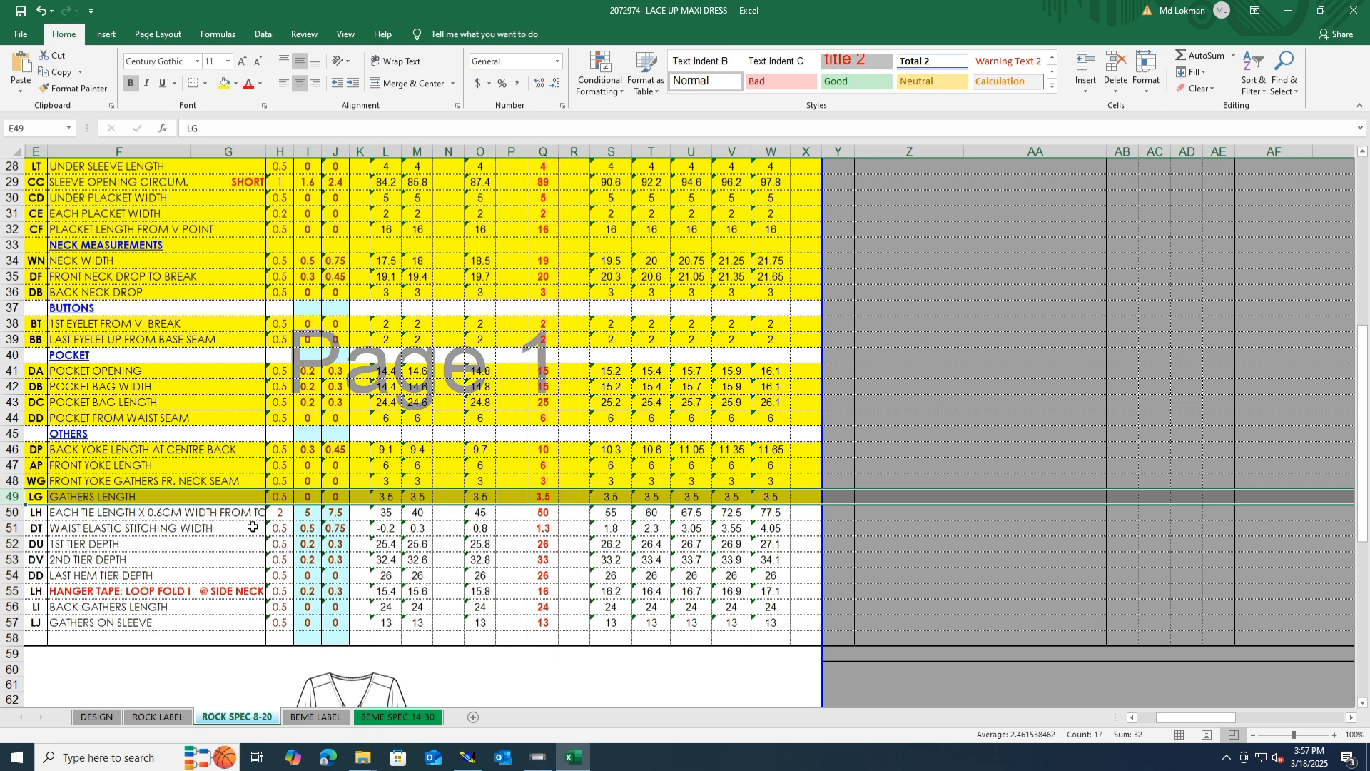
left_click(12, 513)
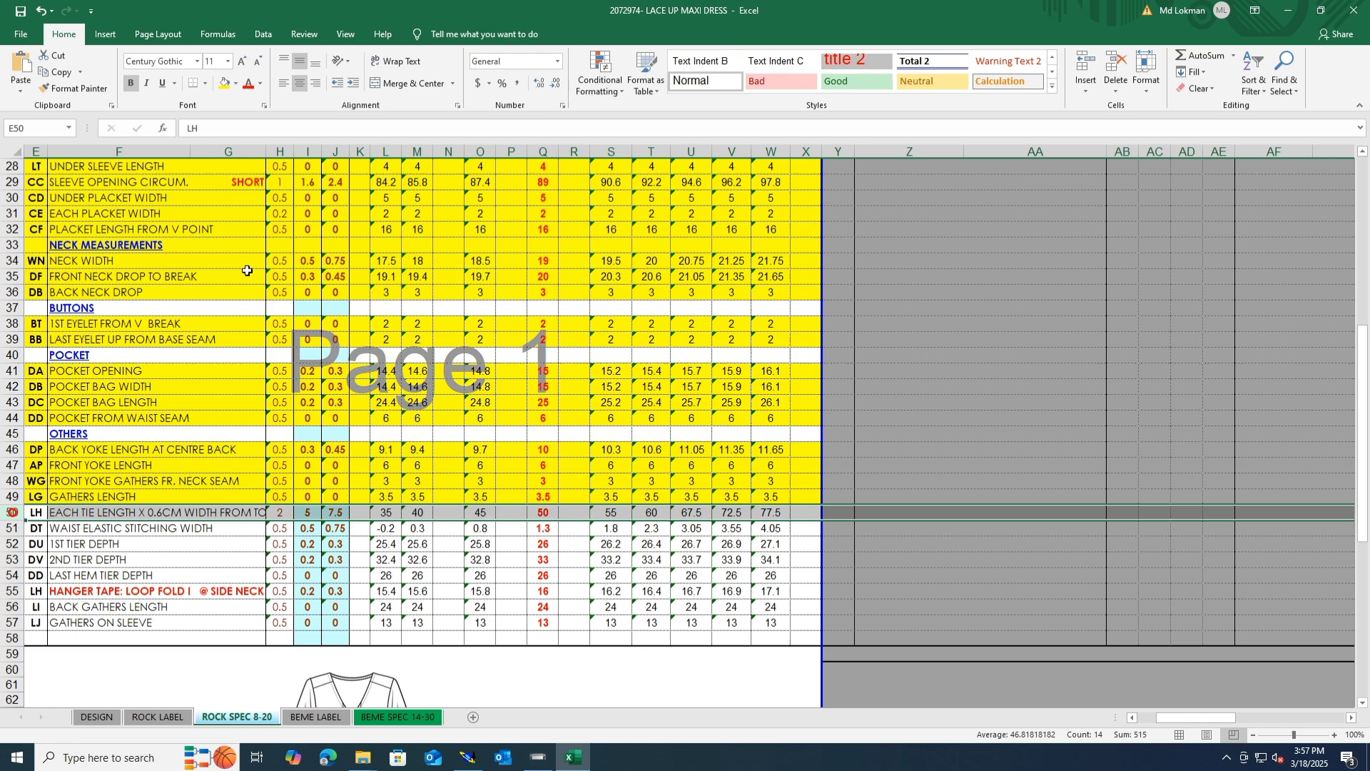
left_click(225, 83)
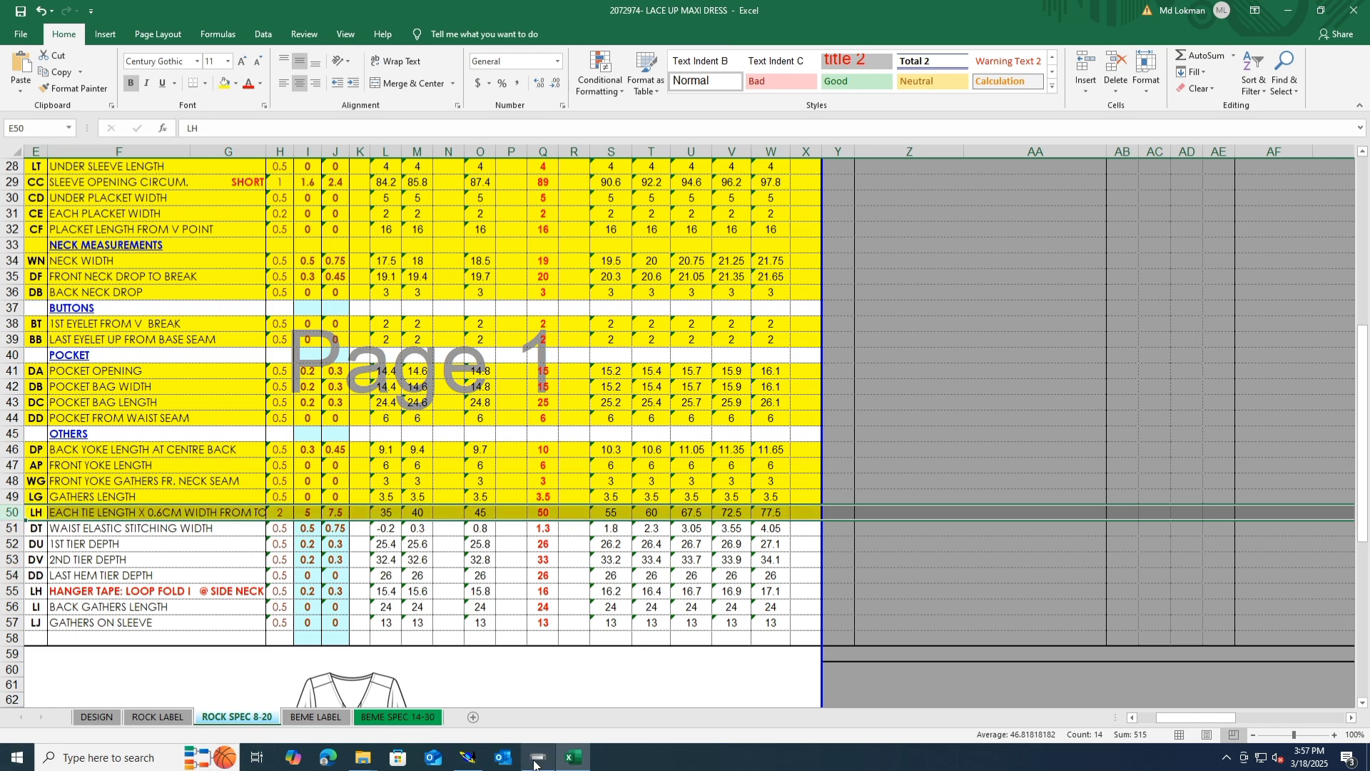
left_click(468, 758)
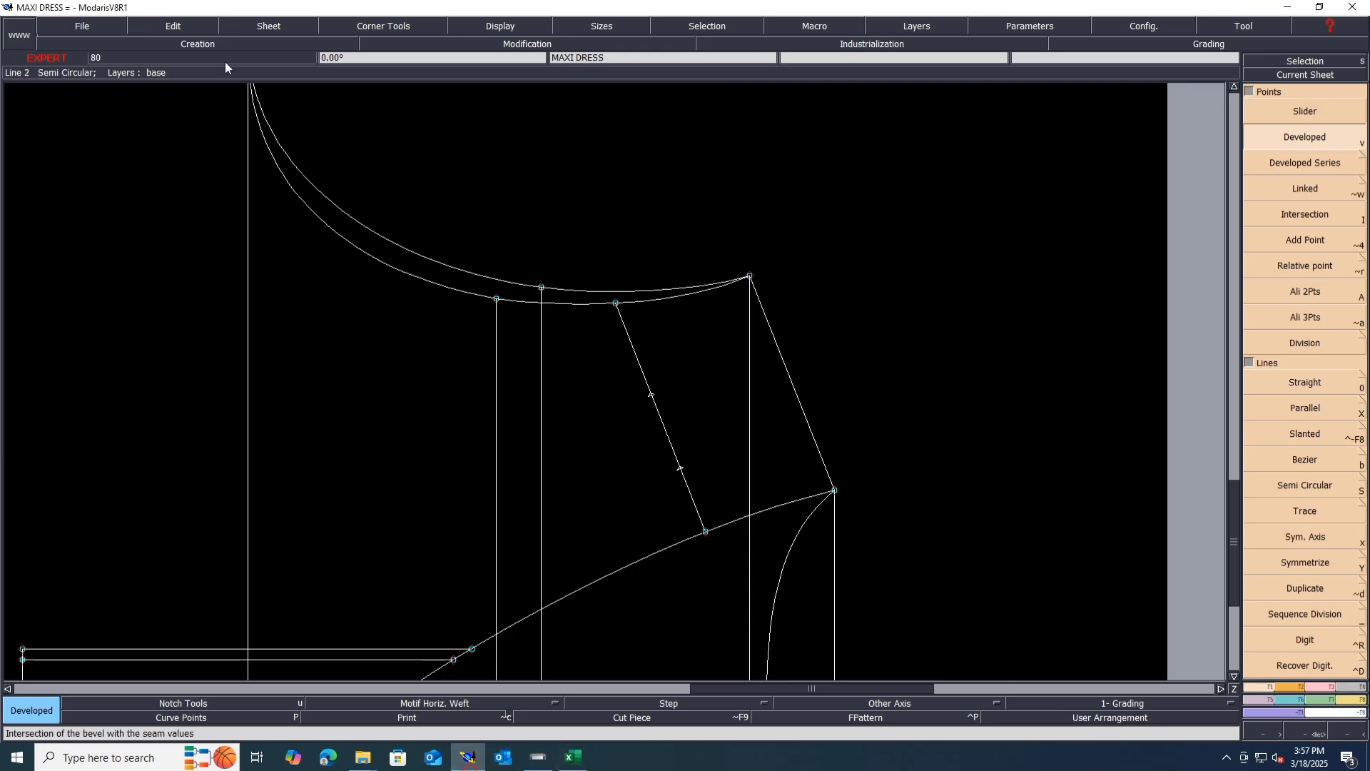
Create a new blank sheet, draw a narrow rectangle 50 cm wide on it for the tie piece, and save the model
left_click(268, 25)
left_click(275, 43)
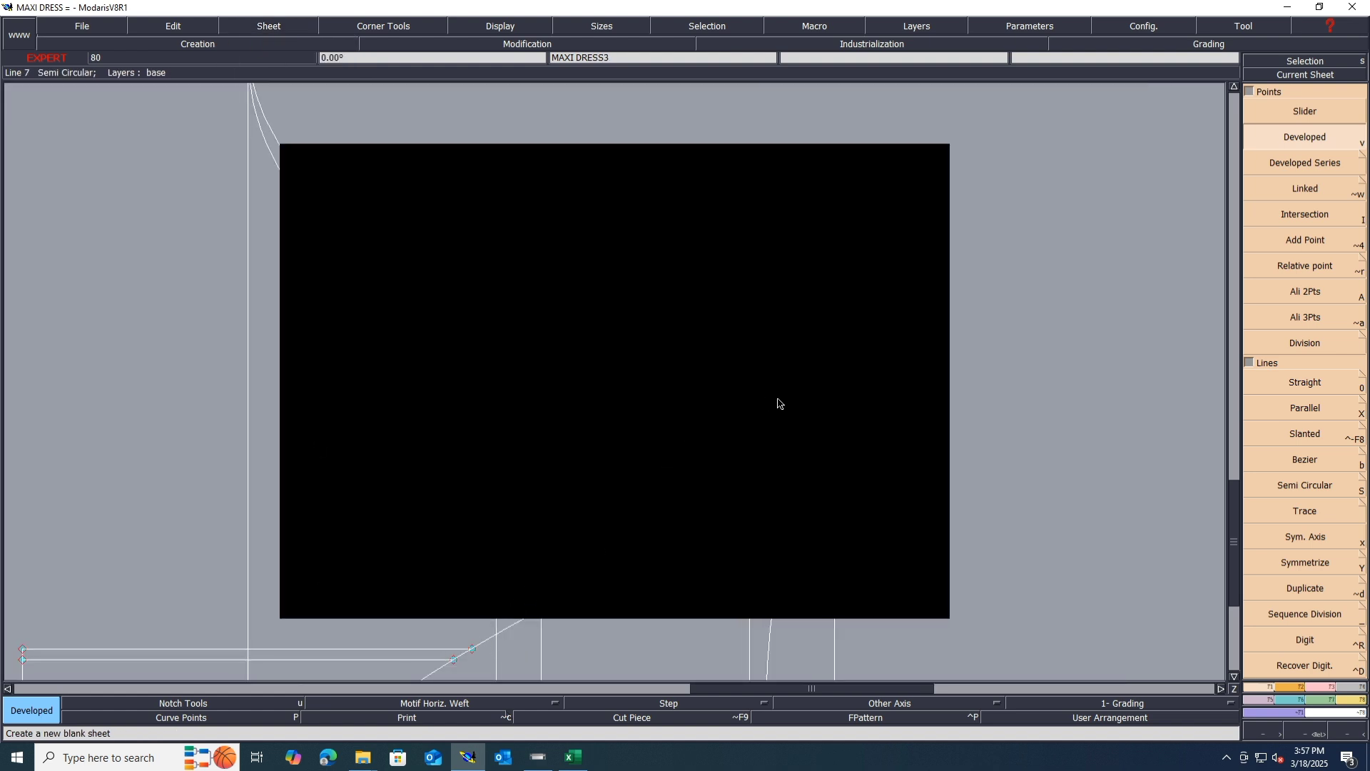
left_click(1284, 689)
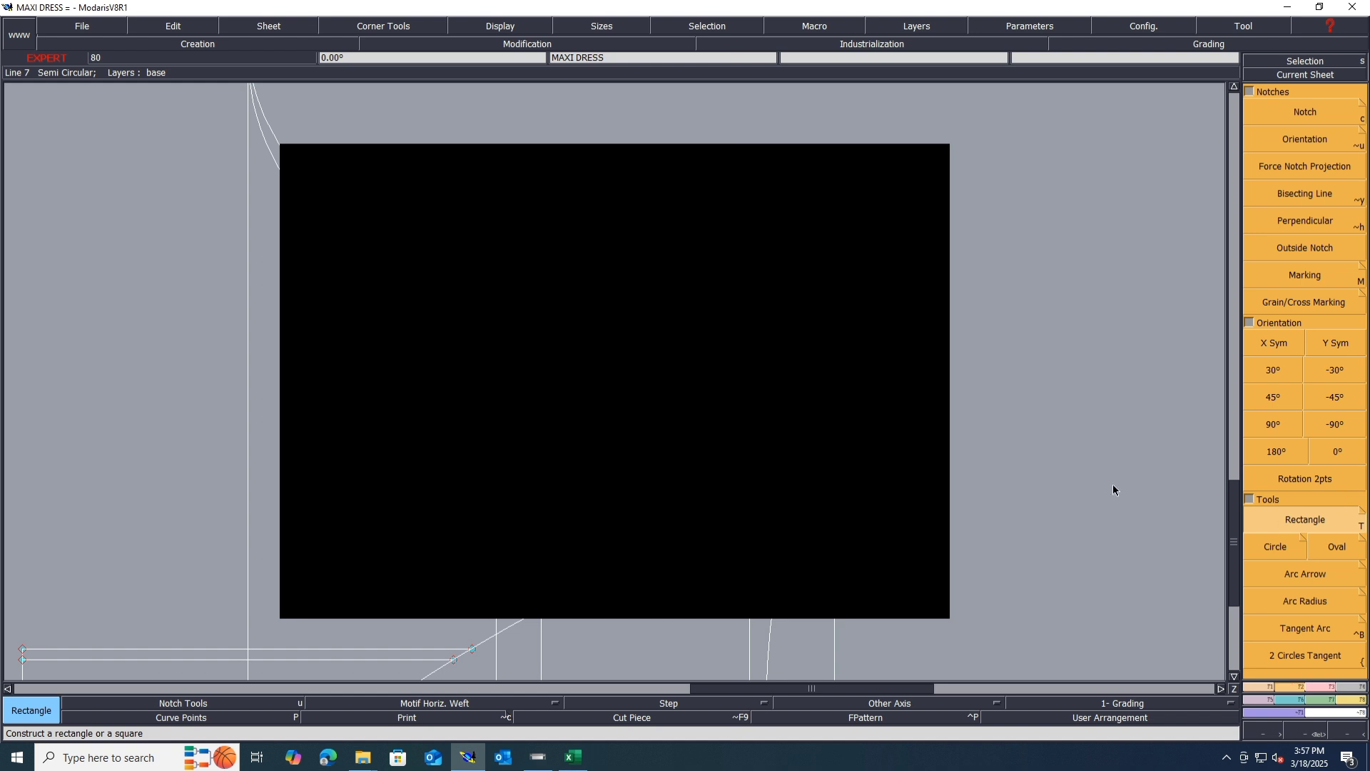
left_click(828, 284)
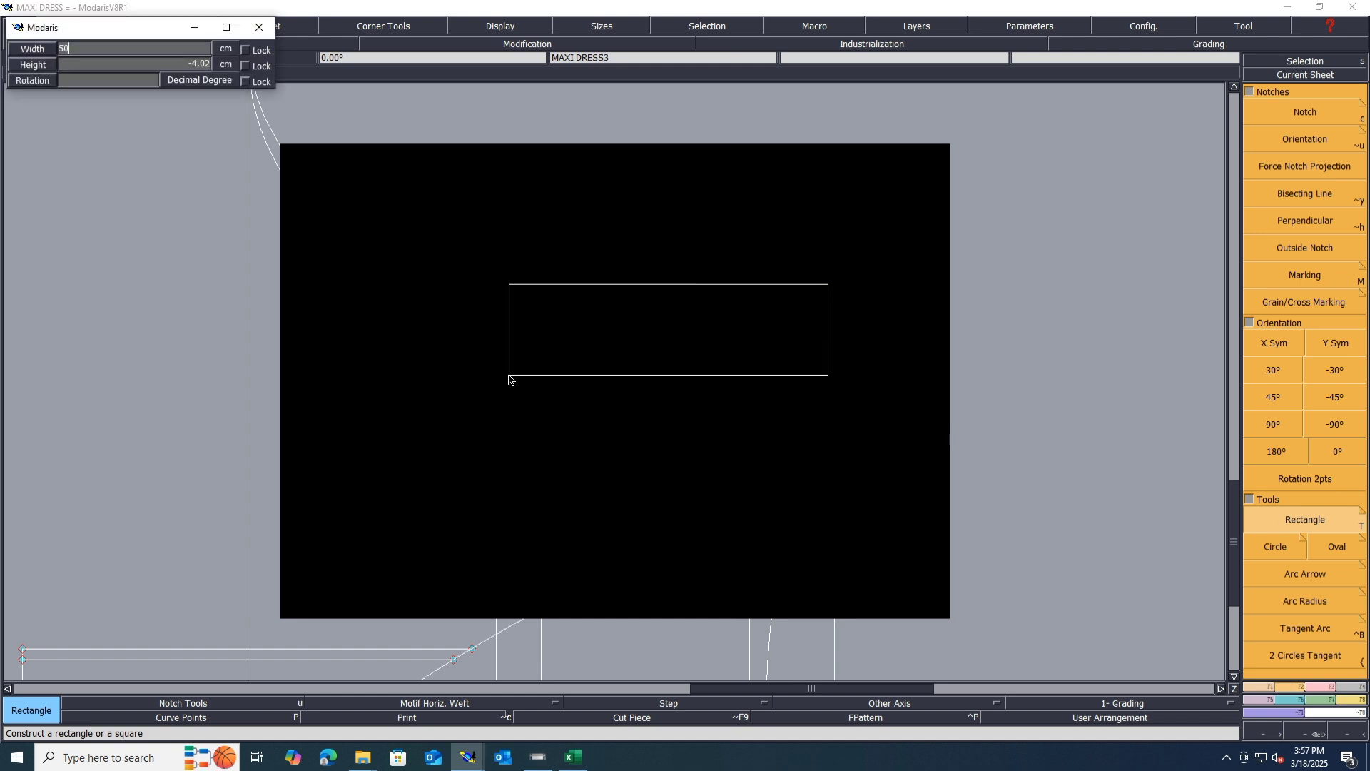
key("Return")
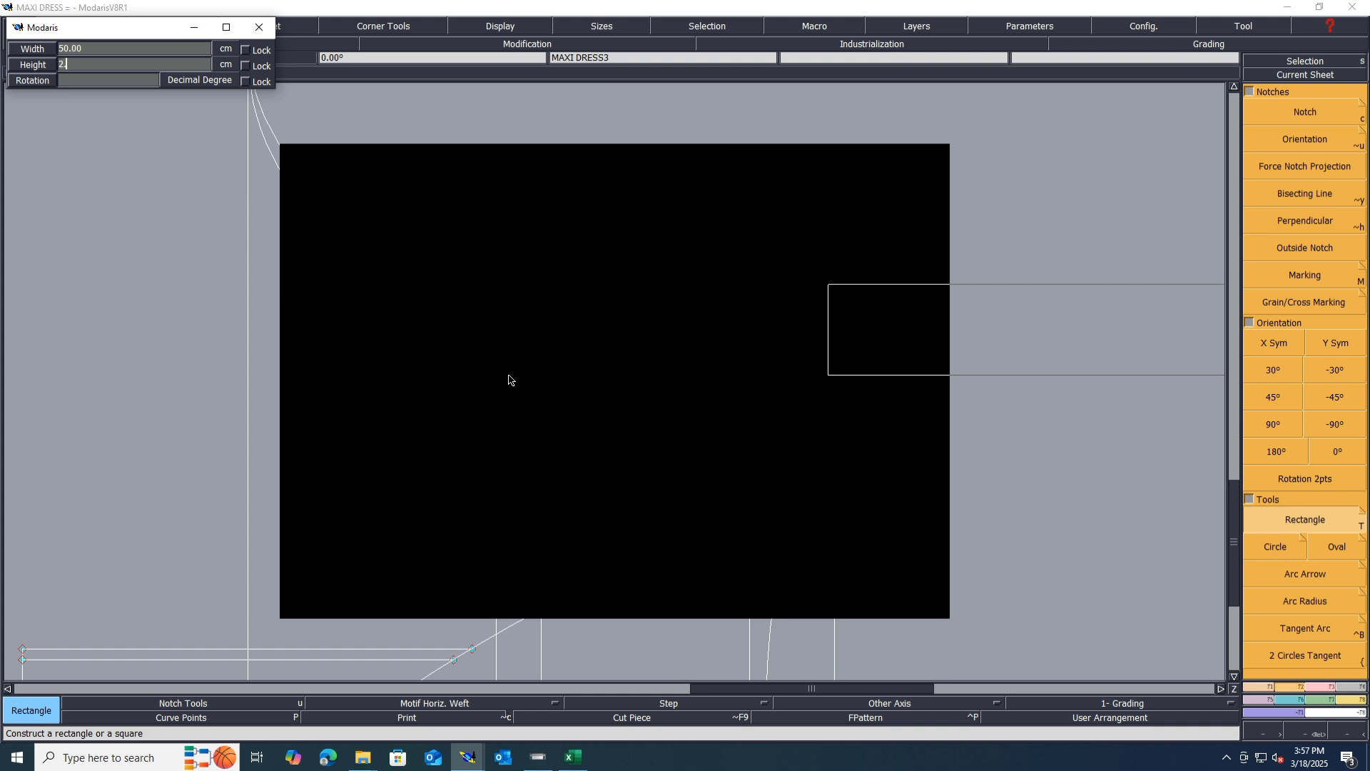
key("Return")
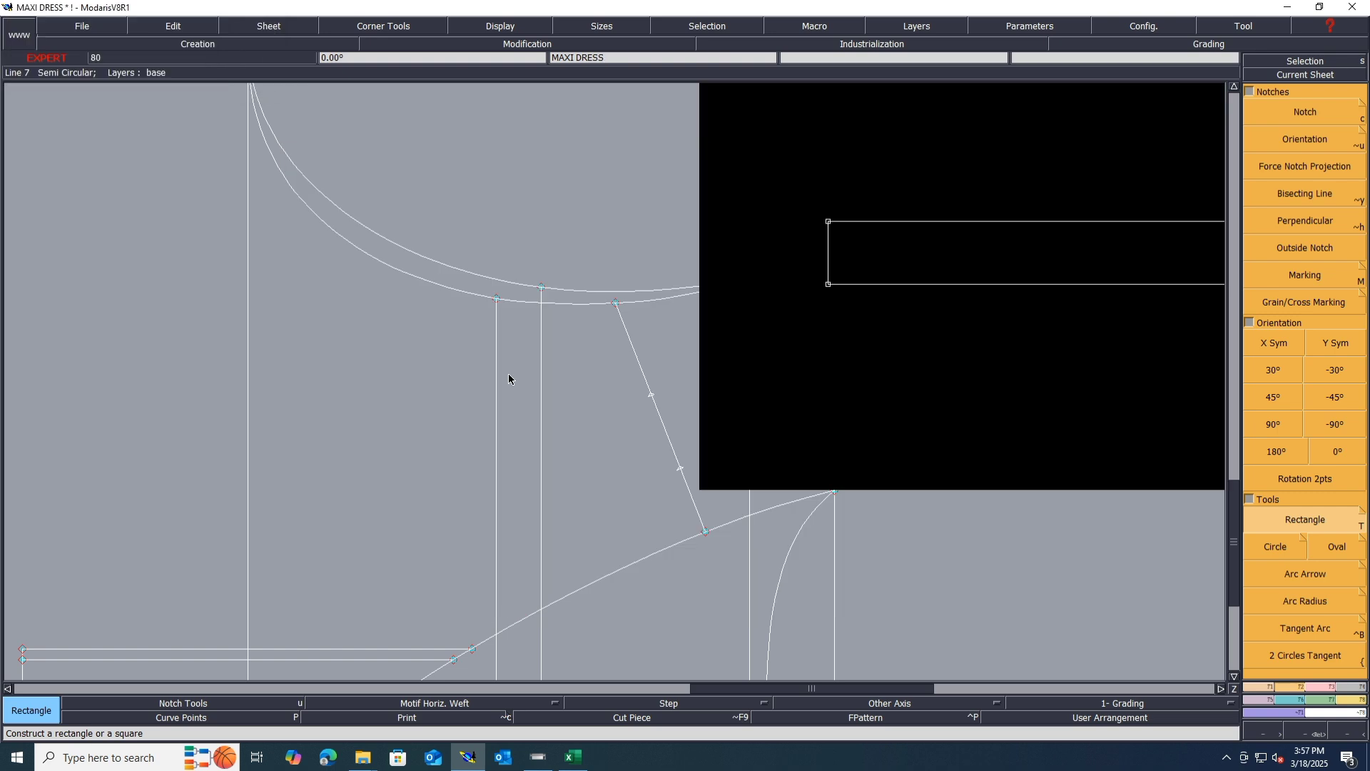
key("Home")
key("ctrl+s")
left_click(611, 464)
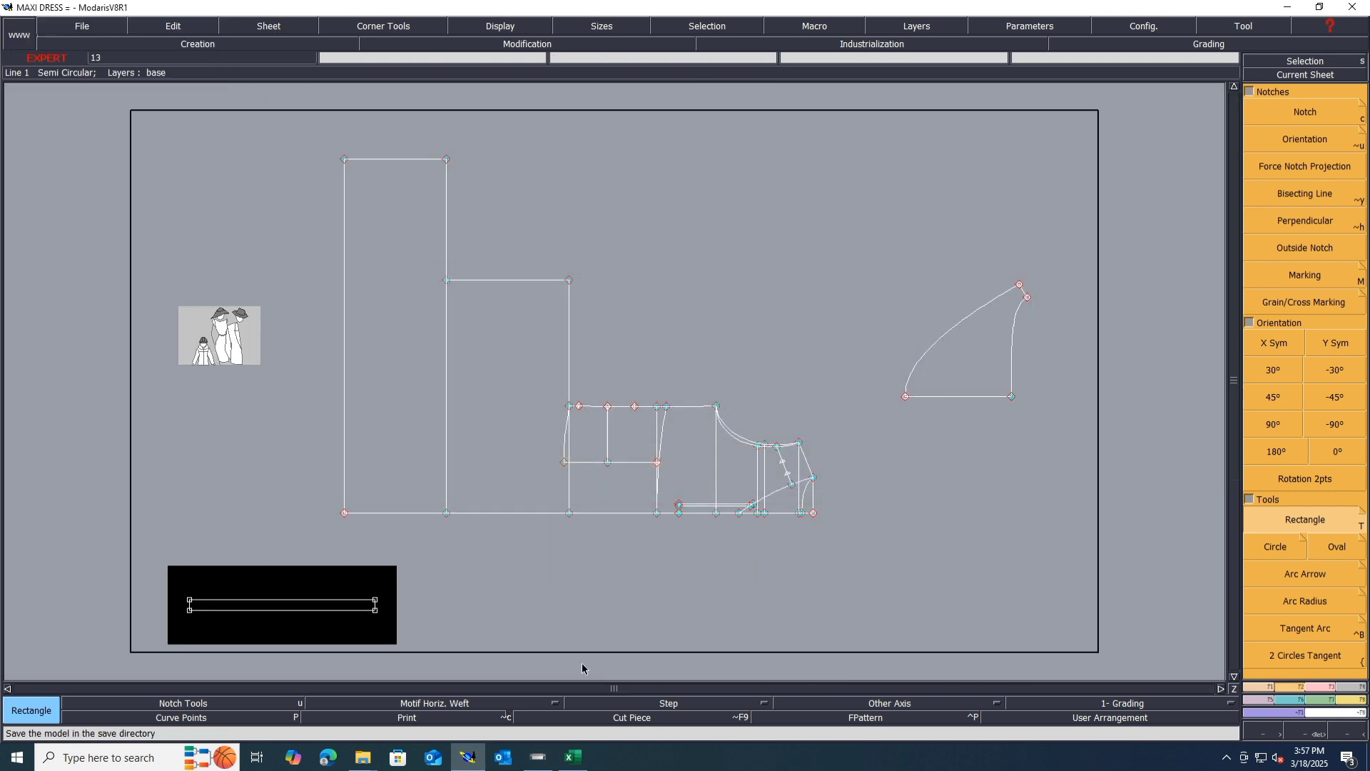
Switch to the Excel size spec, fill the WAIST ELASTIC STITCHING WIDTH row yellow, and return to Modaris
left_click(577, 768)
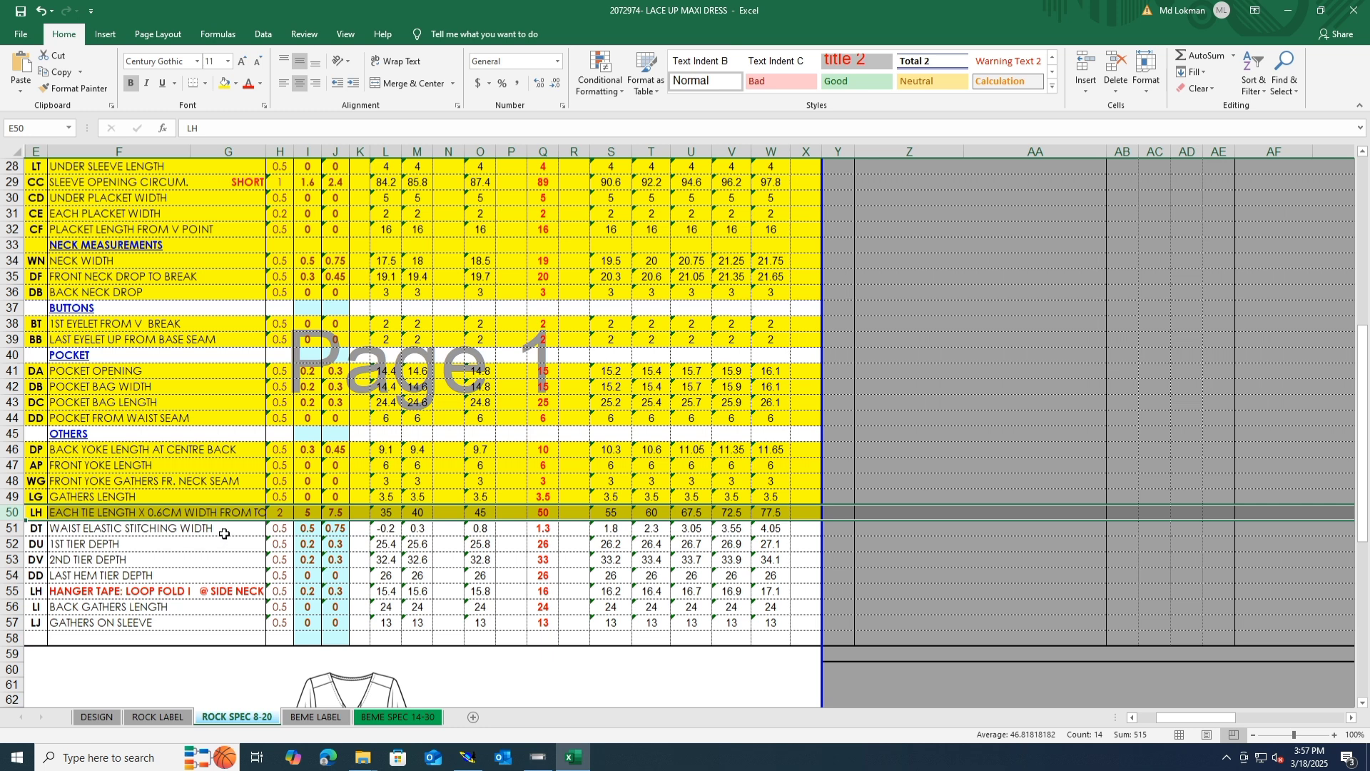
left_click(12, 529)
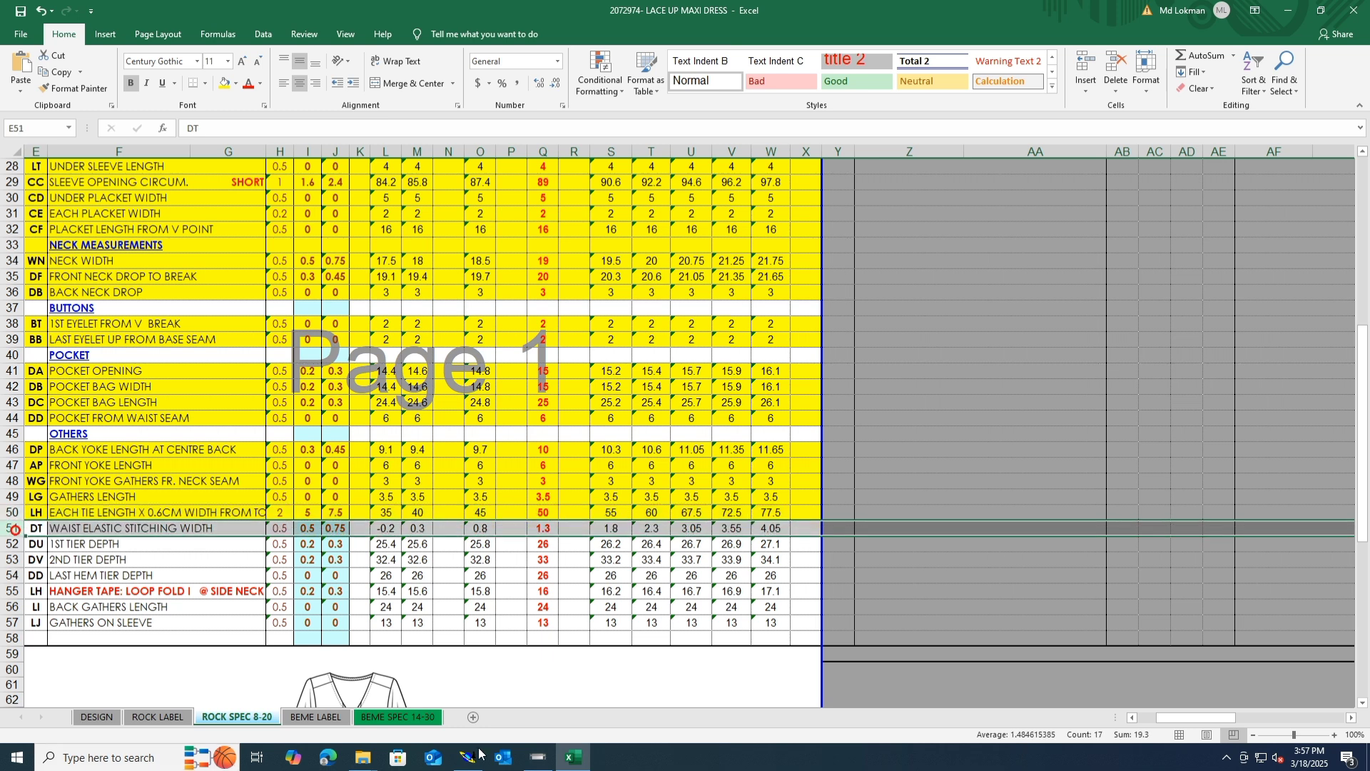
left_click(224, 83)
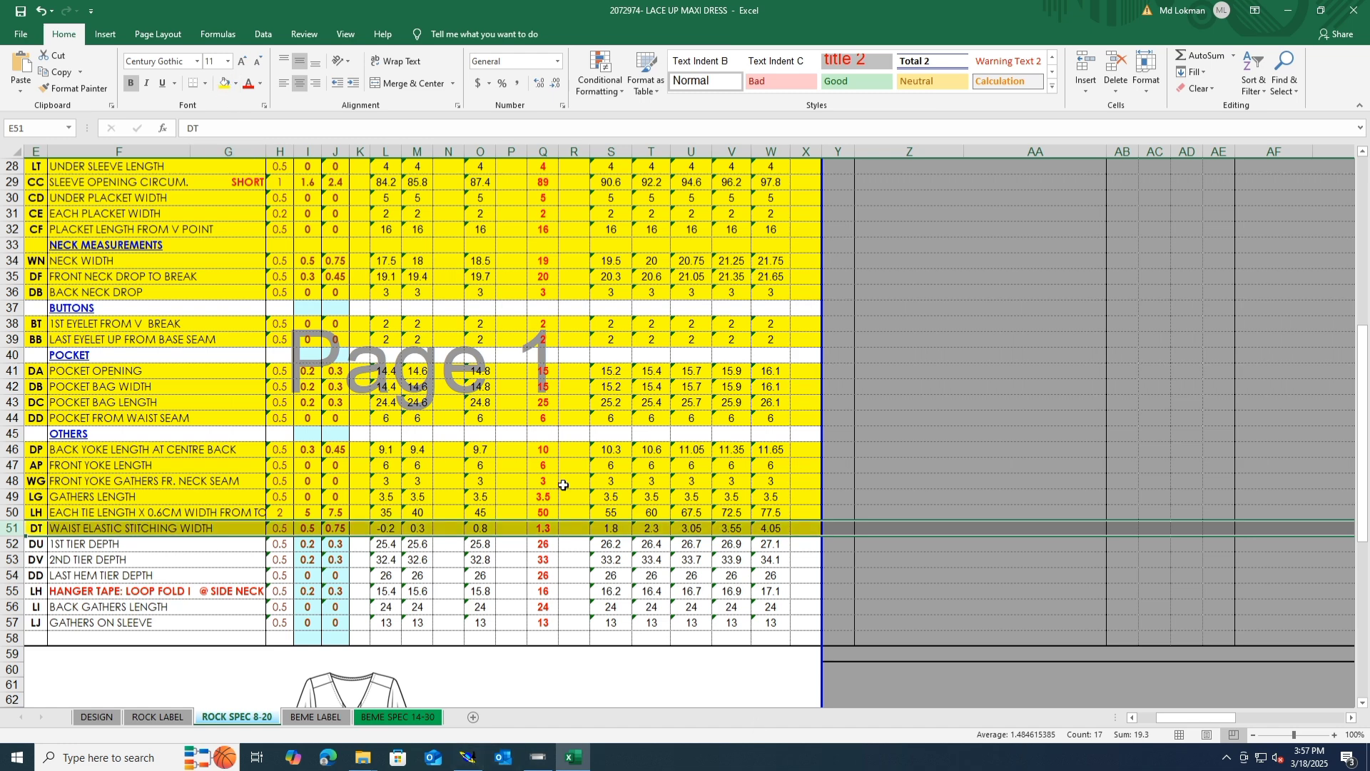
left_click(468, 757)
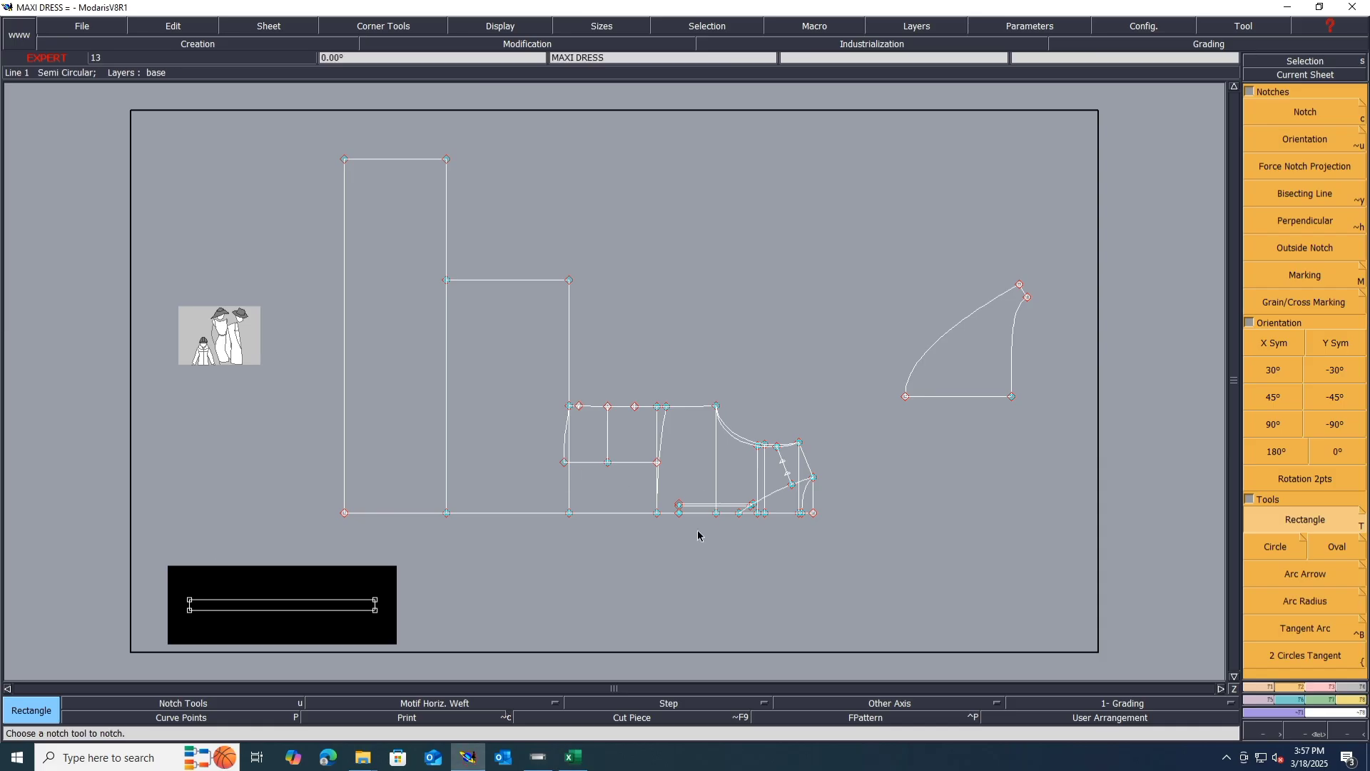
Check the waist on the dress sketches and photos in the Excel DESIGN sheet, then return via ROCK SPEC 8-20 to Modaris
scroll(674, 535, "up", 3)
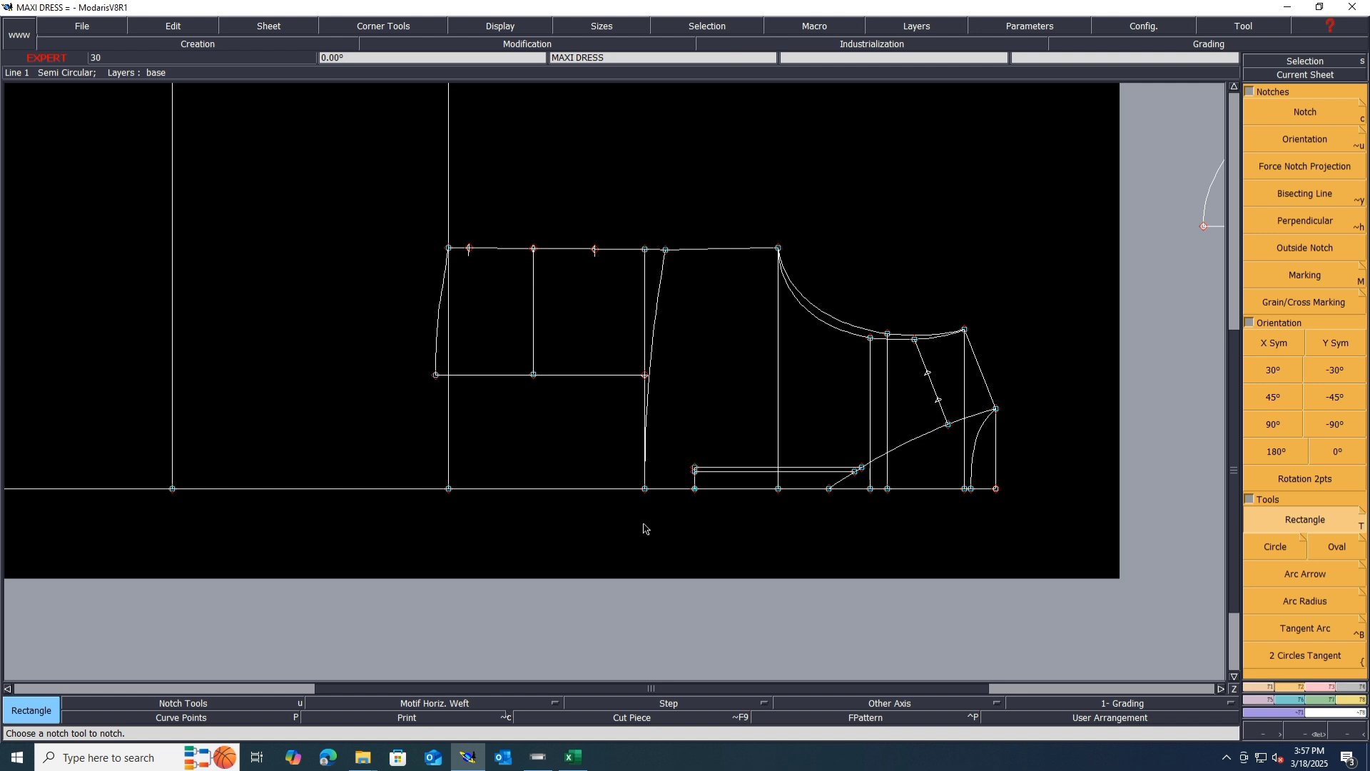
scroll(644, 528, "up", 2)
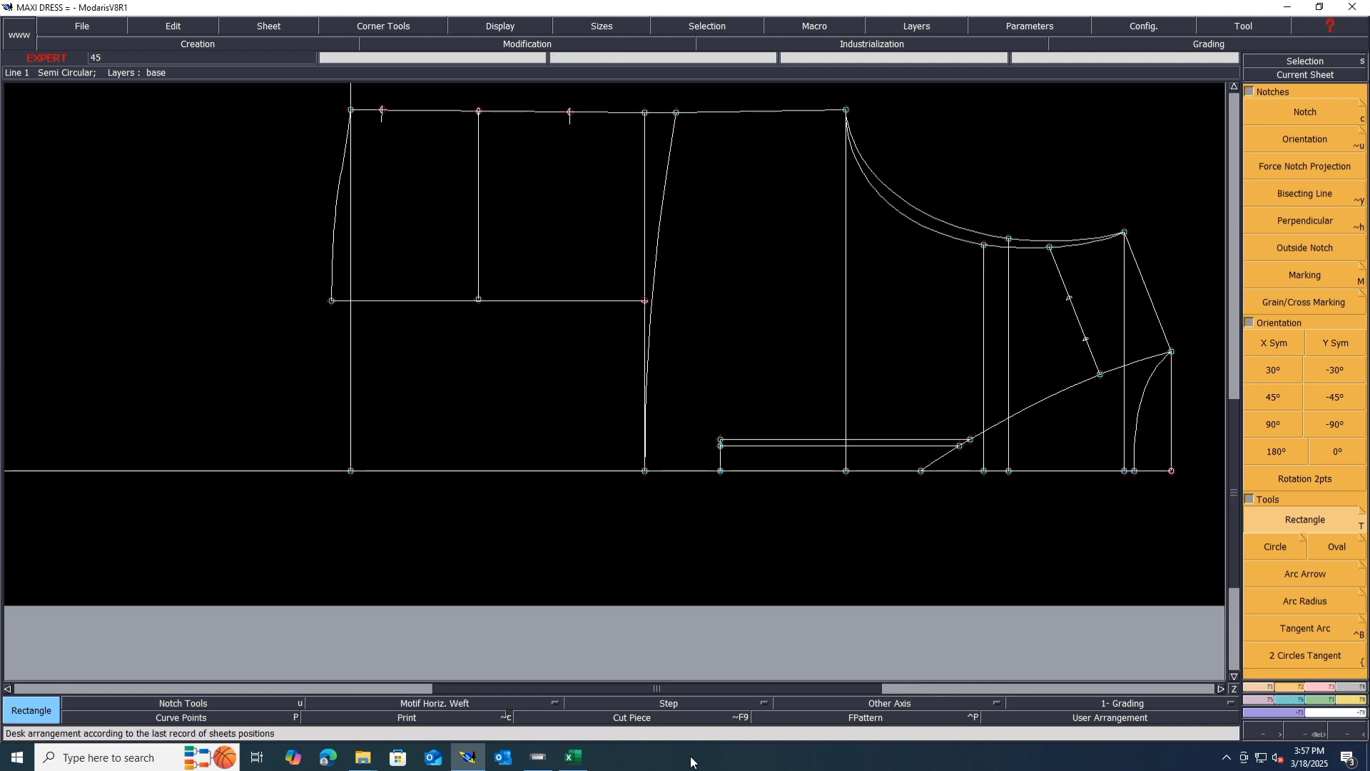
left_click(573, 757)
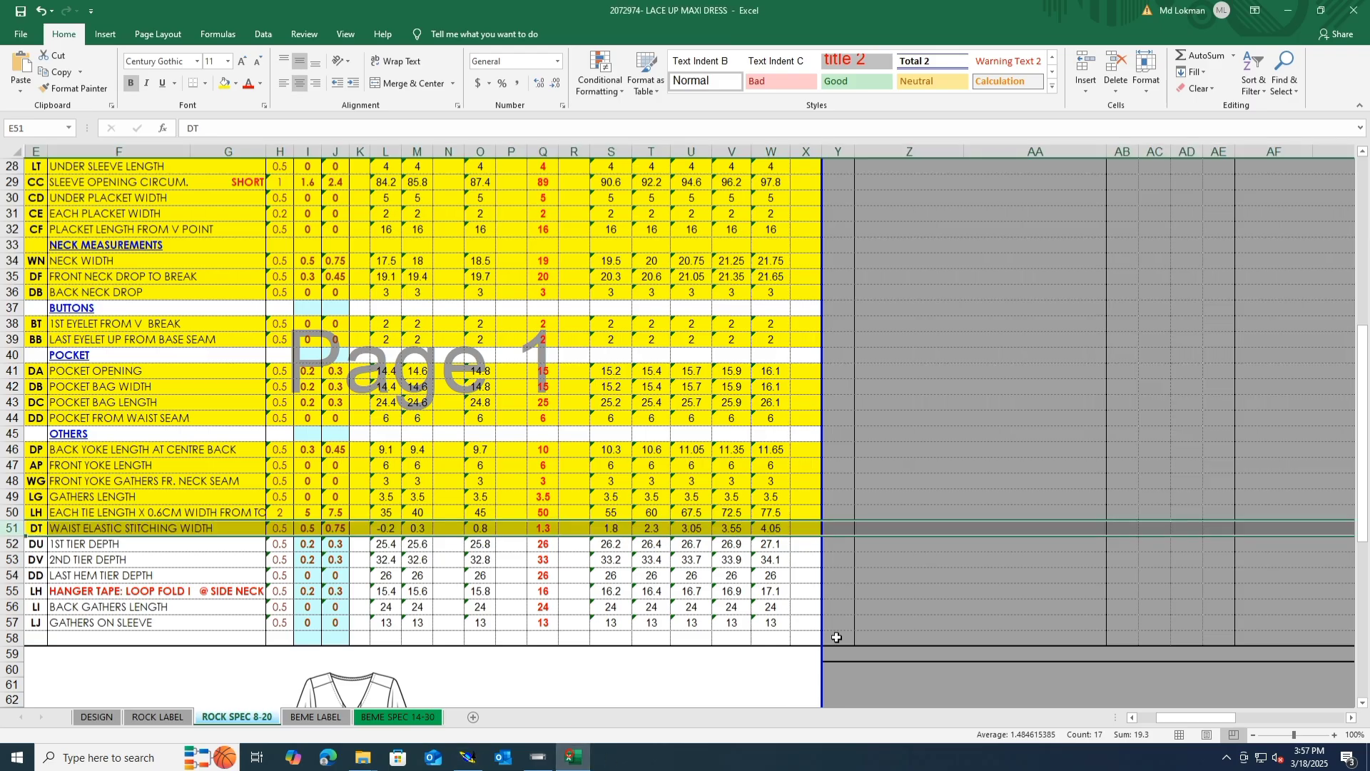
left_click(97, 717)
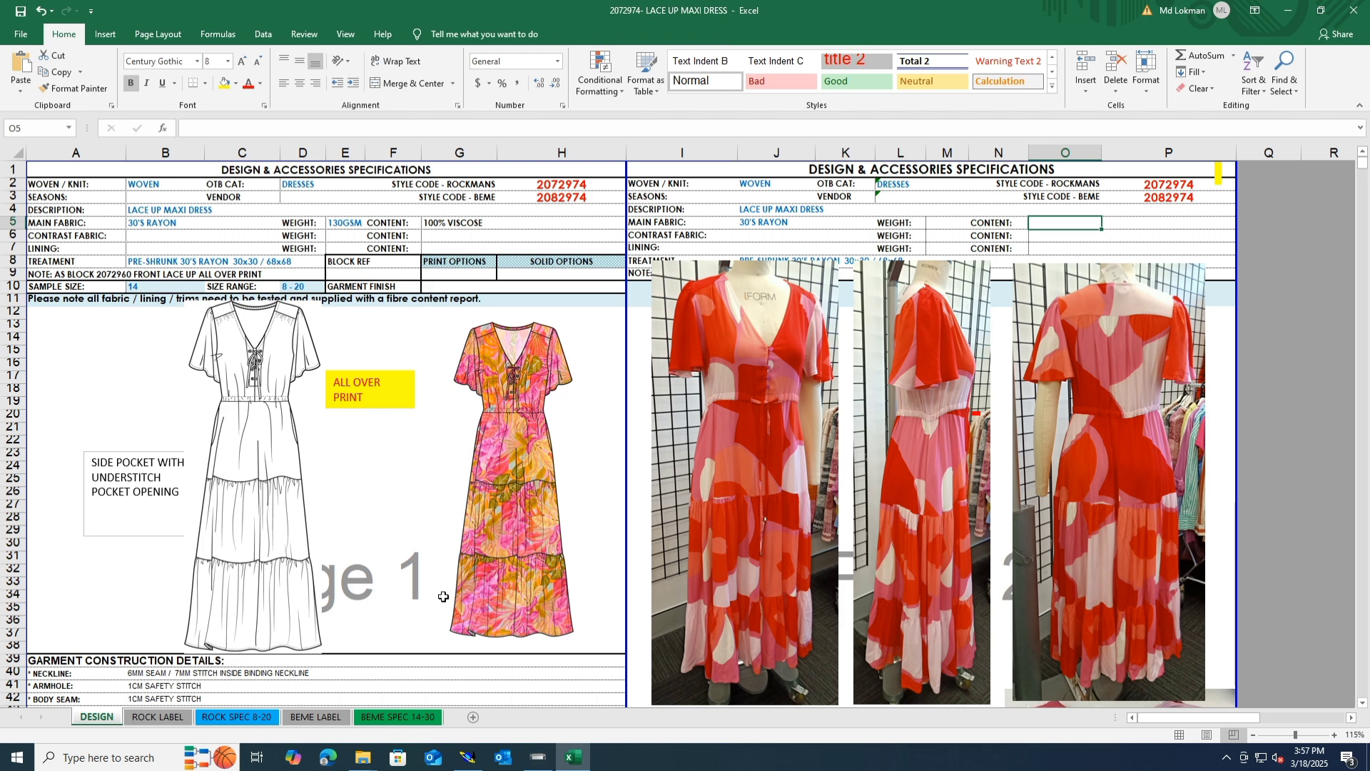
left_click(226, 717)
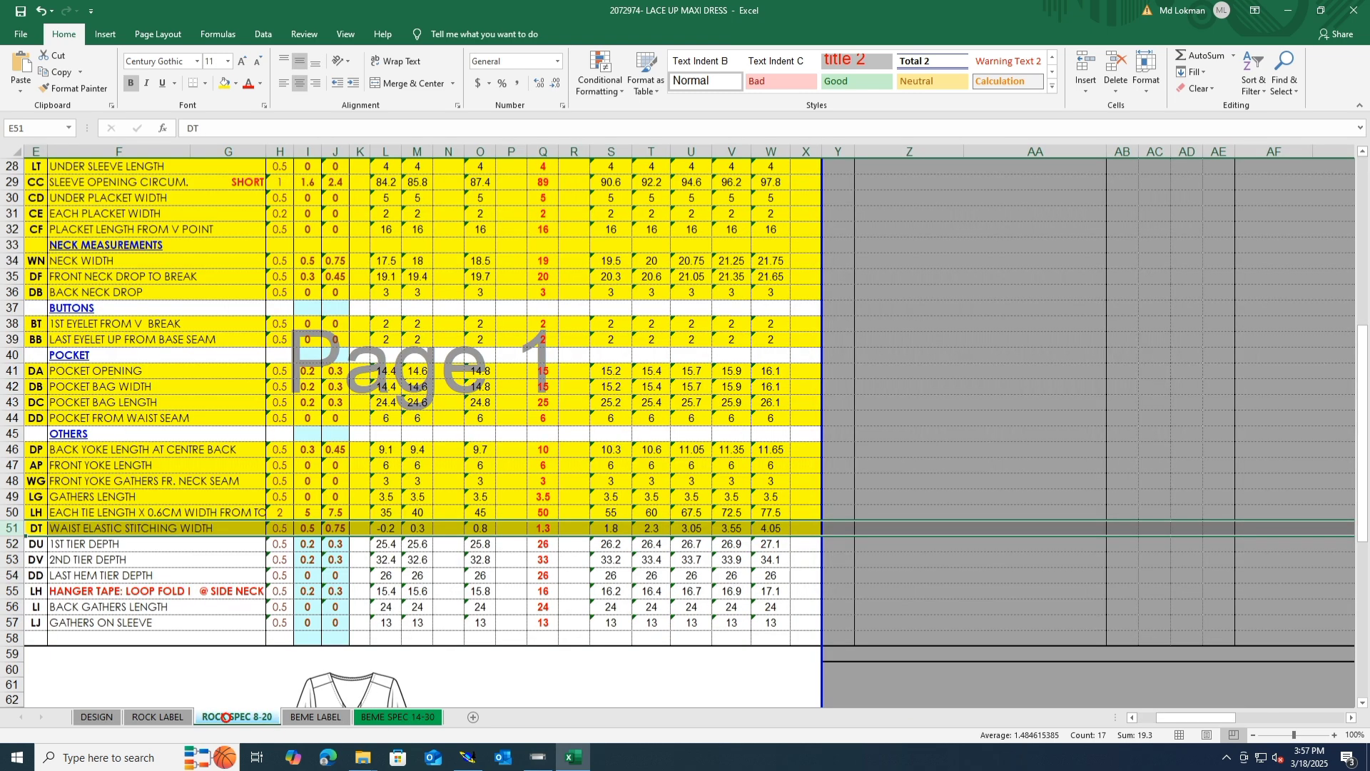
left_click(467, 757)
Create a parallel of the curved waist line at a distance of 1.3 cm on its bodice side
left_click(1269, 694)
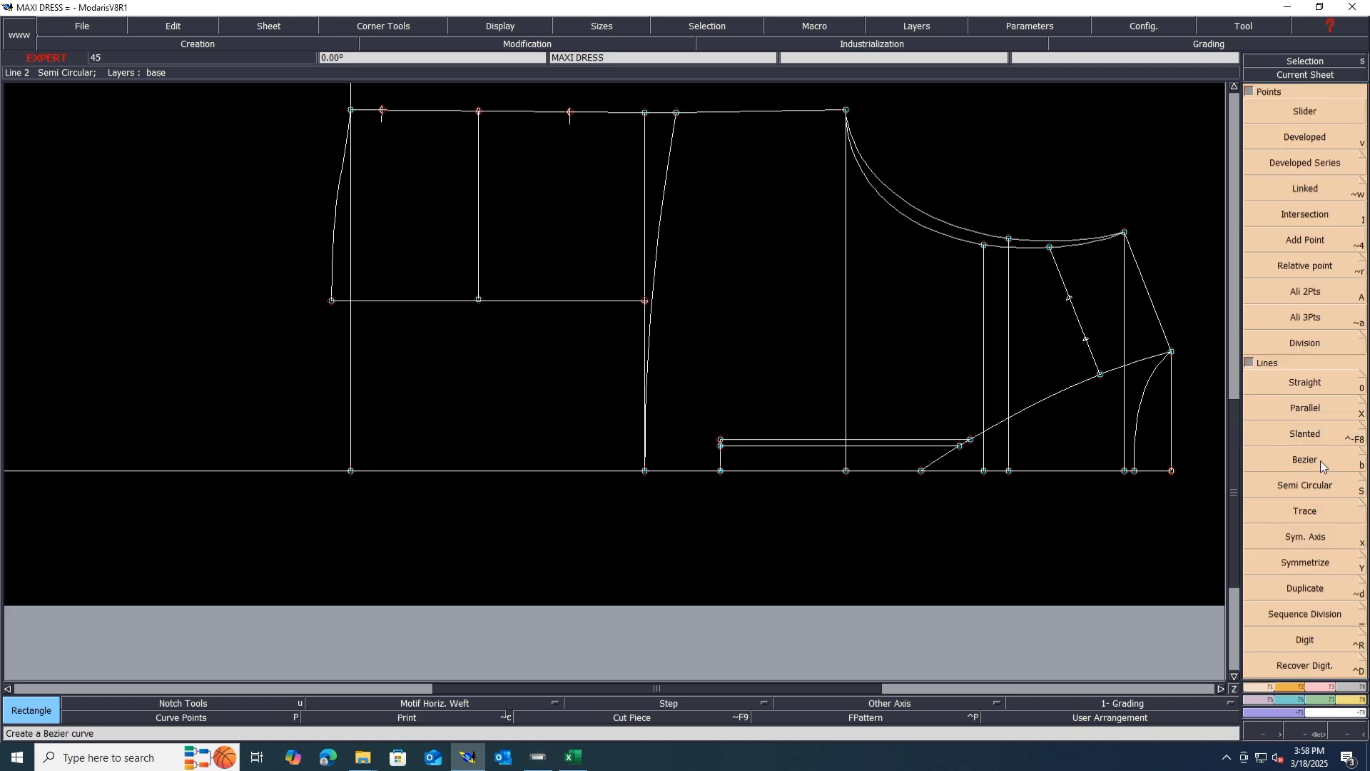
left_click(1319, 463)
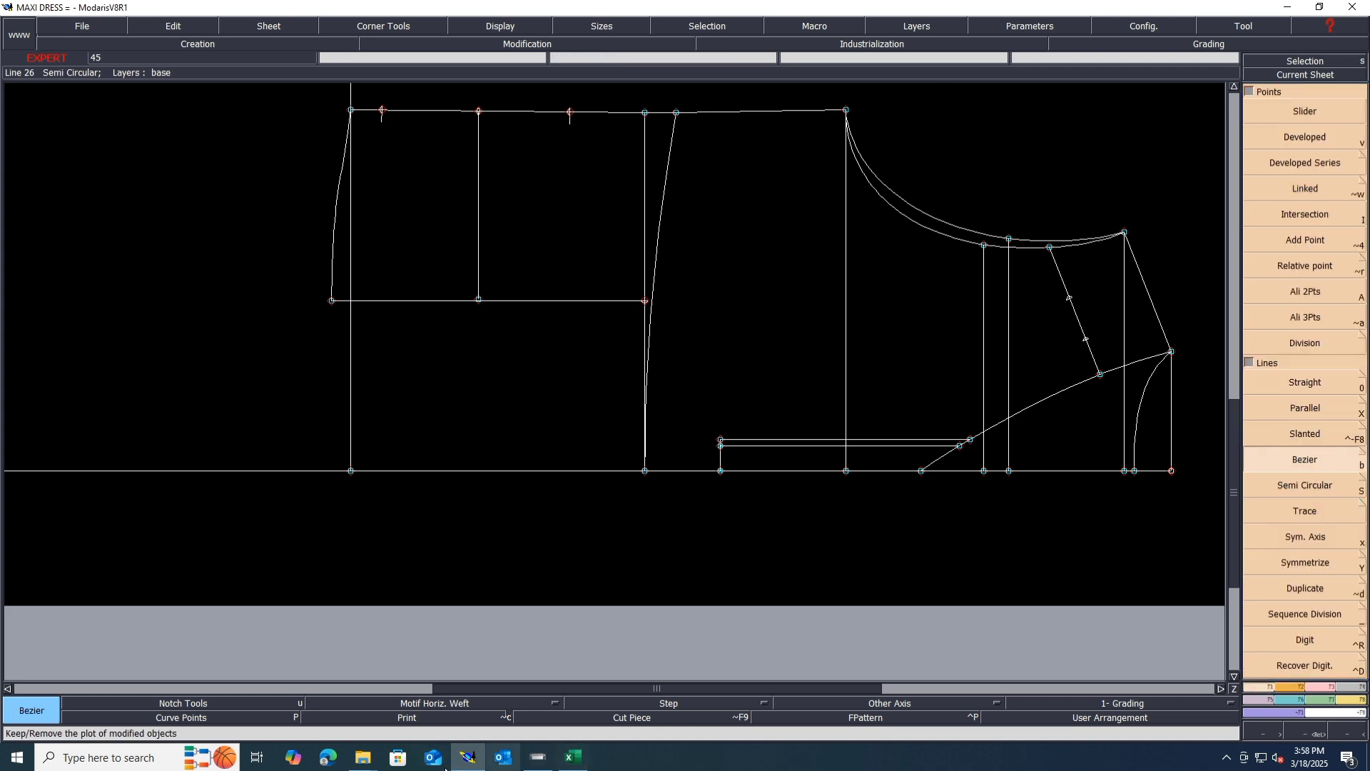
left_click(580, 758)
left_click(583, 758)
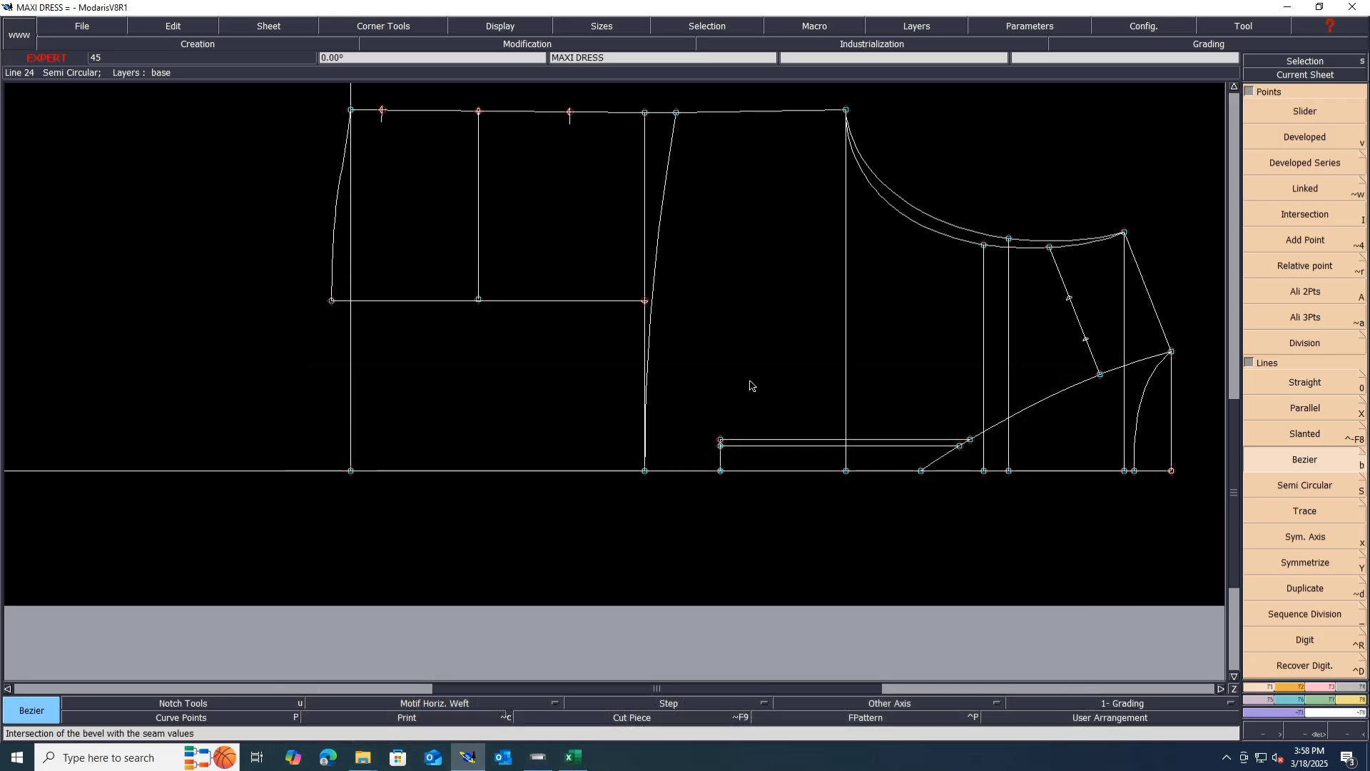
left_click(1299, 411)
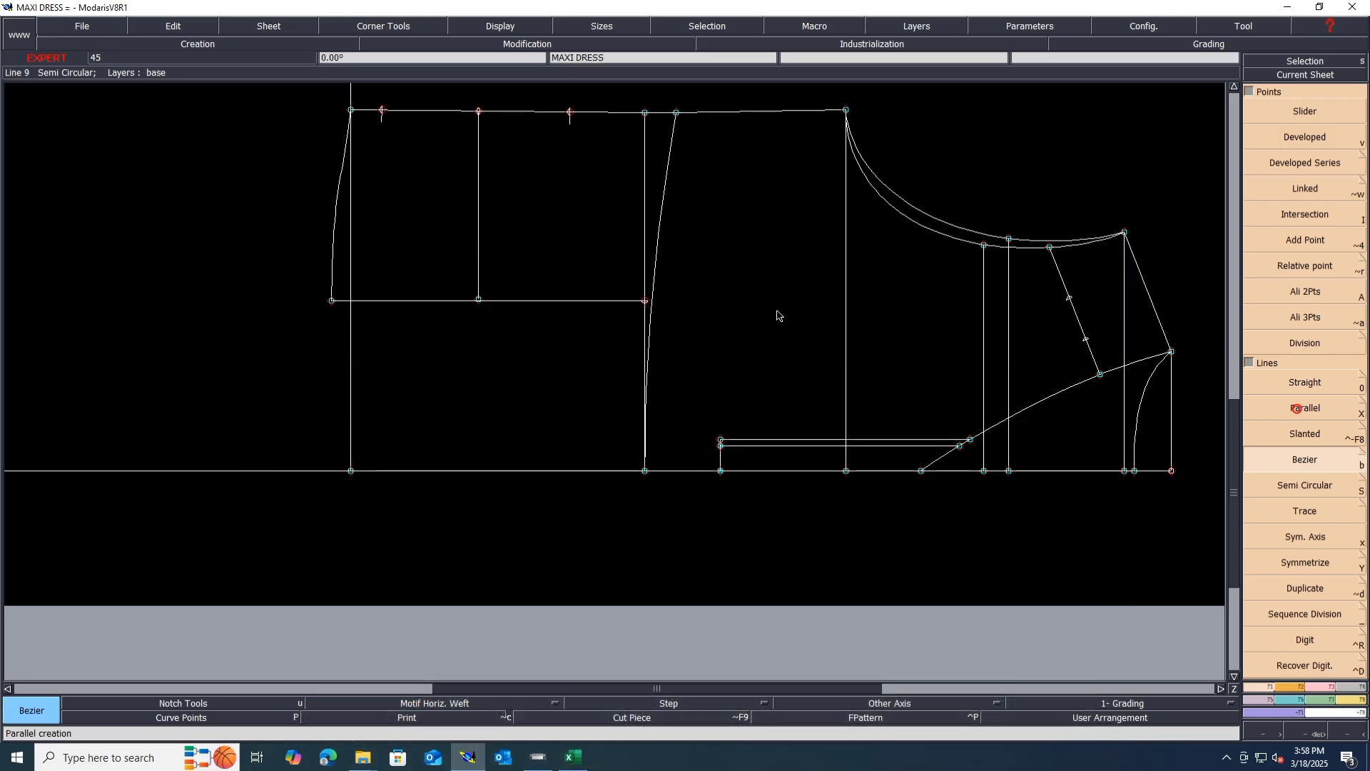
left_click(668, 261)
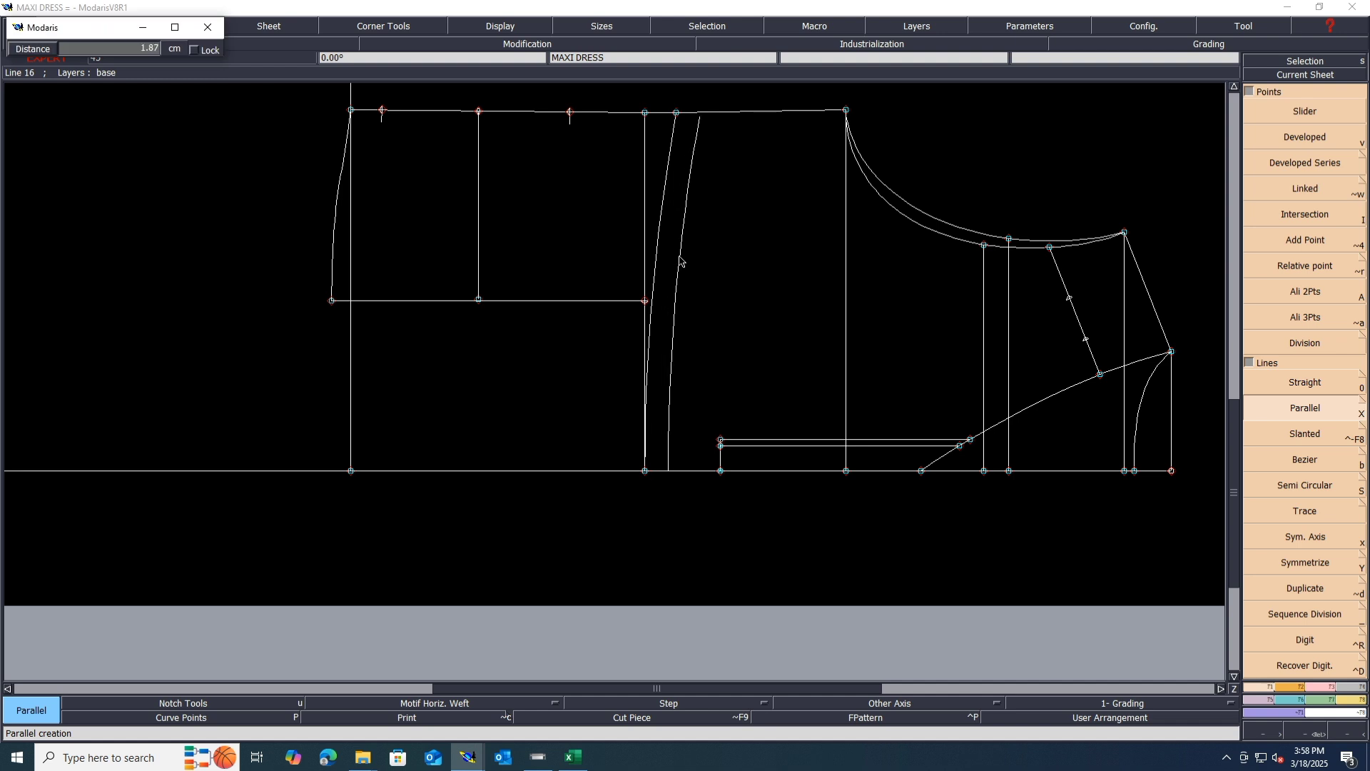
type("1.3")
key("Return")
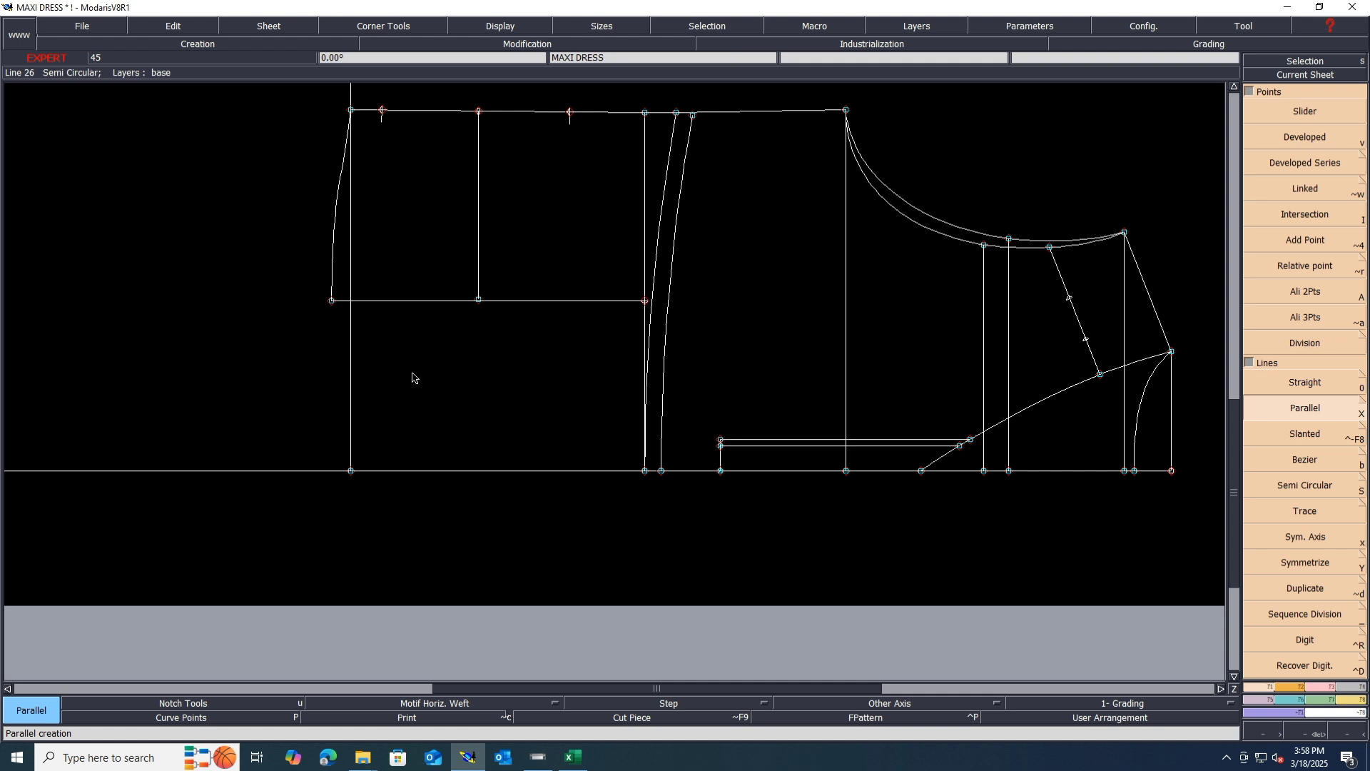
Adjust the side-seam end of the new waist parallel so that it meets the side seam, and save the model
left_click(1322, 689)
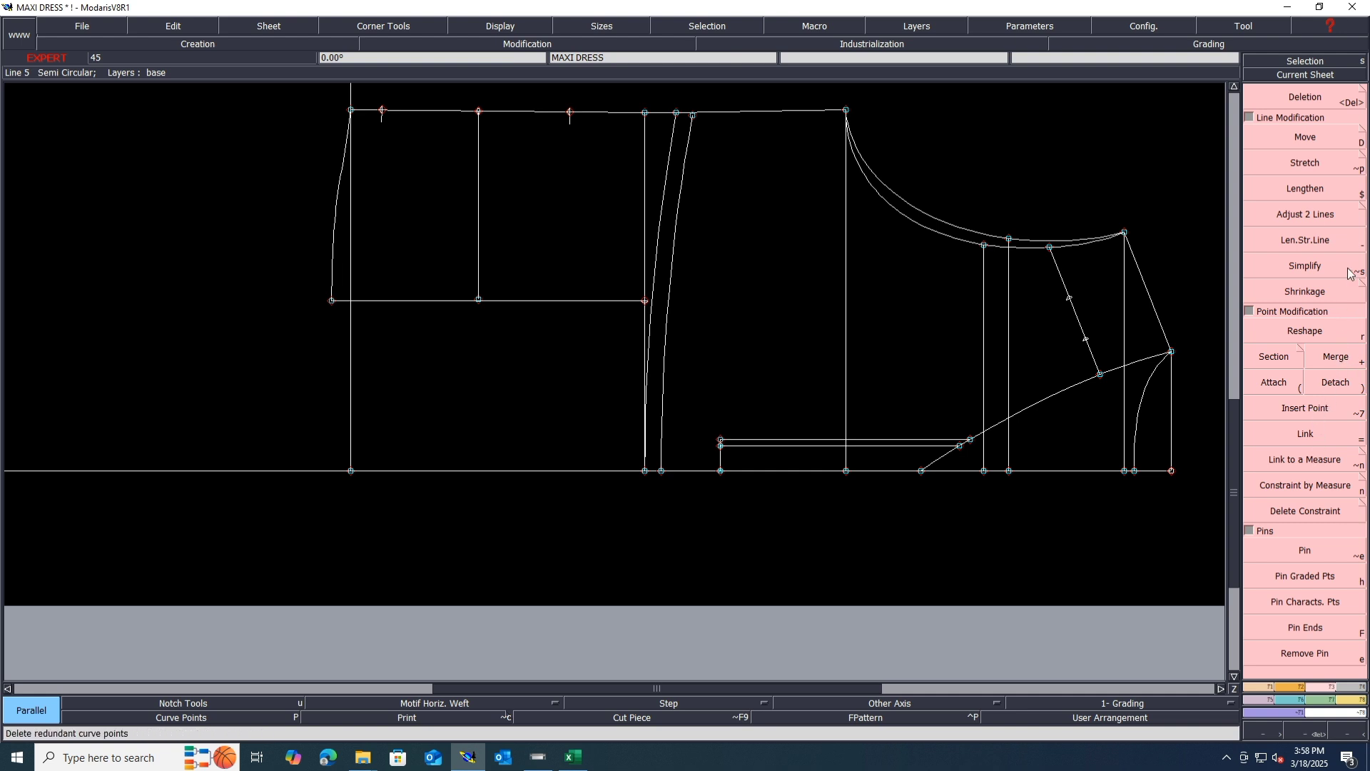
left_click(1321, 216)
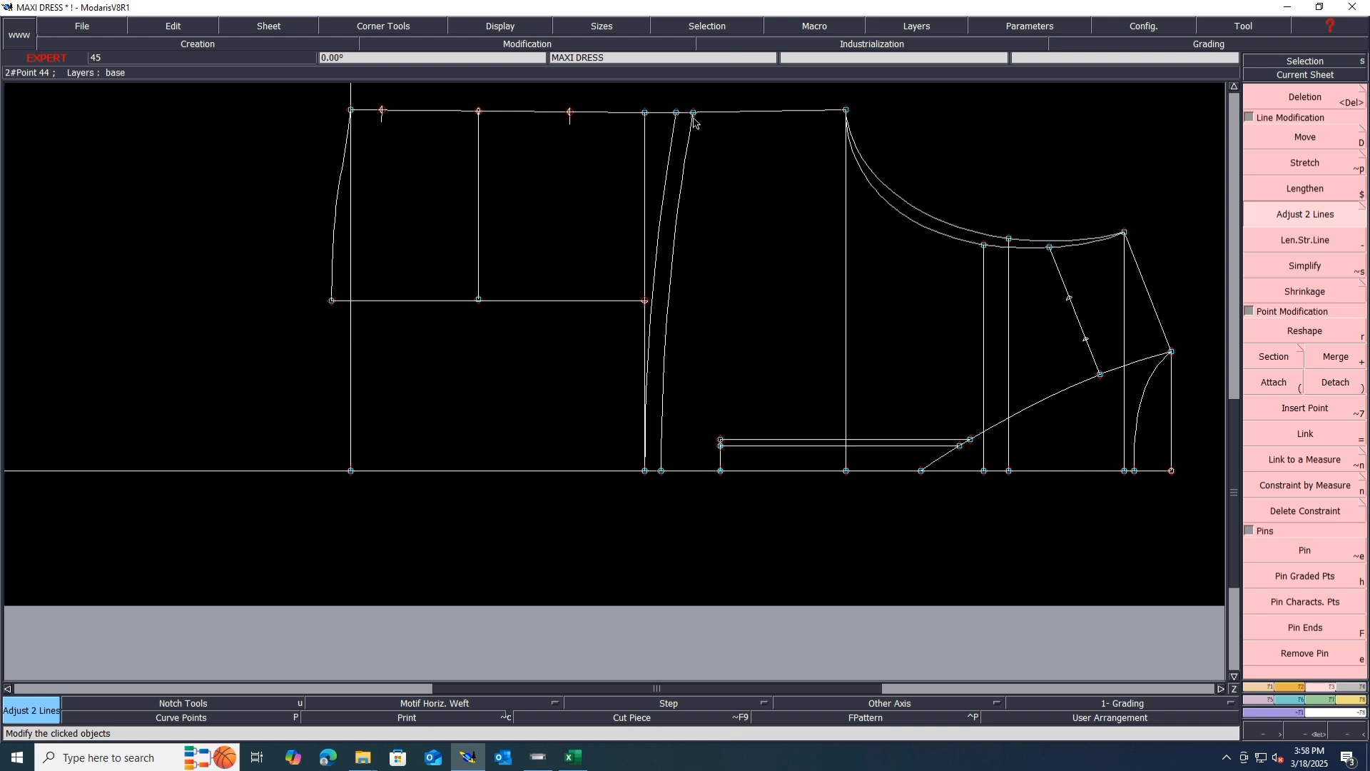
key("Delete")
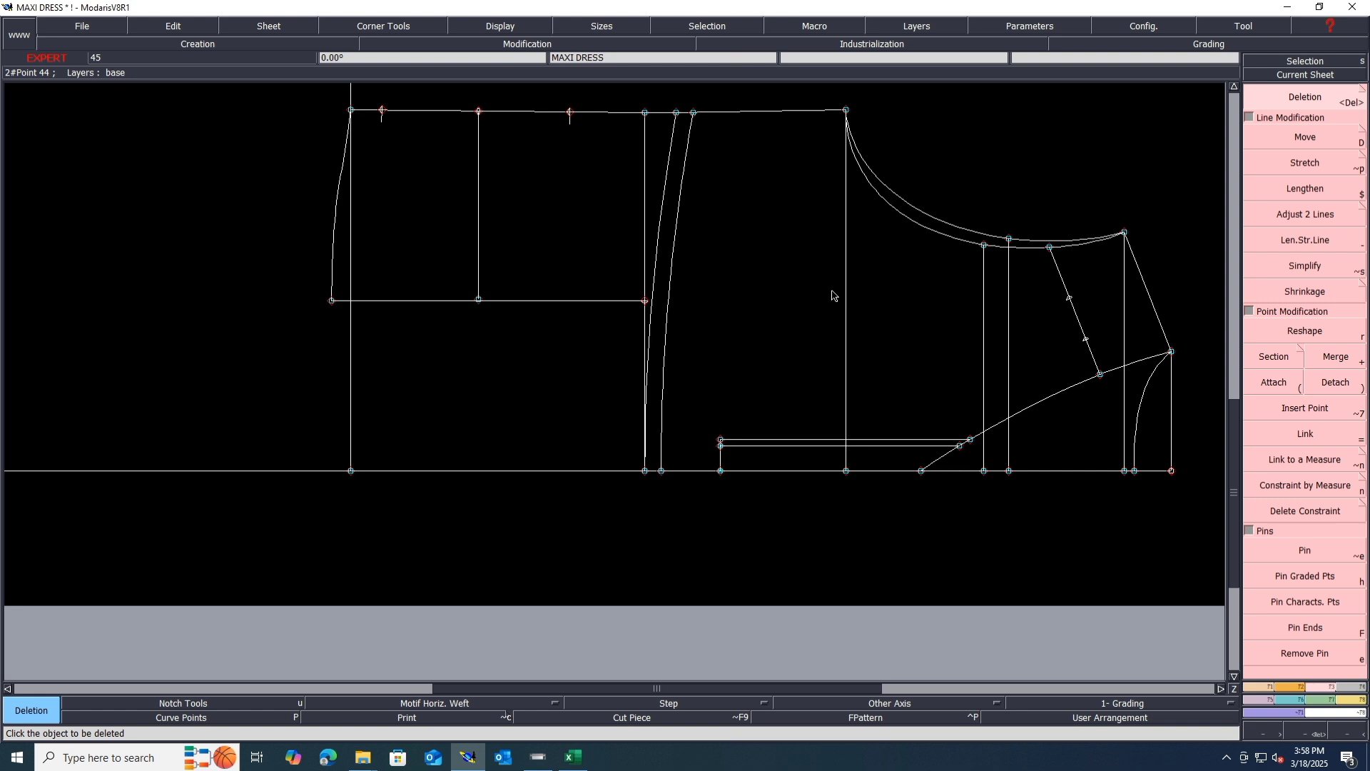
key("ctrl+s")
left_click(591, 461)
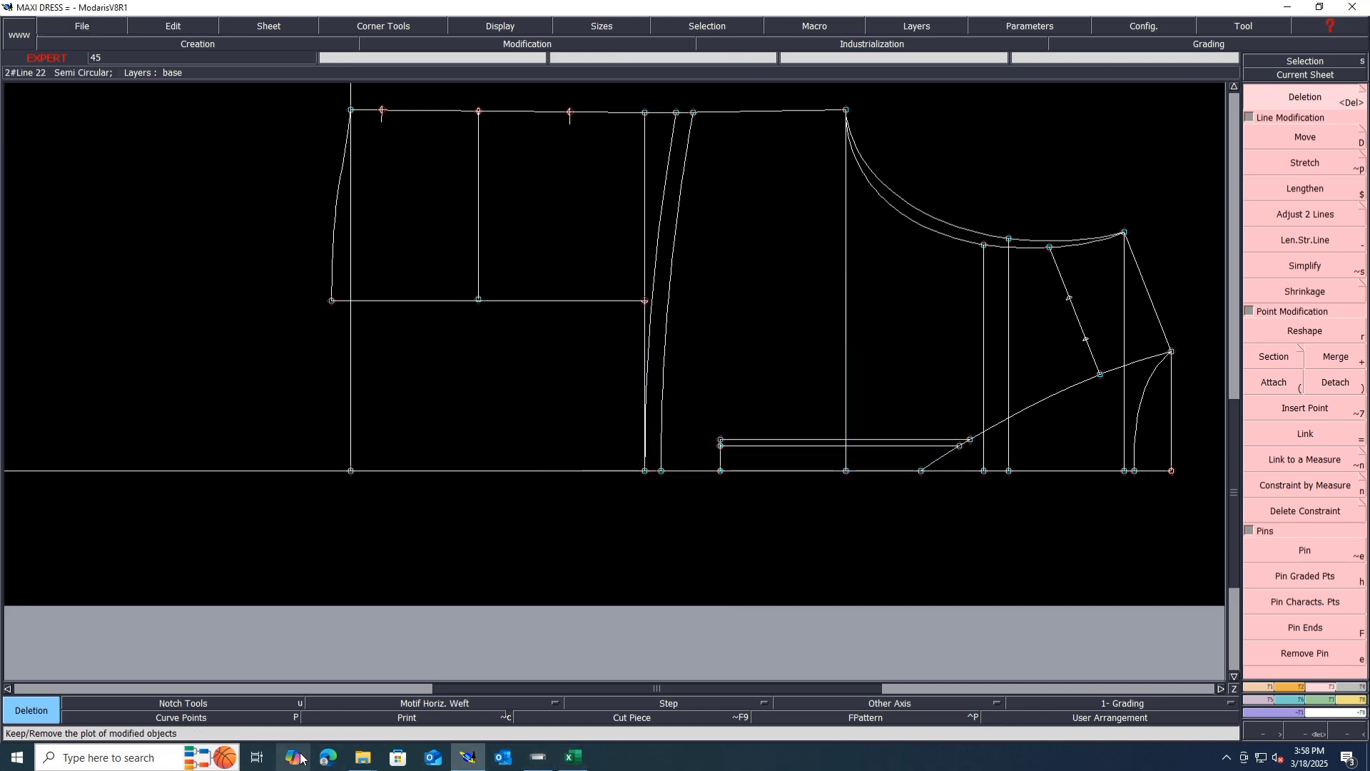
Look up the 1ST TIER DEPTH row in the Excel size spec and return to Modaris
left_click(574, 759)
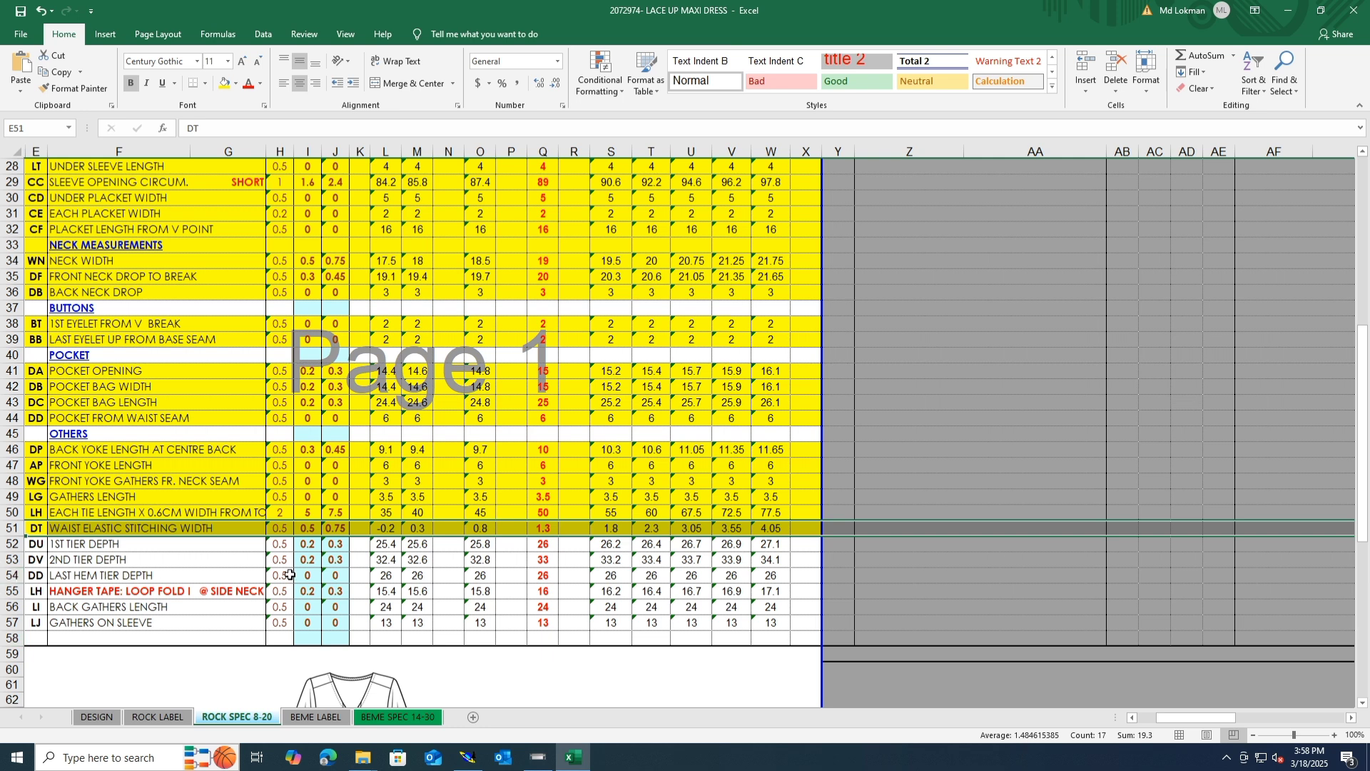
left_click(13, 544)
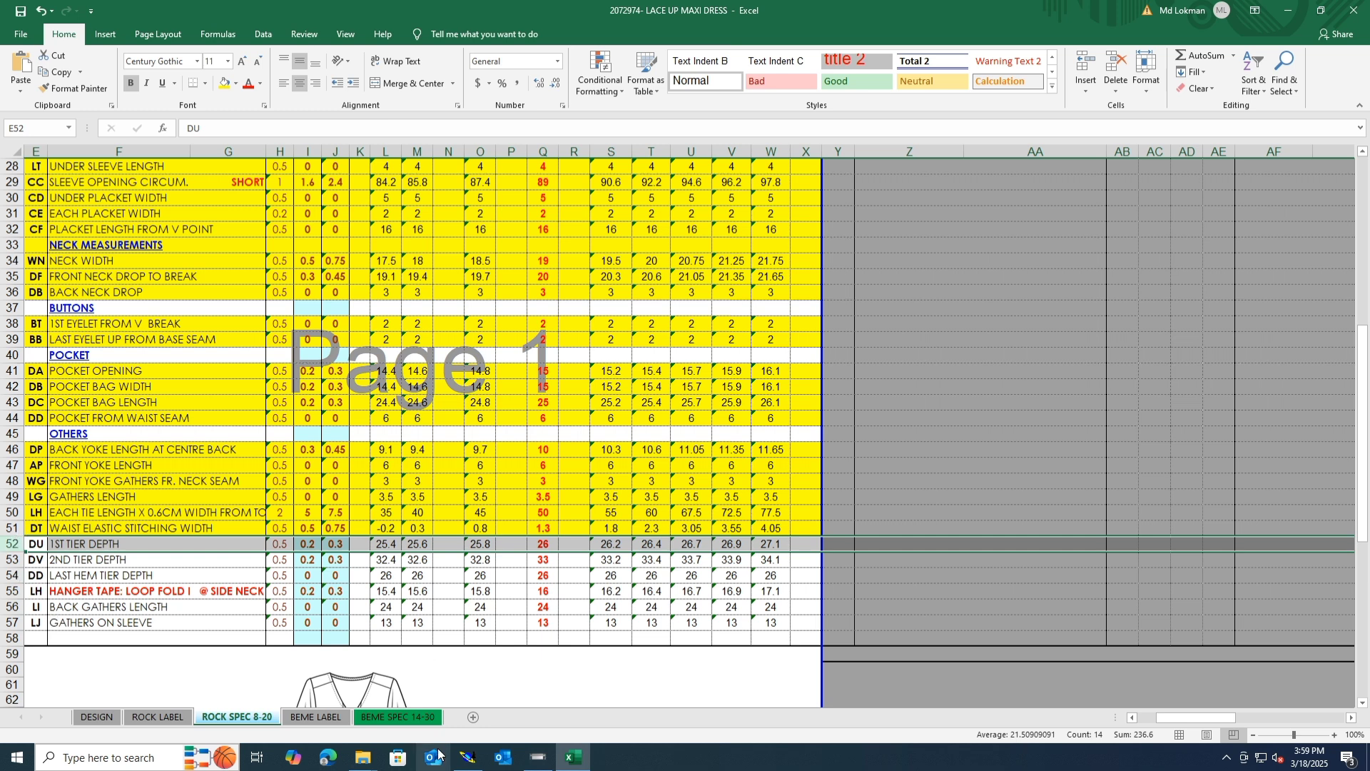
mouse_move(474, 763)
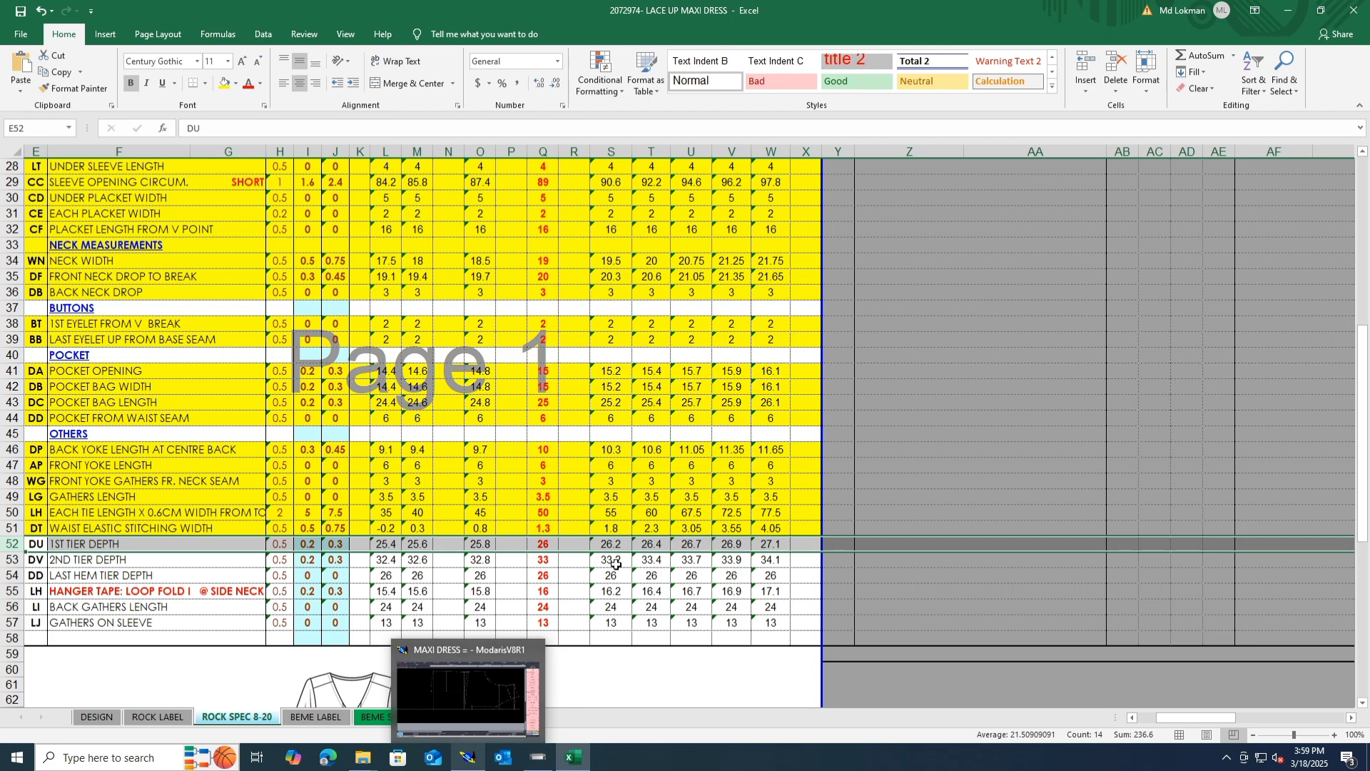
key("alt+Tab")
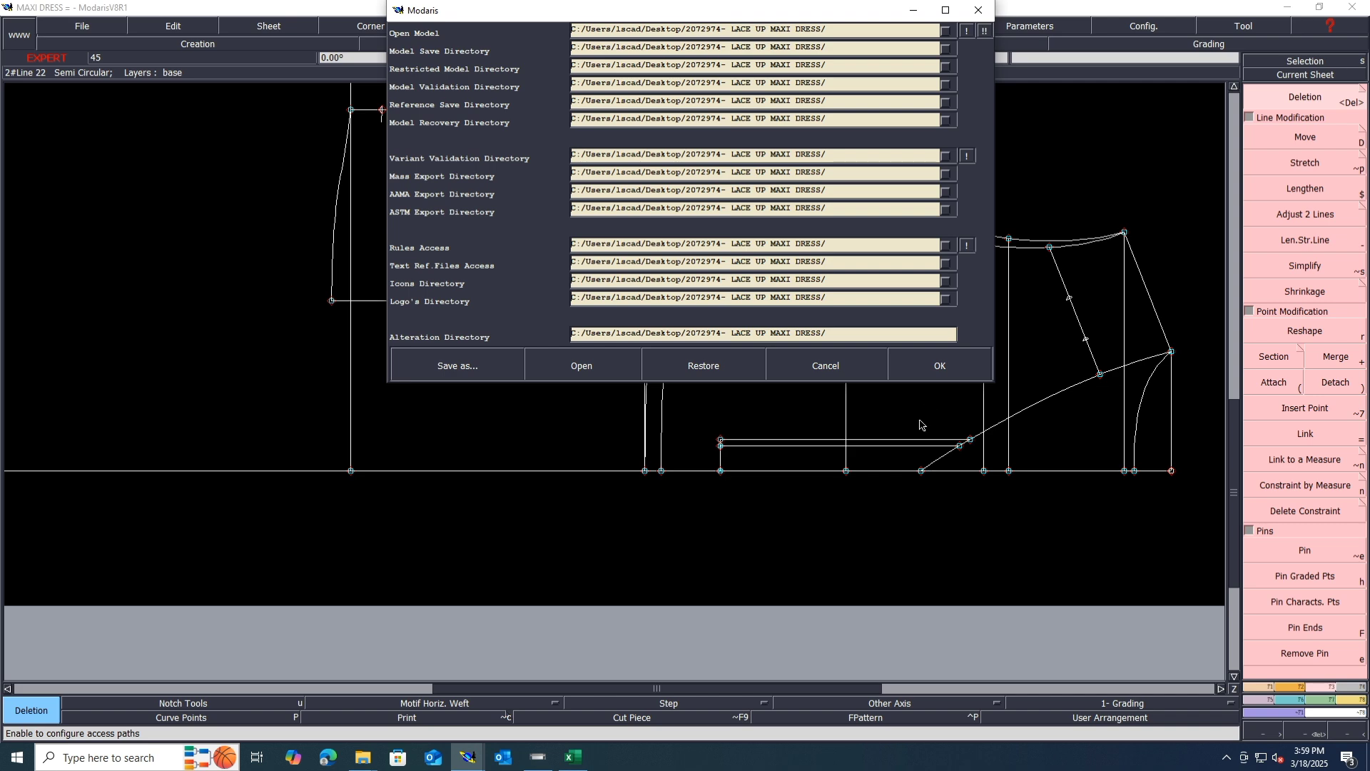
Accept the access paths to the 2072974- LACE UP MAXI DRESS folder and save the model again
left_click(941, 369)
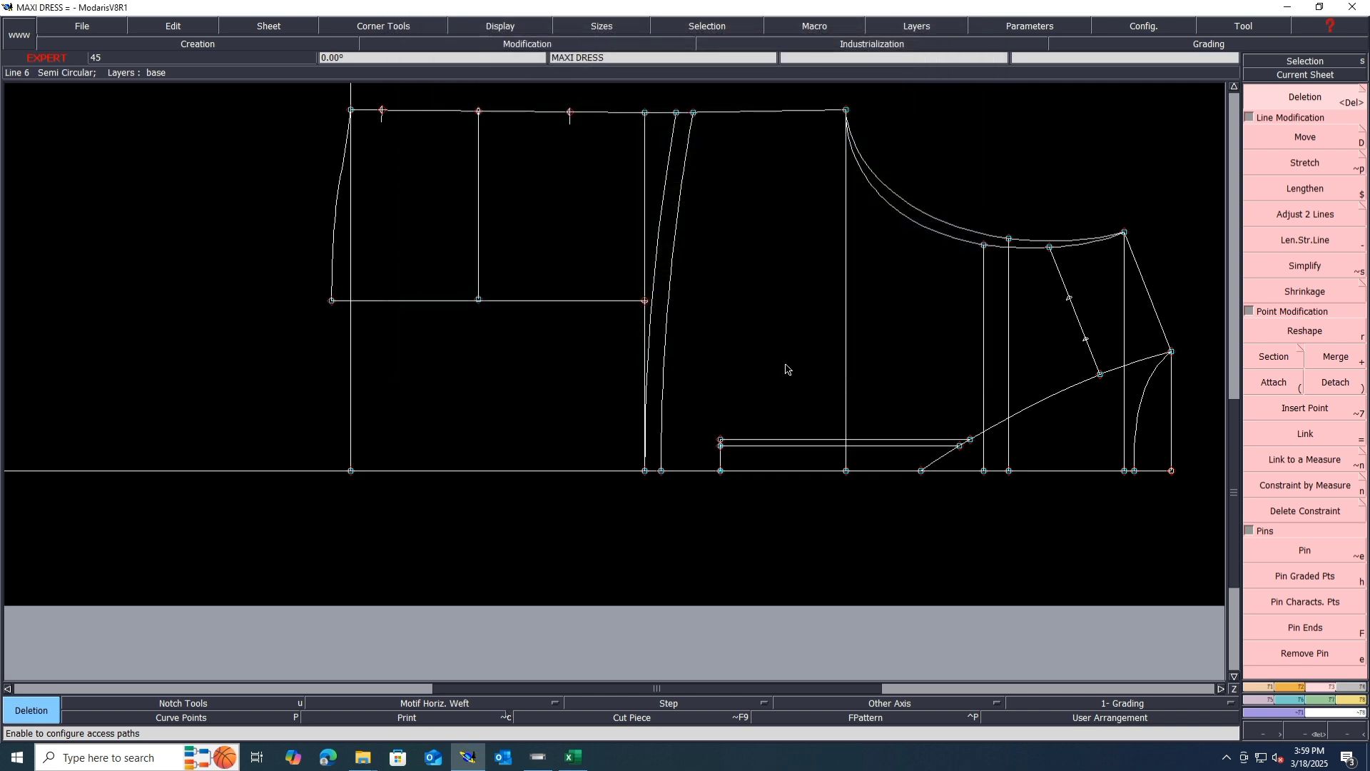
left_click(592, 457)
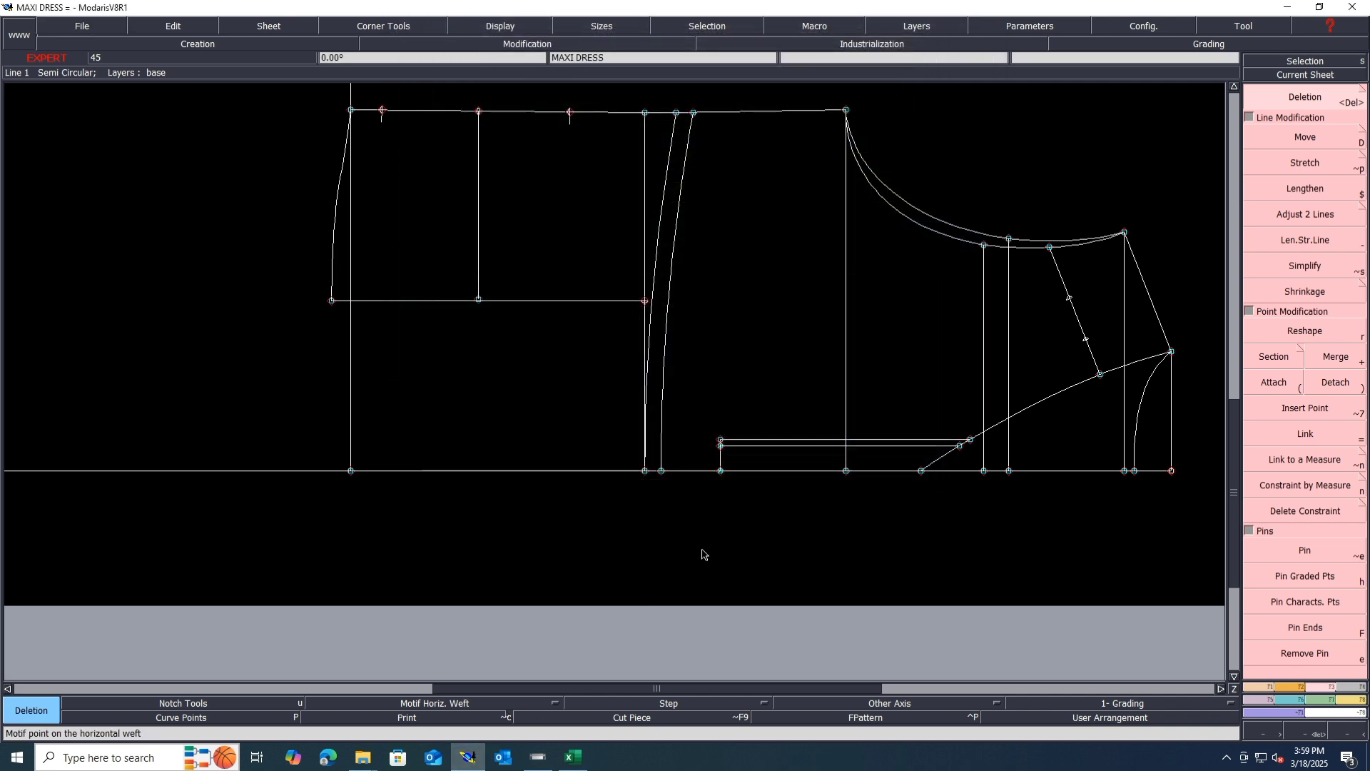
left_click(471, 762)
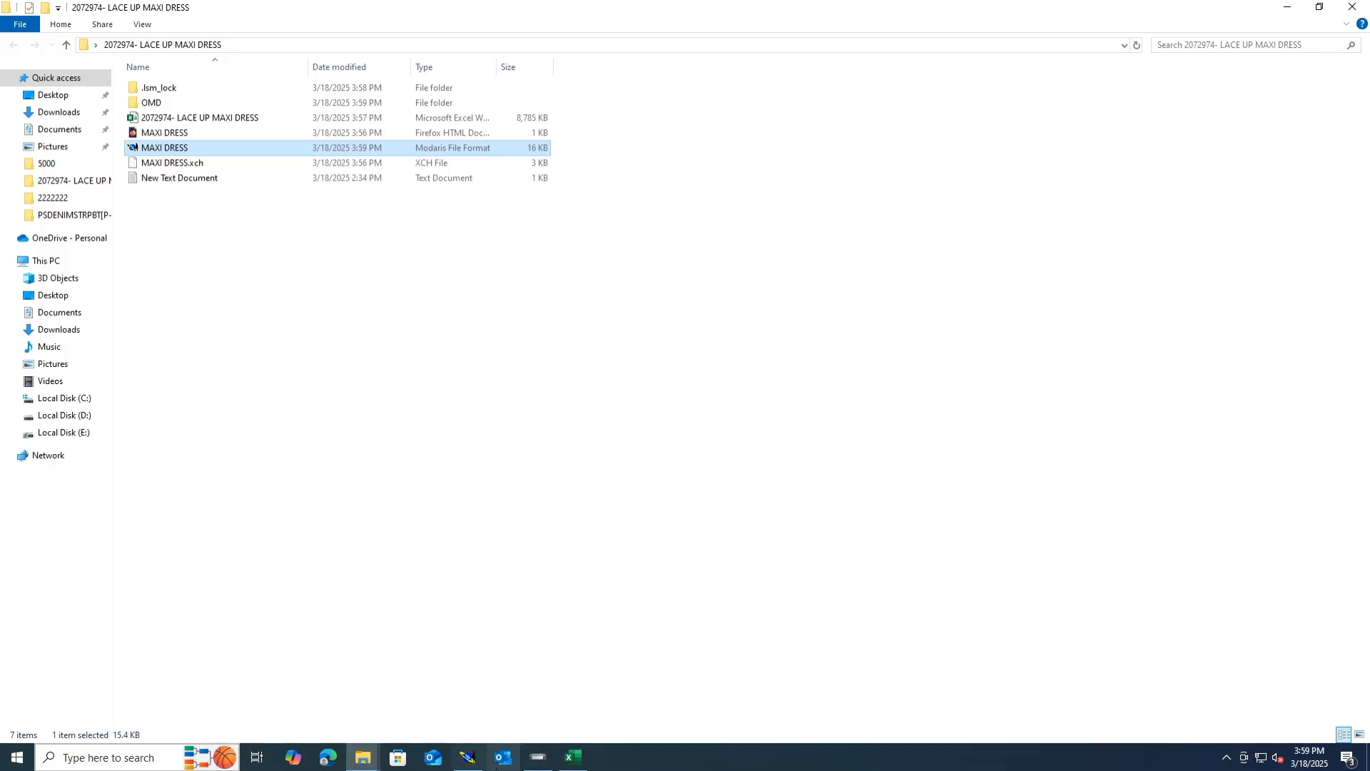
left_click(468, 760)
Switch to the Excel size spec and review the tier depth rows and the dress sketch beneath the table
left_click(574, 760)
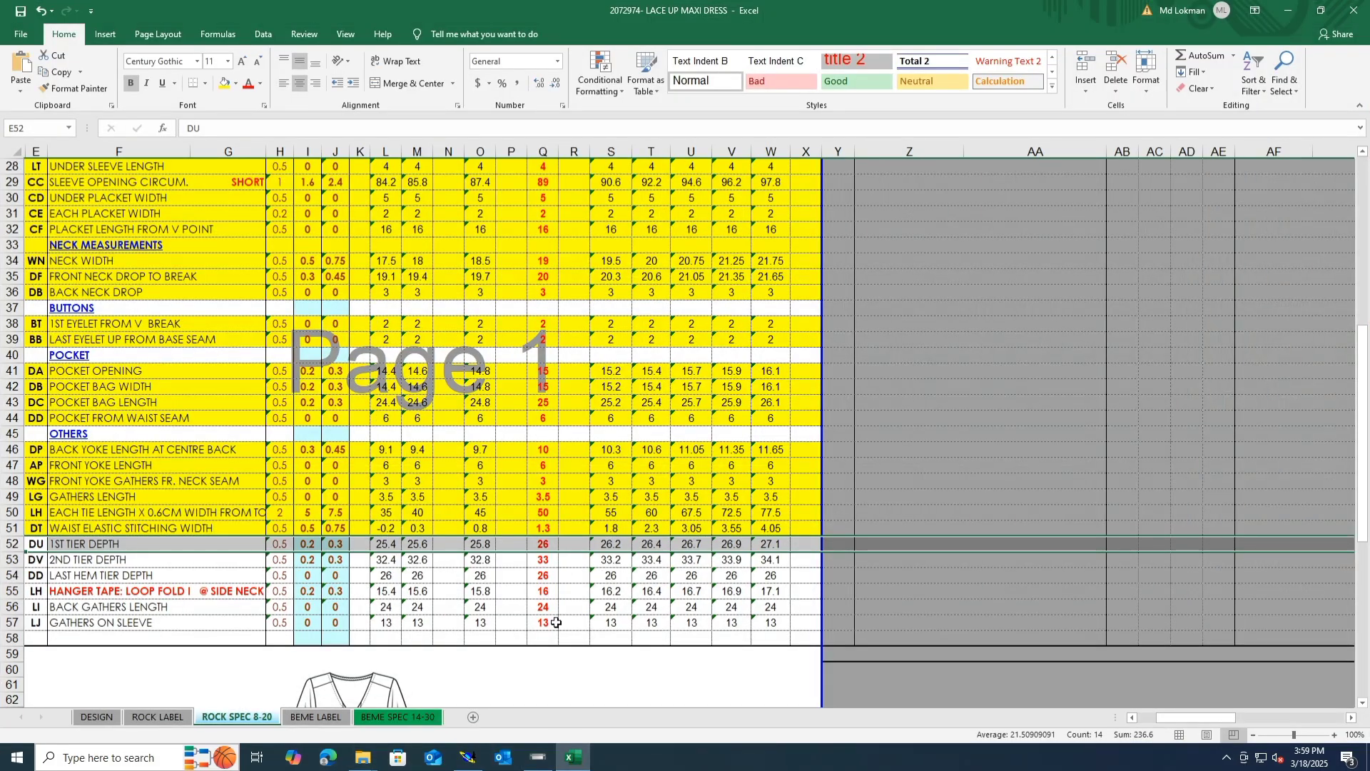
left_click(170, 581)
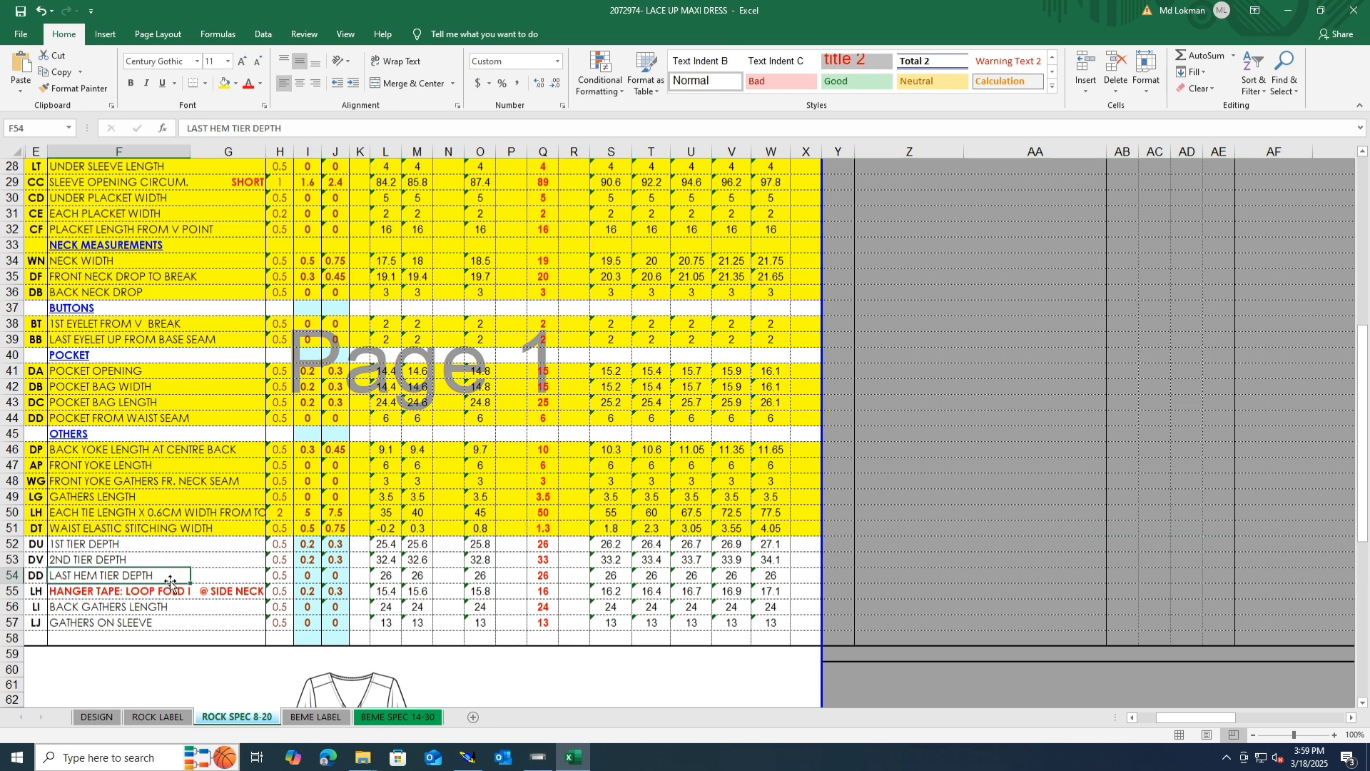
scroll(286, 507, "down", 5)
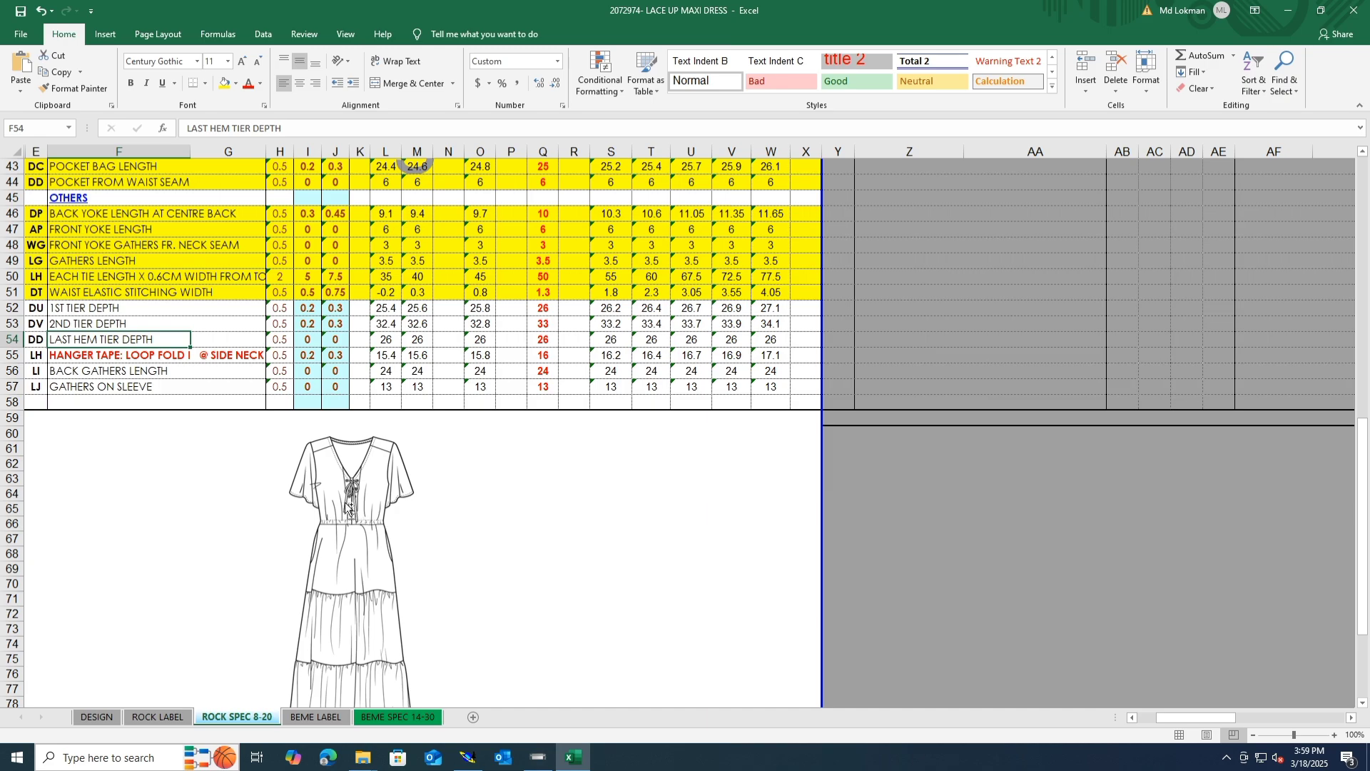
Highlight the 1ST TIER DEPTH, 2ND TIER DEPTH and LAST HEM TIER DEPTH rows of the size spec in yellow
scroll(347, 508, "up", 6, "ctrl")
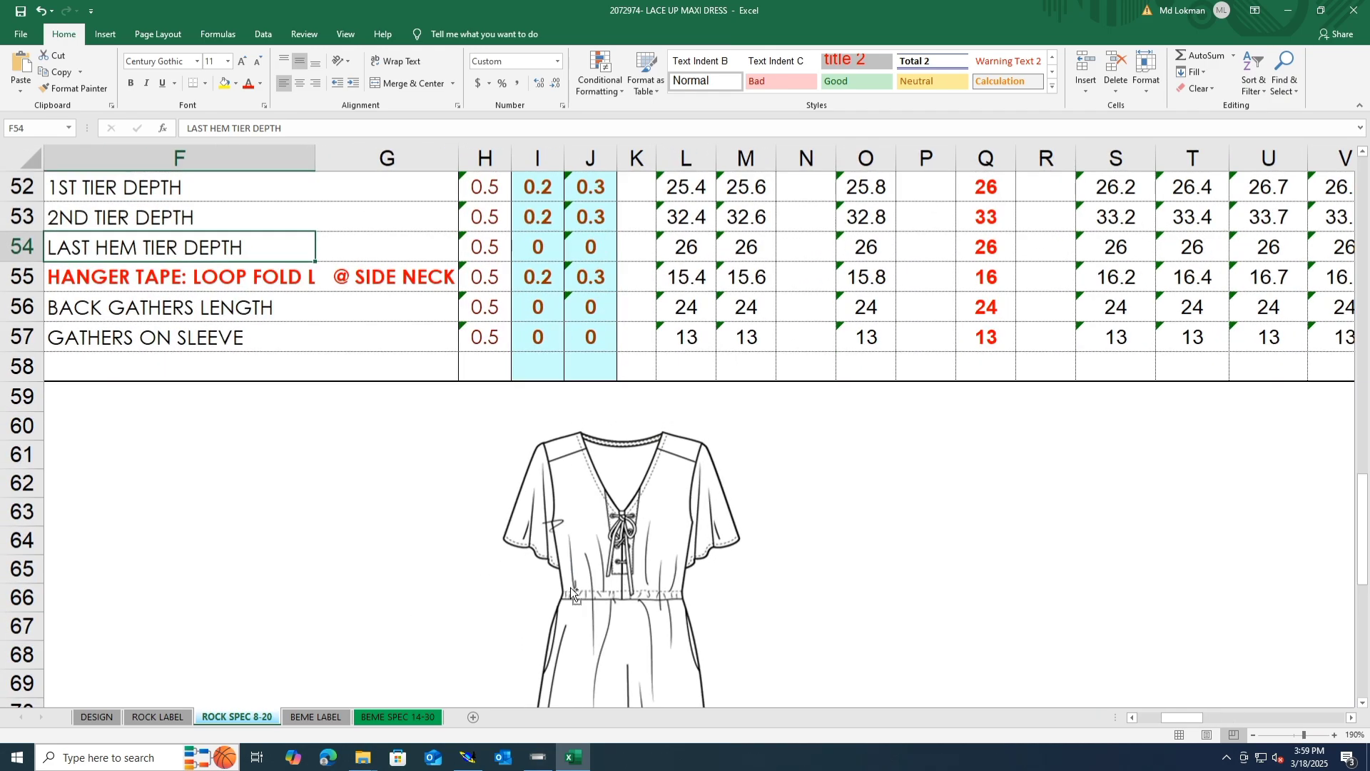
scroll(572, 587, "up", 2, "ctrl")
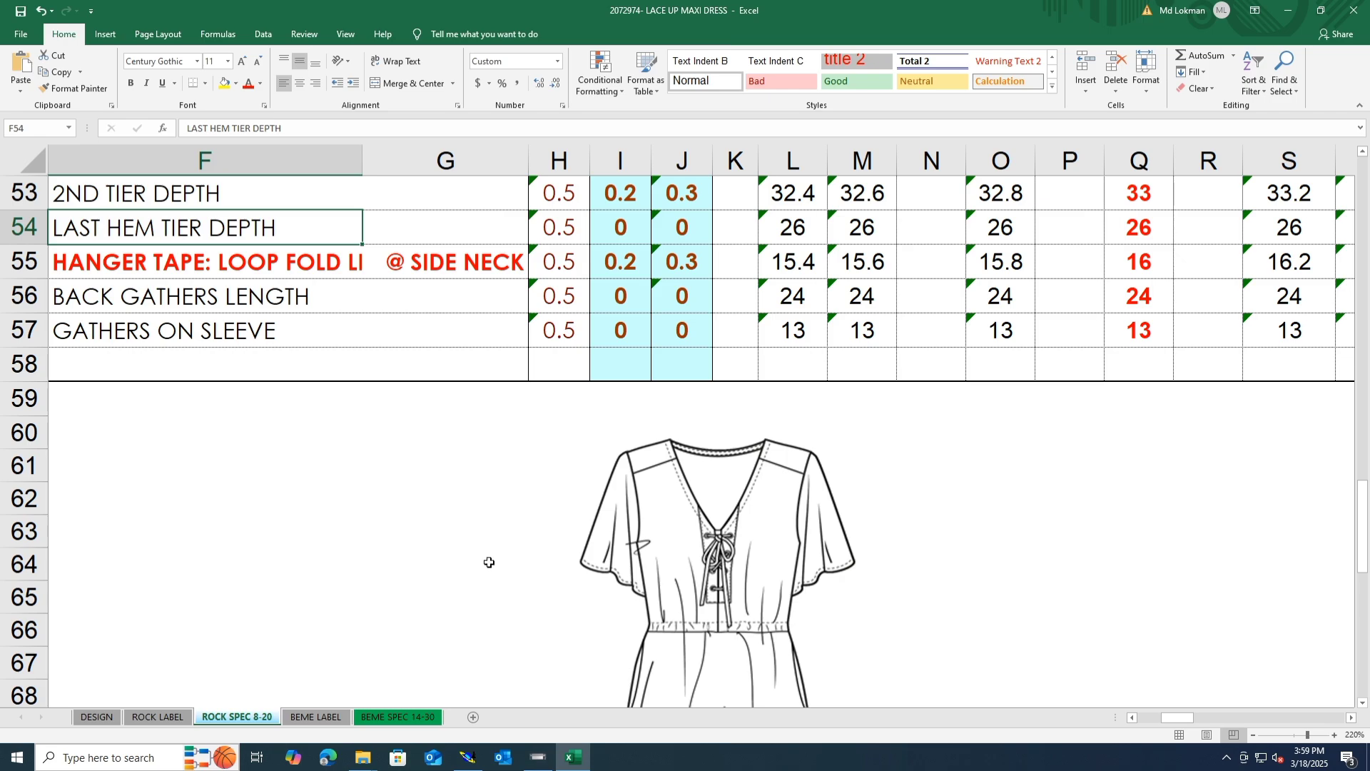
scroll(472, 555, "down", 2, "ctrl")
scroll(471, 554, "down", 8, "ctrl")
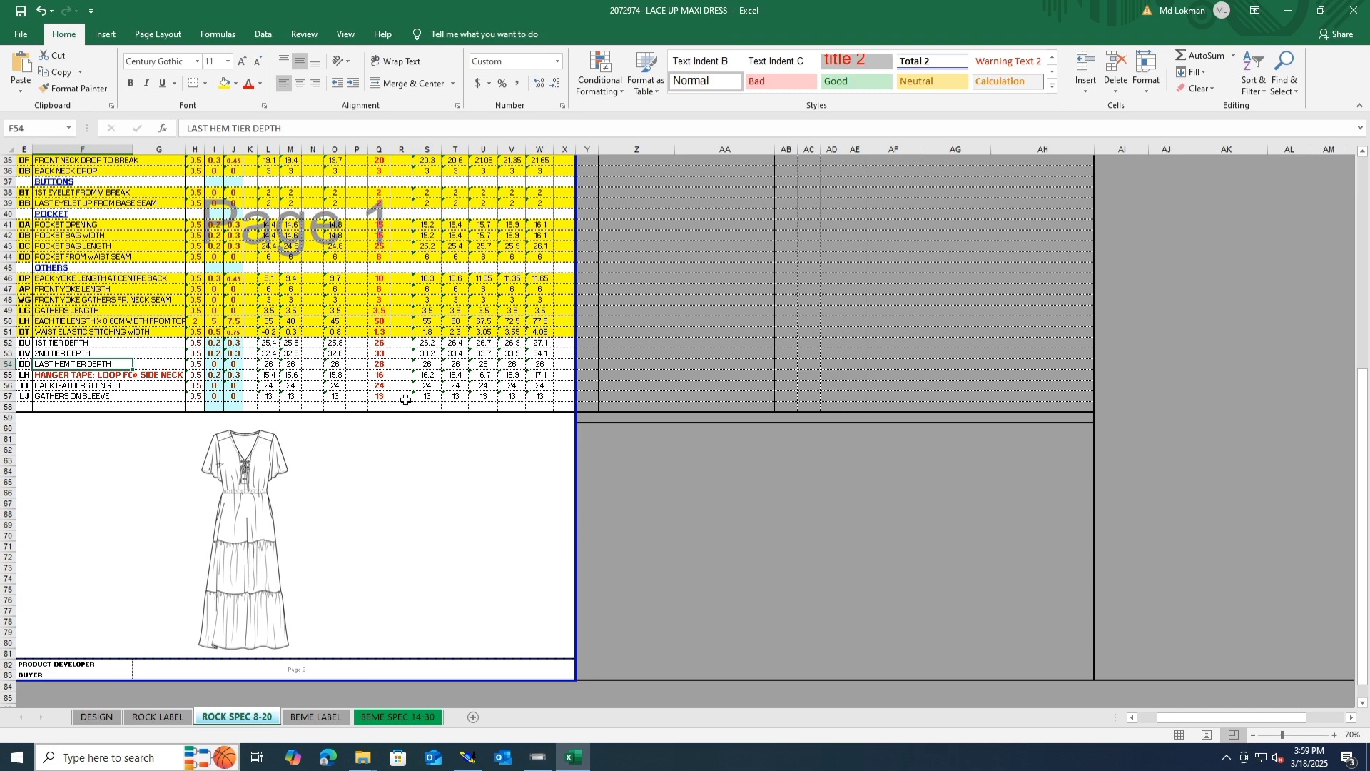
scroll(45, 330, "up", 1, "ctrl")
scroll(45, 330, "up", 1, "ctrl")
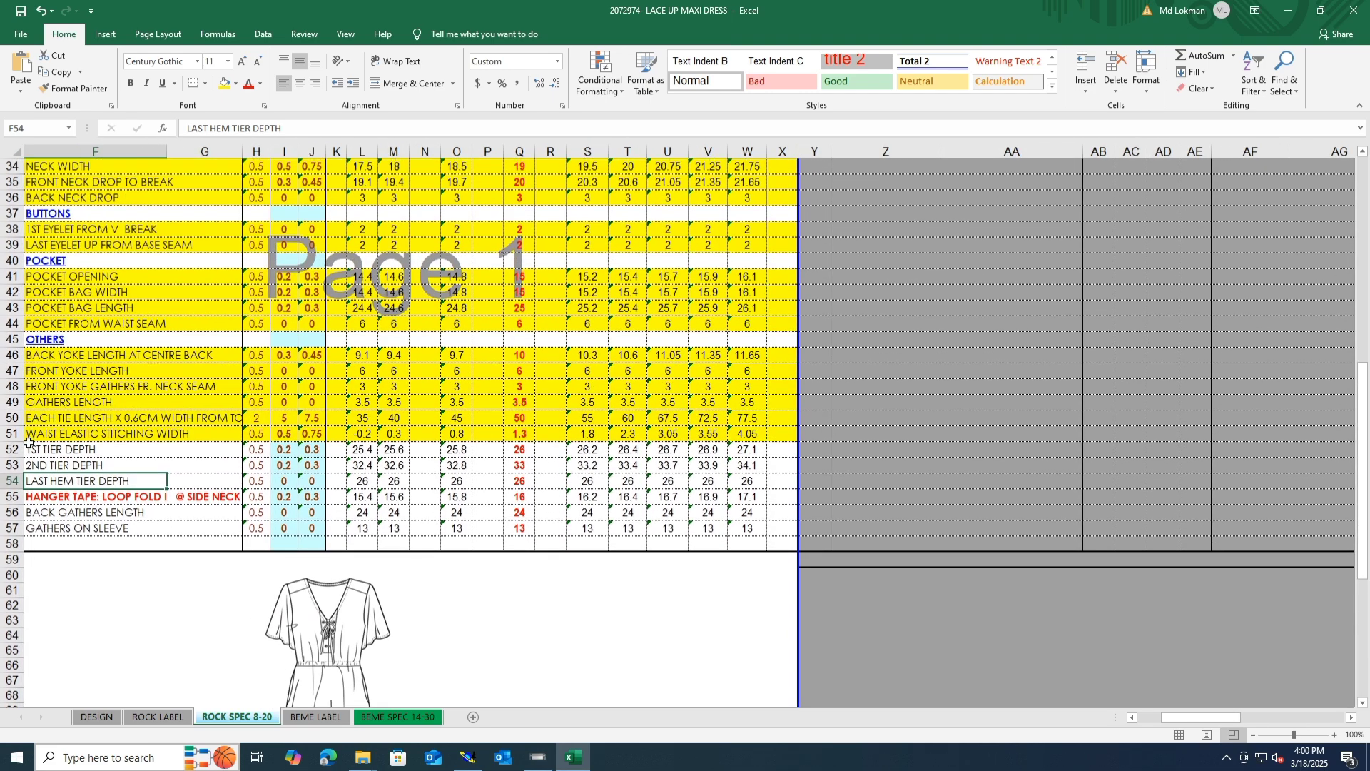
left_click(13, 449)
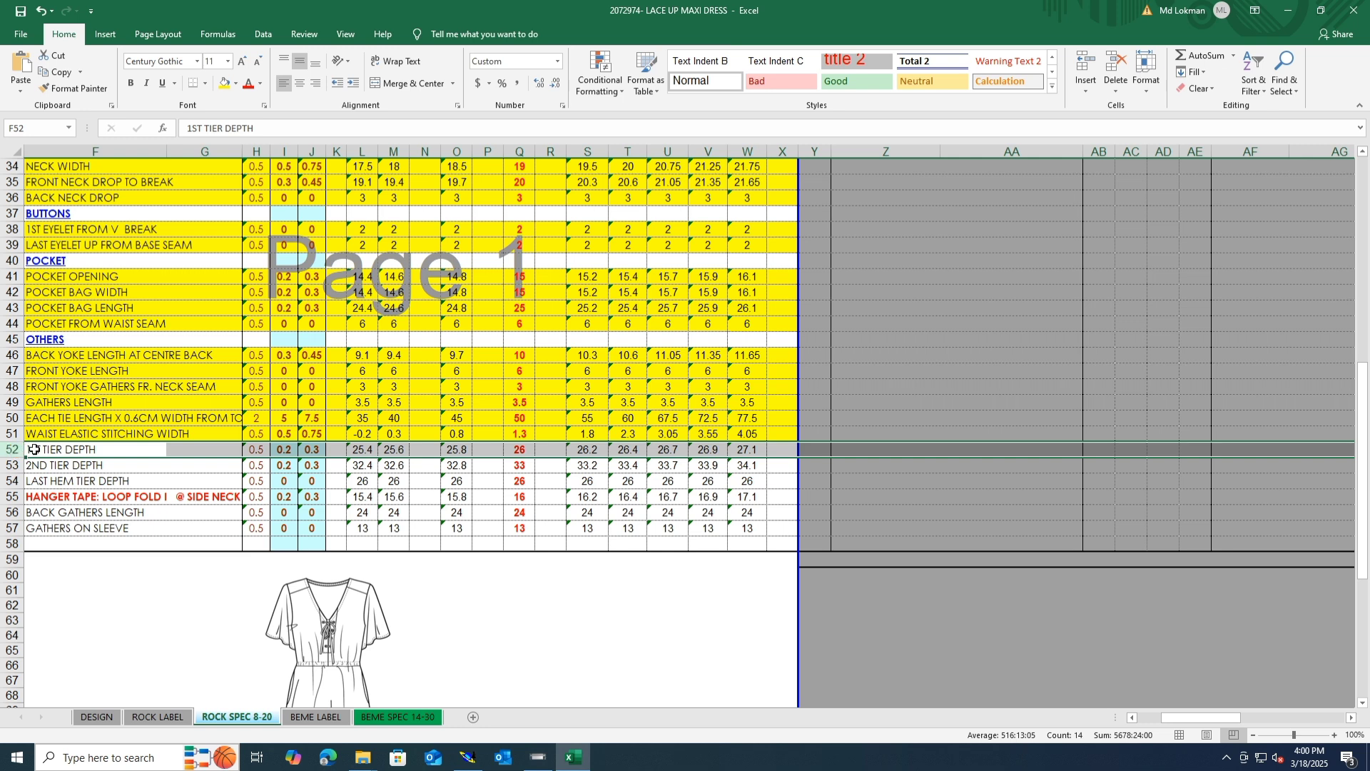
left_click(224, 83)
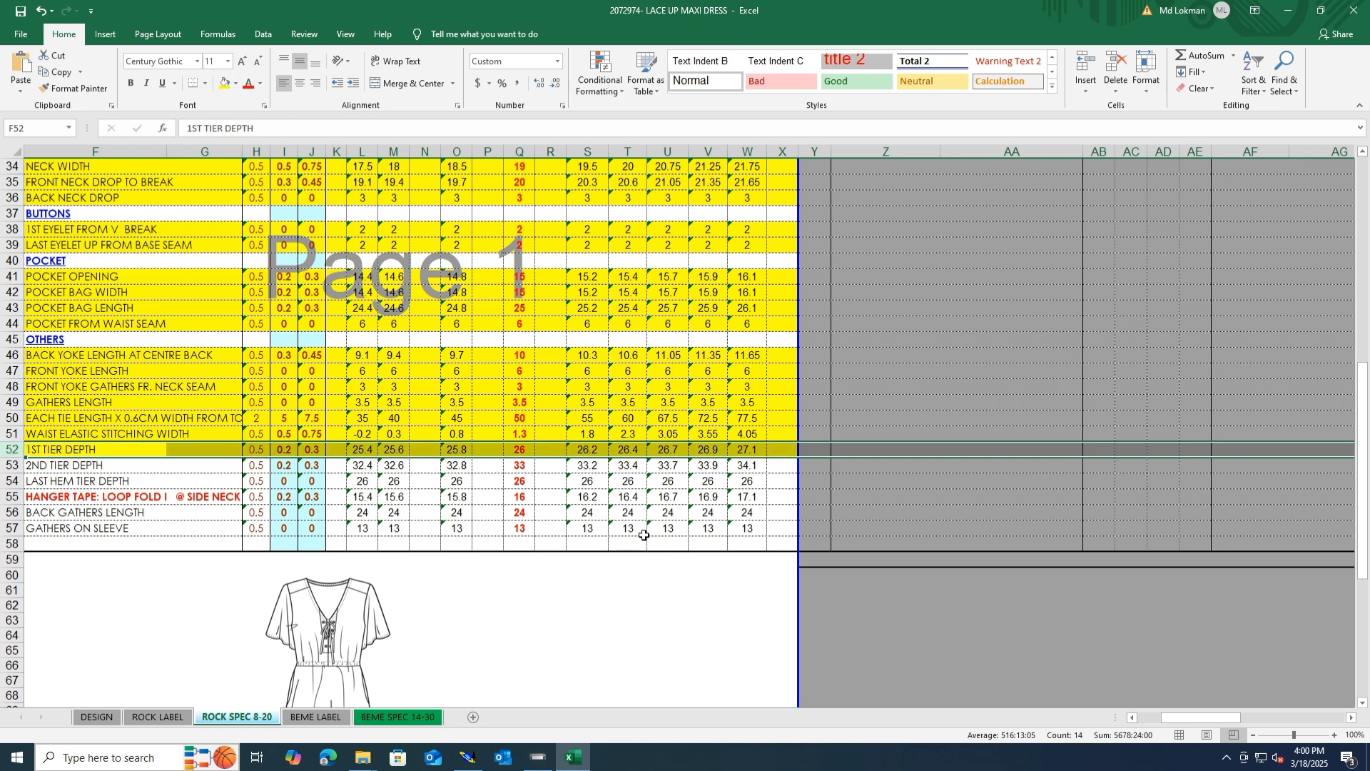
left_click(13, 465)
left_click(224, 83)
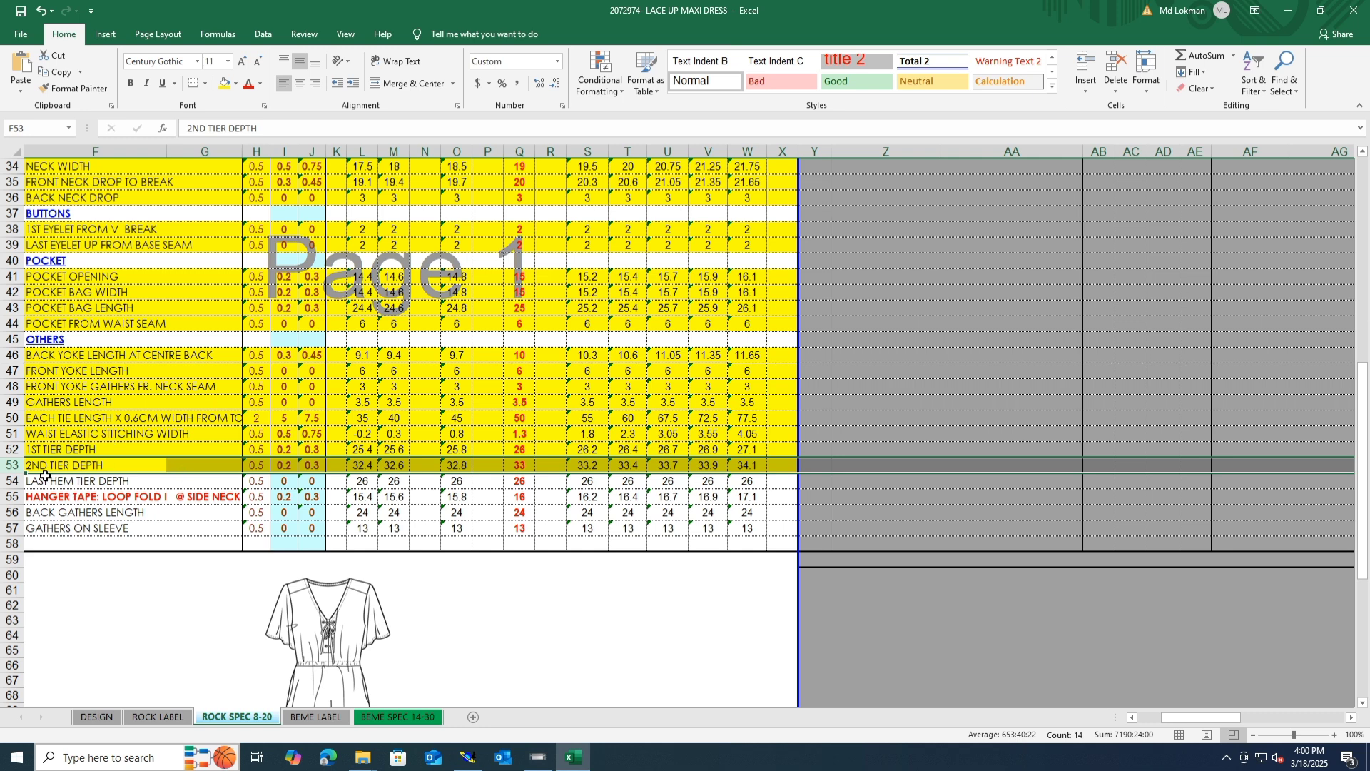
left_click(13, 481)
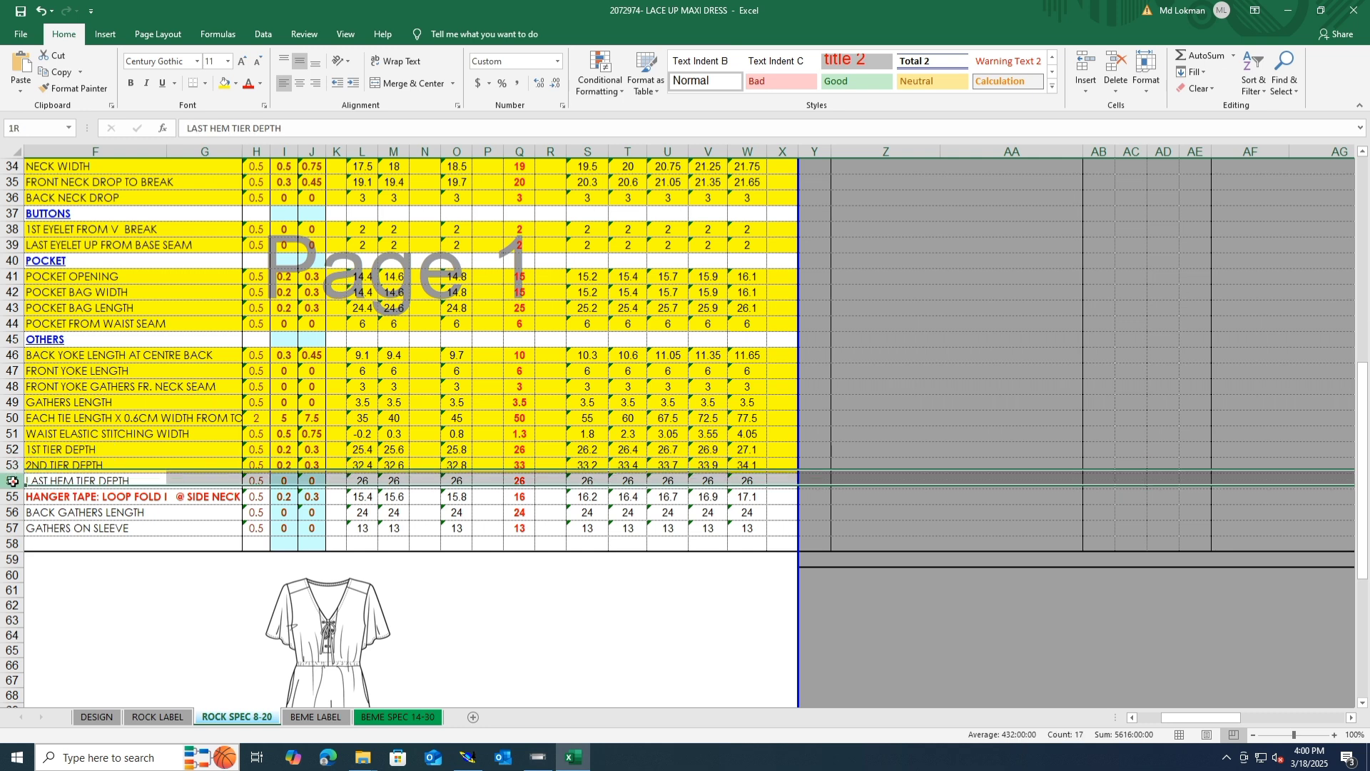
left_click(224, 82)
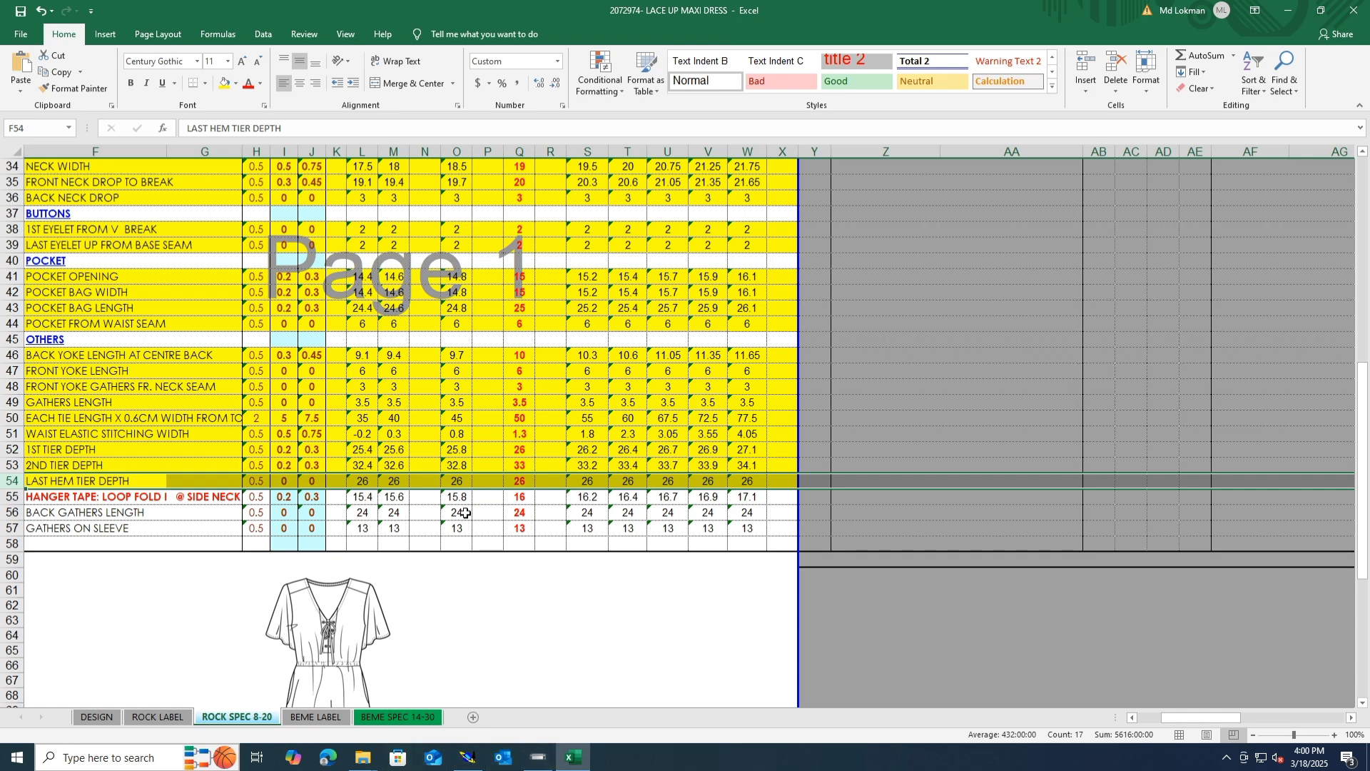
Switch to Modaris, measure the length from the front neckline to the end line of the front placket, and undo the measurement
left_click(468, 758)
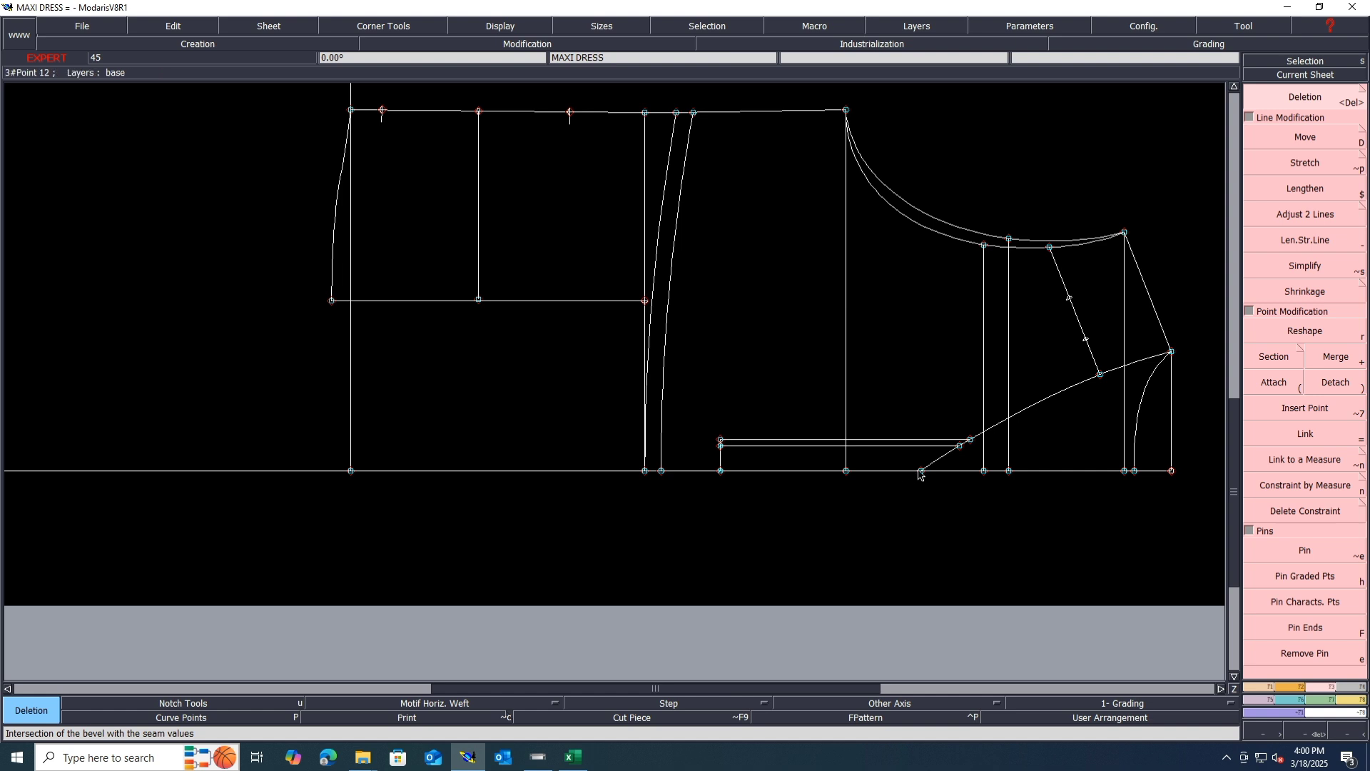
key("l")
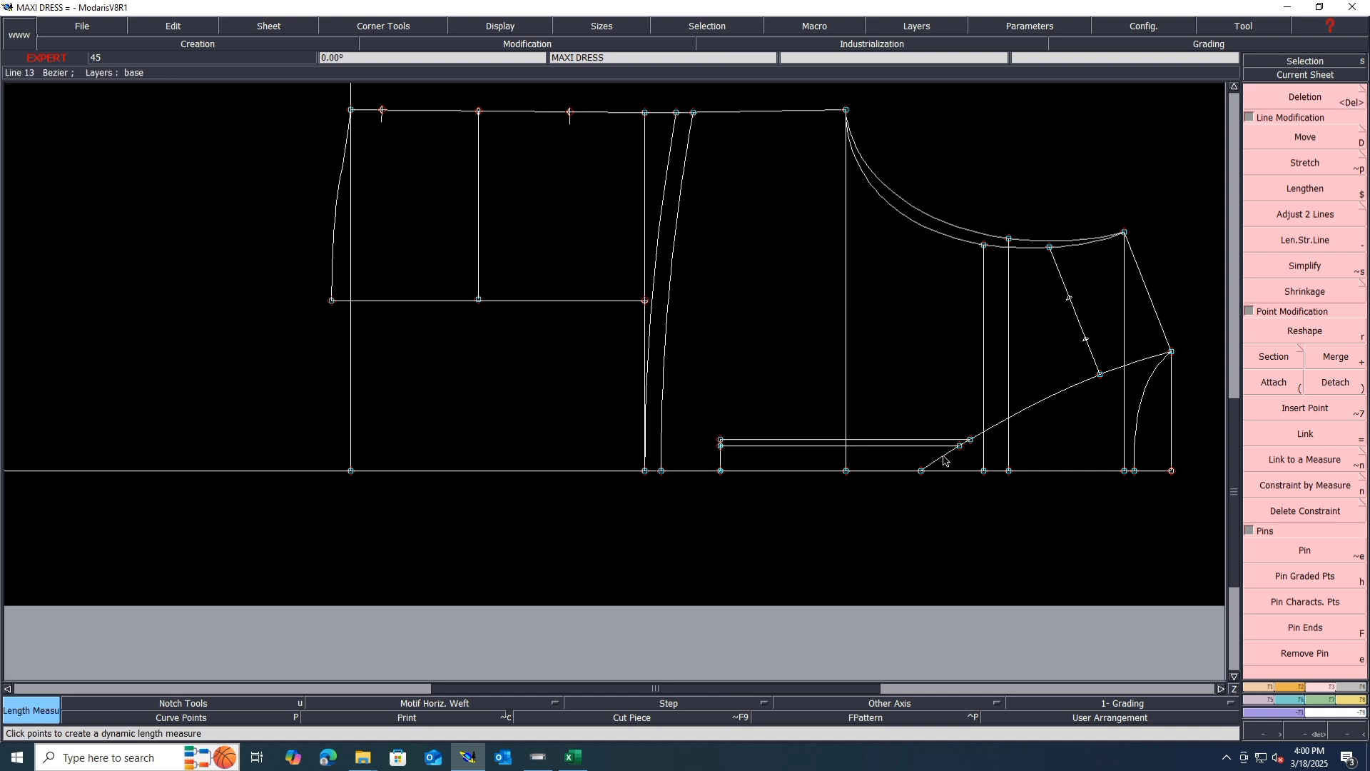
left_click(945, 456)
left_click(720, 457)
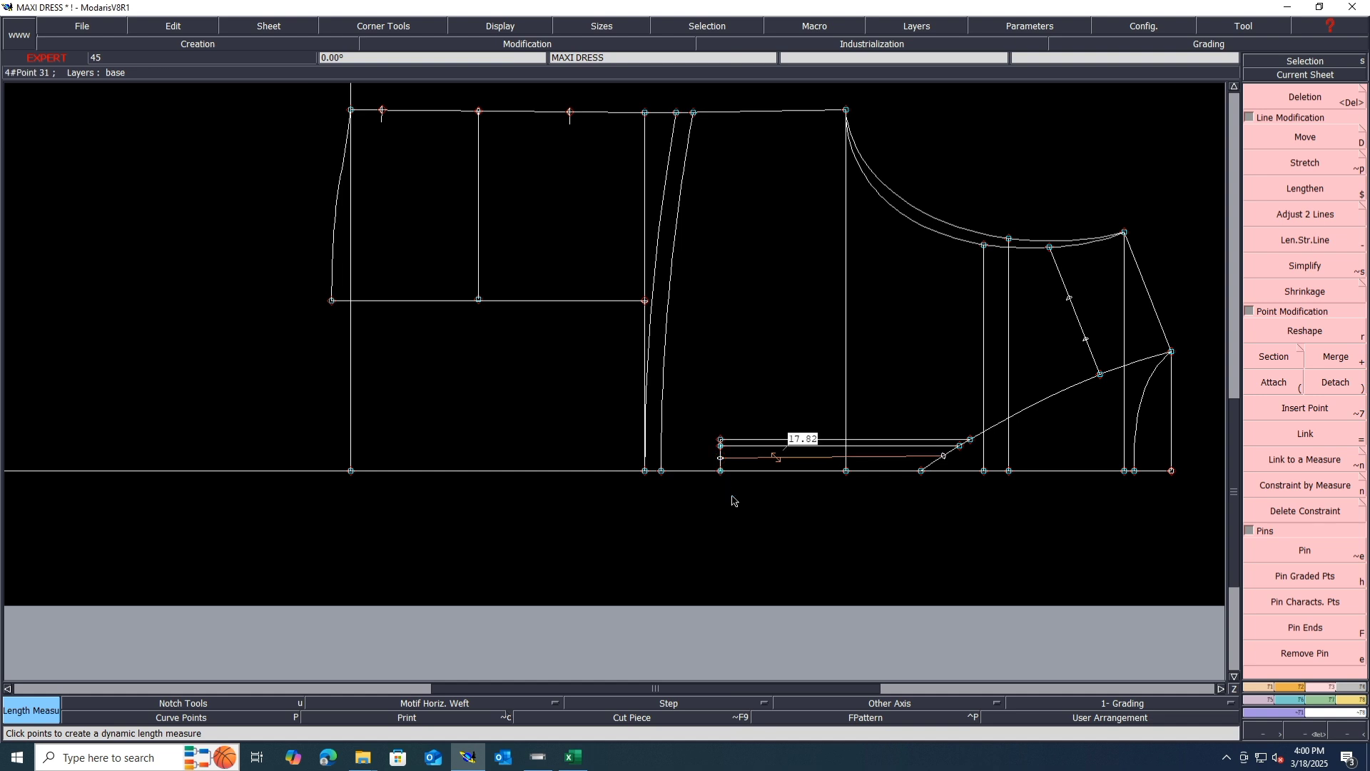
key("ctrl+z")
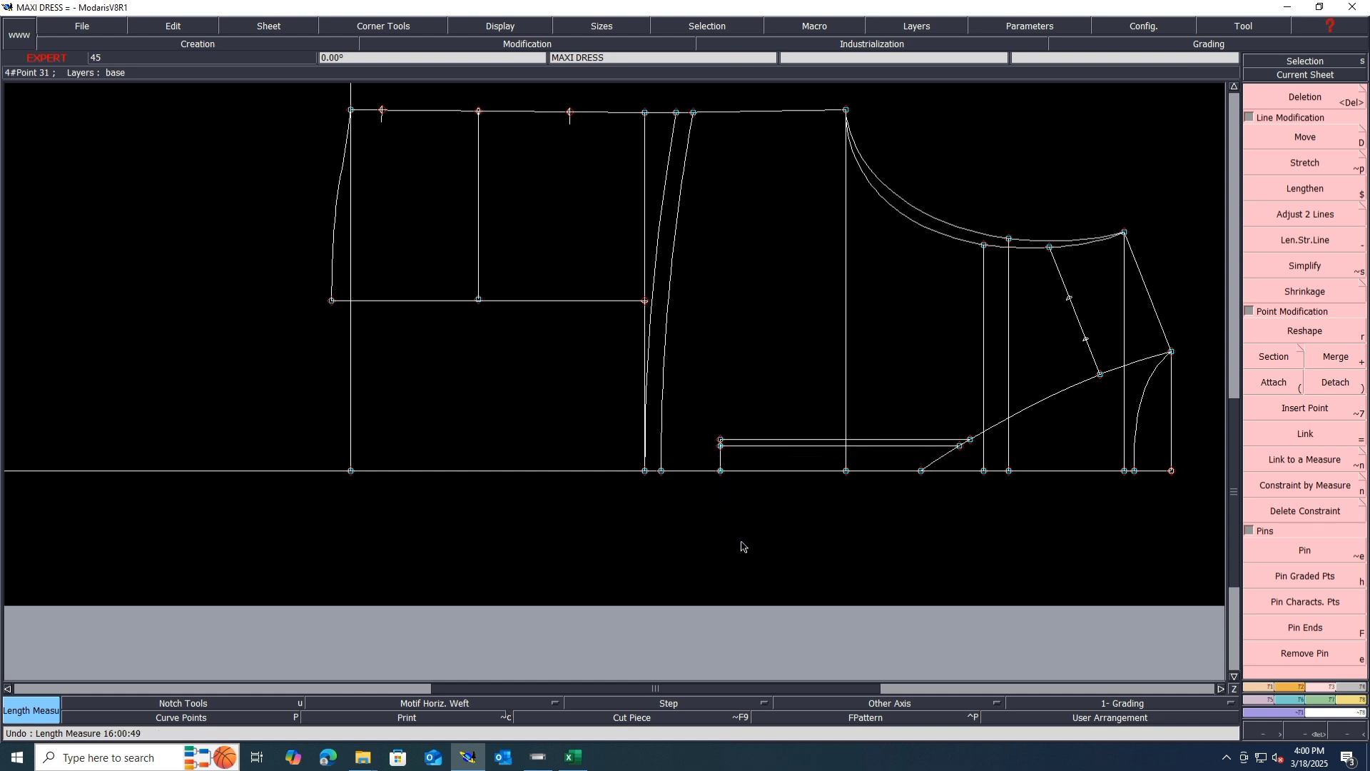
Create a new sheet containing a rectangle 103 cm wide and 3.2 cm high, and save the model
left_click(575, 761)
left_click(468, 758)
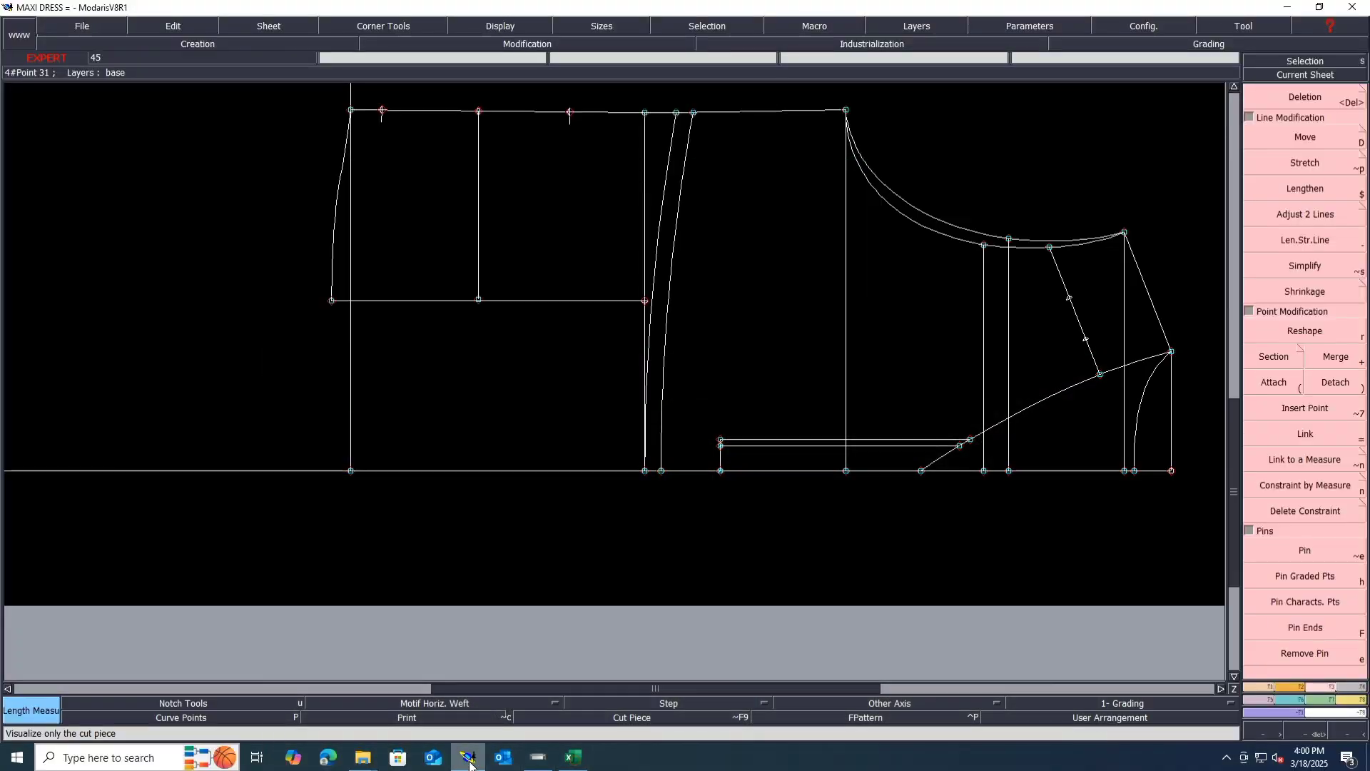
key("j")
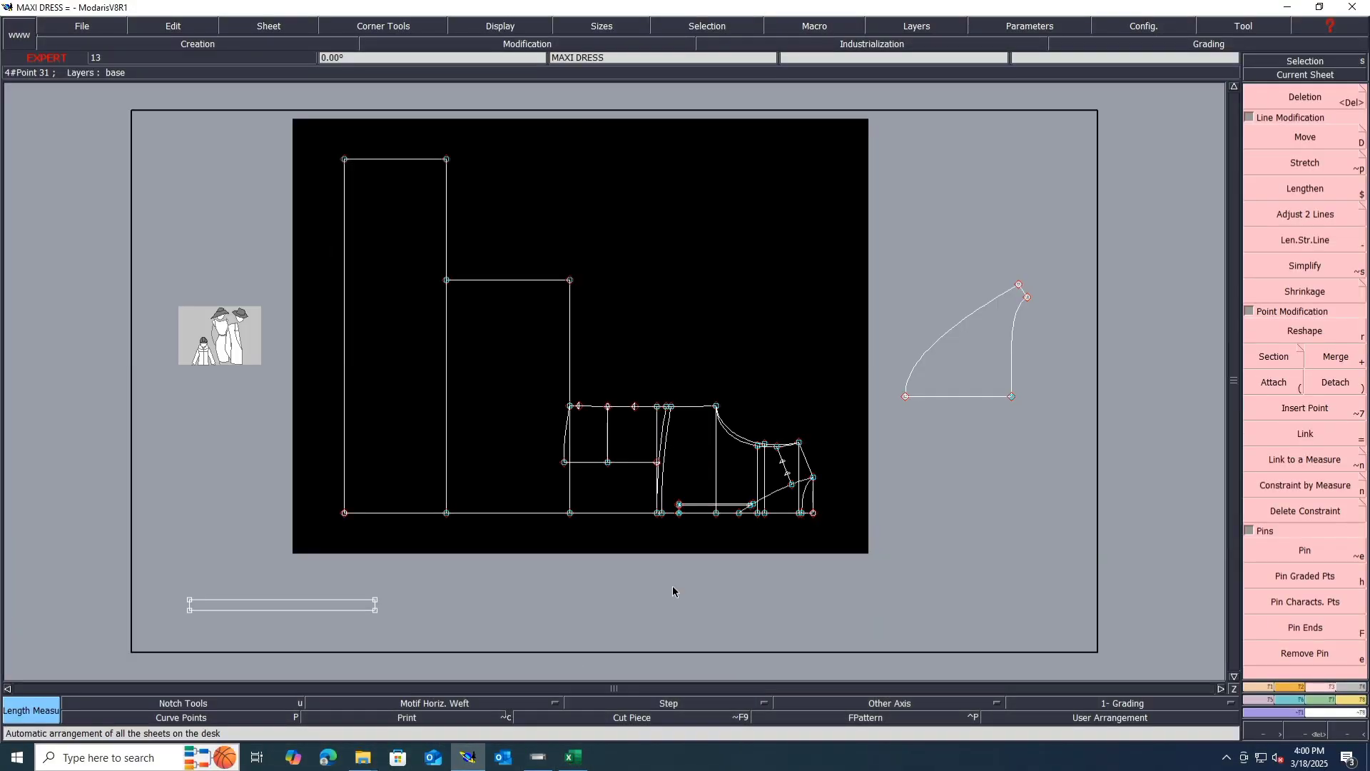
key("shift+n")
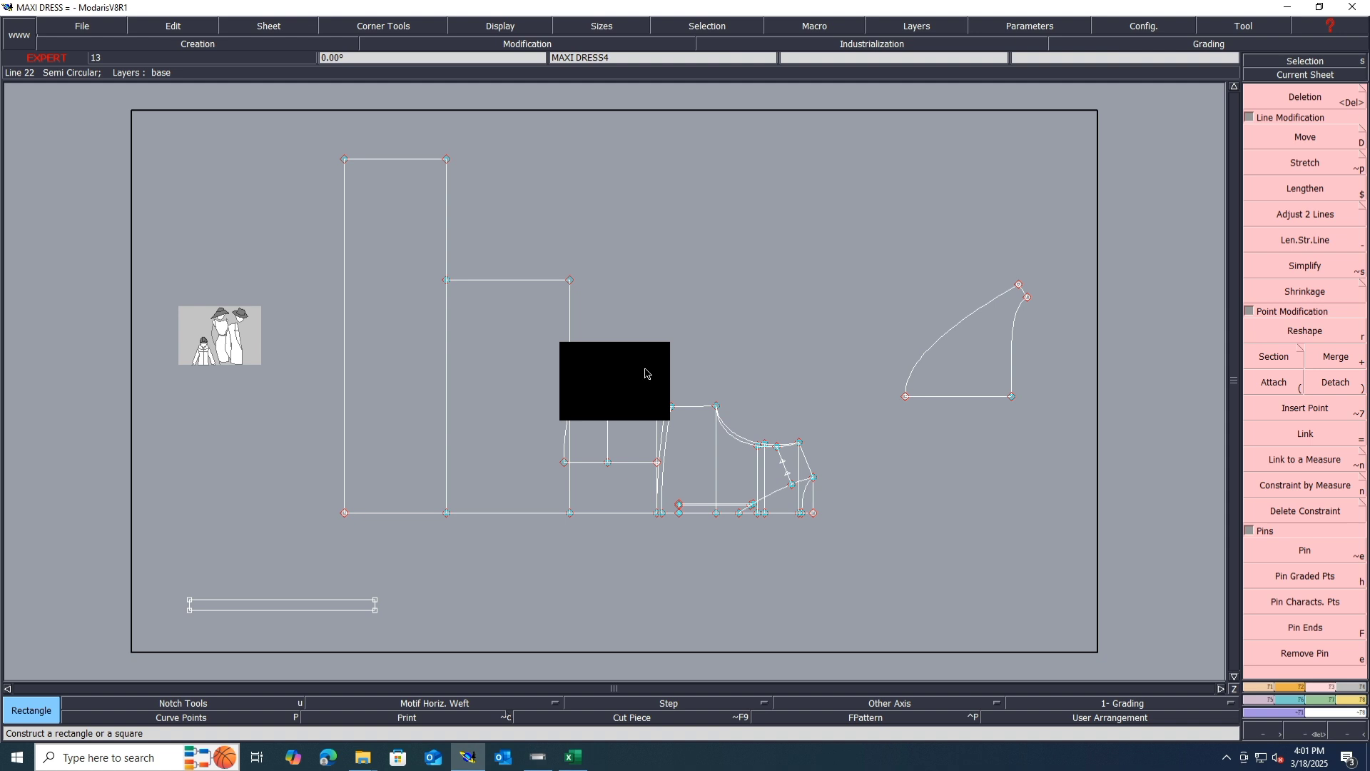
left_click(647, 370)
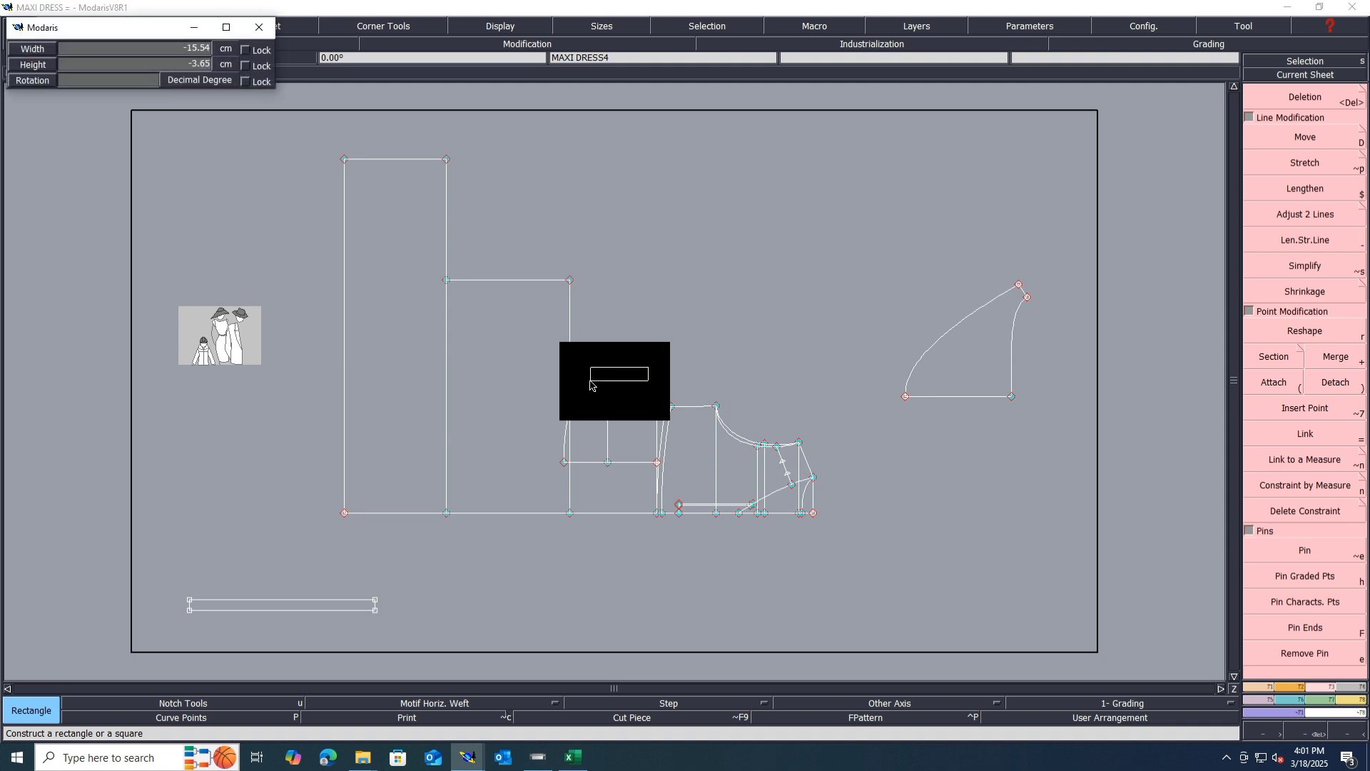
type("103")
key("Tab")
type("2")
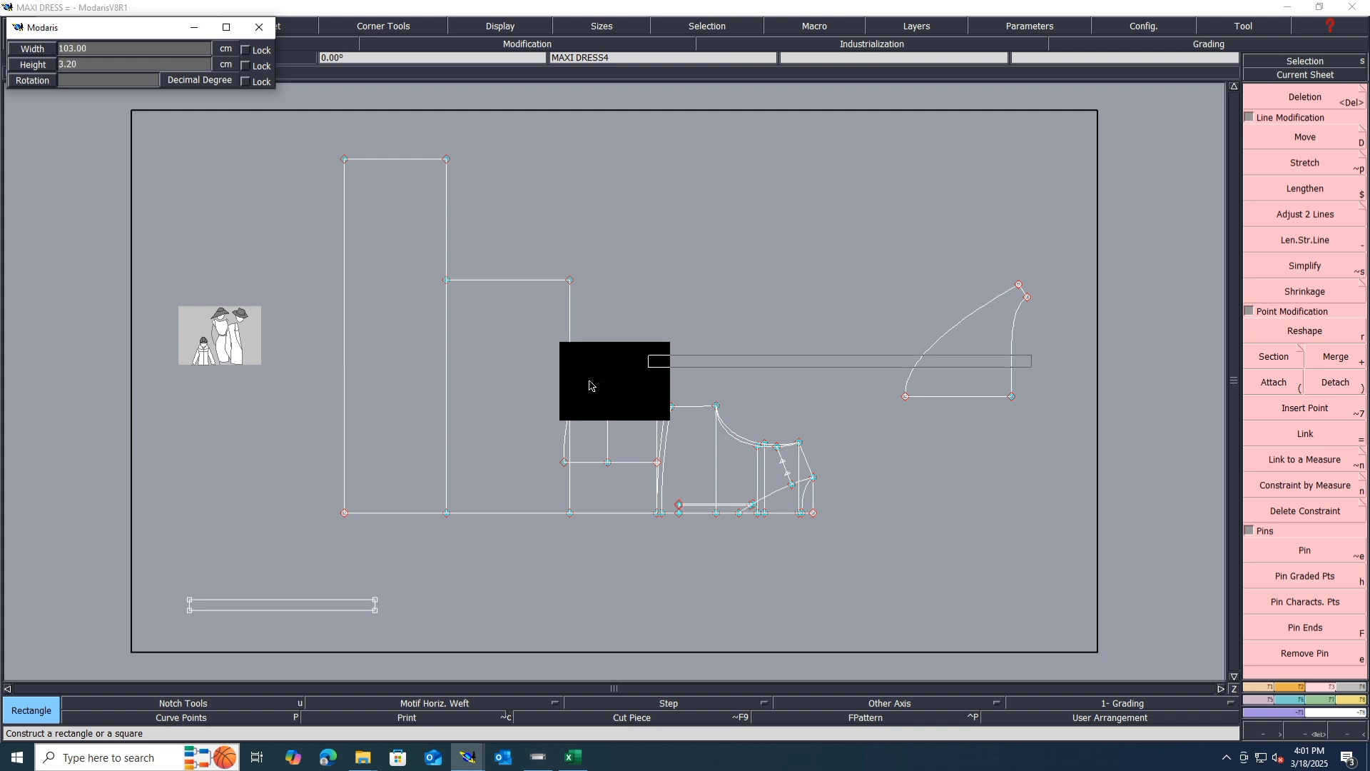
key("Return")
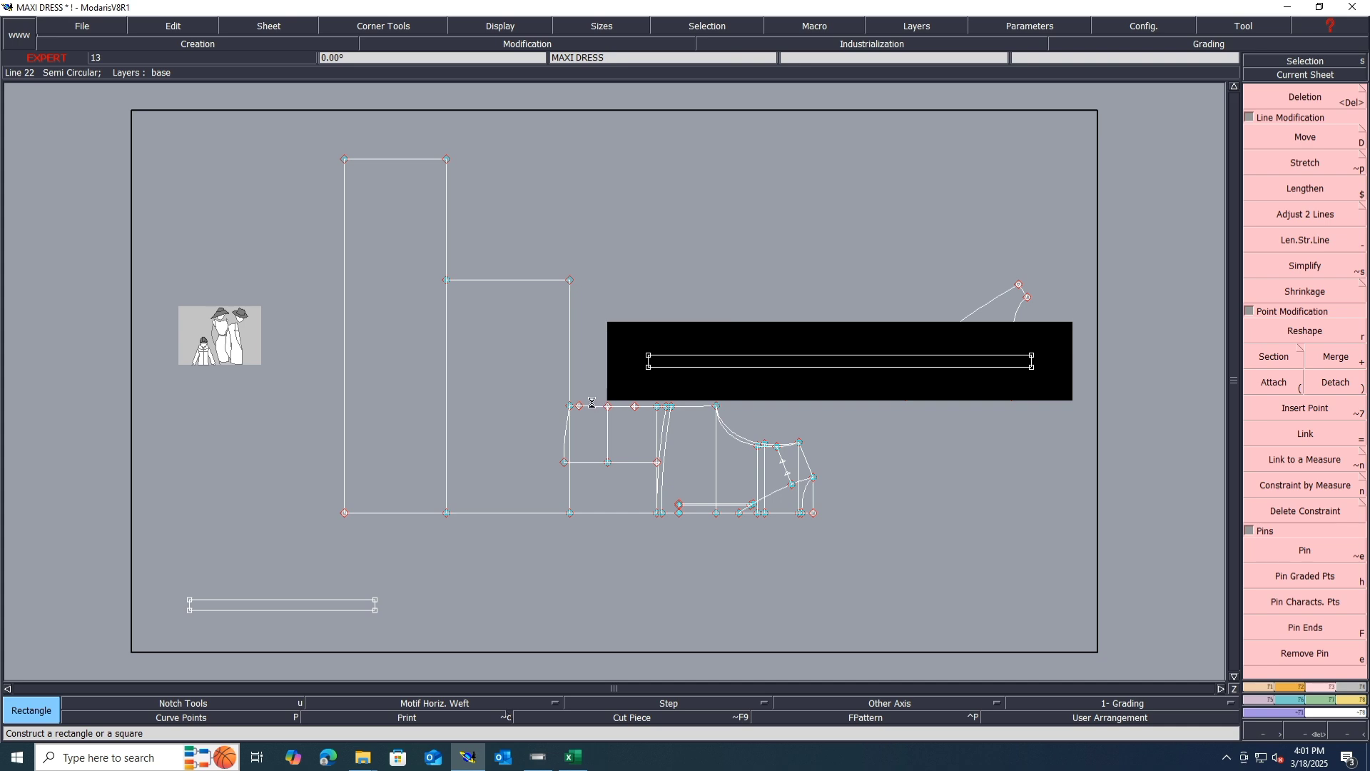
key("ctrl+s")
left_click(594, 463)
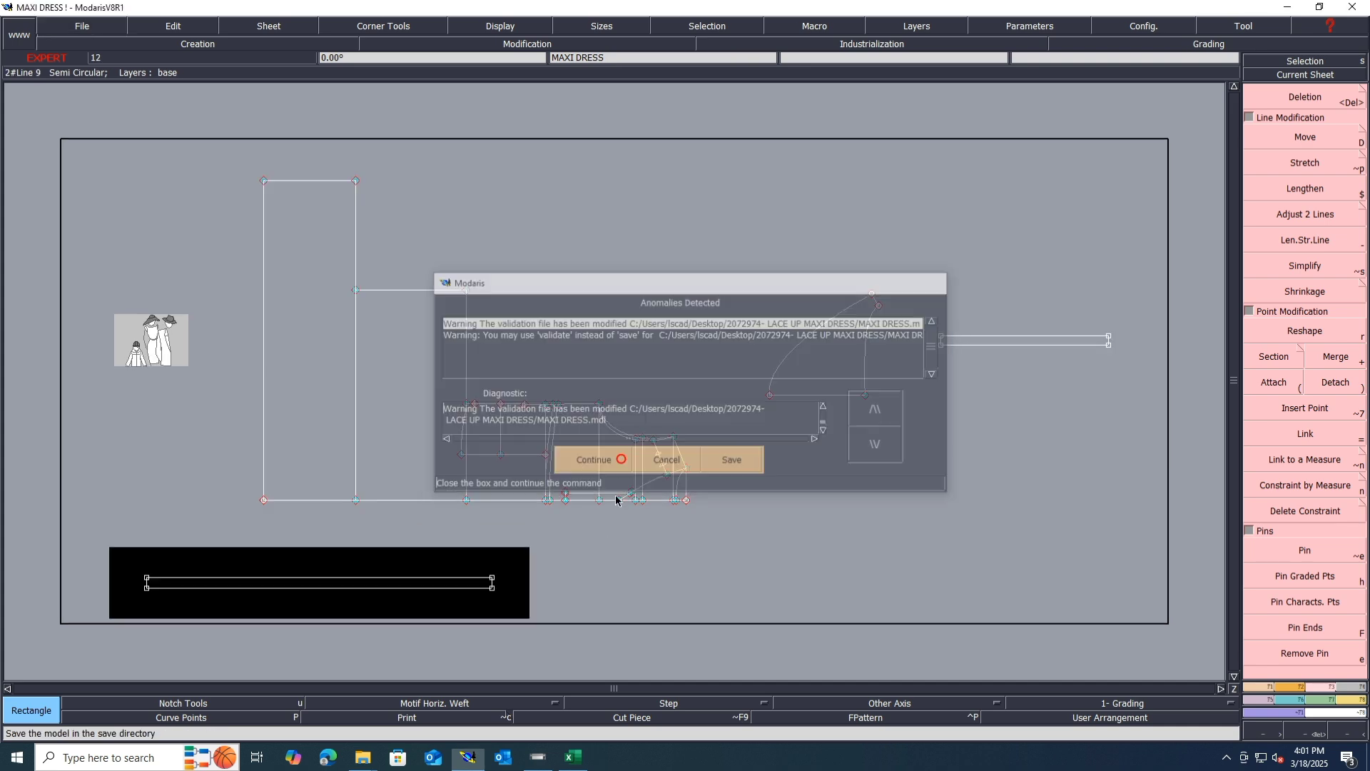
Switch to the Excel size spec and highlight the HANGER TAPE and BACK GATHERS LENGTH rows in yellow
left_click(573, 758)
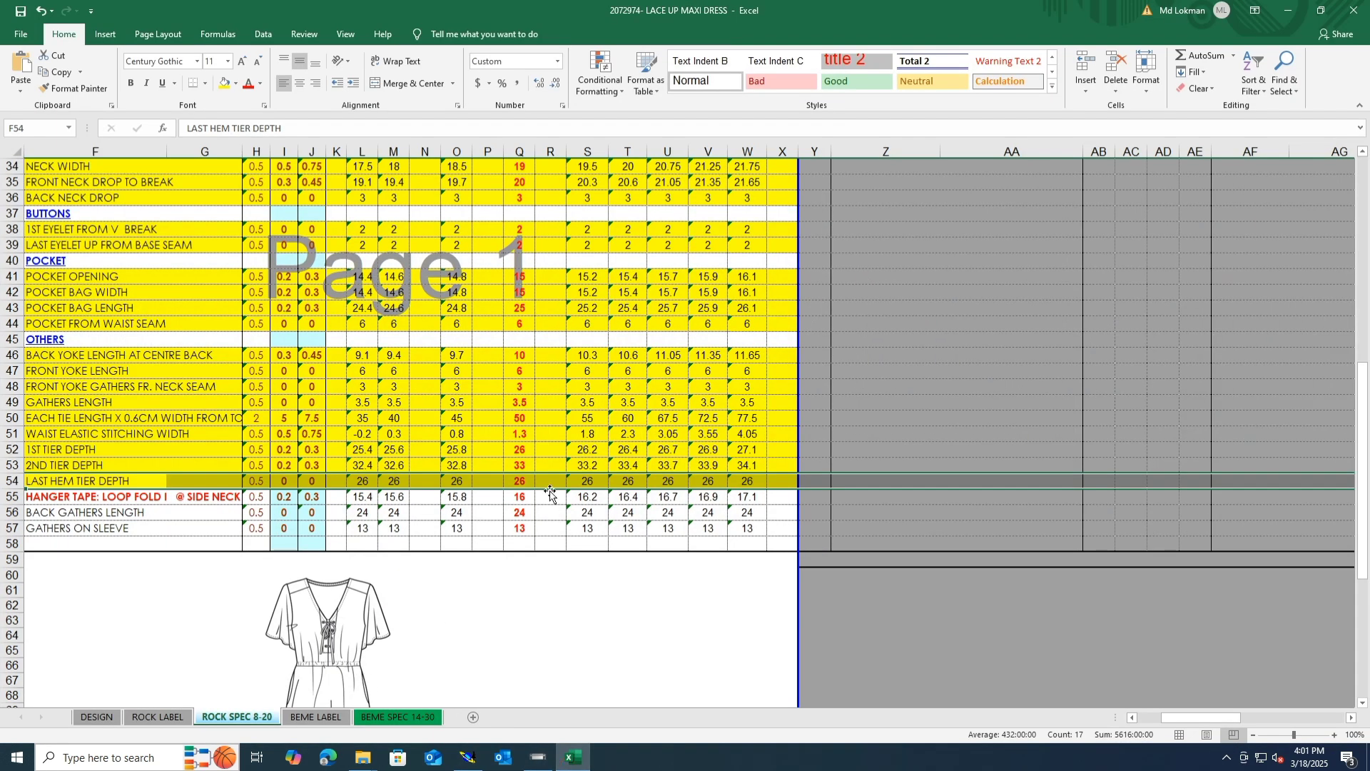
left_click(14, 498)
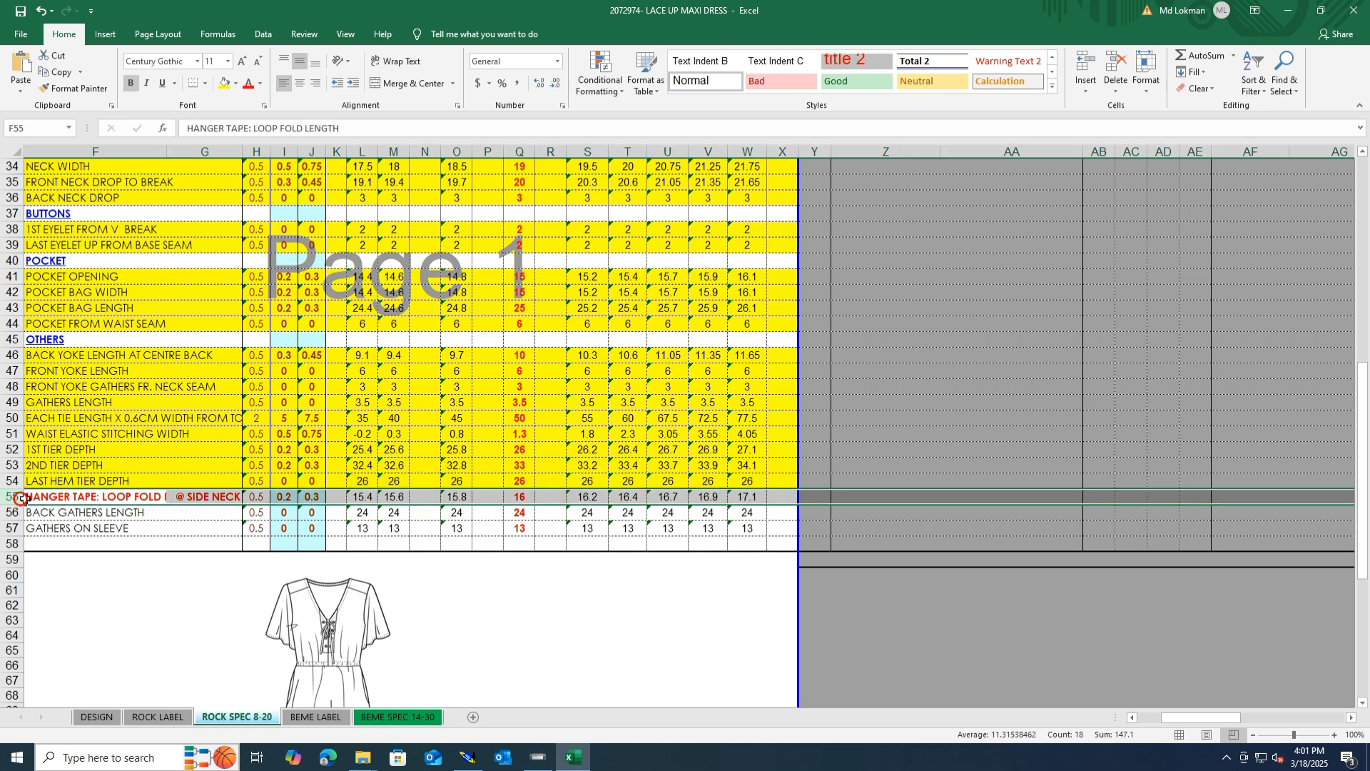
left_click(223, 84)
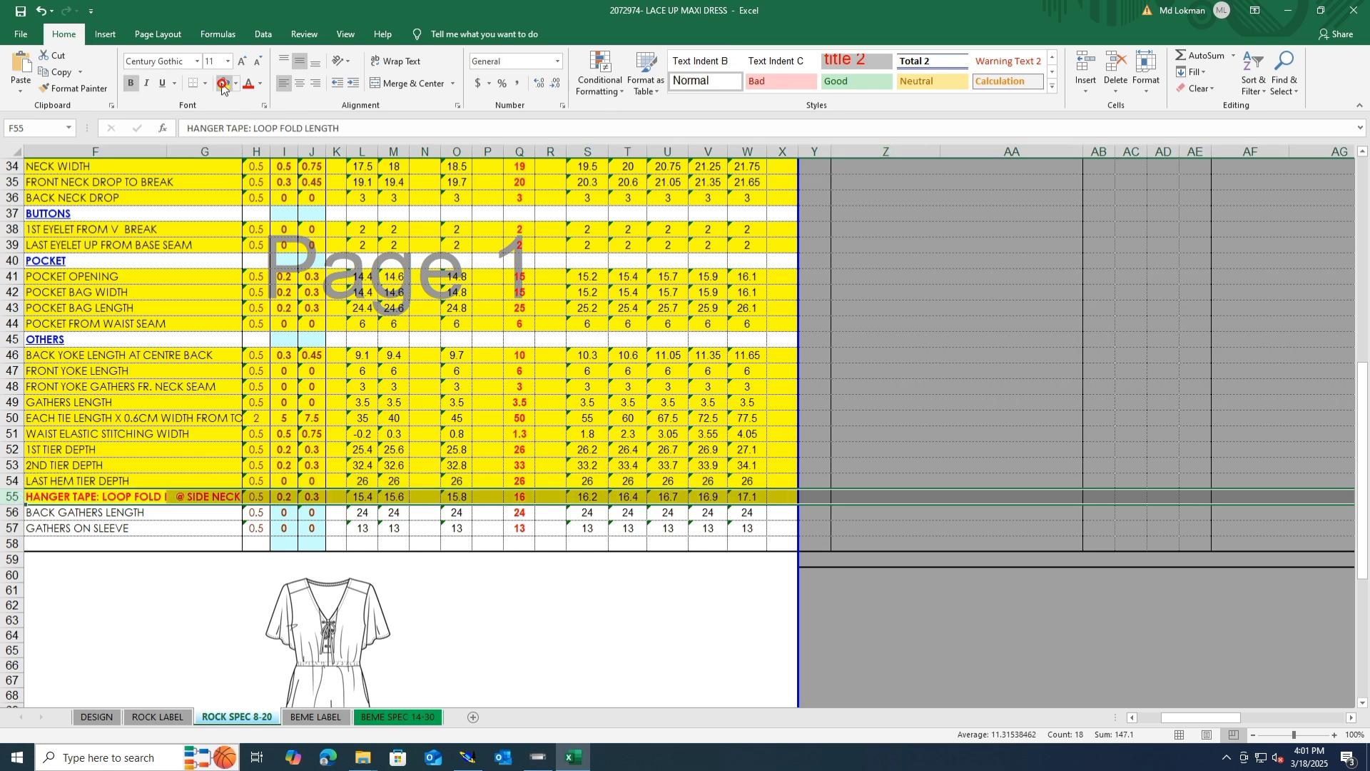
left_click(11, 511)
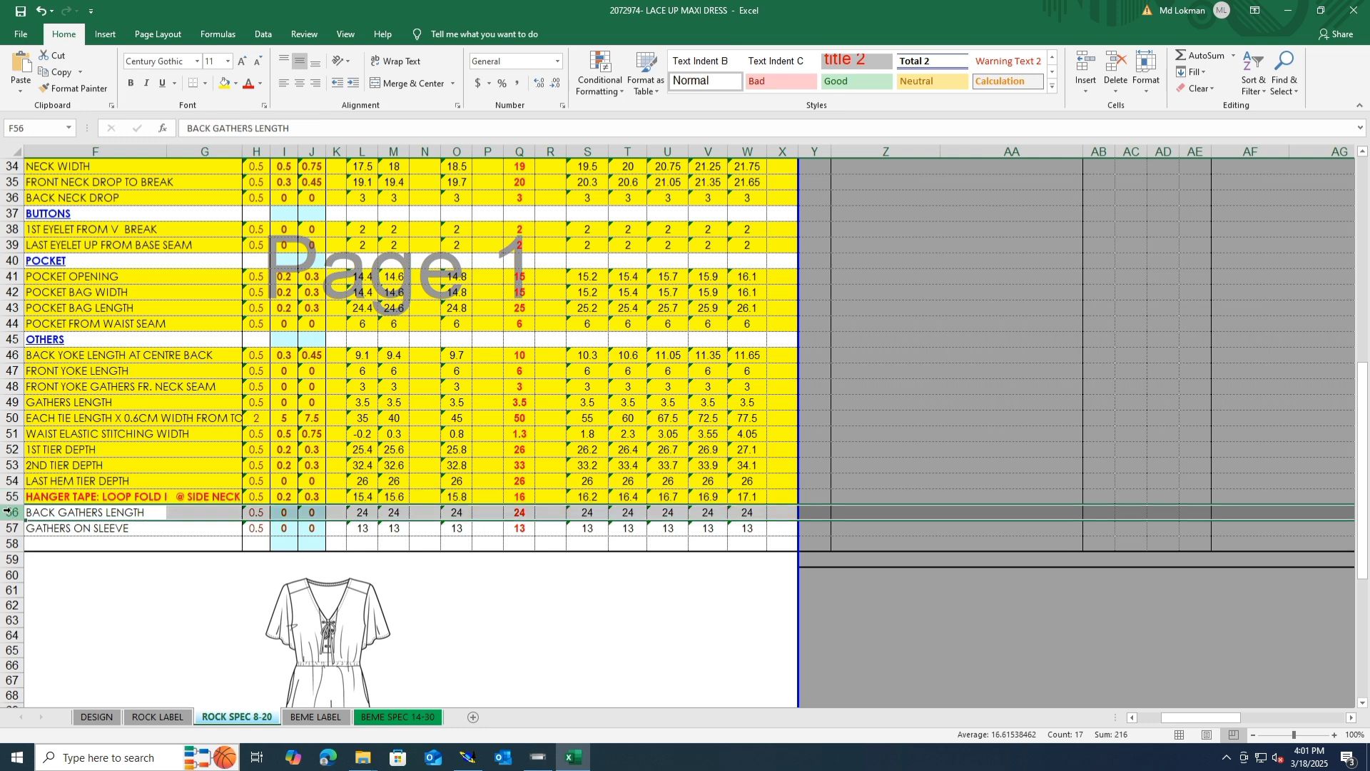
left_click(225, 83)
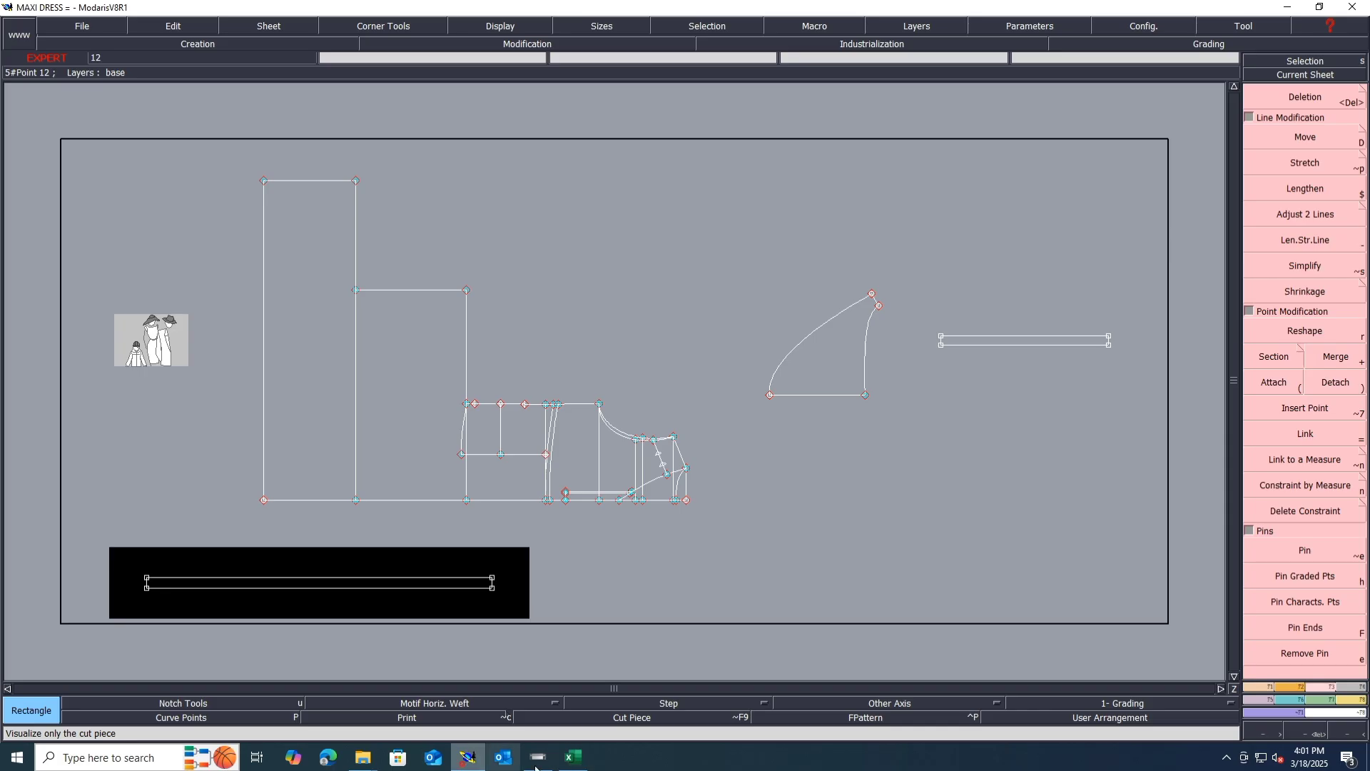
In Modaris, add a developed point with a notch 12 cm from the centre line on the back yoke line, and save the model
left_click(467, 757)
scroll(645, 534, "up", 5)
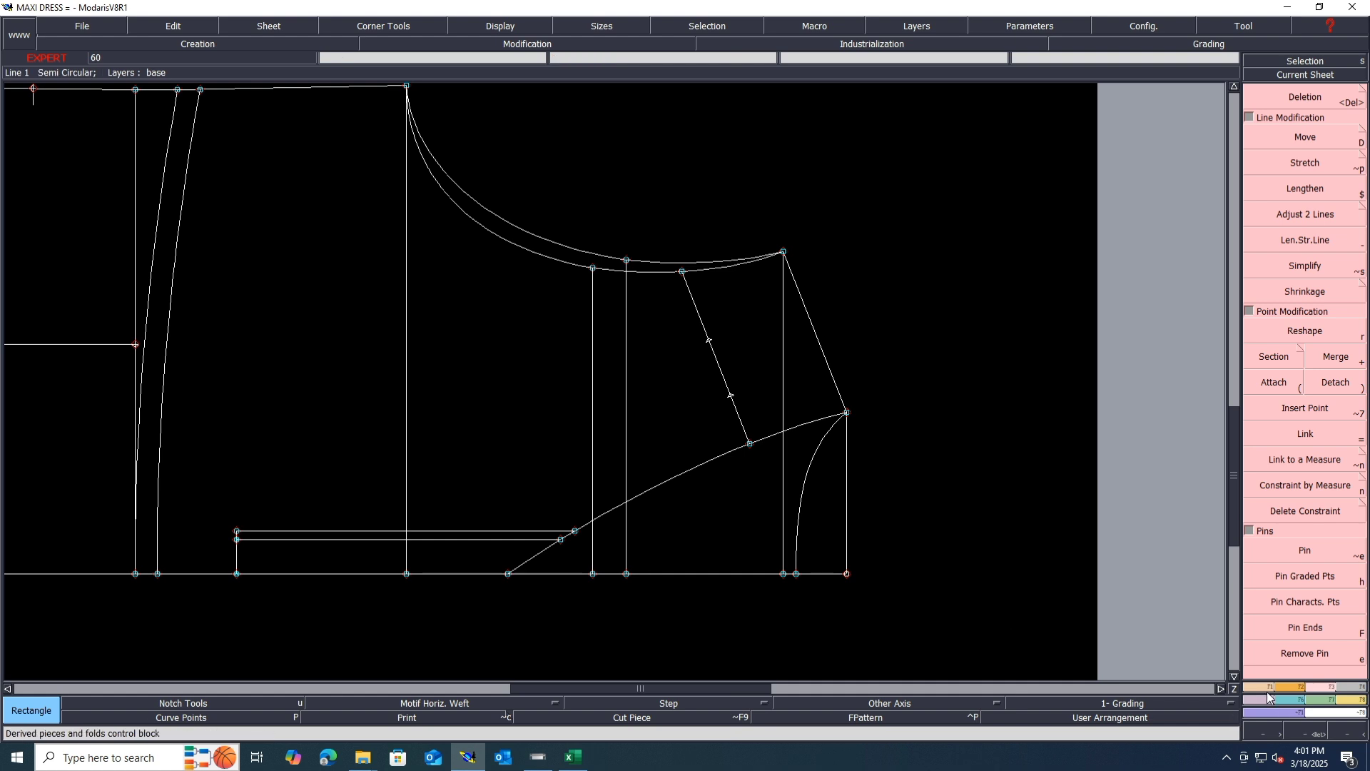
key("F1")
left_click(1300, 141)
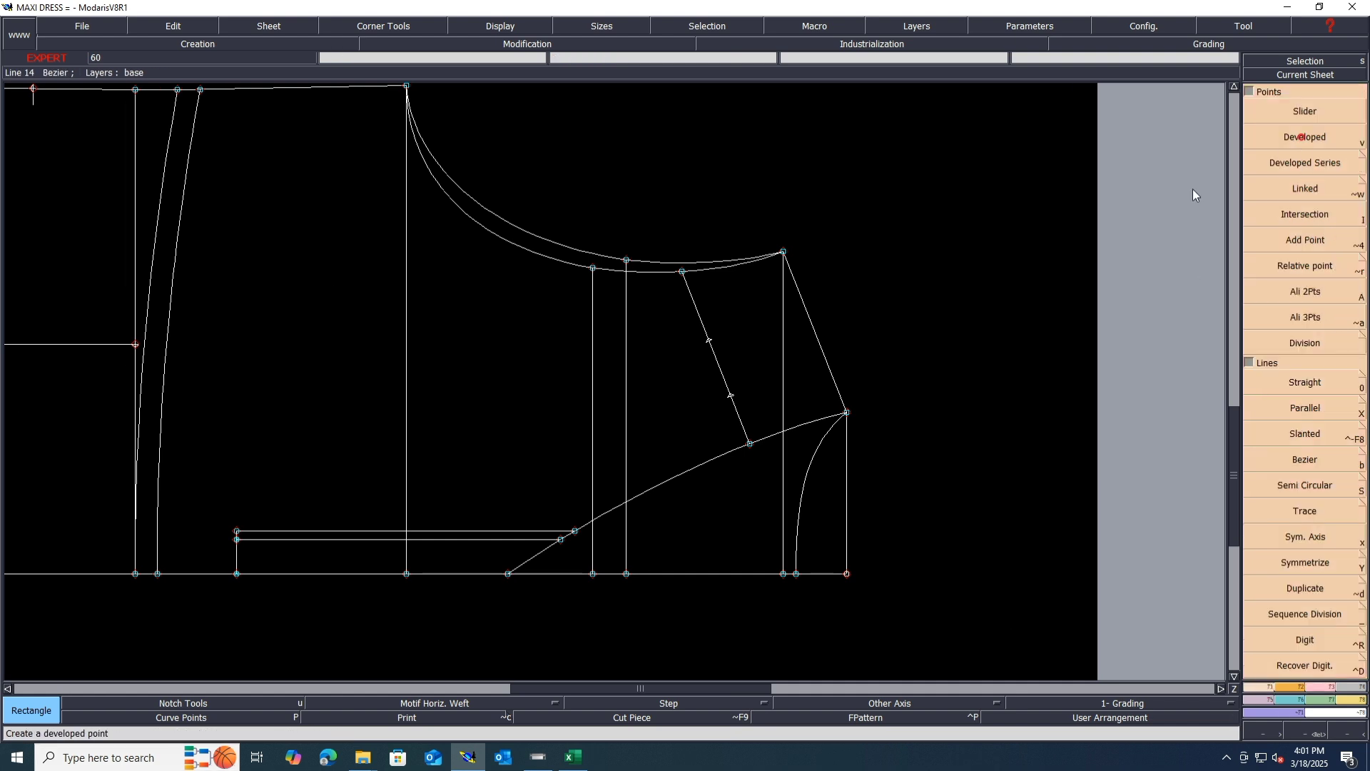
left_click(633, 554)
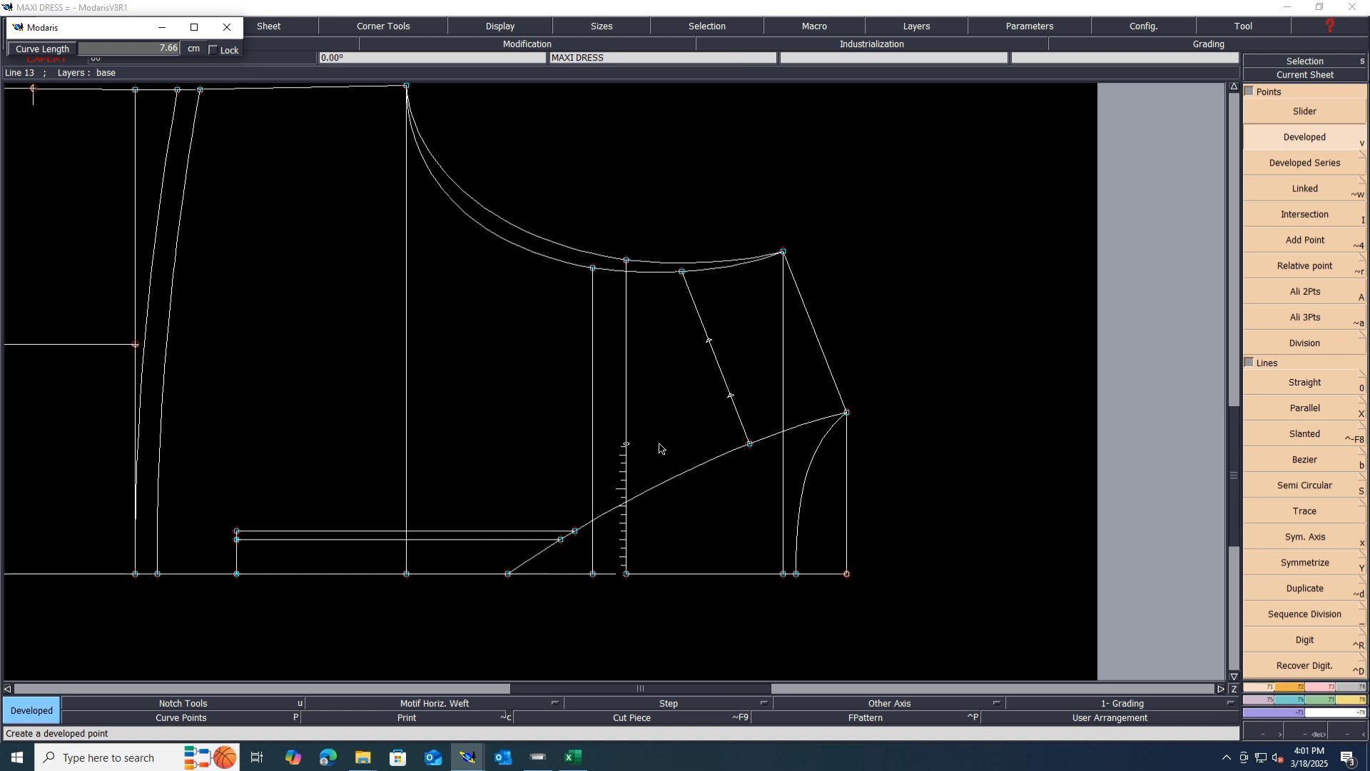
type("12")
key("Return")
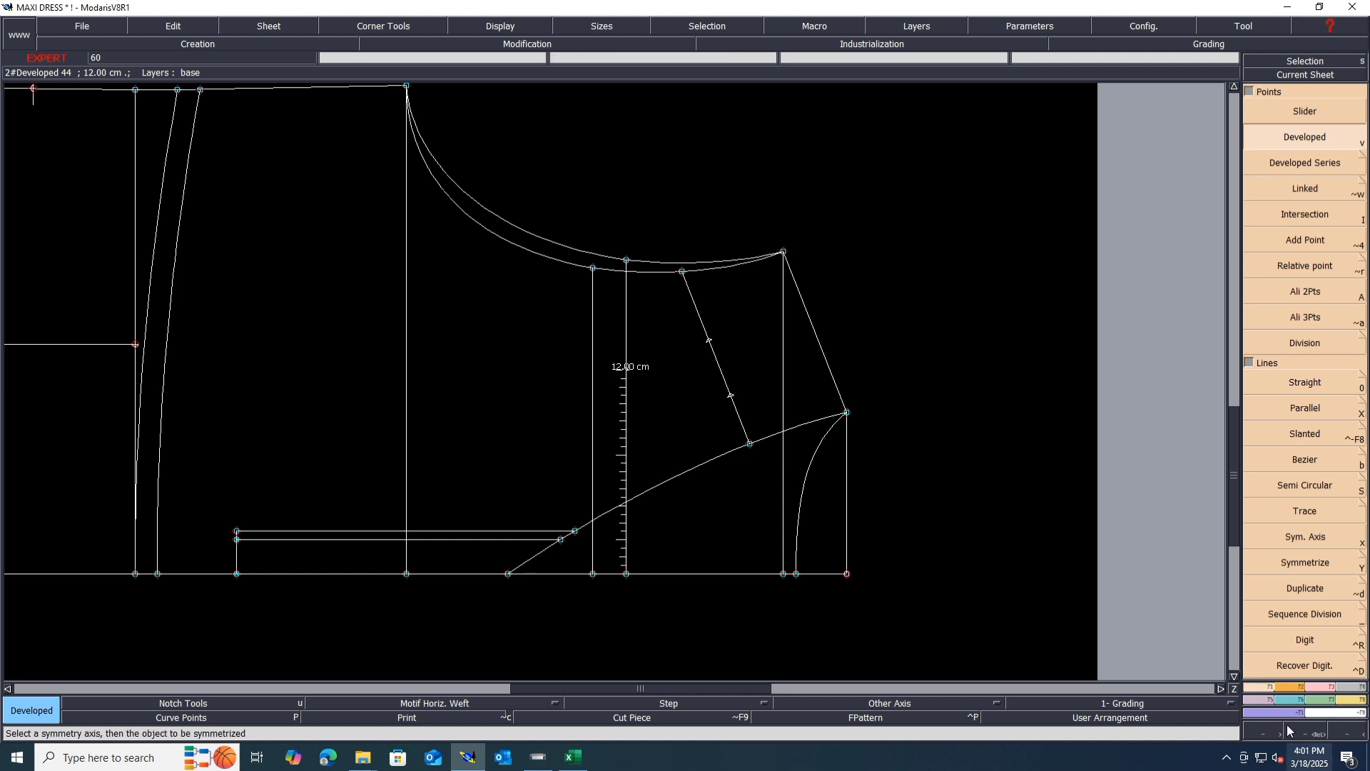
key("shift+h")
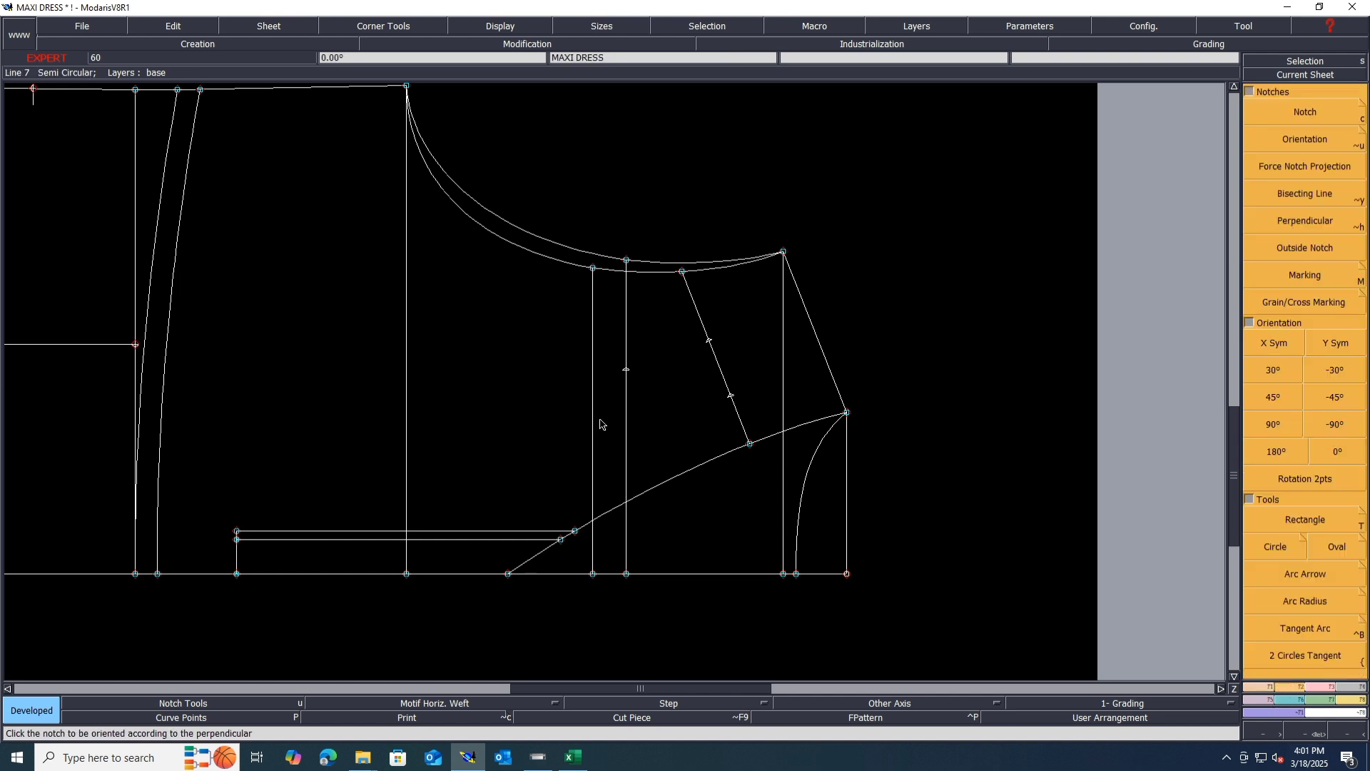
left_click(625, 371)
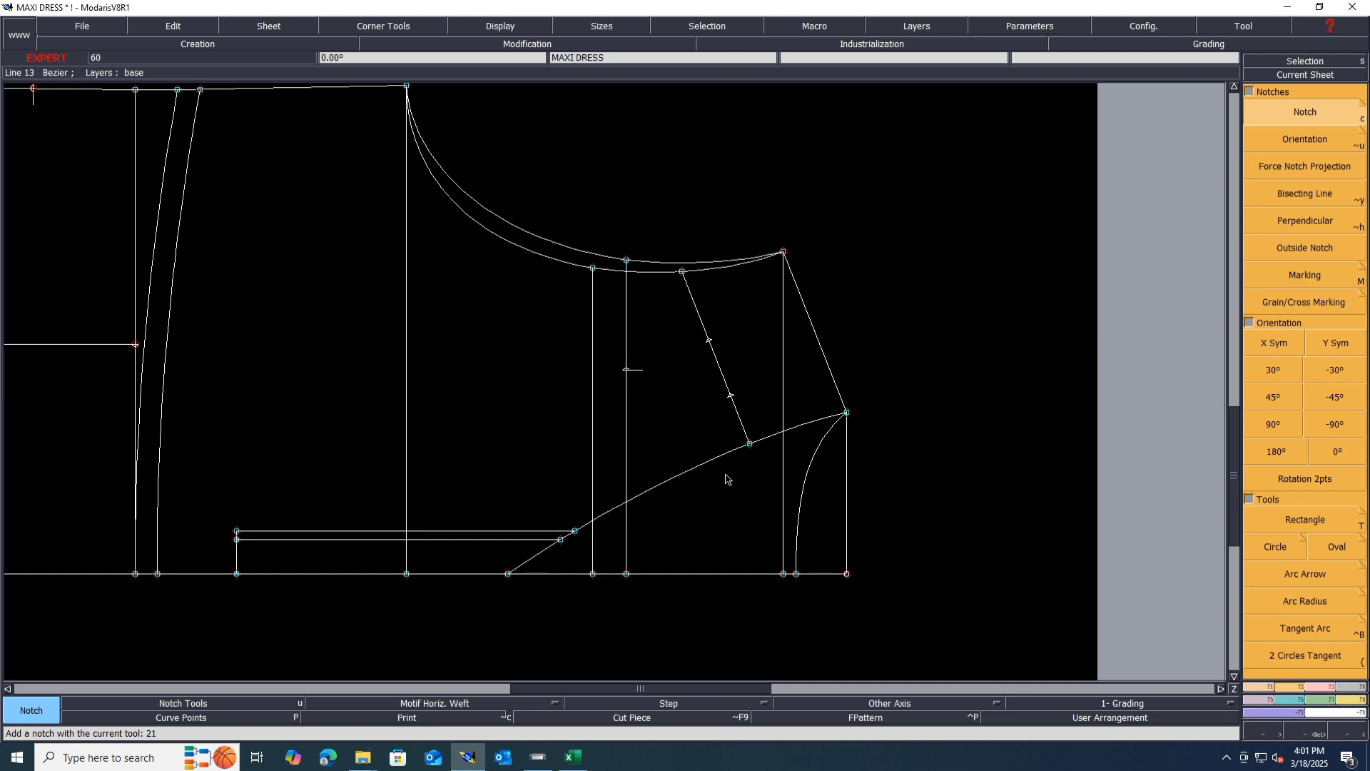
key("ctrl+s")
left_click(591, 460)
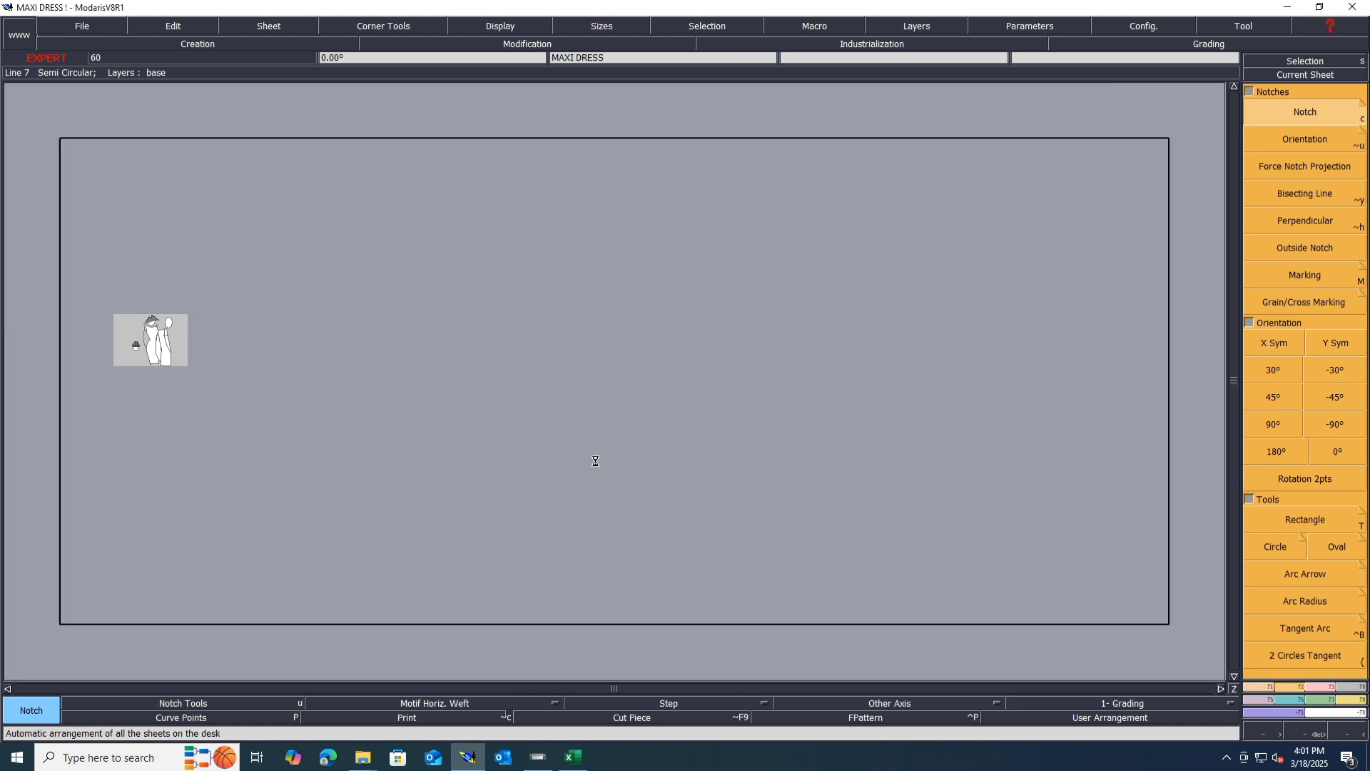
Switch to Excel and examine the ROCK LABEL sheet and the DESIGN sheet's sketches and garment photos
left_click(580, 763)
left_click(157, 717)
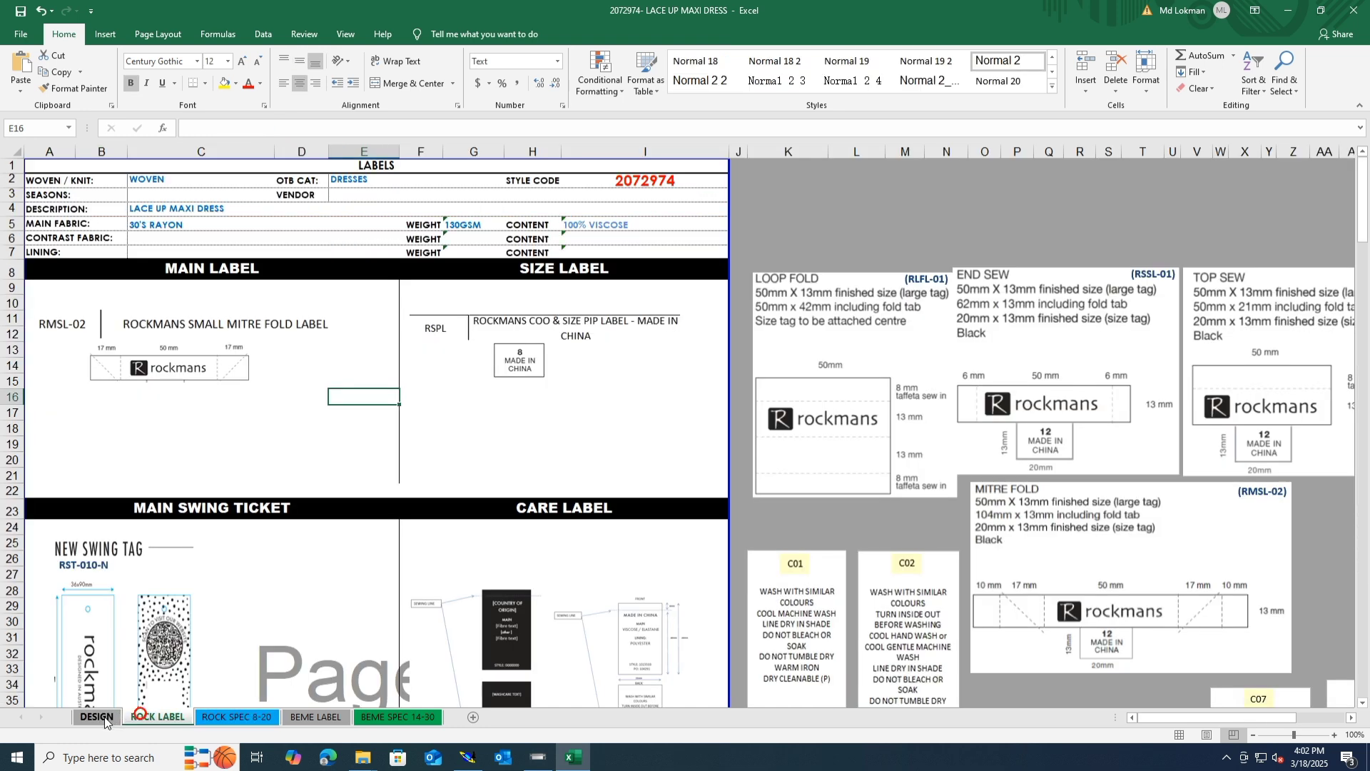
left_click(100, 717)
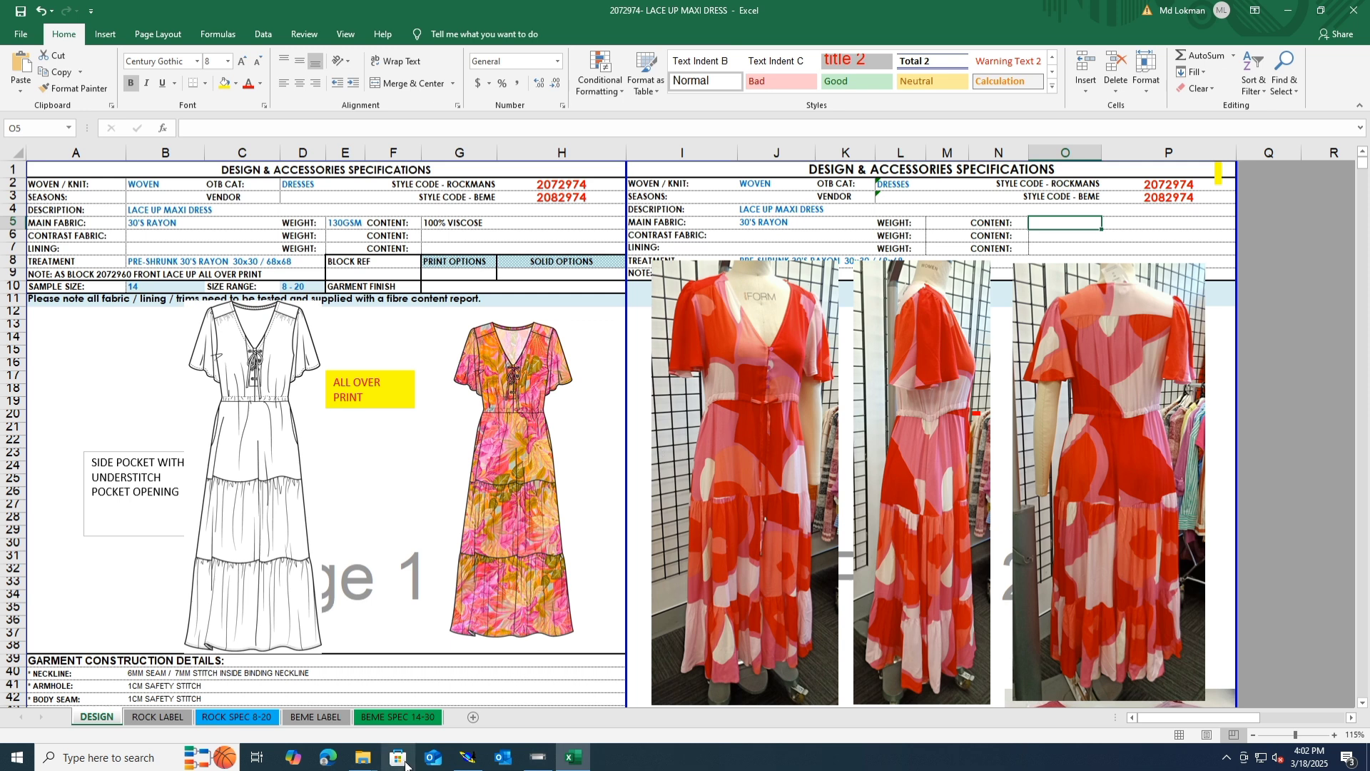
mouse_move(467, 763)
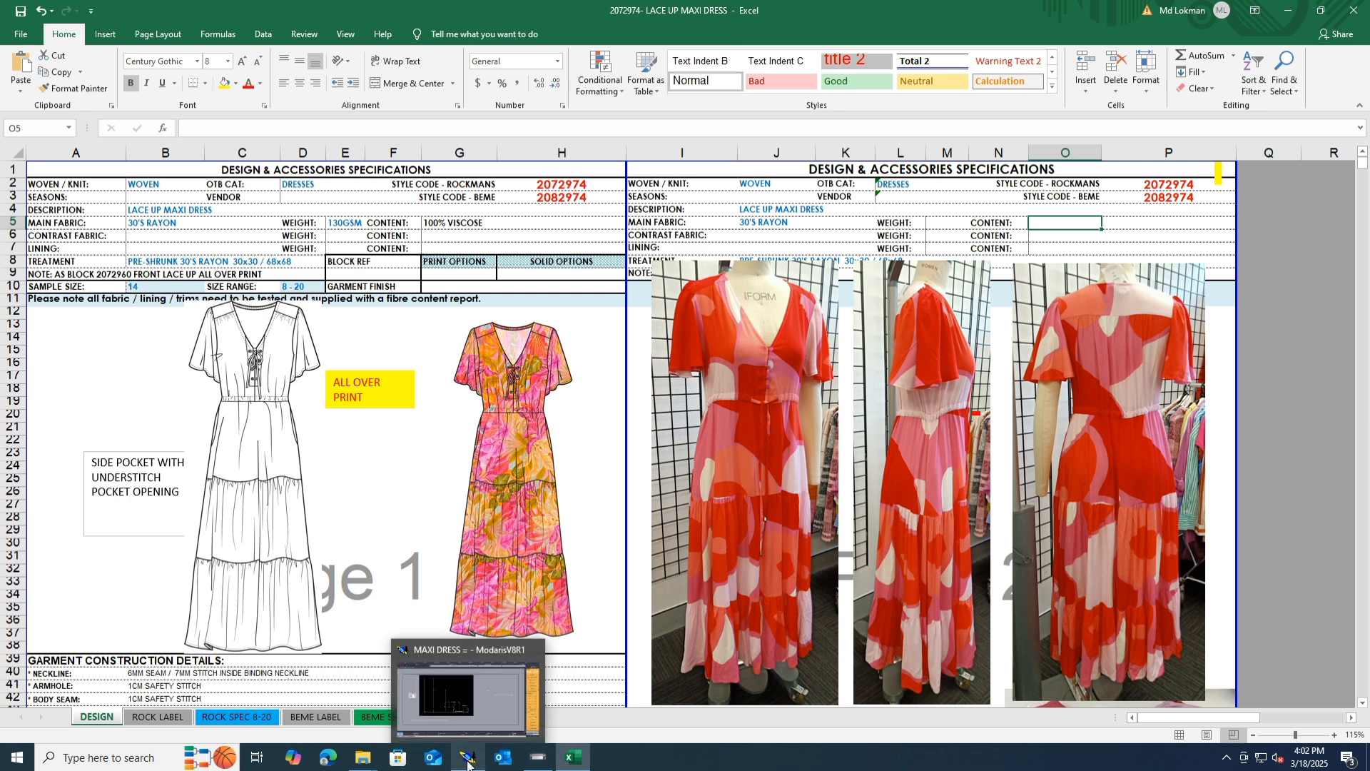
In the Excel size spec, open the ROCK SPEC 8-20 sheet and highlight the GATHERS ON SLEEVE row in yellow
left_click(566, 762)
left_click(565, 763)
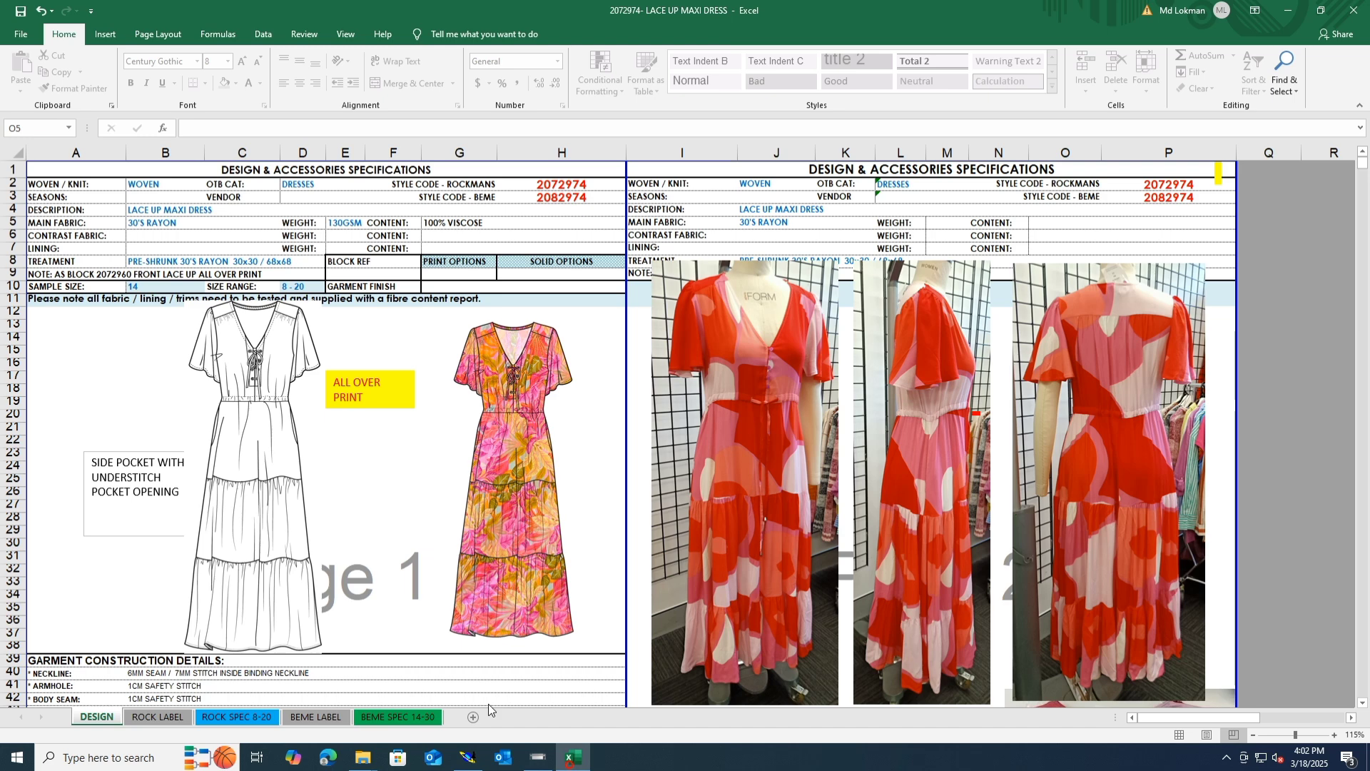
left_click(247, 716)
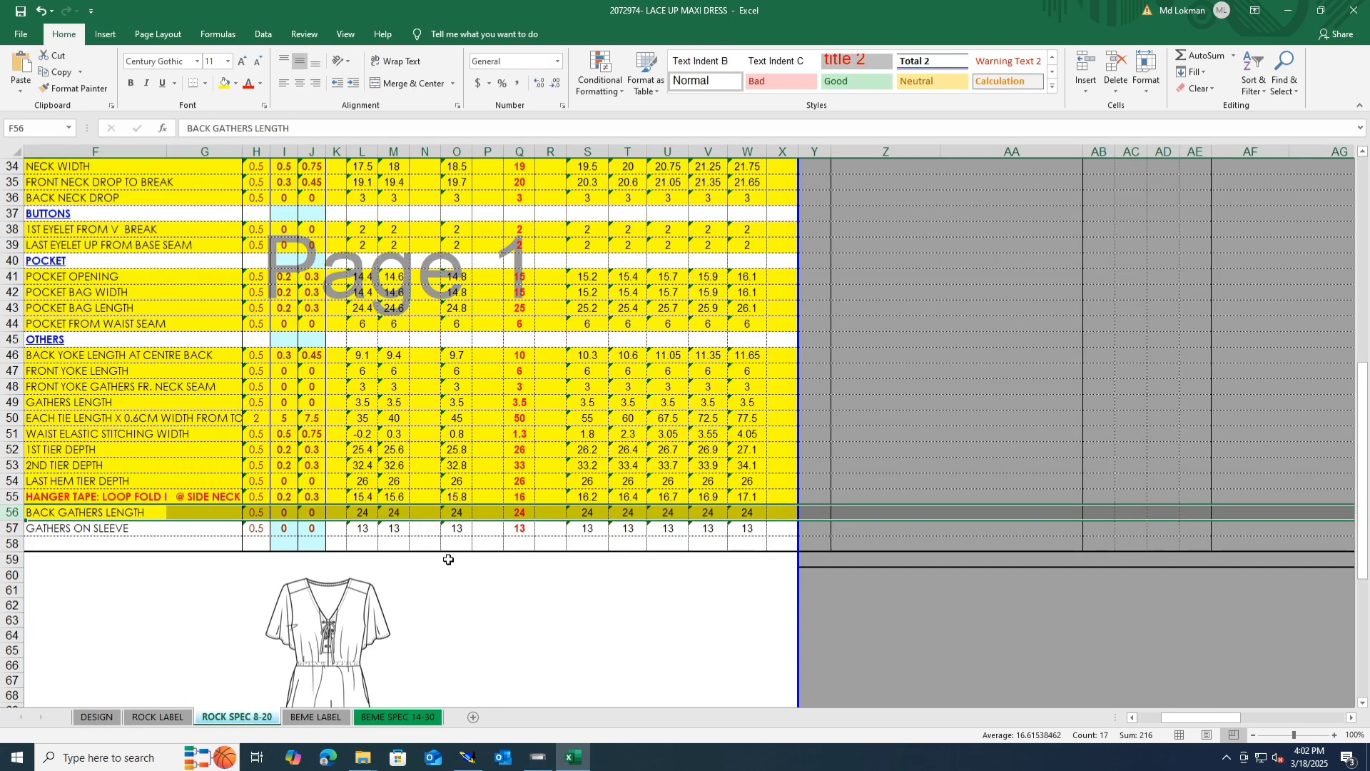
left_click(13, 529)
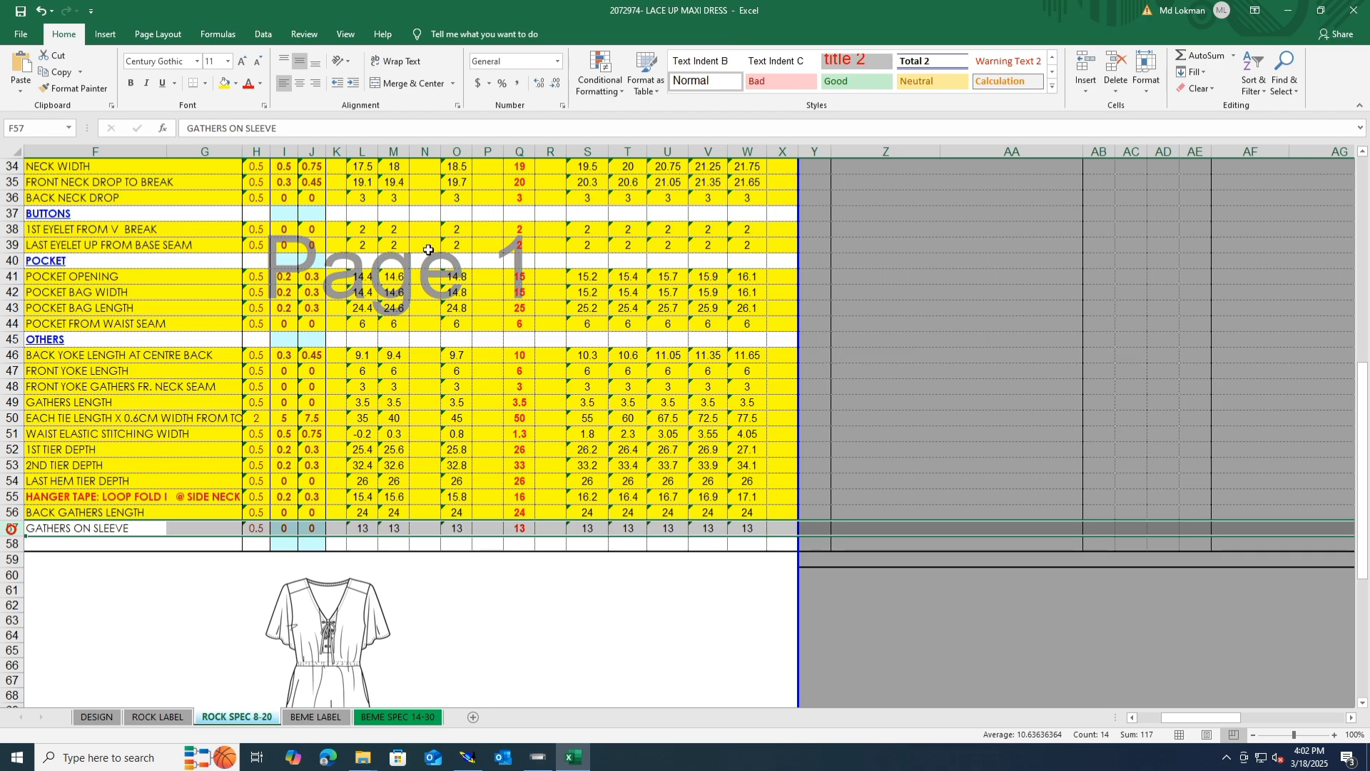
left_click(225, 83)
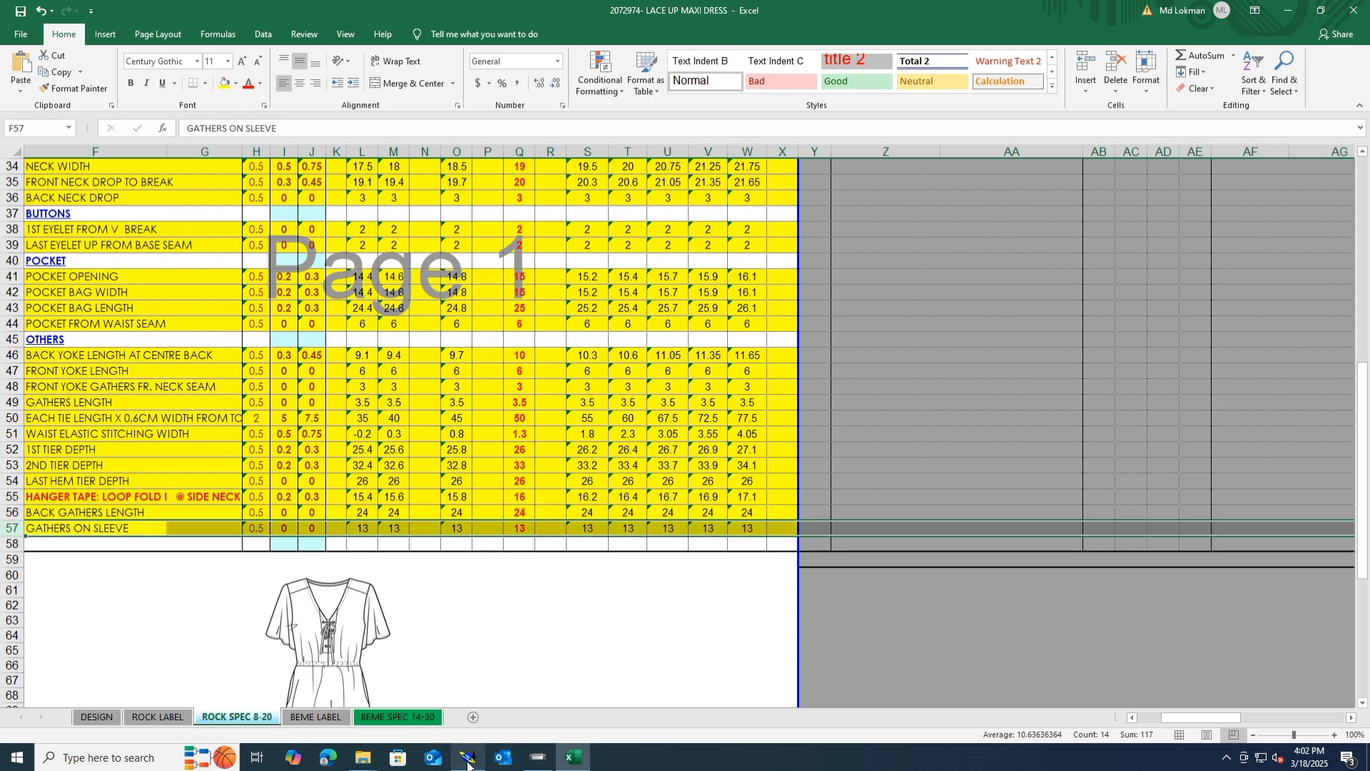
Switch to Modaris and add a developed point on the sleeve's armhole line, 6.5 cm from the sleeve centre line
left_click(468, 758)
scroll(892, 332, "up", 3)
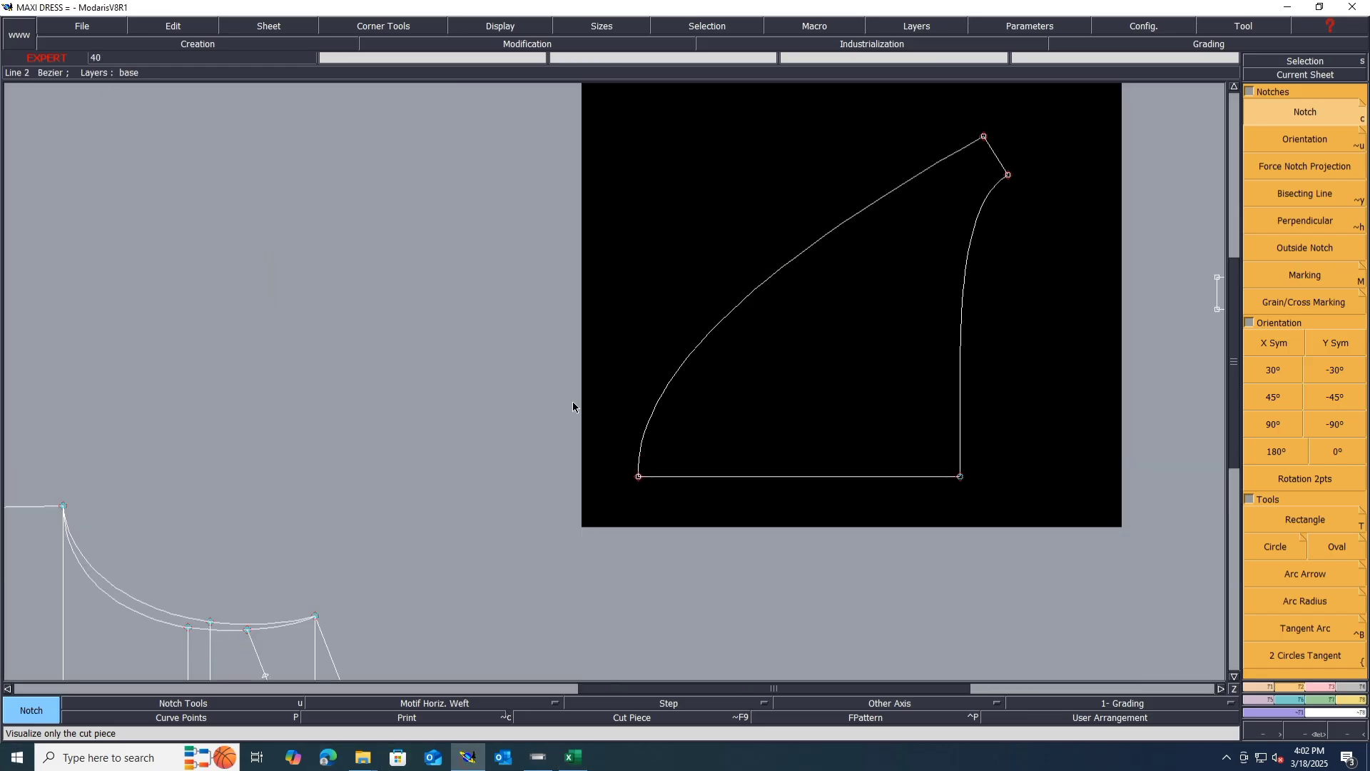
scroll(573, 407, "up", 2)
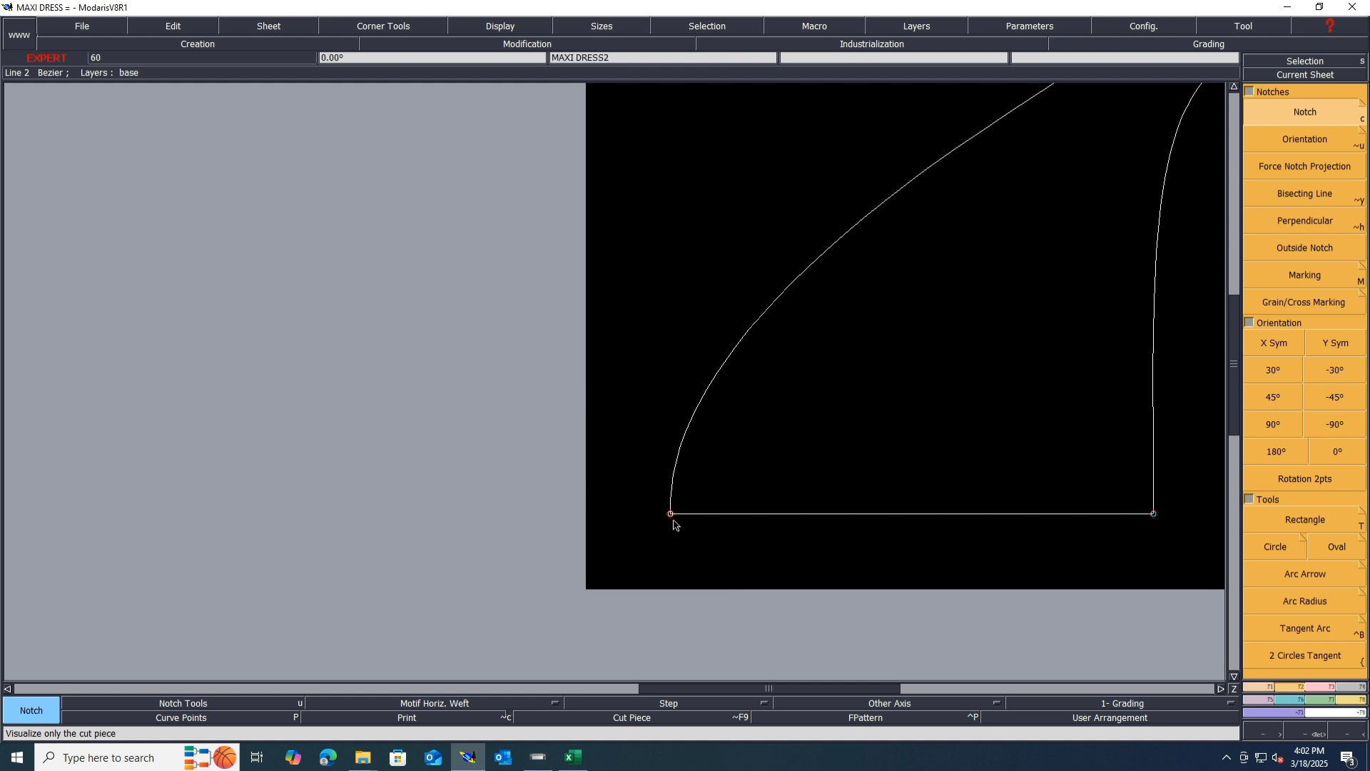
scroll(820, 518, "down", 2)
scroll(821, 506, "up", 2)
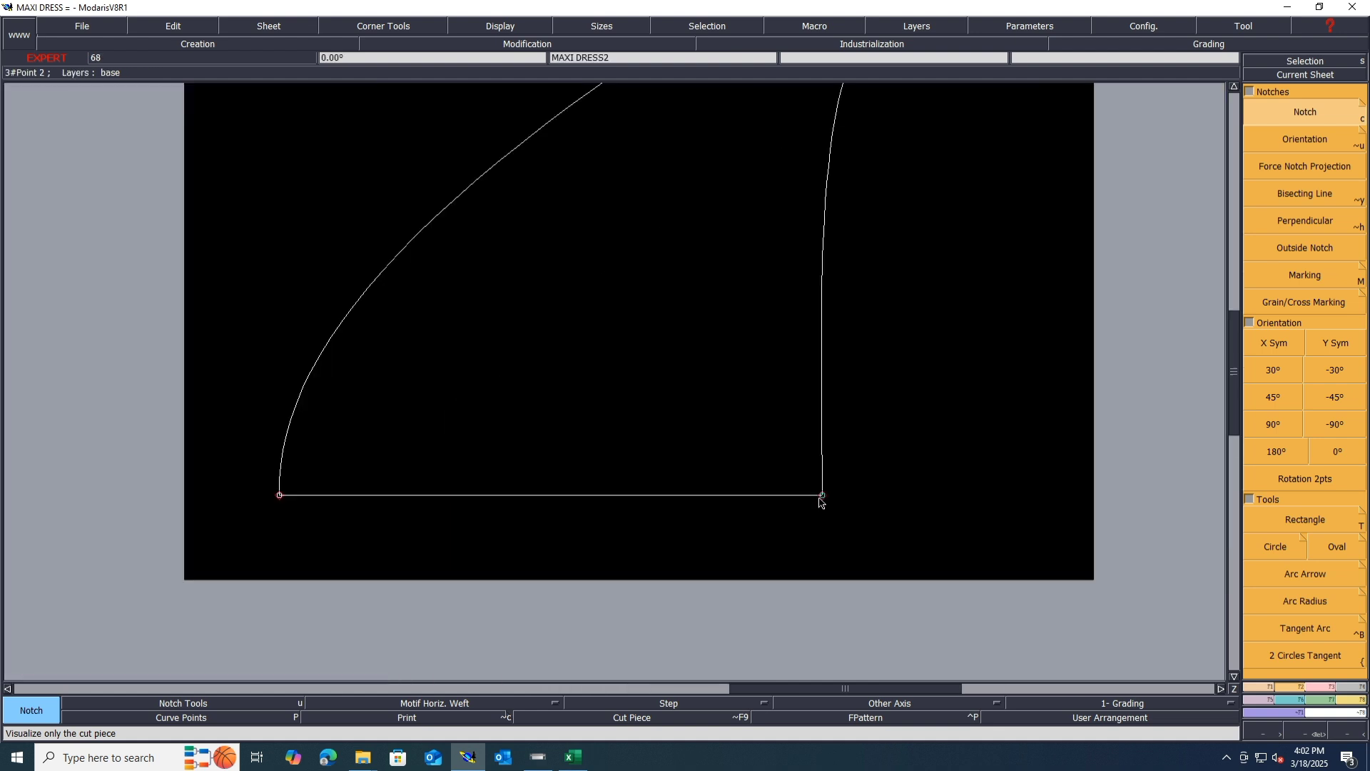
key("d")
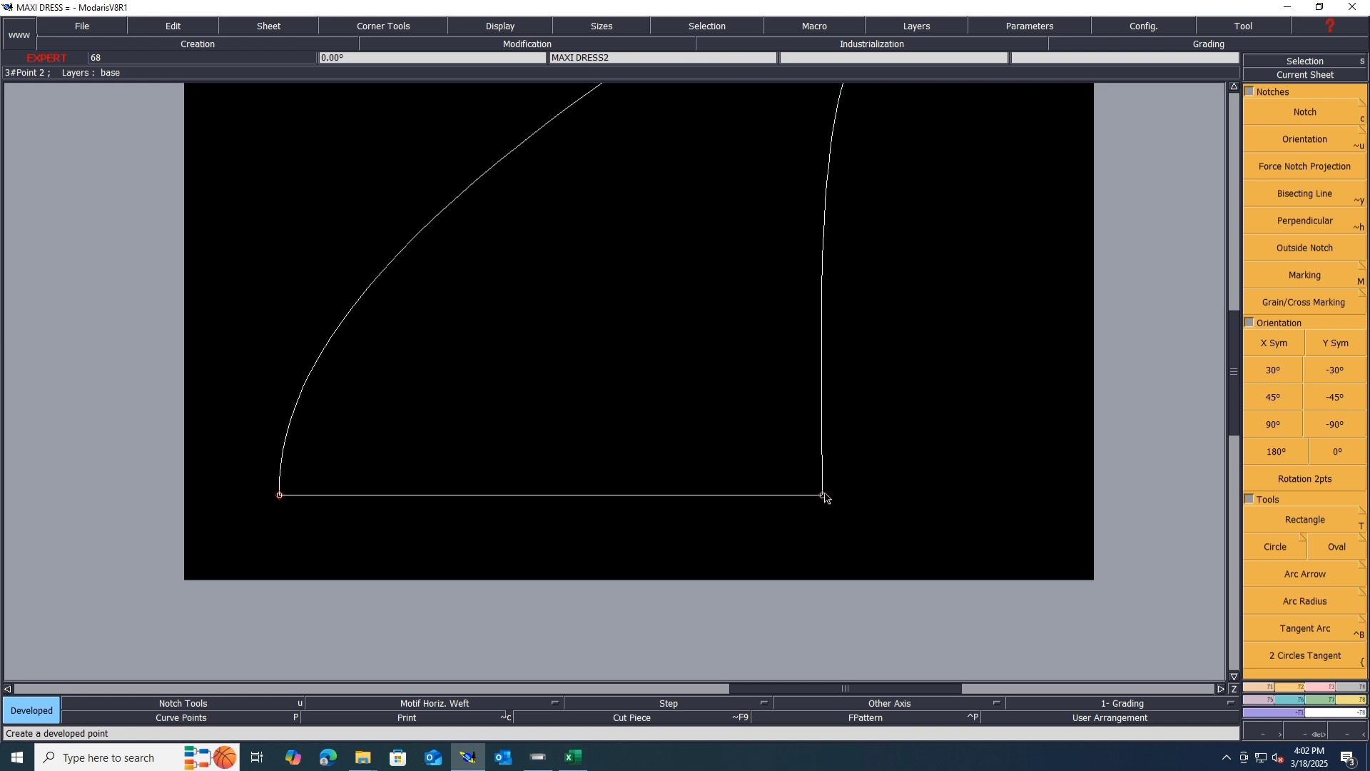
left_click(824, 497)
type("6")
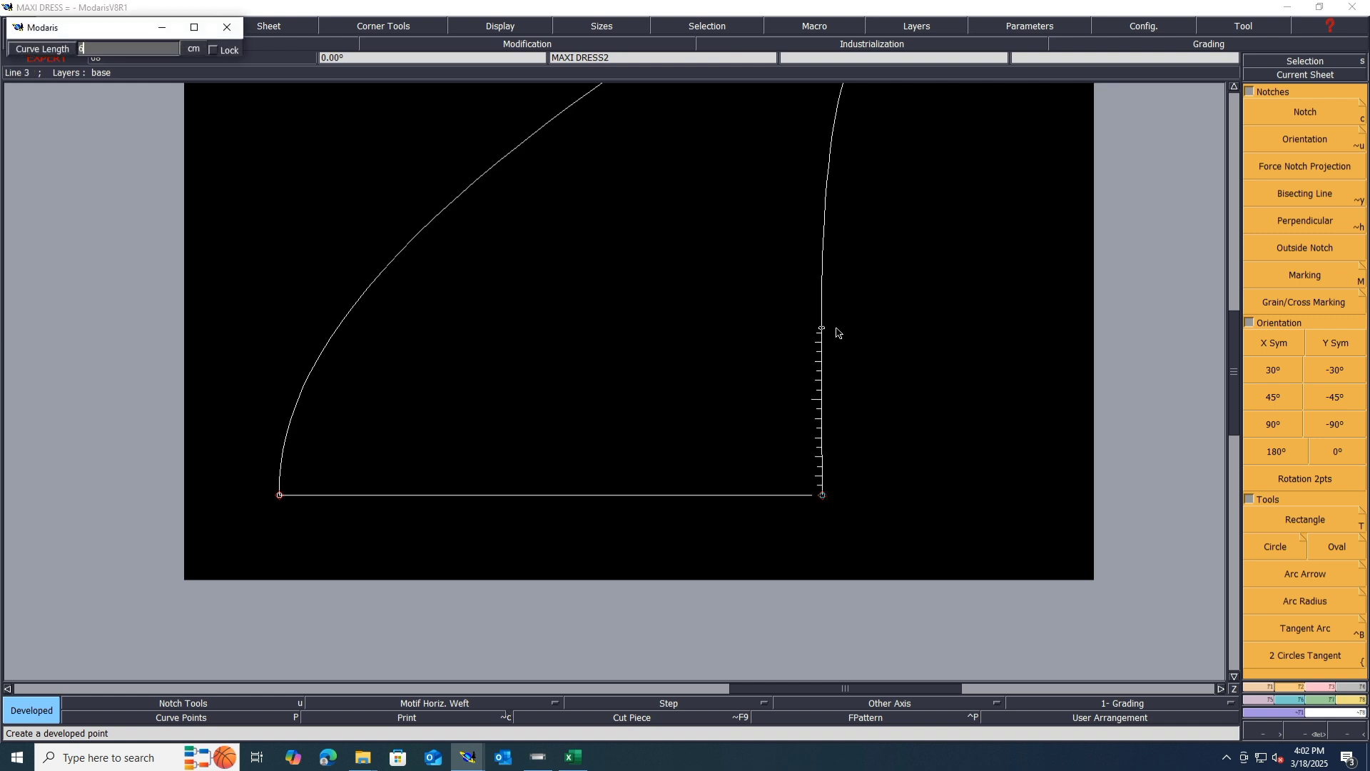
type(".5")
key("Return")
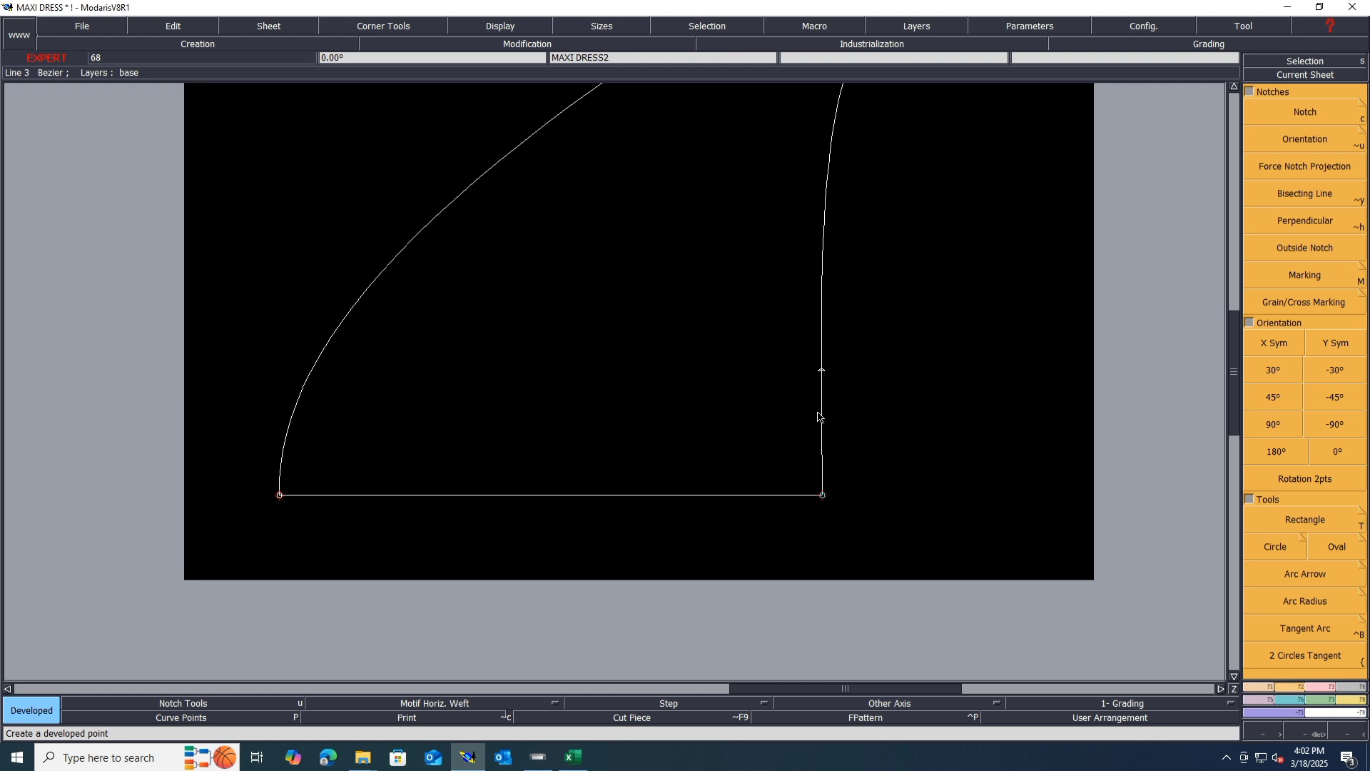
Place a notch on the developed point of the sleeve's armhole line and save the model
key("c")
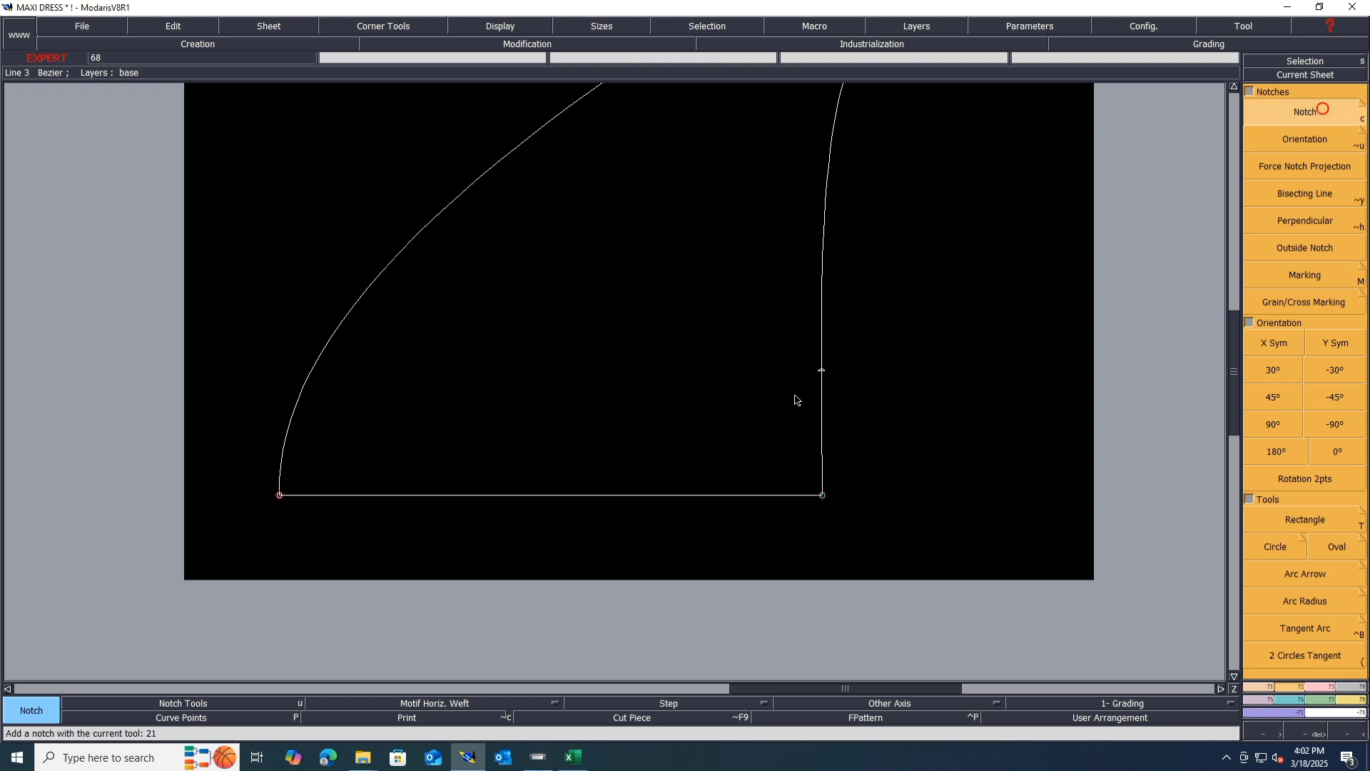
left_click(823, 371)
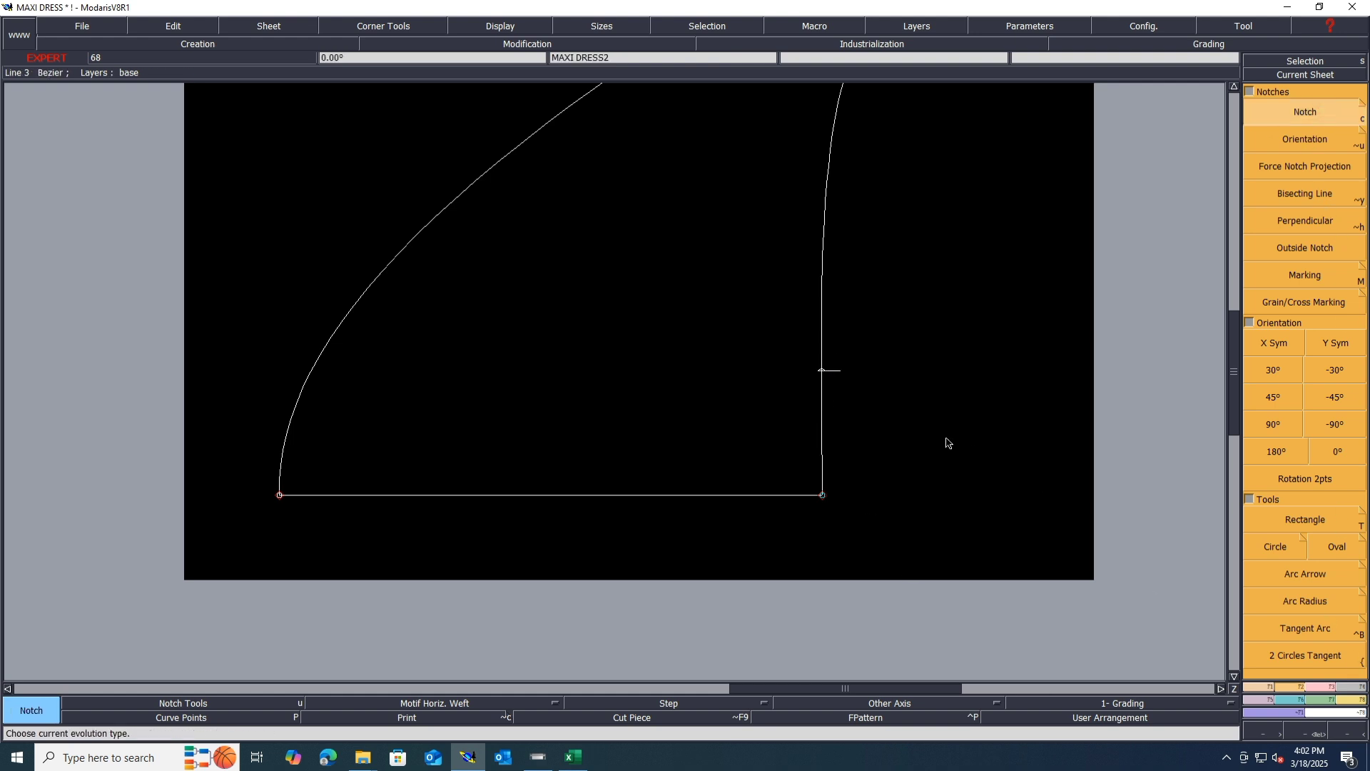
key("ctrl+s")
left_click(580, 463)
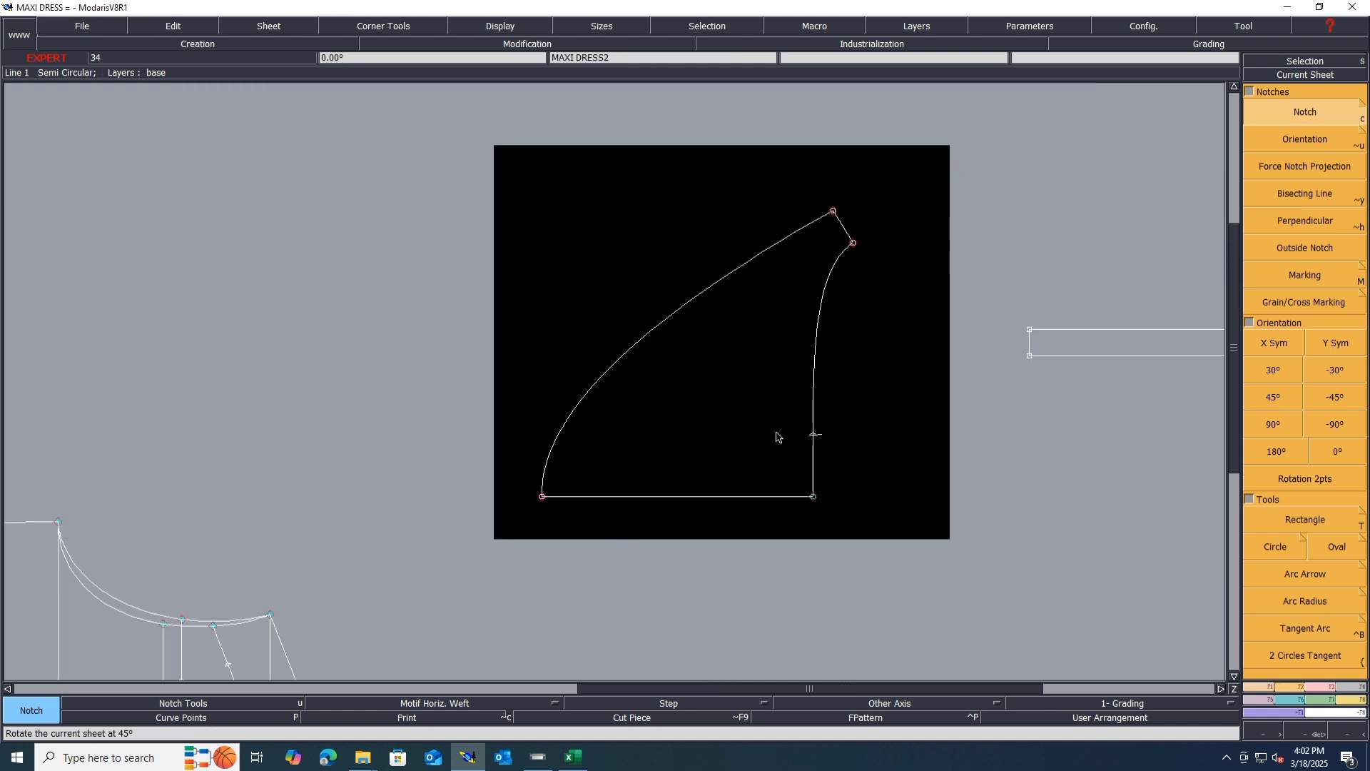
key("ctrl+s")
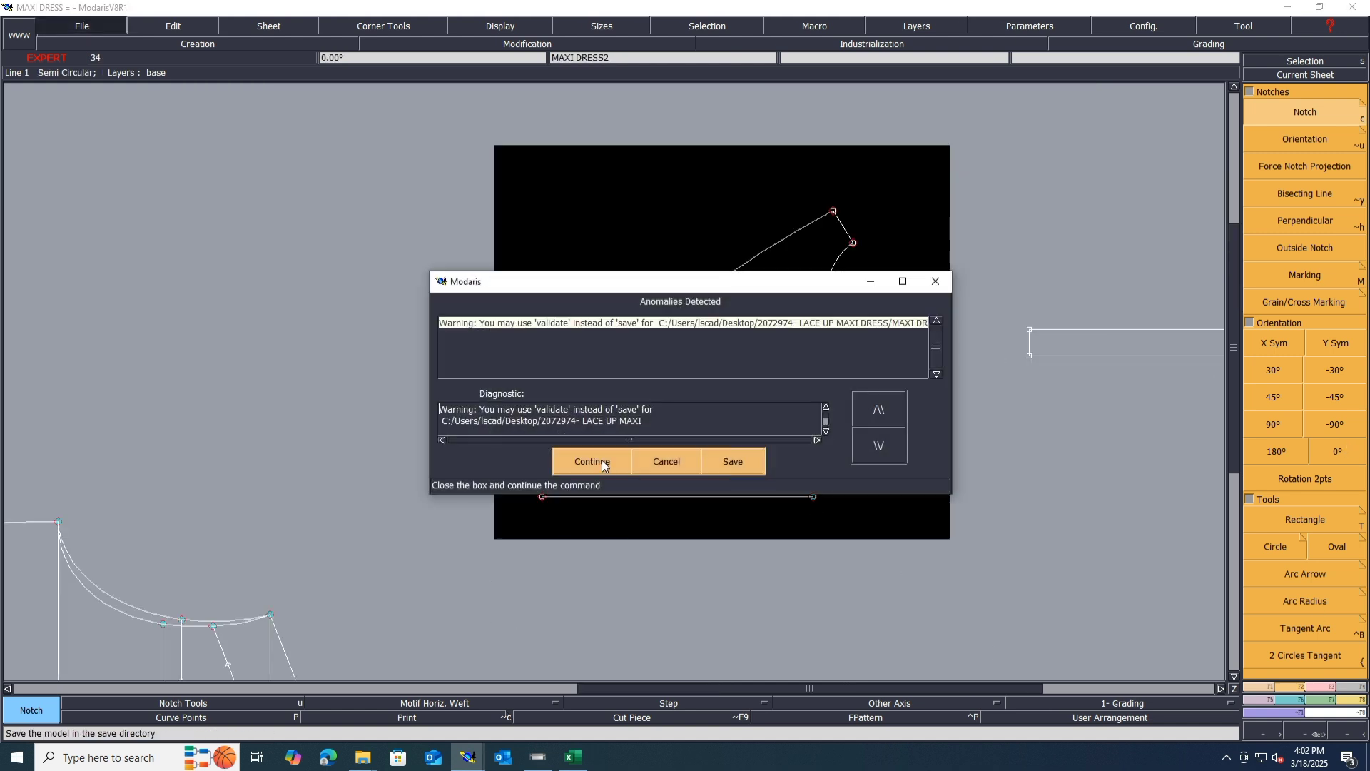
left_click(602, 460)
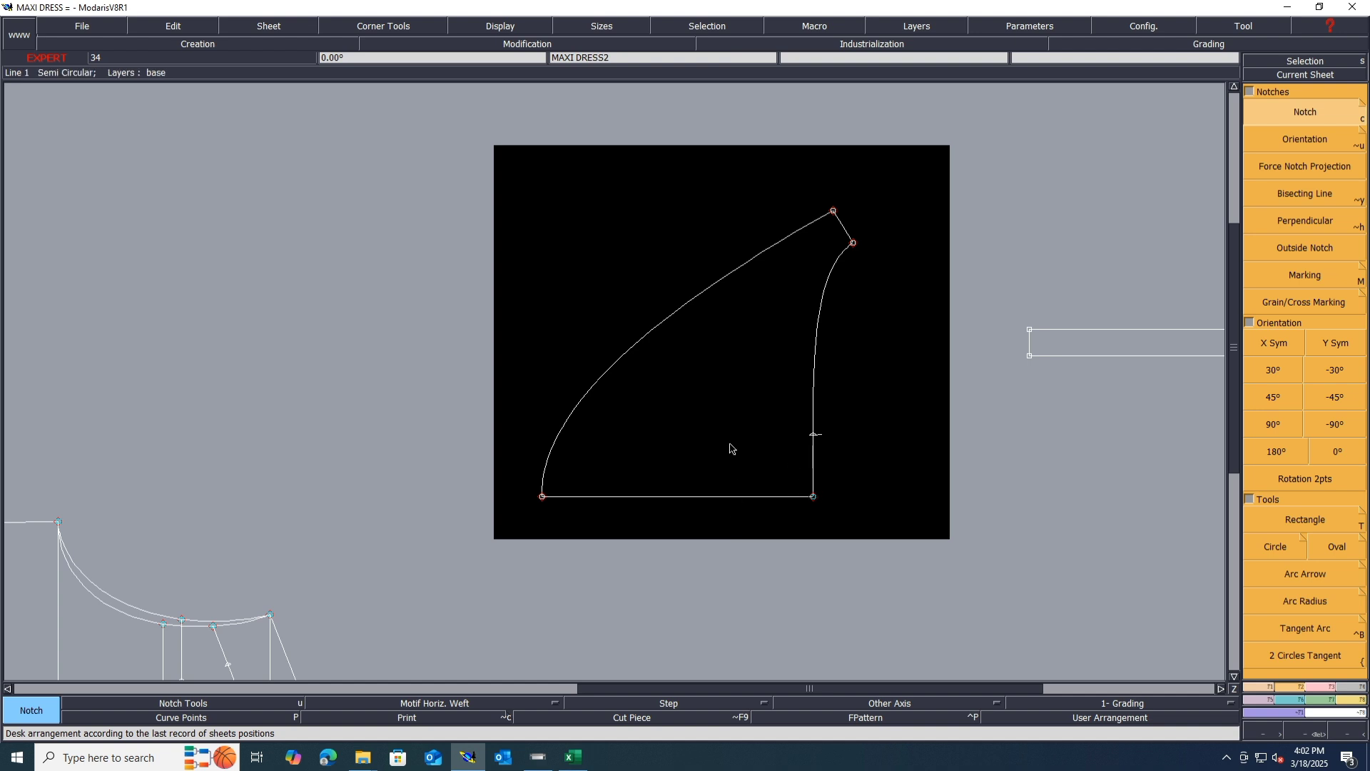
Switch to Excel and check that every measurement row of the ROCK SPEC 8-20 sheet is marked yellow
left_click(573, 758)
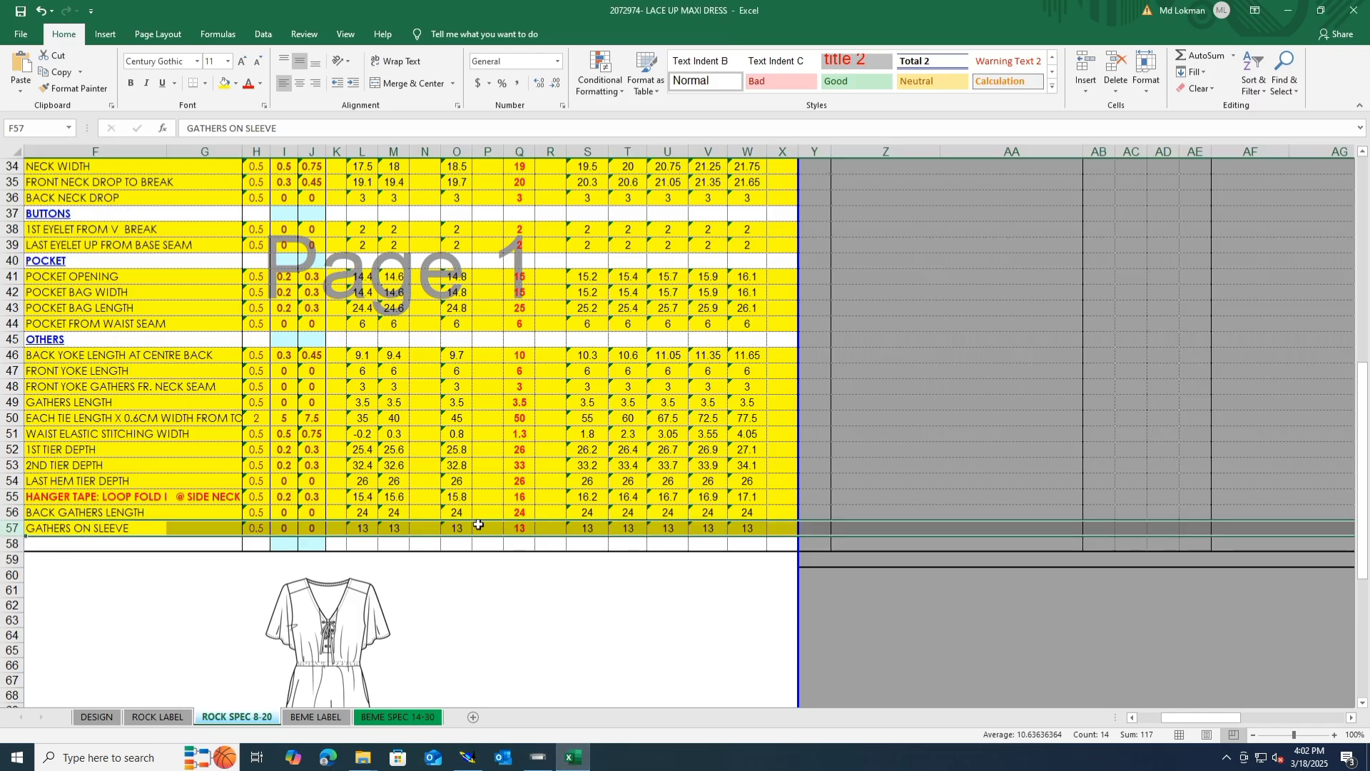
scroll(478, 525, "up", 9)
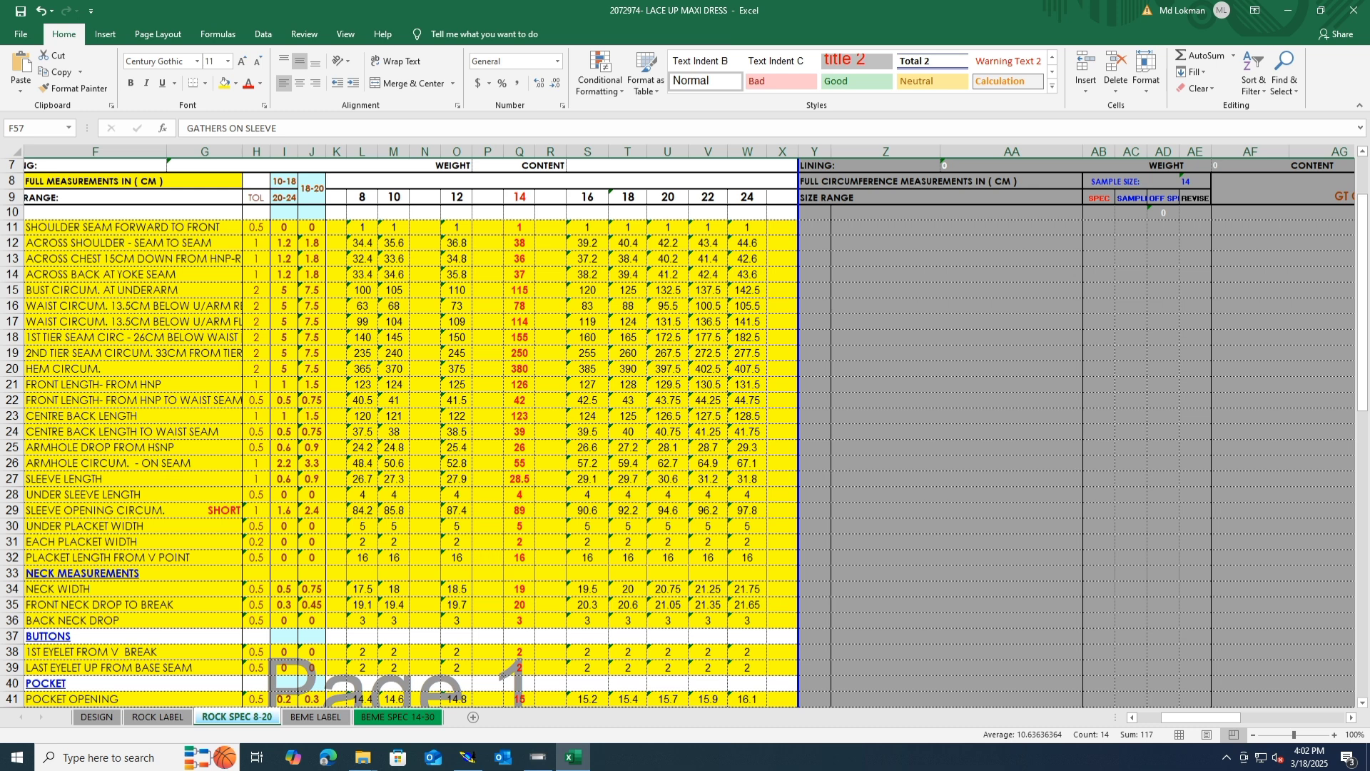
left_click_drag(1205, 720, 1118, 725)
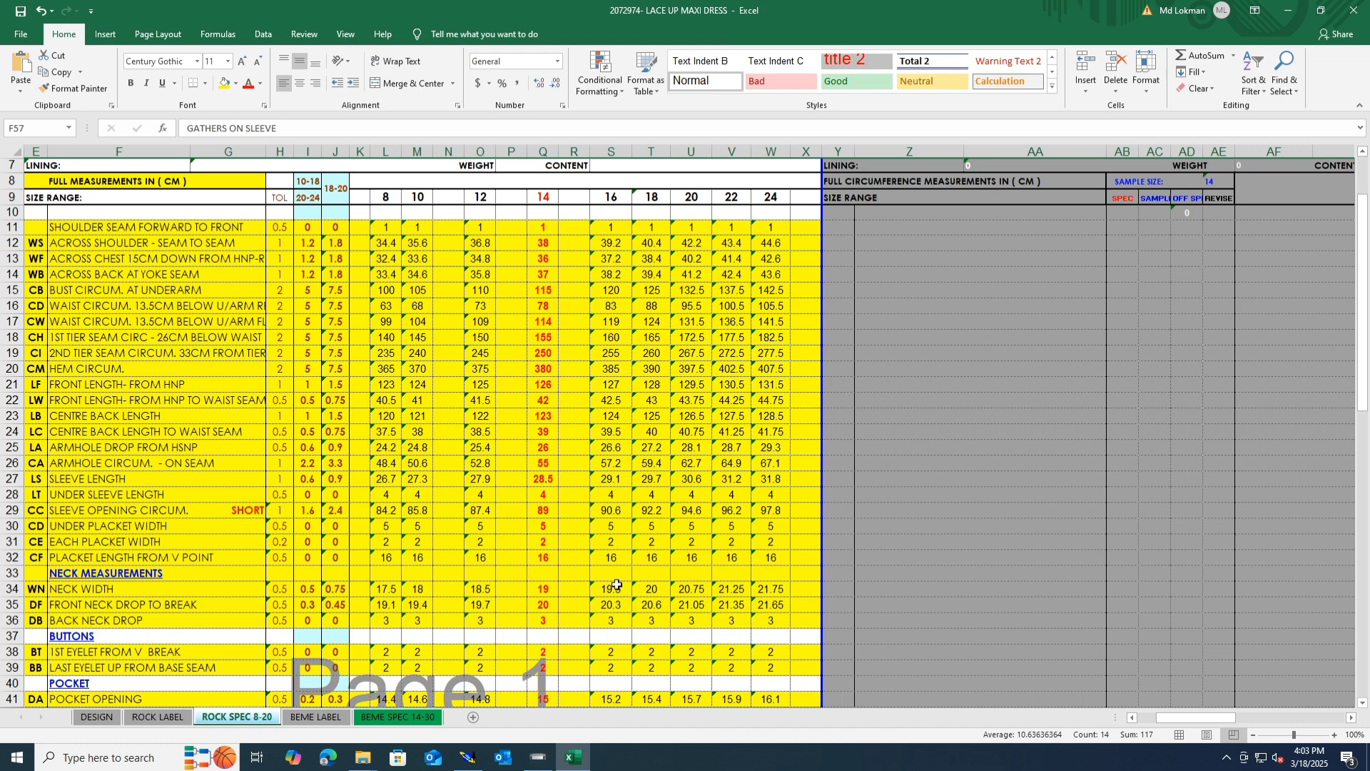
Return to Modaris, look over the dress and sleeve sheets, and save the model
left_click(468, 757)
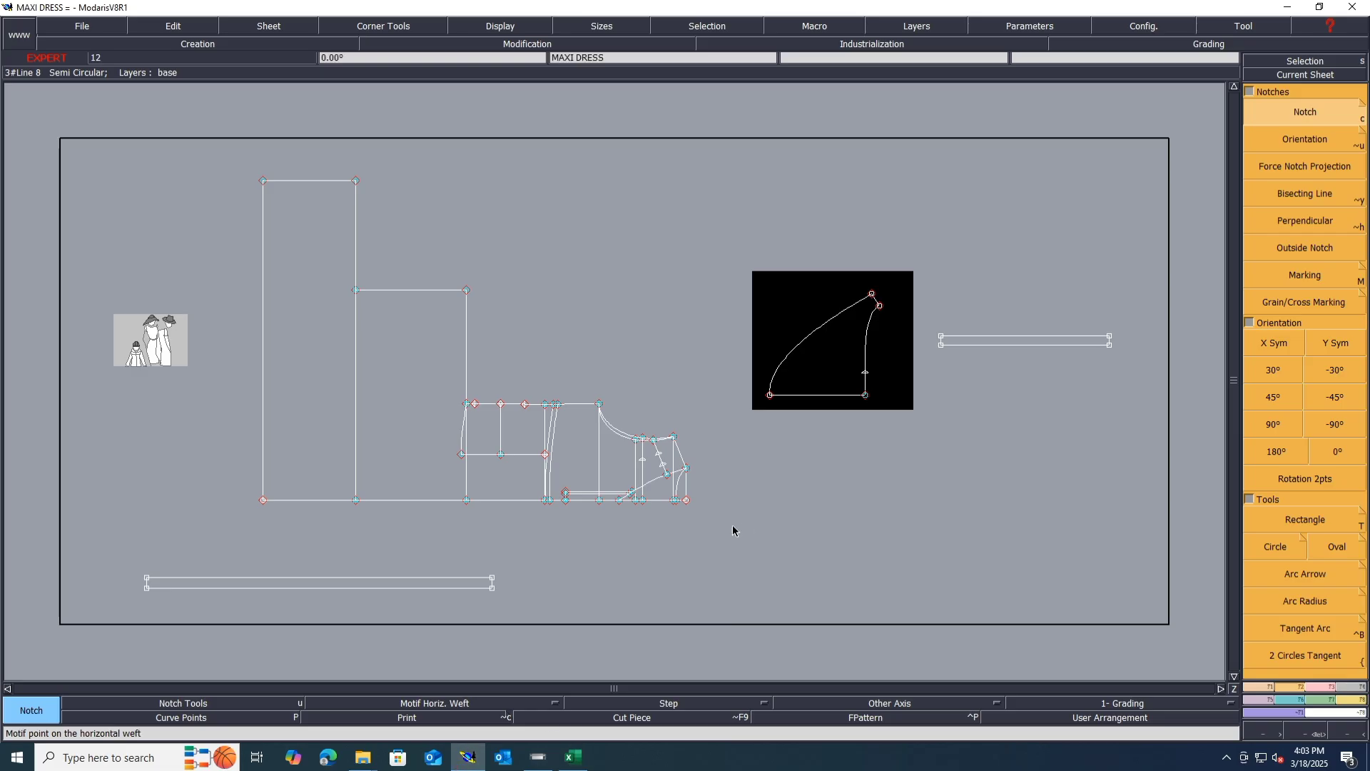
left_click(600, 462)
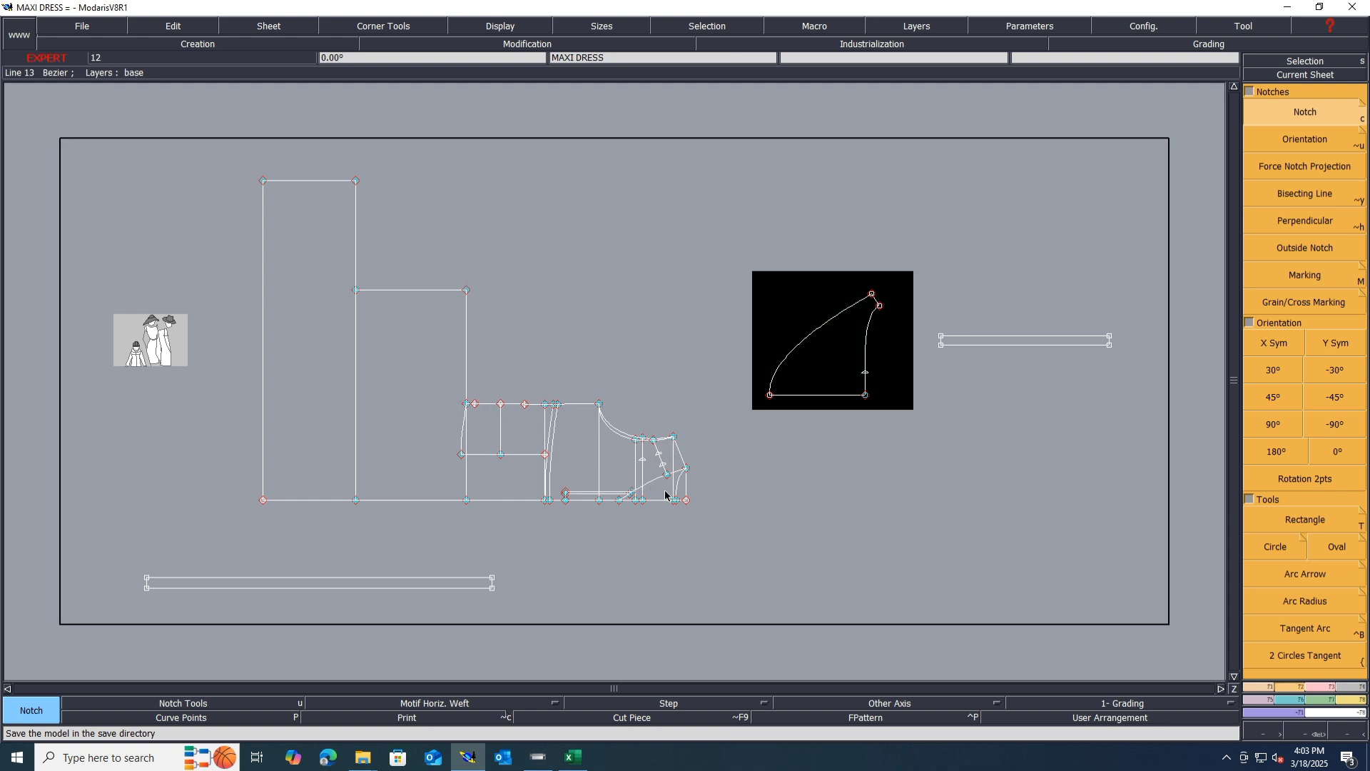
scroll(896, 382, "up", 5)
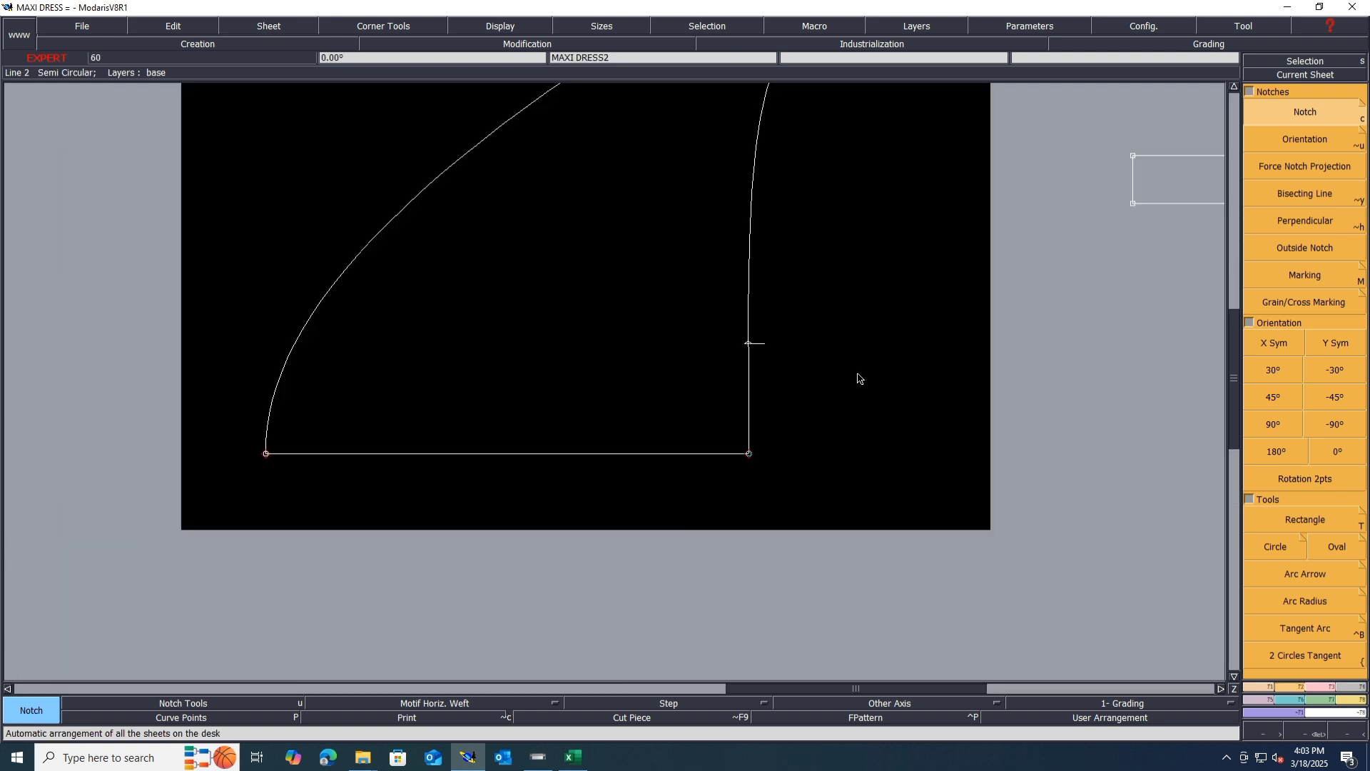
scroll(754, 438, "down", 5)
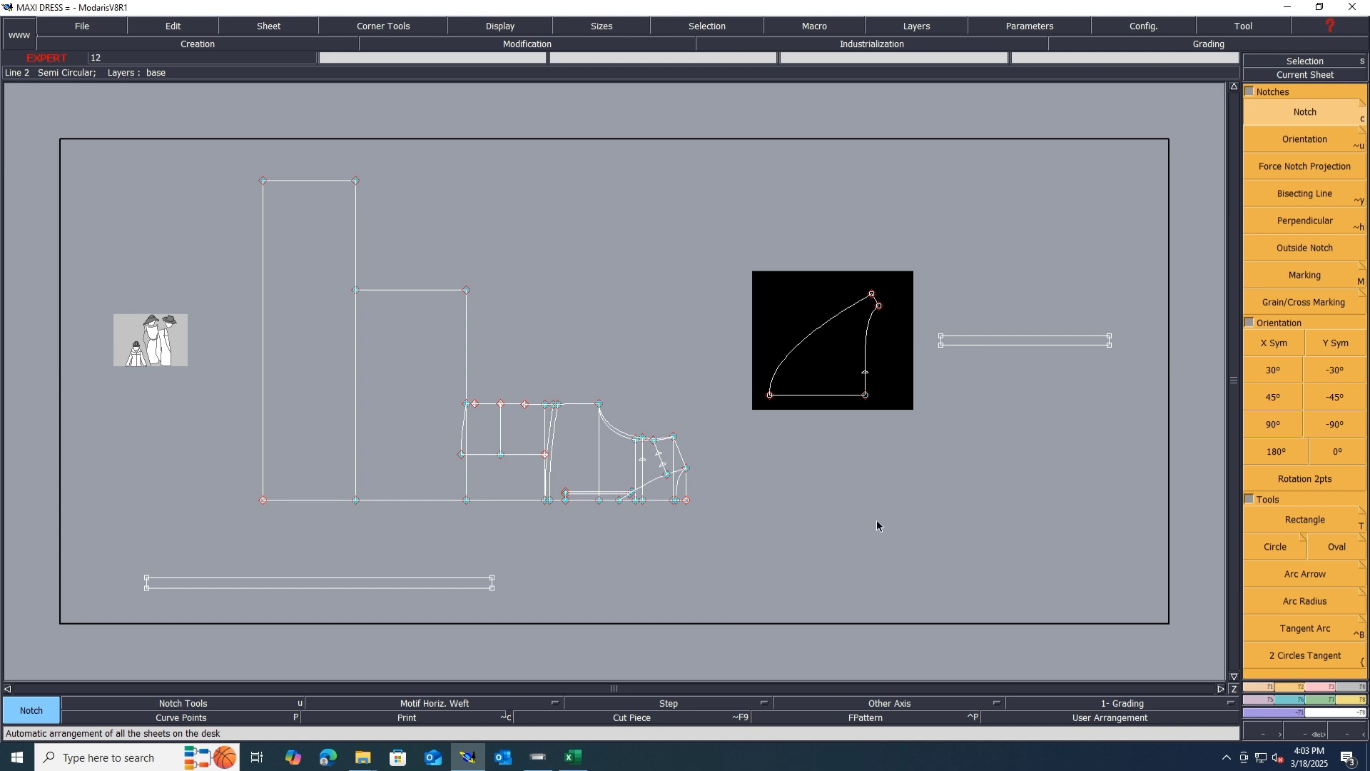
key("ctrl+s")
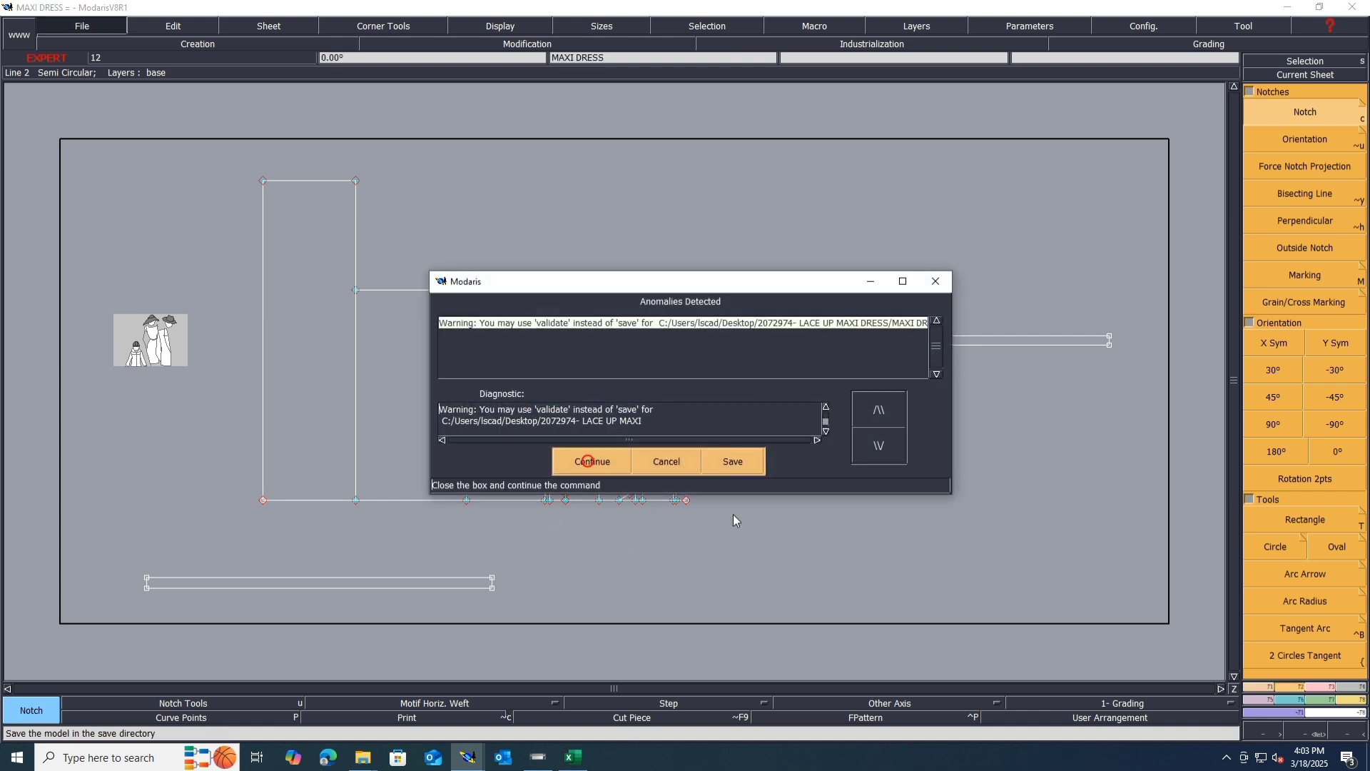
left_click(588, 461)
With the curve handles shown, reshape the bodice side seam between waist and underarm into a smoother curve at the waist
scroll(585, 454, "up", 5)
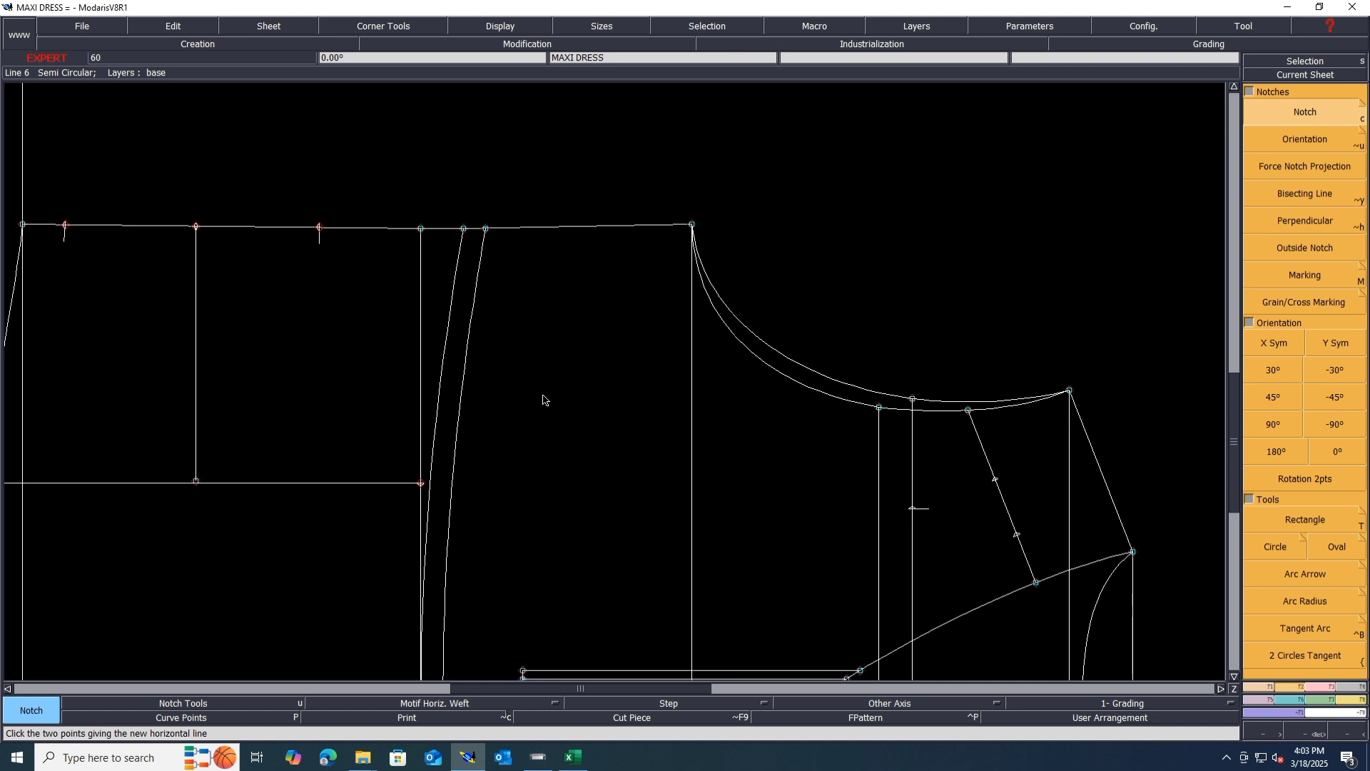
scroll(544, 394, "down", 1)
scroll(520, 300, "up", 3)
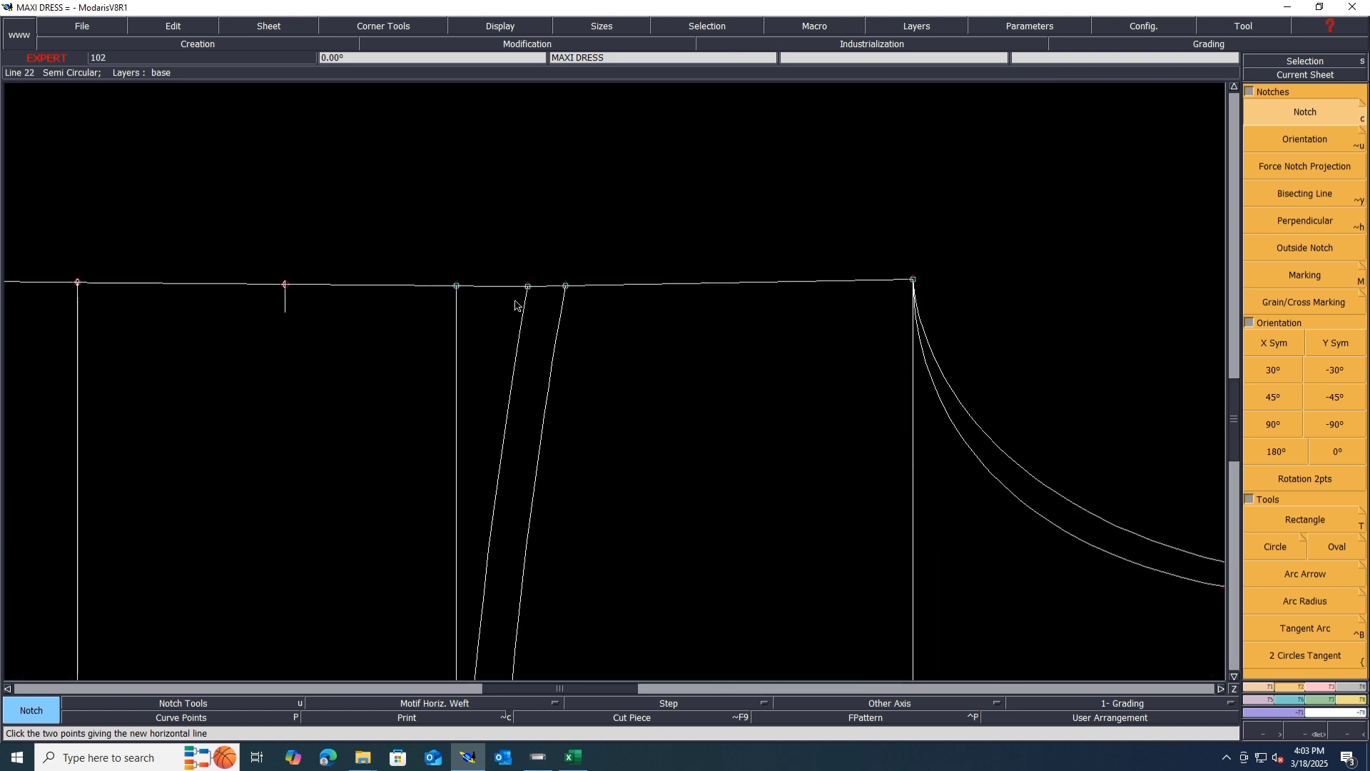
scroll(760, 263, "up", 1)
scroll(763, 260, "up", 1)
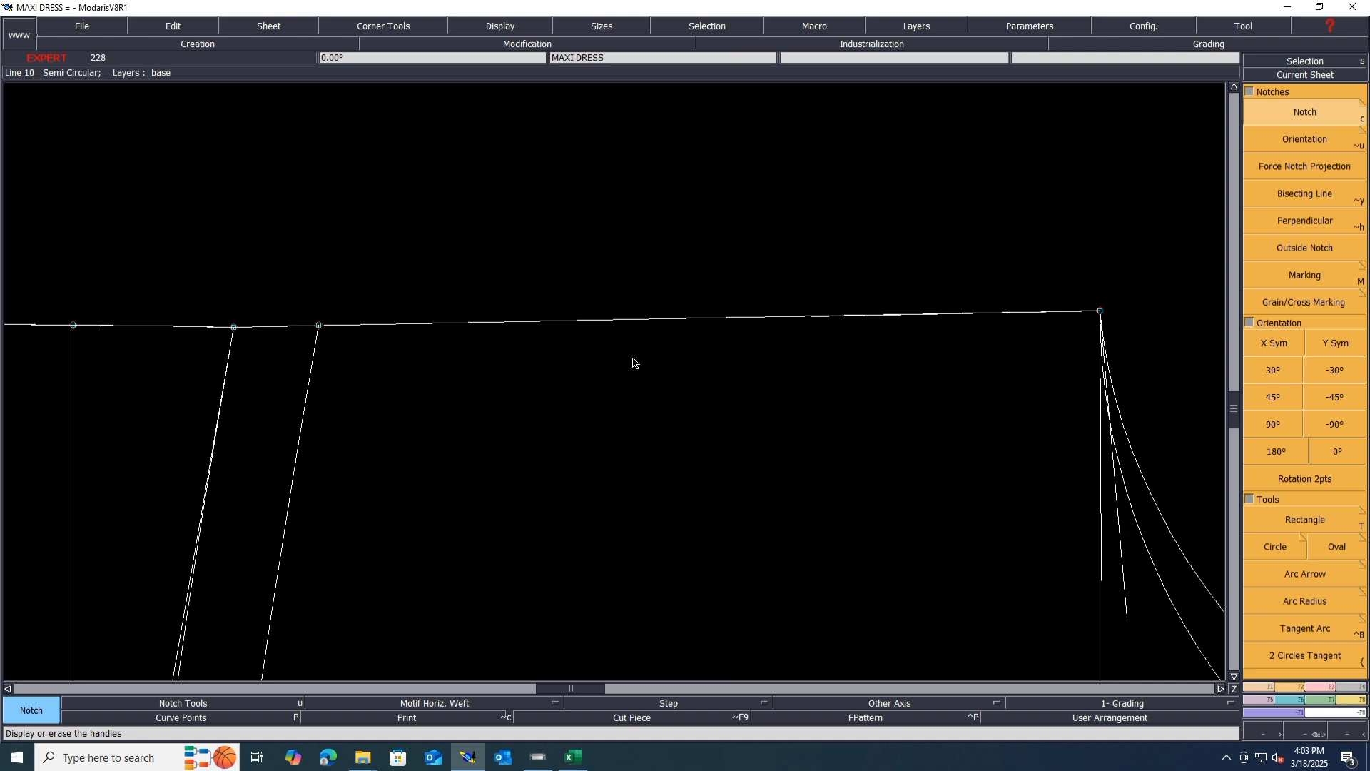
left_click(1325, 688)
left_click(1317, 329)
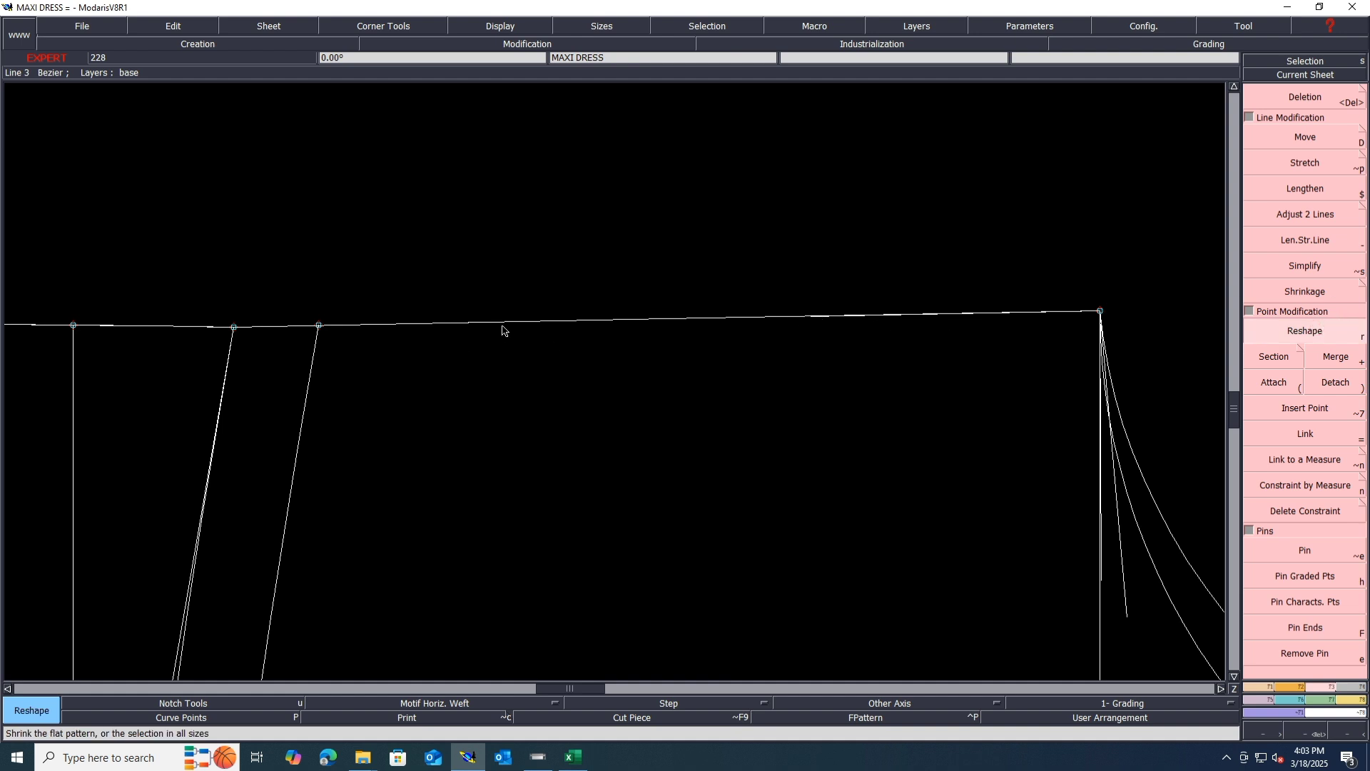
left_click_drag(503, 326, 538, 326)
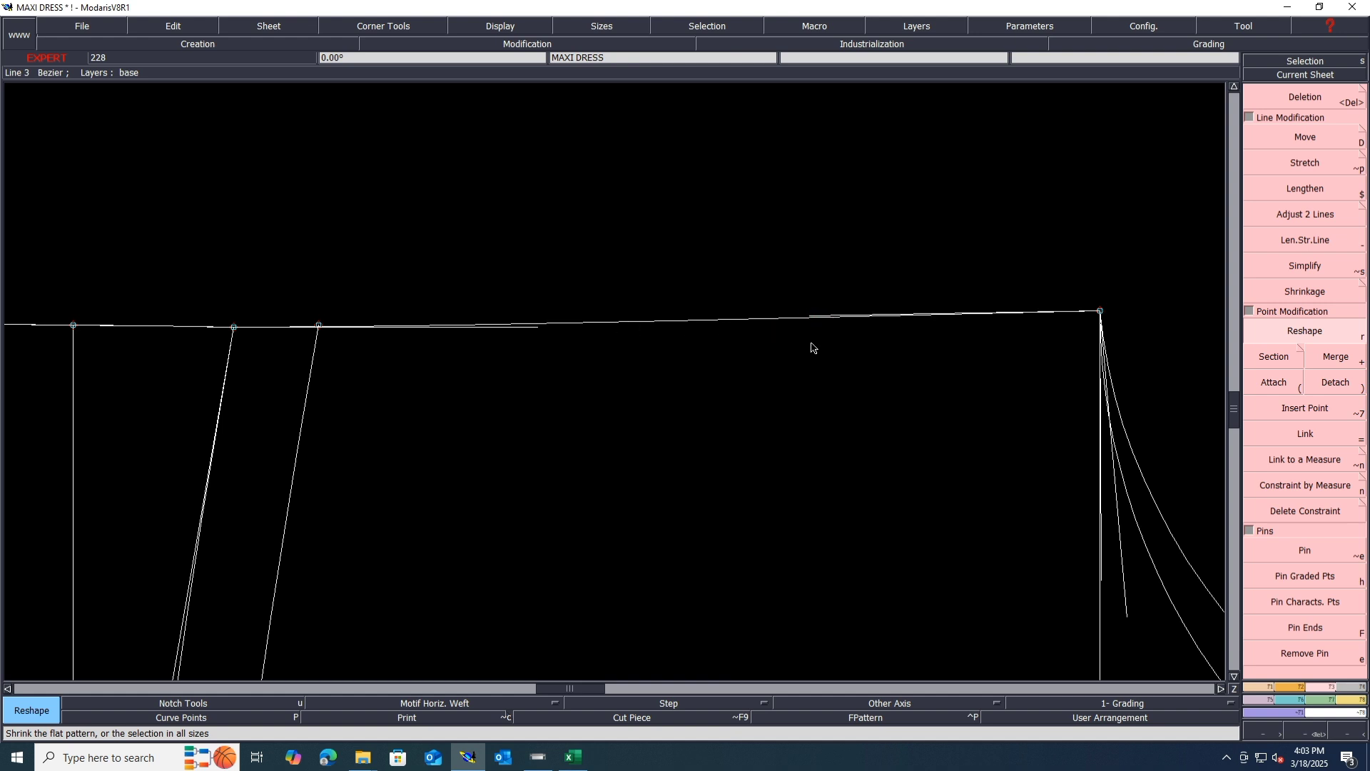
Reshape the skirt side seam below the waist near the upper pocket notch, and save the model
scroll(814, 346, "down", 2)
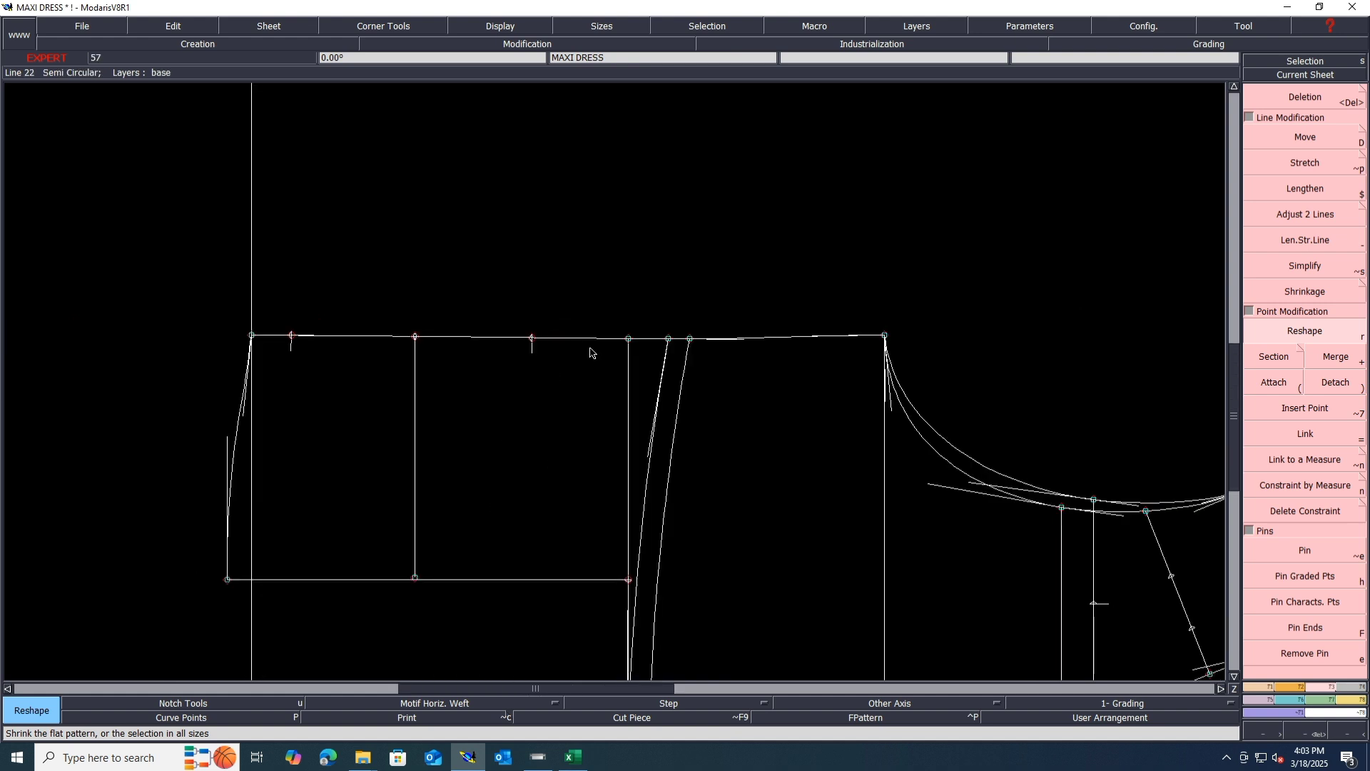
scroll(564, 340, "up", 1)
scroll(546, 347, "up", 1)
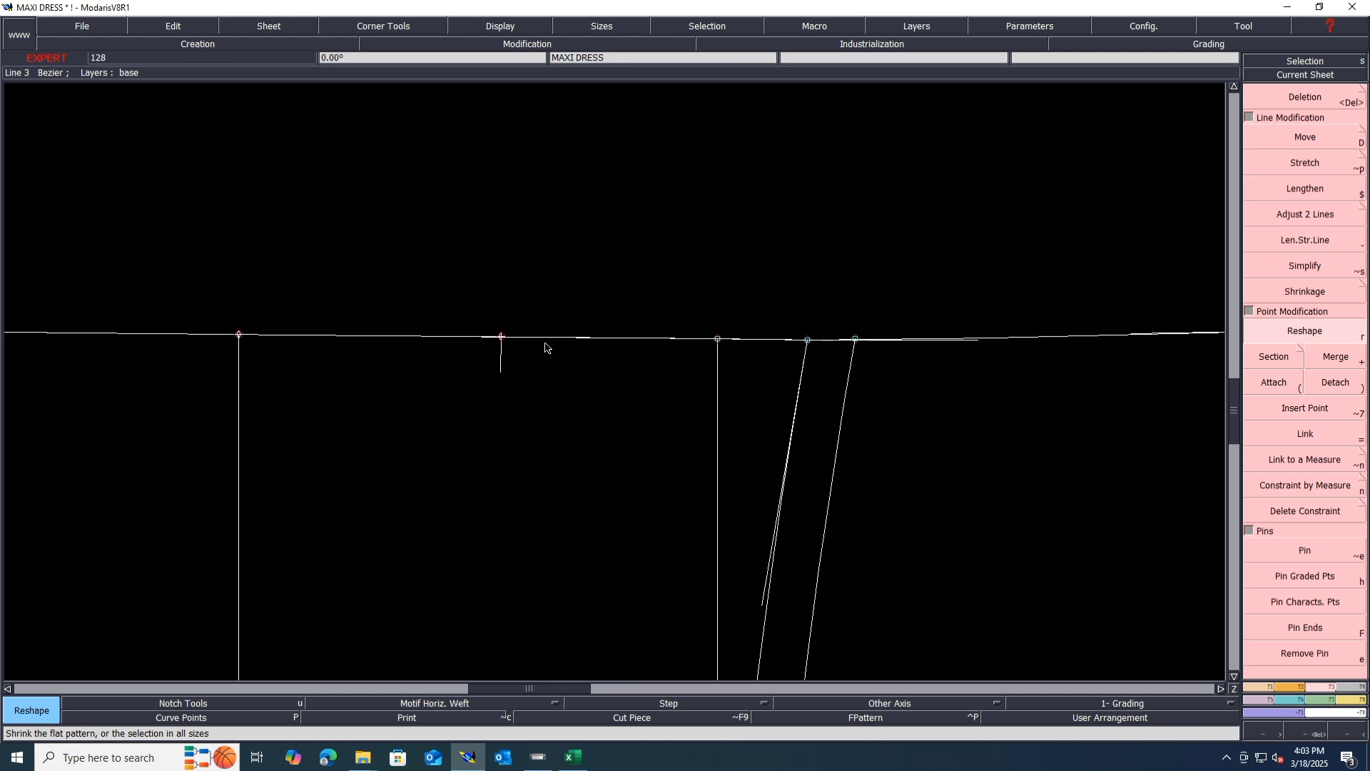
scroll(546, 348, "up", 1)
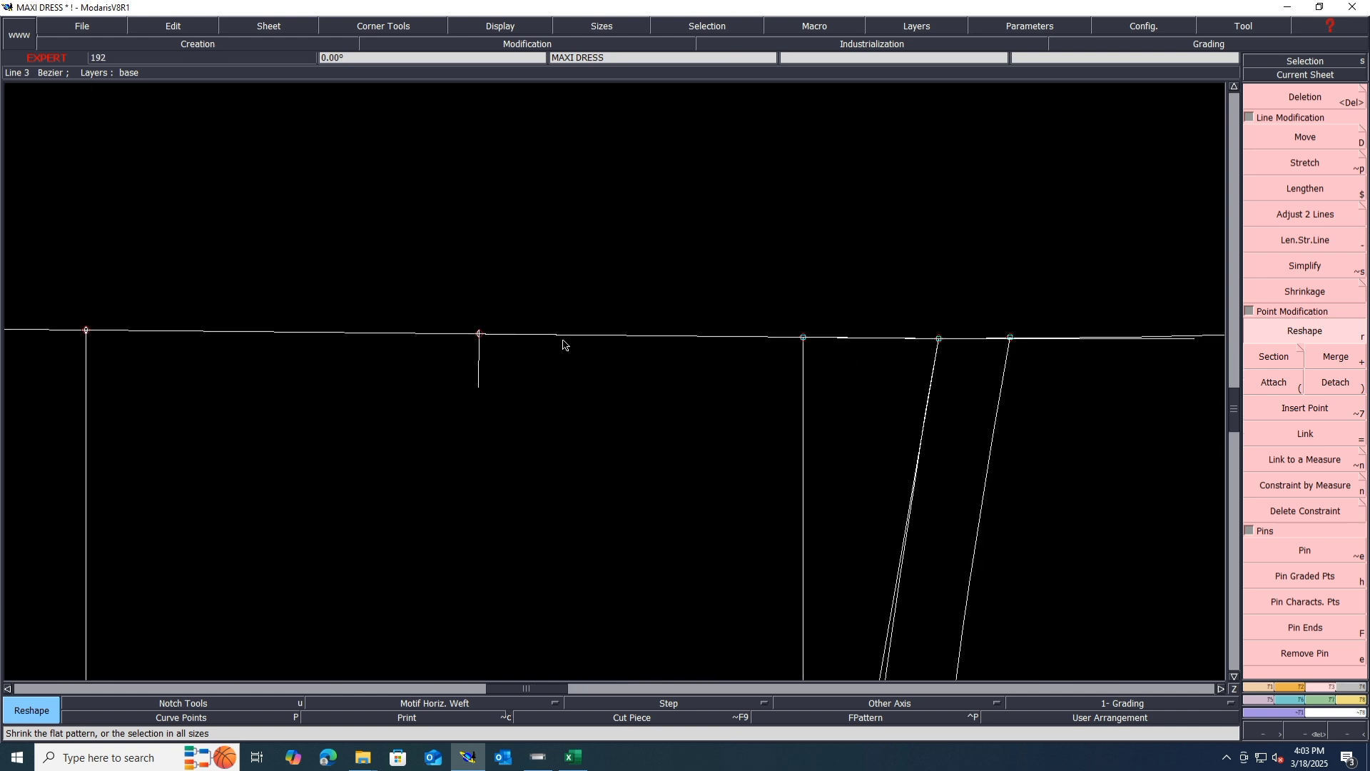
left_click(601, 336)
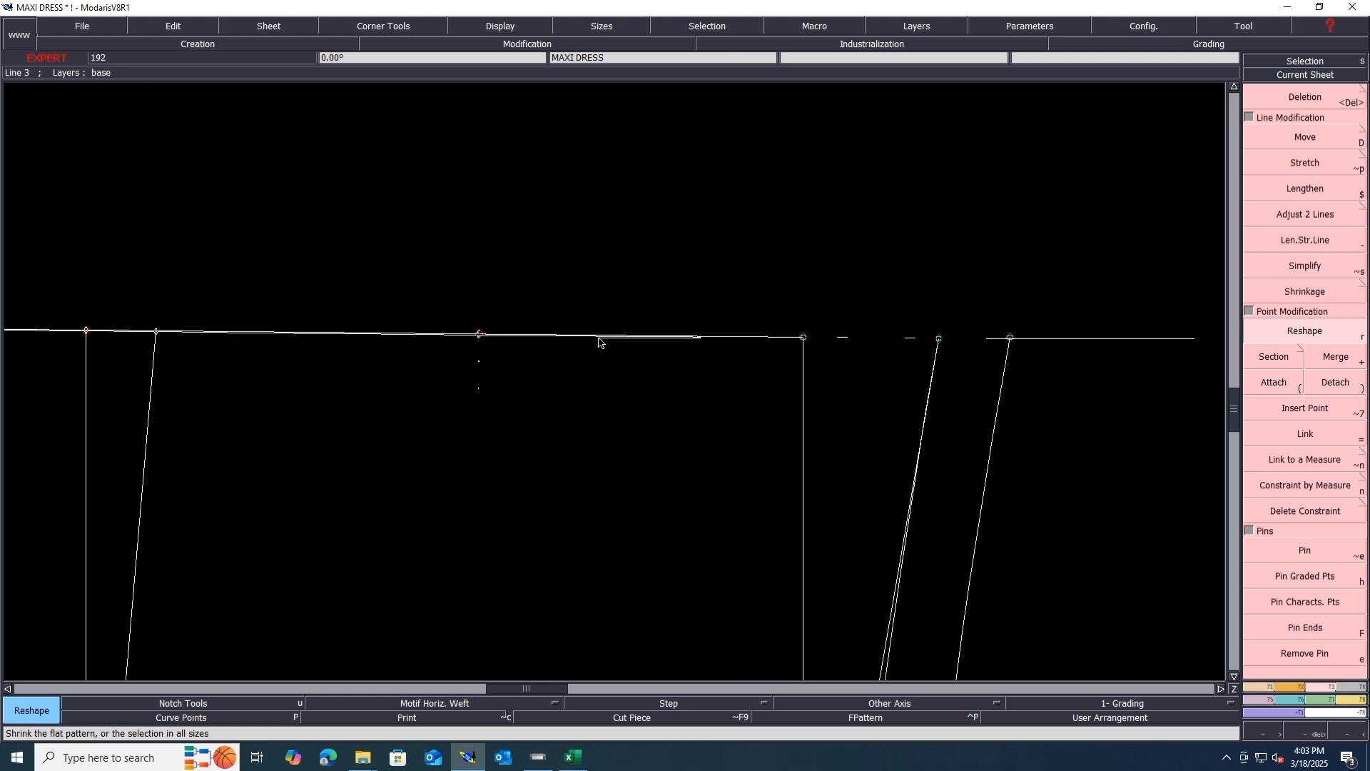
left_click(606, 337)
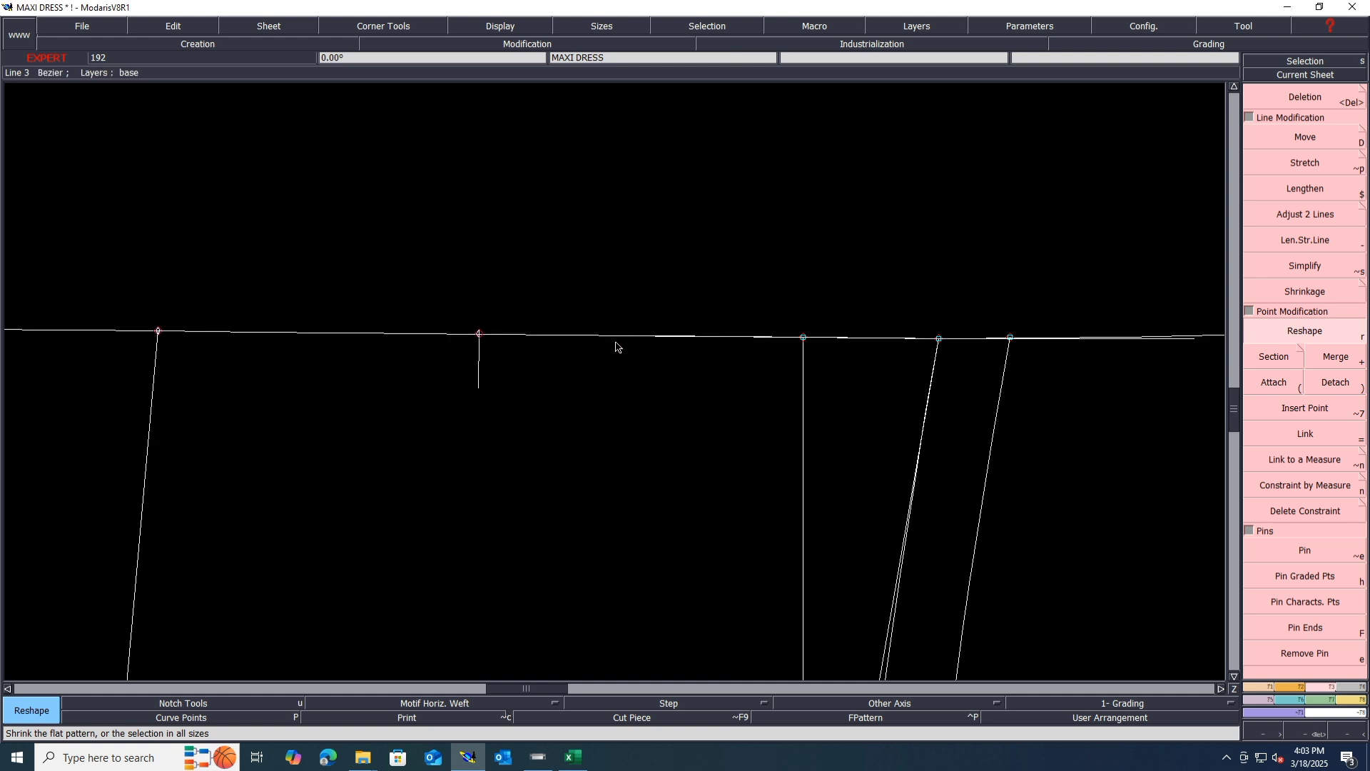
scroll(617, 347, "down", 1)
key("ctrl+s")
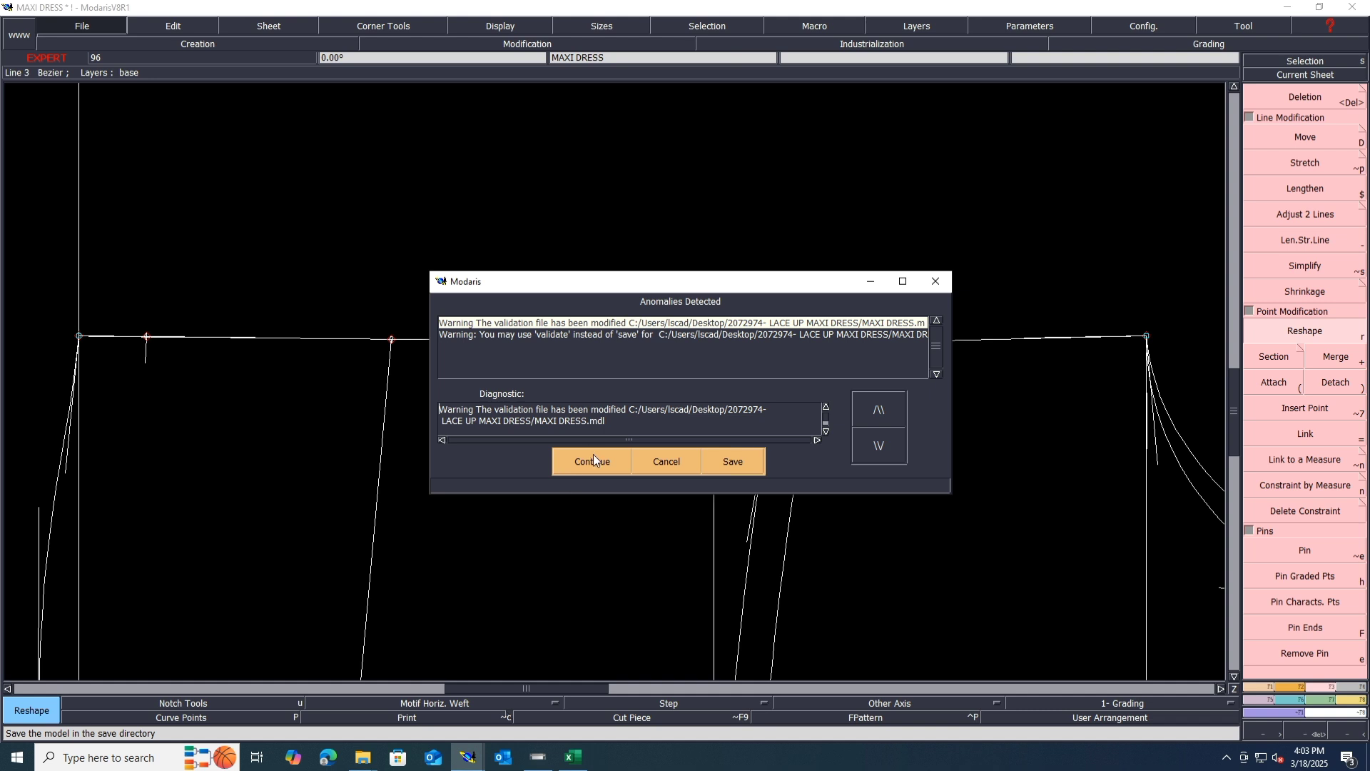
left_click(594, 461)
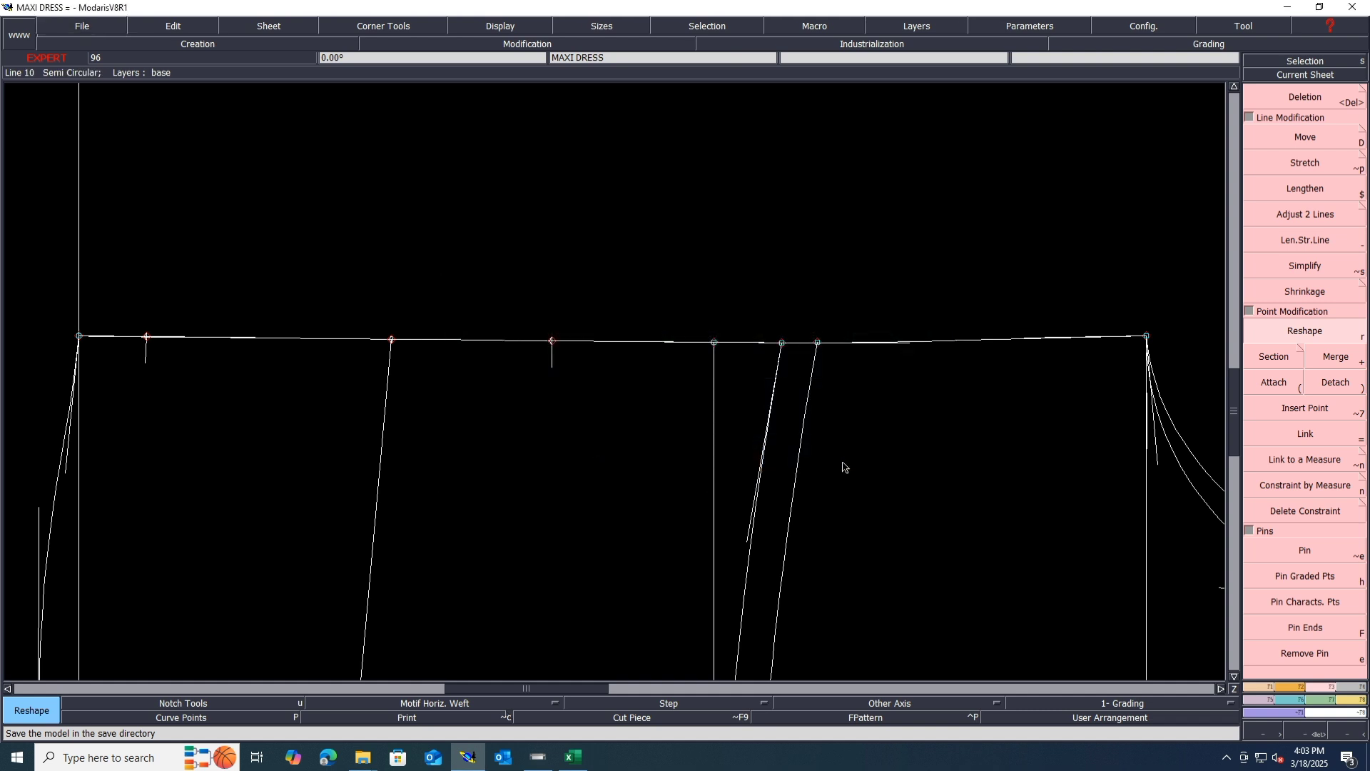
Reshape the bodice side seam by adjusting both curve handles between the waist darts and the underarm point into a smoother line
scroll(1206, 344, "up", 3)
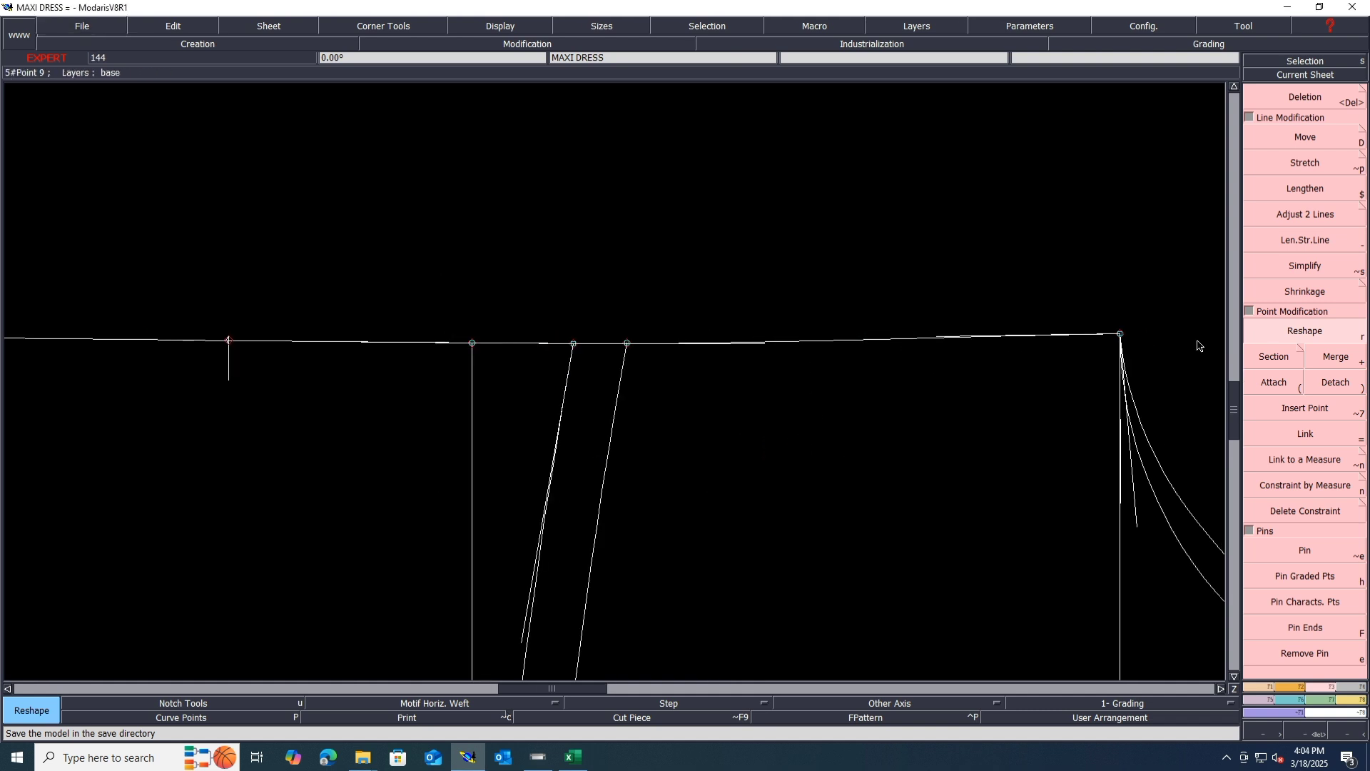
scroll(716, 391, "down", 2)
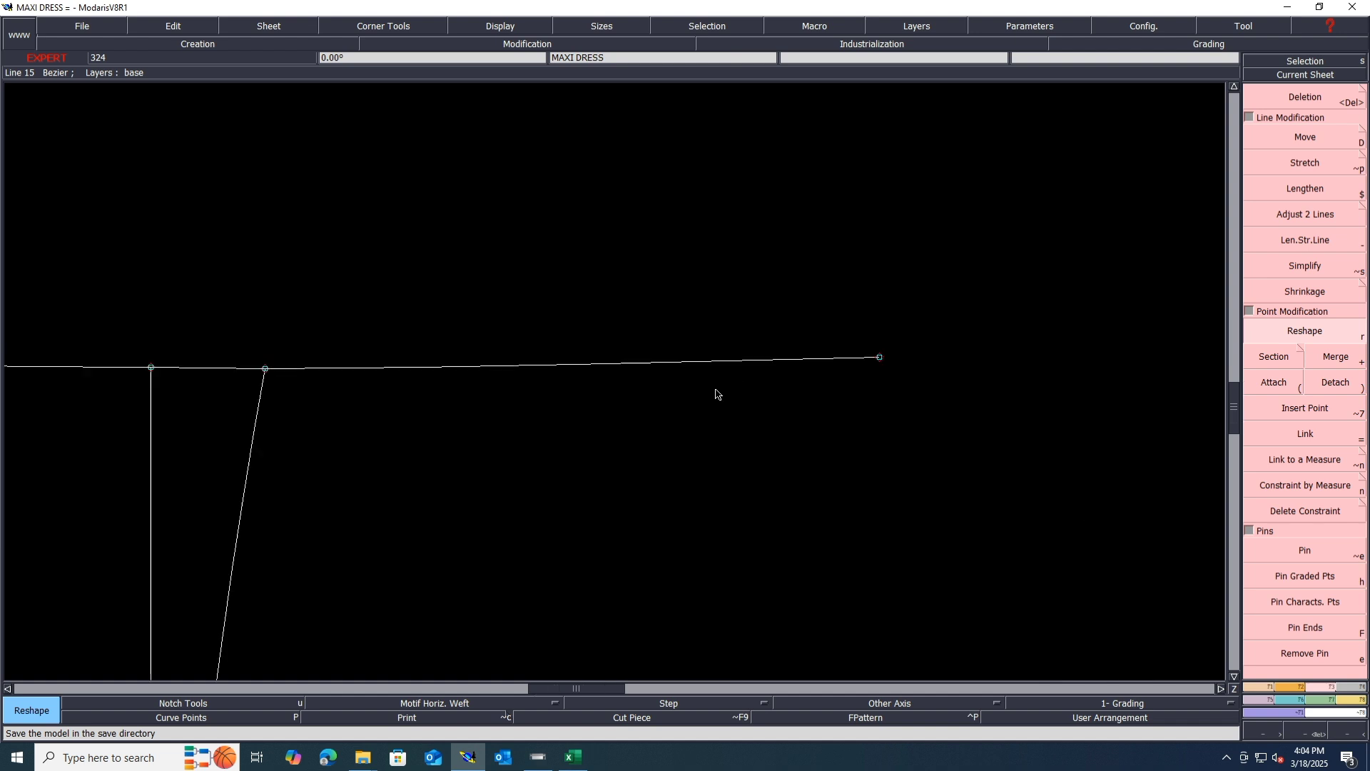
left_click(1257, 333)
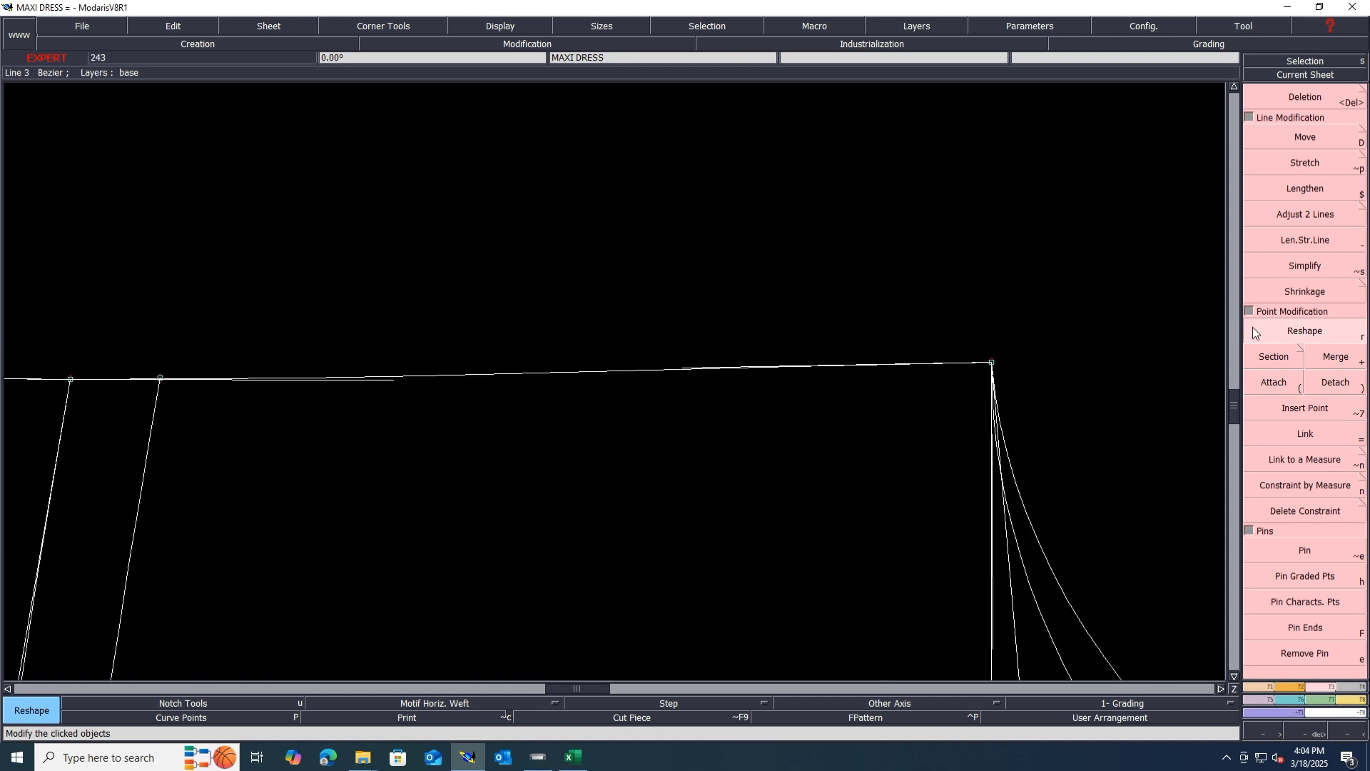
left_click(691, 370)
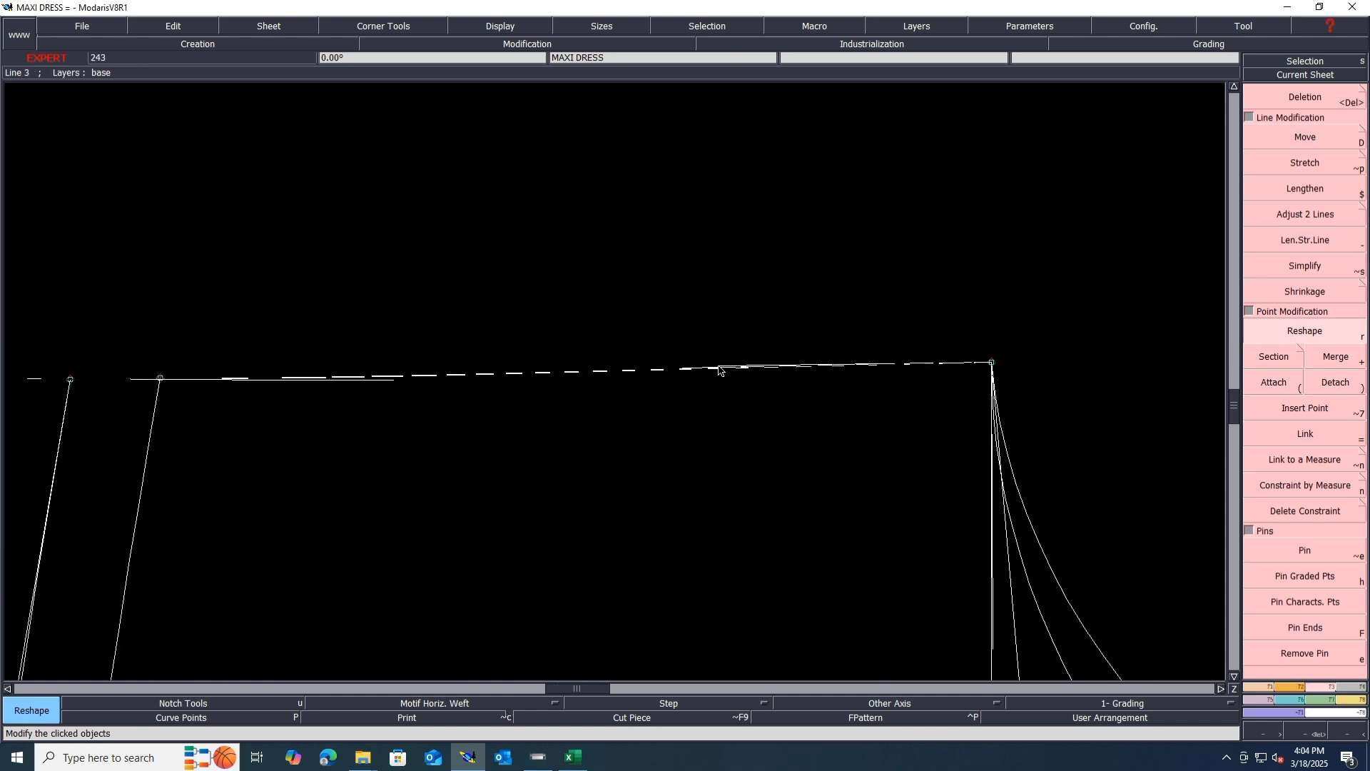
left_click(720, 369)
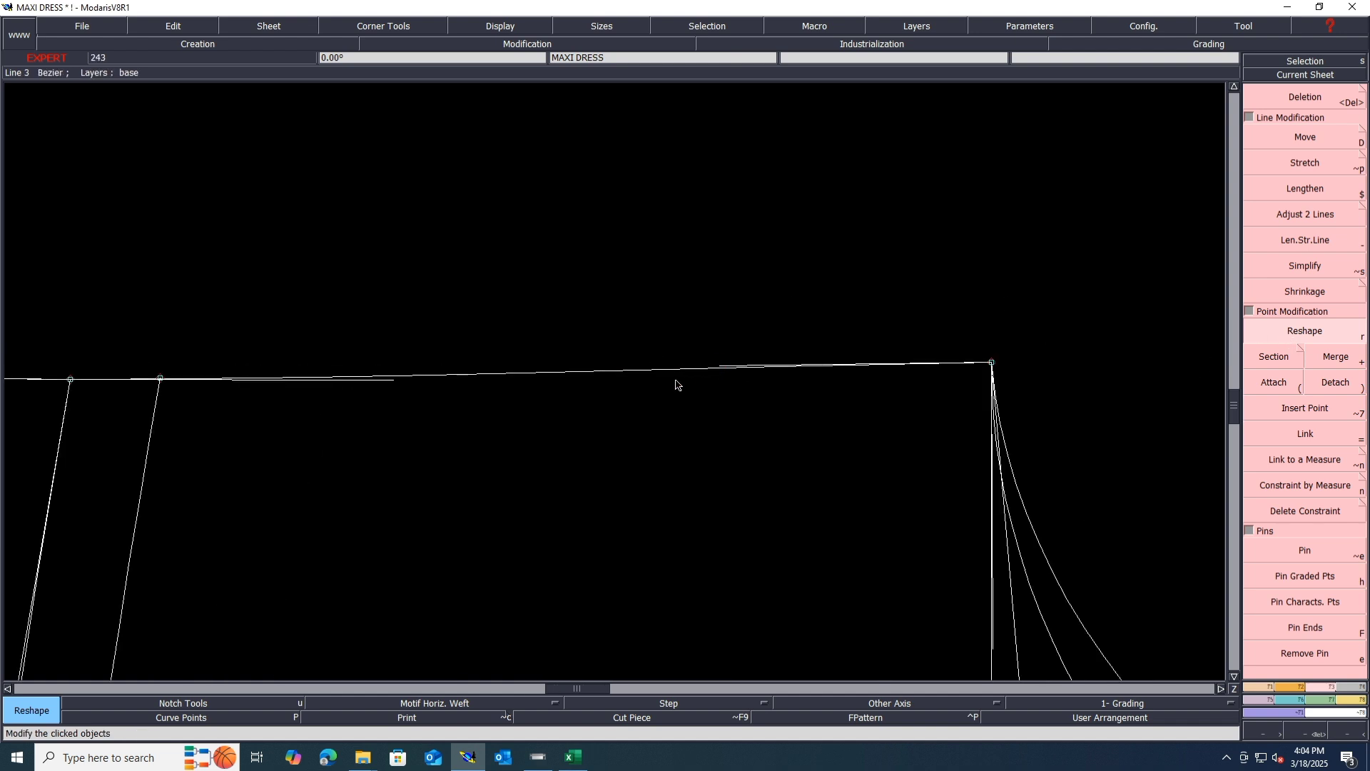
left_click(392, 385)
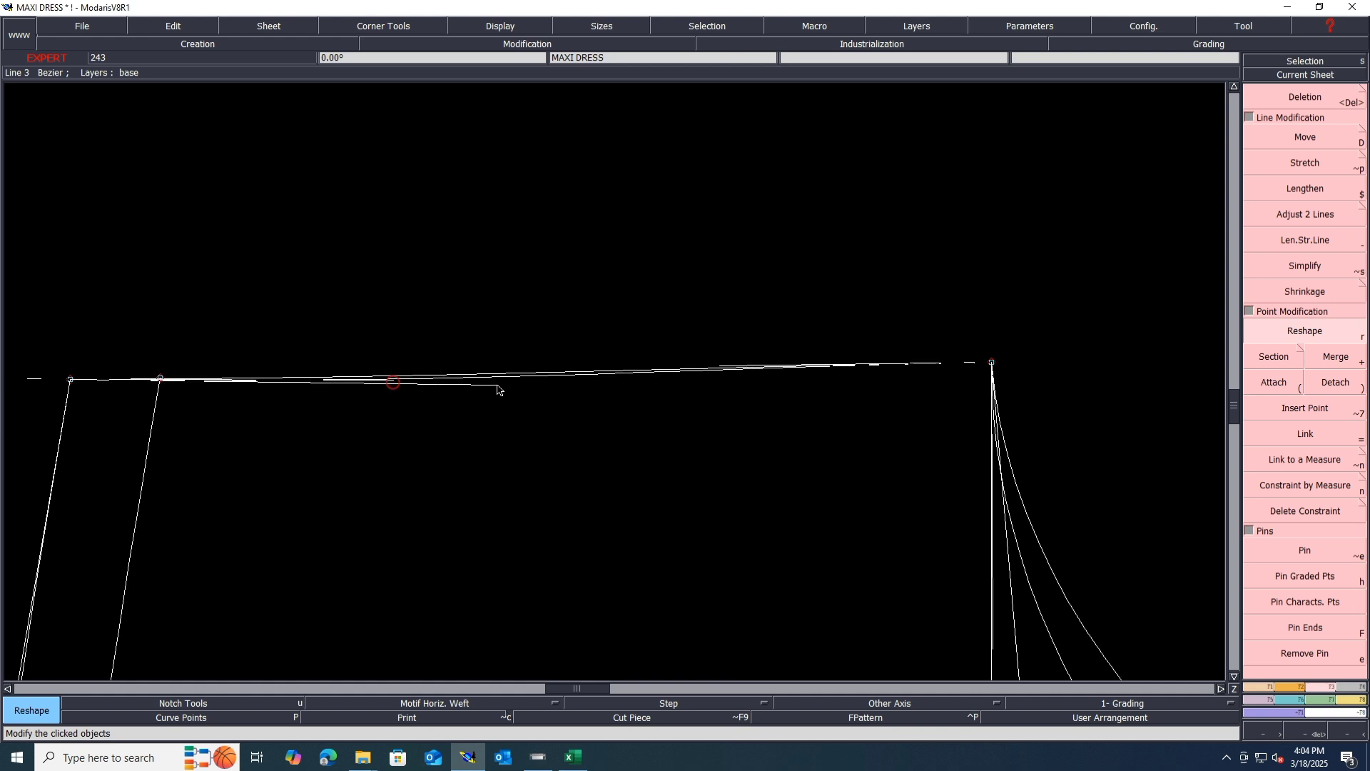
left_click(538, 384)
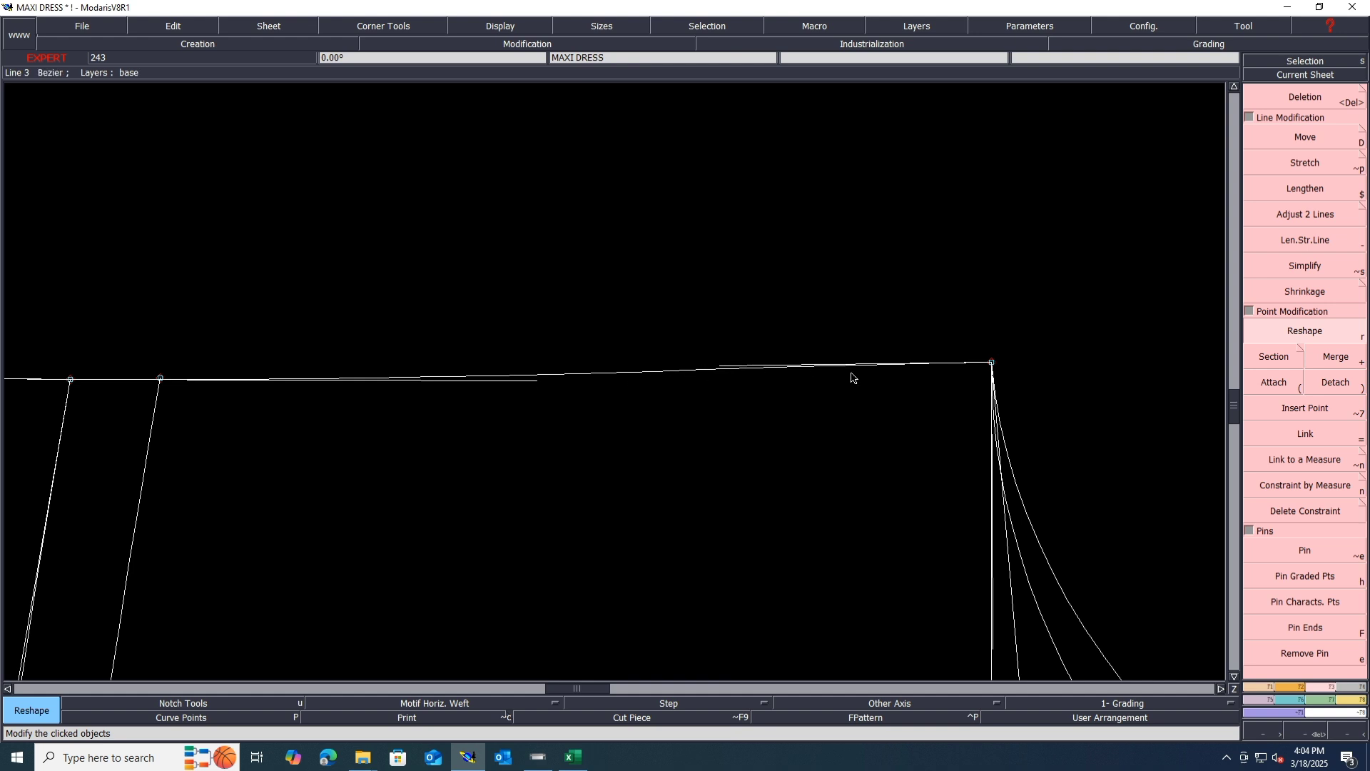
Save the model, hide the curve handles on the dress sheet, and save the model again
key("ctrl+s")
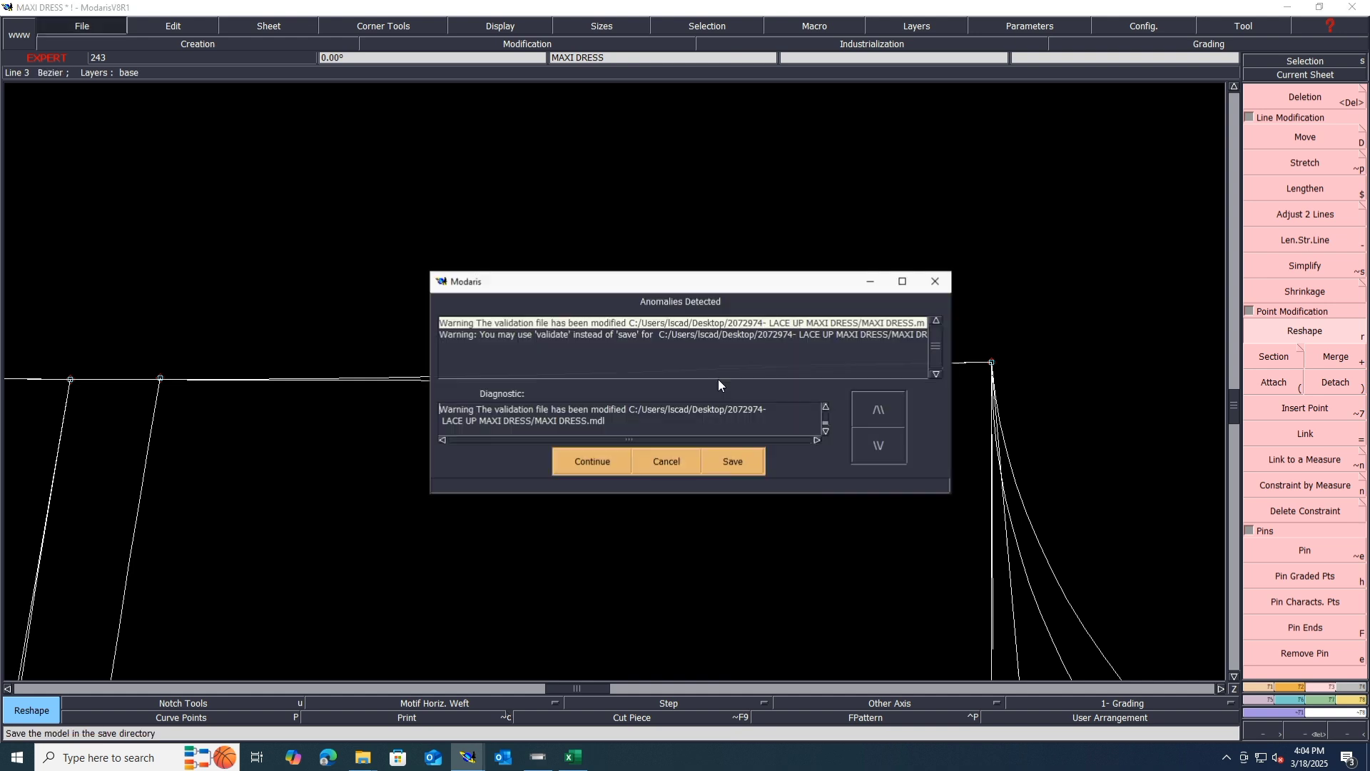
left_click(607, 463)
scroll(642, 319, "down", 3)
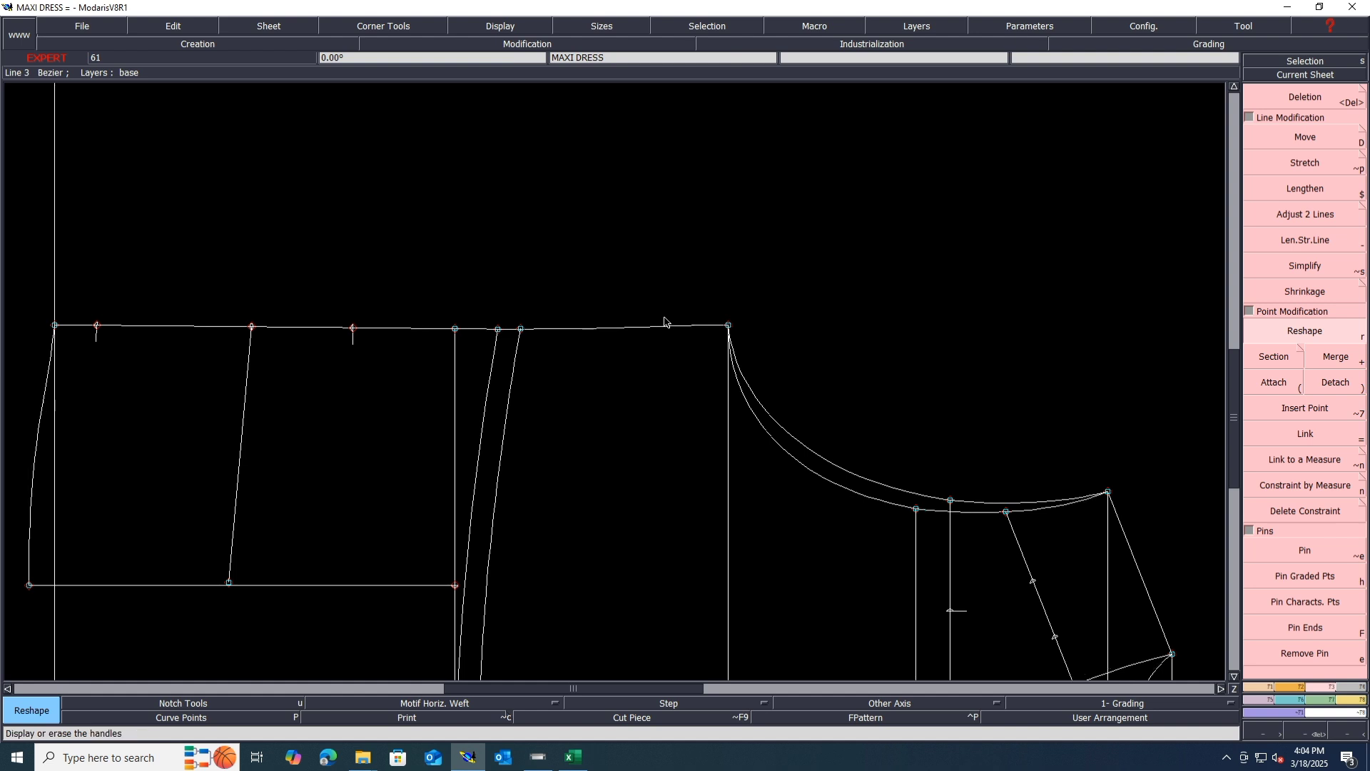
scroll(627, 303, "down", 2)
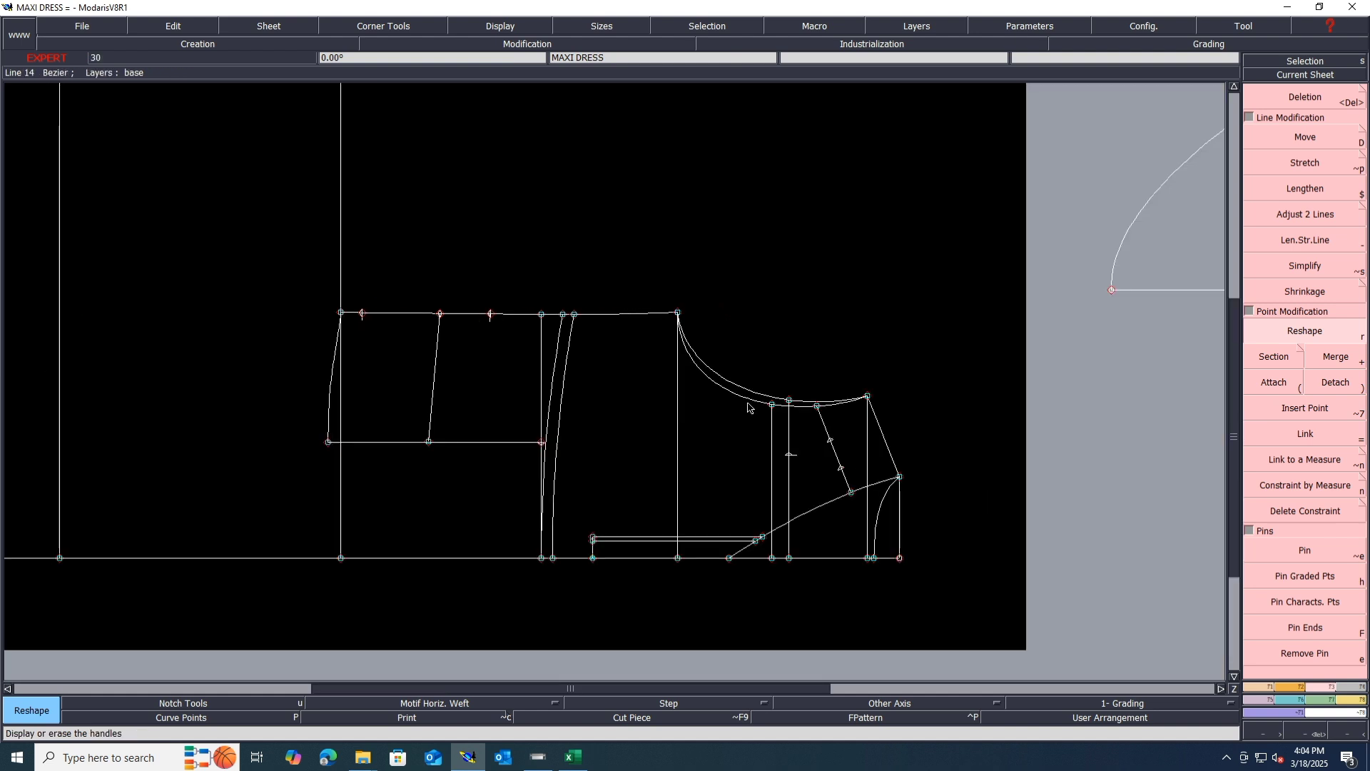
key("ctrl+s")
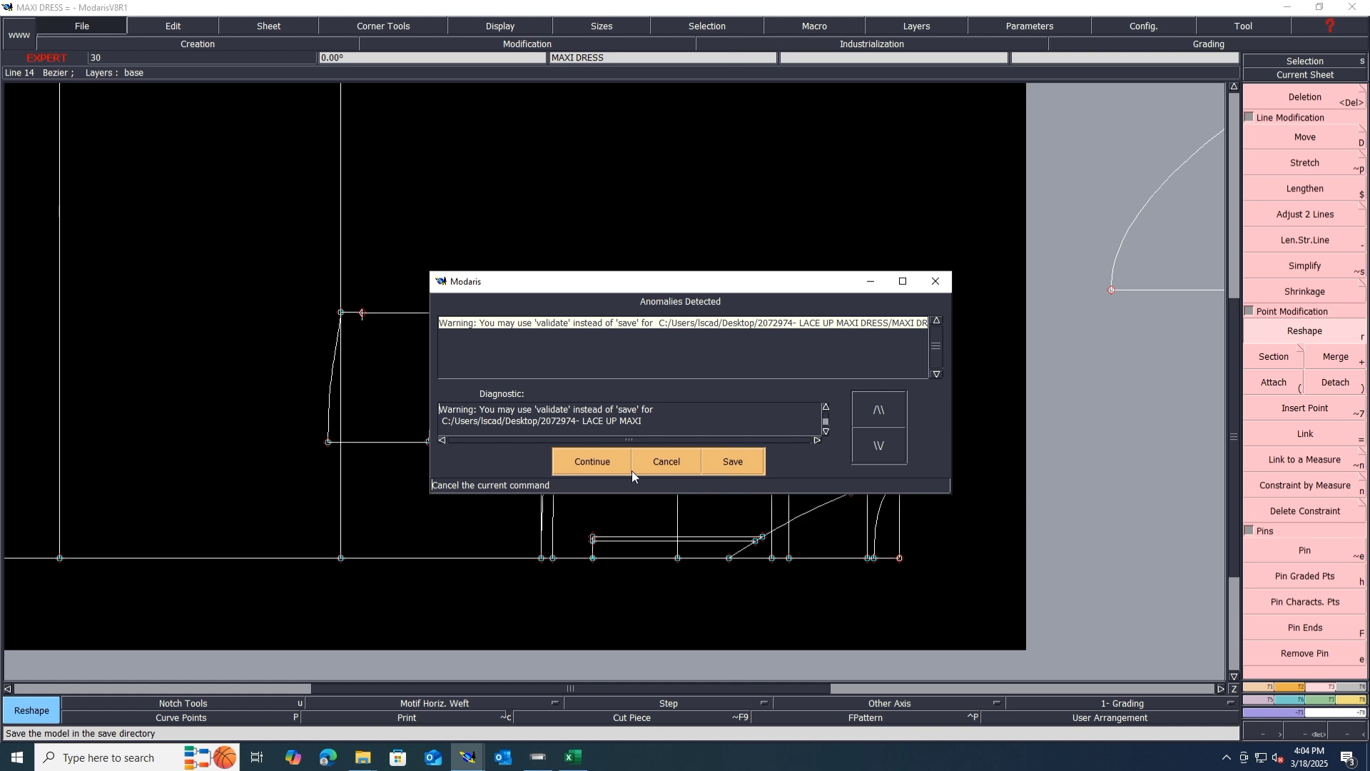
left_click(581, 459)
On the sleeve sheet, add a developed point 4.33 cm above the existing notch on the near-vertical seam
scroll(645, 374, "down", 3)
scroll(645, 374, "up", 4)
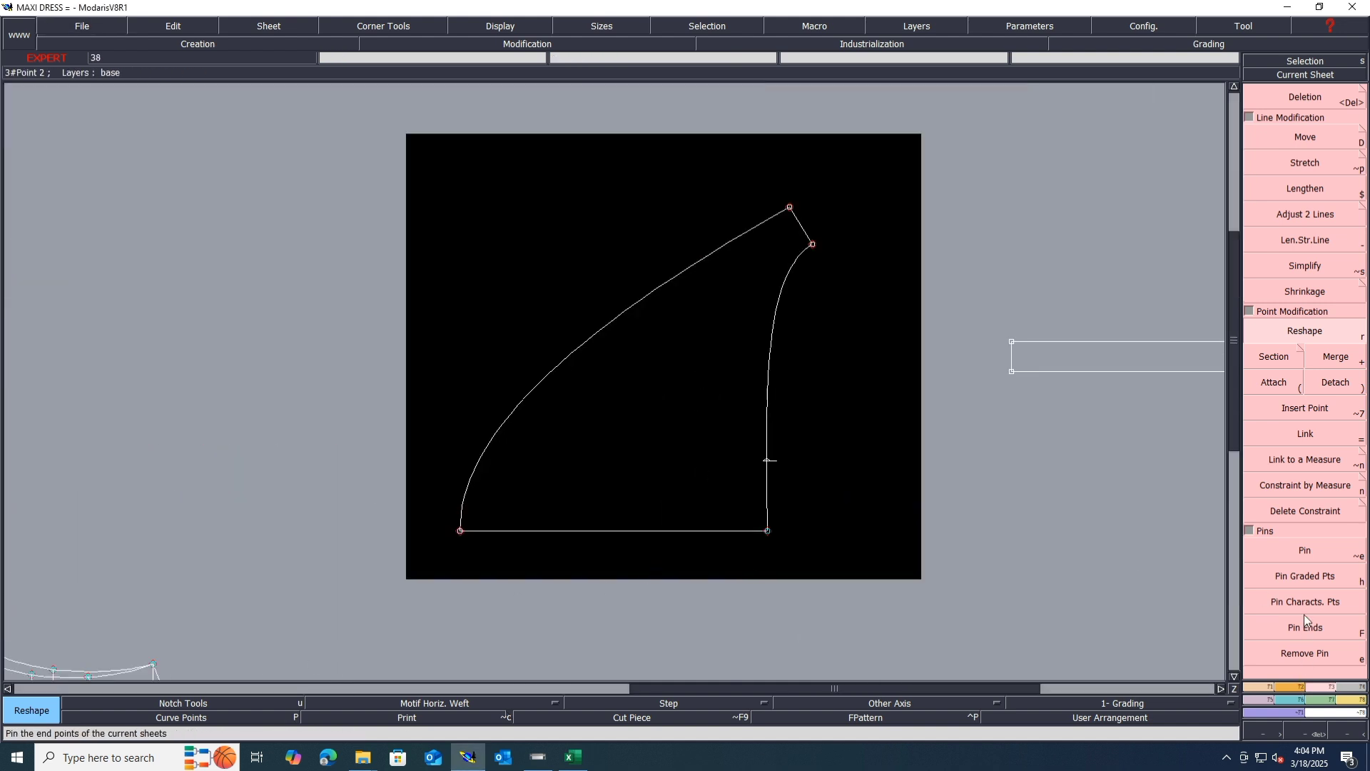
left_click(1305, 189)
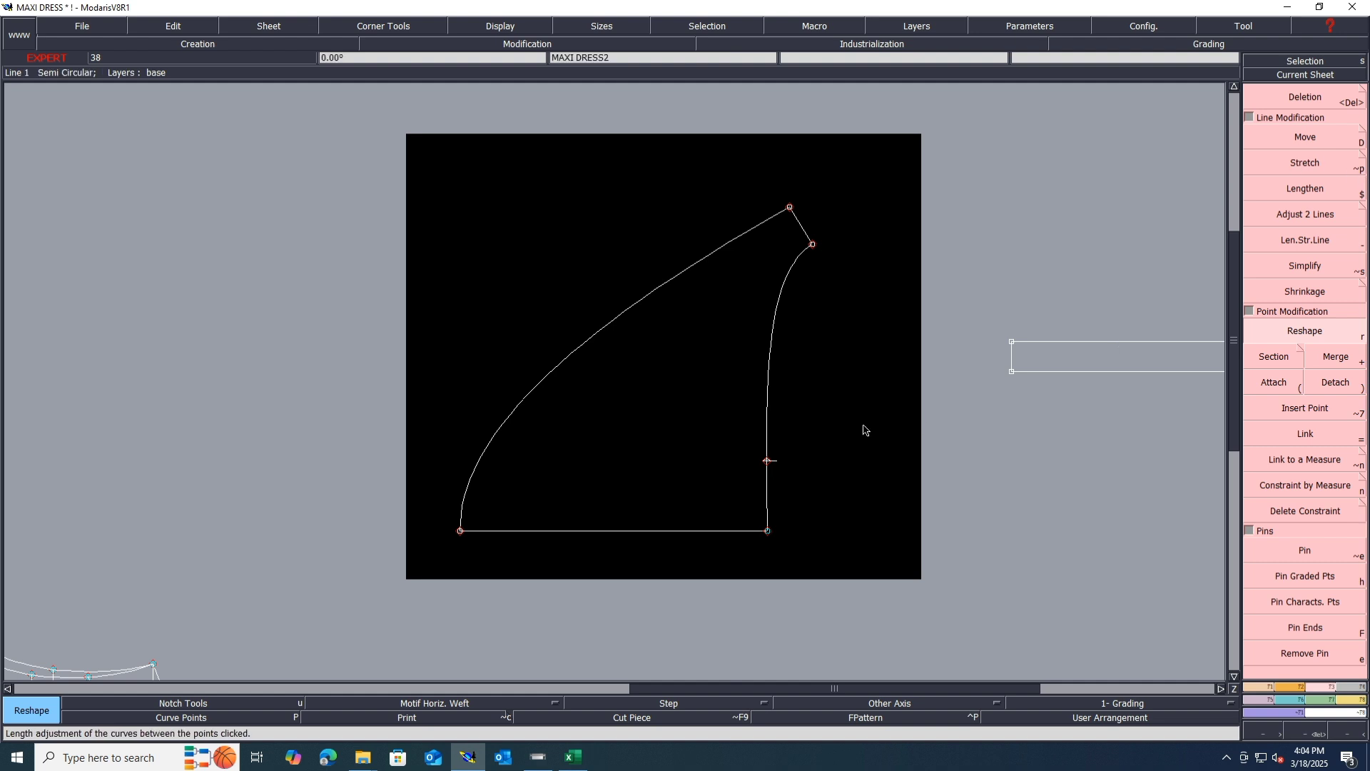
left_click(767, 460)
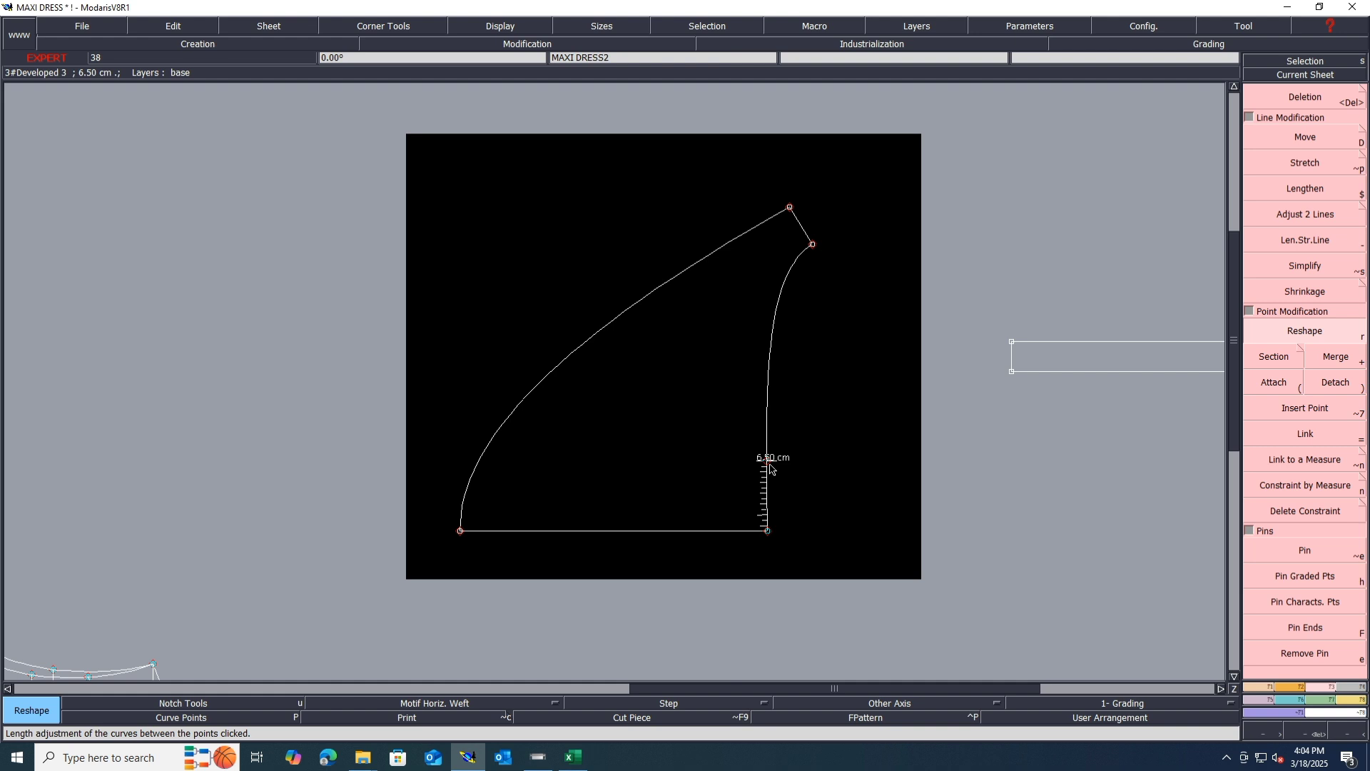
key("space")
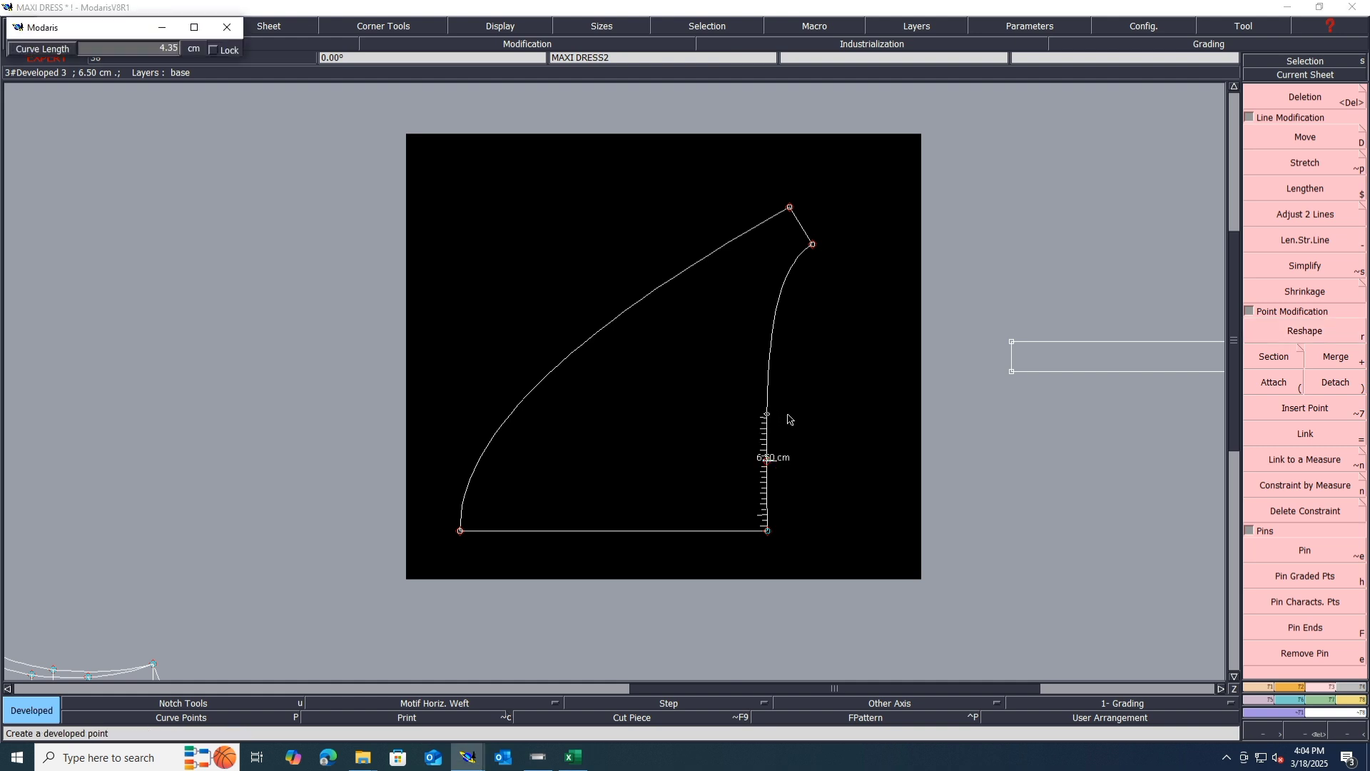
type("4.3")
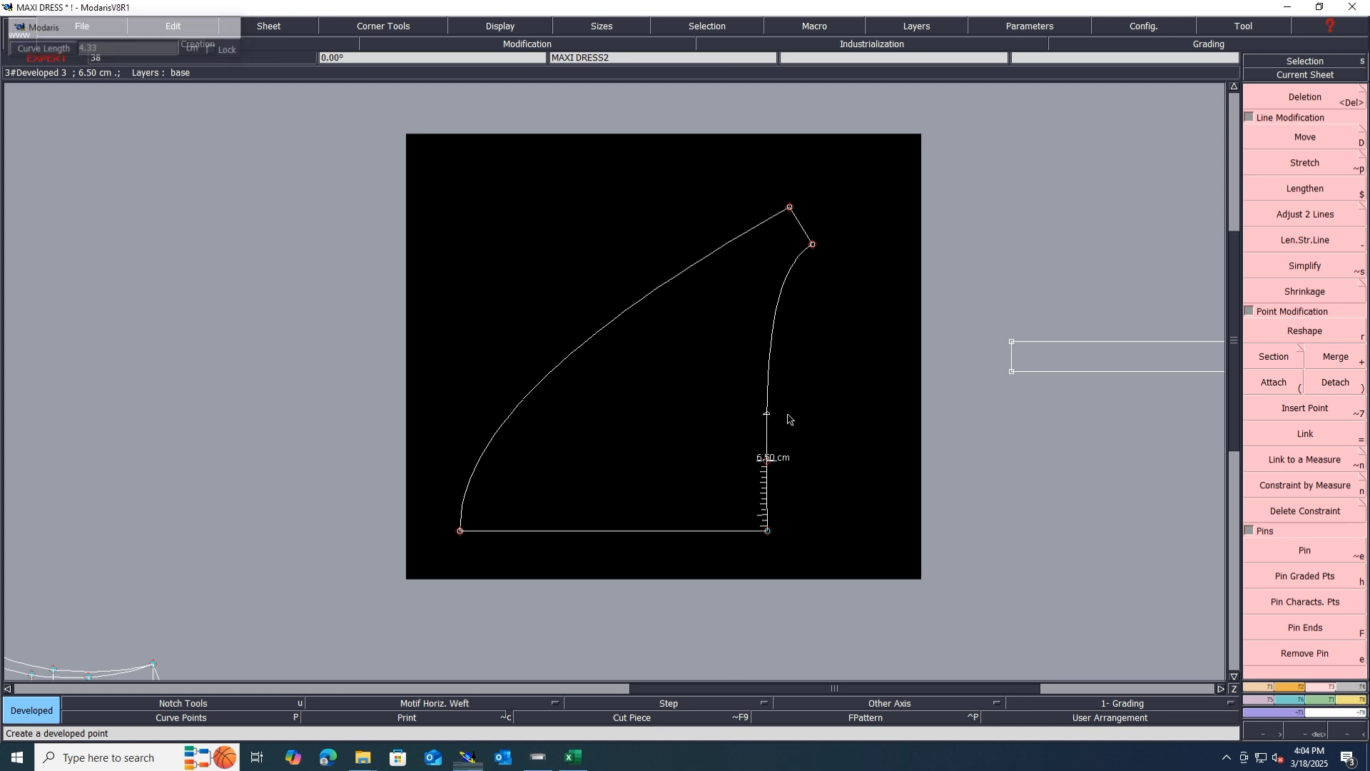
key("Return")
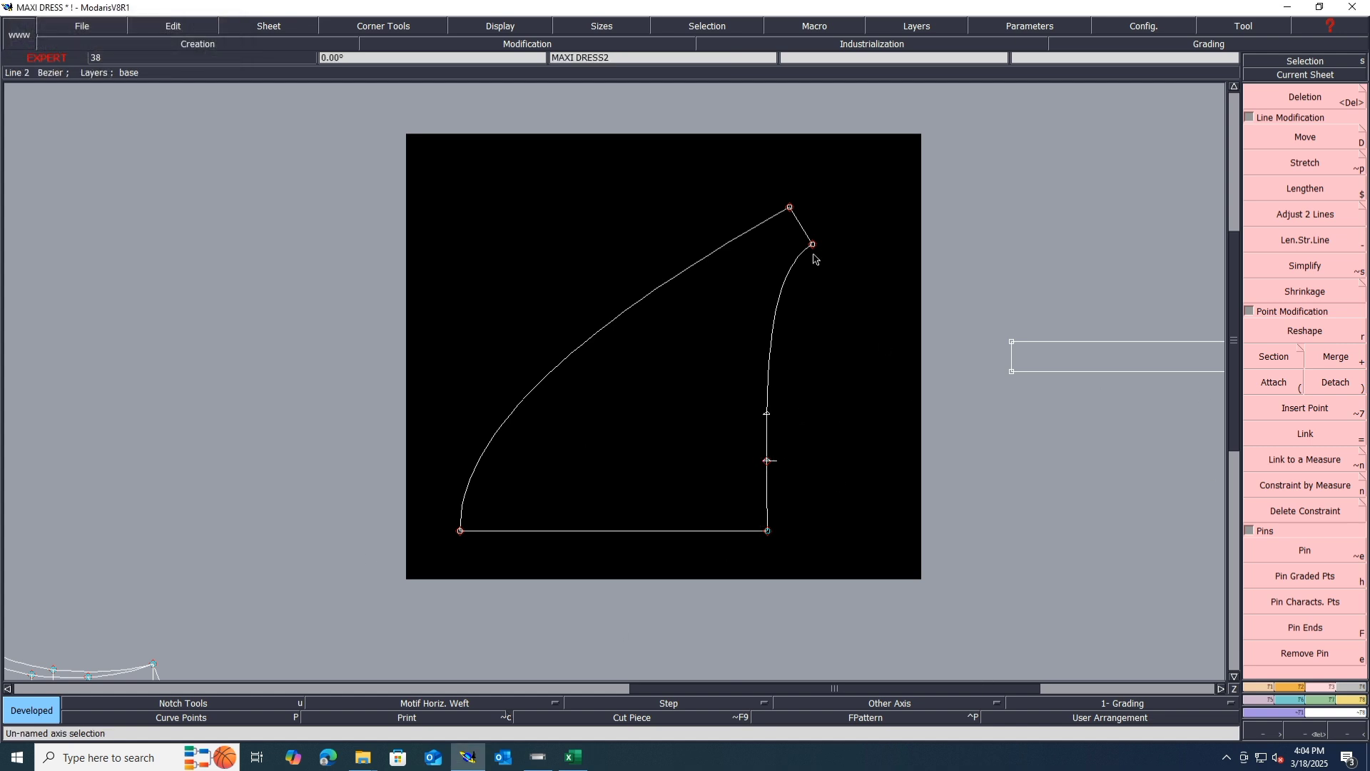
Create dynamic length measures on the sleeve's notched seam and long outer curve, with Print turned on
left_click(1339, 703)
left_click(1295, 219)
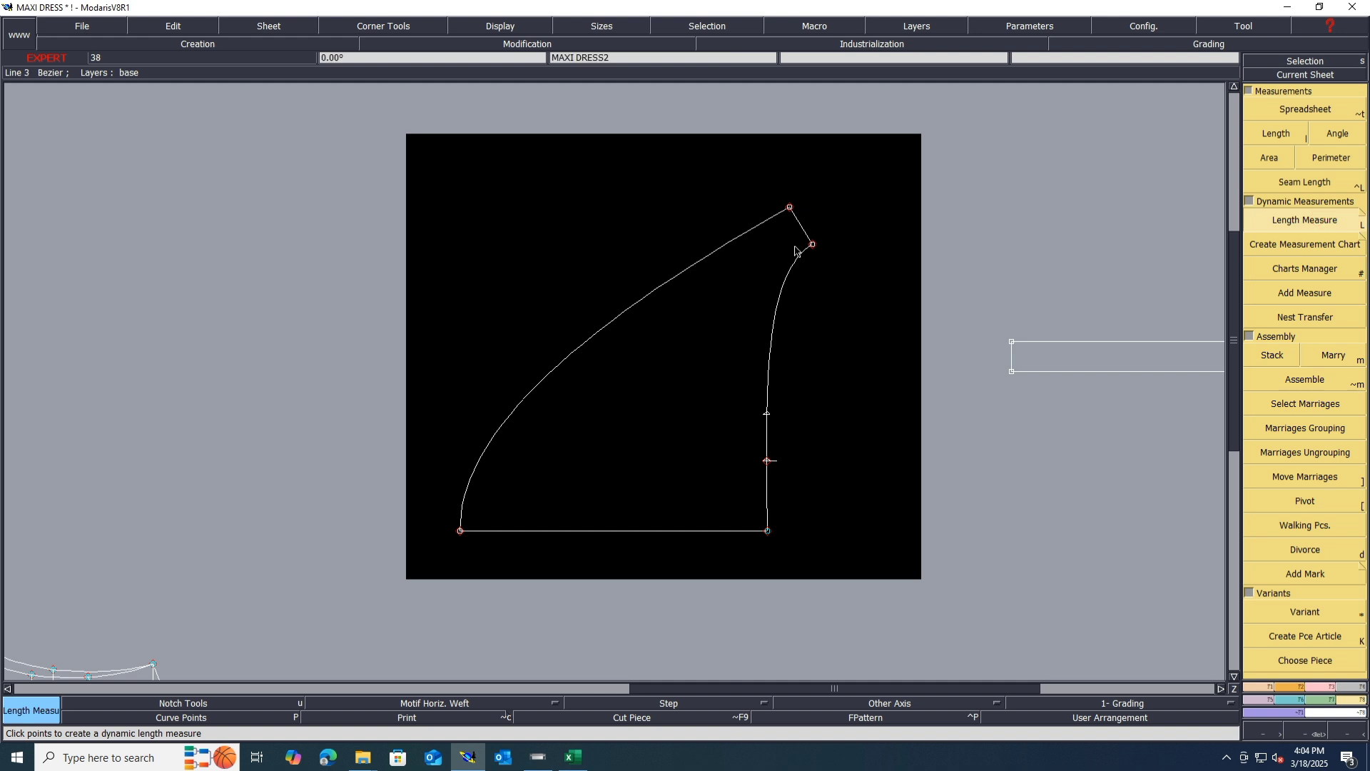
left_click(797, 251)
left_click(768, 593)
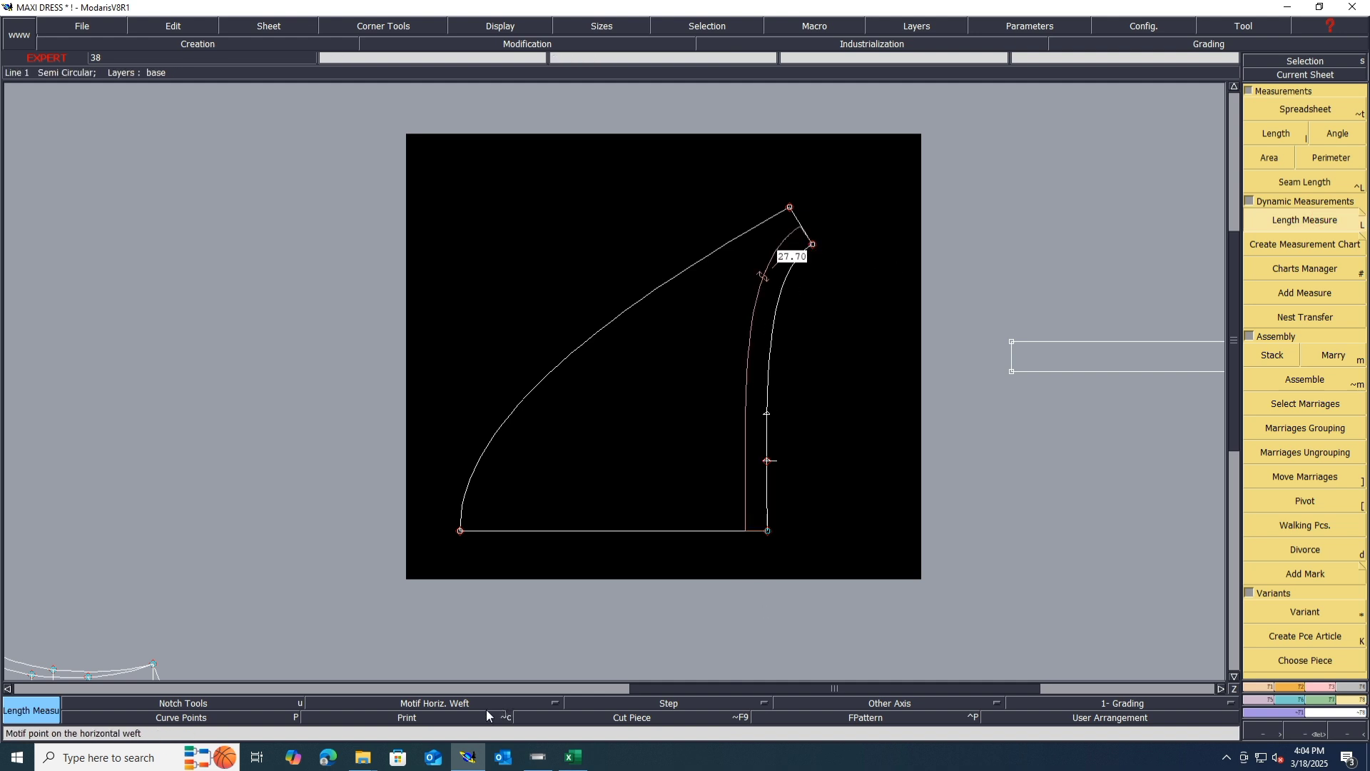
left_click(432, 720)
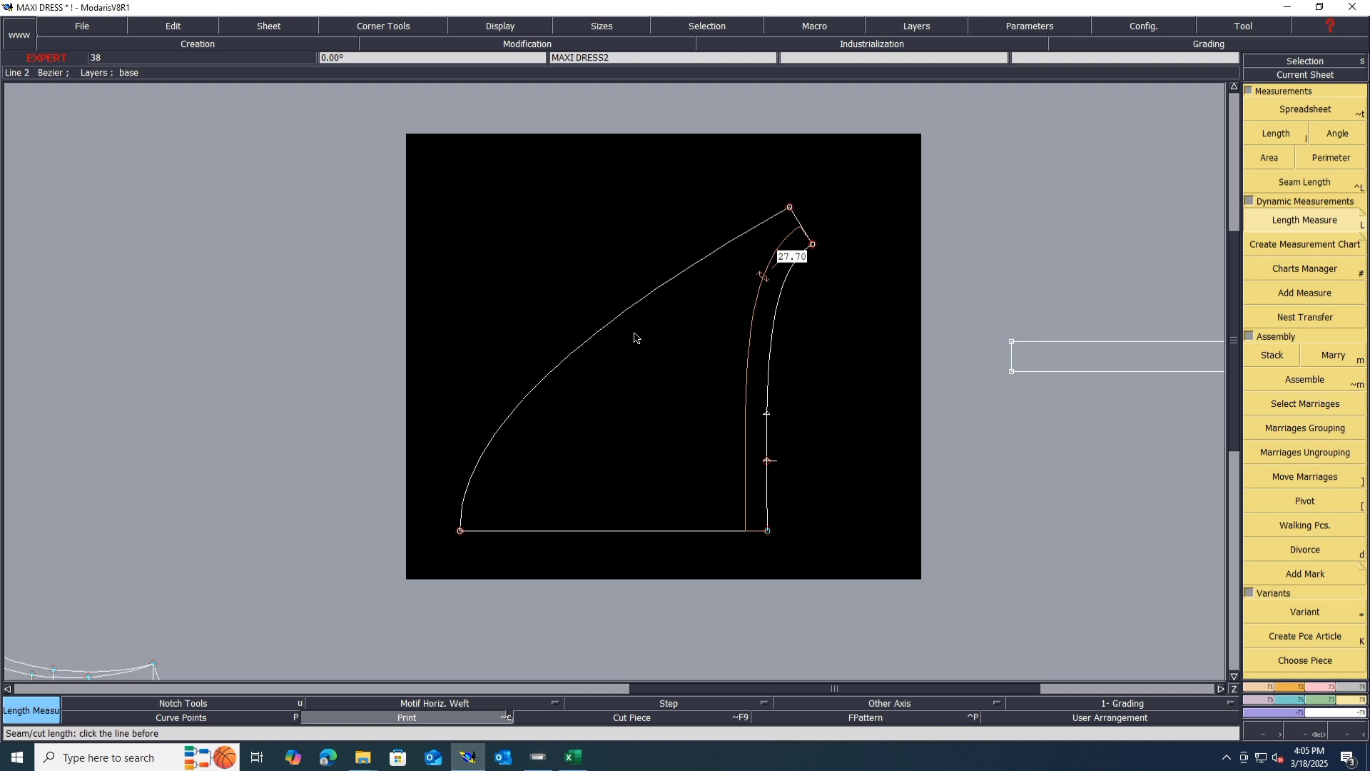
left_click(639, 306)
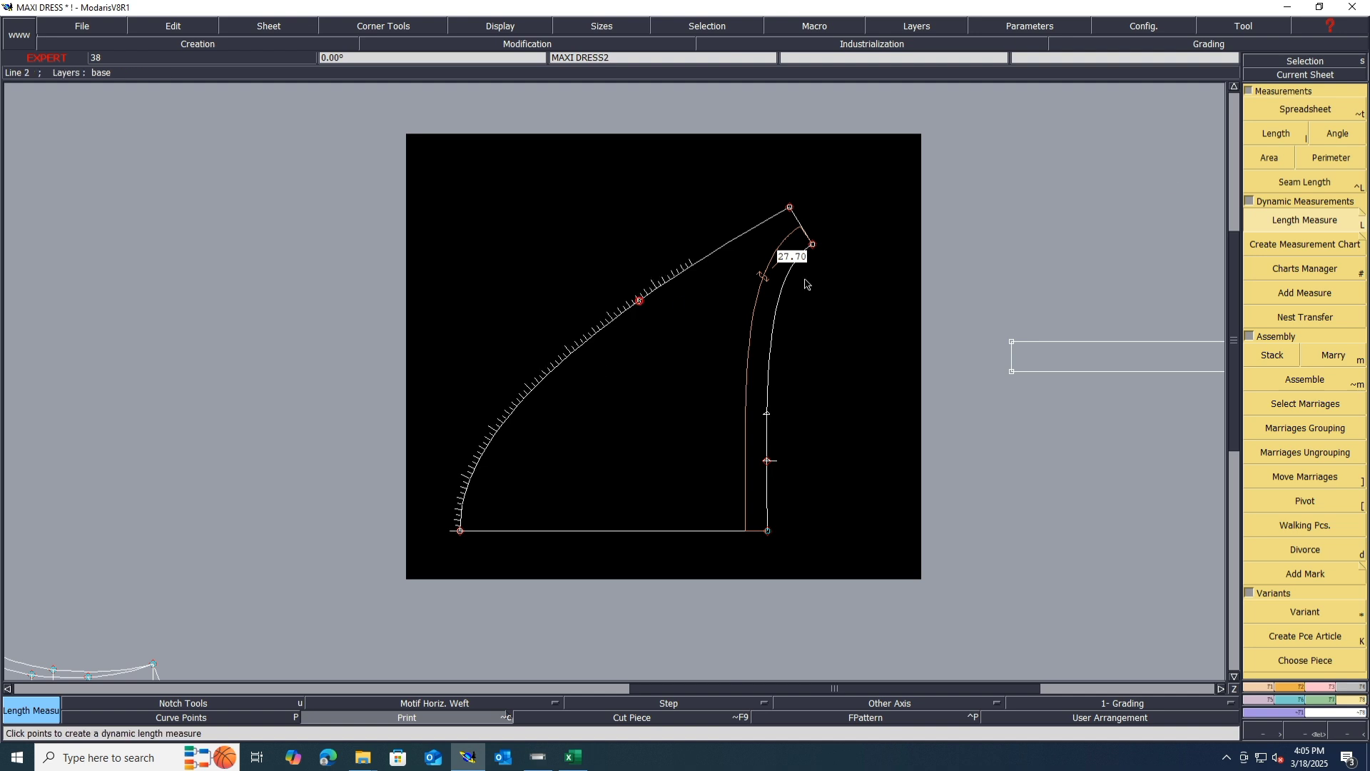
left_click(906, 260)
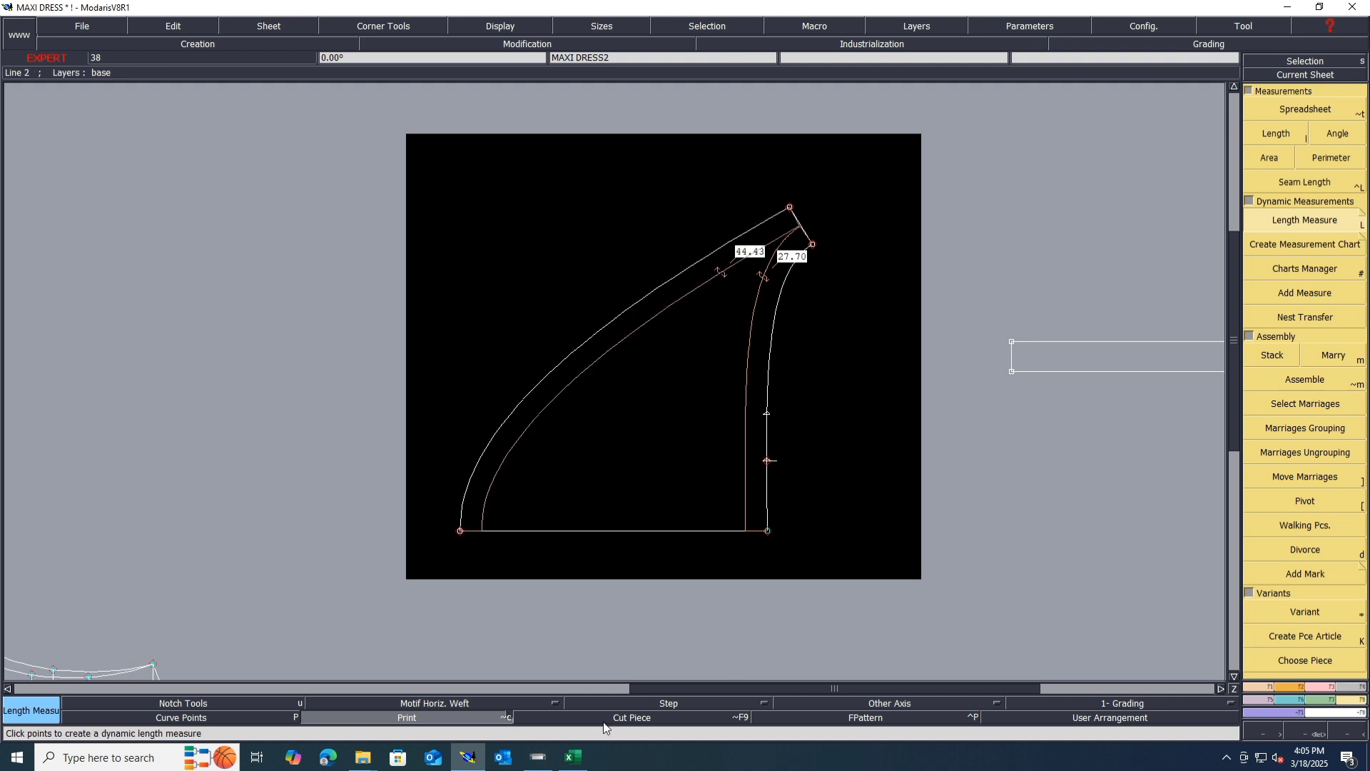
Move both end points of the sleeve's short upper edge together 4 cm upward, with no horizontal shift
left_click(1325, 688)
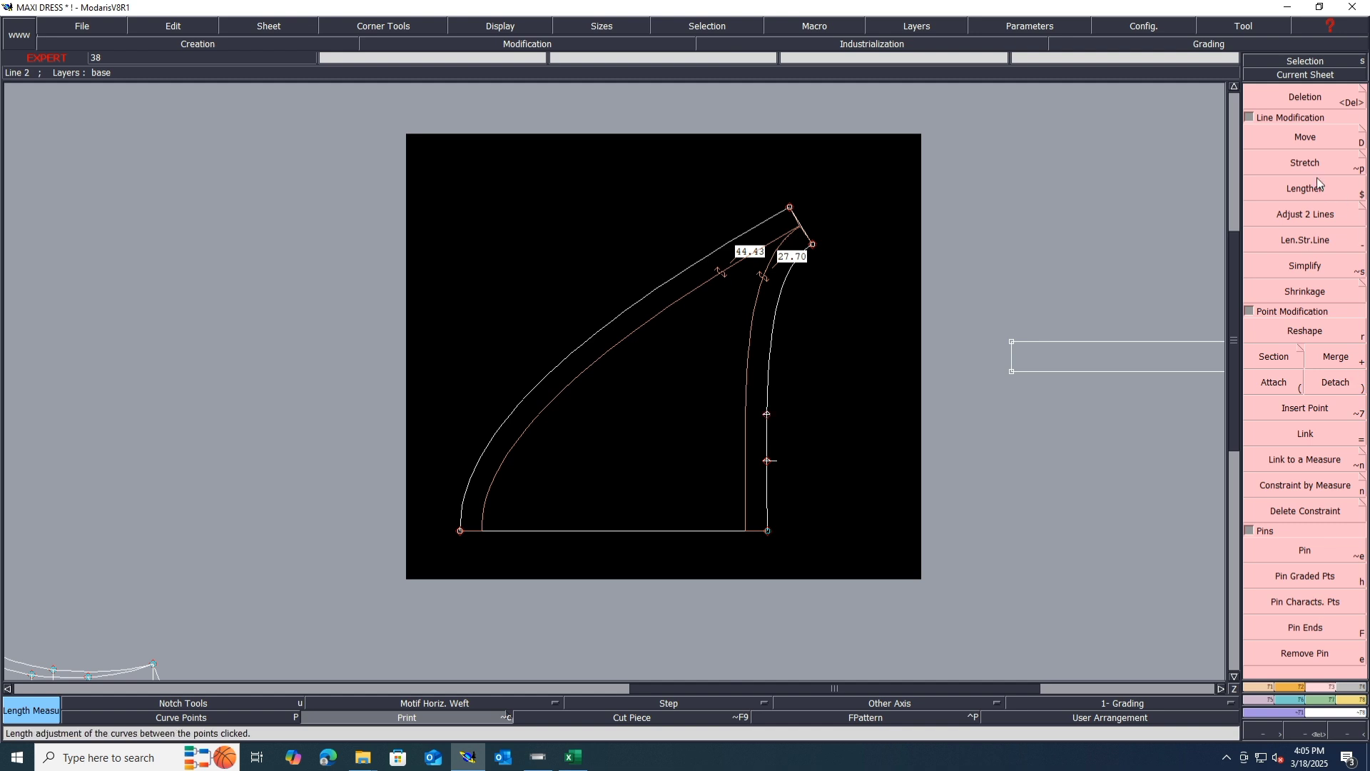
left_click(1320, 135)
left_click_drag(844, 175, 724, 337)
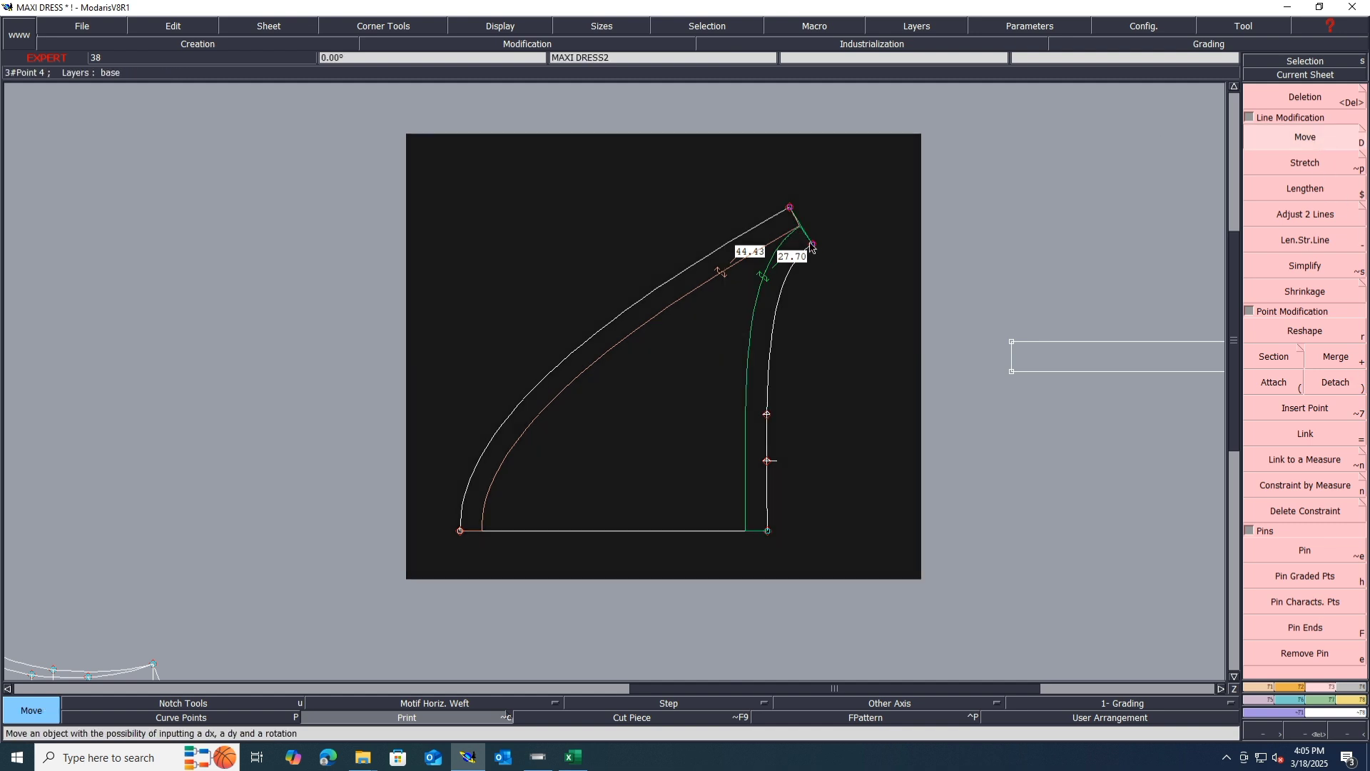
left_click(811, 248)
left_click(809, 233)
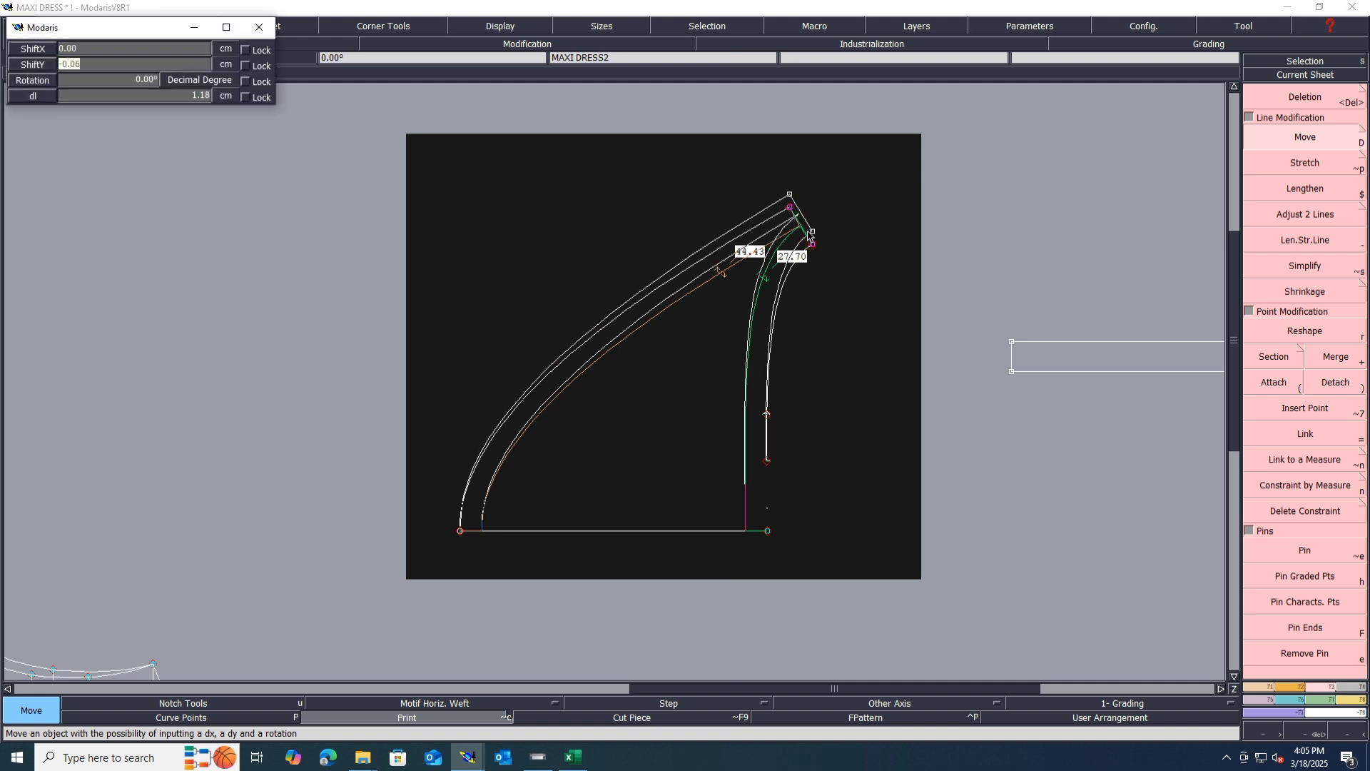
type("4")
key("Return")
left_click(808, 236)
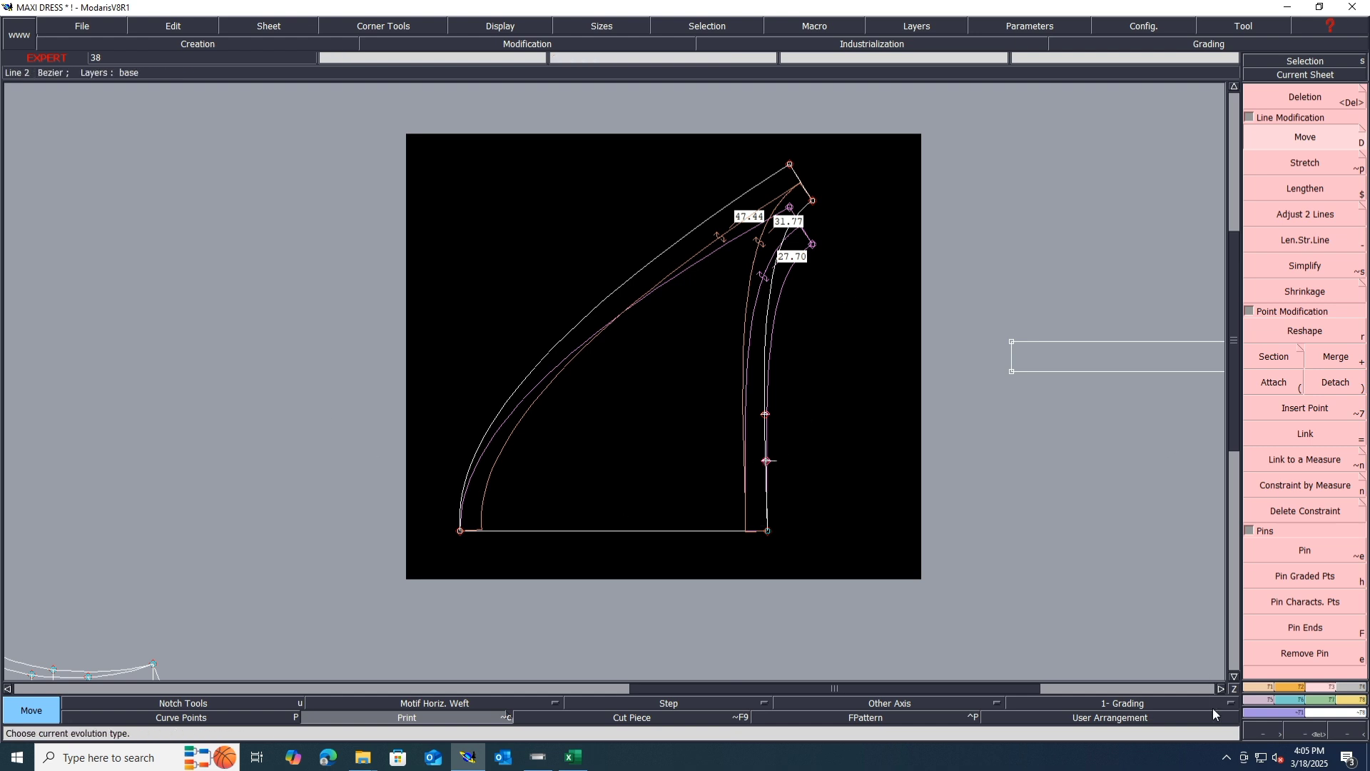
Try mirroring the sleeve outline about a symmetry axis on its short upper edge, and undo the symmetry and axis
left_click(1261, 688)
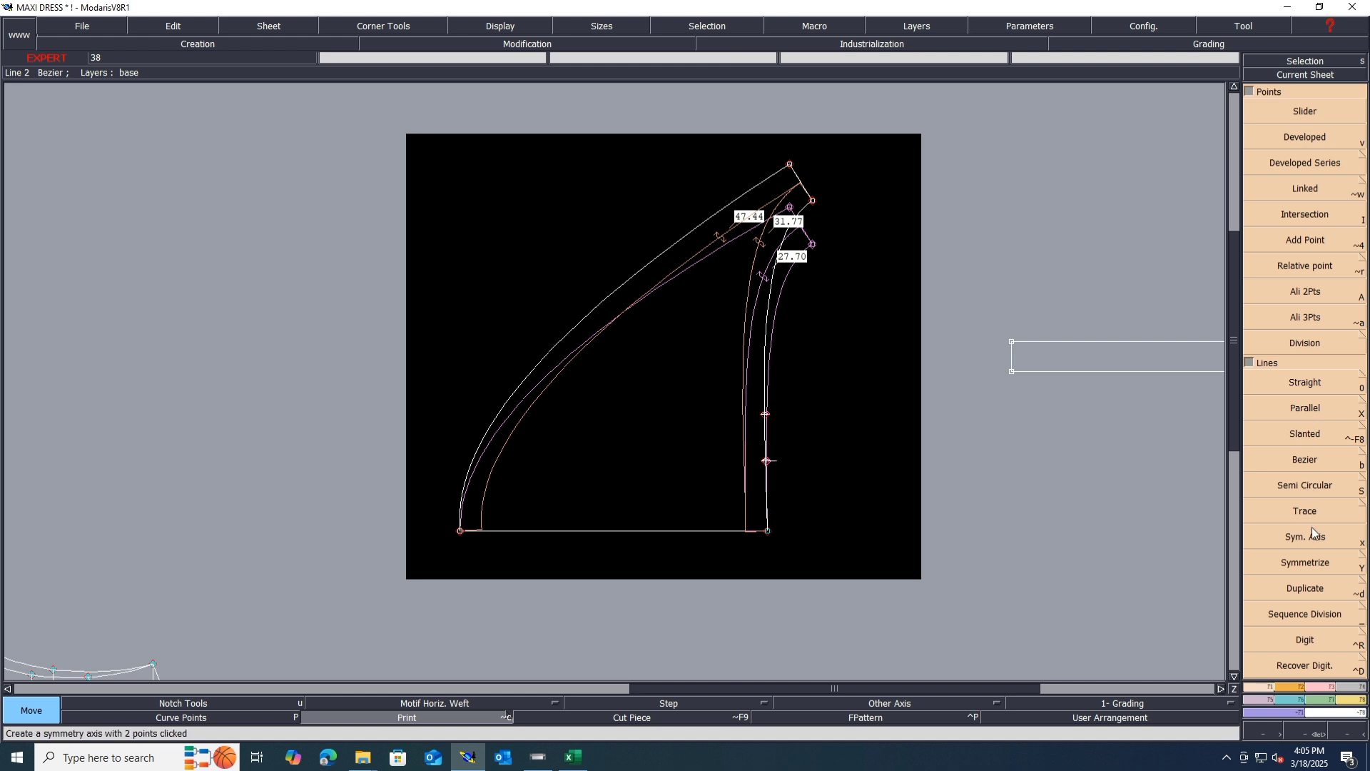
left_click(1310, 537)
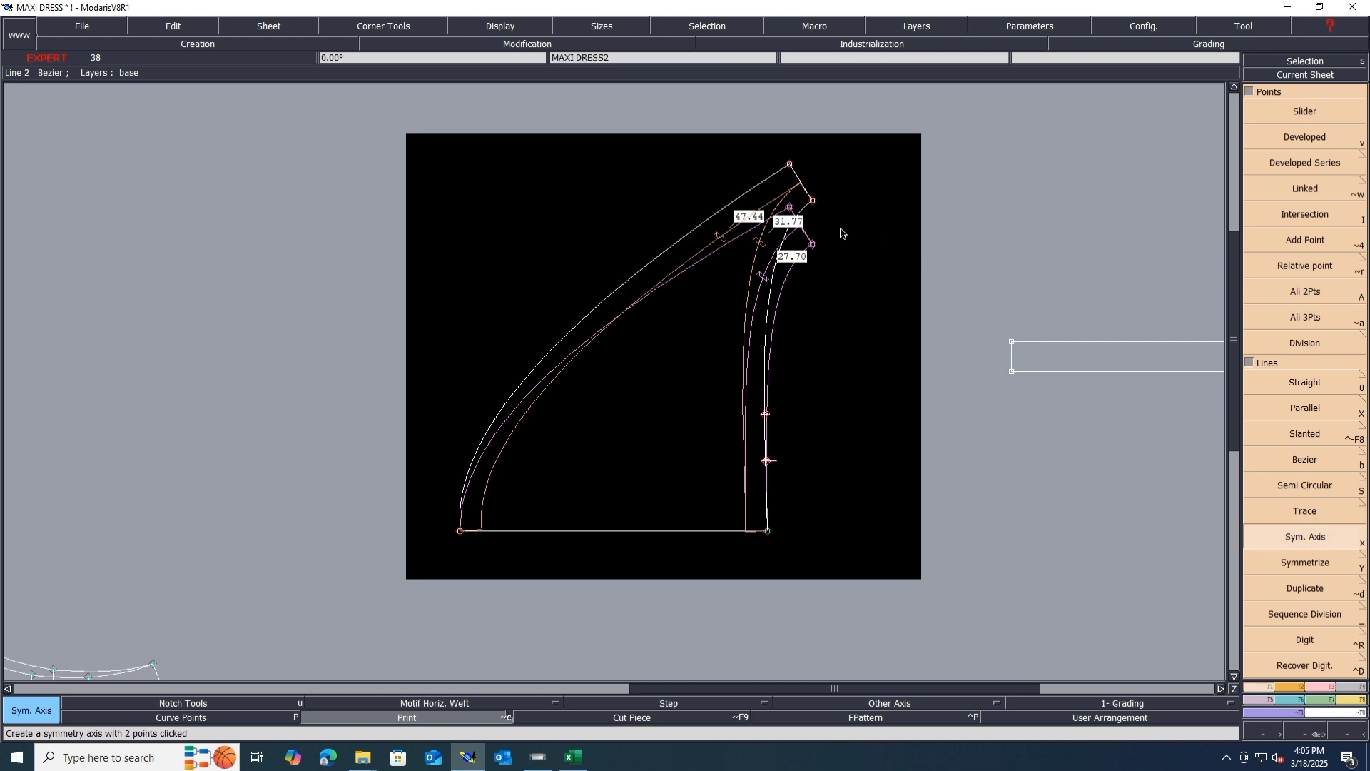
left_click(800, 181)
left_click(1310, 561)
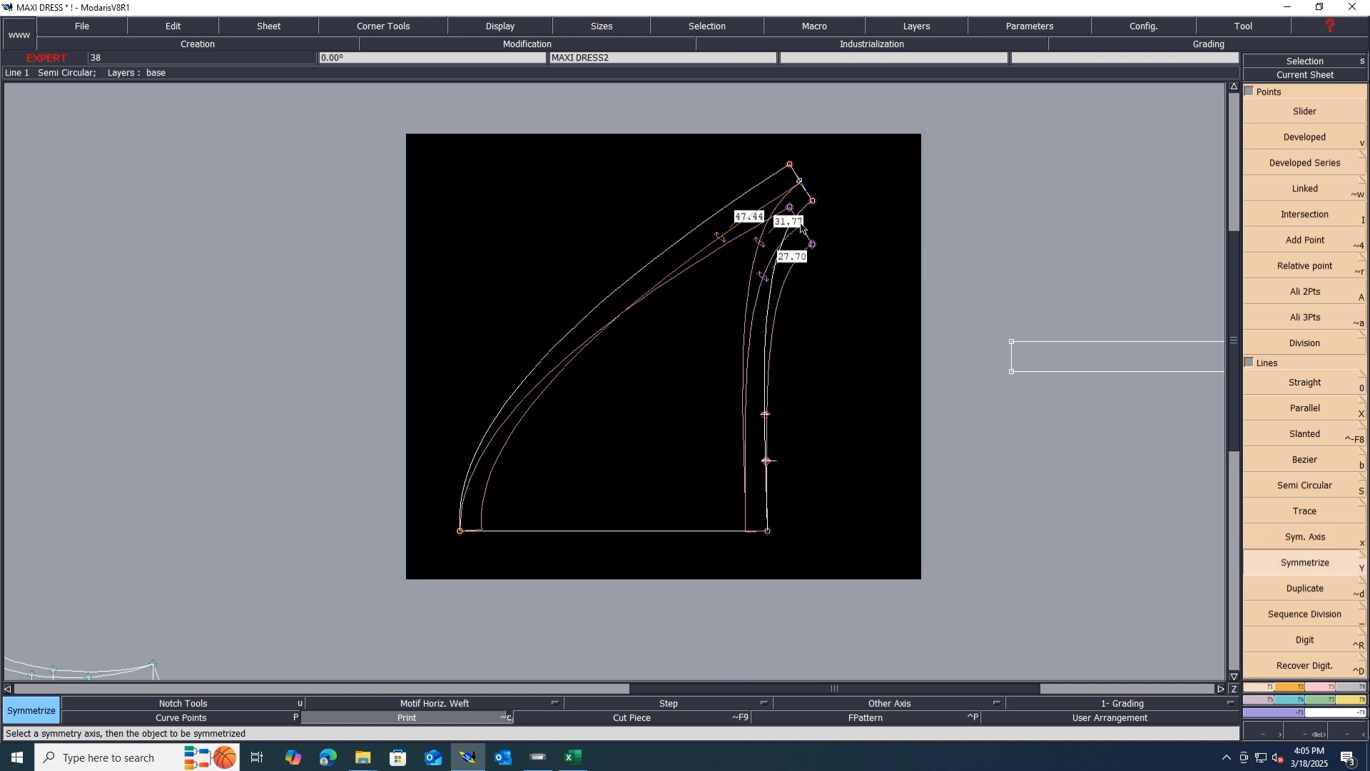
left_click(739, 200)
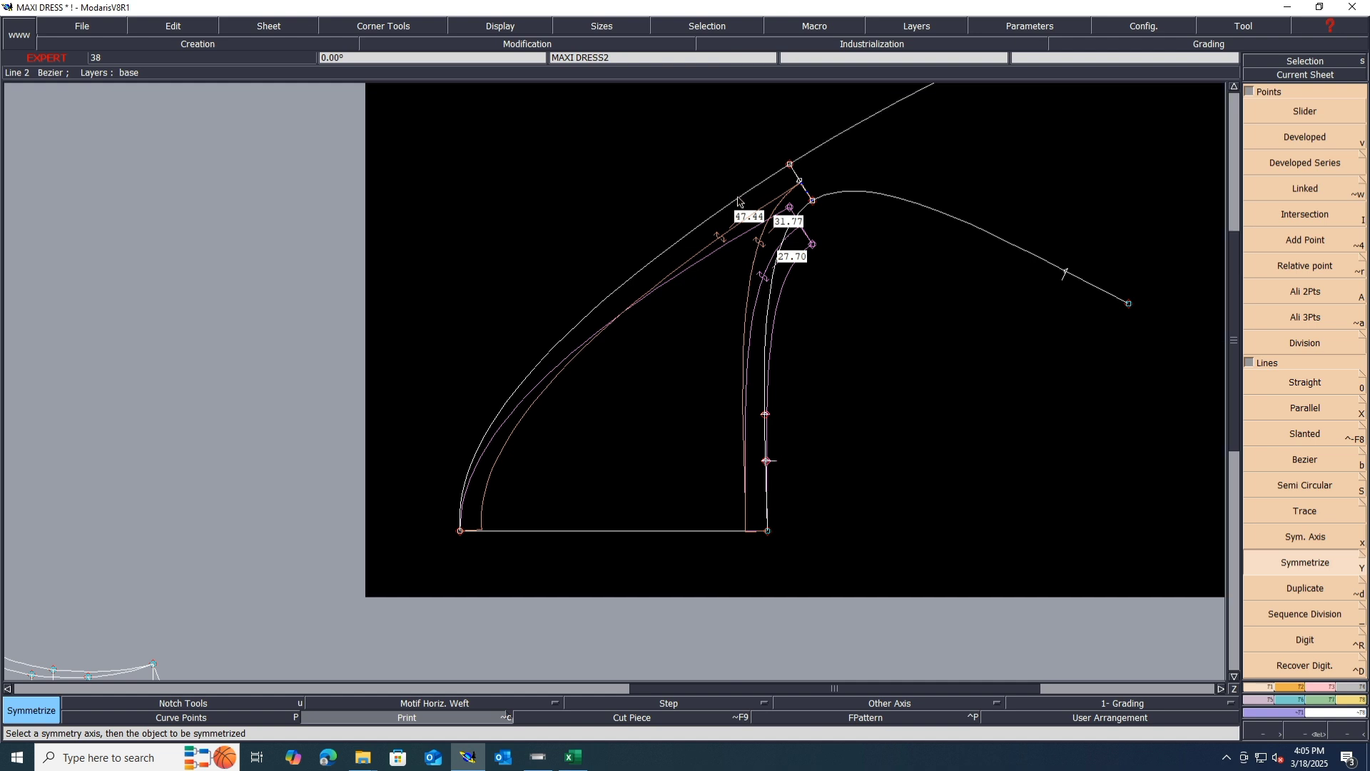
key("ctrl+z")
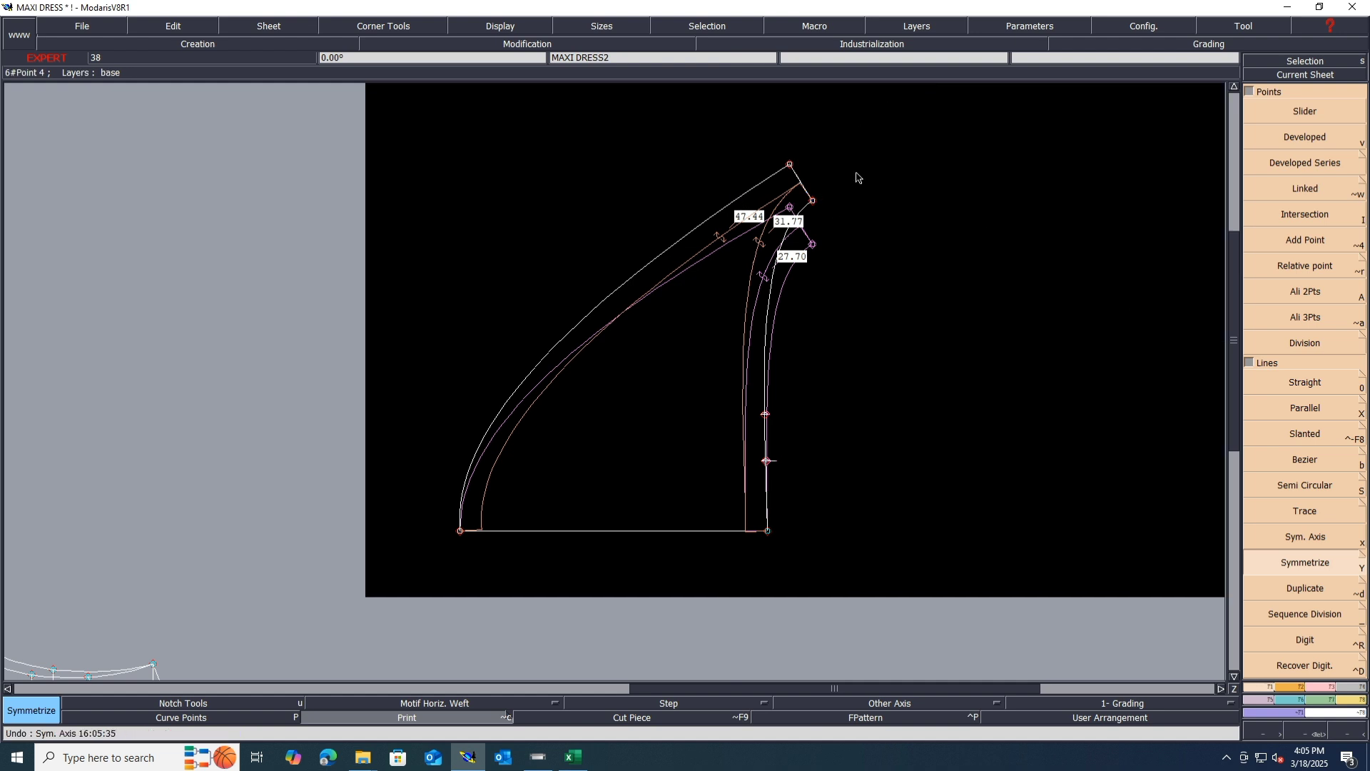
Move the outer corner of the sleeve's short upper edge about -1.31 cm in X and -0.80 cm in Y along the long curve
left_click(1321, 687)
left_click(1308, 134)
scroll(824, 175, "up", 1)
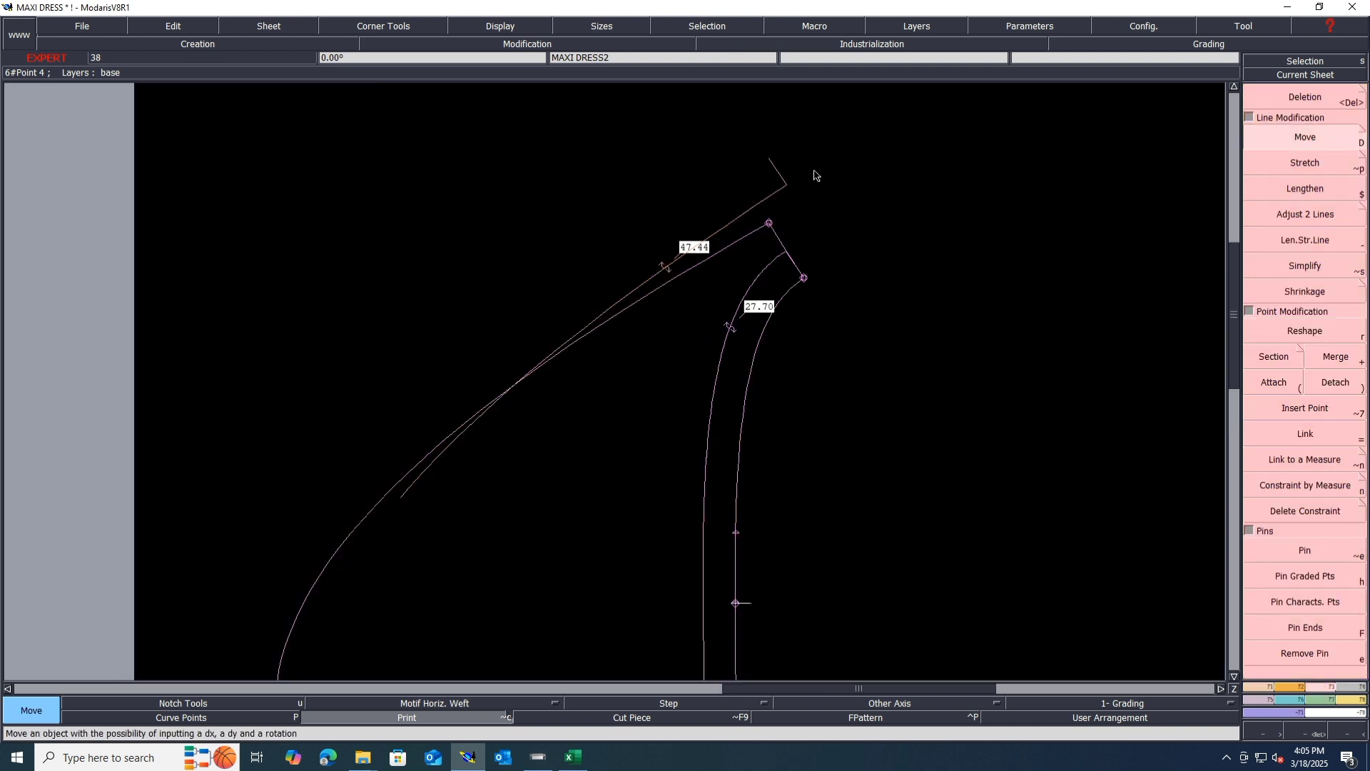
scroll(784, 164, "up", 2)
left_click(759, 155)
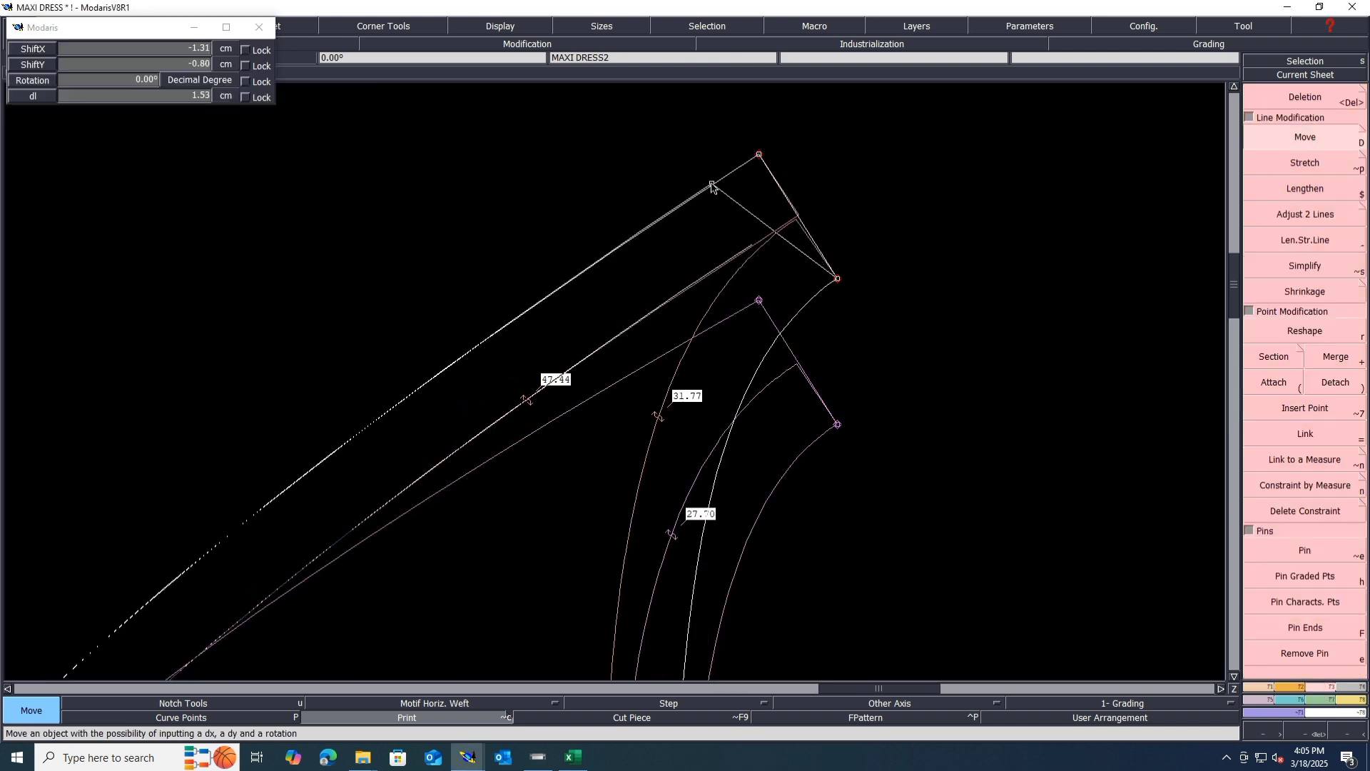
left_click(711, 184)
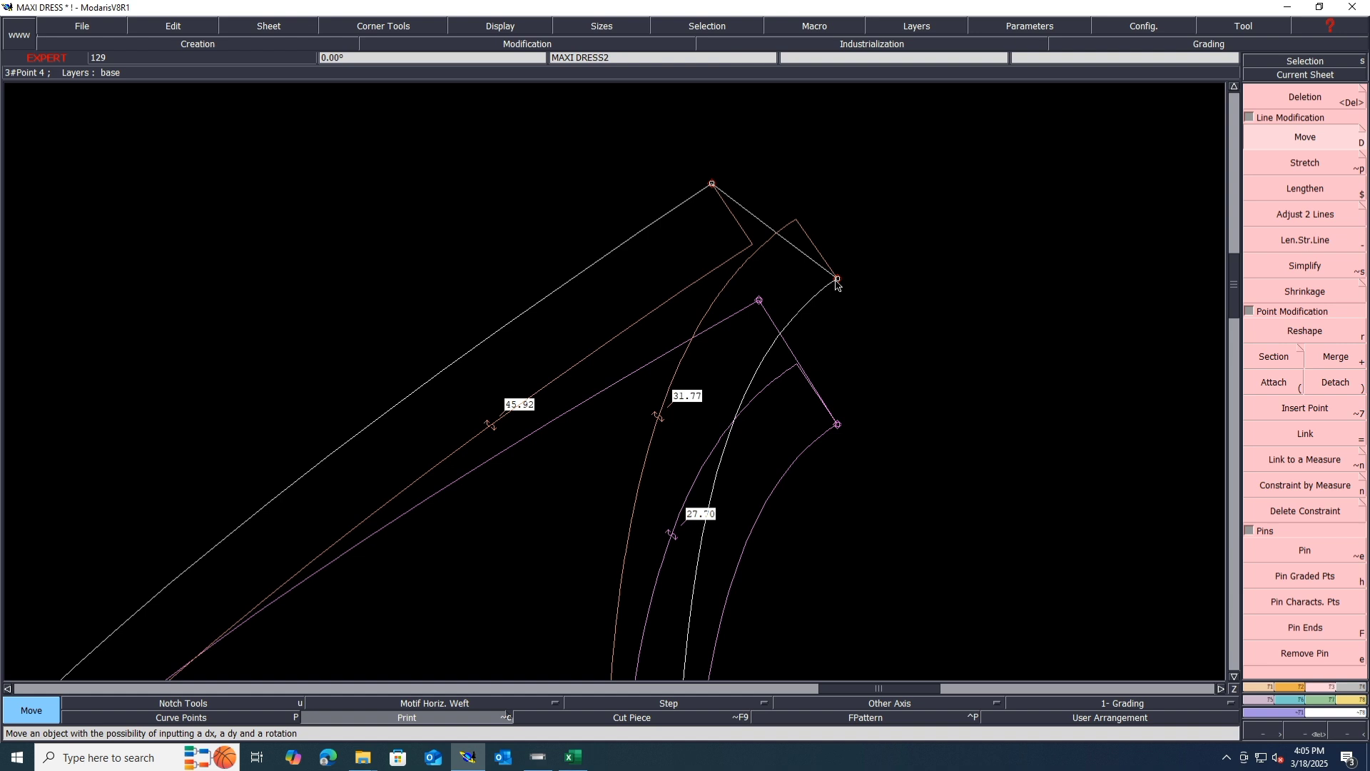
Try mirroring the sleeve's notched seam and long outer curve about an axis on the short upper edge, and undo the symmetry and axis
key("shift+s")
left_click(837, 280)
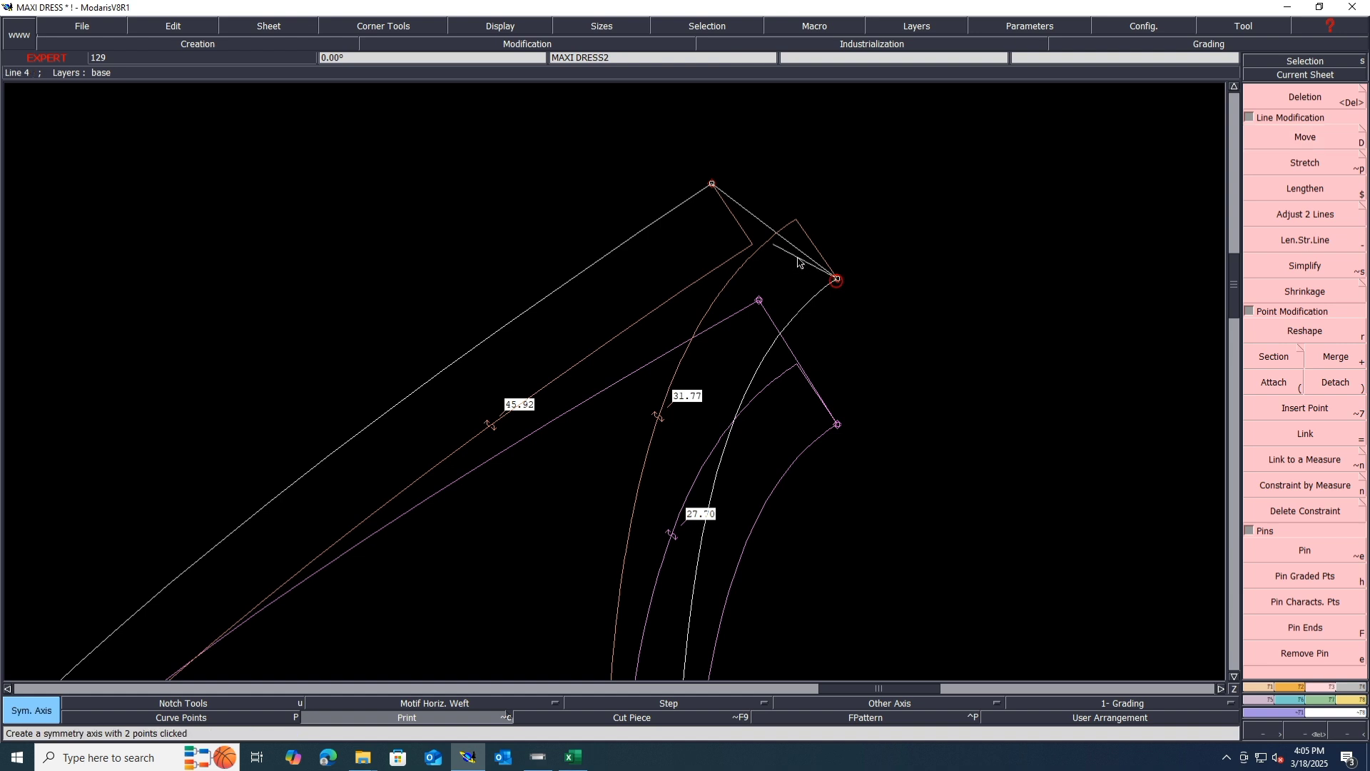
left_click(793, 247)
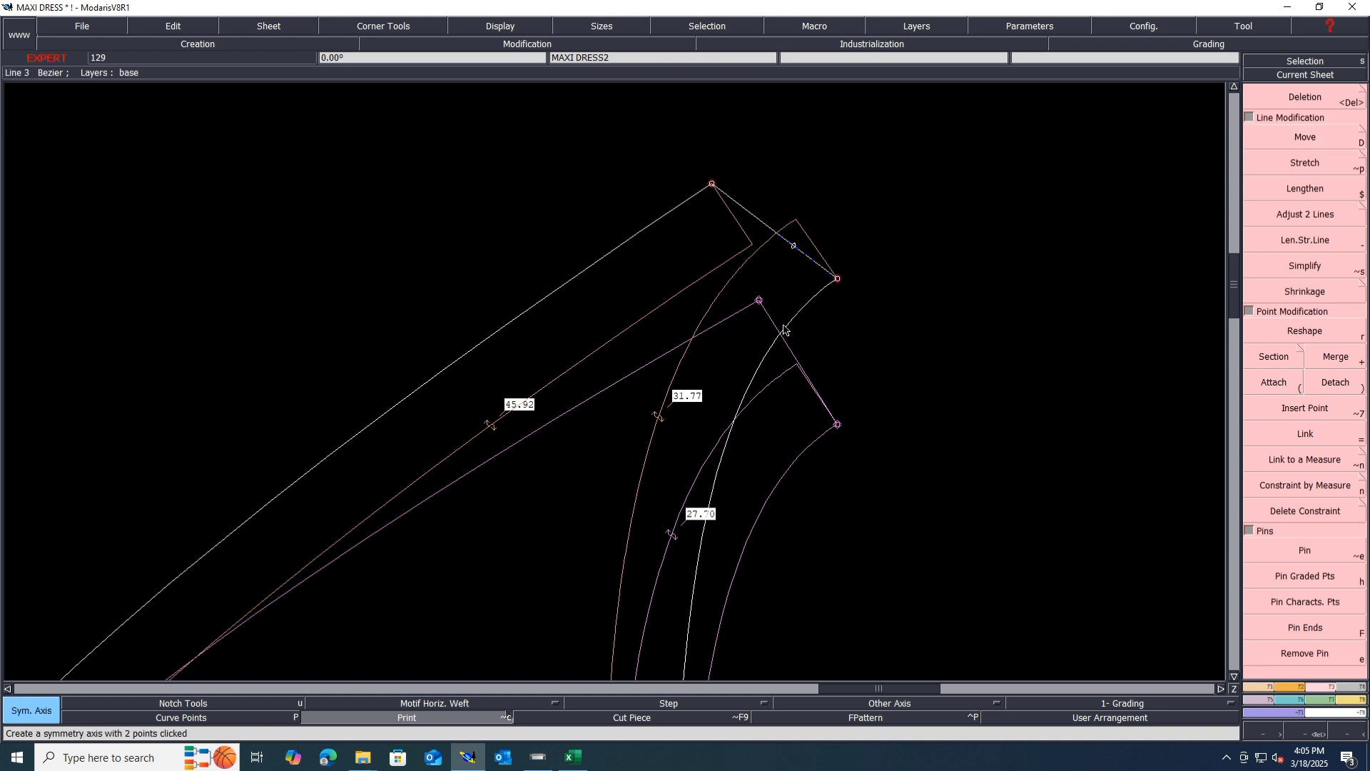
key("m")
left_click(774, 342)
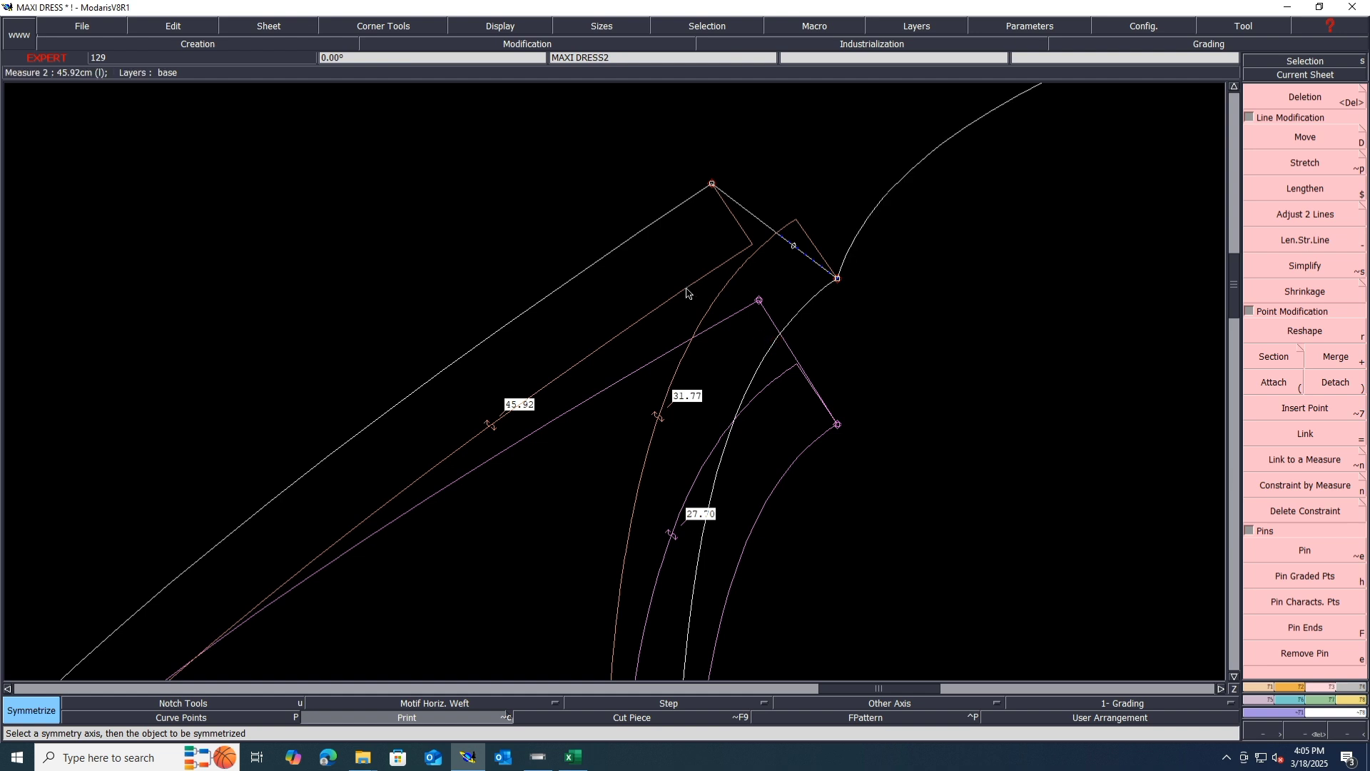
left_click(647, 225)
scroll(762, 256, "up", 1)
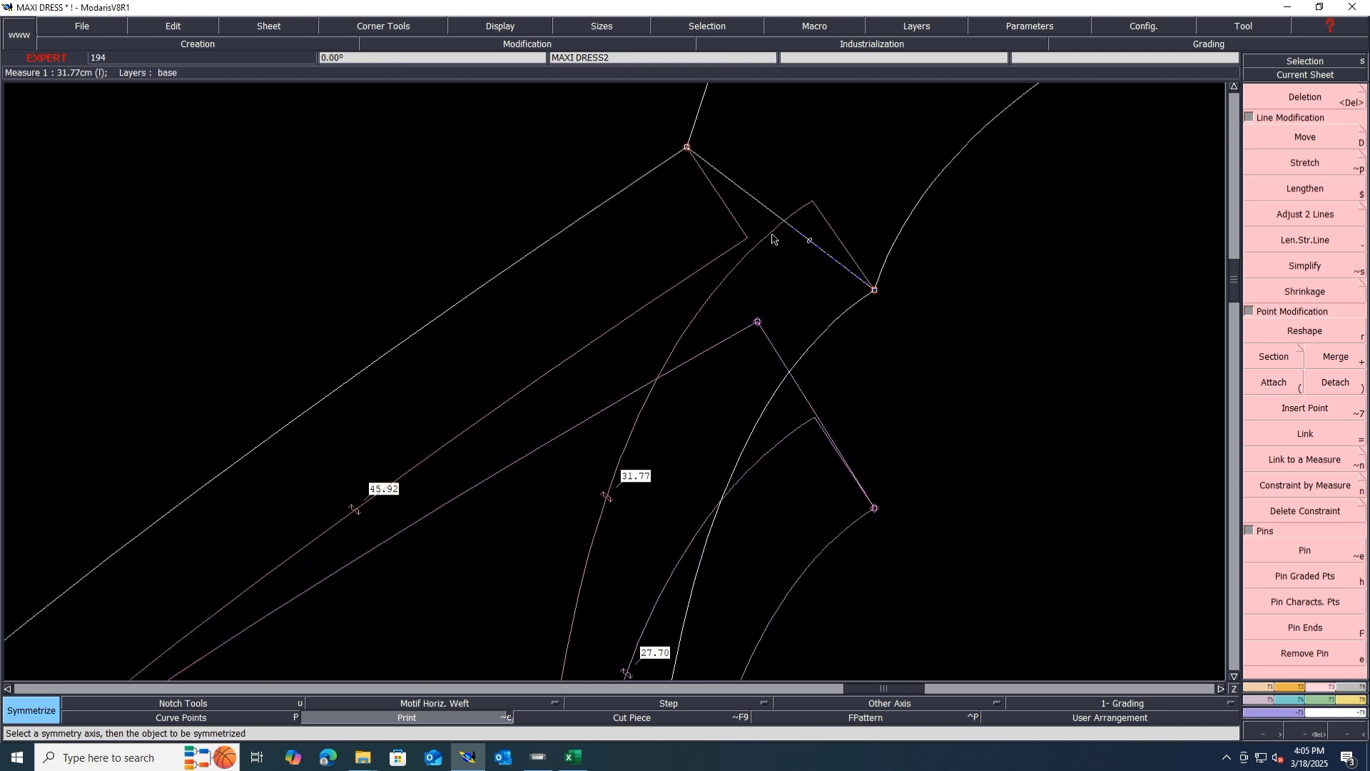
scroll(771, 232, "down", 1)
scroll(779, 227, "up", 1)
key("ctrl+z")
key("ctrl+z")
key("ctrl+z")
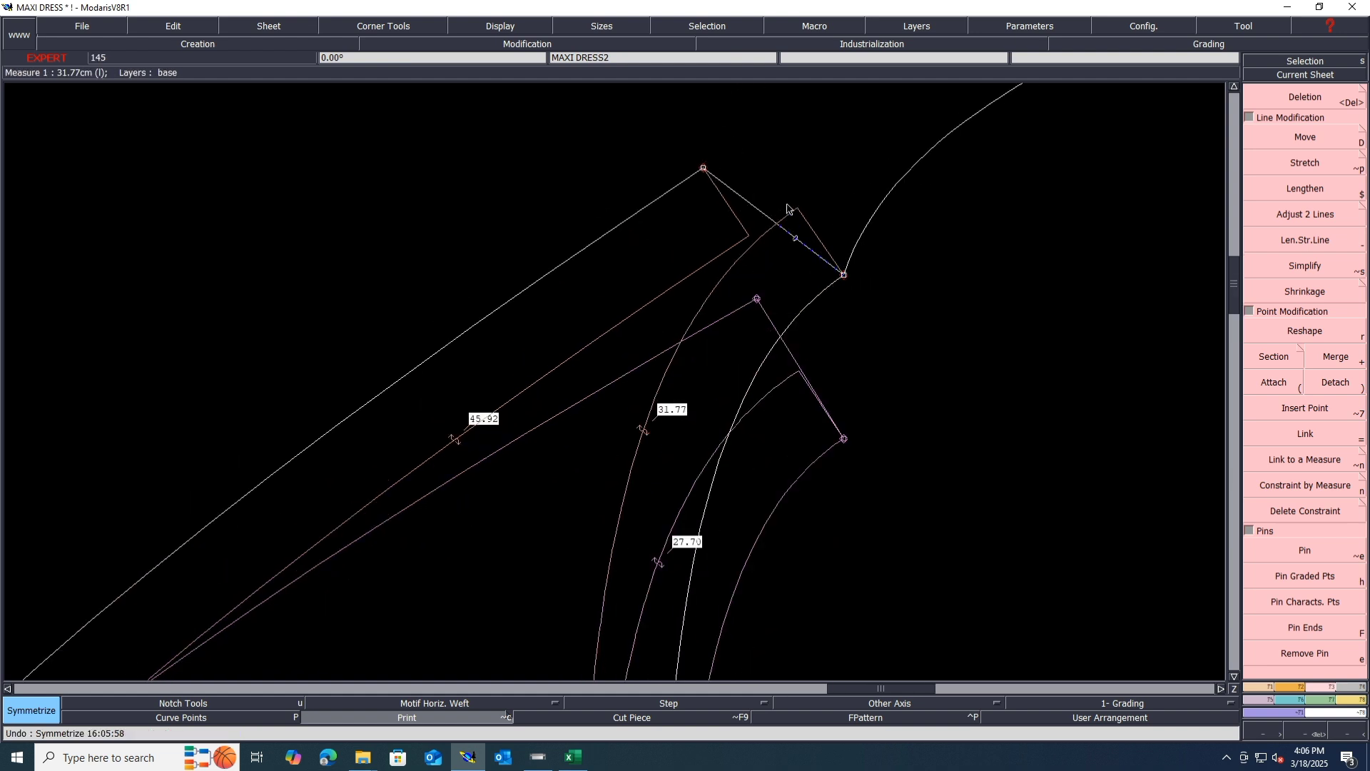
scroll(742, 181, "down", 1)
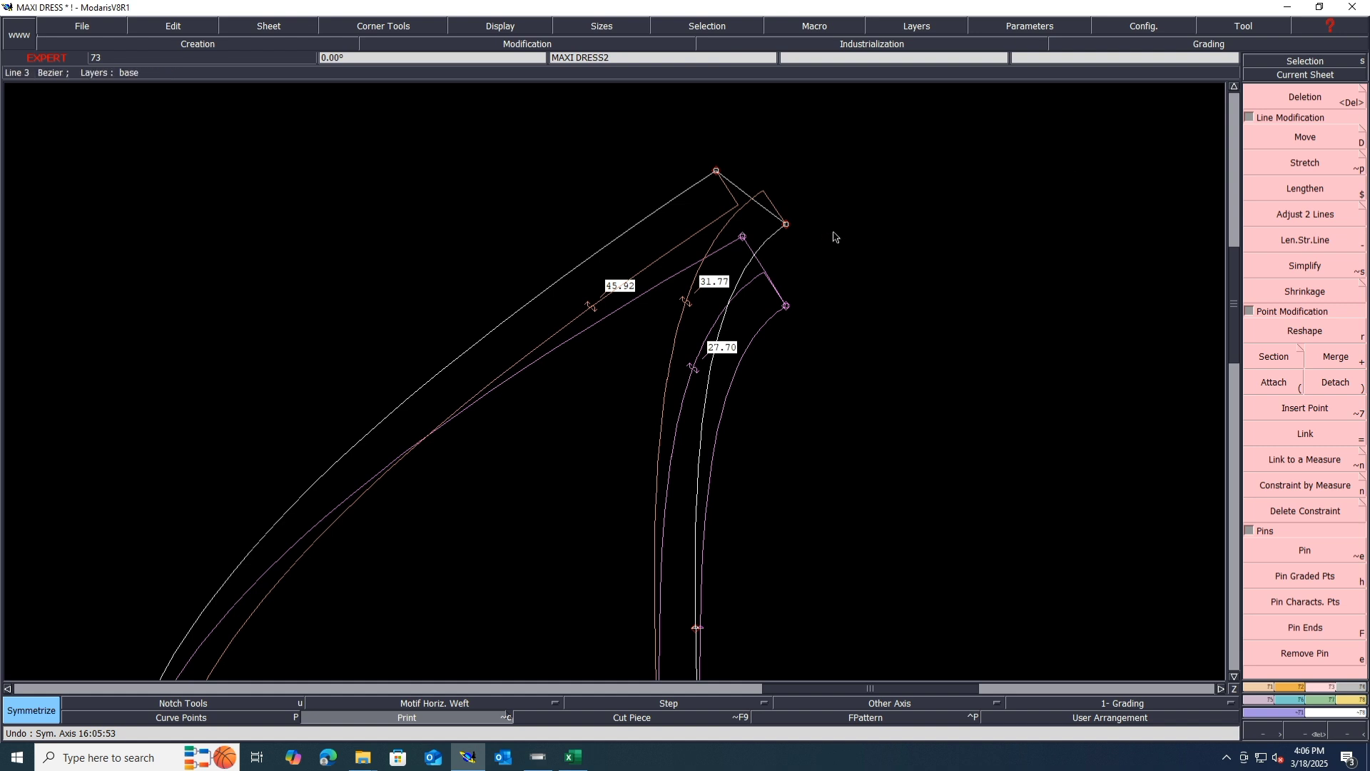
Display the curve handles and flatten the upper part of the sleeve's notched seam by reshaping its upper handle
left_click(490, 27)
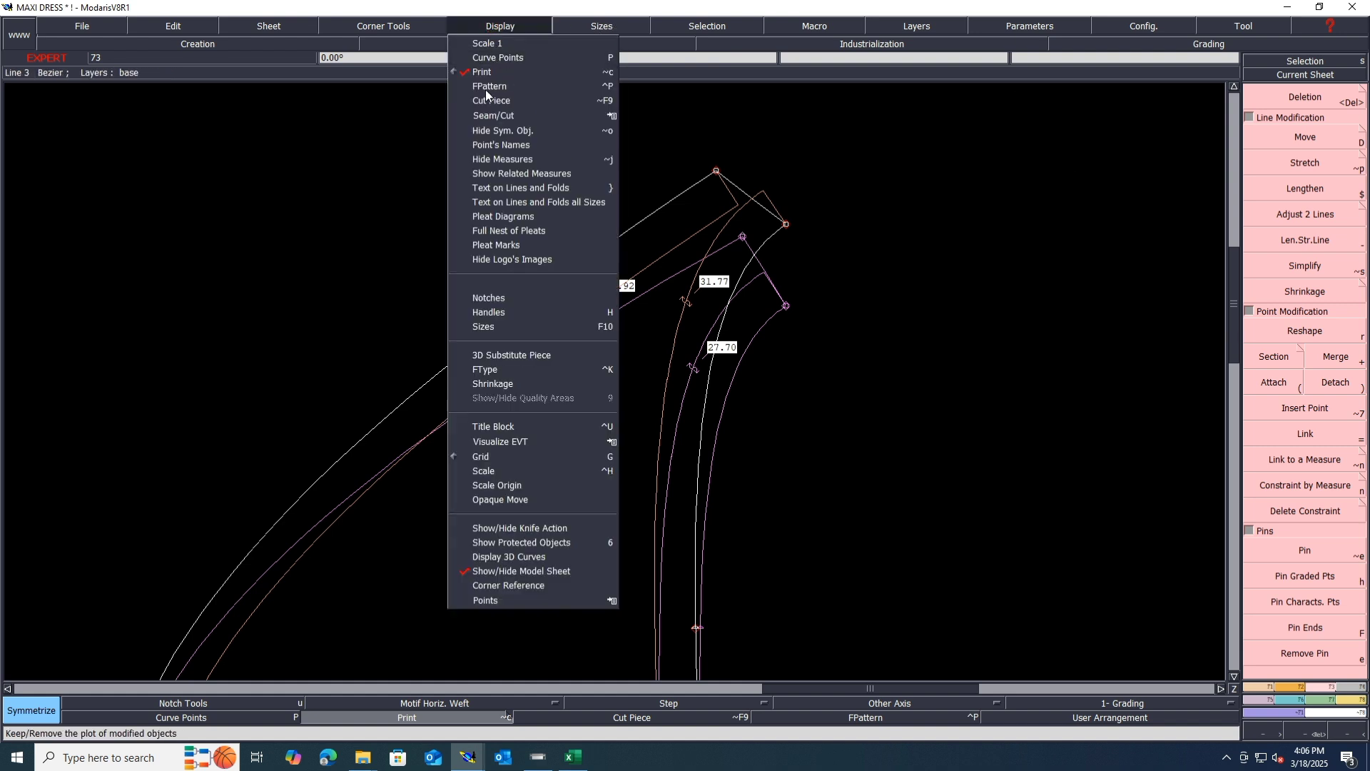
left_click(492, 312)
scroll(613, 174, "down", 1)
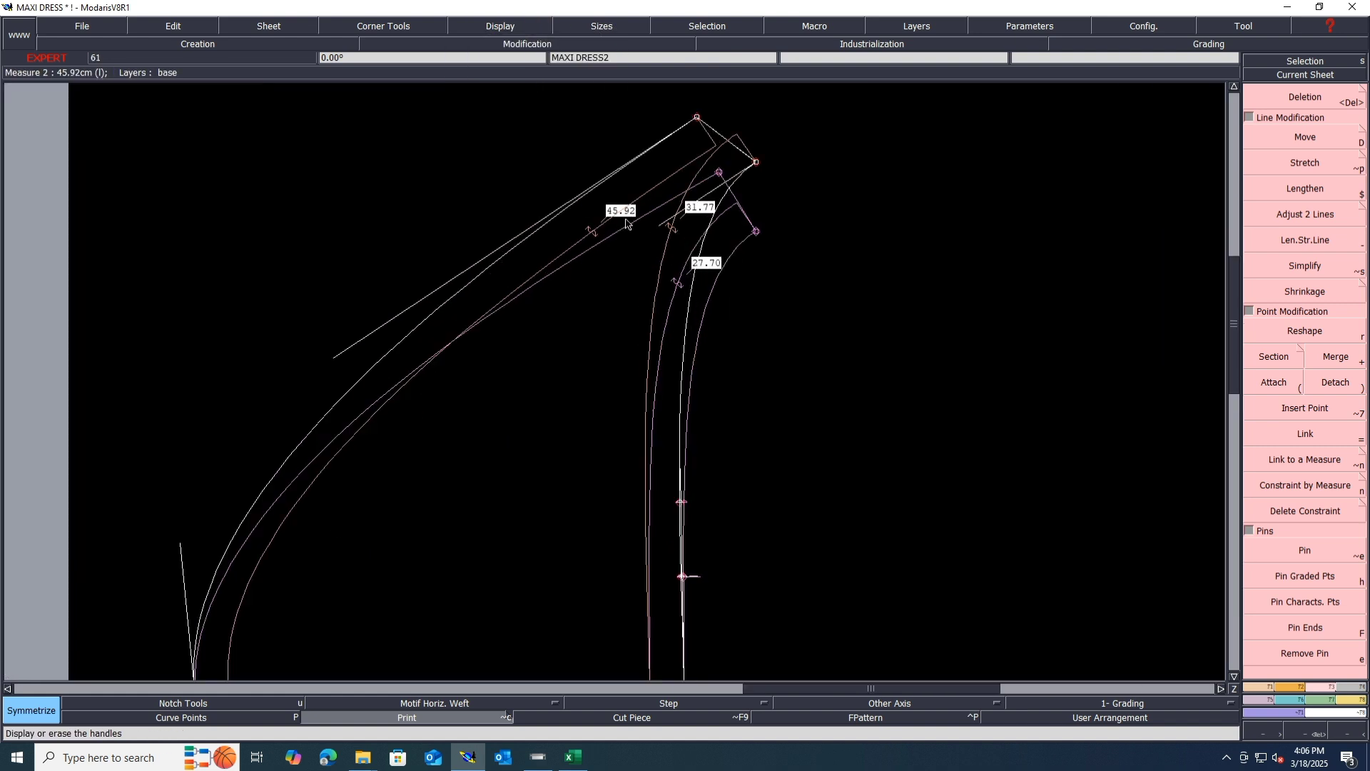
left_click(1290, 329)
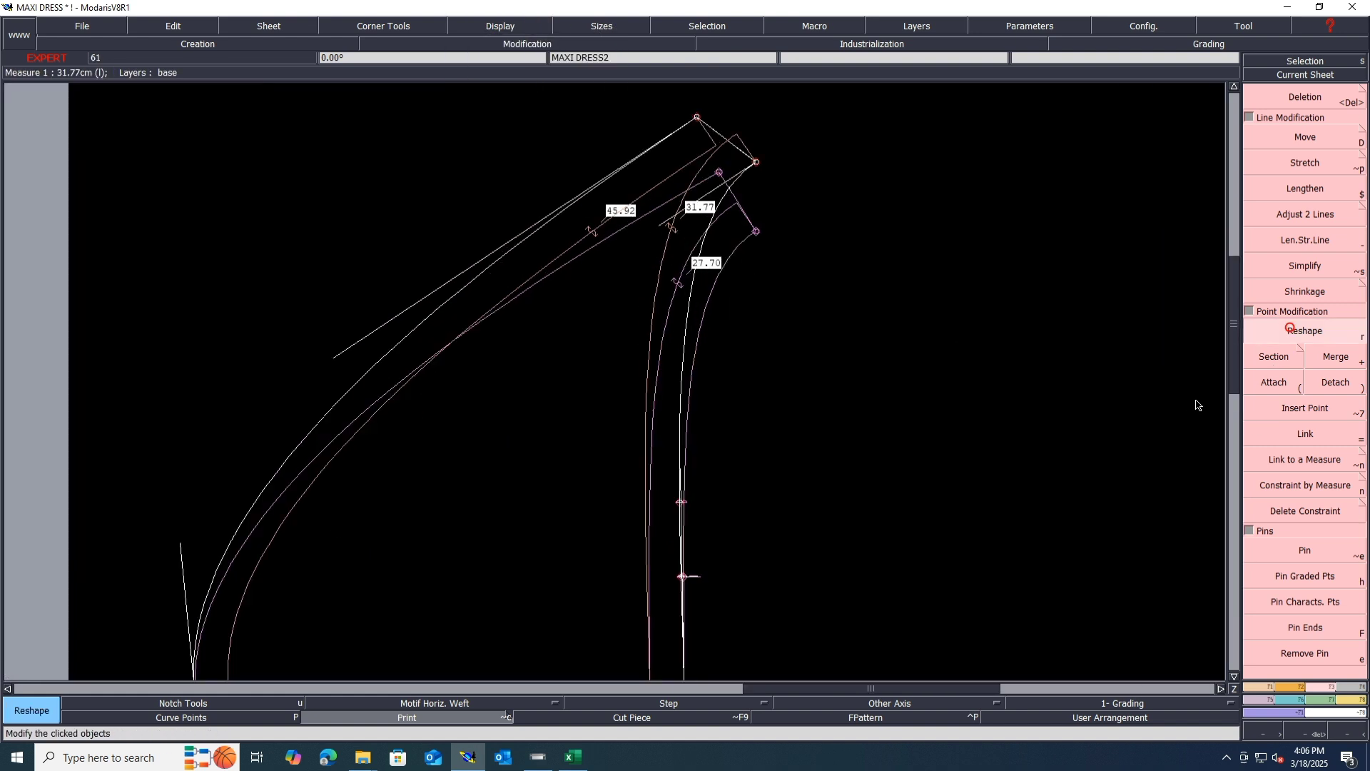
left_click(663, 225)
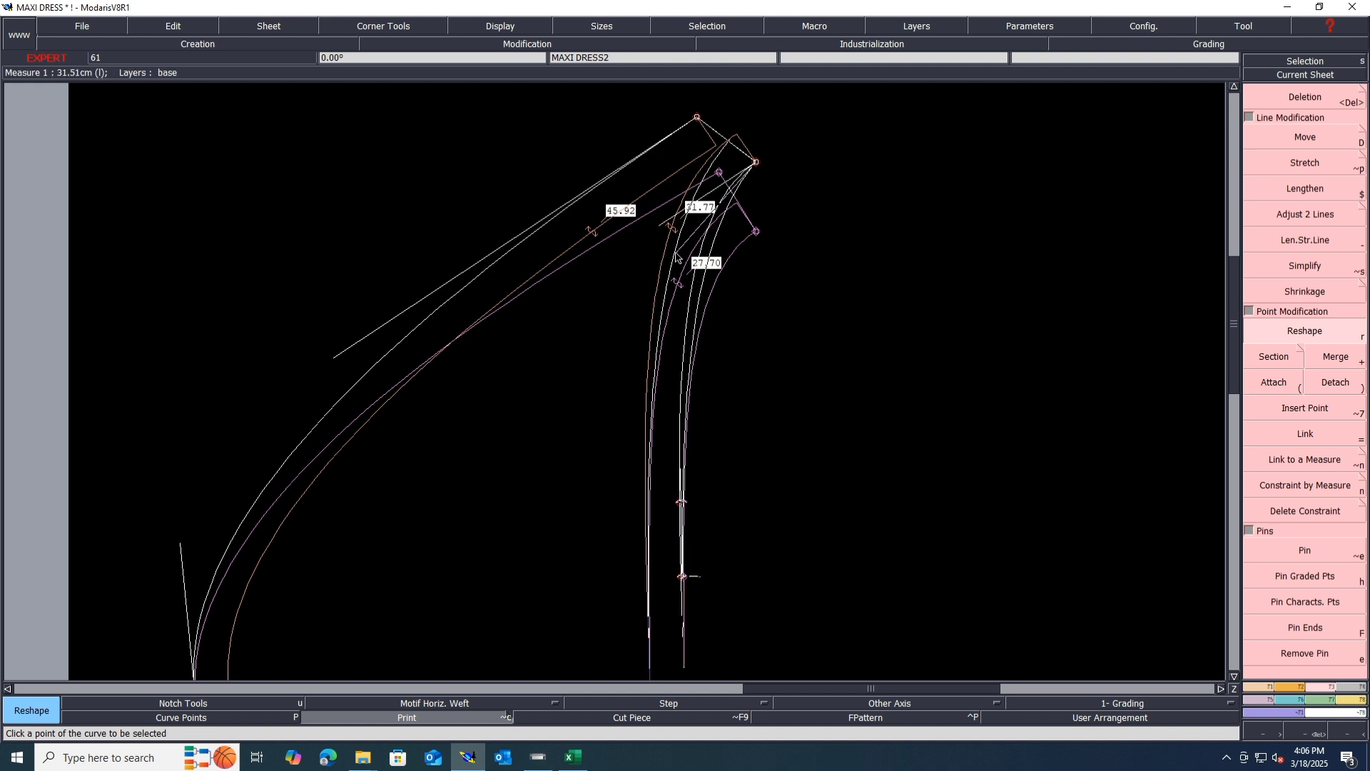
left_click(683, 269)
left_click(698, 269)
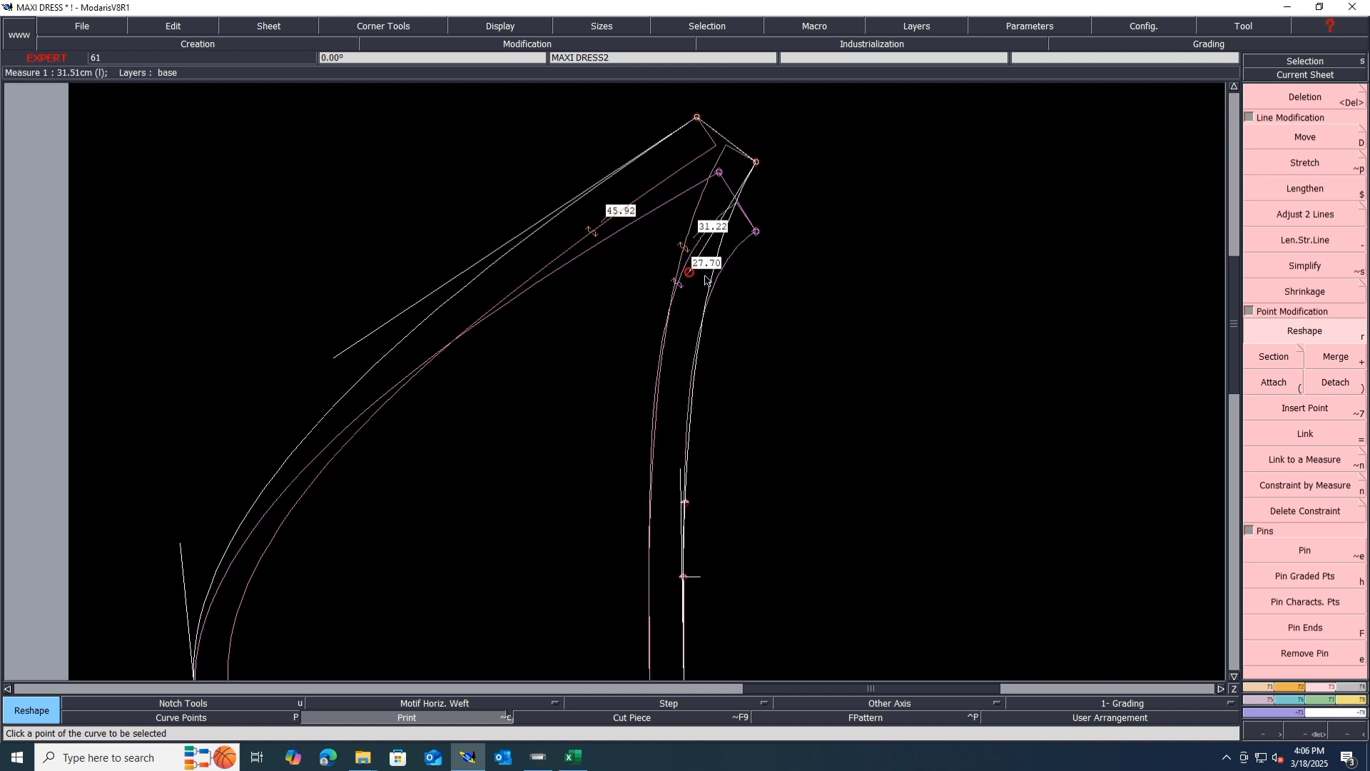
scroll(718, 207, "down", 2)
scroll(720, 370, "up", 2)
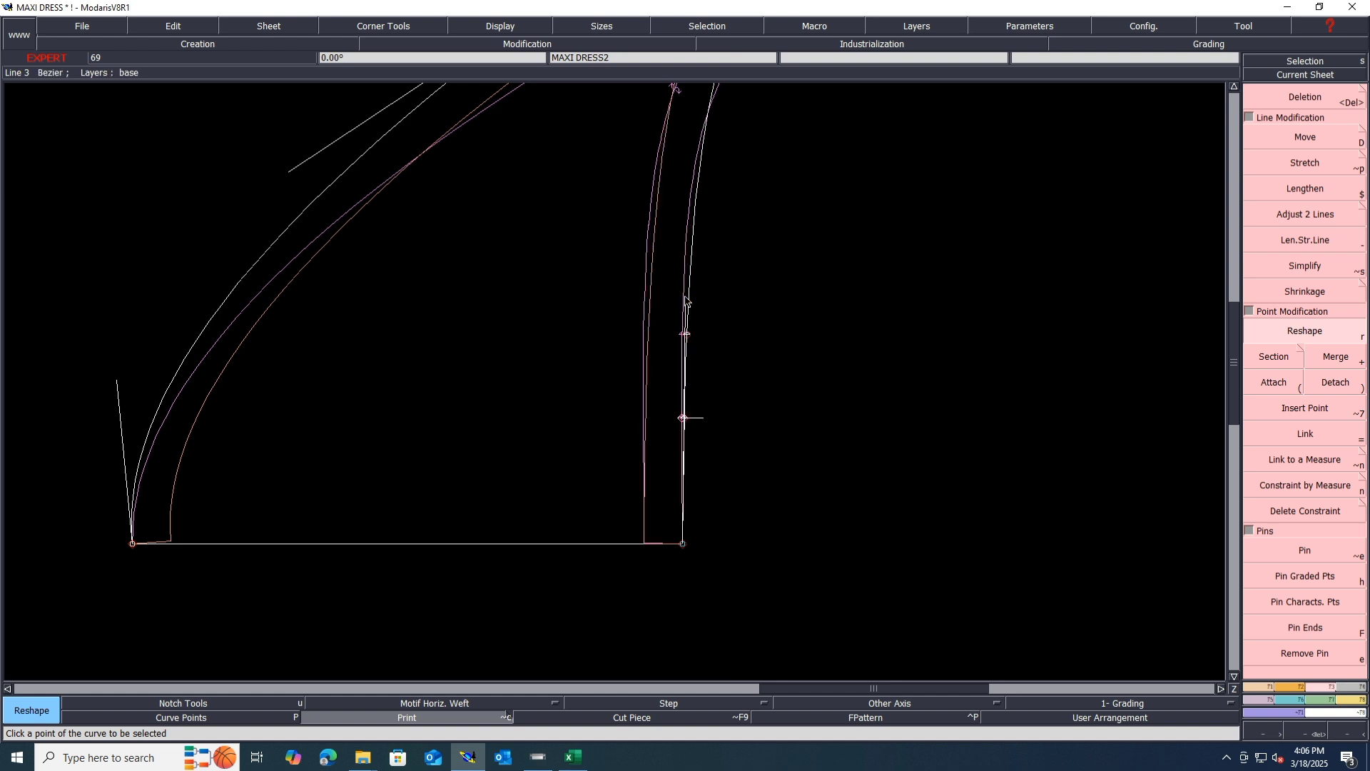
Reshape the sleeve's long outer curve so its lower handle stands vertical above the bottom corner, and slightly adjust its upper handle
scroll(721, 328, "down", 2)
scroll(777, 216, "up", 1)
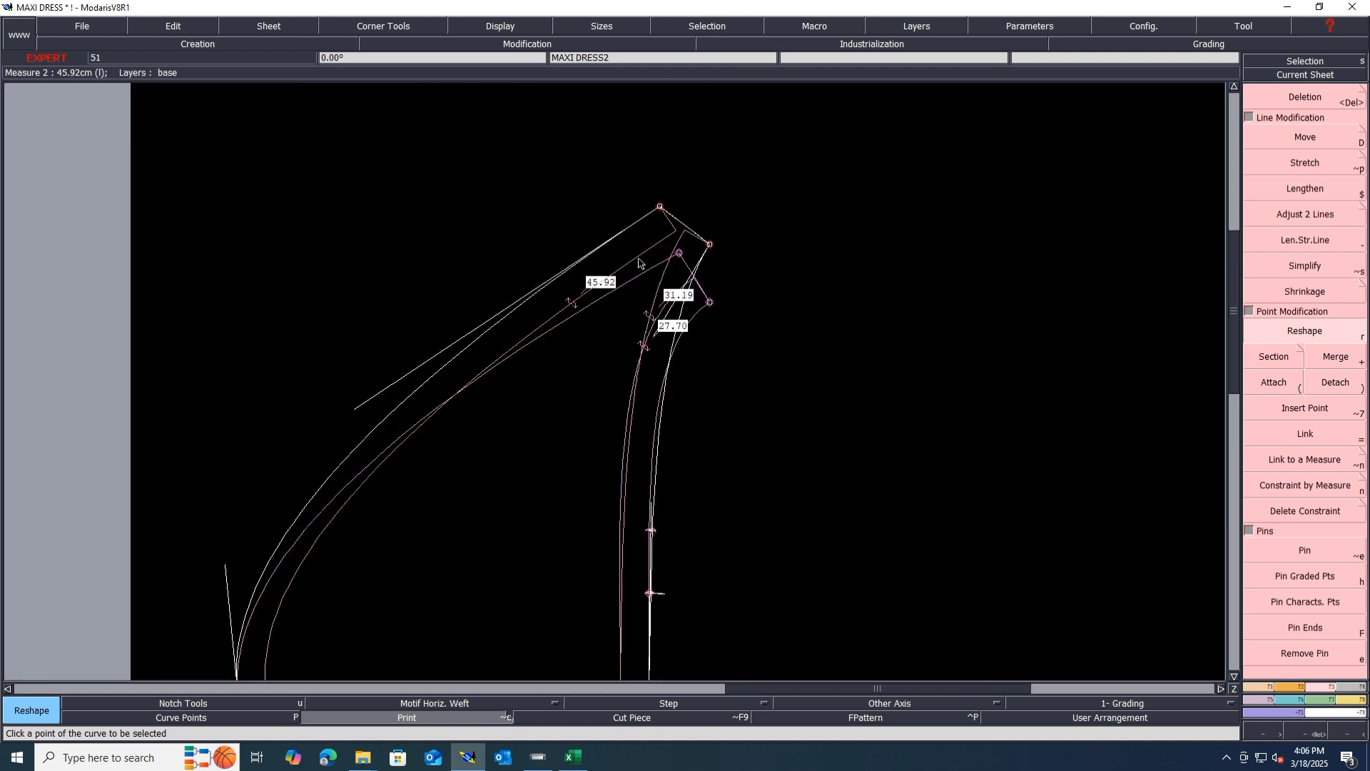
scroll(367, 364, "down", 2)
scroll(361, 490, "up", 1)
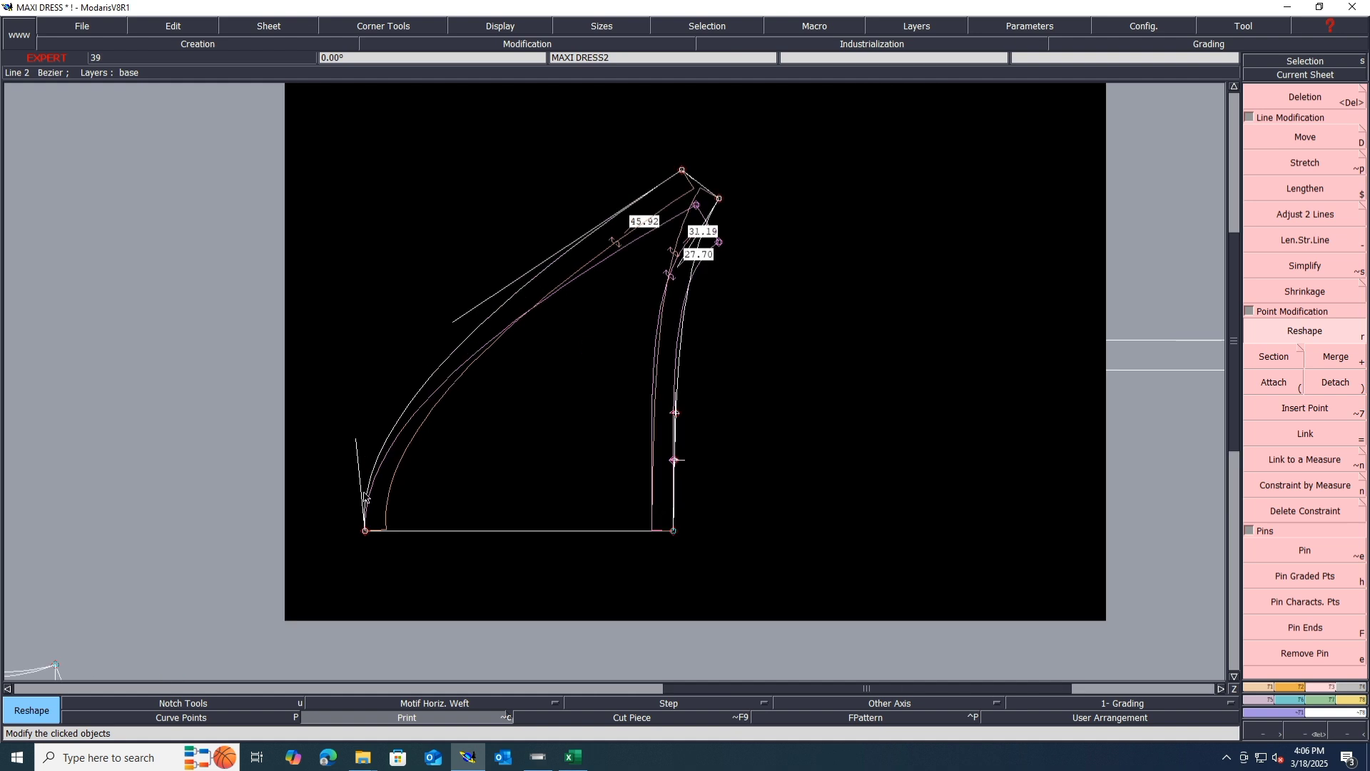
scroll(349, 532, "up", 3)
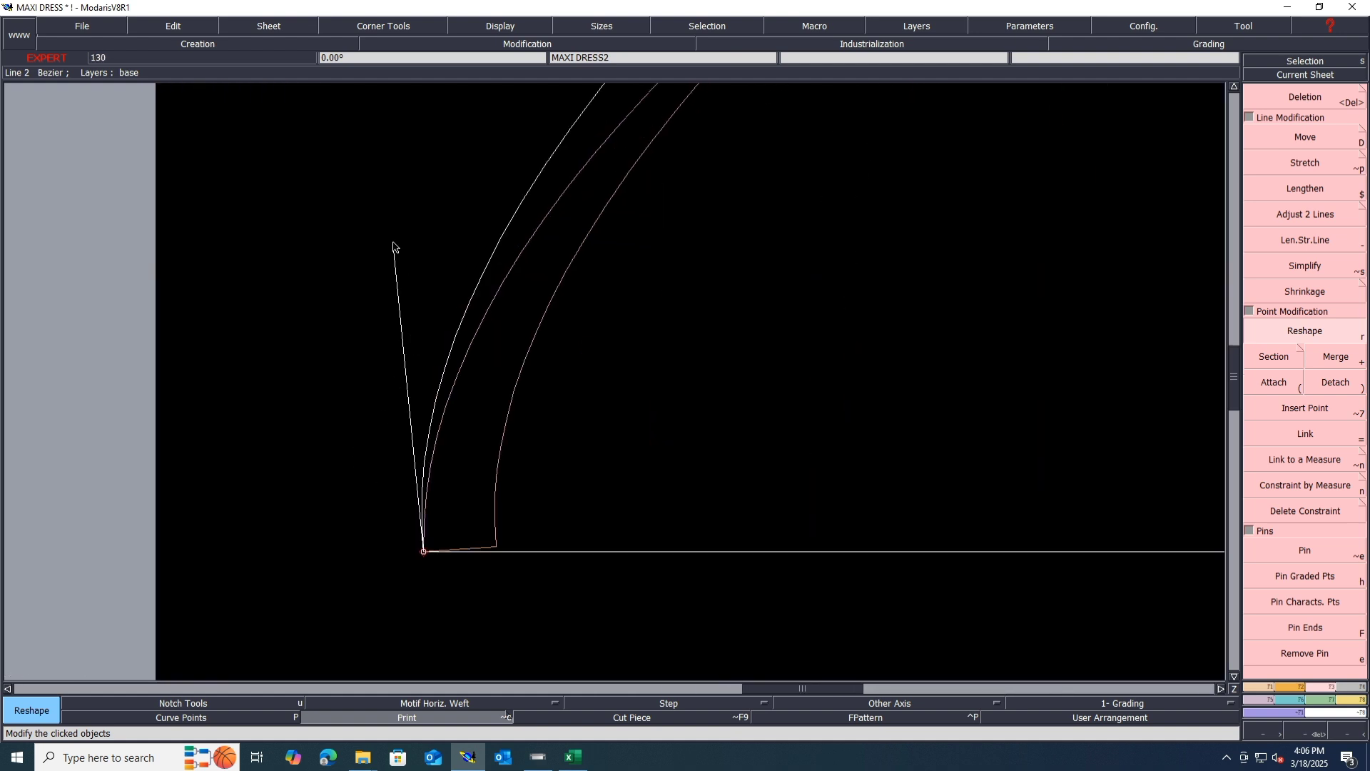
left_click(424, 232)
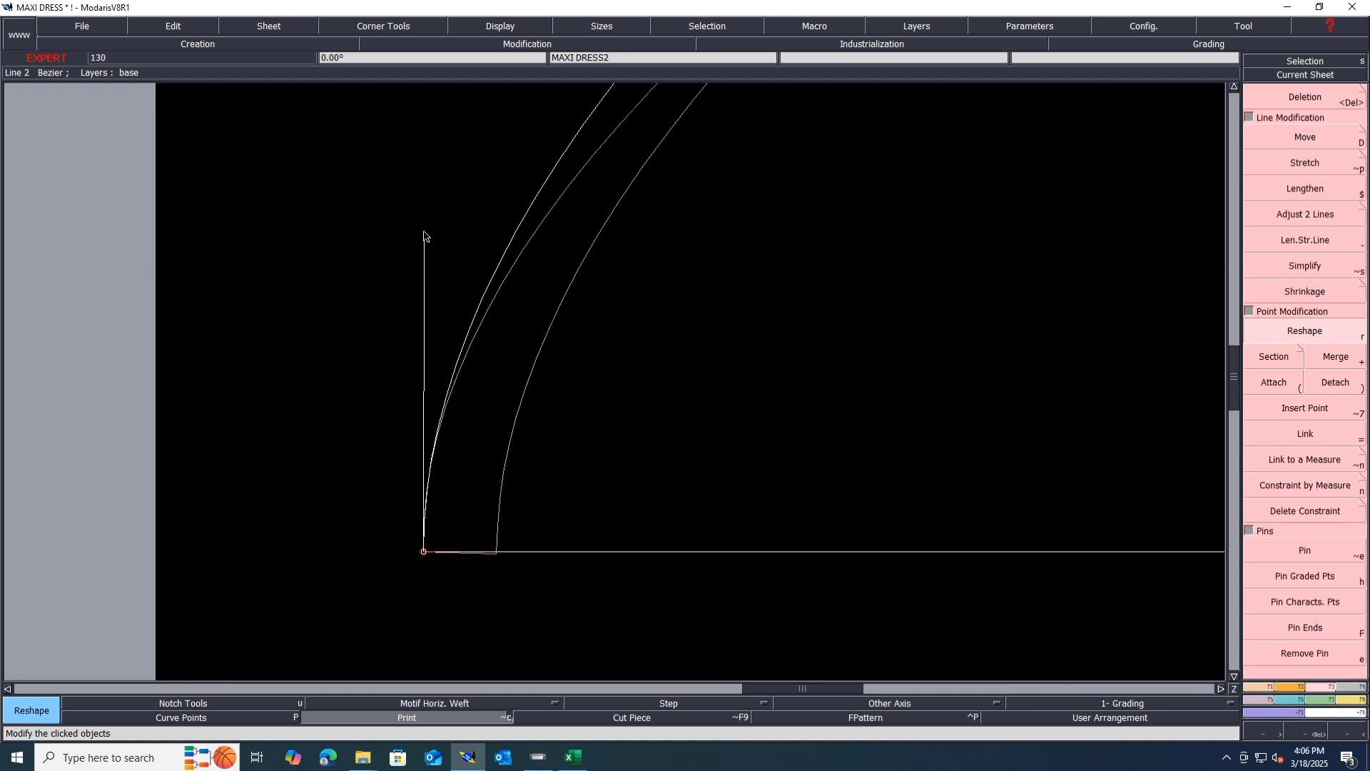
scroll(355, 451, "down", 3)
scroll(483, 285, "up", 1)
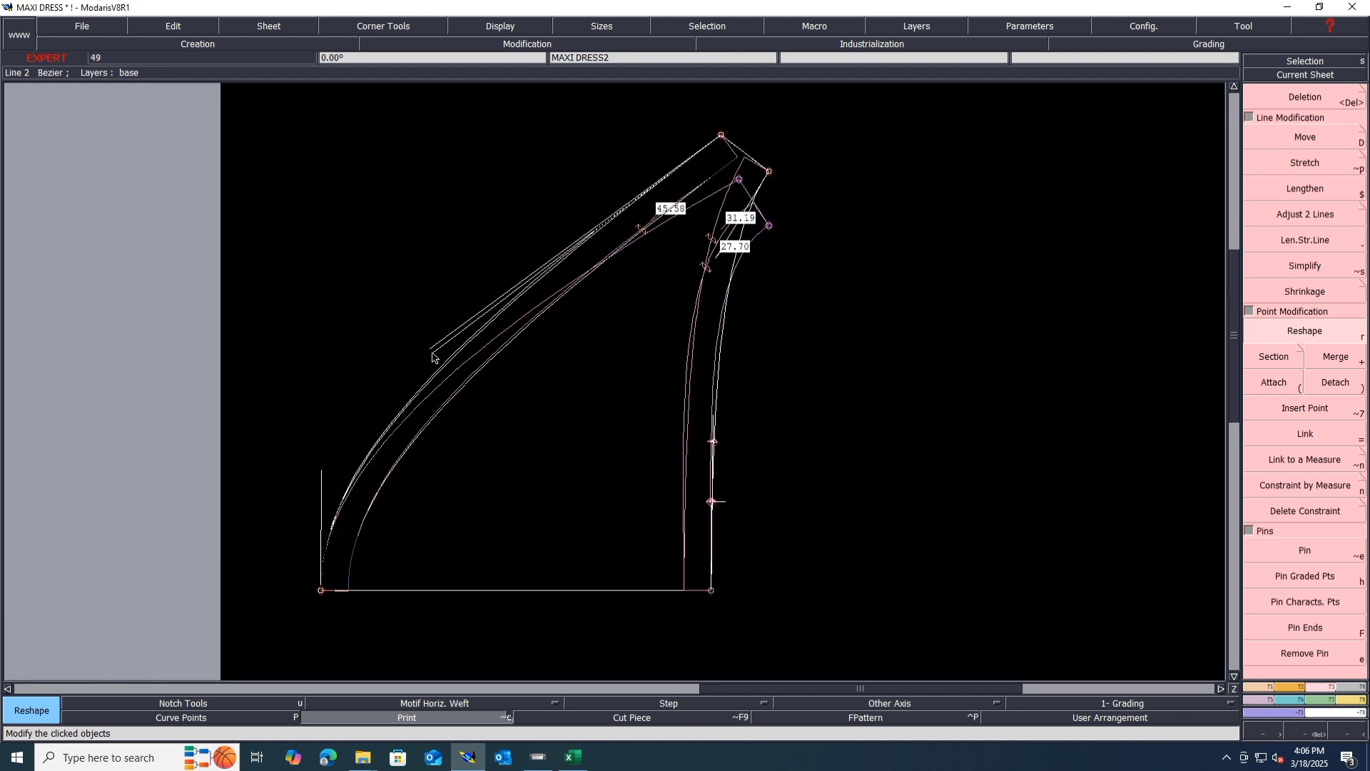
left_click(431, 351)
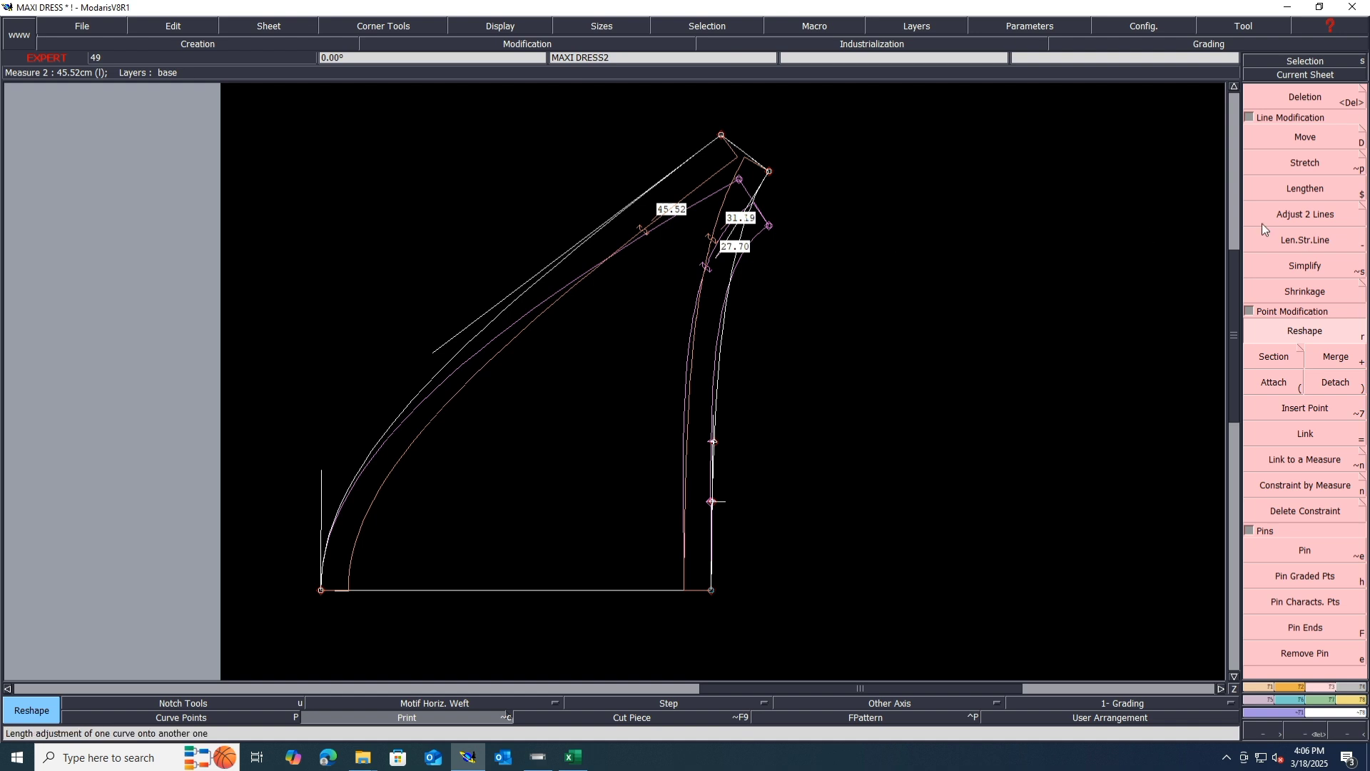
Move both end points of the sleeve's short upper edge together about 1 cm straight upward
left_click(1305, 138)
left_click_drag(819, 109, 648, 200)
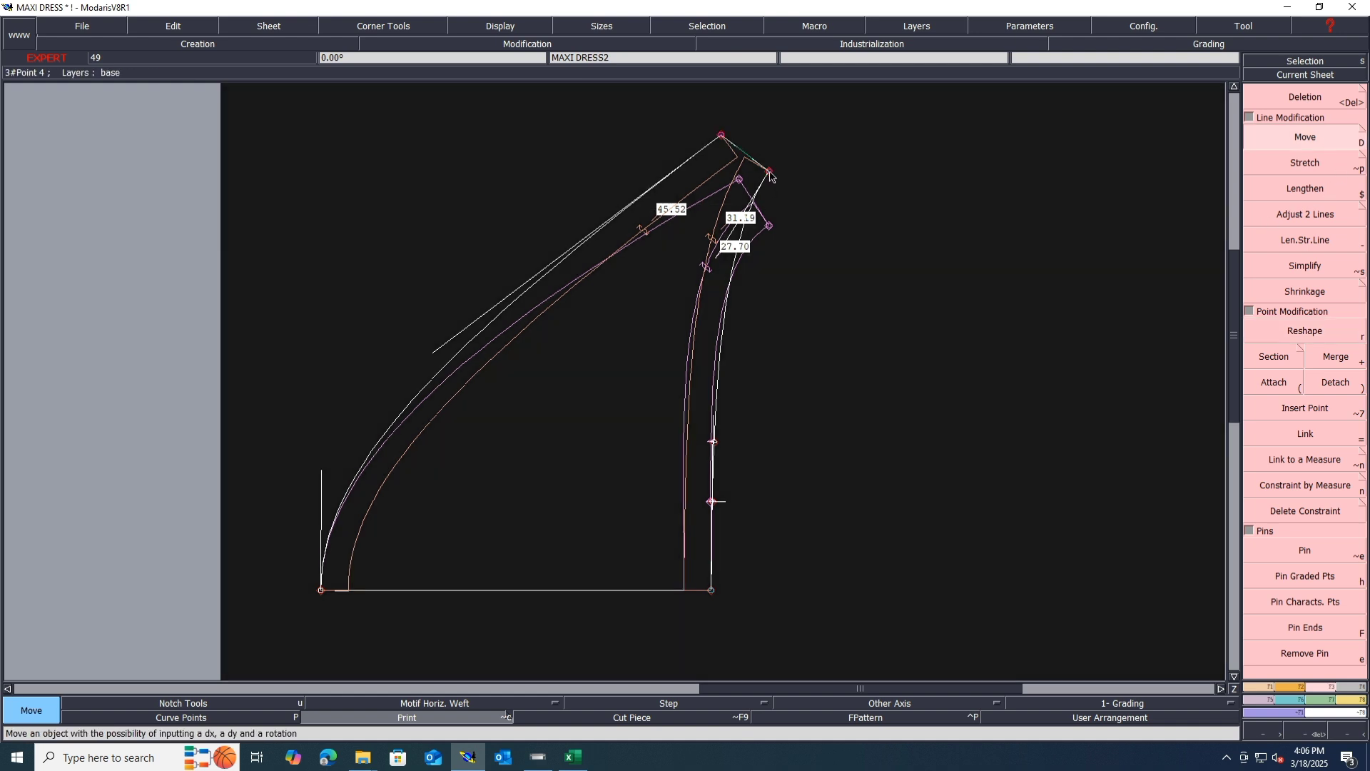
left_click_drag(771, 176, 772, 172)
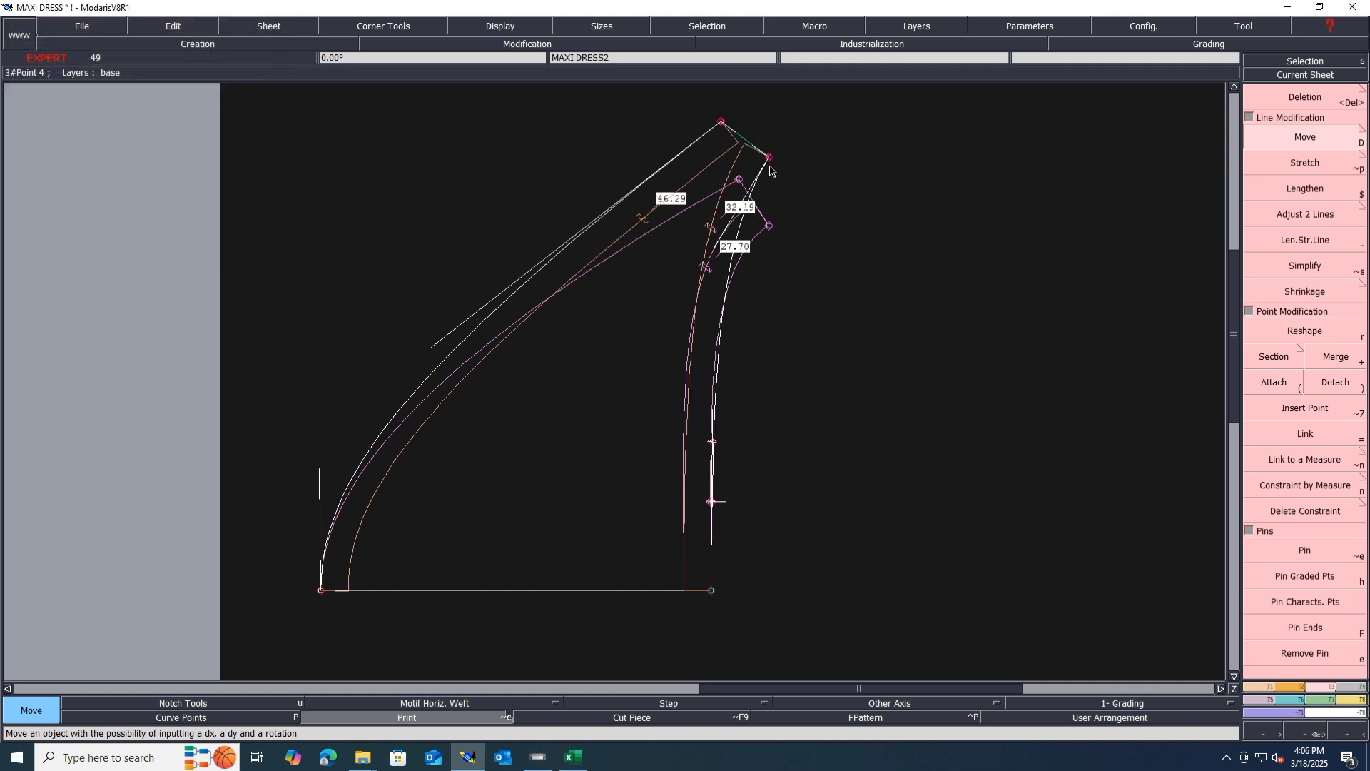
left_click(798, 180)
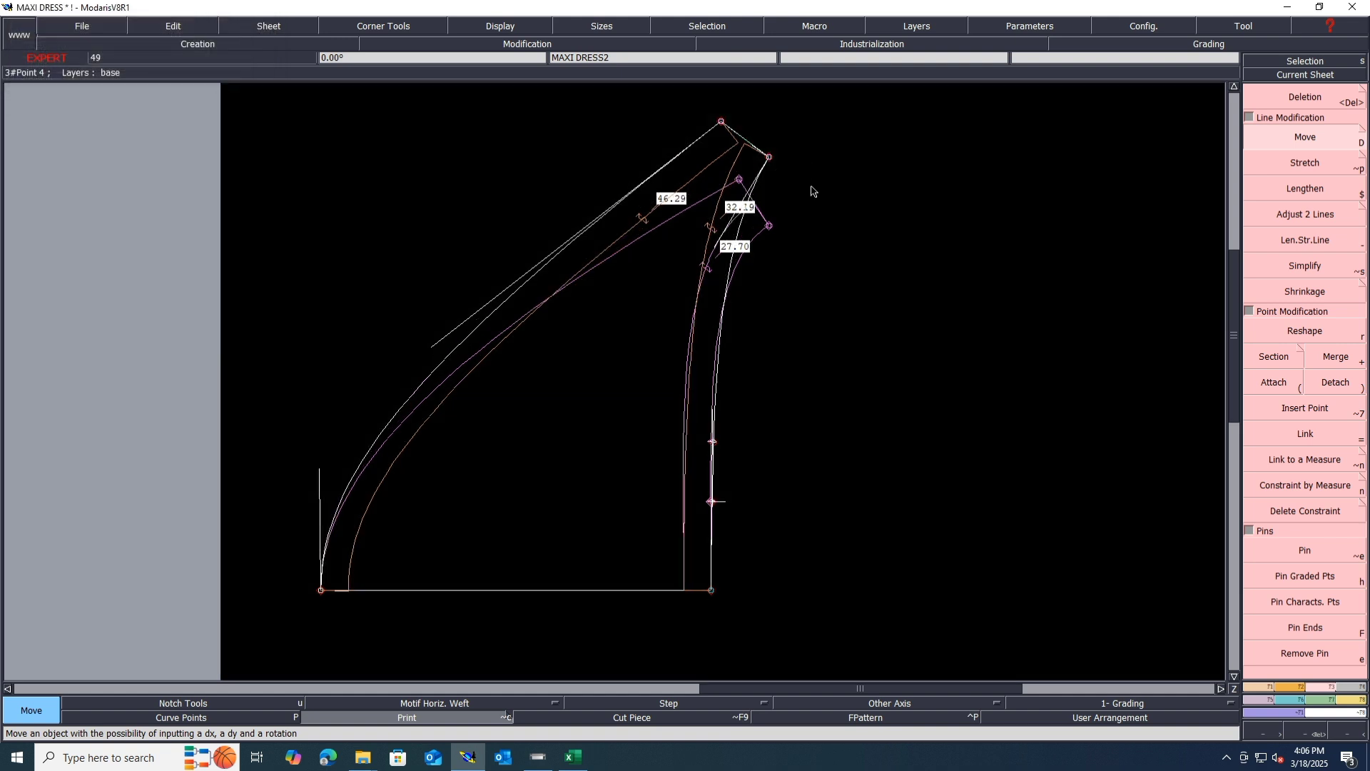
Reshape the lower handle of the sleeve's notched seam, extending it upward and aligning it vertically to smooth the curve
scroll(811, 187, "up", 1)
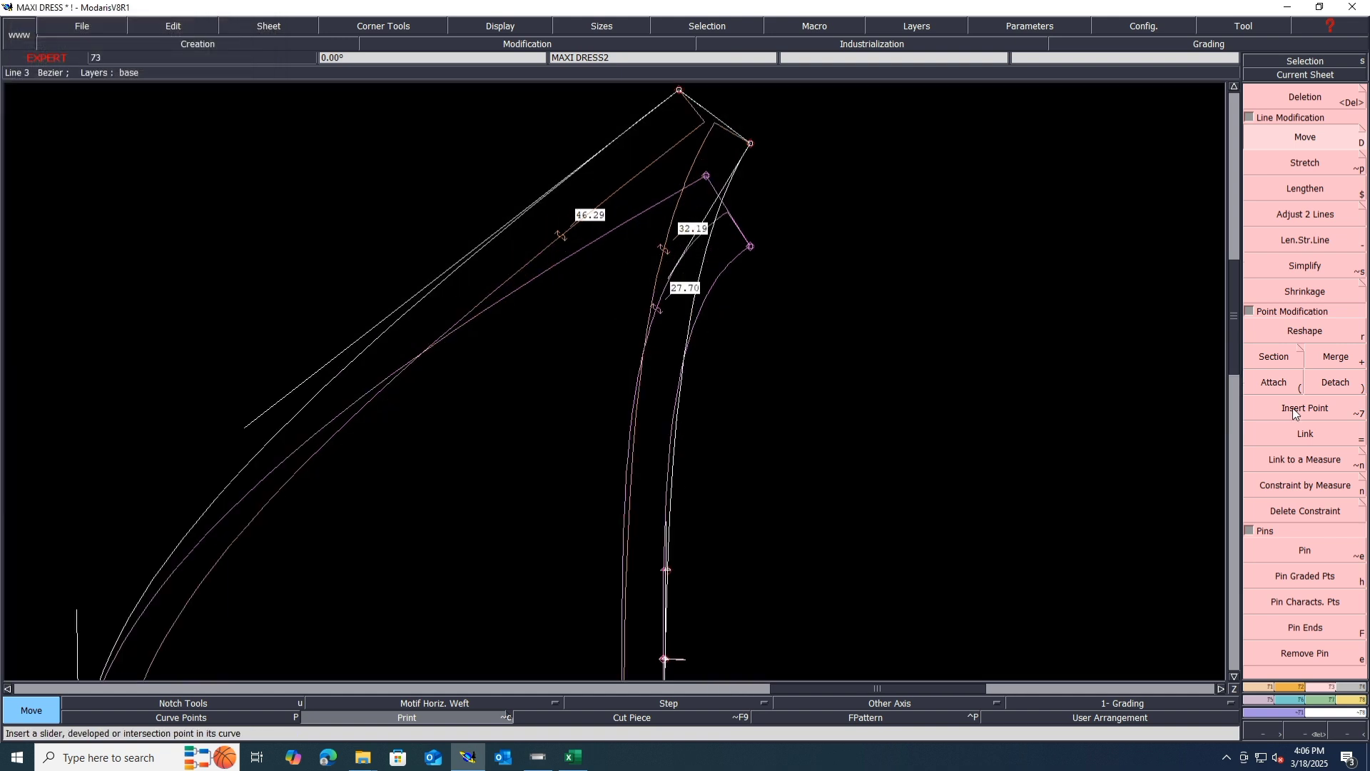
left_click(1299, 333)
left_click(664, 528)
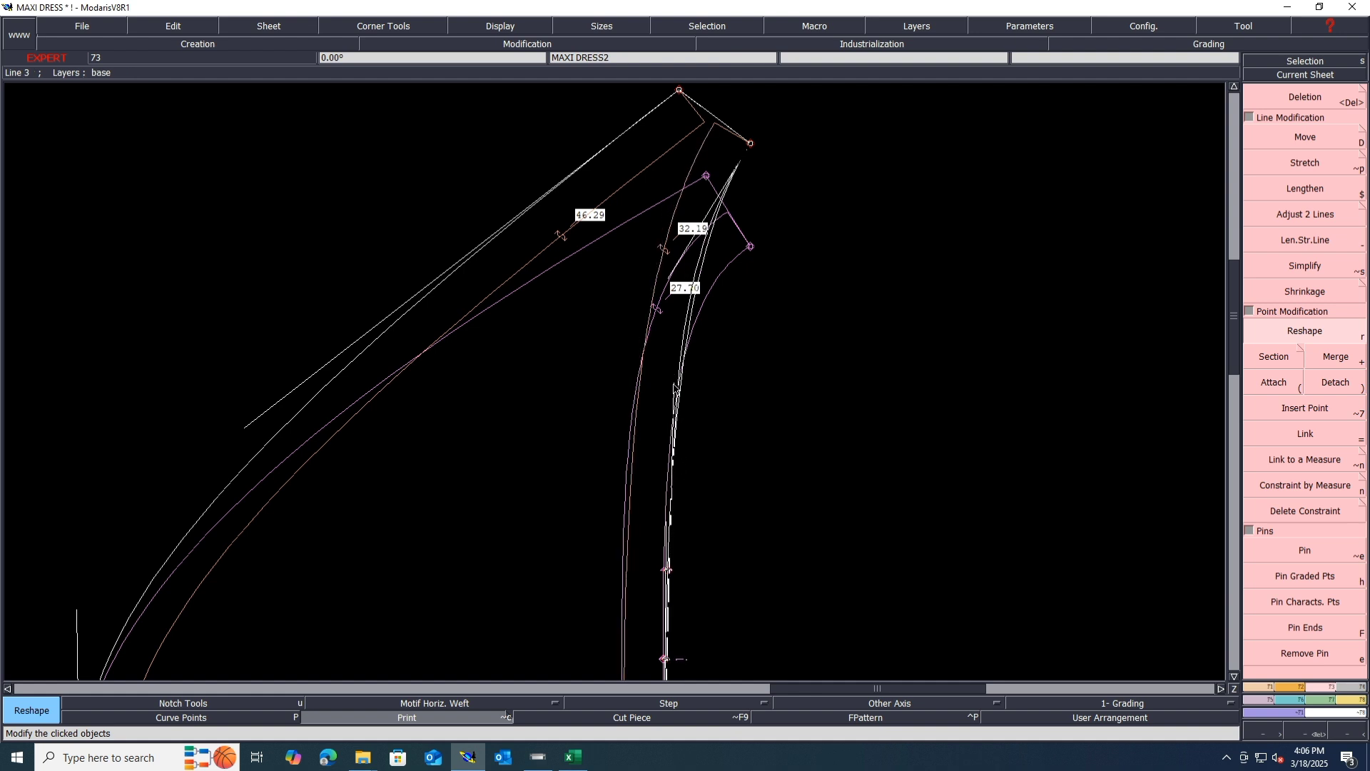
left_click(666, 397)
scroll(667, 398, "down", 5)
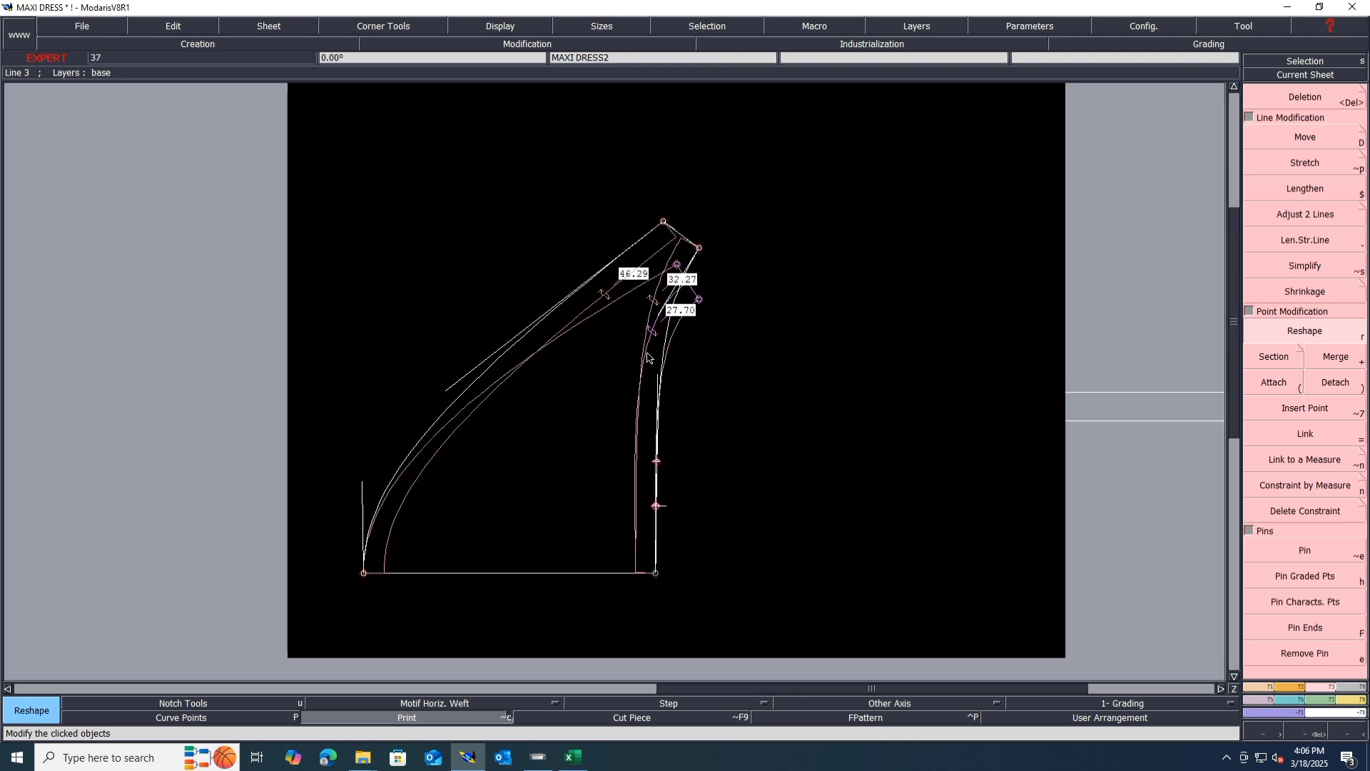
scroll(643, 556, "up", 3)
scroll(657, 607, "down", 5)
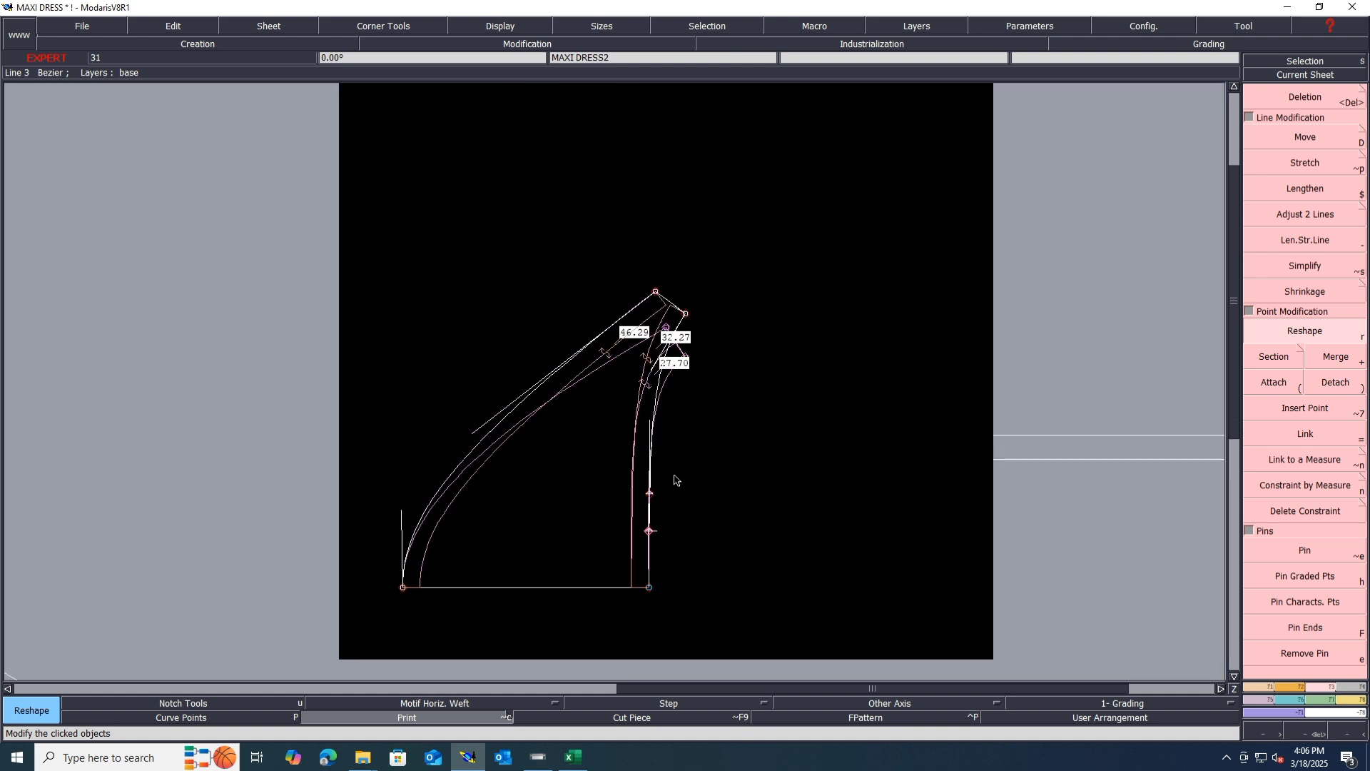
scroll(673, 480, "up", 6)
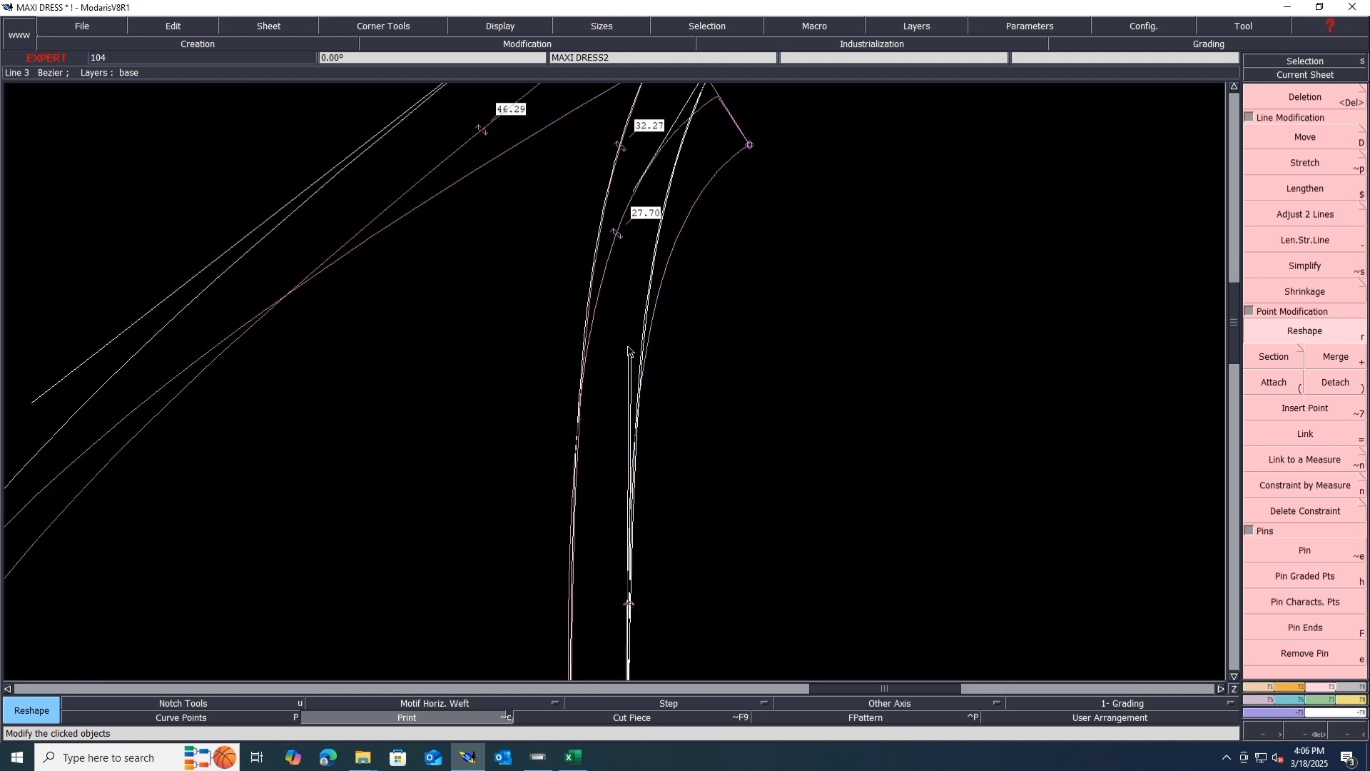
scroll(654, 550, "down", 2)
scroll(679, 314, "down", 1)
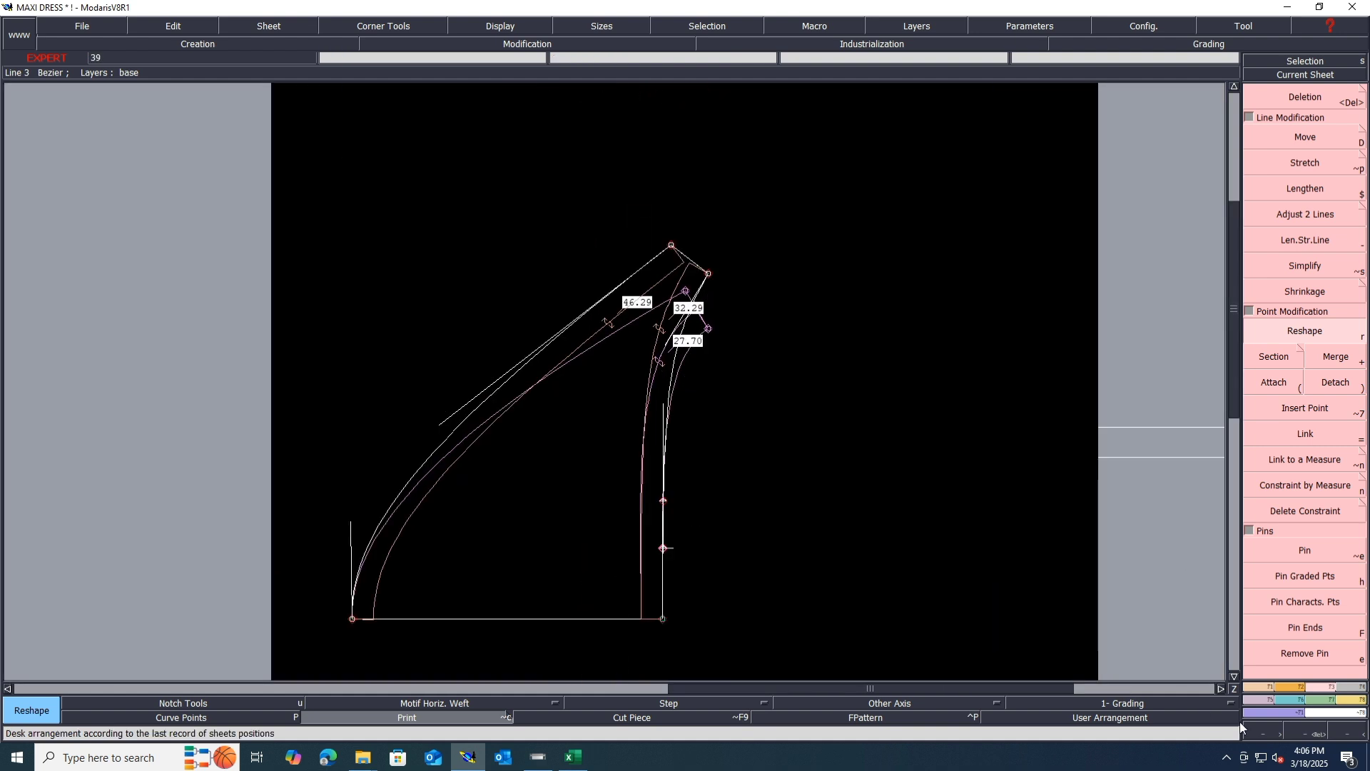
Try symmetrizing the reshaped notched seam about a new axis on the sleeve's short upper edge, and undo the symmetry
key("x")
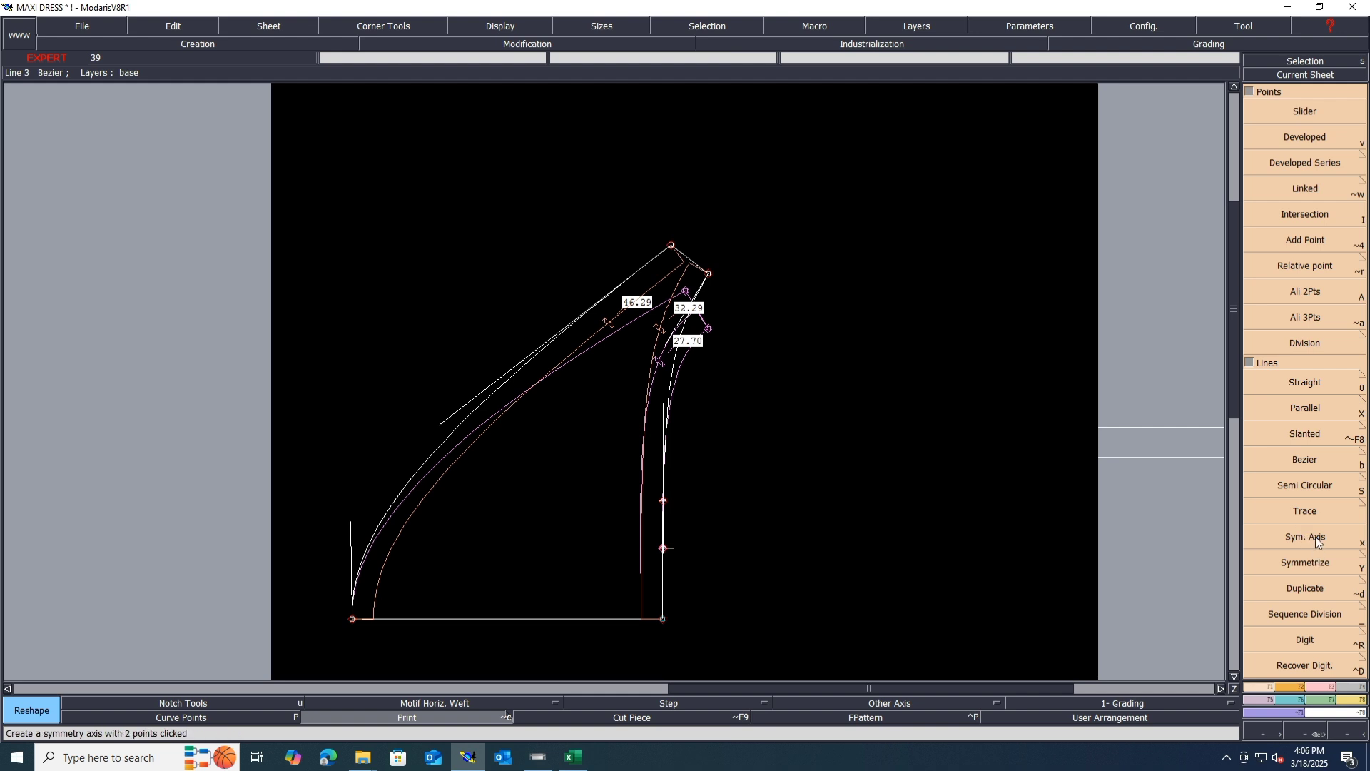
left_click(1305, 538)
left_click(708, 275)
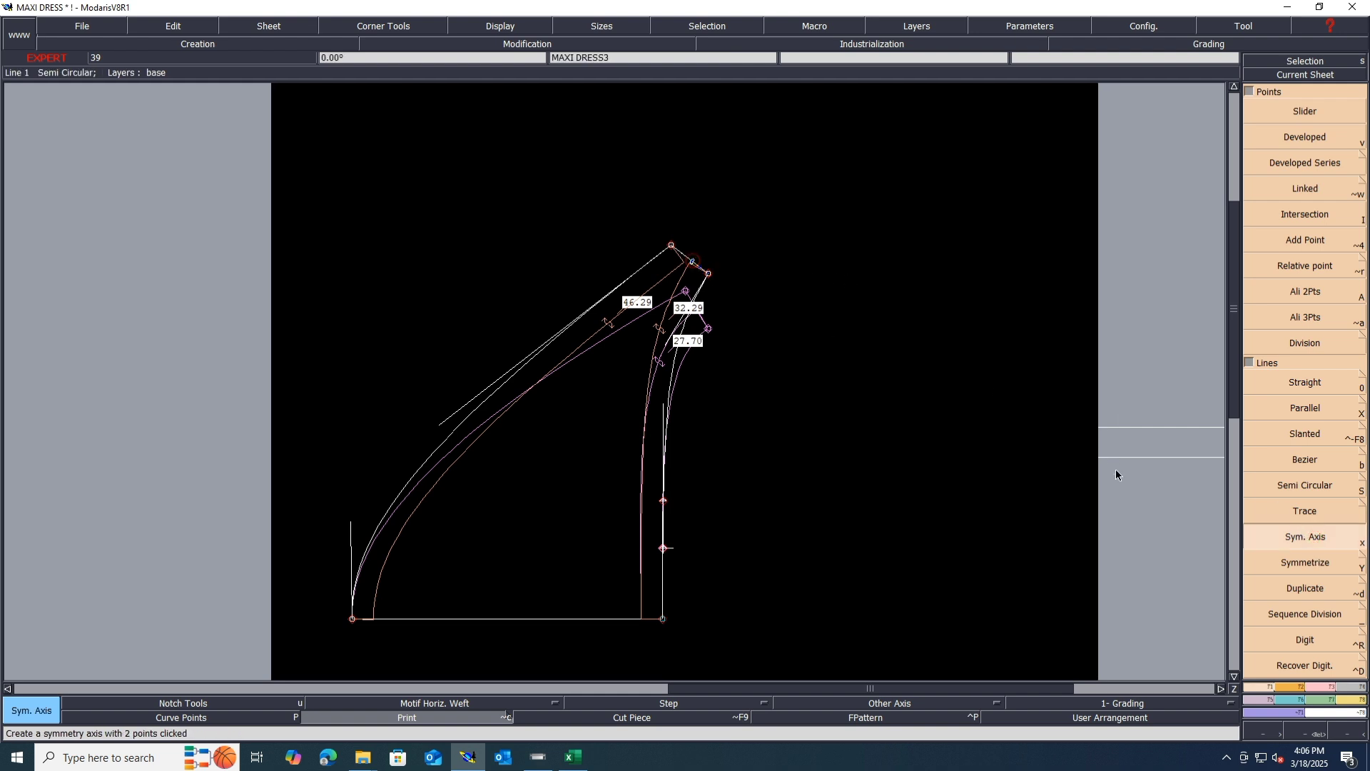
key("y")
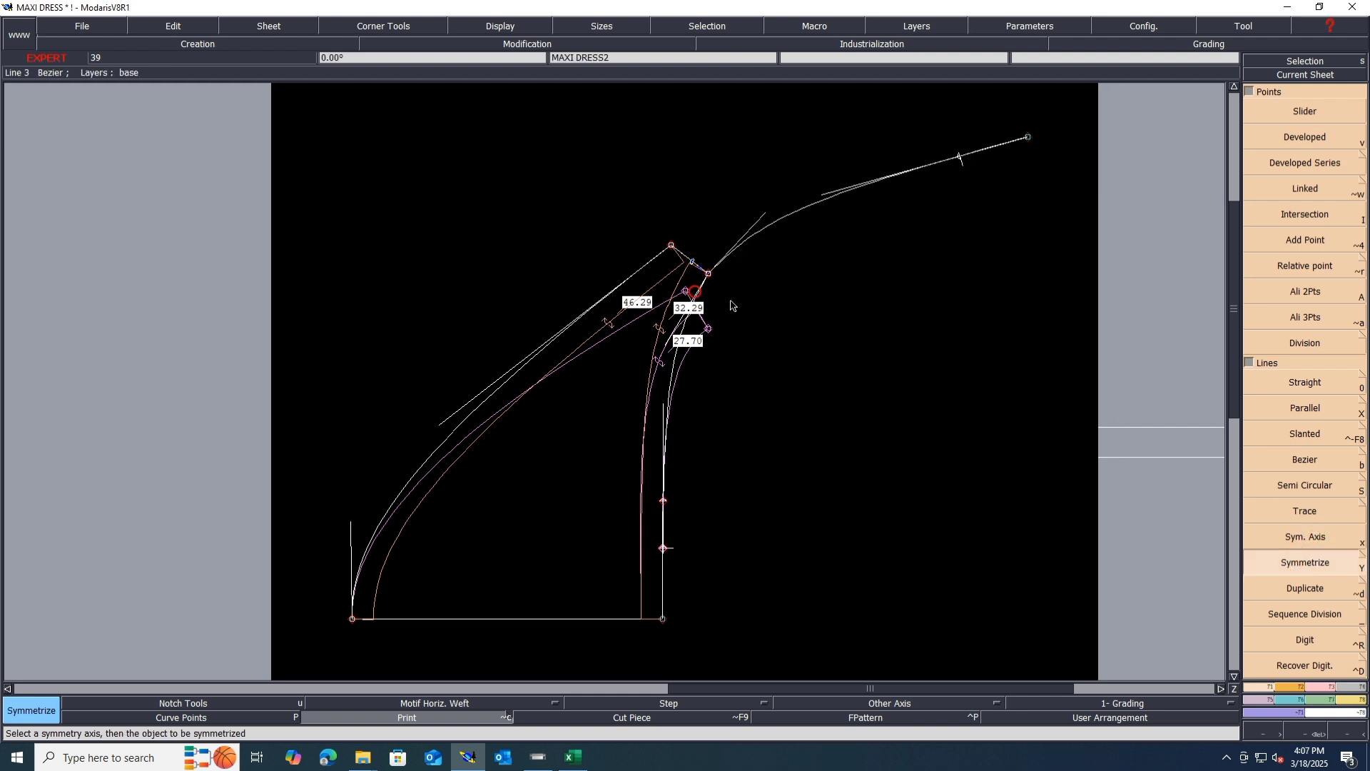
scroll(739, 277, "up", 2)
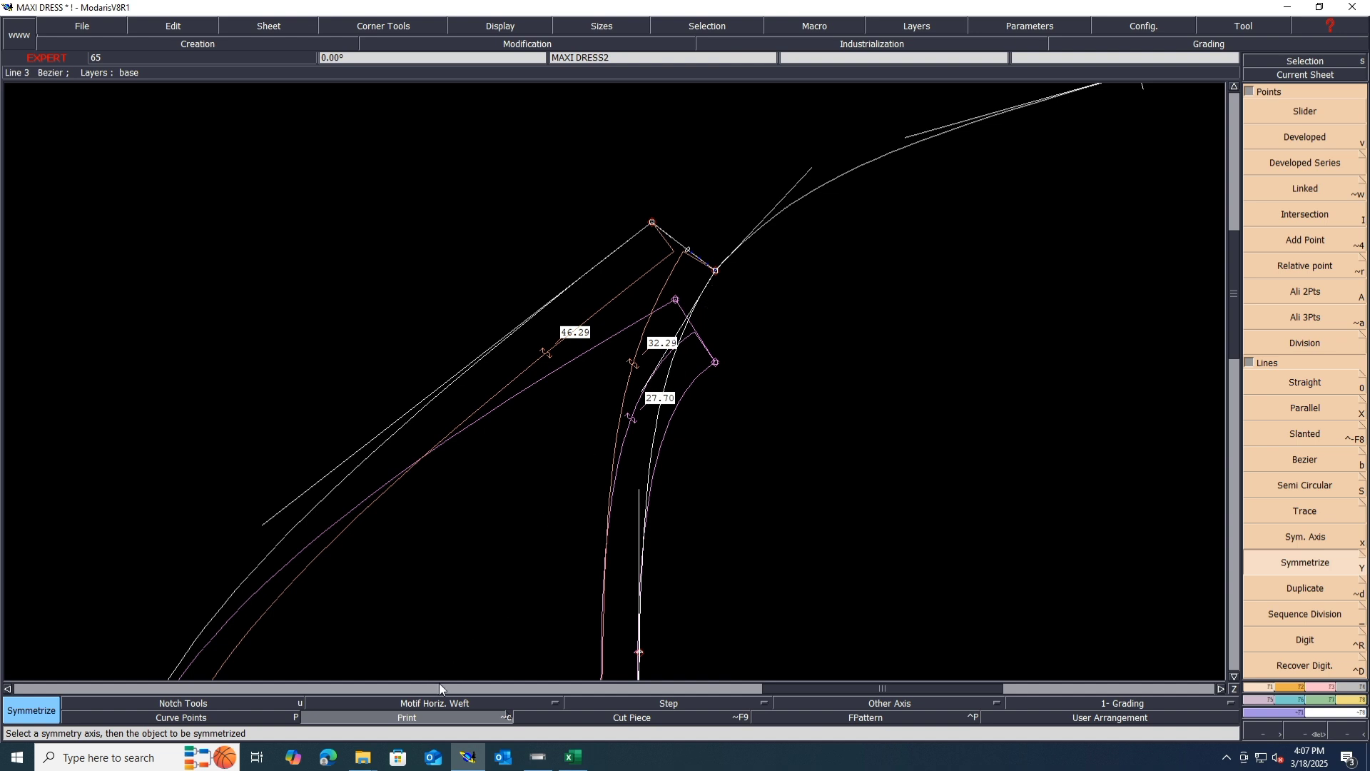
key("ctrl+z")
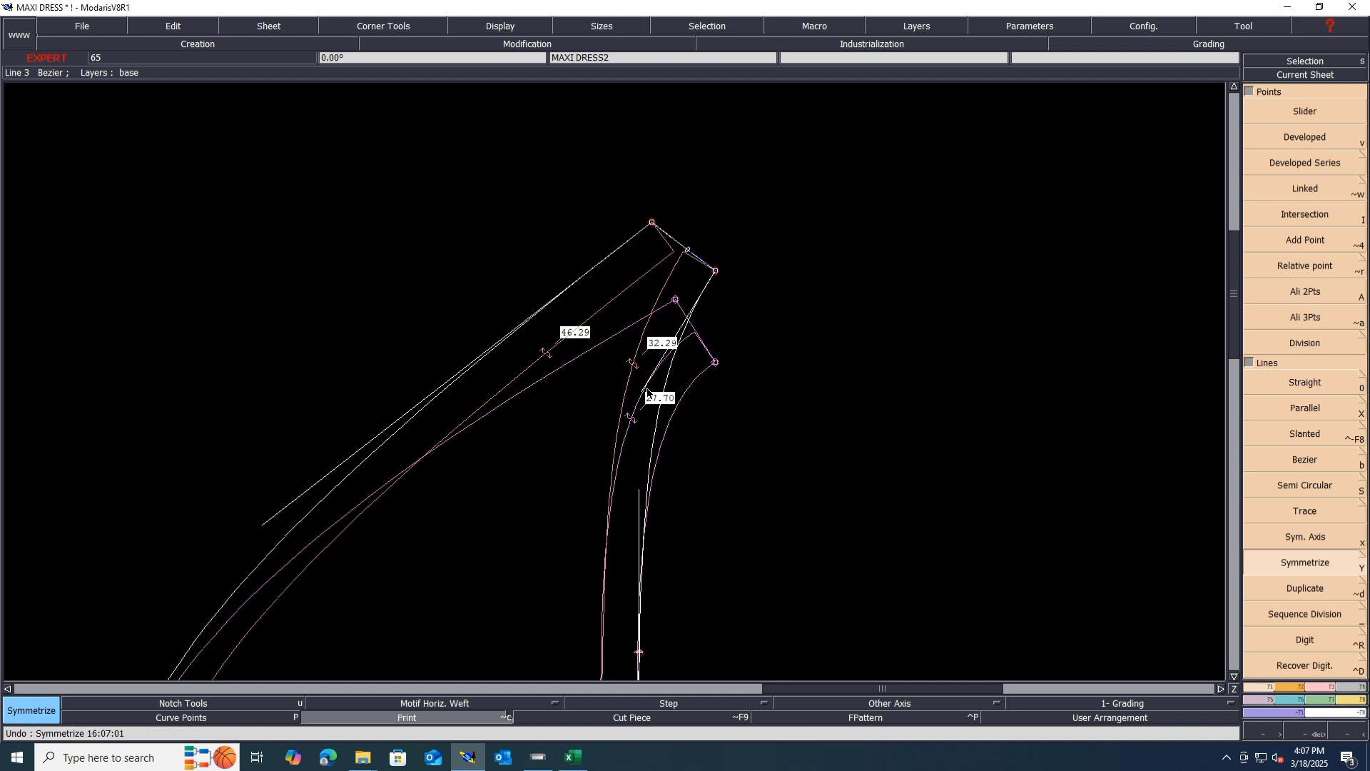
Mirror the sleeve's notched seam and long outer curve about a new symmetry axis along the short upper edge
left_click(1363, 560)
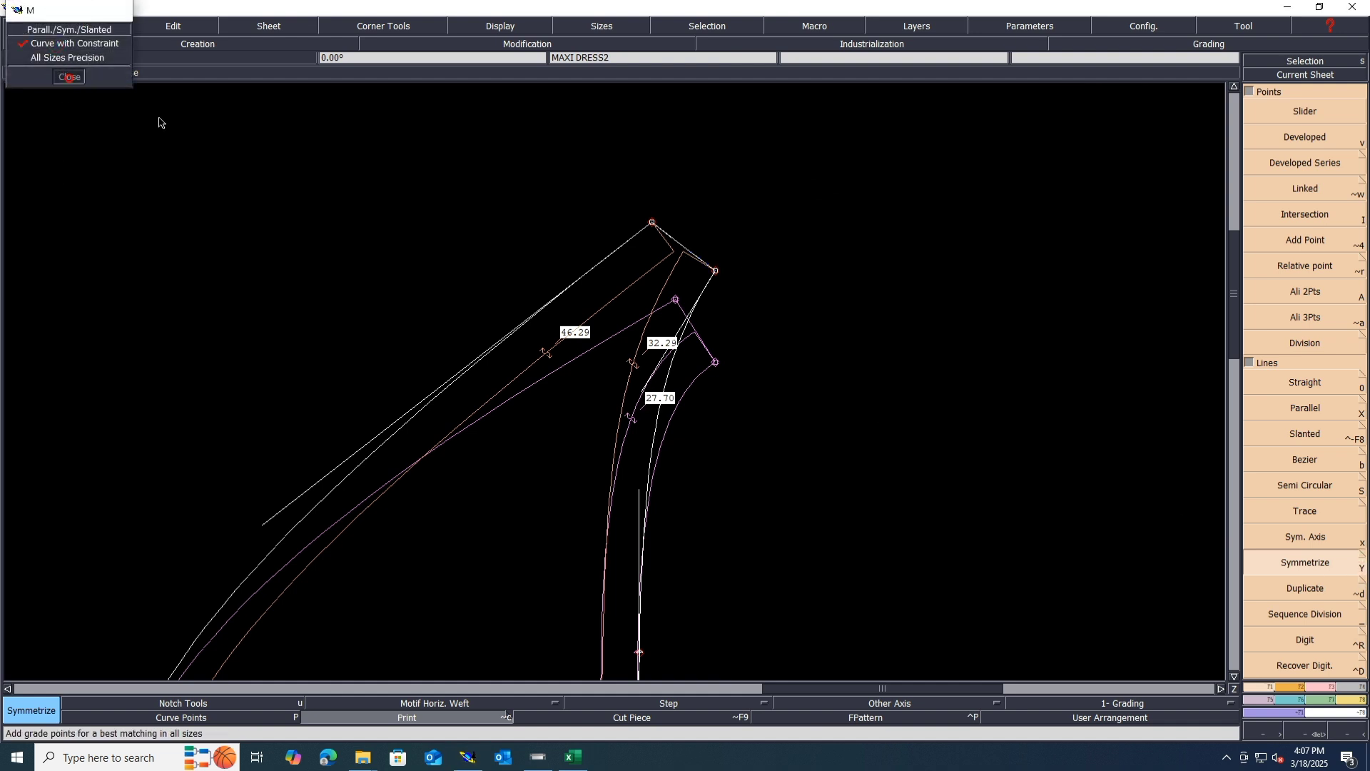
left_click(1305, 536)
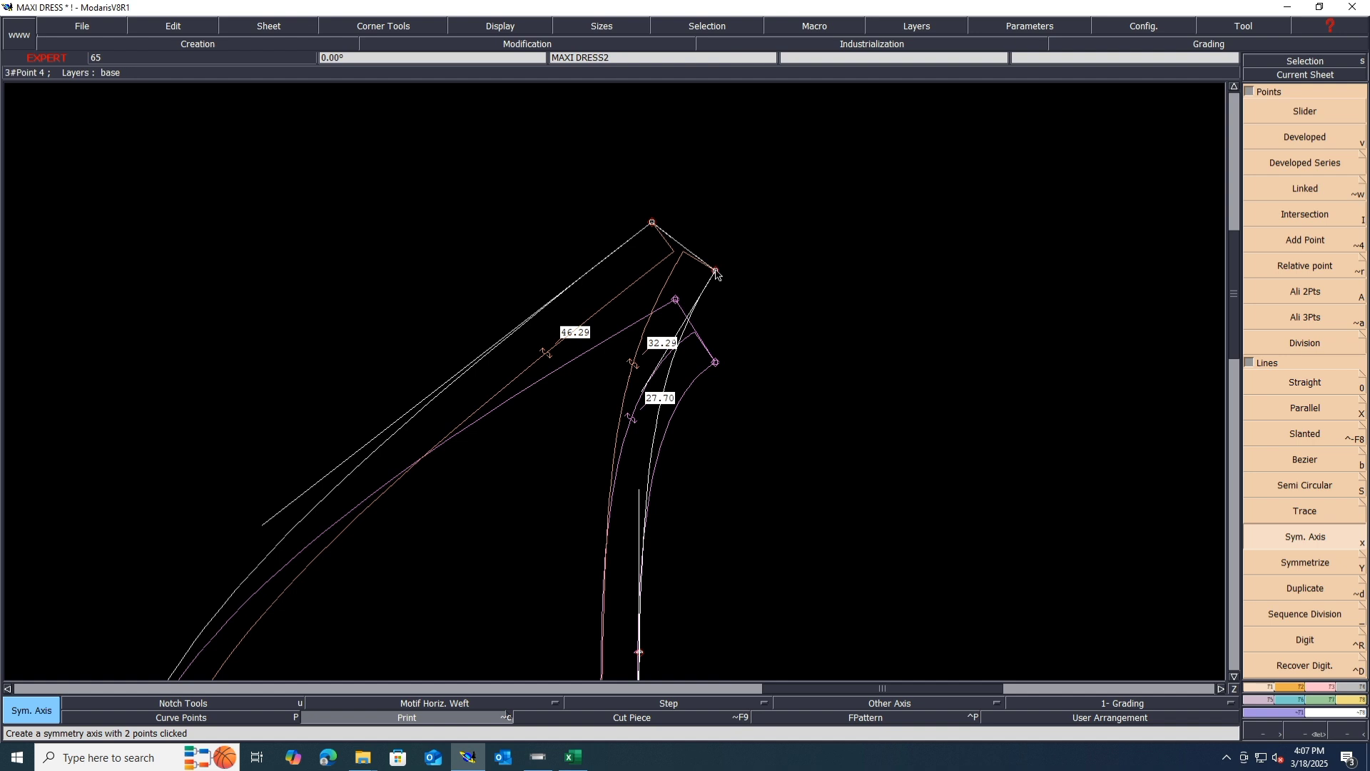
left_click(715, 271)
key("shift+y")
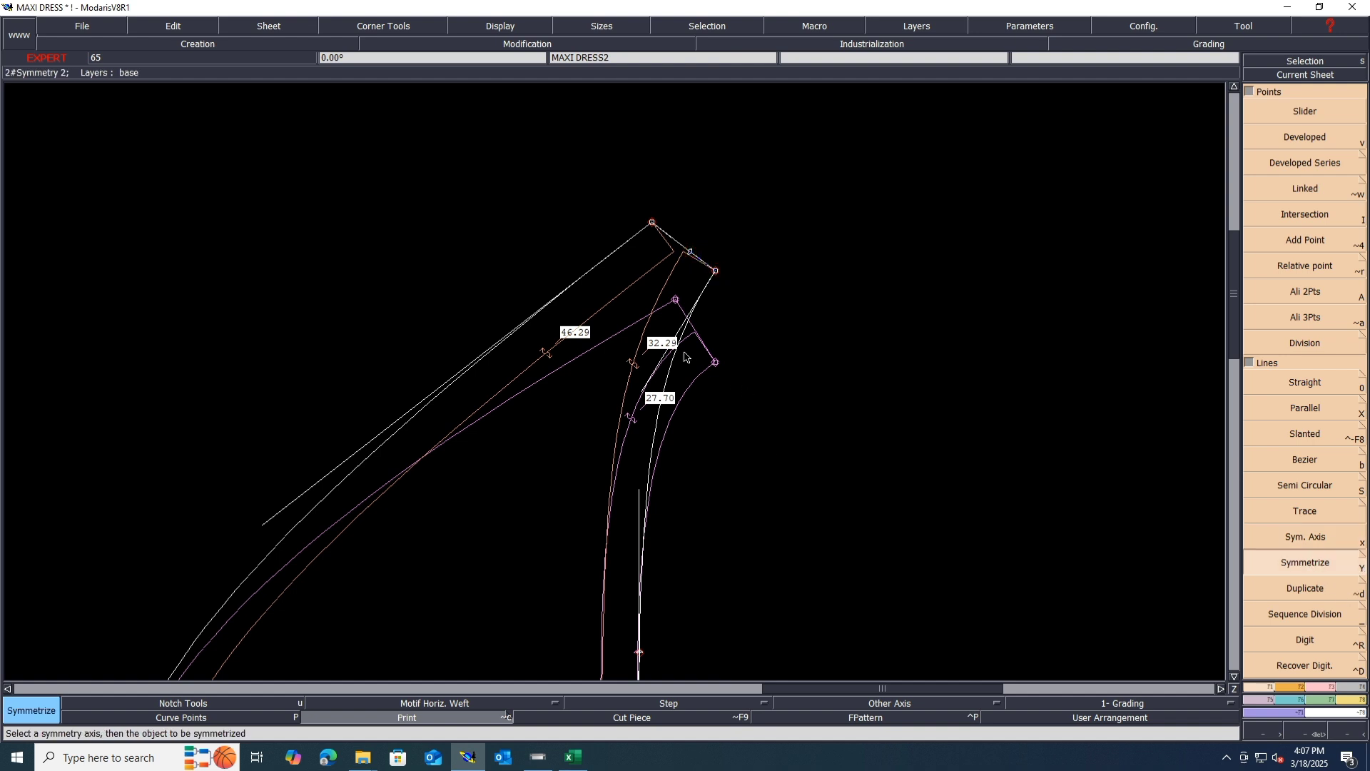
left_click(675, 347)
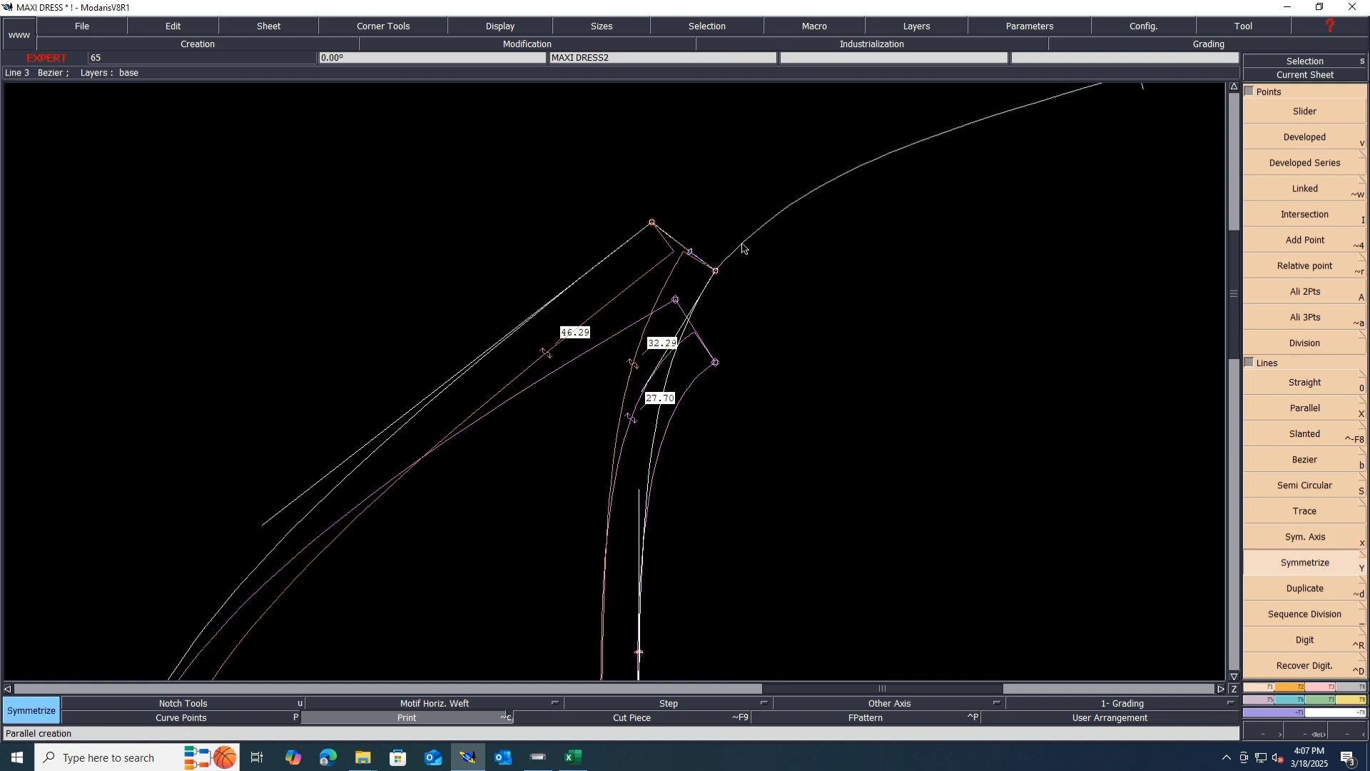
left_click(585, 278)
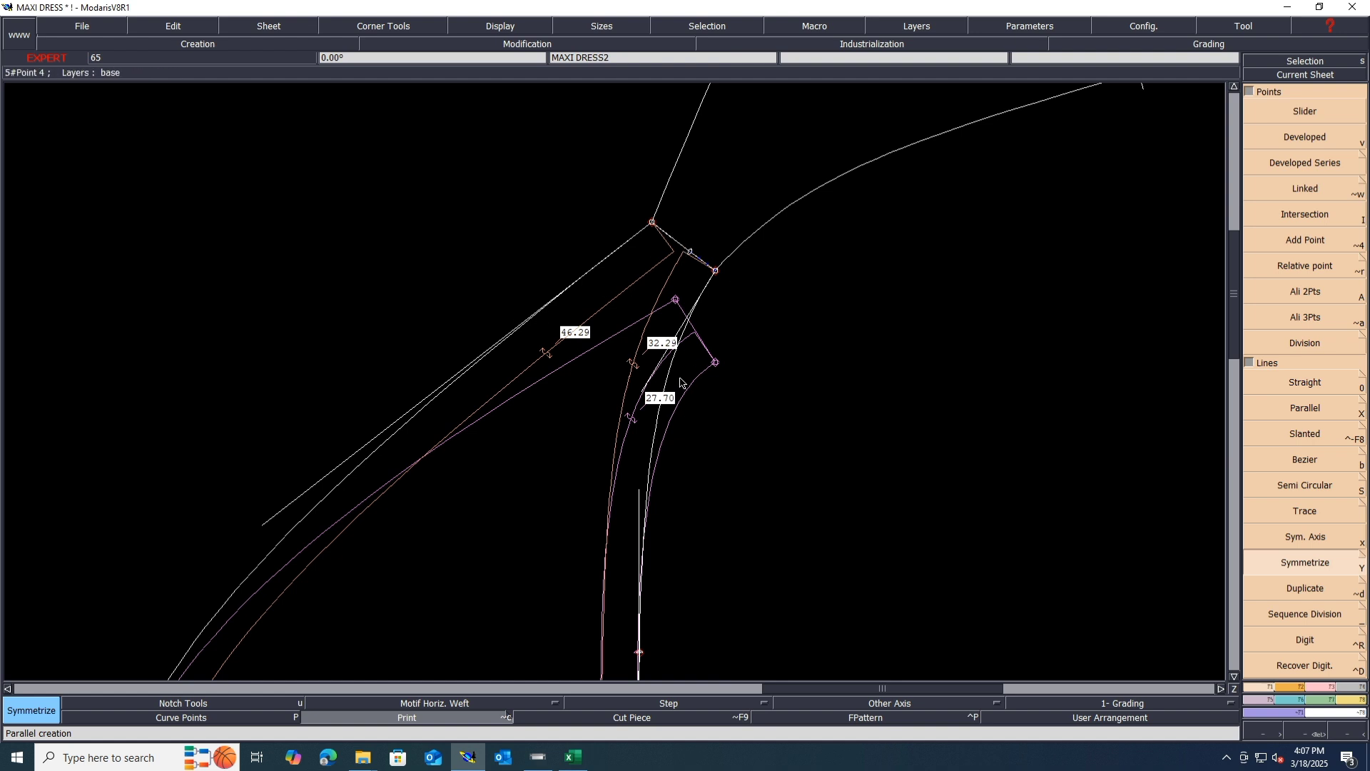
Reshape the notched seam's upper end point slightly down and inward, giving the seam a length of about 32.03 cm
left_click(1321, 687)
left_click(1306, 331)
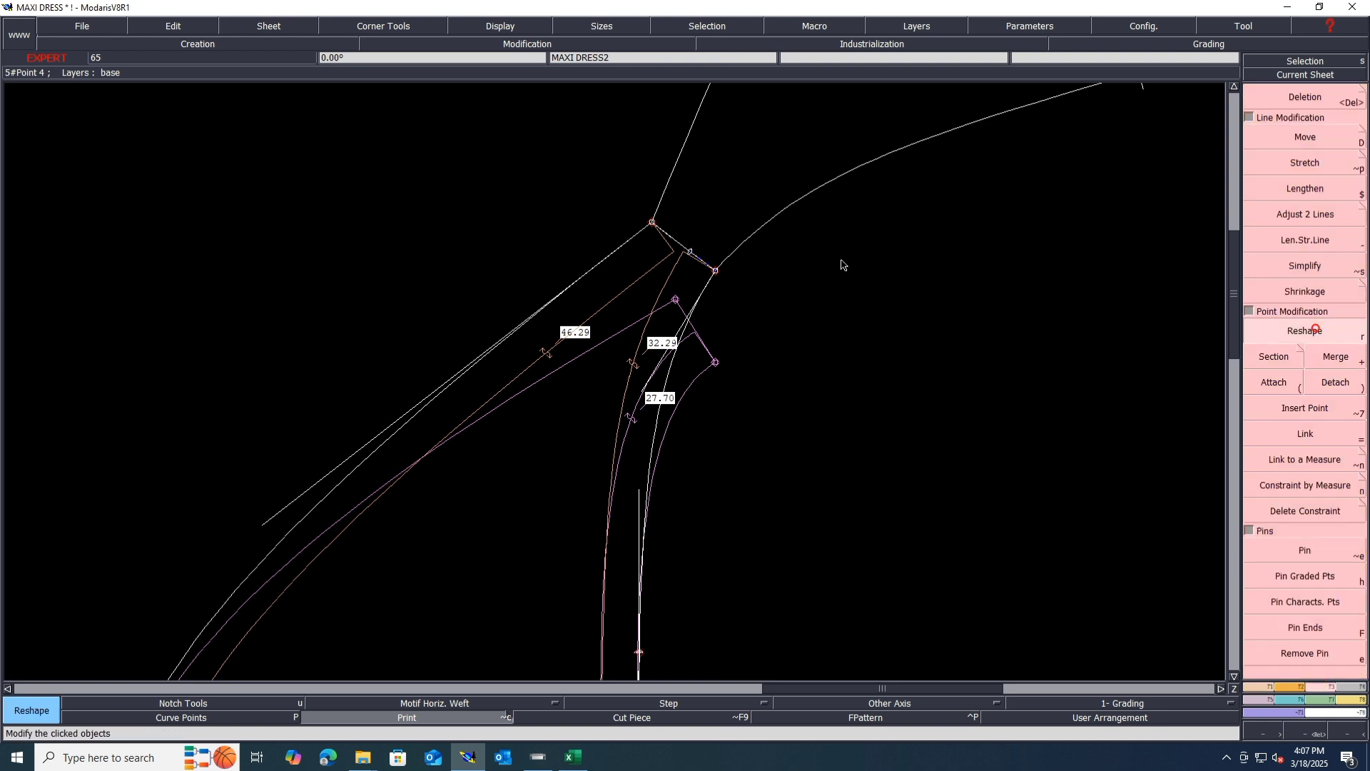
left_click(716, 272)
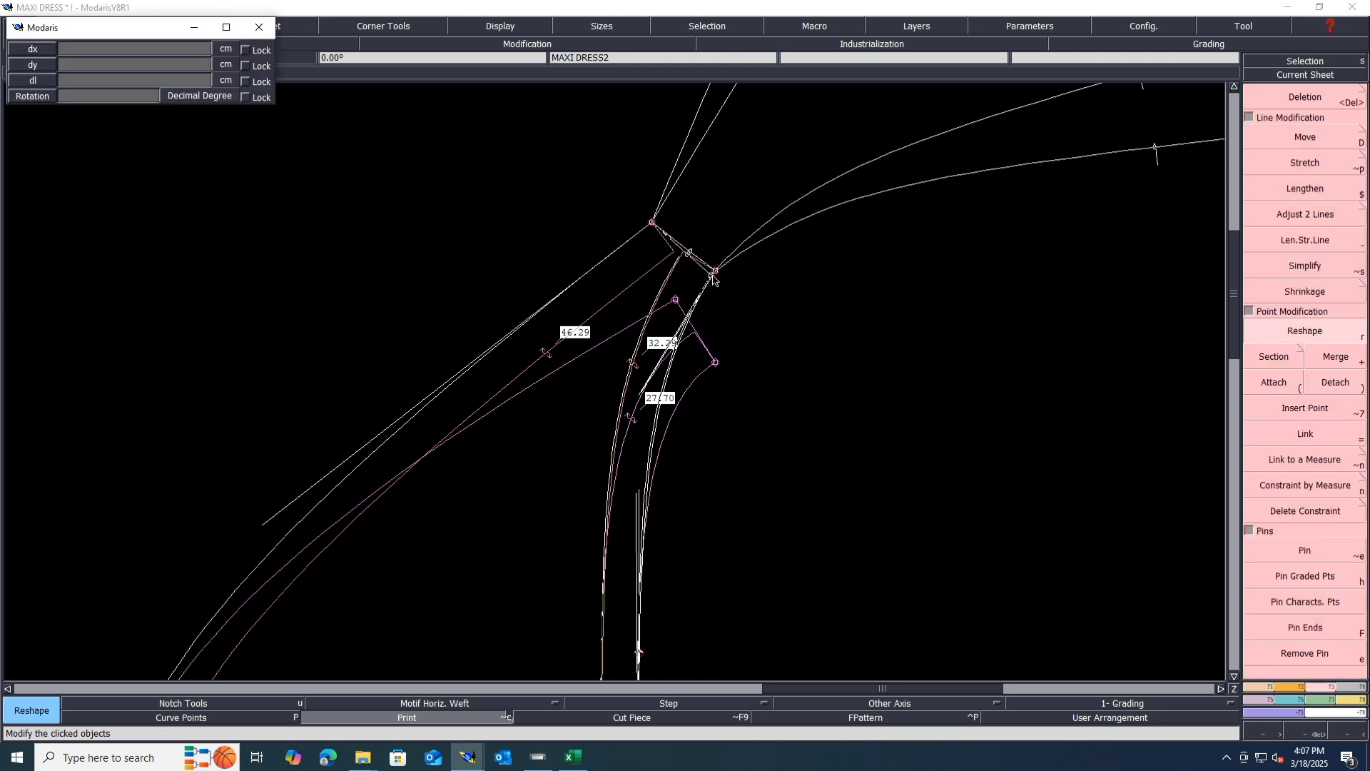
left_click(715, 279)
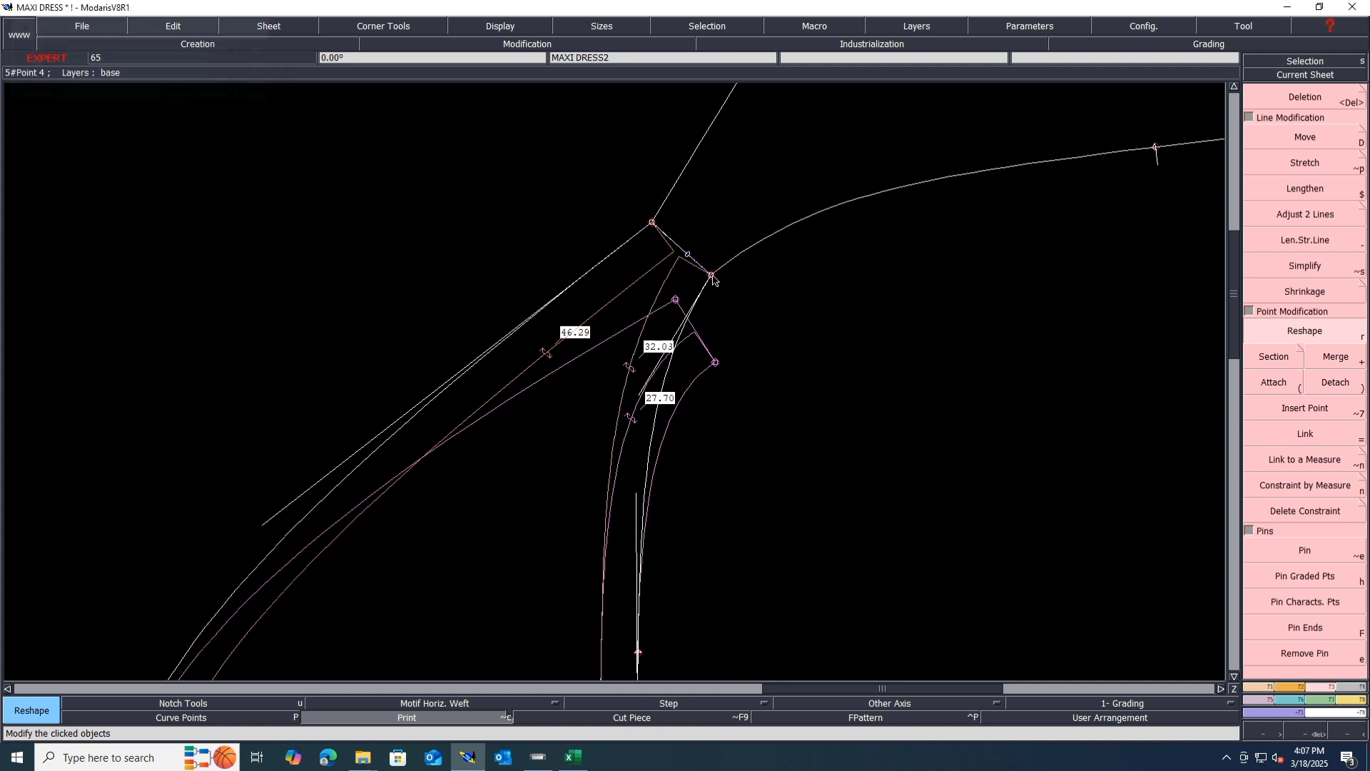
Shorten the outer curve's lower handle and nudge its upper handle inward, bringing the curve to about 45.97 cm
scroll(628, 398, "down", 2)
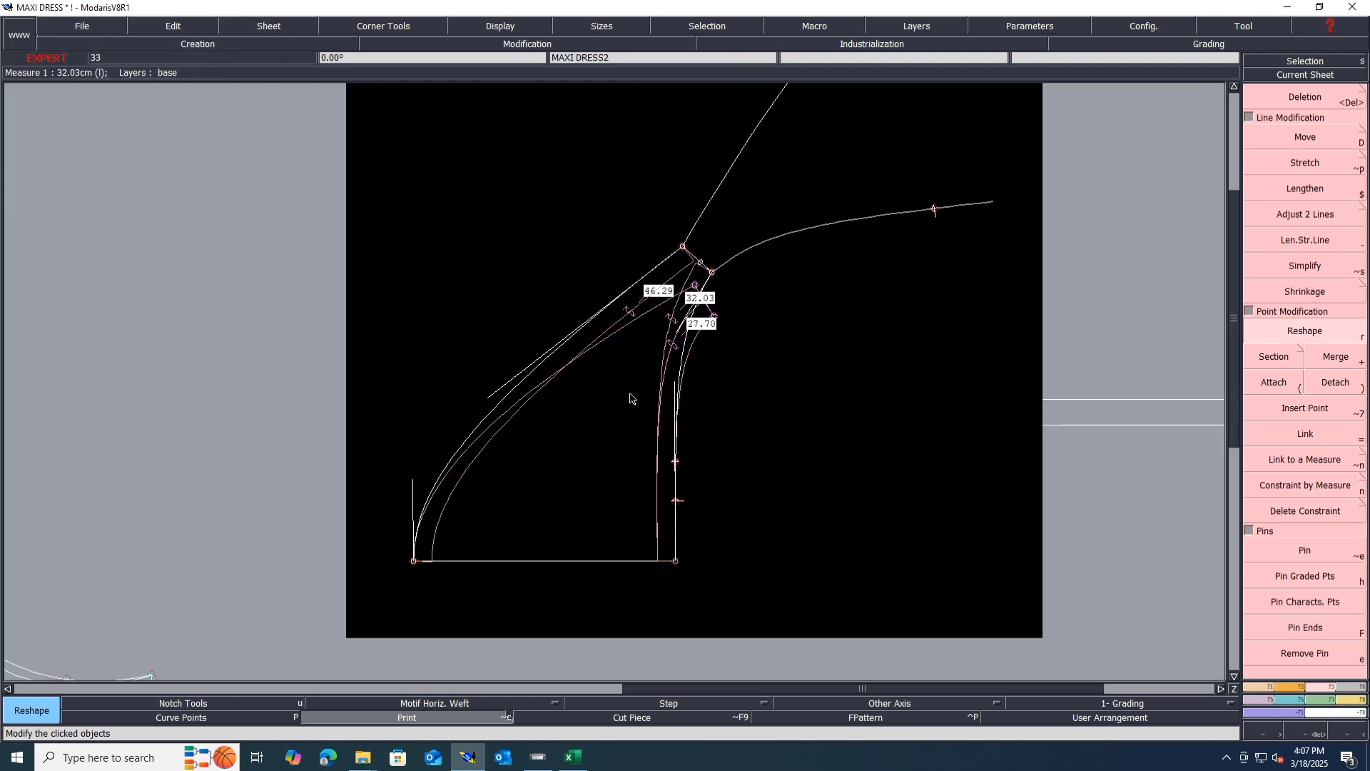
scroll(559, 438, "down", 2)
scroll(520, 425, "up", 1)
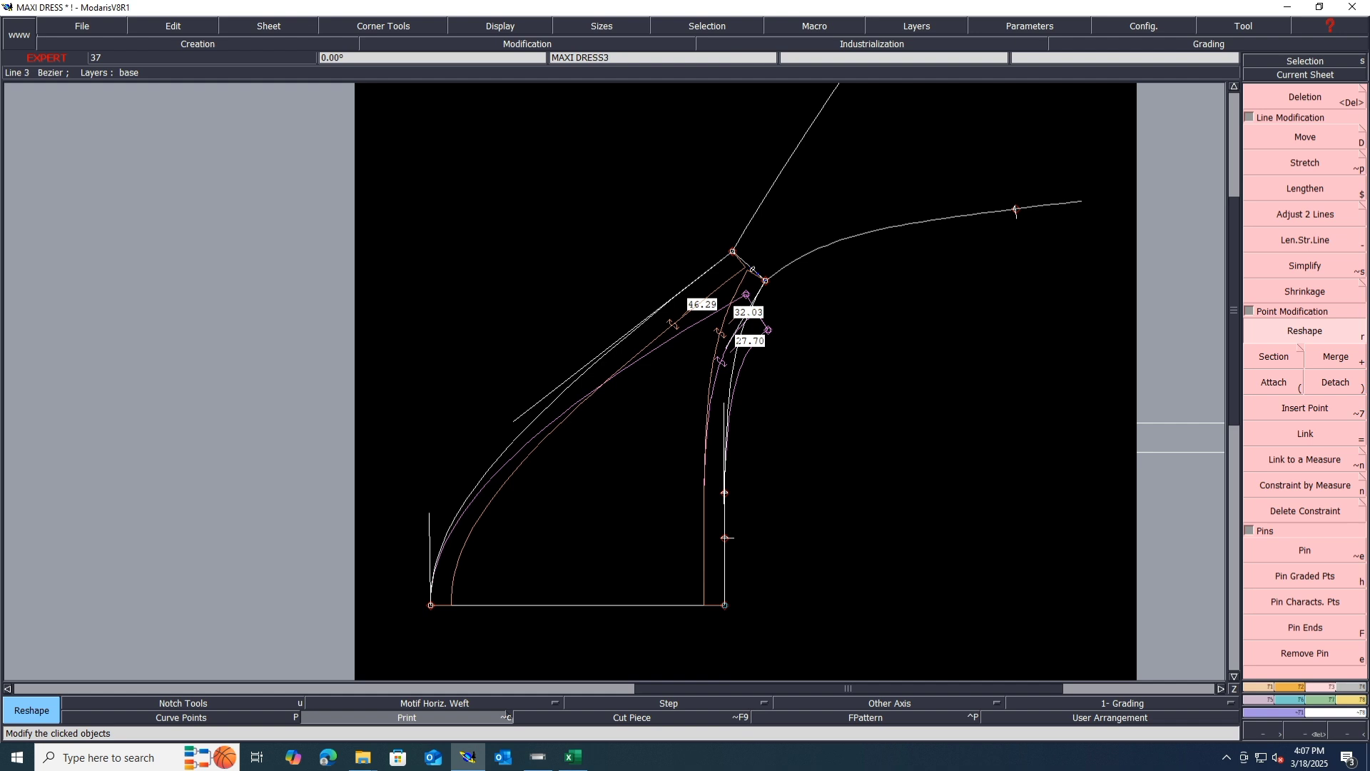
scroll(478, 589, "up", 2)
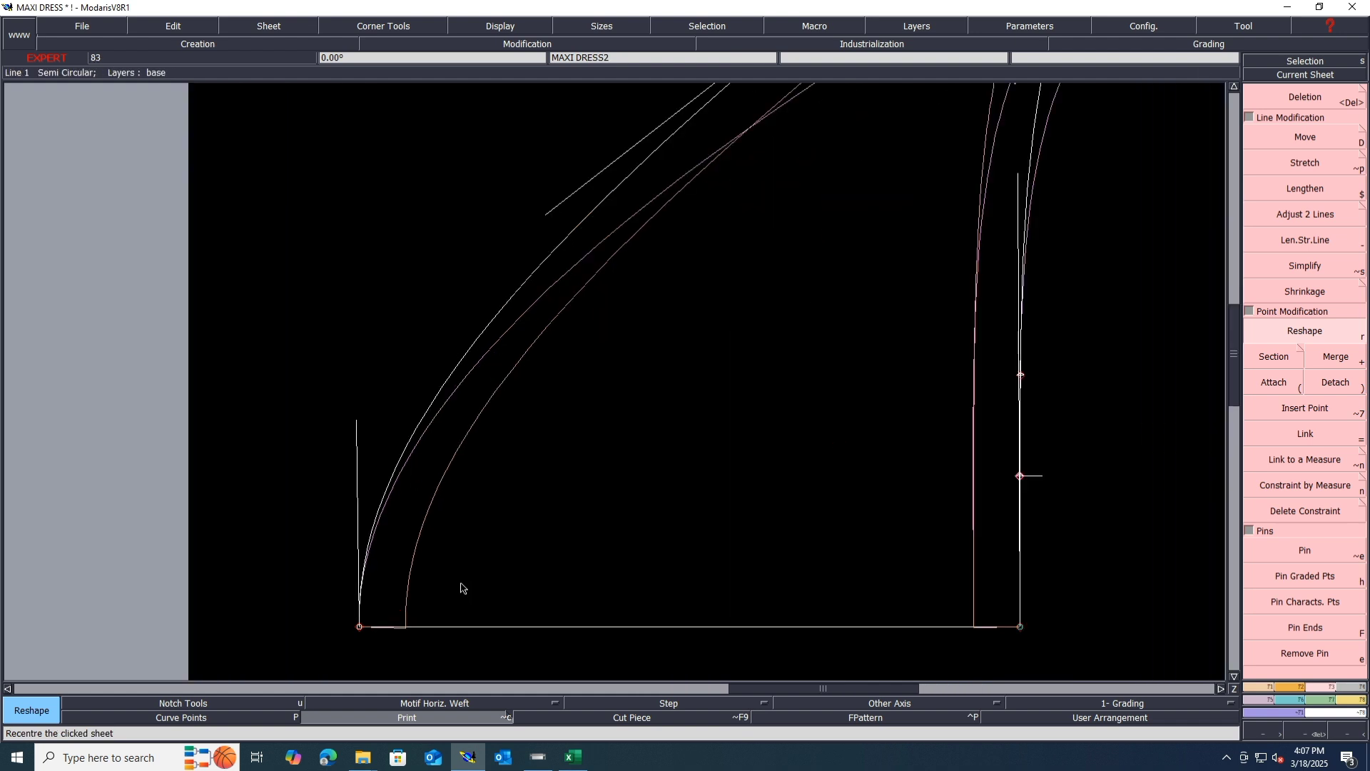
left_click_drag(356, 425, 349, 480)
scroll(349, 480, "down", 2)
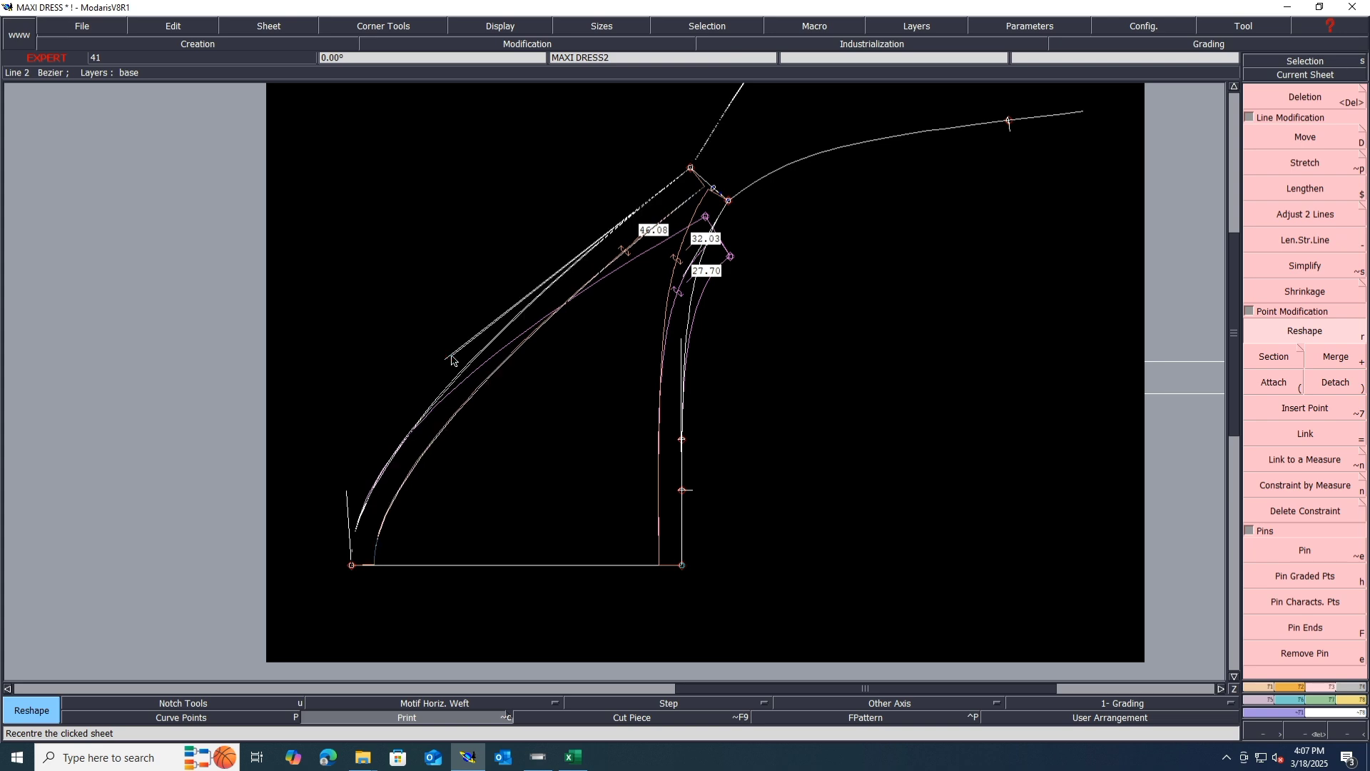
left_click_drag(449, 359, 455, 357)
key("Delete")
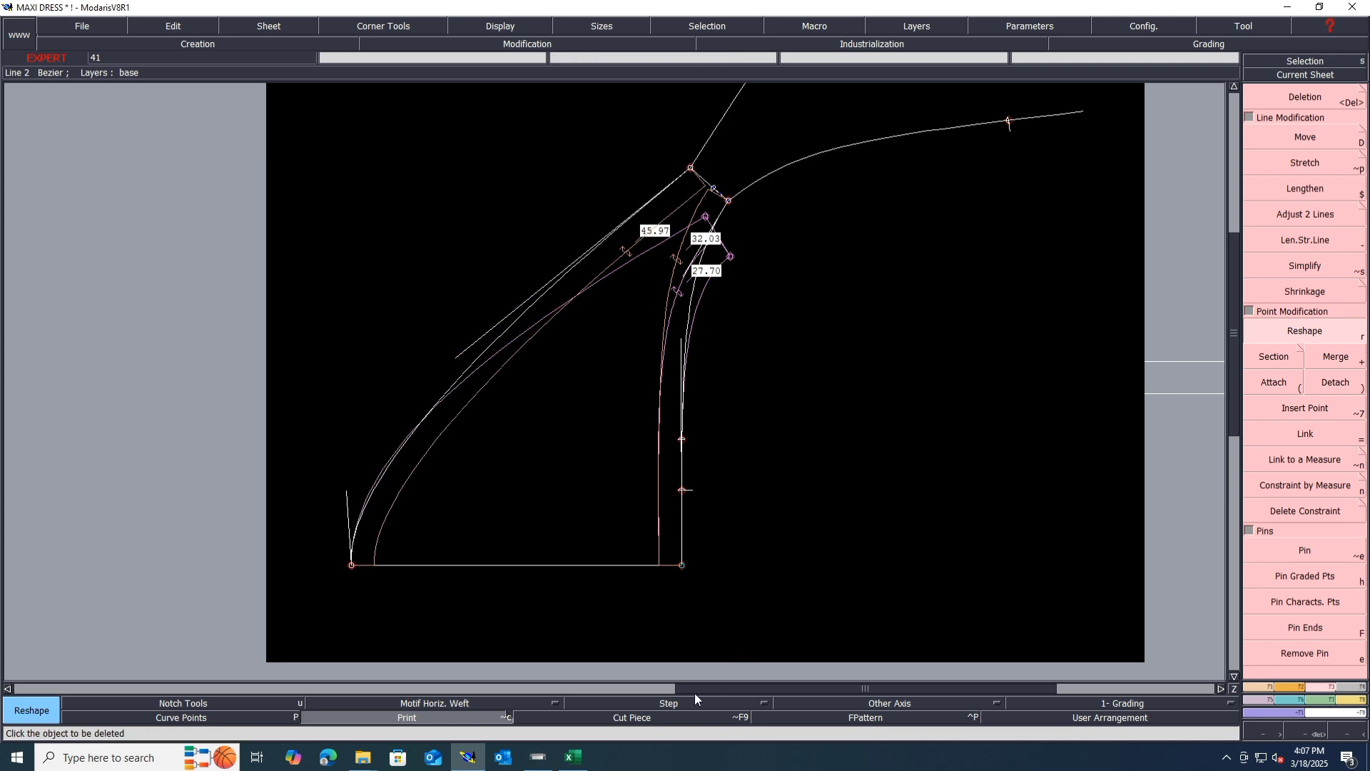
Switch to the Excel spec's DESIGN sheet to examine the garment photos, sleeve detail and construction notes, and return to Modaris
left_click(574, 758)
left_click(95, 718)
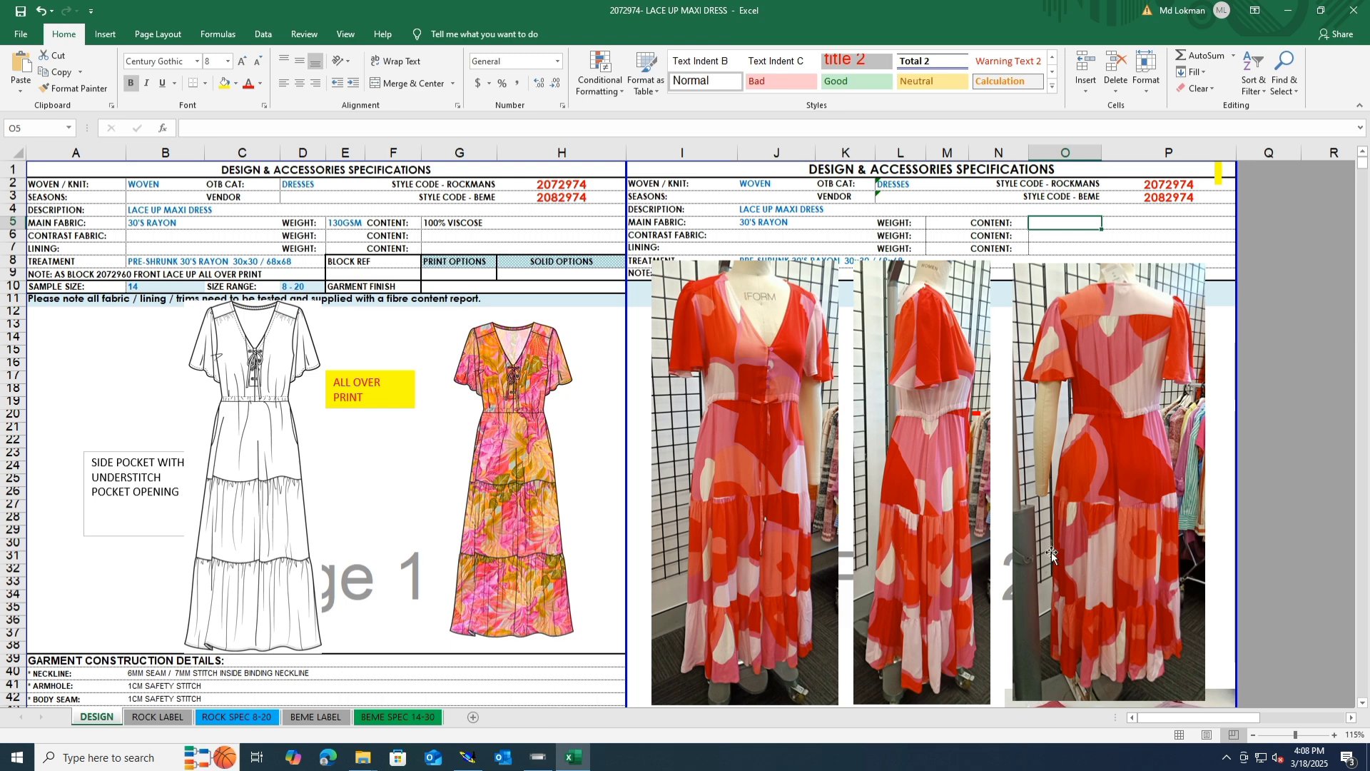
scroll(1051, 551, "down", 5)
scroll(1052, 551, "down", 1)
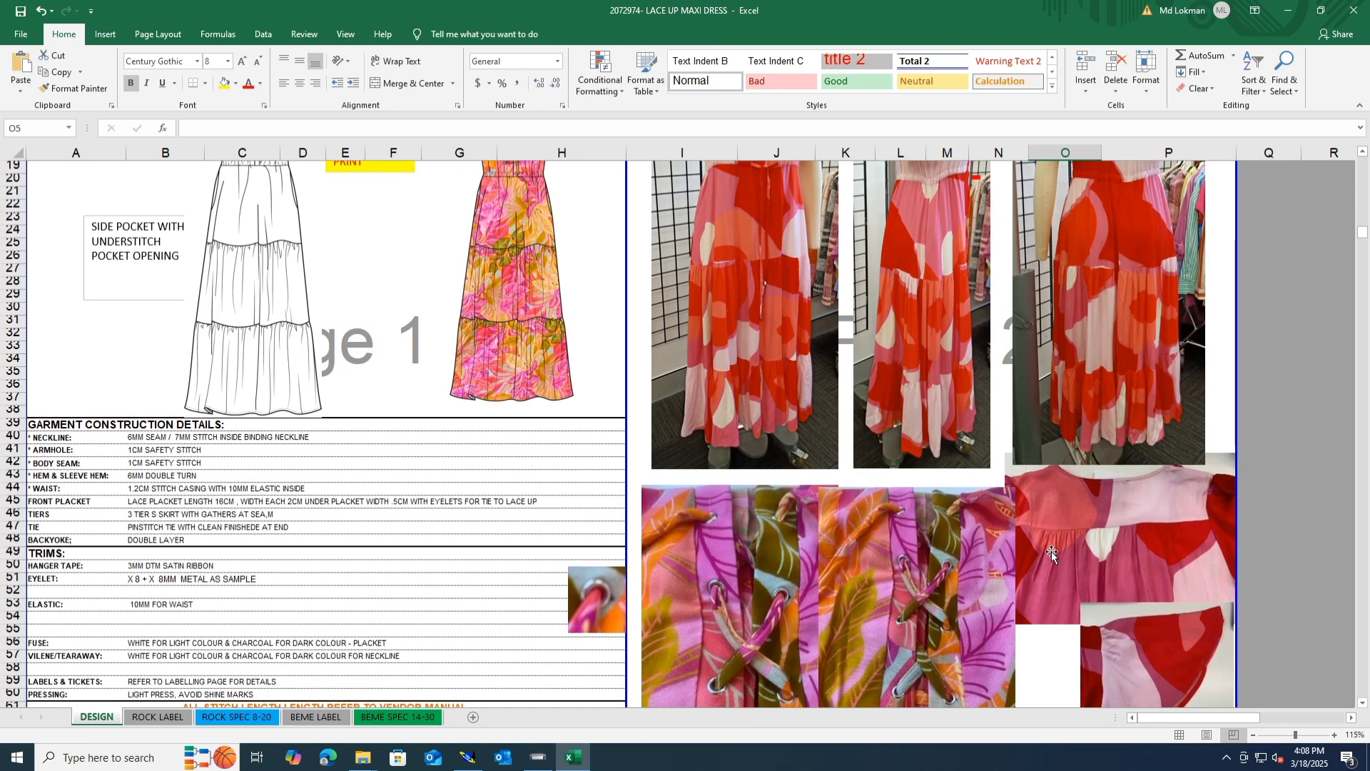
scroll(973, 521, "down", 2)
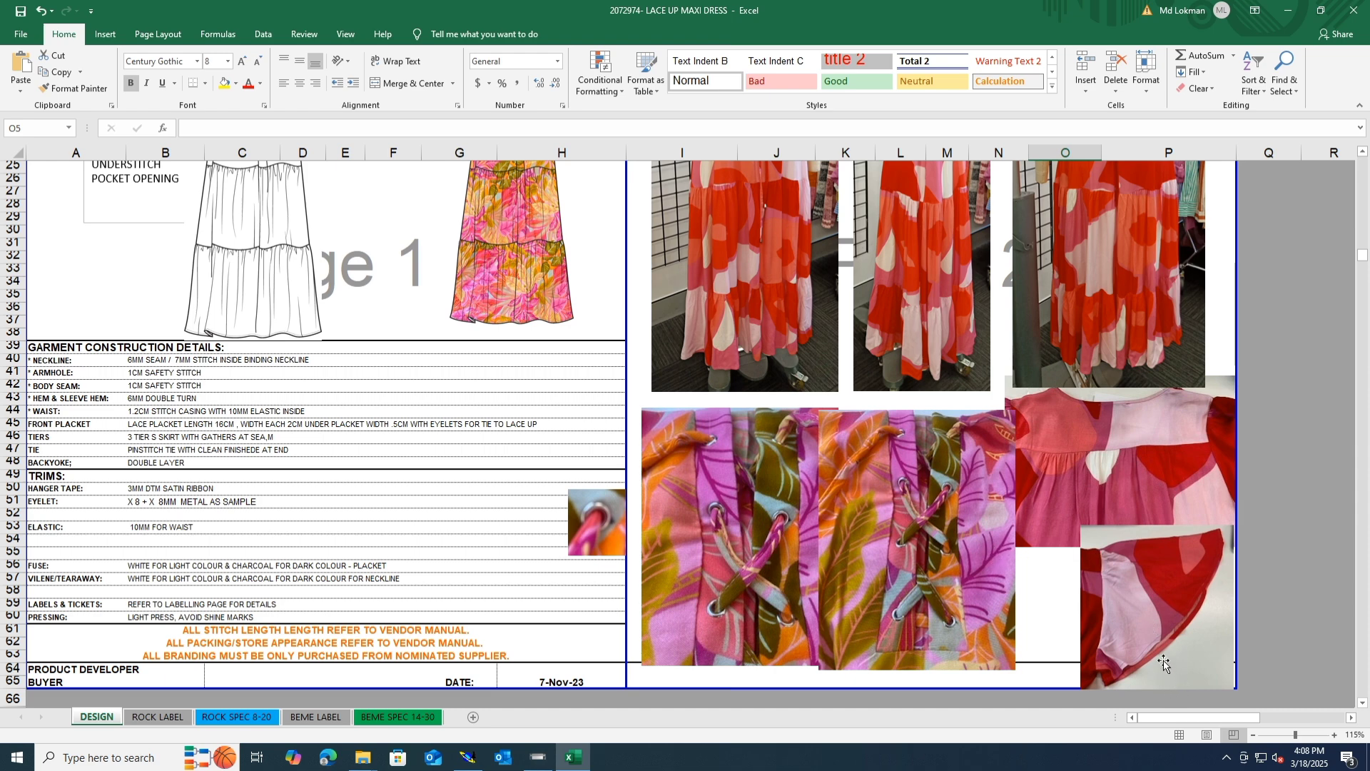
left_click(470, 761)
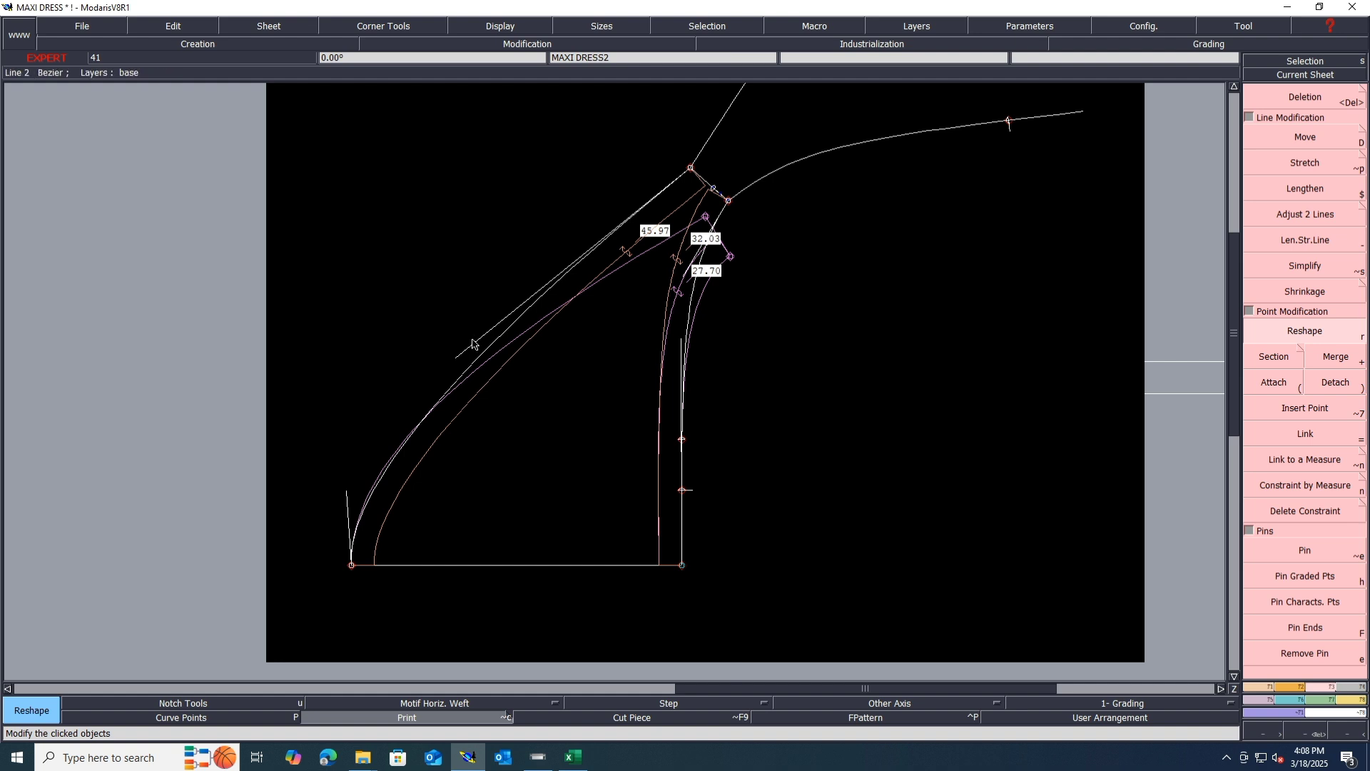
Reshape the outer curve by shortening its upper handle toward the short upper edge and extending its lower handle upward
left_click_drag(458, 359, 512, 335)
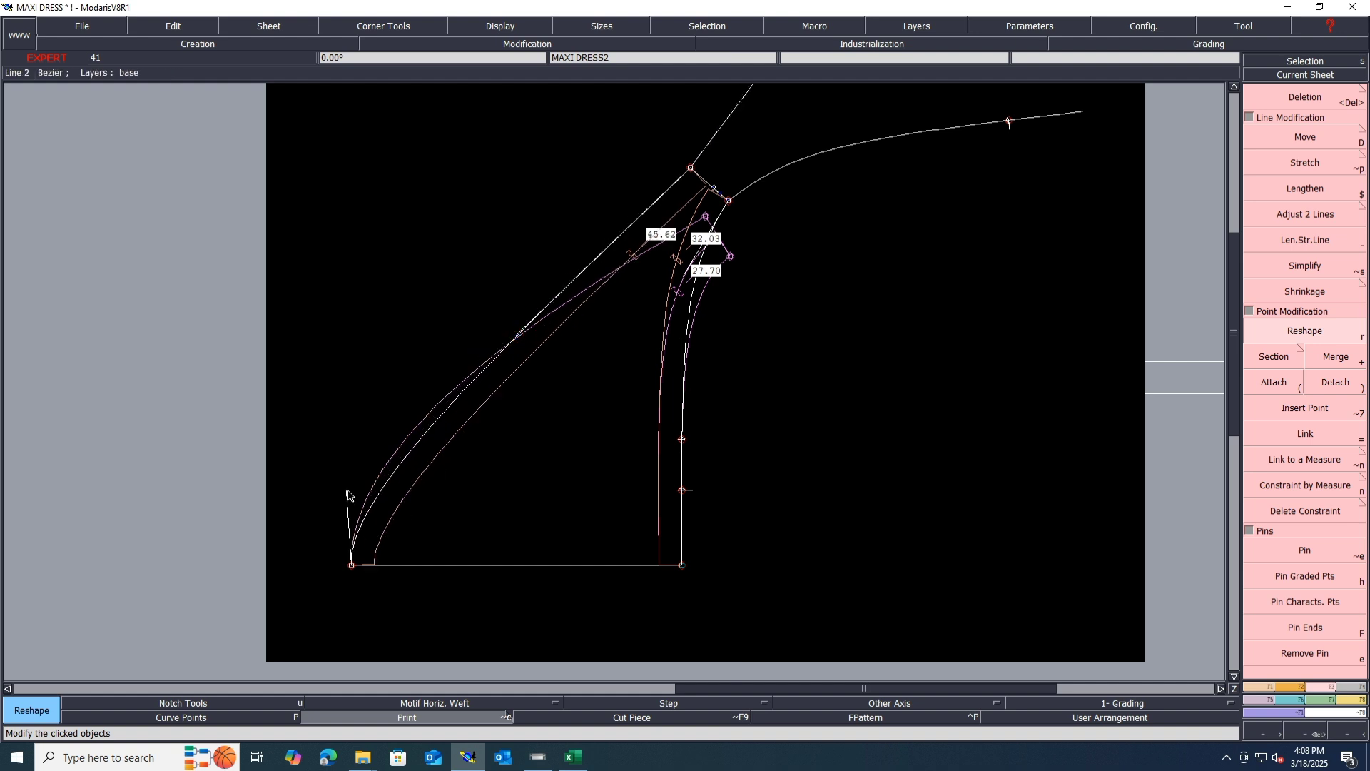
left_click_drag(349, 495, 349, 449)
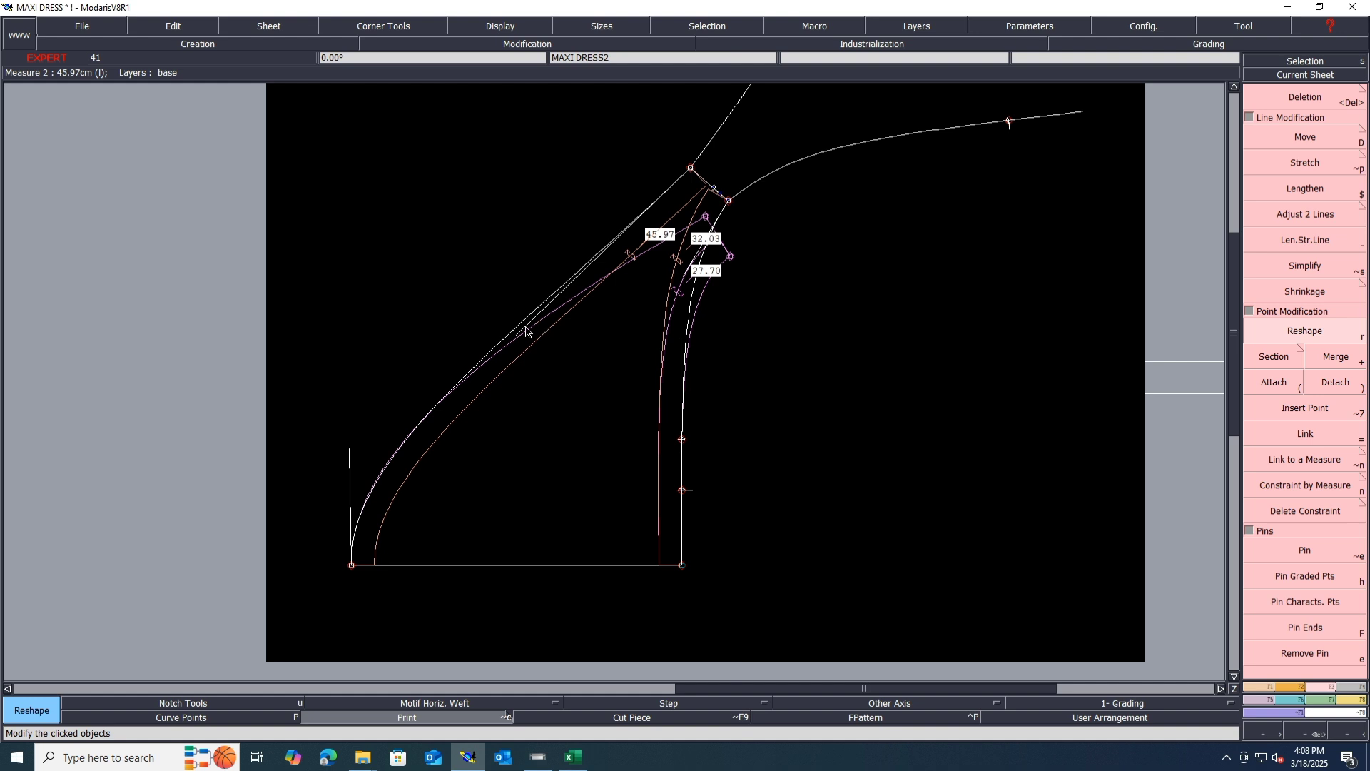
left_click_drag(526, 332, 599, 266)
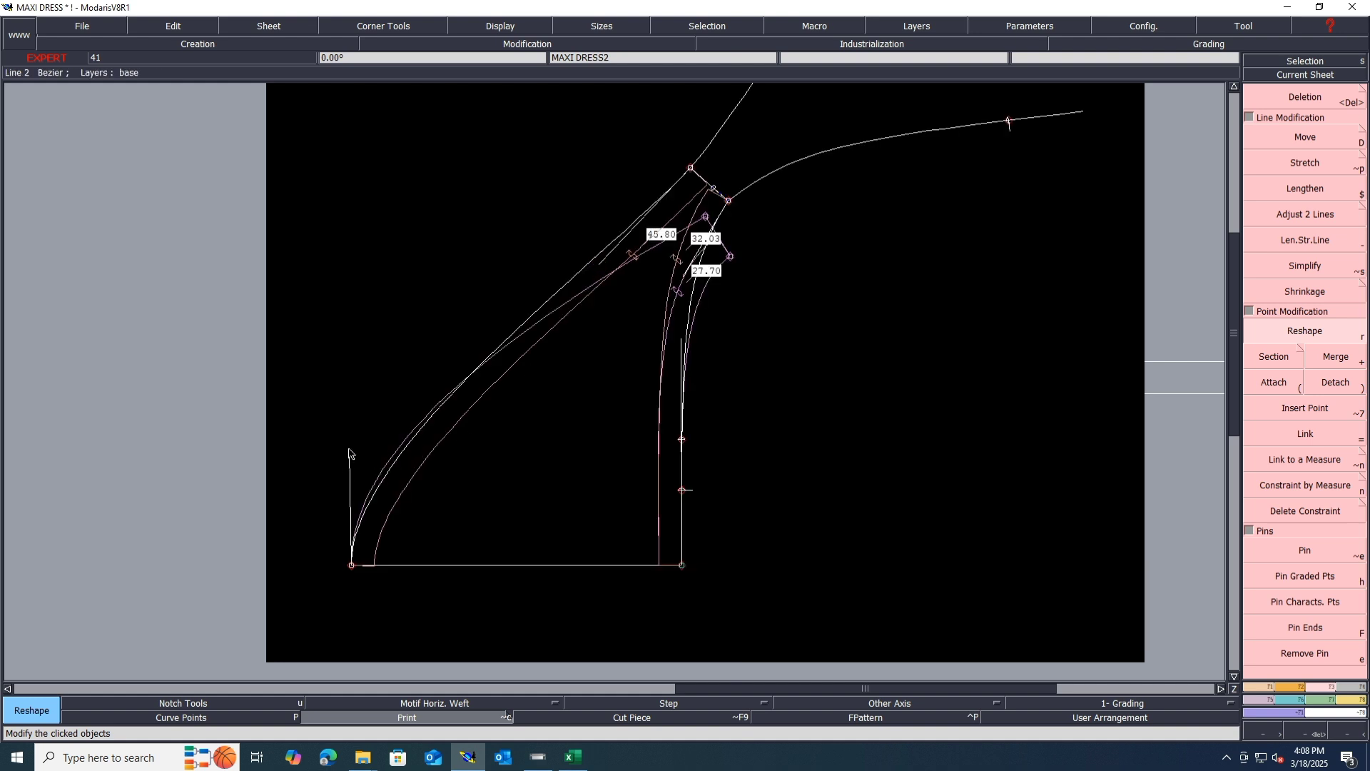
left_click_drag(349, 454, 350, 432)
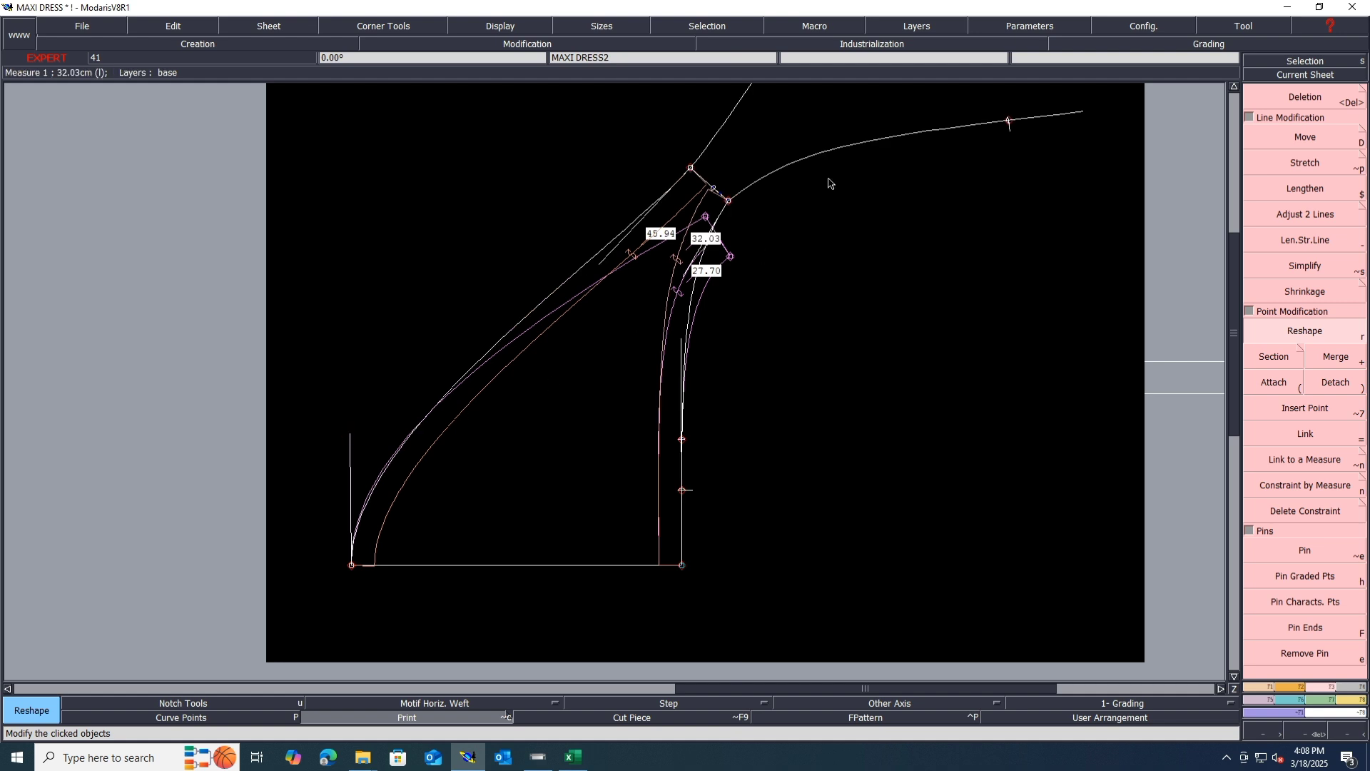
Move the outer curve's upper end point slightly downward and measure the length of the short upper edge
left_click_drag(690, 168, 686, 178)
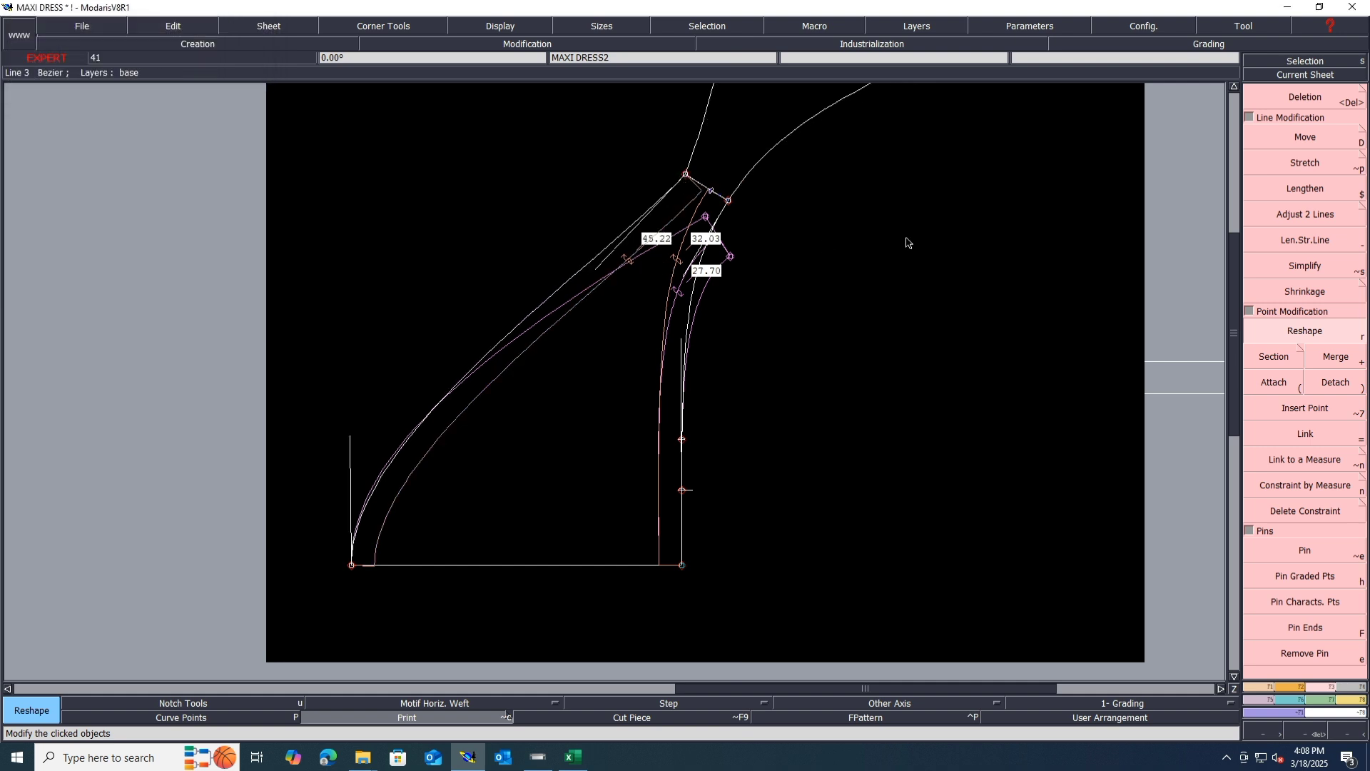
key("l")
left_click(716, 191)
left_click(644, 163)
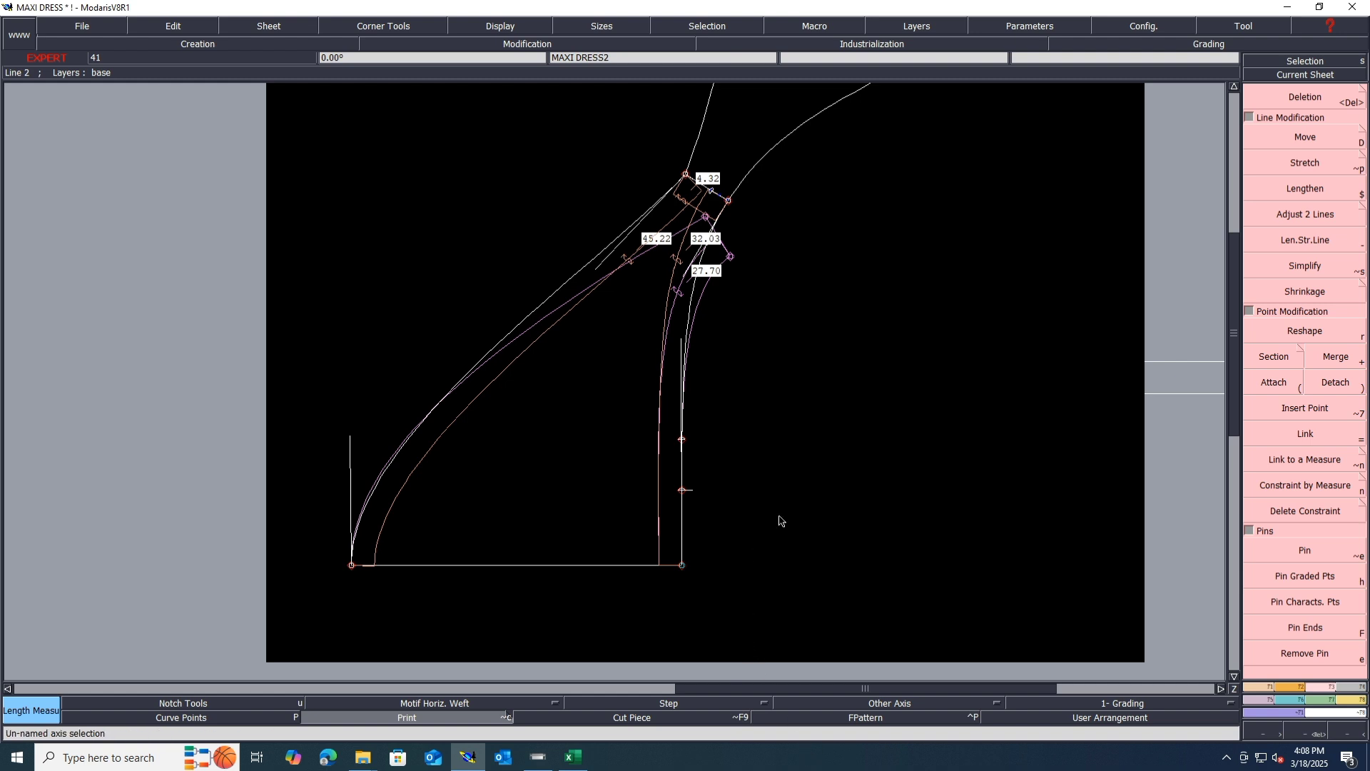
Move the outer curve's end point inward so the upper edge is about 3.98 cm long, and readjust both curve handles
left_click(1304, 331)
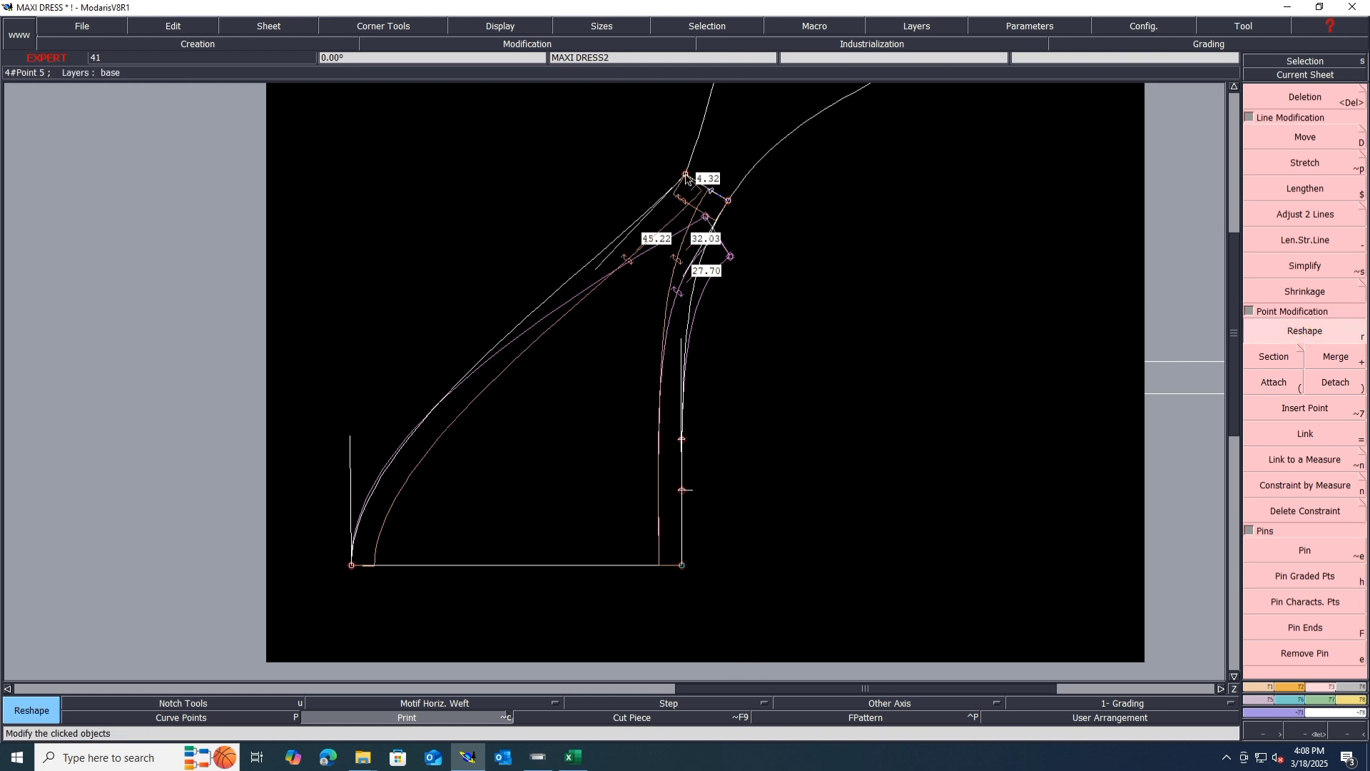
left_click_drag(688, 179, 689, 181)
left_click_drag(604, 274, 604, 286)
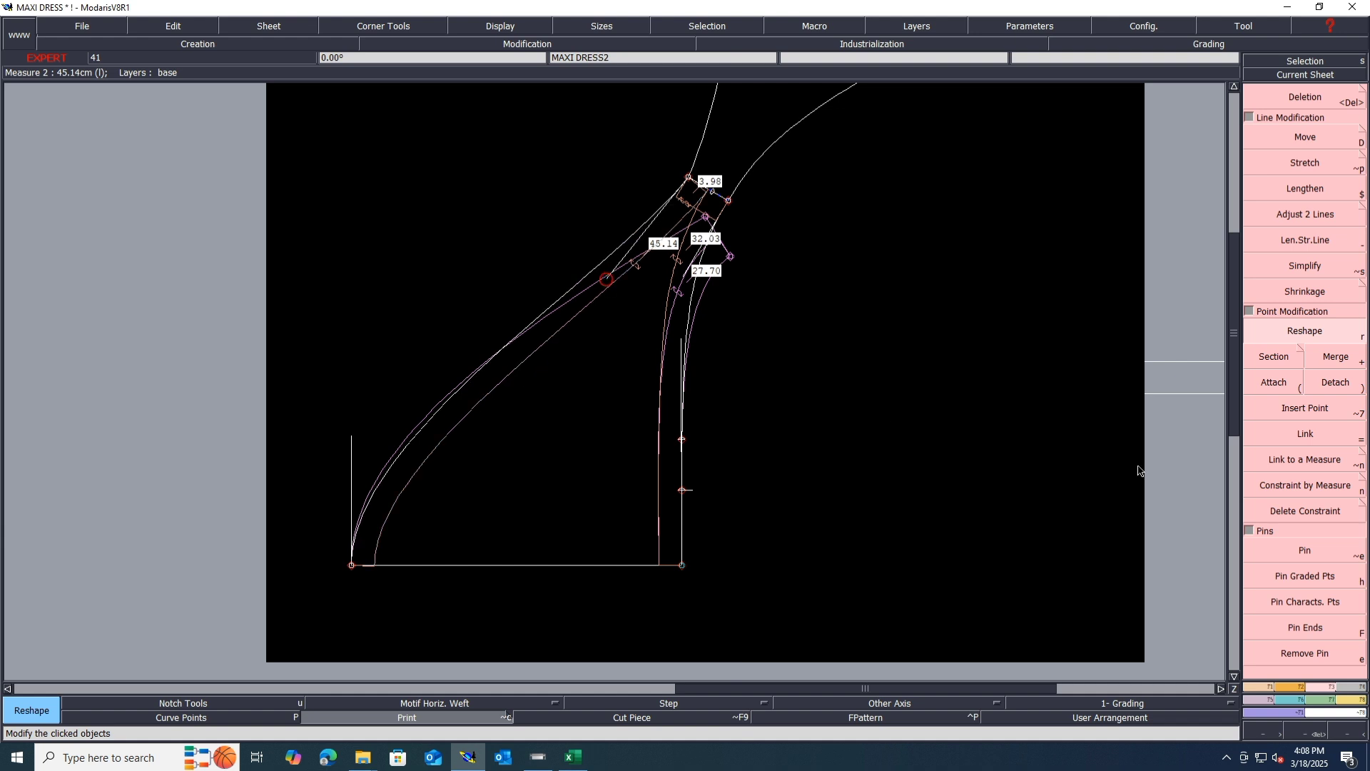
left_click(349, 438)
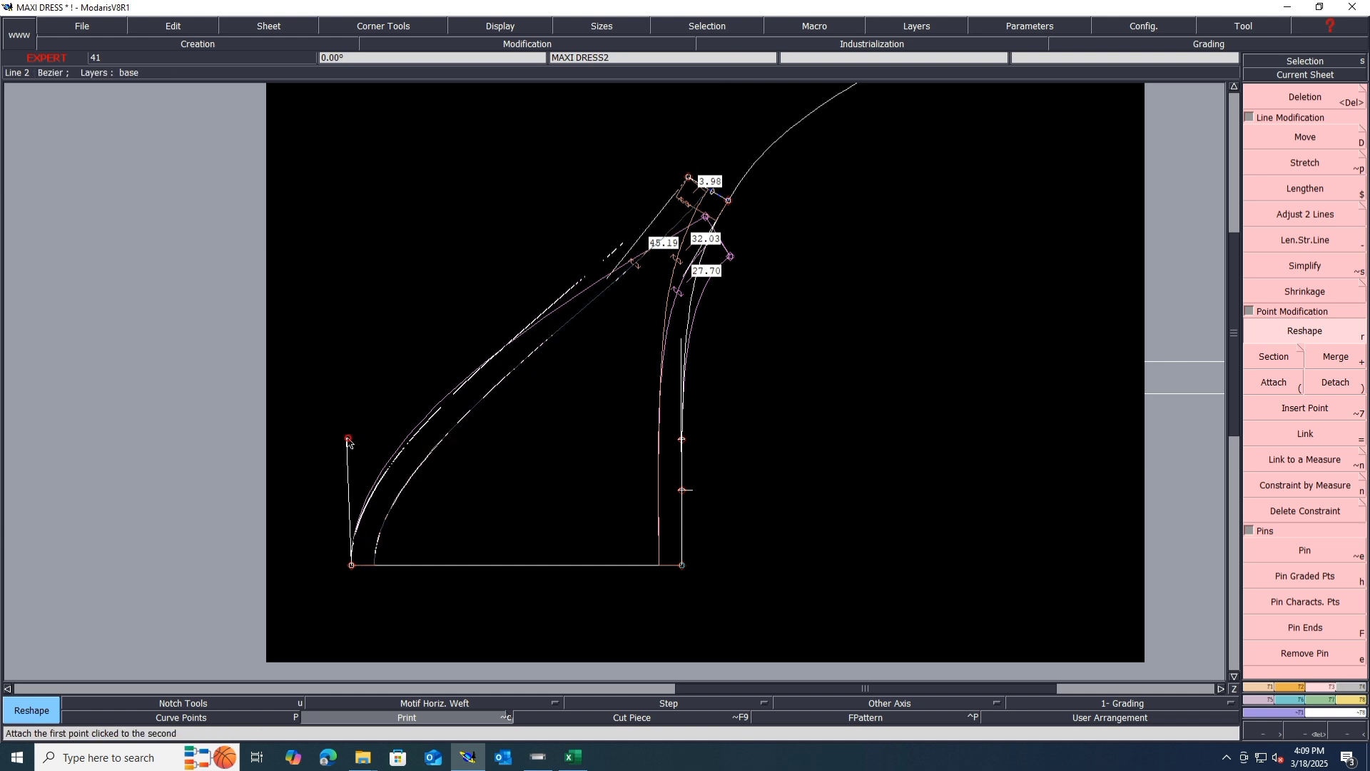
Delete the mirrored copies of the notched seam and the outer curve beyond the sleeve's upper edge
scroll(635, 507, "down", 2)
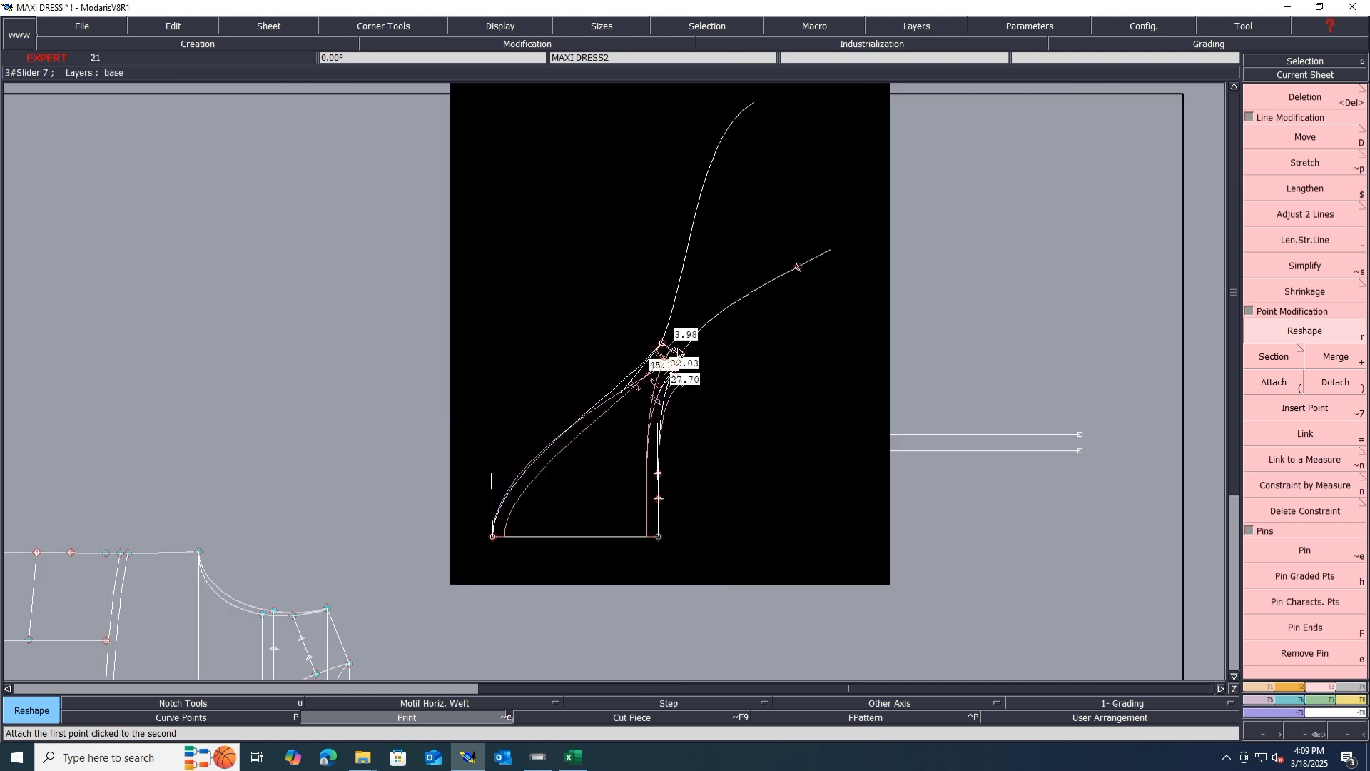
key("Delete")
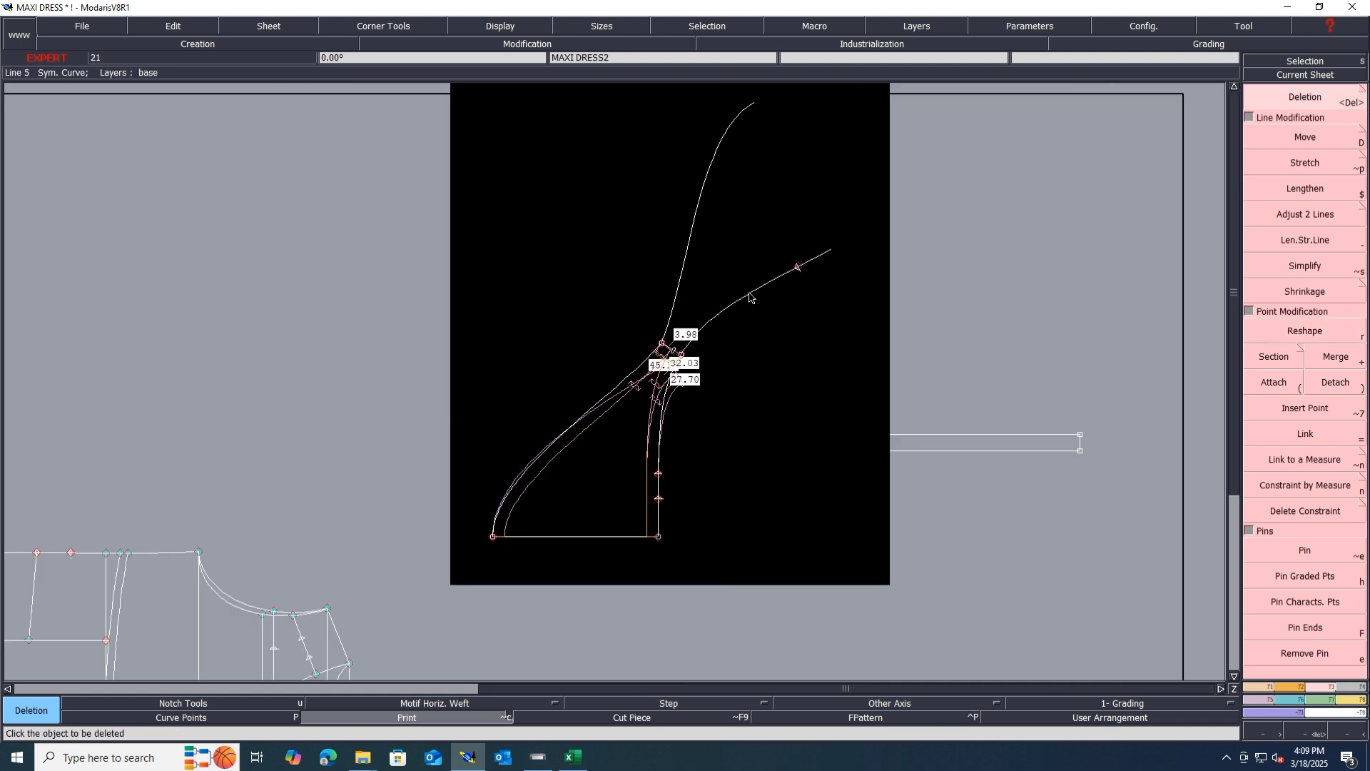
left_click(749, 297)
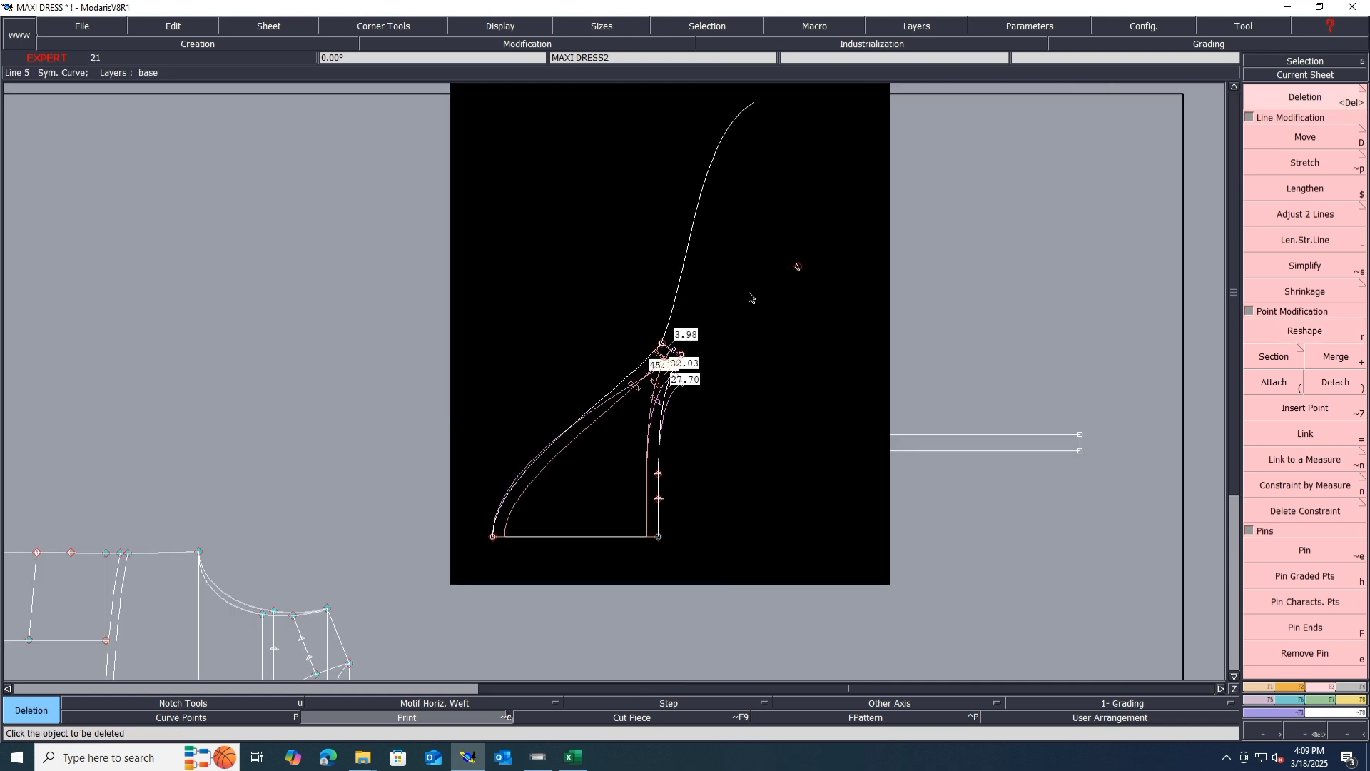
left_click(724, 148)
Erase the symmetry axis from the sleeve's short upper edge
scroll(659, 347, "up", 3)
scroll(705, 374, "up", 2)
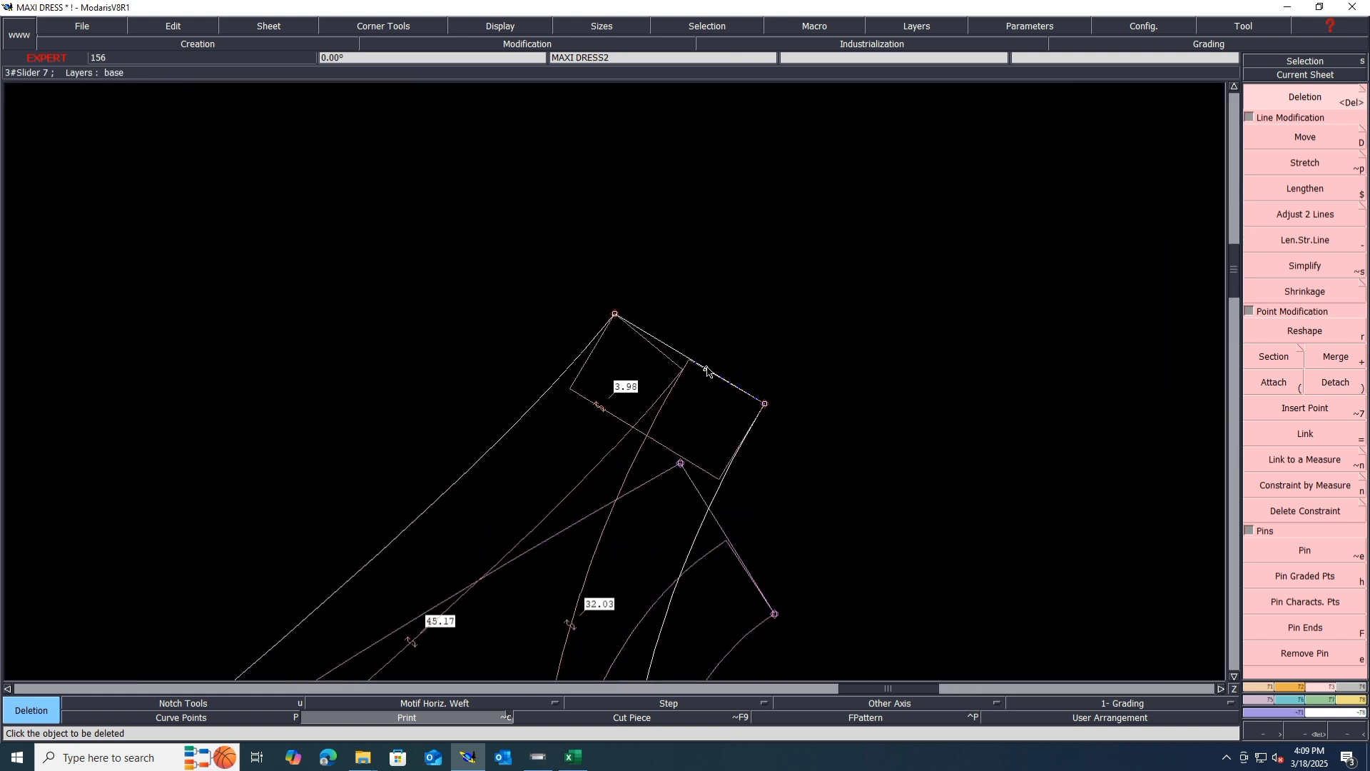
key("Delete")
left_click(906, 25)
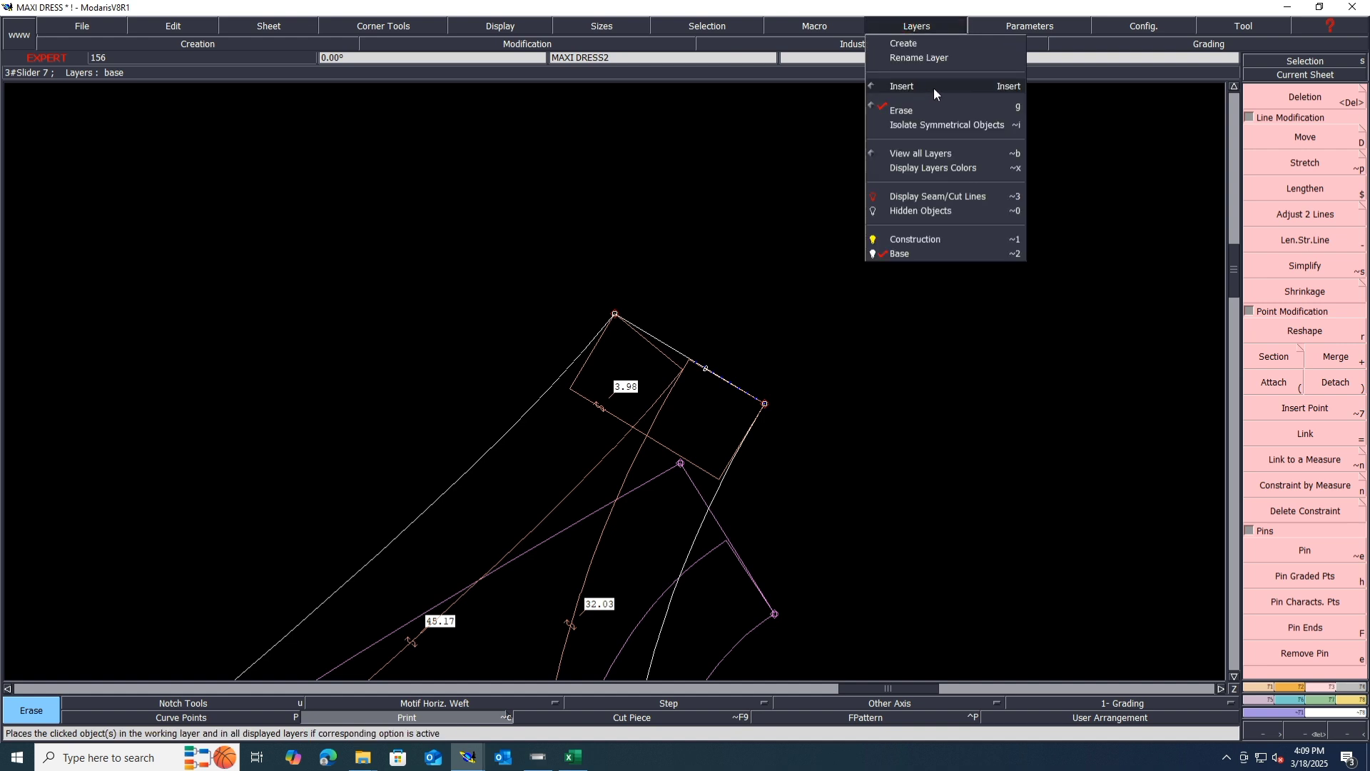
left_click(952, 110)
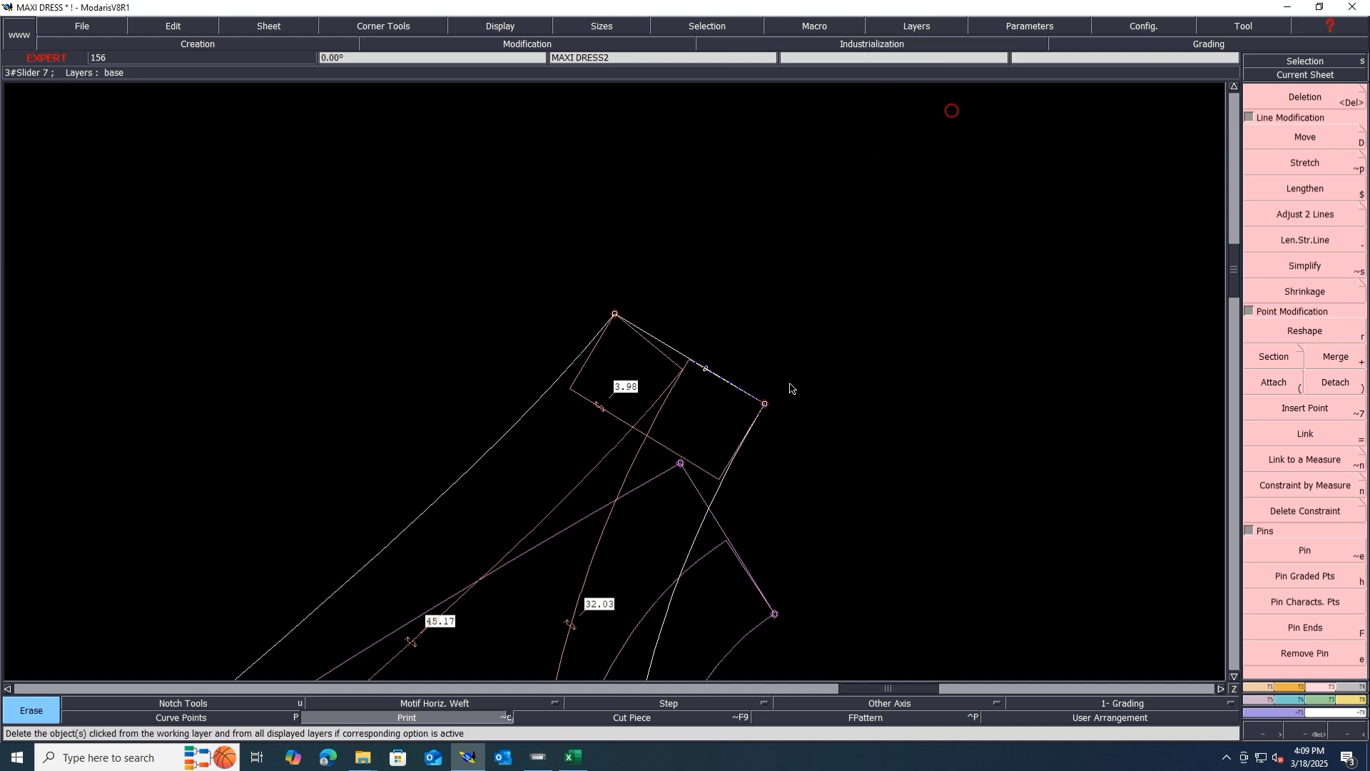
left_click(707, 369)
Delete the length measurements of the sleeve's short upper edge, notched seam and long outer curve
scroll(703, 269, "down", 2)
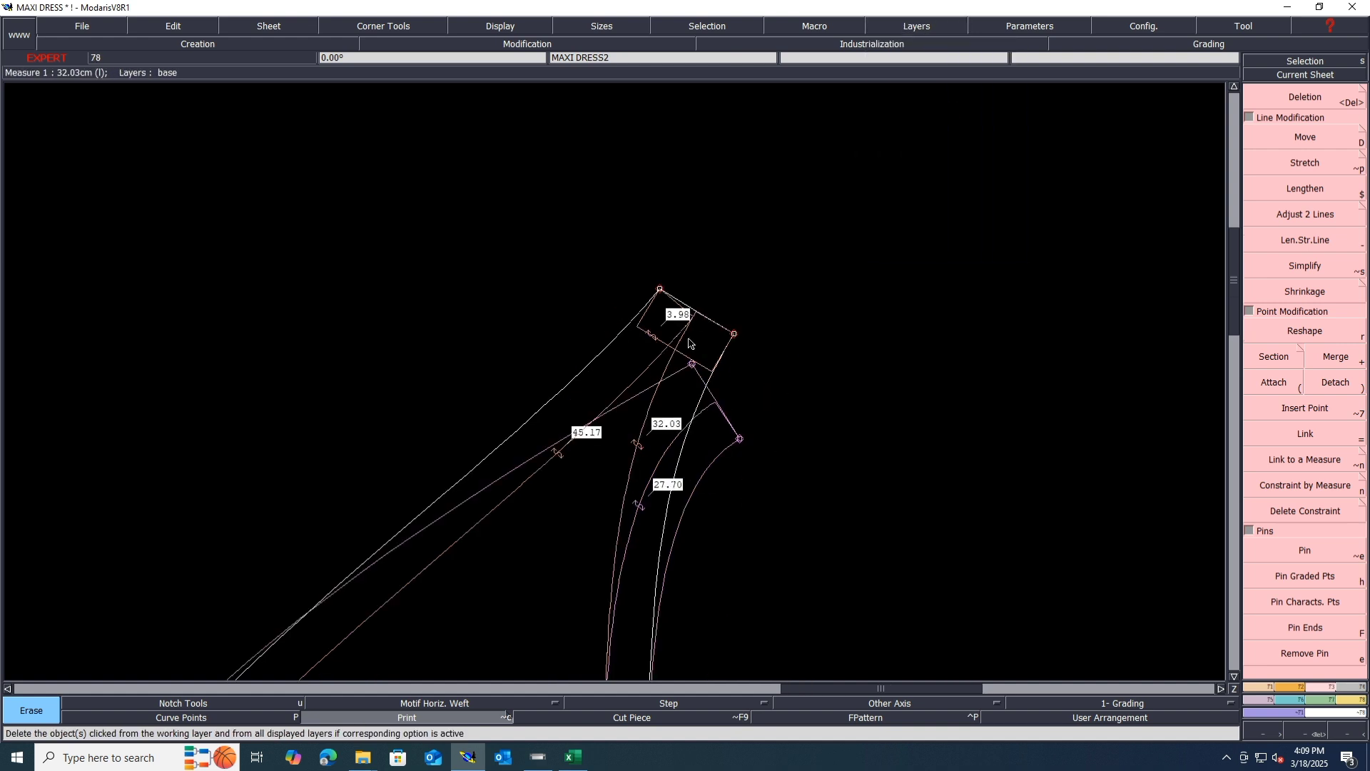
key("Delete")
left_click(681, 345)
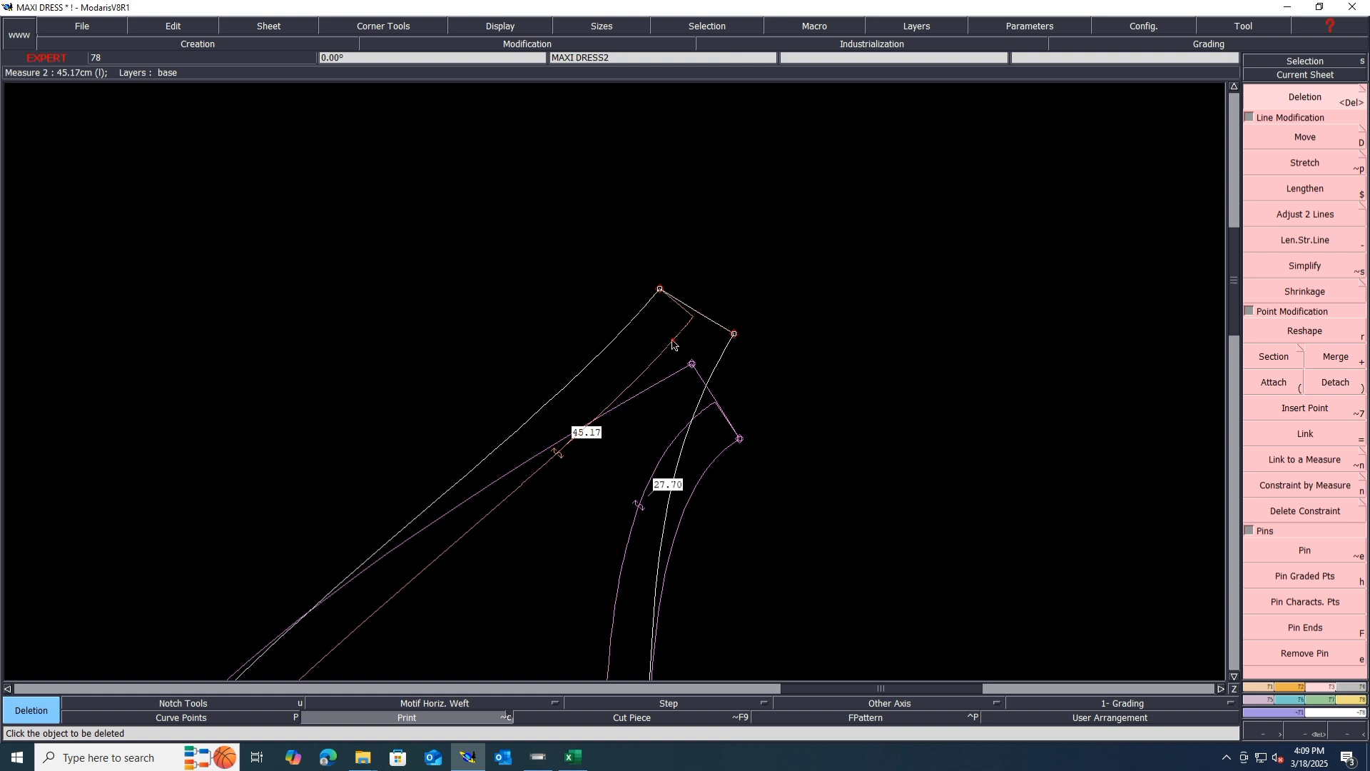
scroll(681, 346, "down", 3)
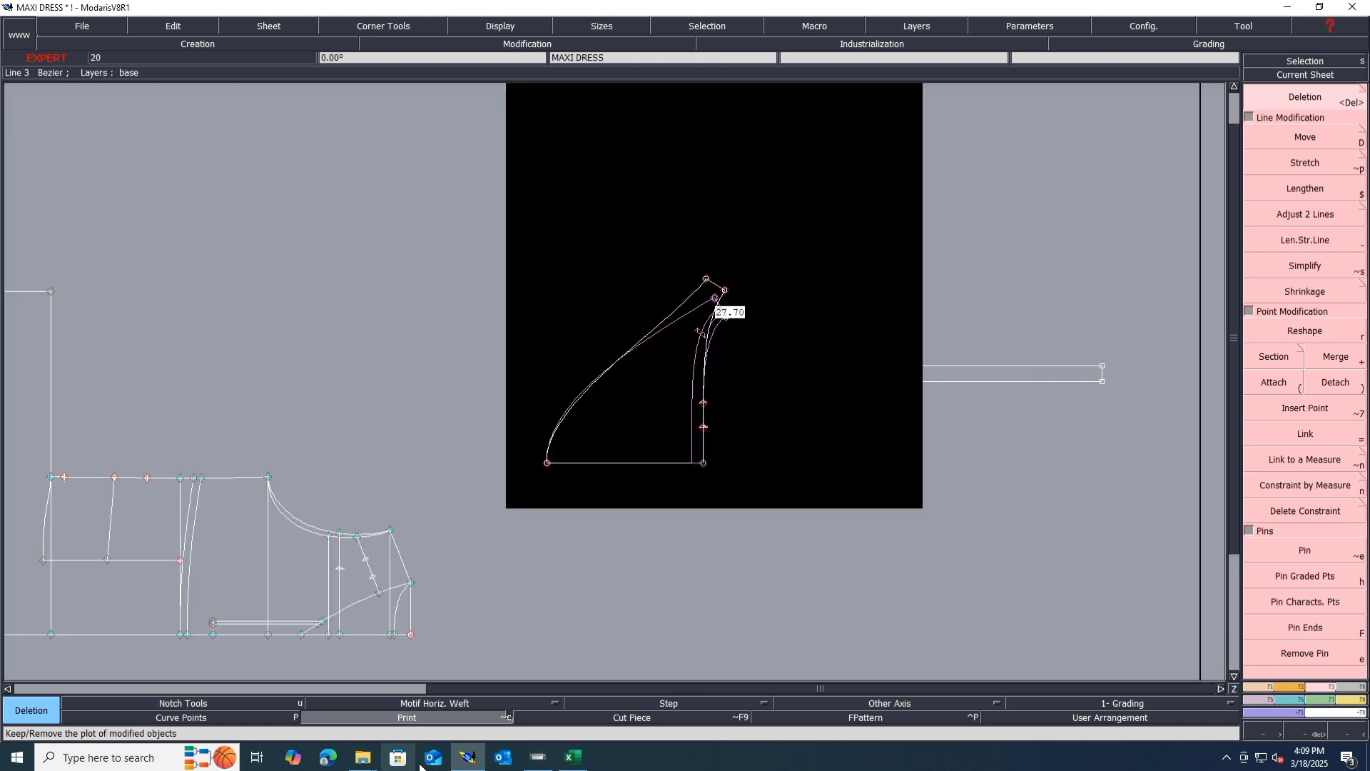
Clear the plot of modified objects from the sleeve sheet and save the model
left_click(444, 718)
key("ctrl+s")
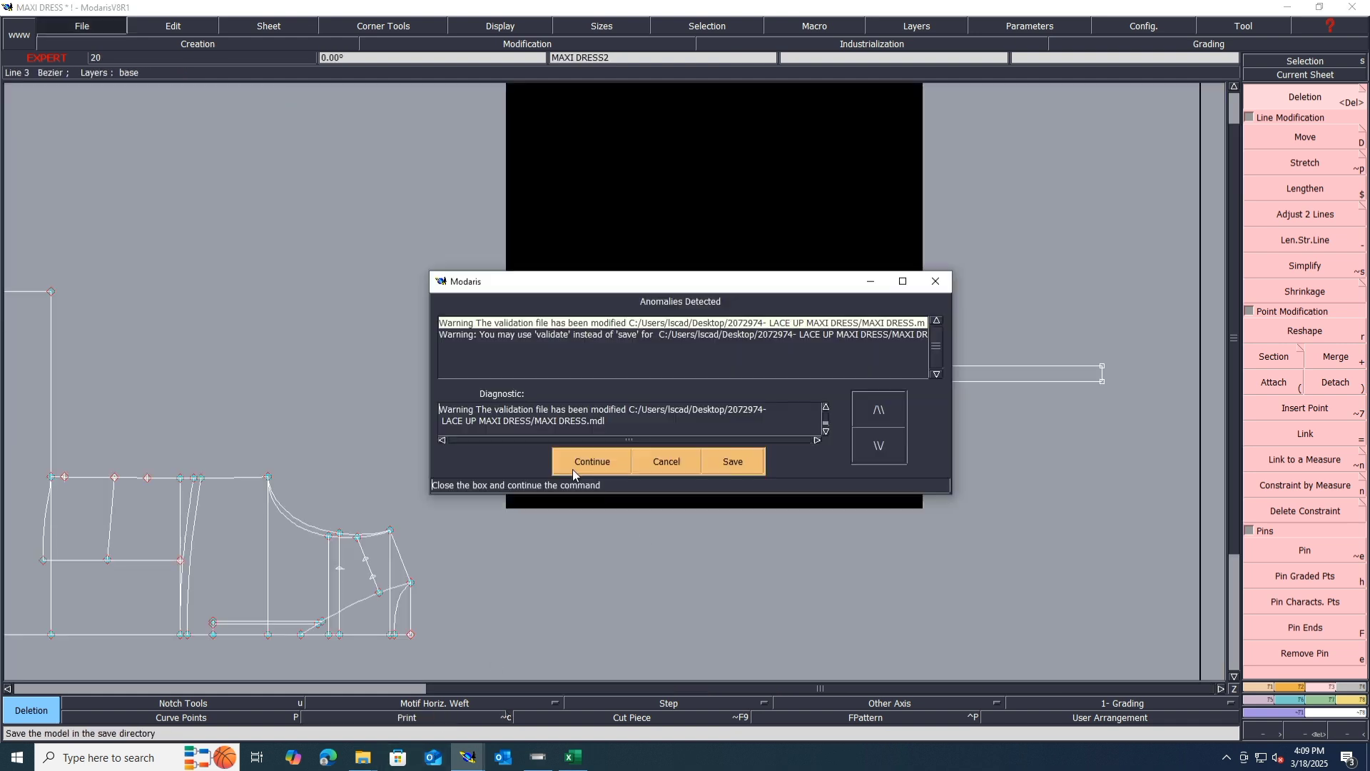
left_click(586, 463)
Create a symmetry axis along the sleeve's base line and mirror the outer curve across it, undoing a trial mirror of the notched seam
key("F1")
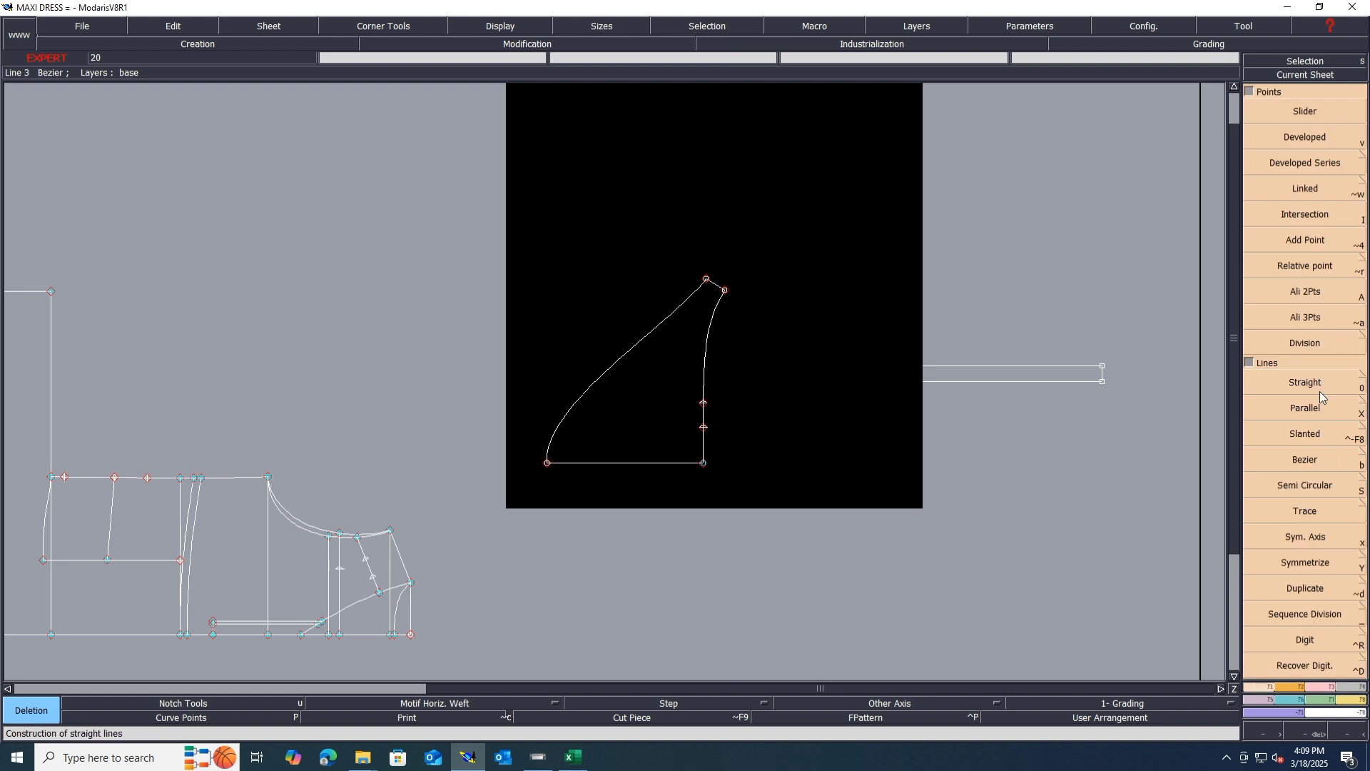
left_click(1313, 534)
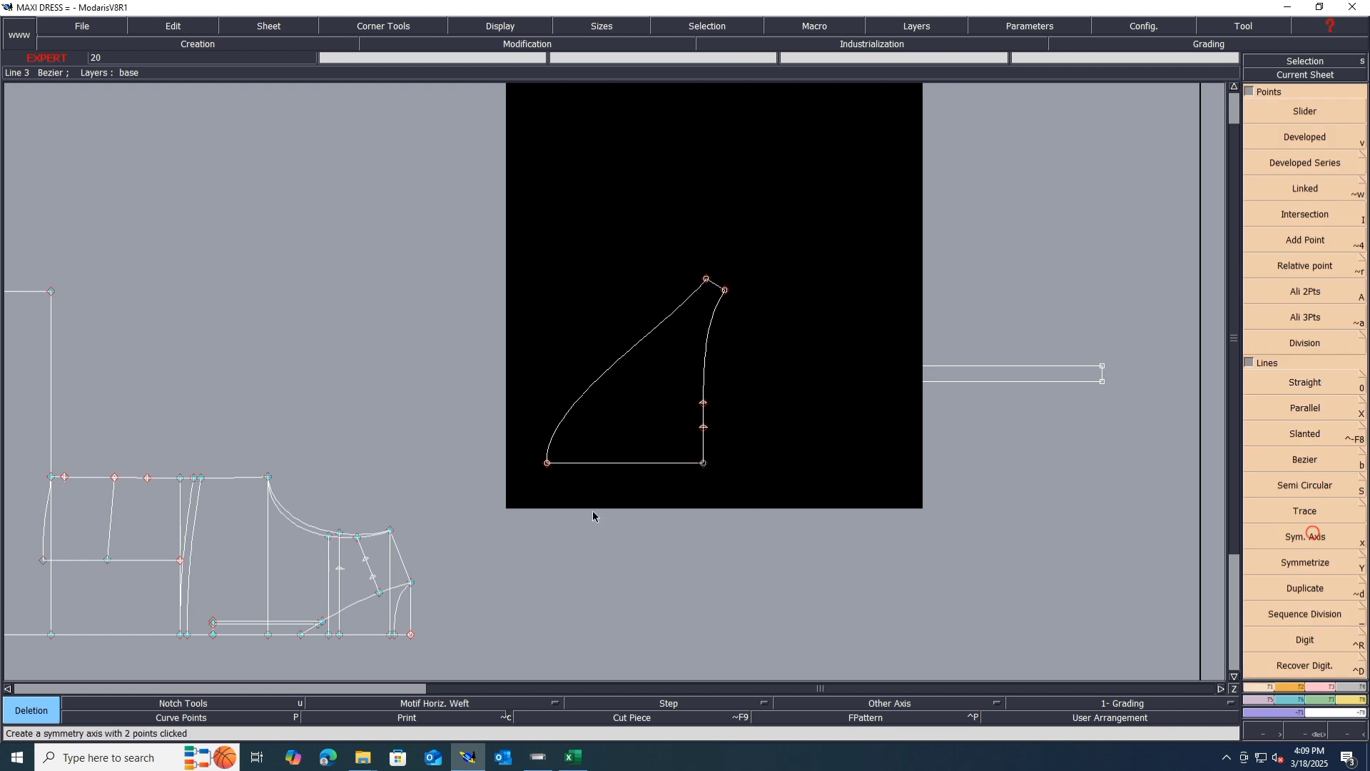
left_click(547, 463)
left_click(580, 462)
left_click(1295, 563)
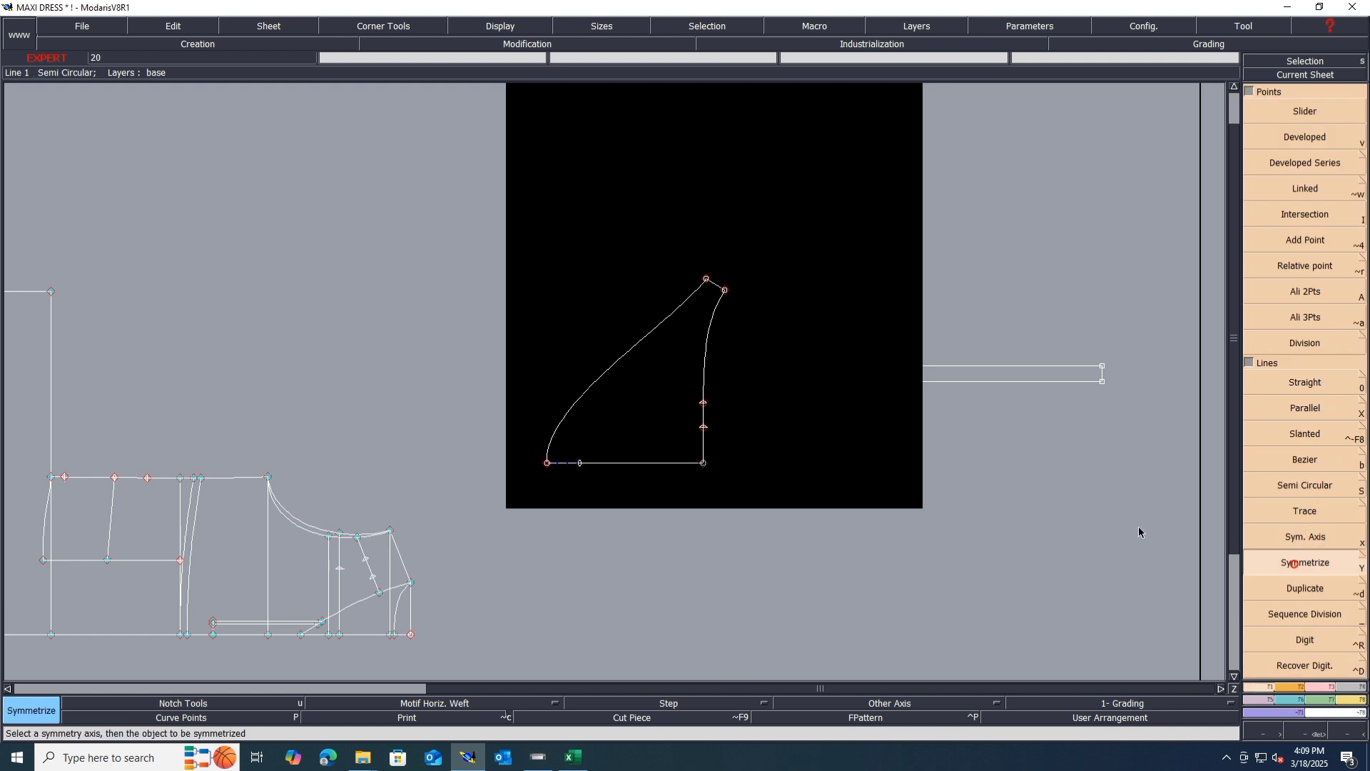
left_click(562, 413)
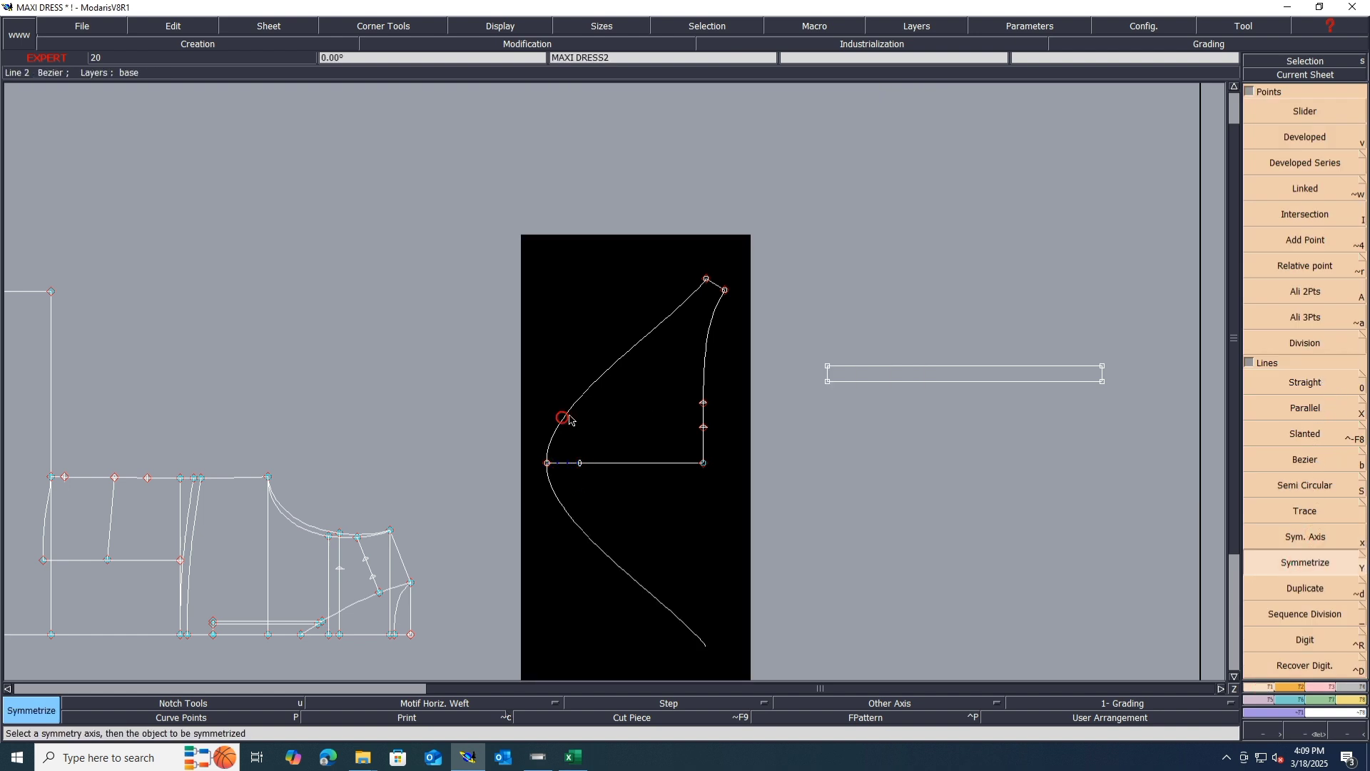
left_click(705, 447)
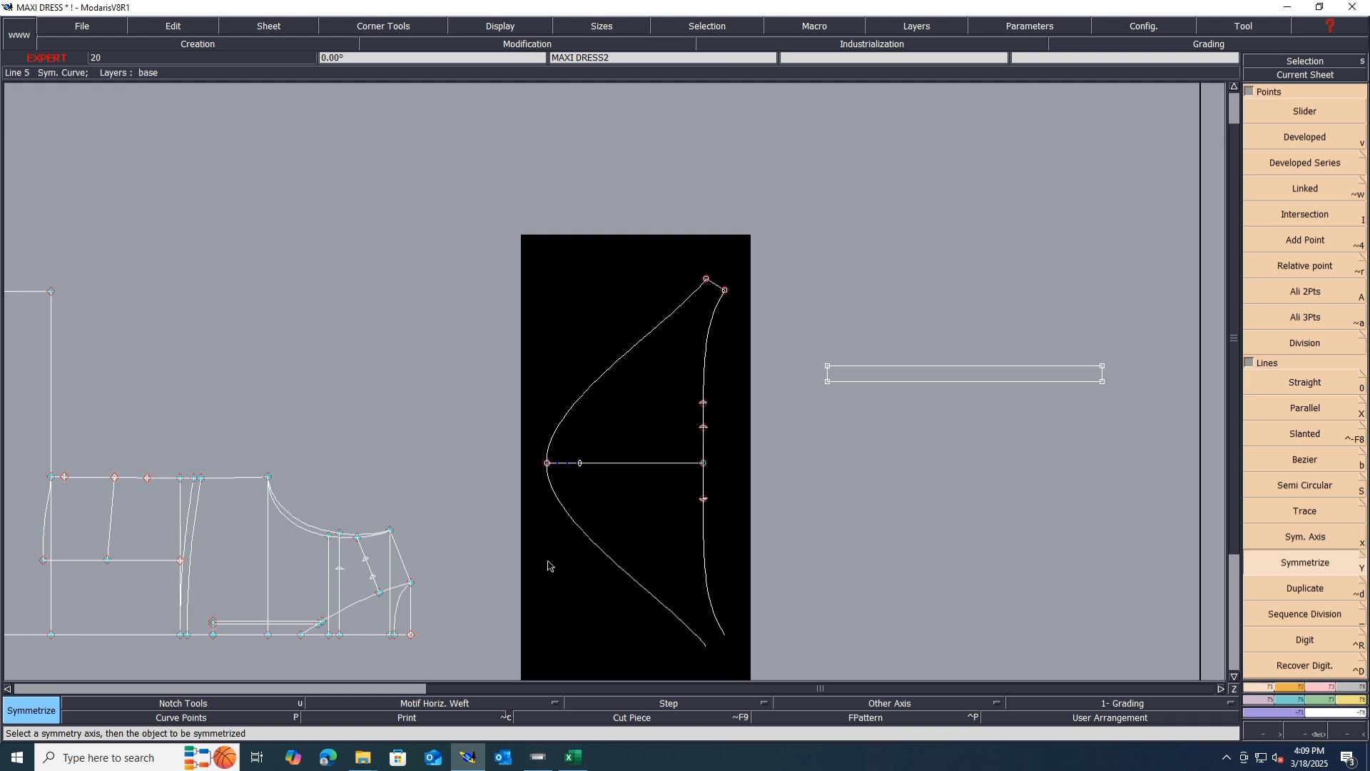
key("ctrl+z")
Display the curve handles and reshape the outer curve's lower handle so the curve flows smoothly into its mirrored copy
scroll(546, 477, "up", 5)
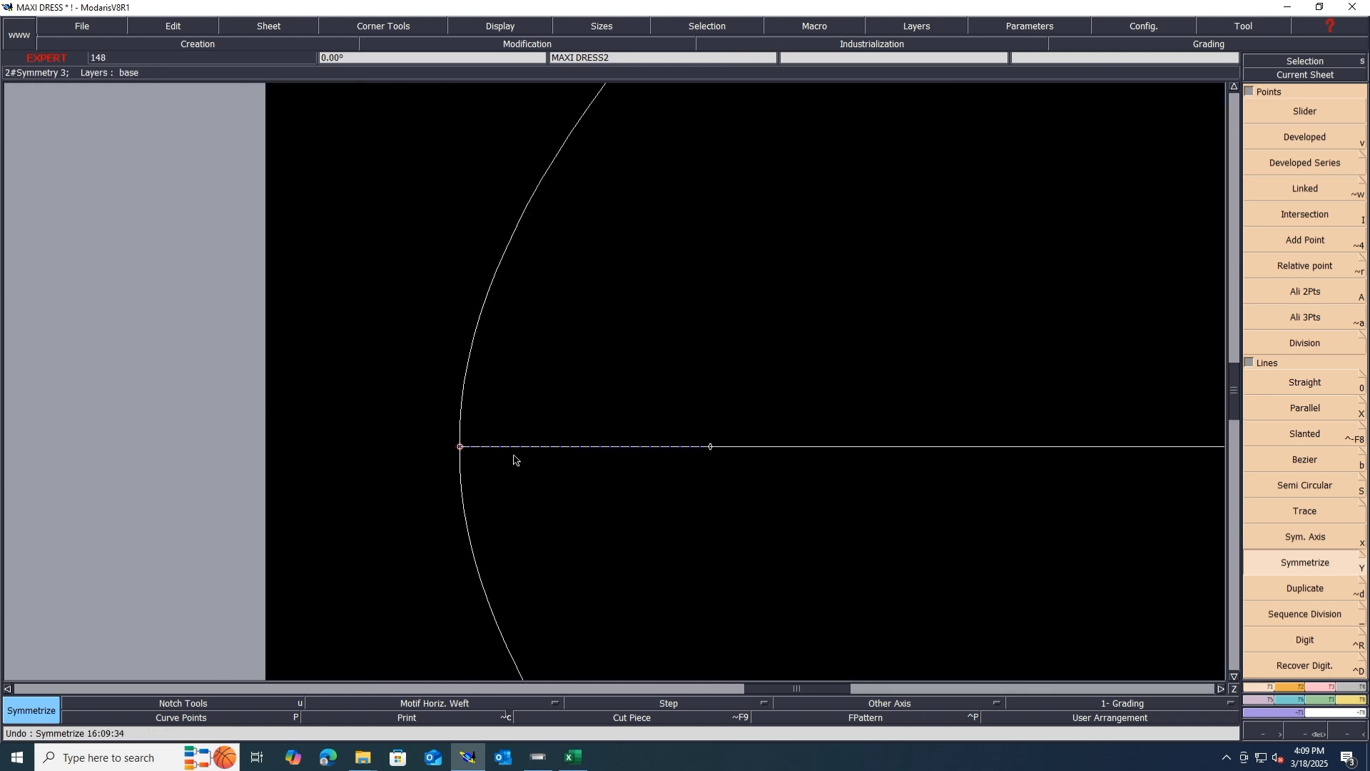
left_click(426, 716)
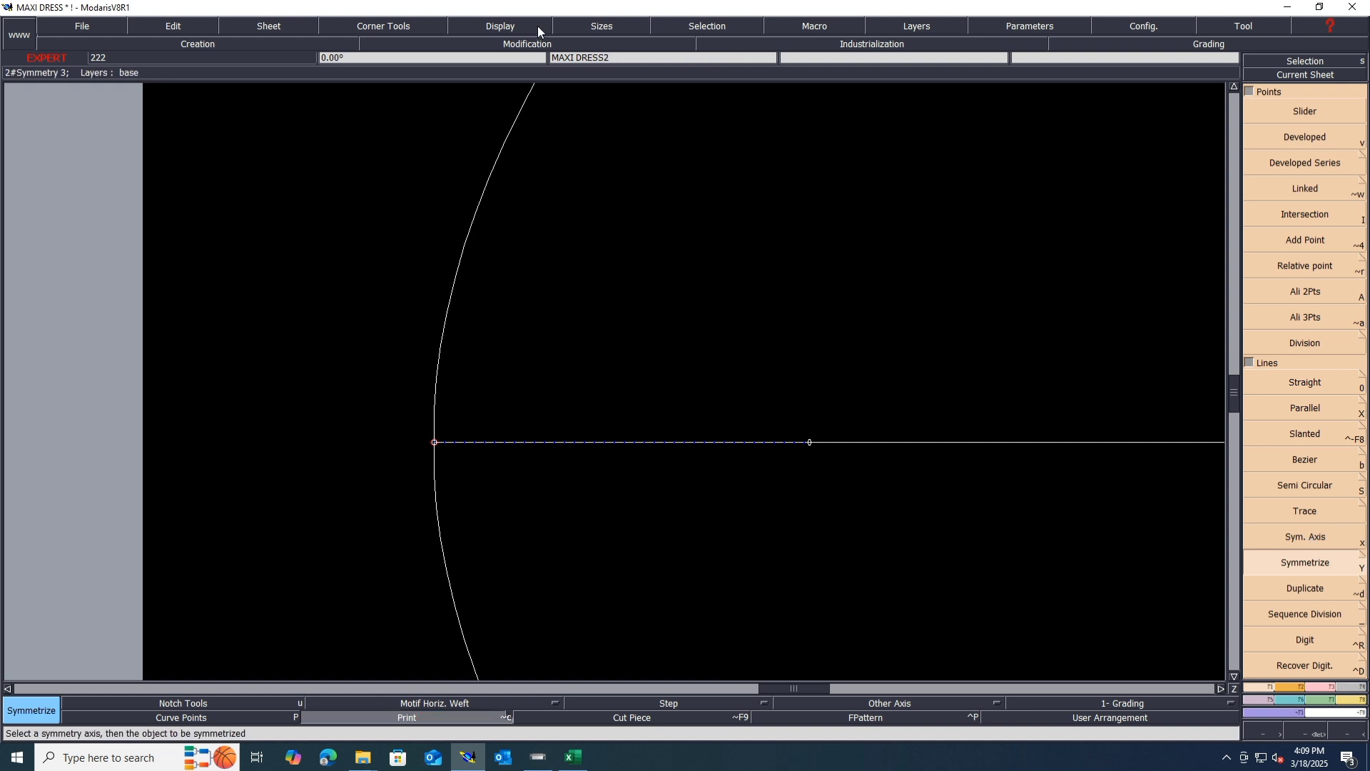
left_click(497, 26)
left_click(499, 309)
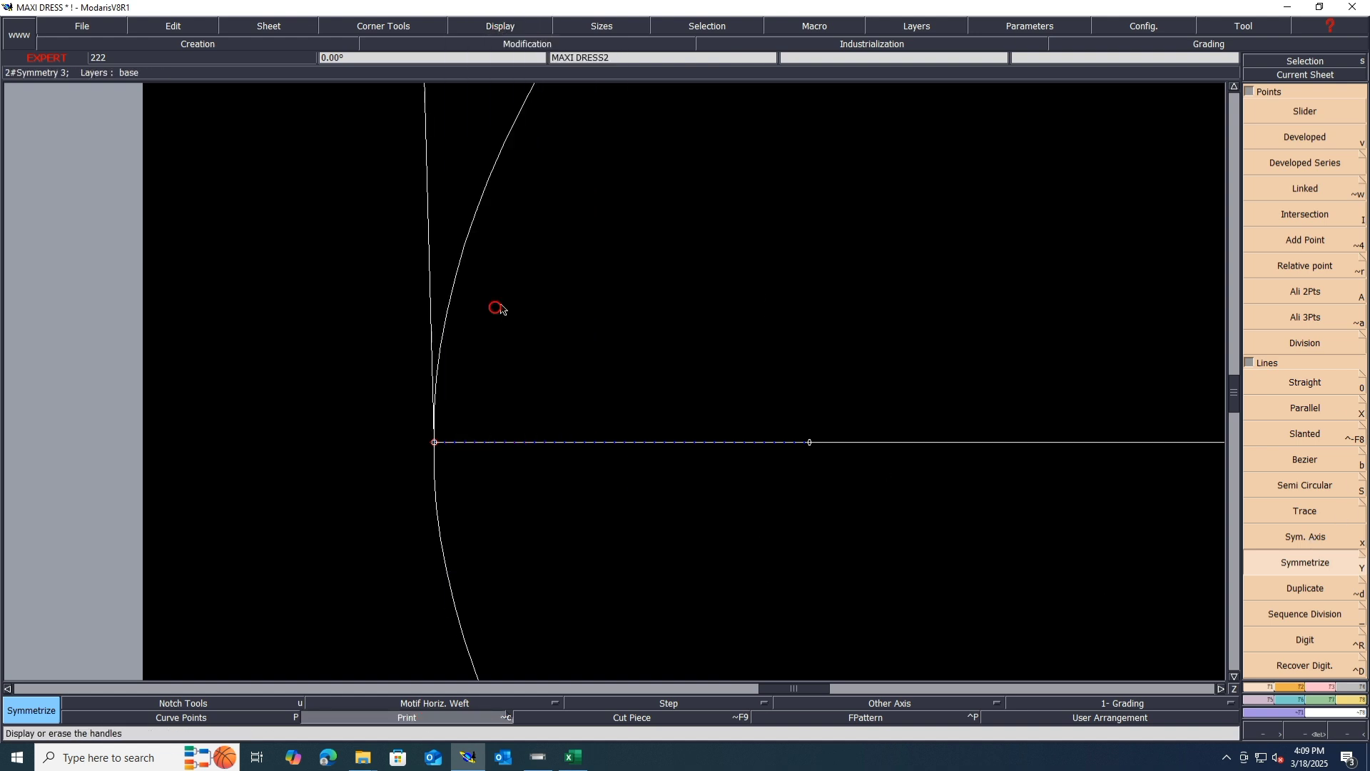
scroll(507, 537, "down", 2)
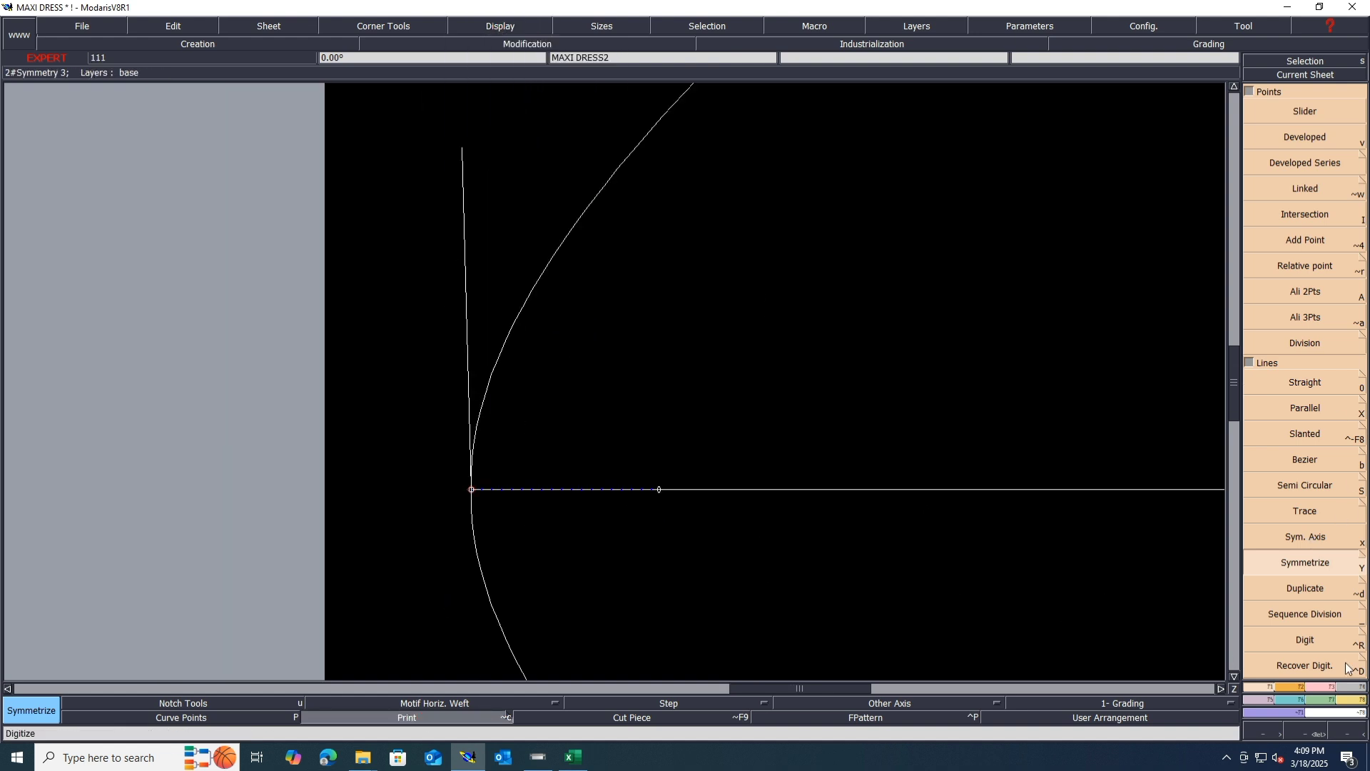
left_click(1322, 689)
left_click(1306, 334)
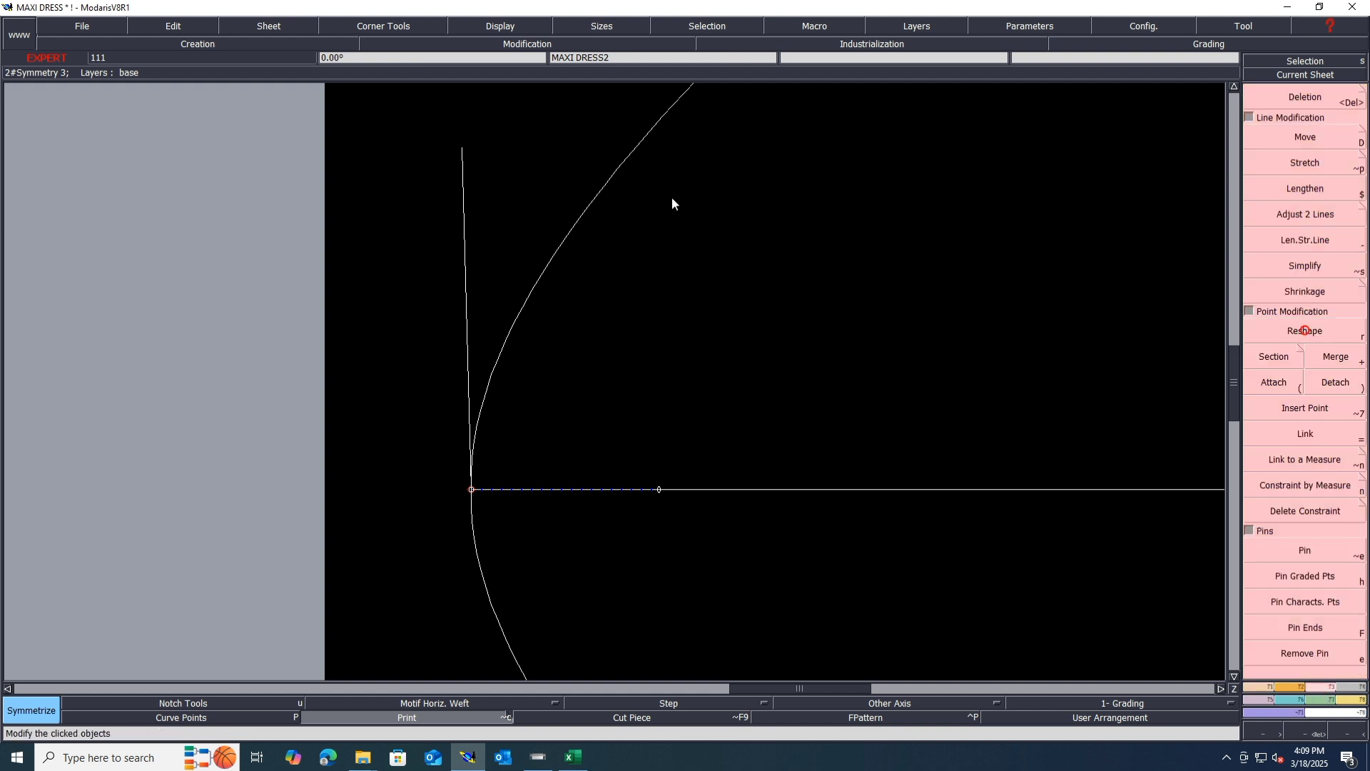
left_click(462, 152)
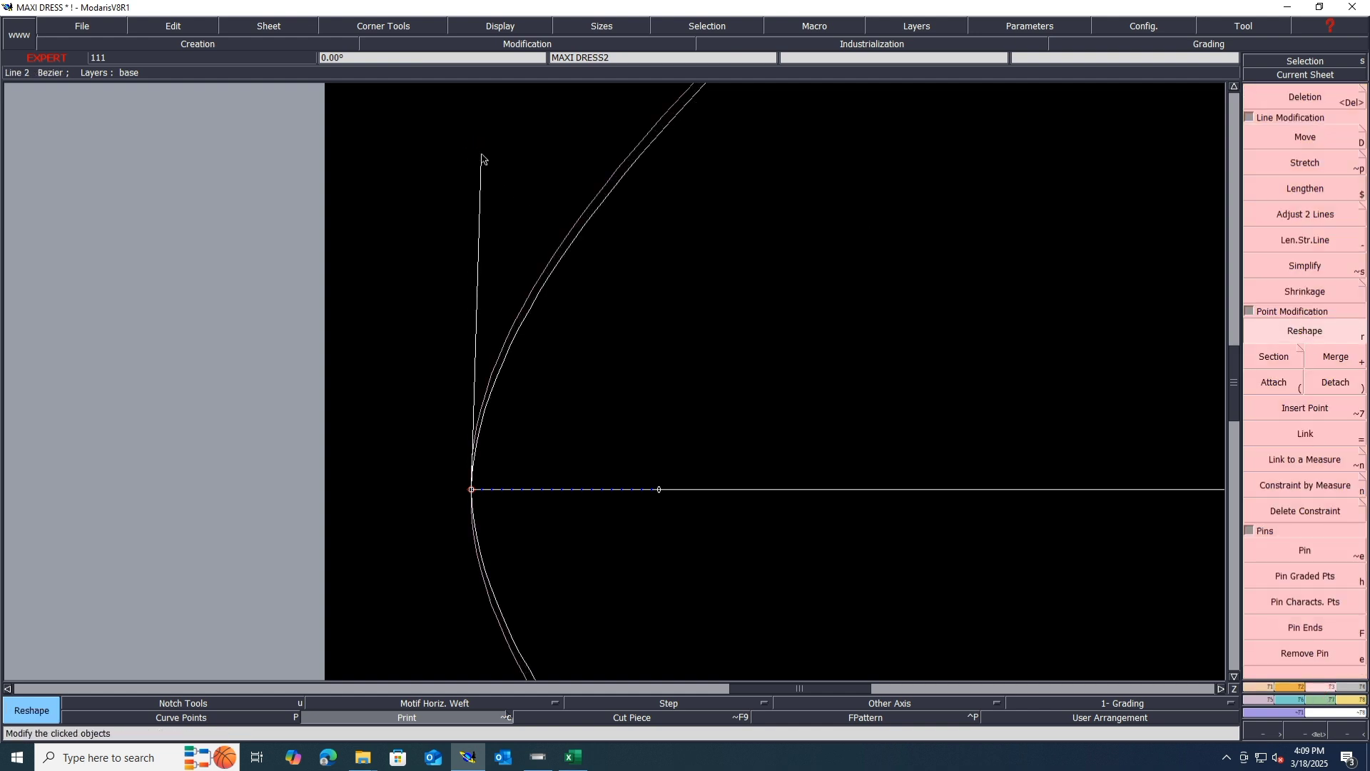
scroll(437, 430, "down", 4)
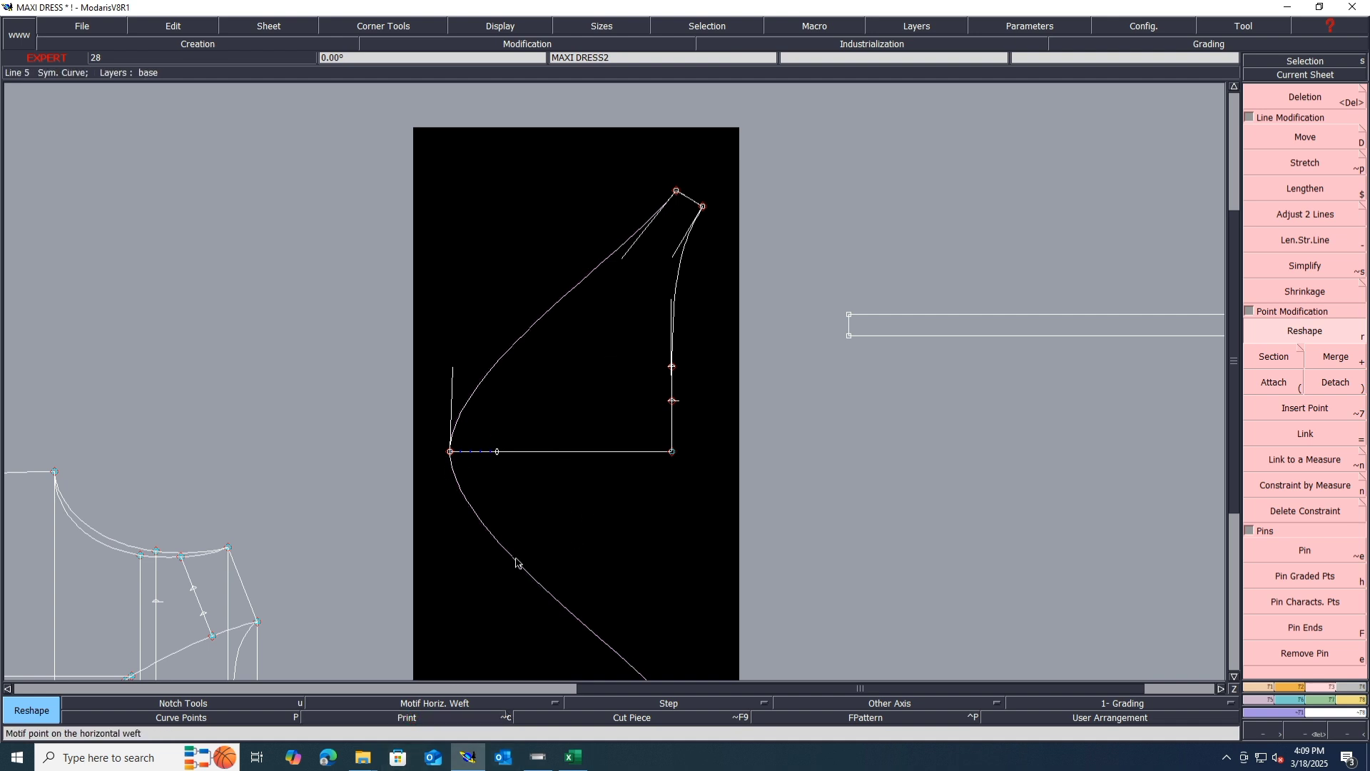
key("Delete")
left_click(517, 562)
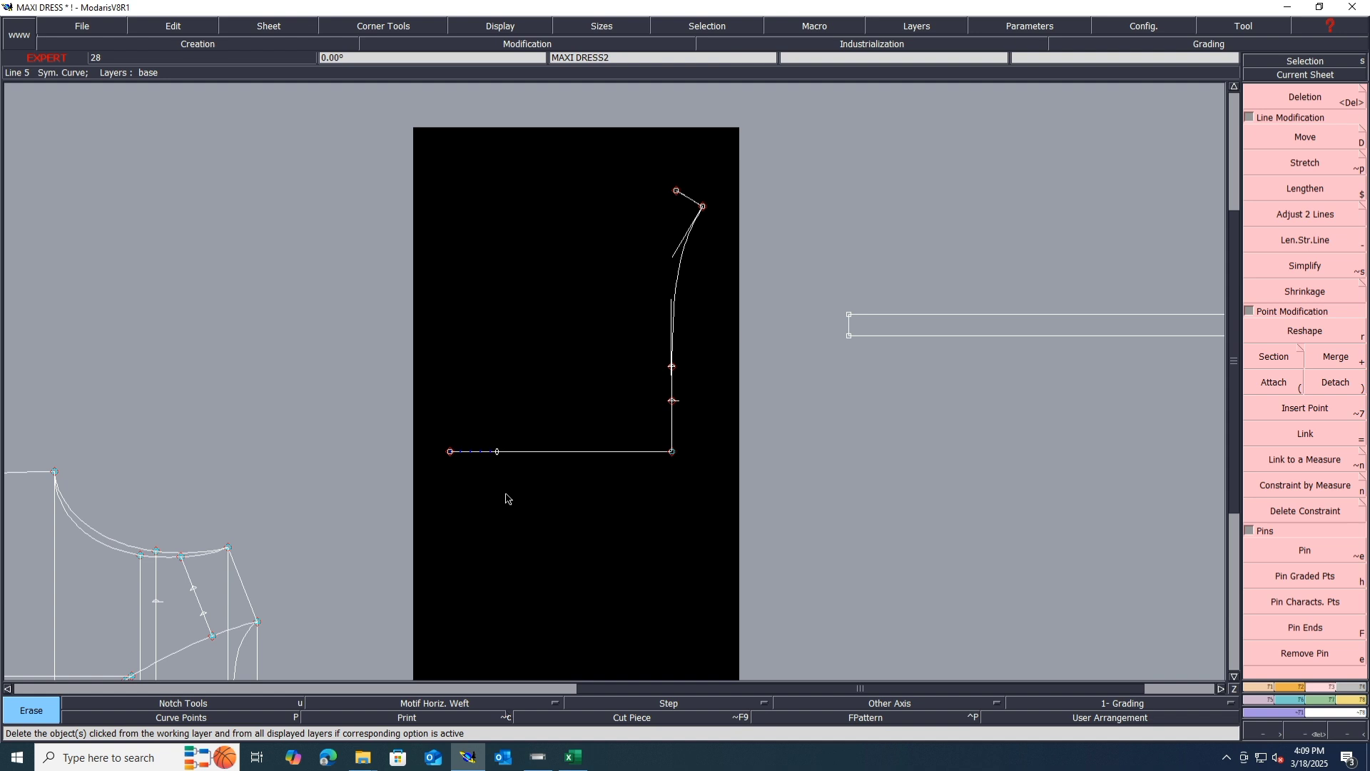
key("ctrl+z")
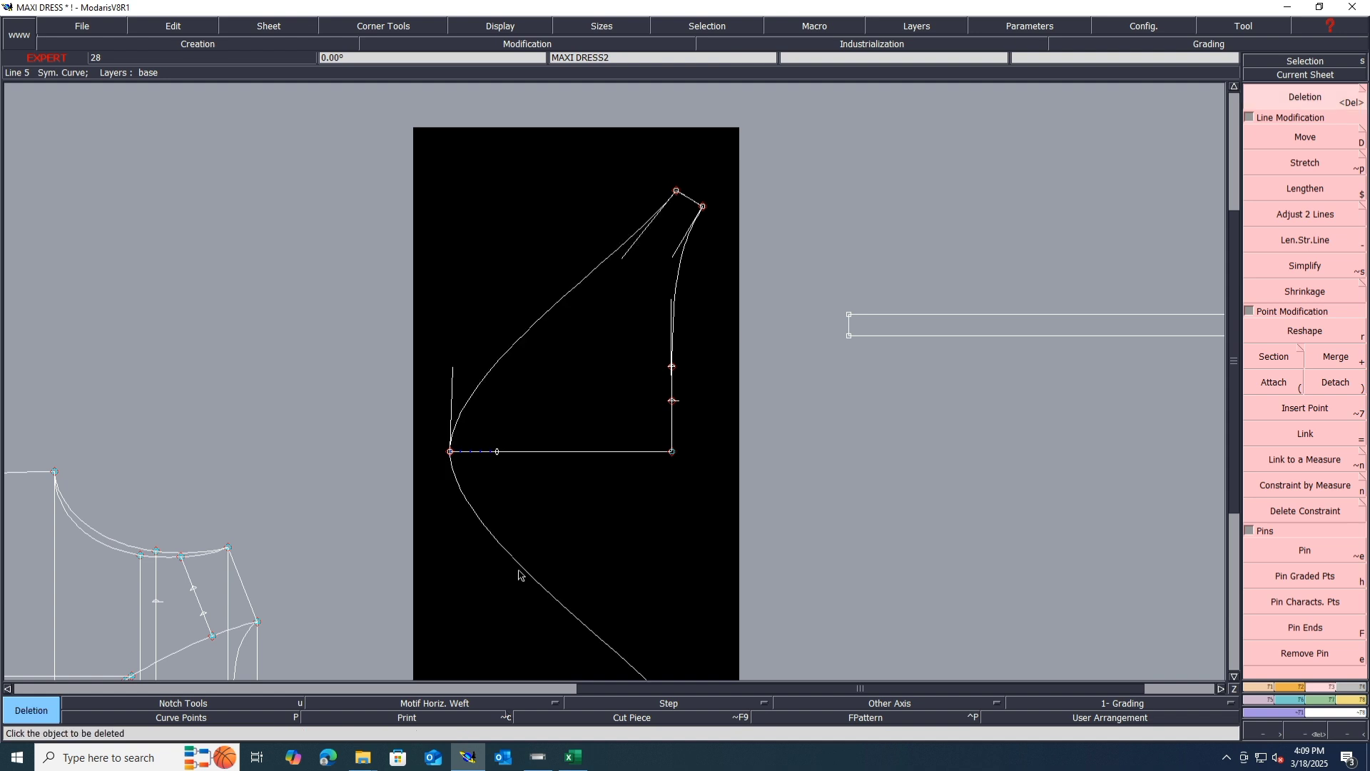
Delete the mirrored copy of the outer curve and erase the symmetry axis from the sleeve's base line
left_click(519, 575)
key("Delete")
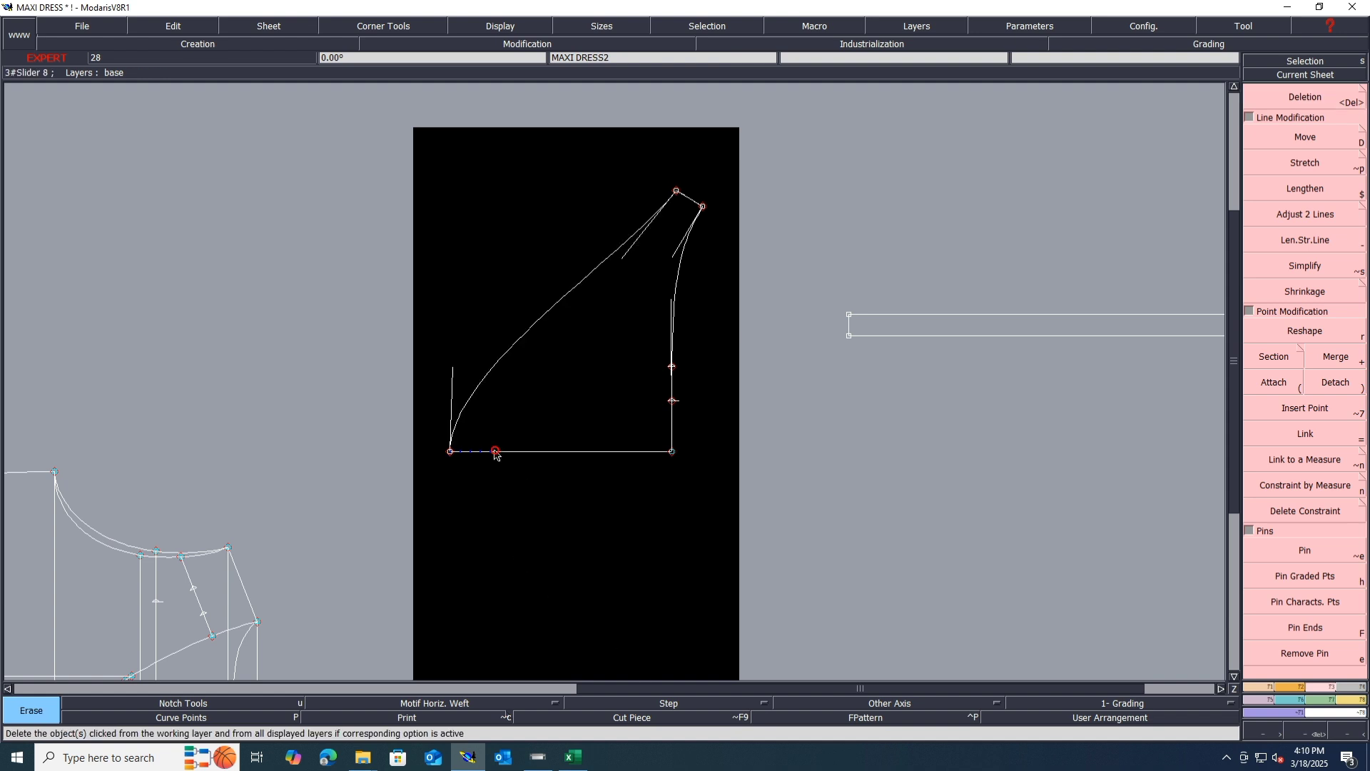
scroll(504, 401, "down", 2)
scroll(518, 529, "up", 2)
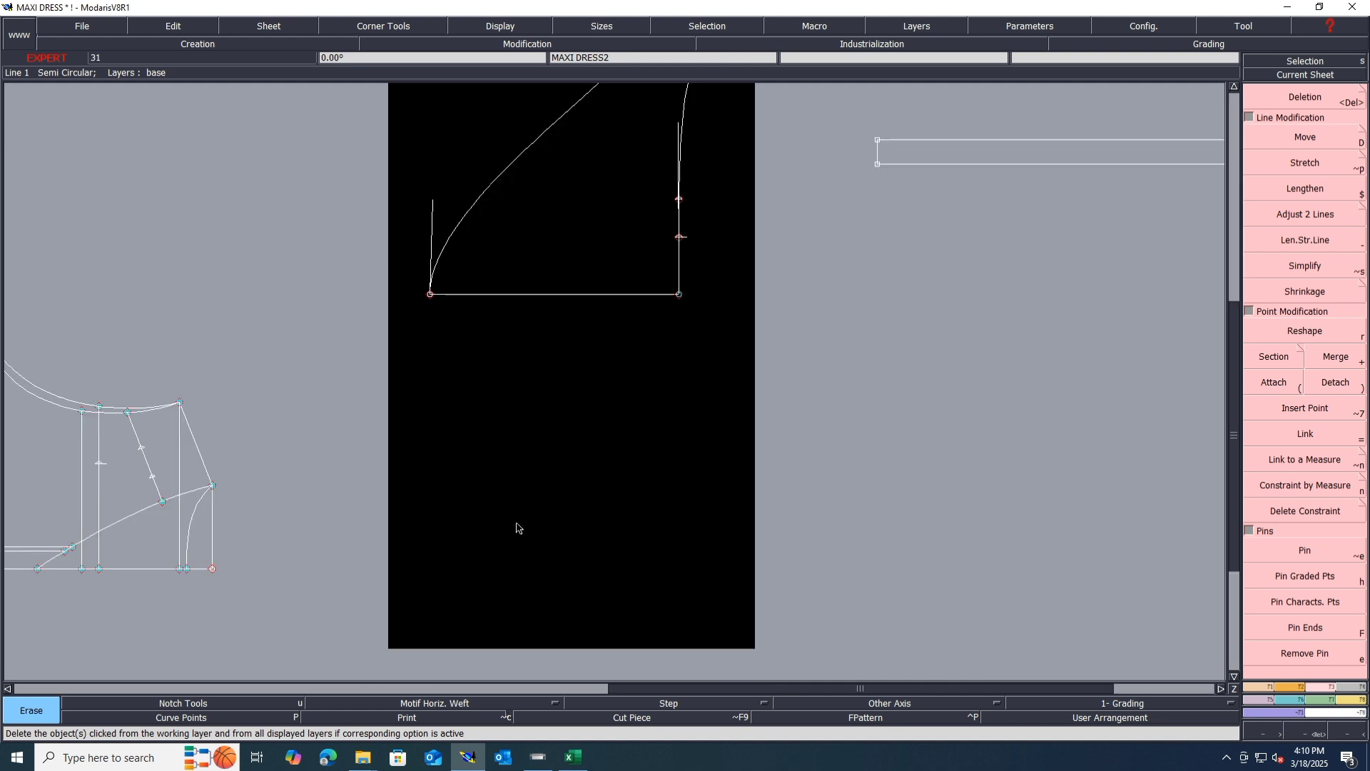
Readjust the sleeve's sheet to fit its contents and save the model
key("a")
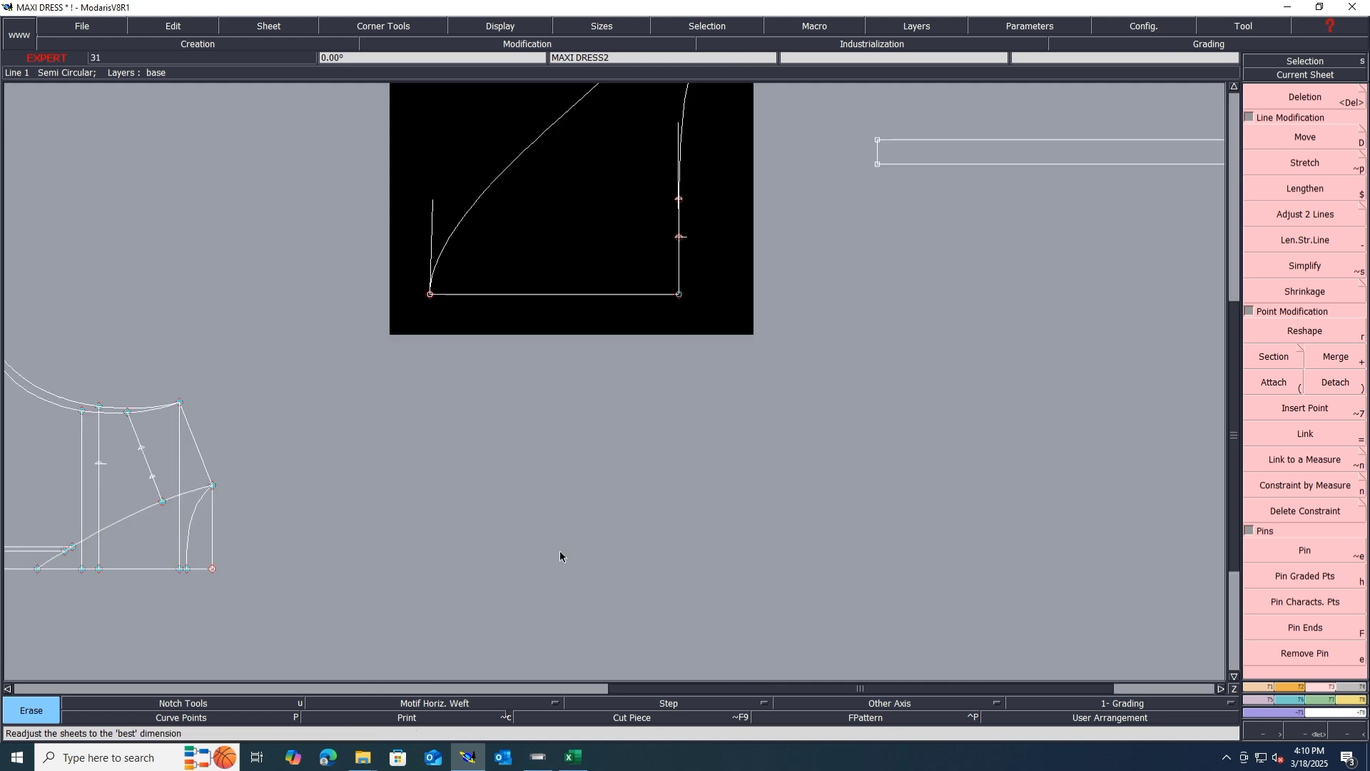
key("j")
key("ctrl+s")
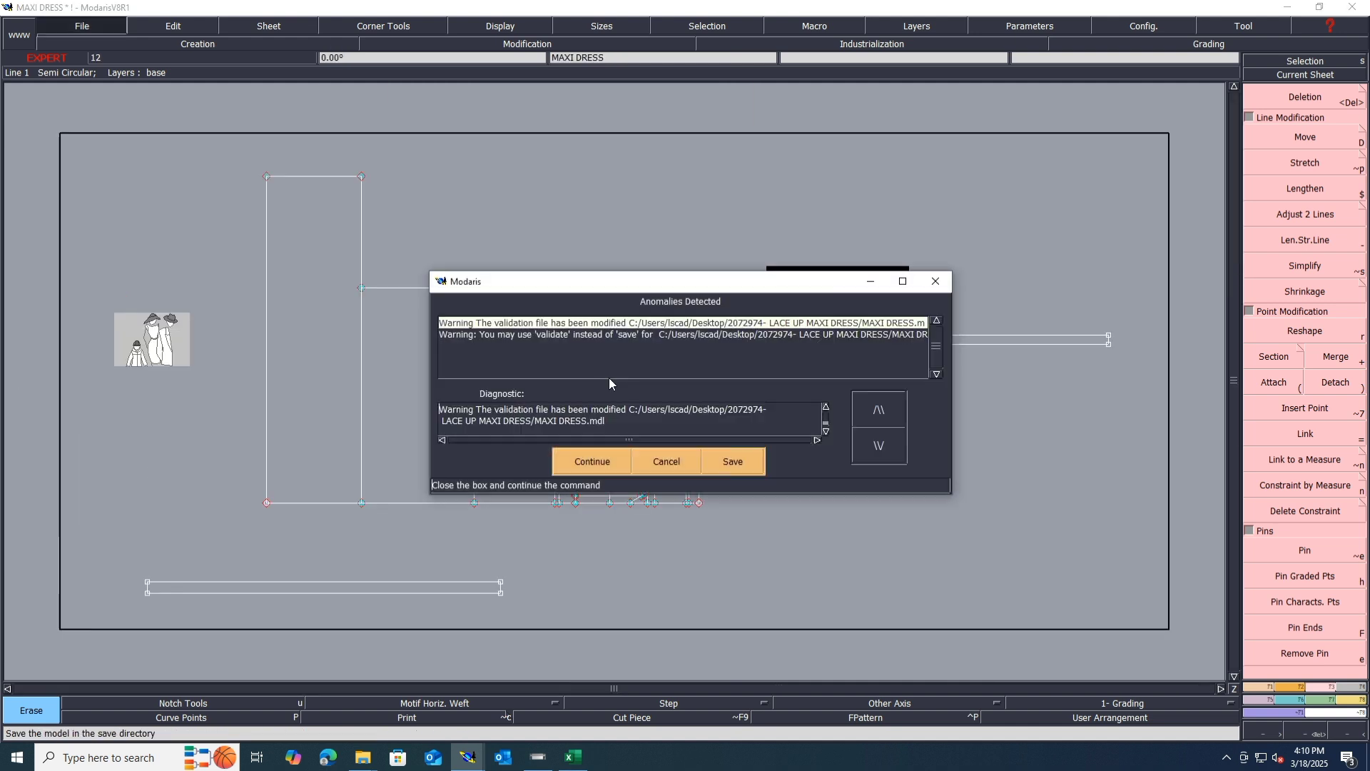
left_click(587, 468)
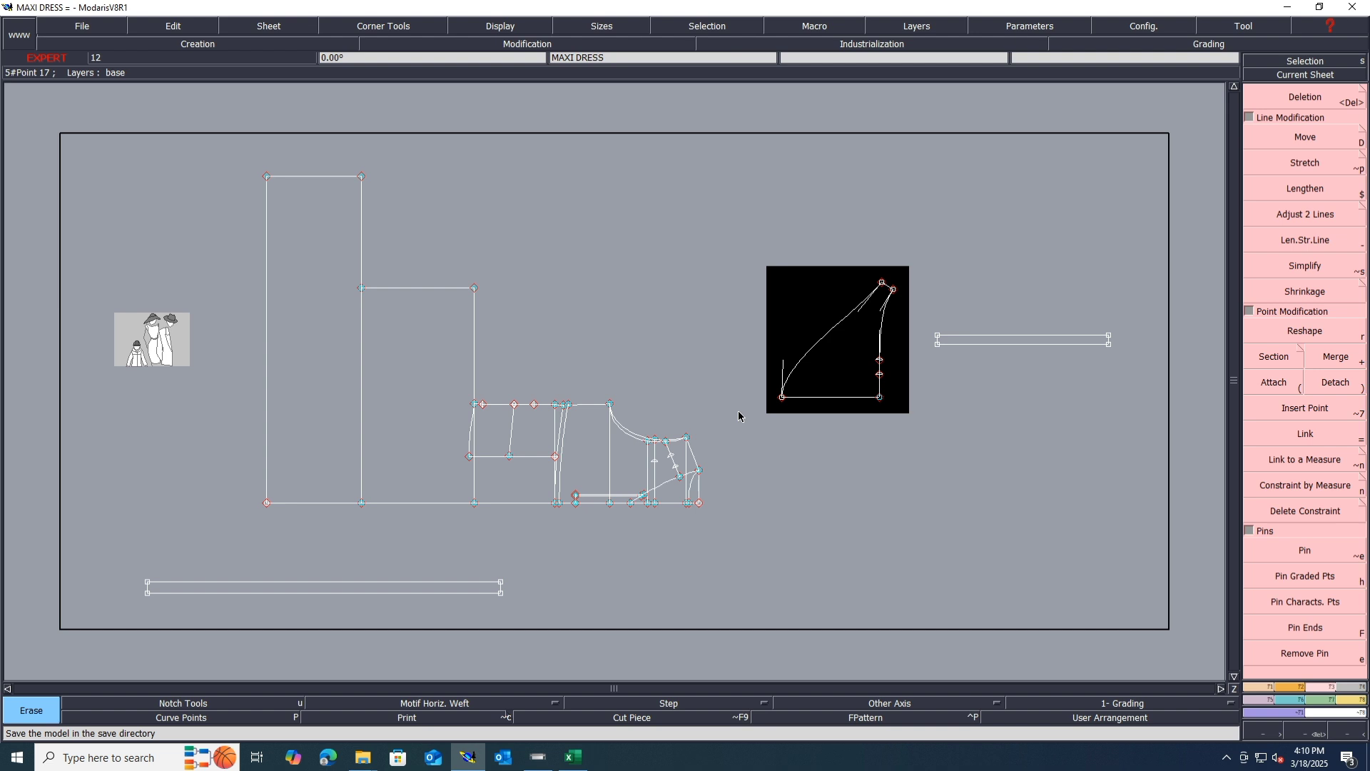
Hide the curve handles on the pattern and save the model again
key("shift+p")
key("alt+F9")
key("ctrl+p")
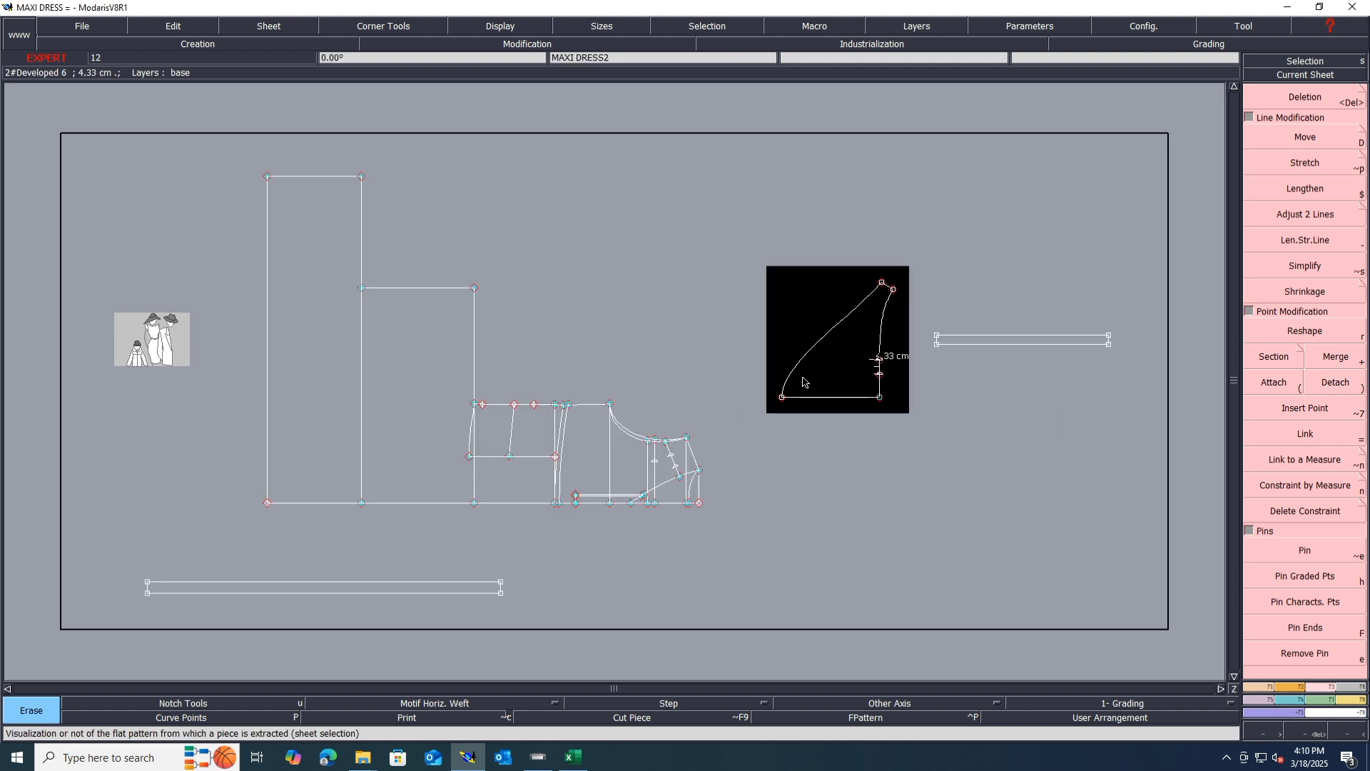
key("ctrl+s")
left_click(596, 460)
left_click(1227, 757)
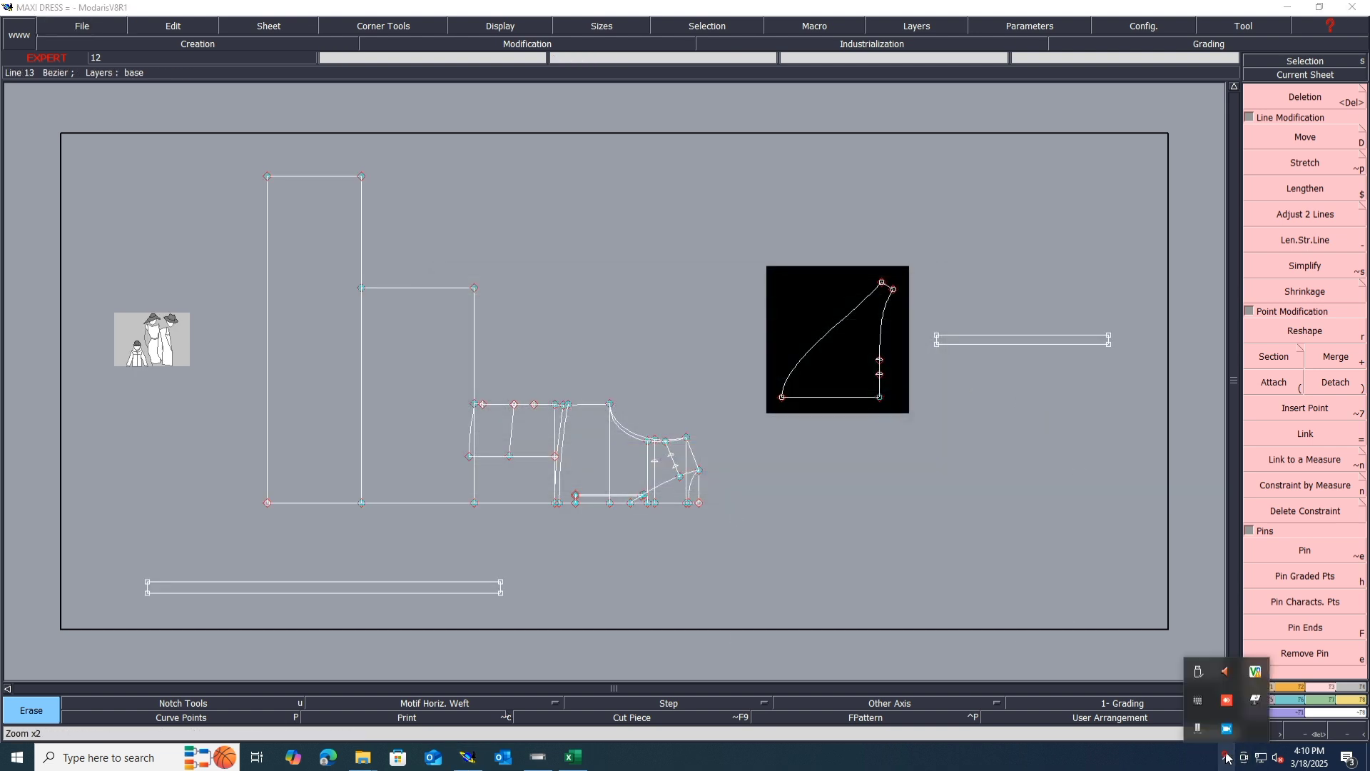
left_click(1227, 729)
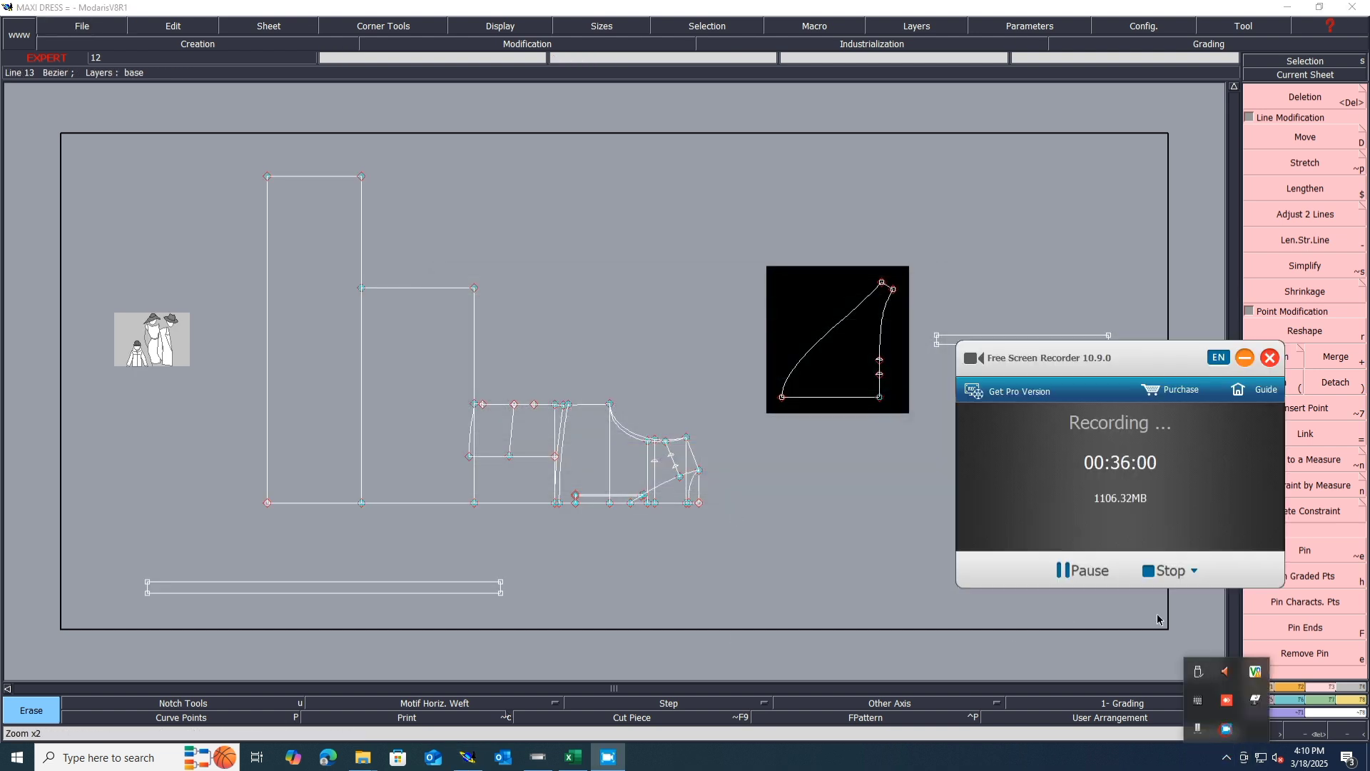